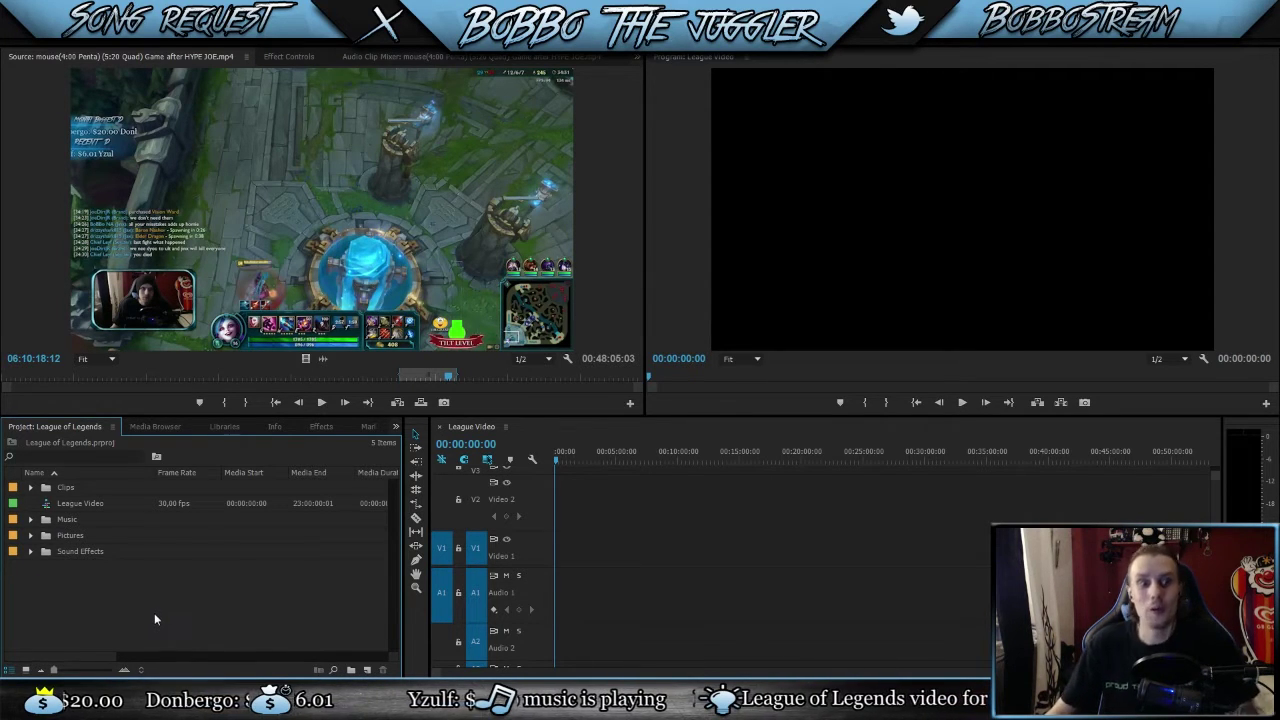
Step: Look through the project's bins, expanding and collapsing the Music and Sound Effects bins to view their contents
drag(154, 612, 60, 492)
click(68, 575)
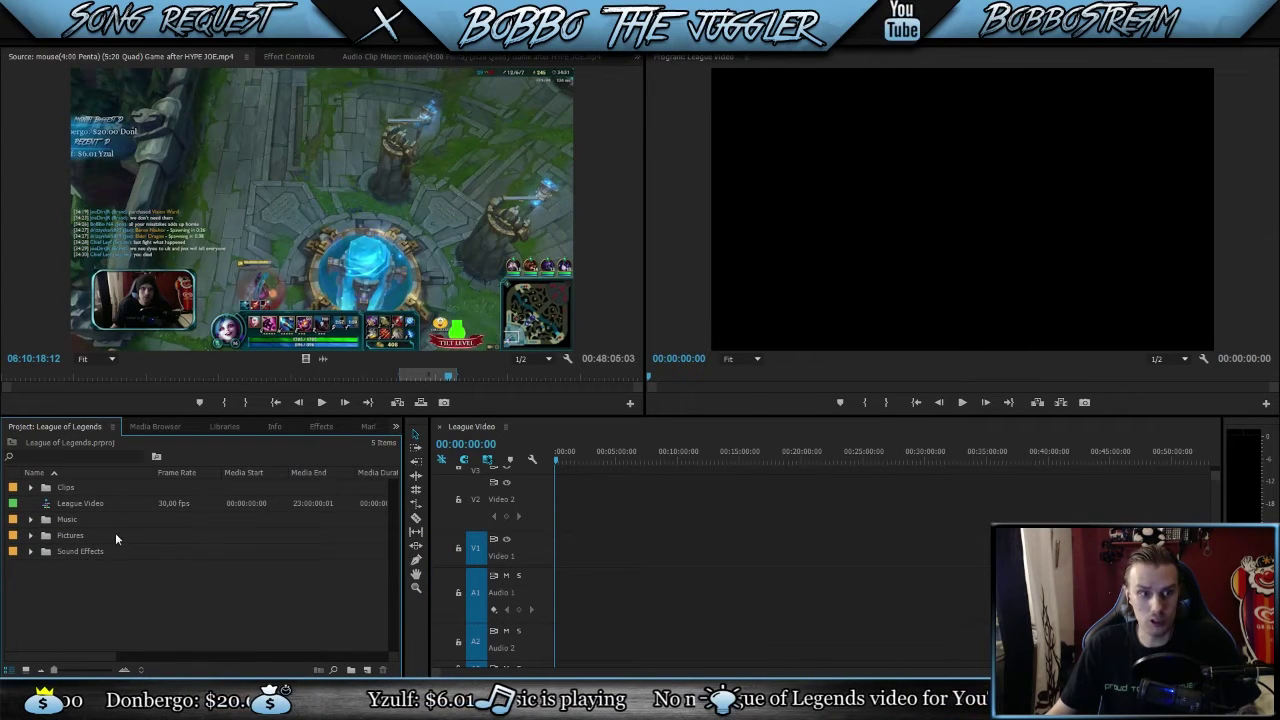
click(30, 520)
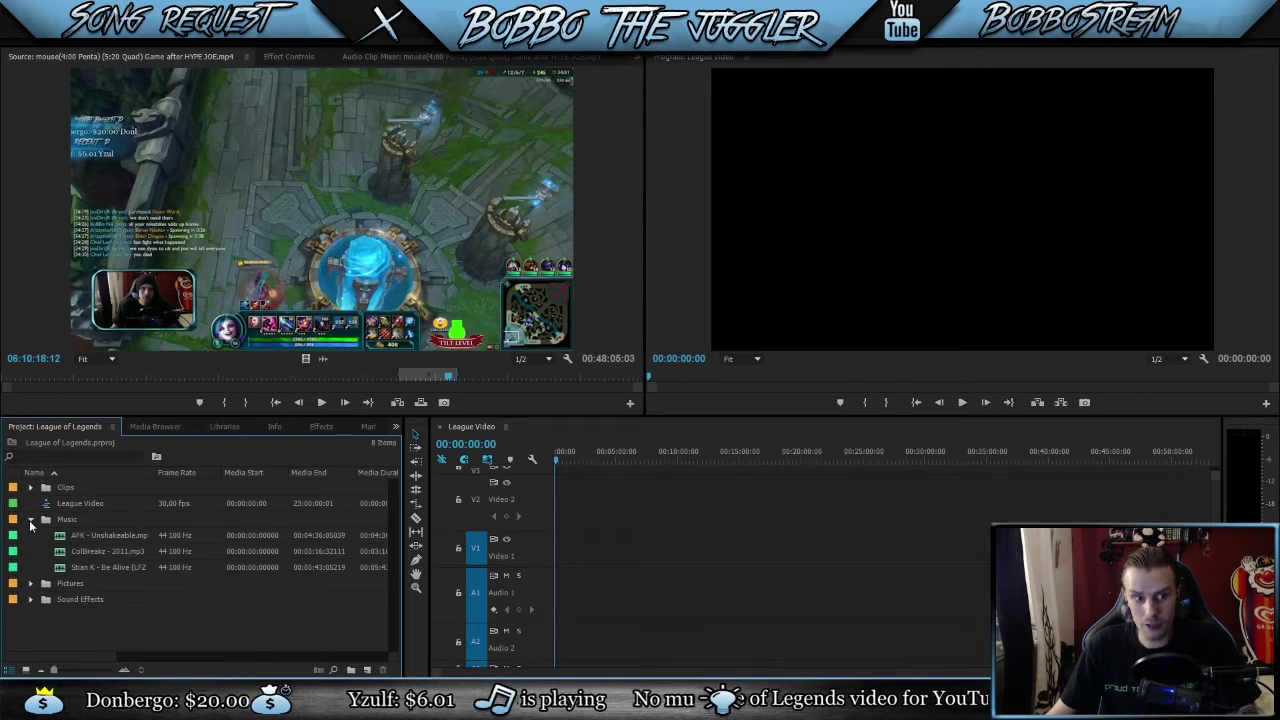
click(29, 520)
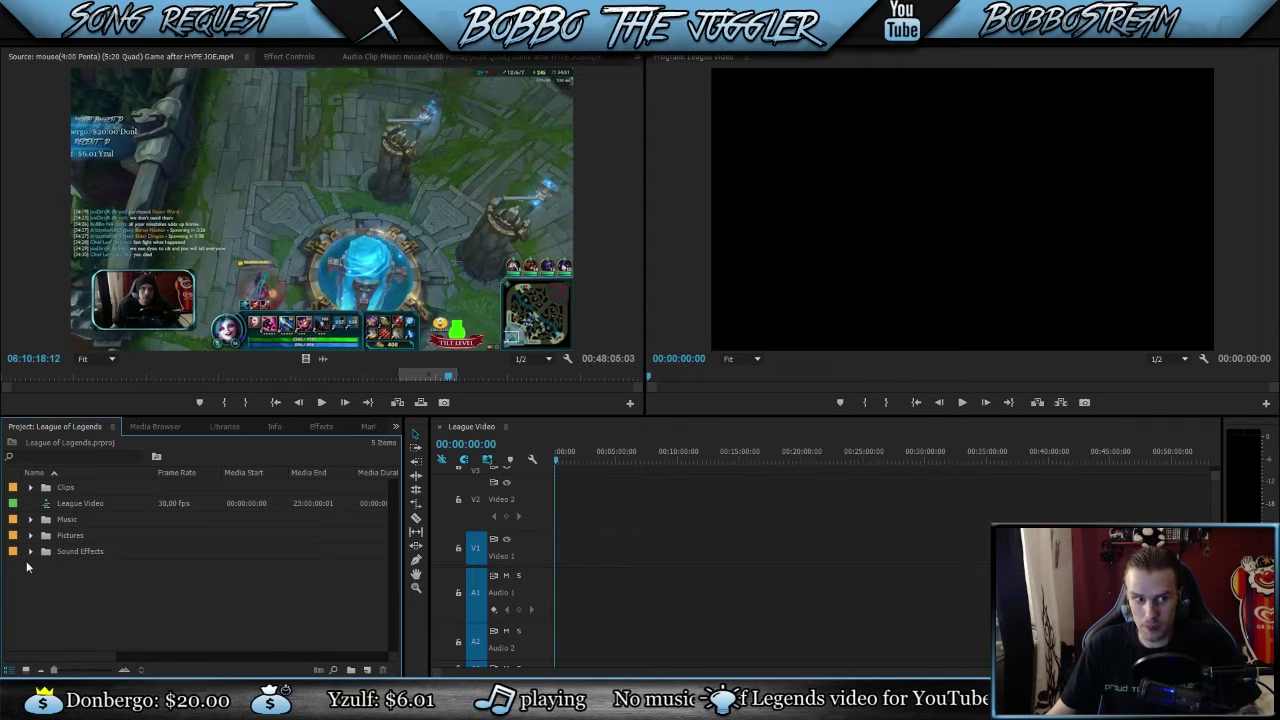
click(30, 551)
click(30, 551)
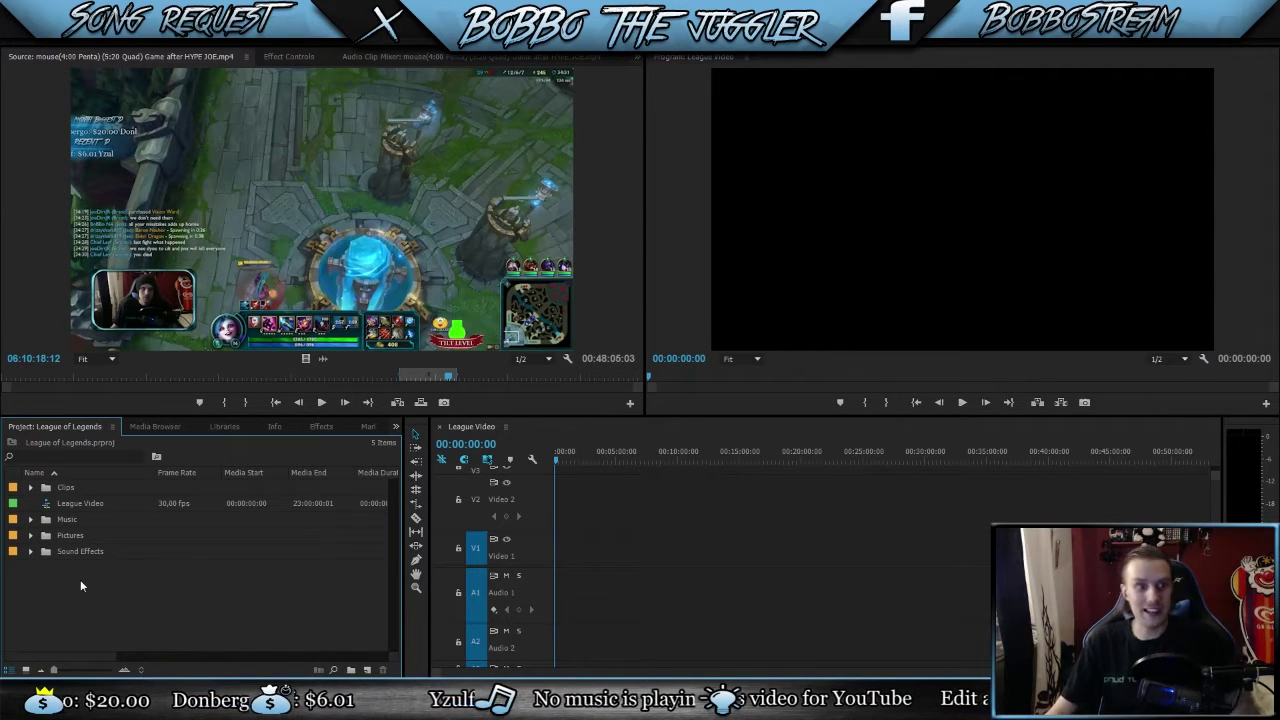
drag(80, 579, 40, 487)
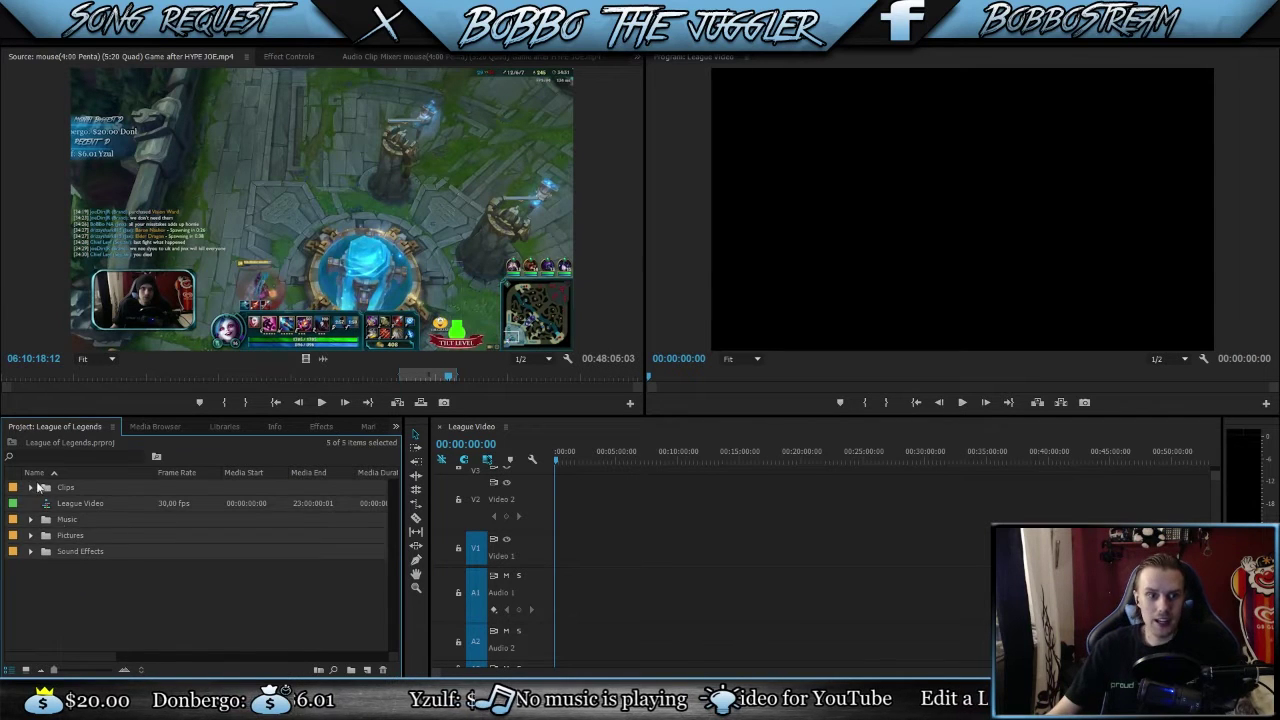
click(86, 600)
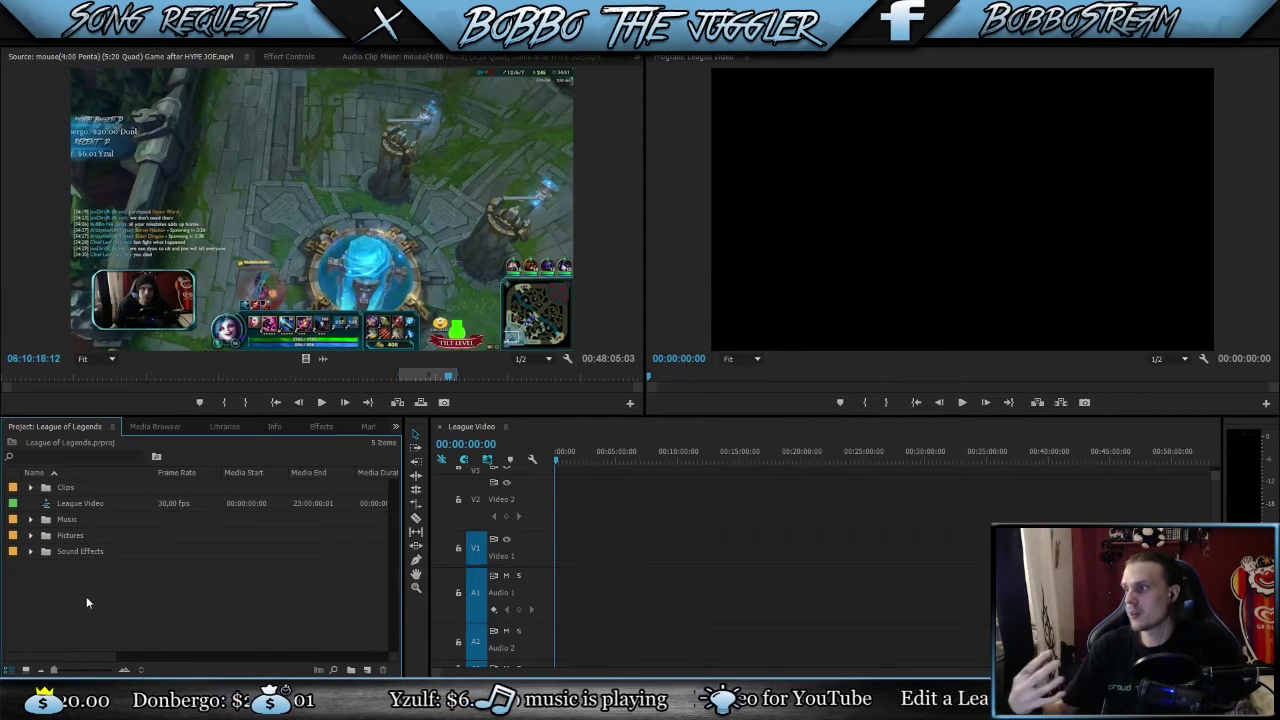
Step: Open the Pictures bin in its own window, browse its image thumbnails, and close it
double_click(46, 537)
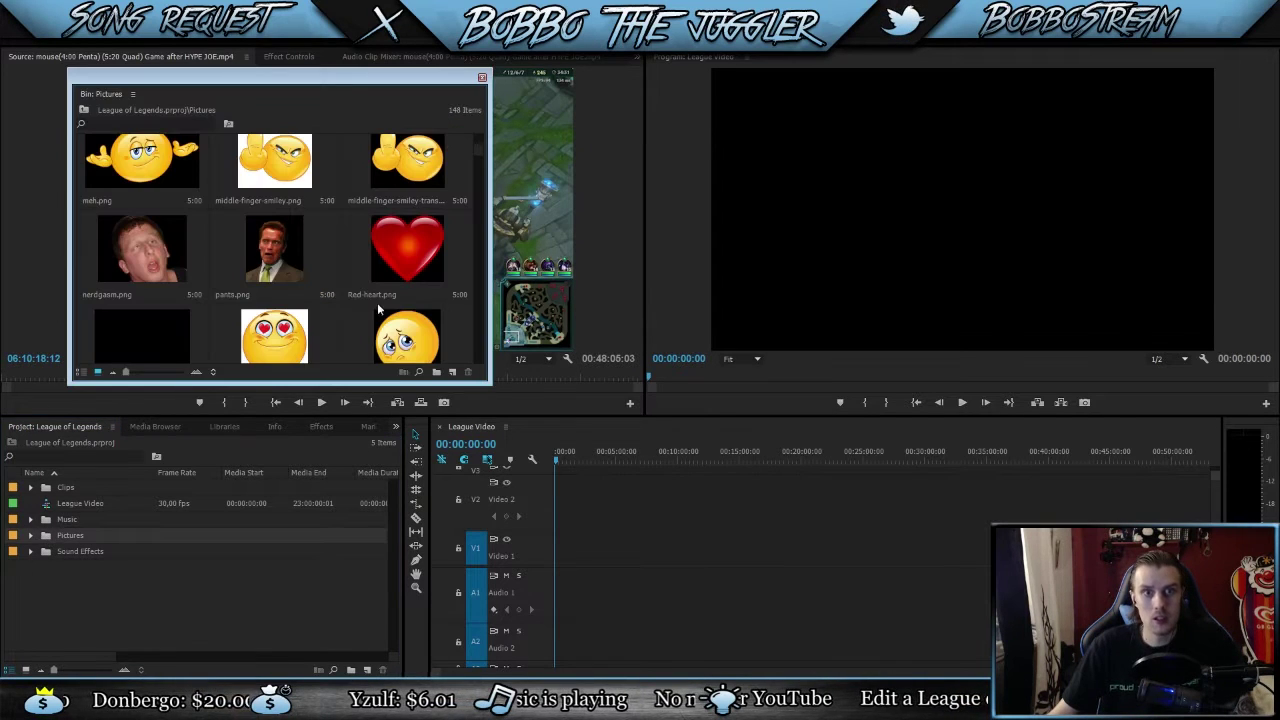
drag(478, 152, 475, 199)
scroll(474, 208, down, 5)
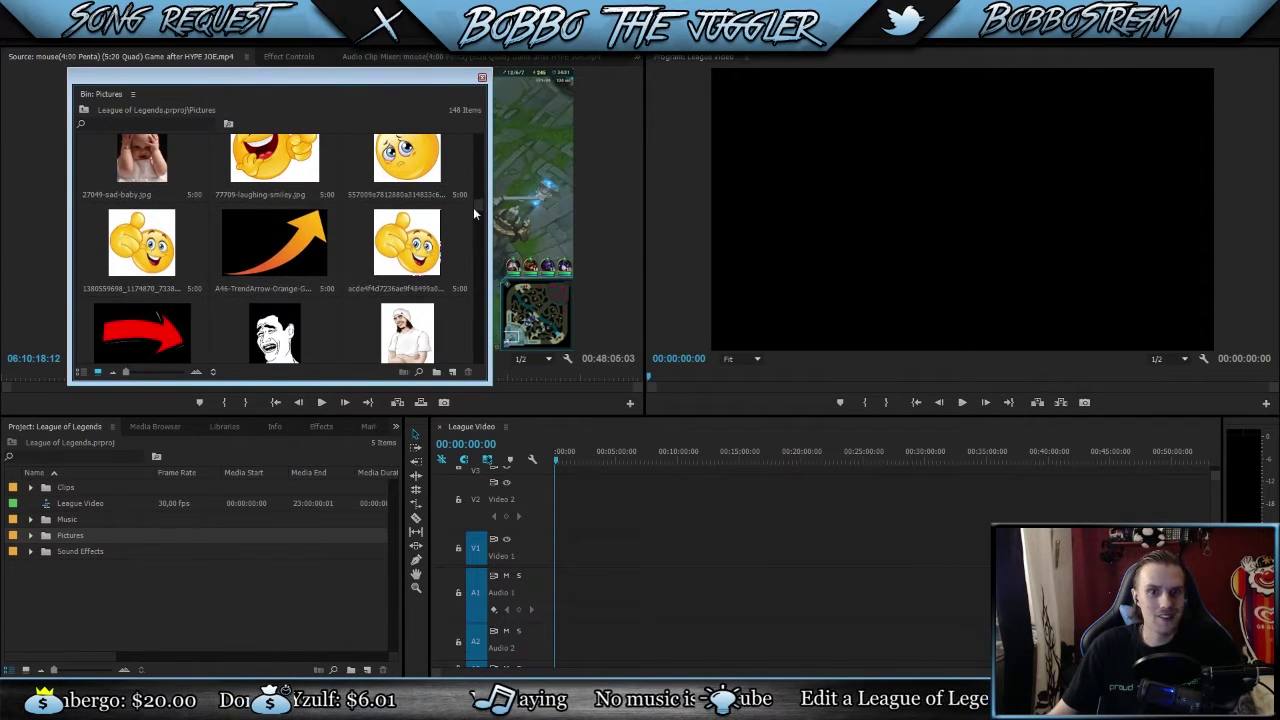
scroll(472, 220, down, 8)
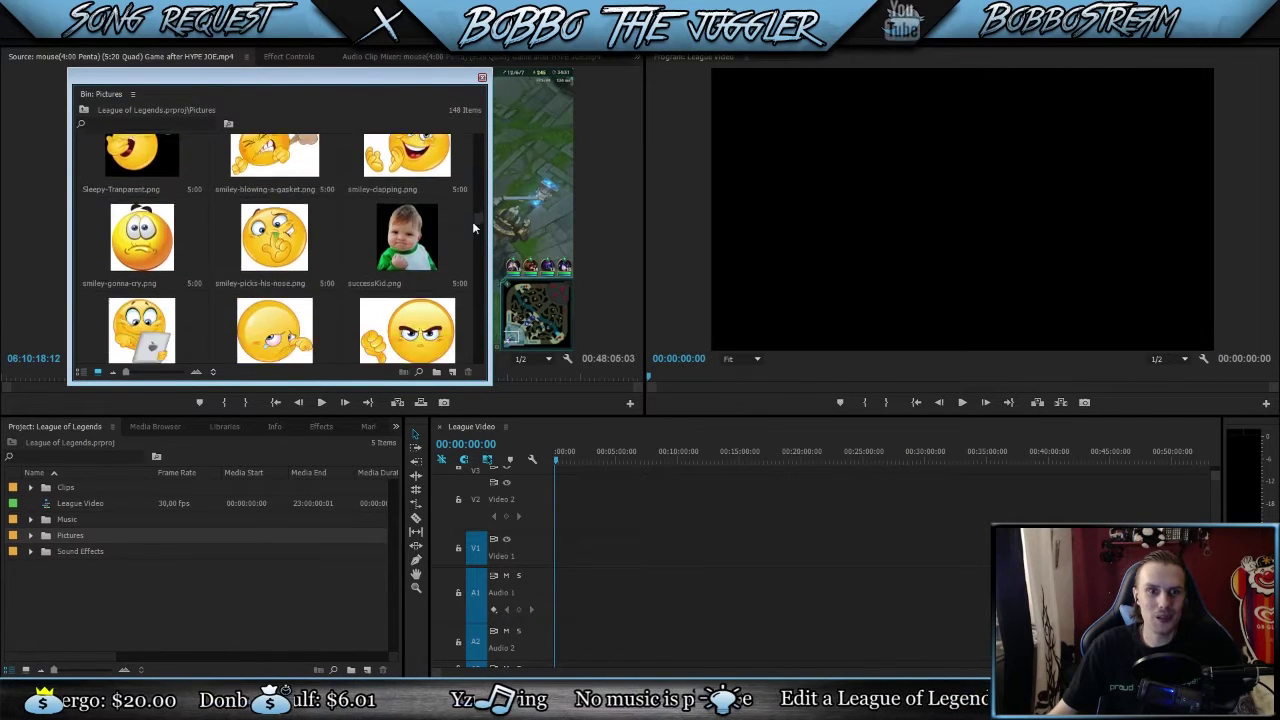
scroll(474, 232, down, 4)
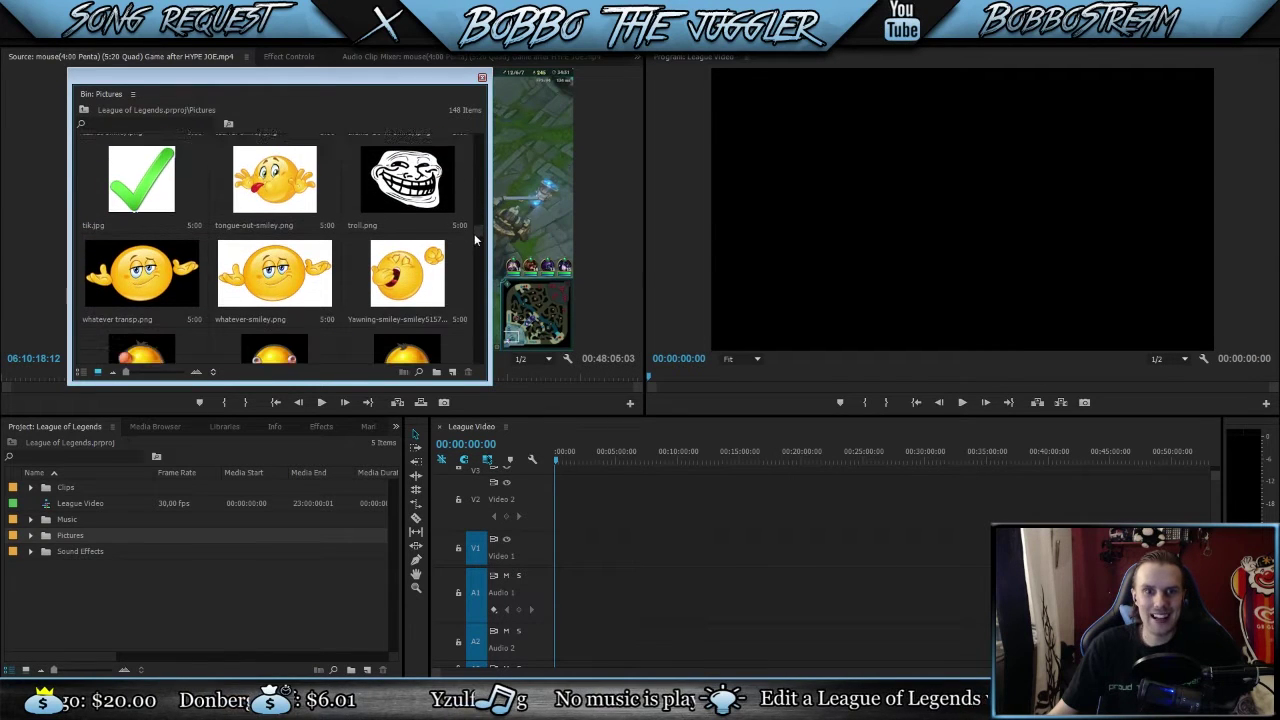
scroll(472, 240, down, 4)
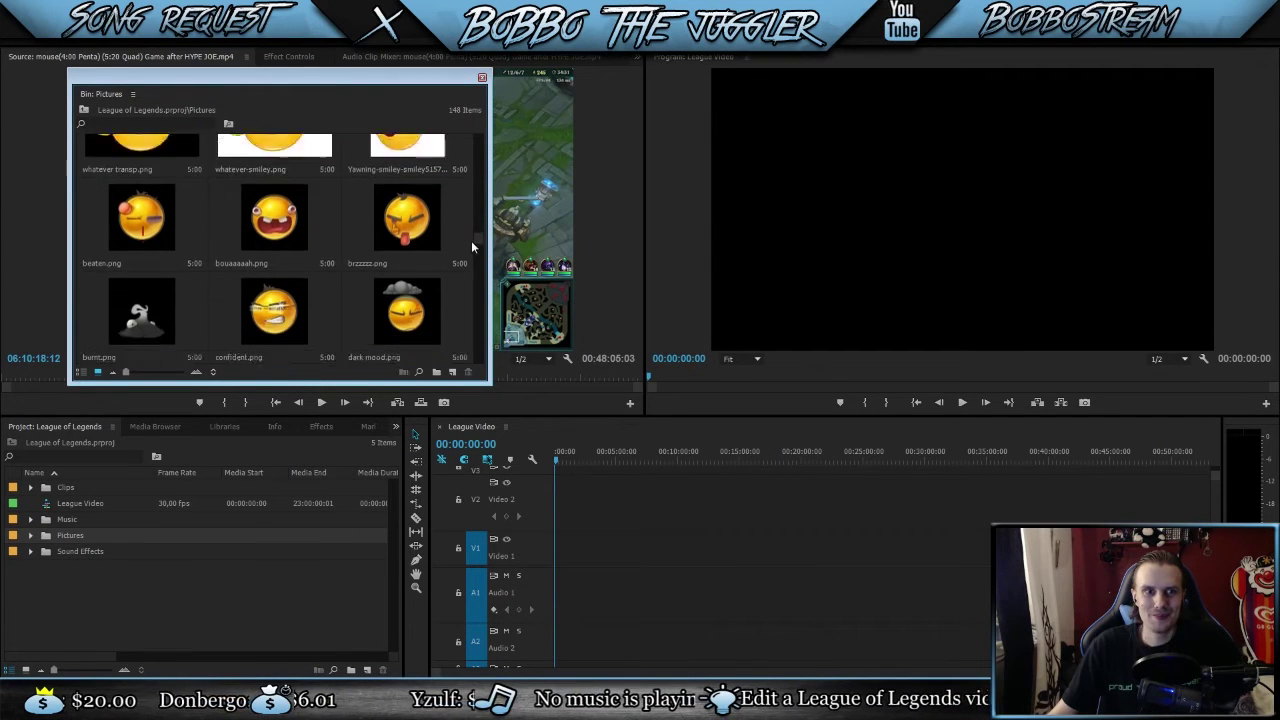
scroll(468, 252, down, 4)
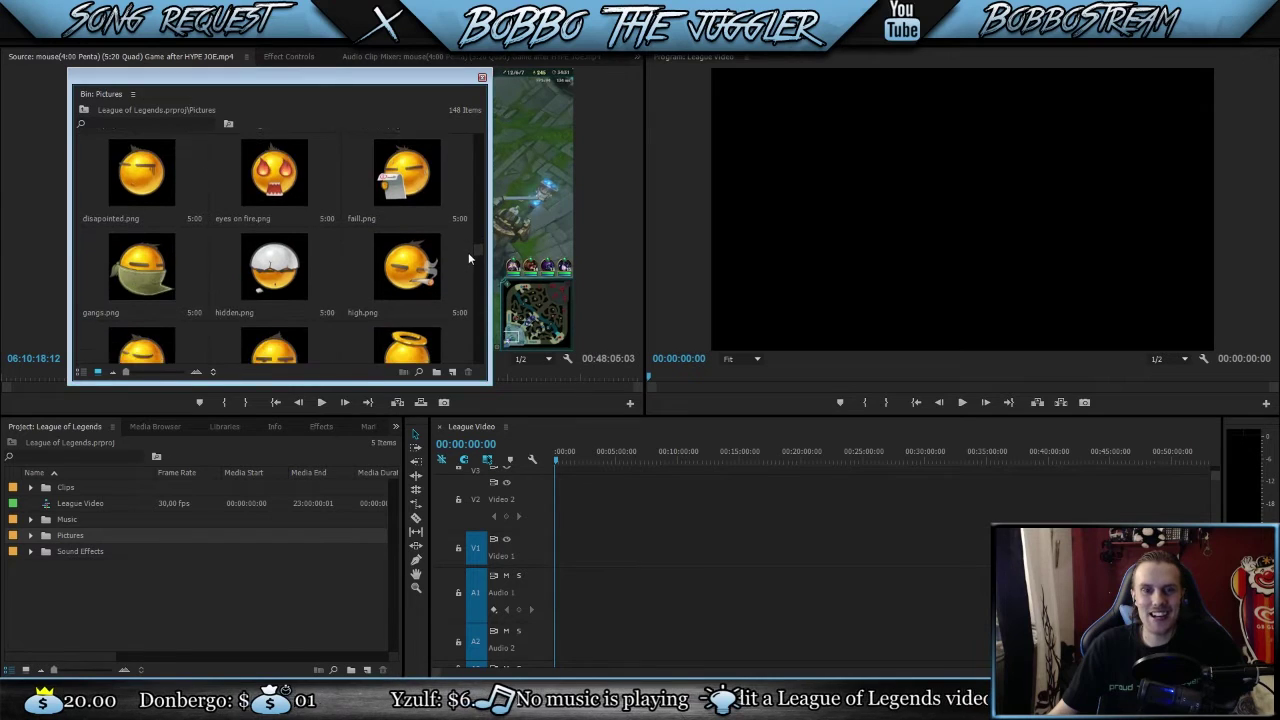
scroll(467, 257, down, 2)
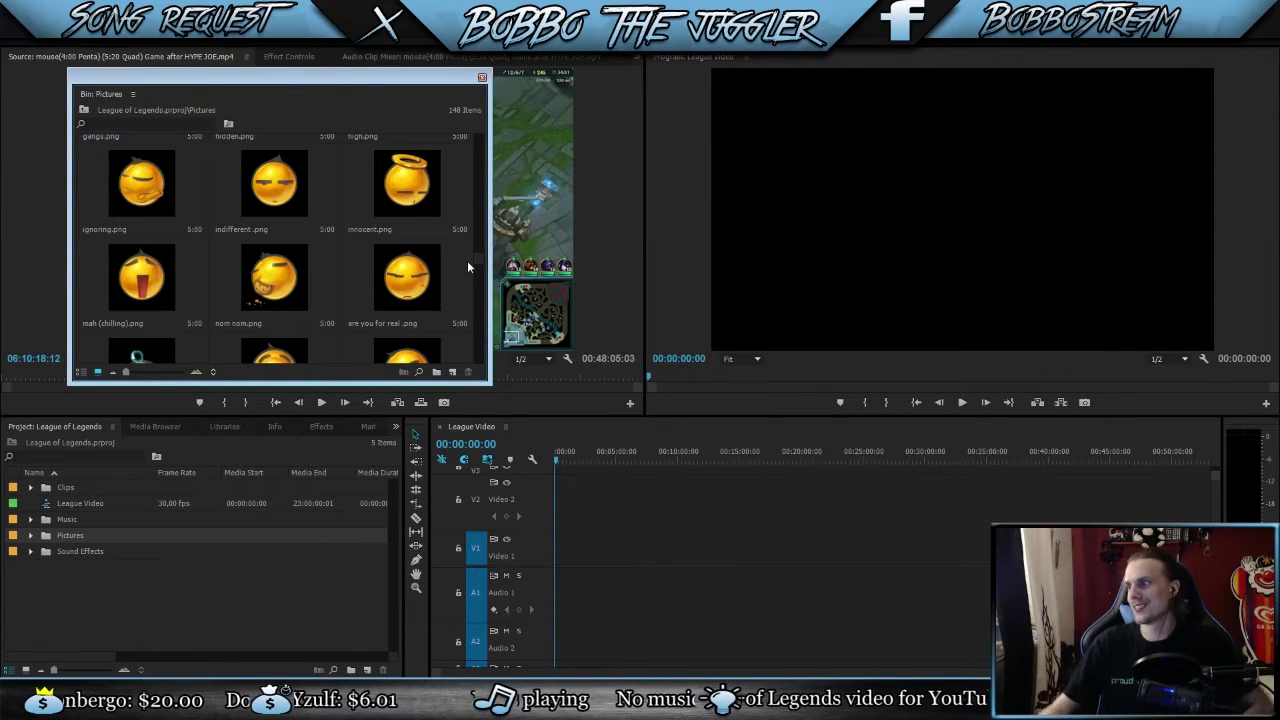
drag(477, 258, 478, 250)
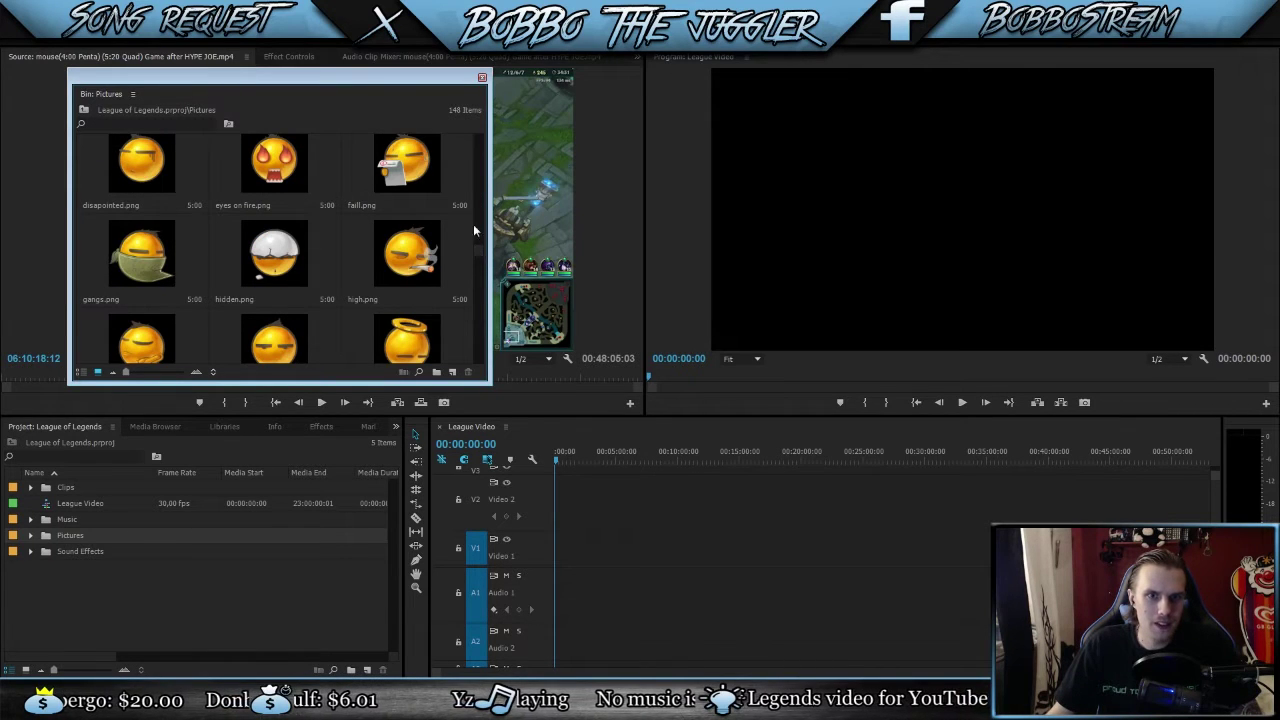
click(481, 79)
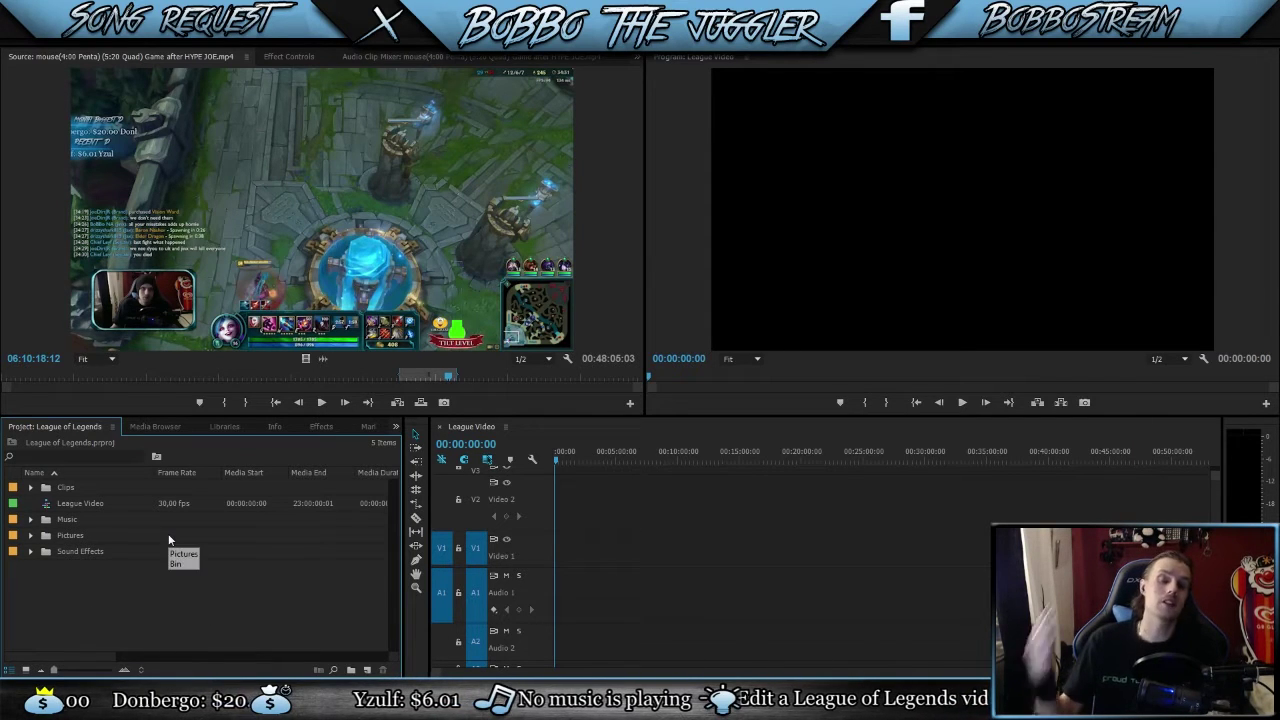
Step: Create a new bin named Text at the project's top level
right_click(120, 600)
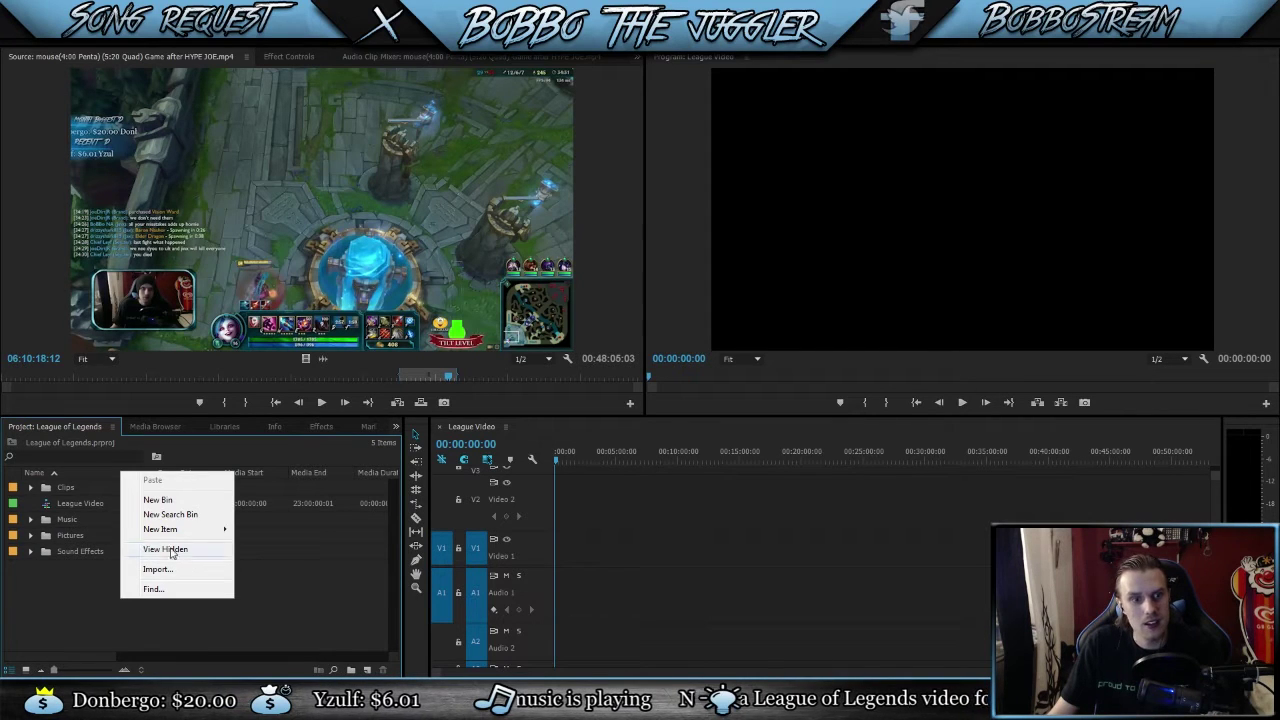
click(187, 500)
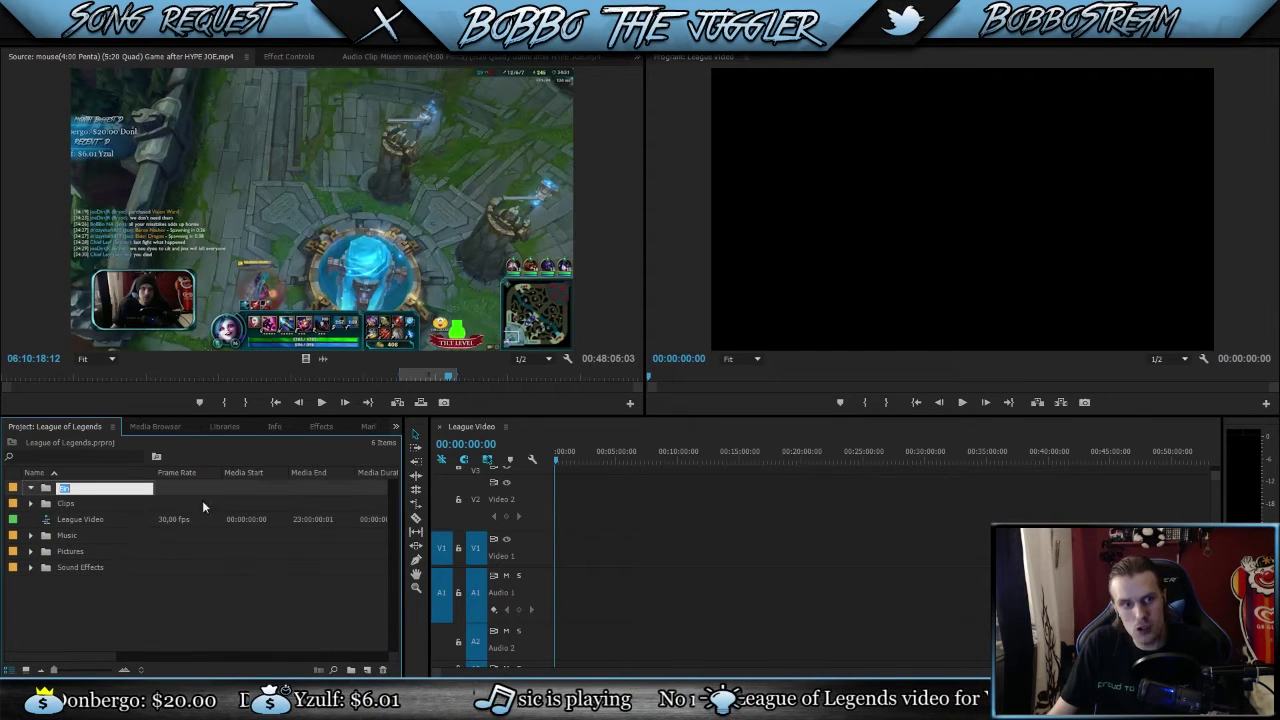
text(text)
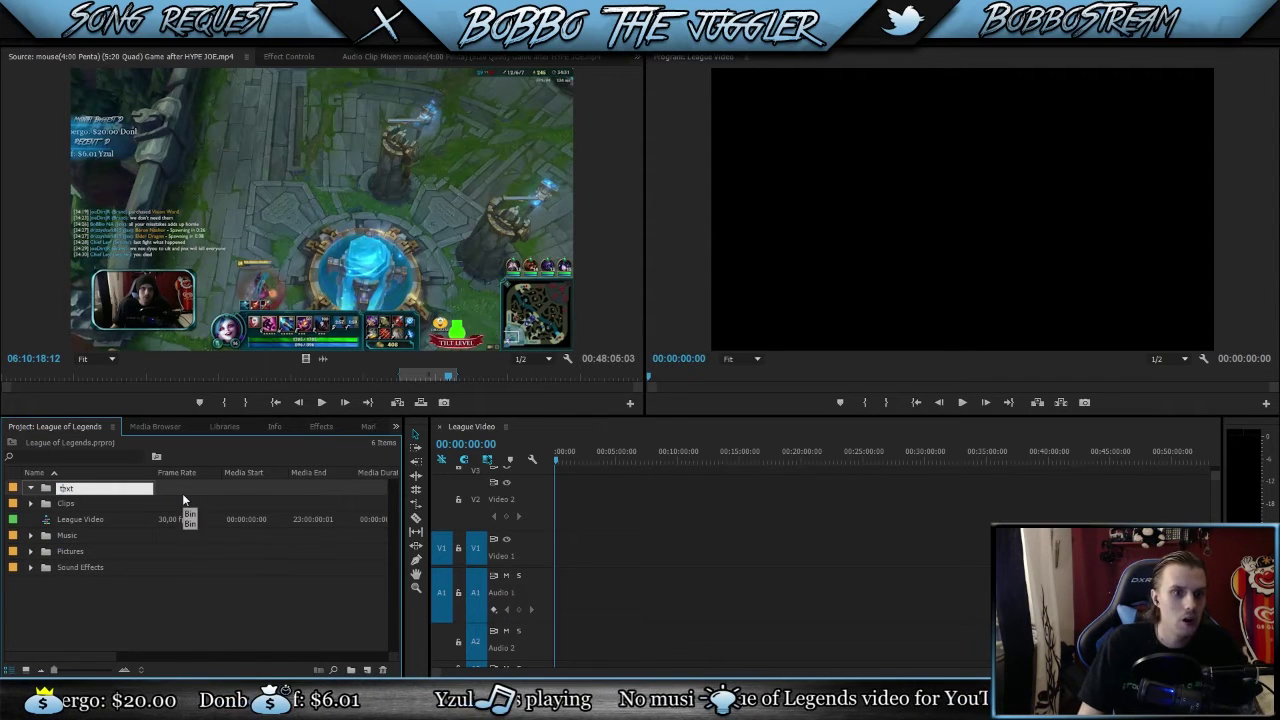
key(Tab)
click(130, 609)
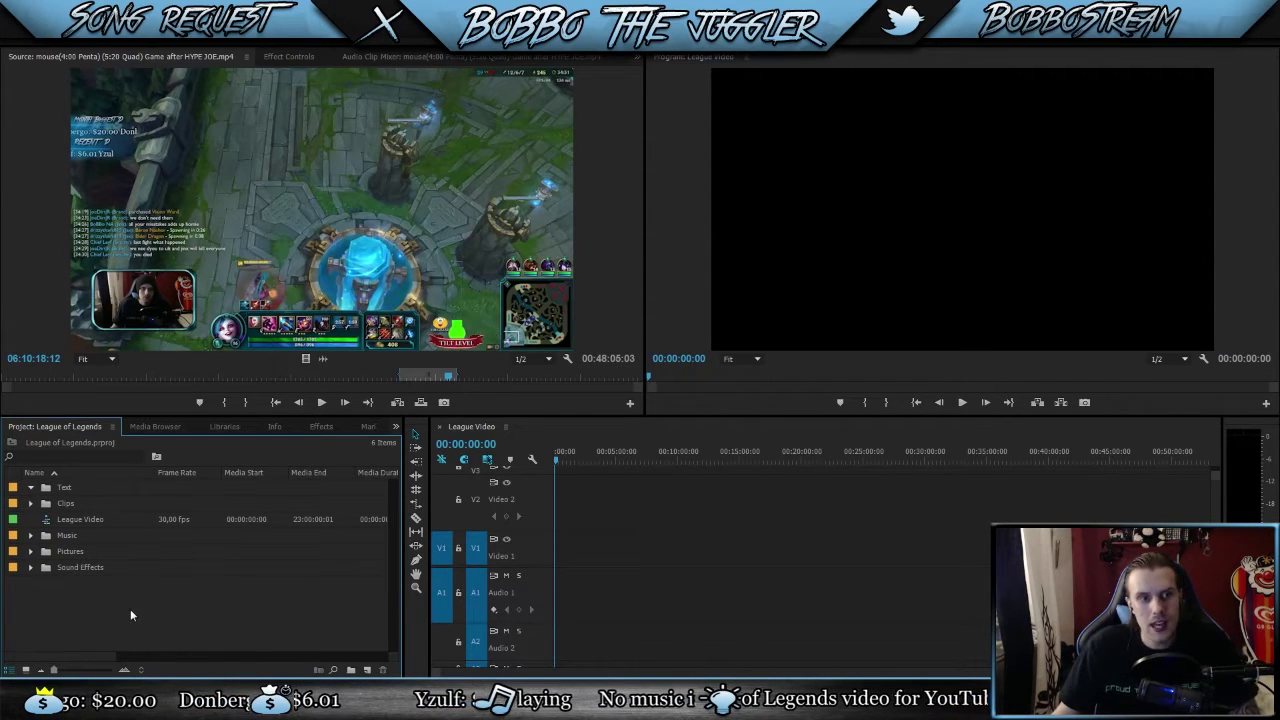
Step: Open the Text bin in its own window to view its contents, and close it
double_click(64, 487)
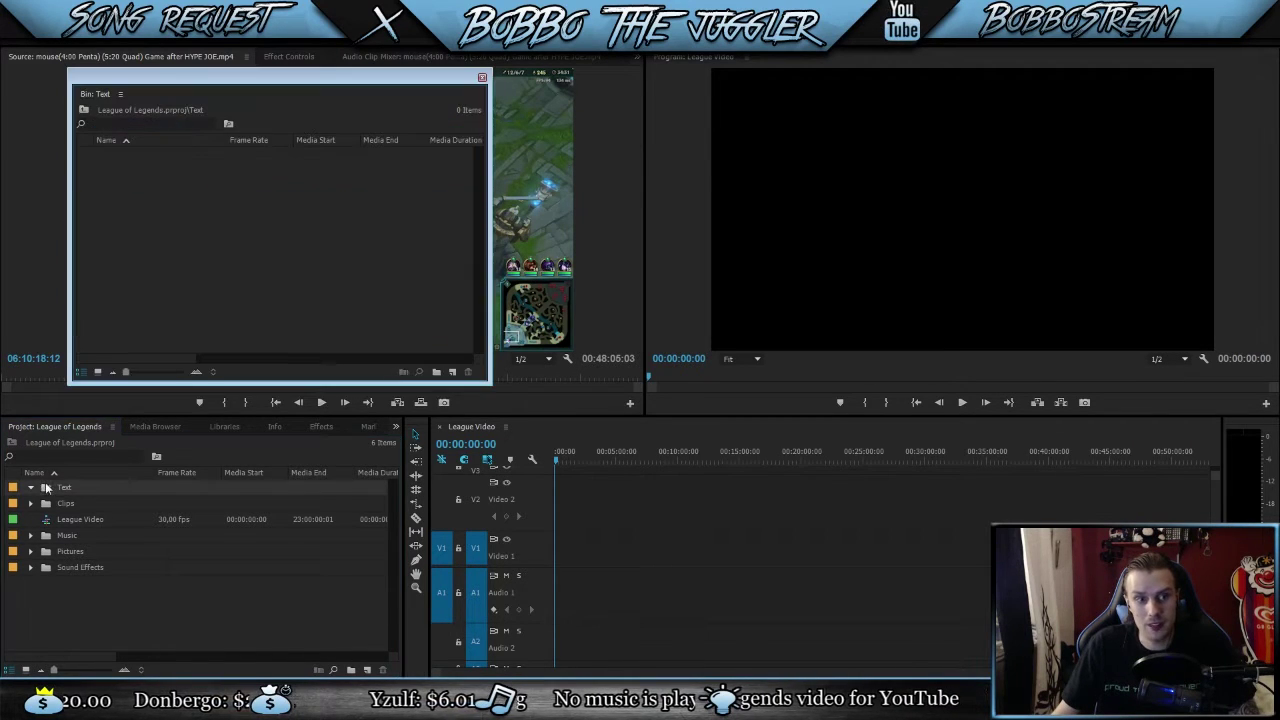
click(482, 77)
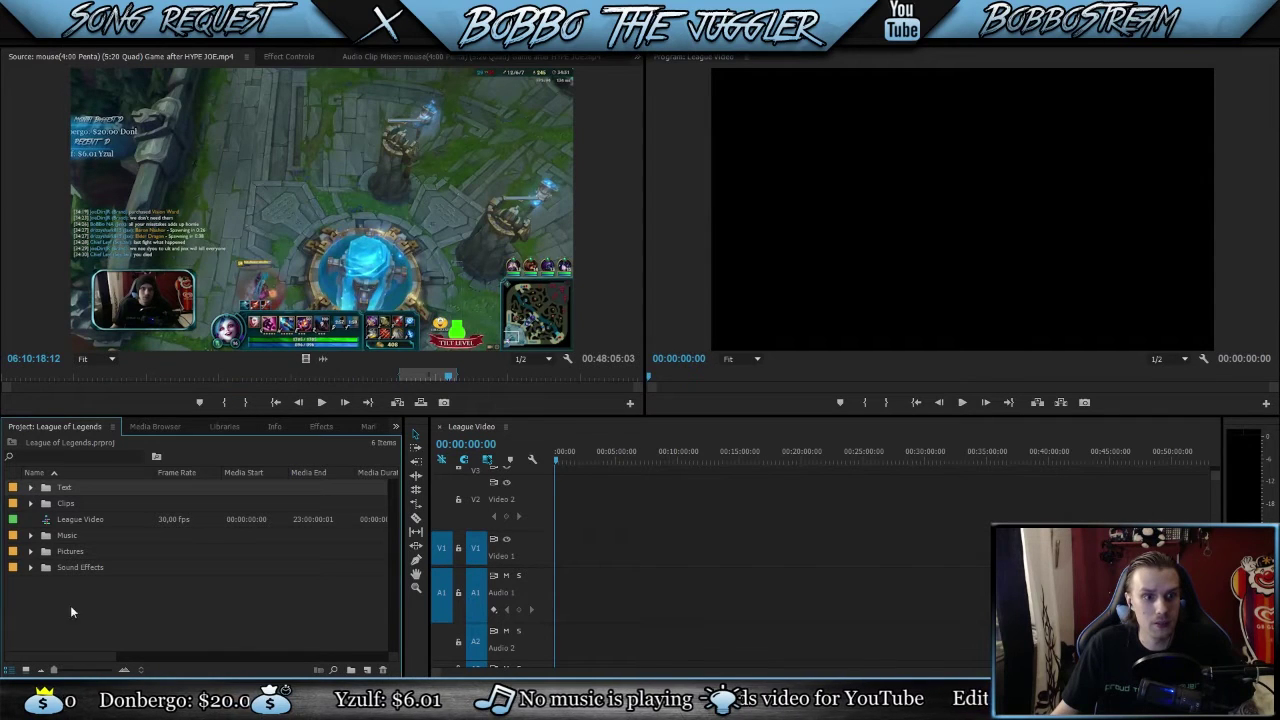
click(80, 633)
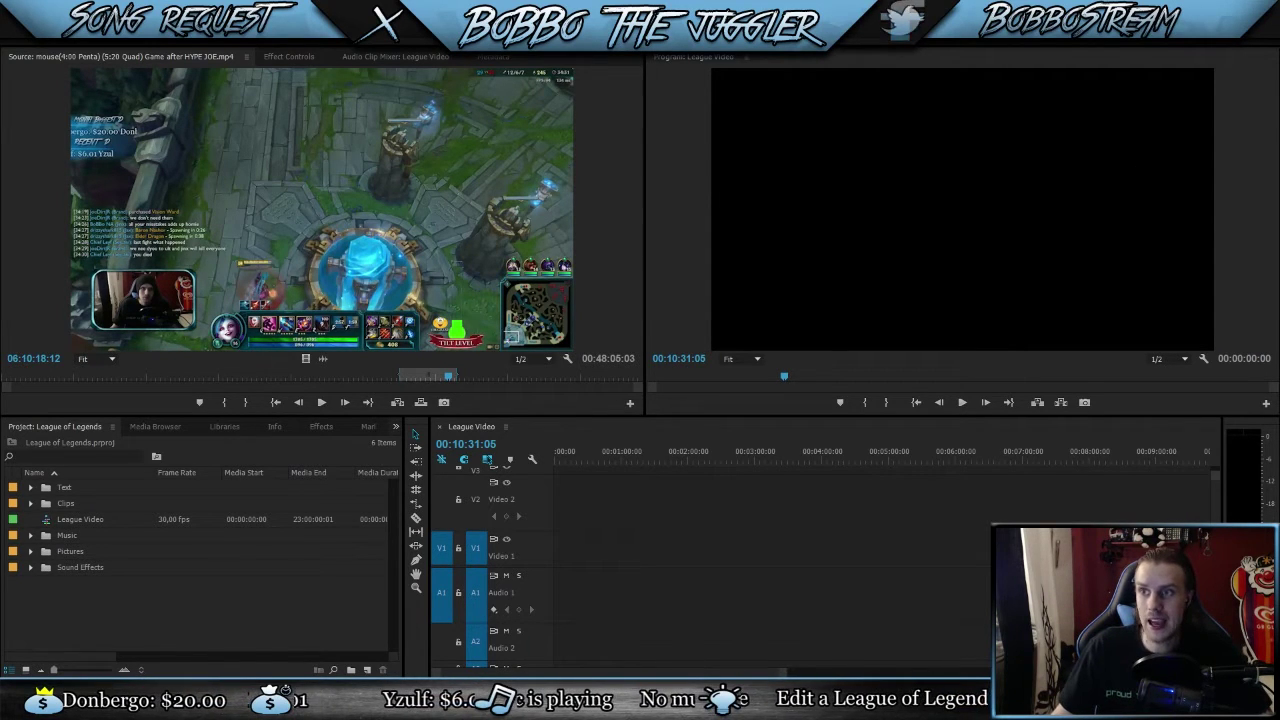
Step: Consult the timestamp notes in Notepad and load Joe.mp4 from the Original bin inside Clips into the source monitor
key(alt+Tab)
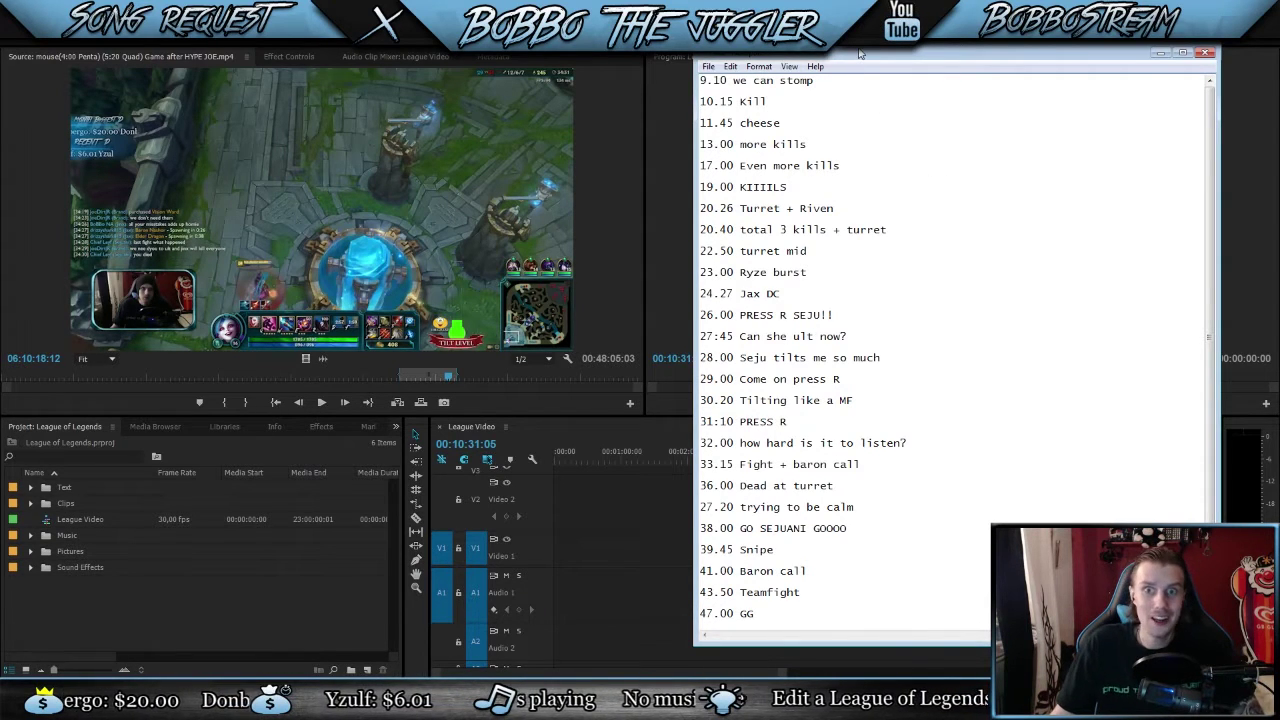
key(alt+Tab)
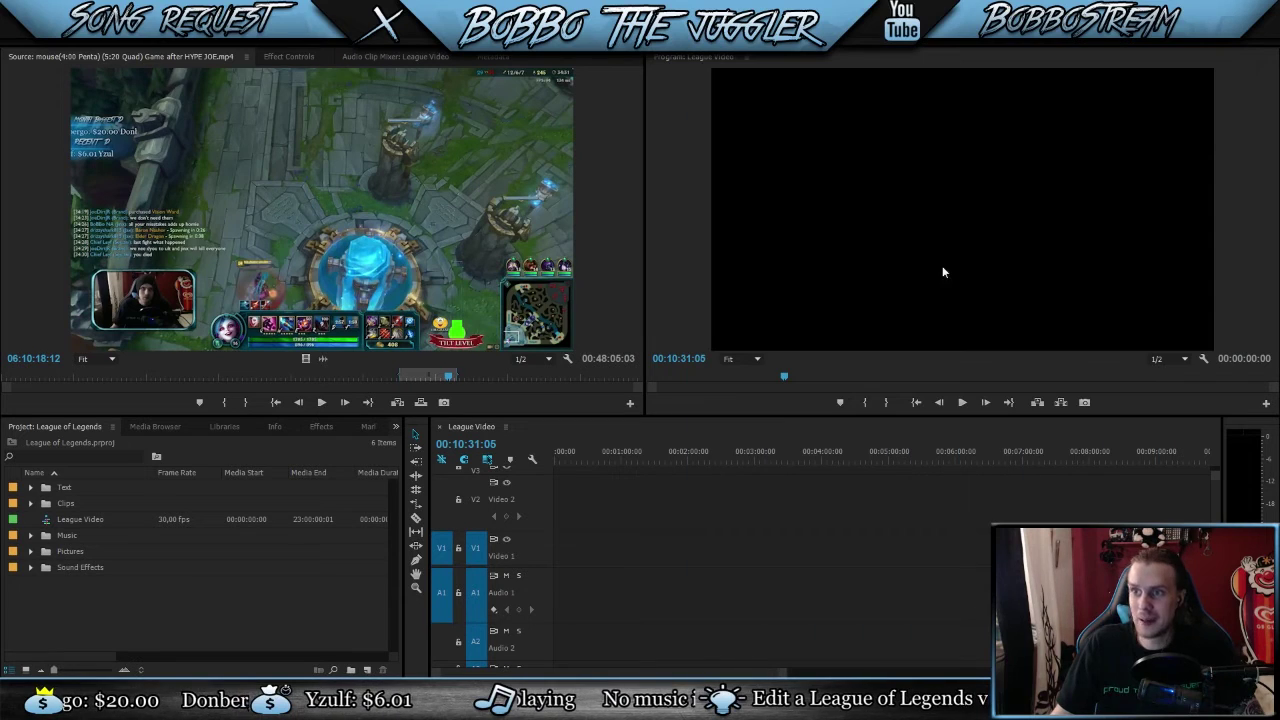
click(31, 503)
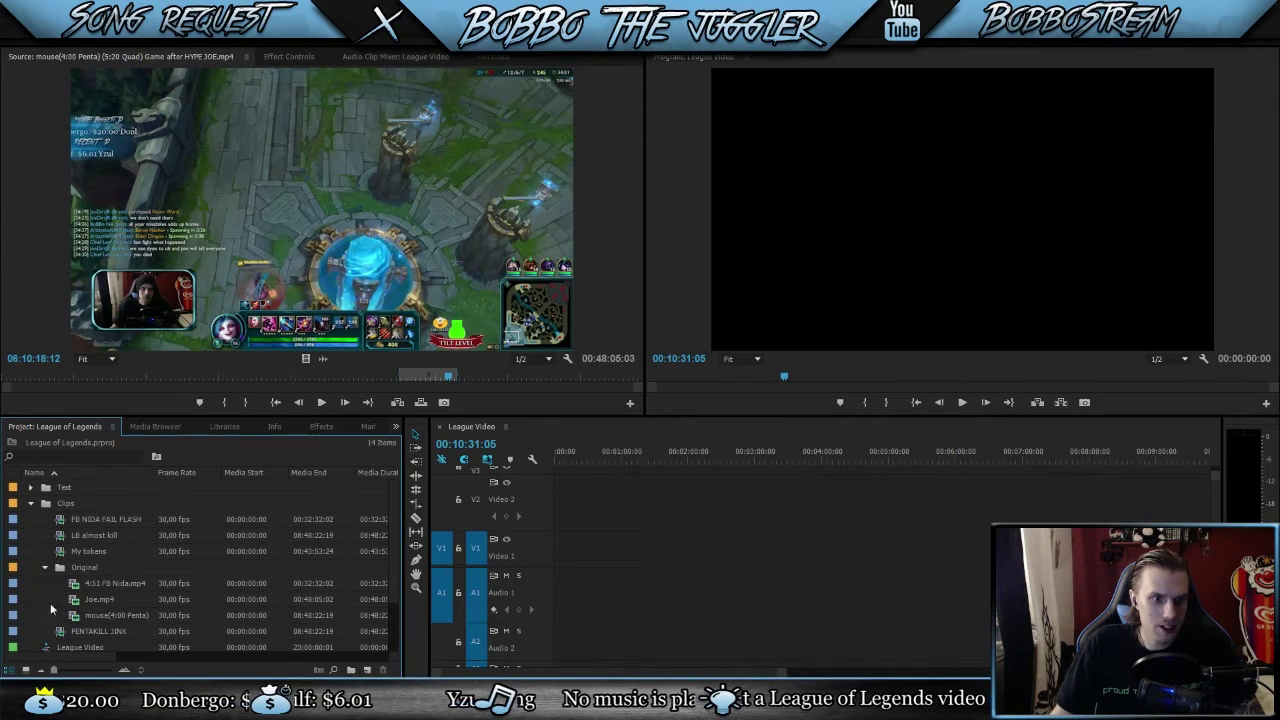
double_click(90, 599)
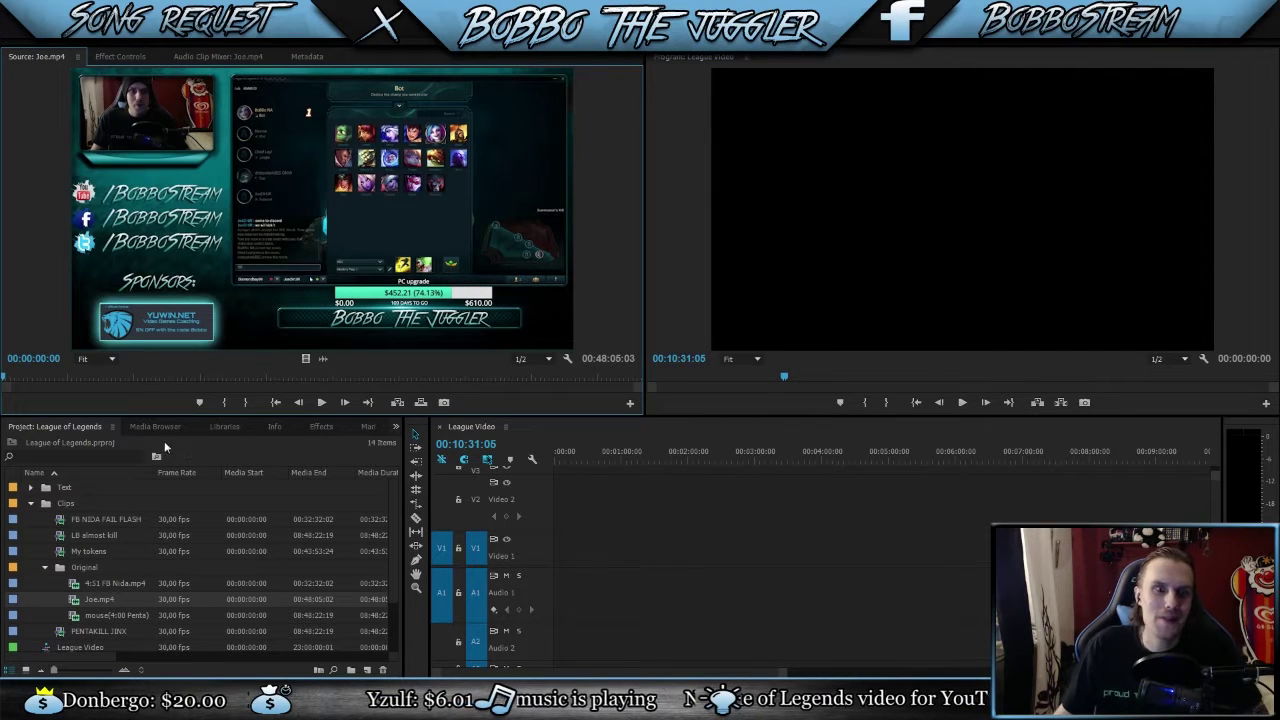
click(176, 636)
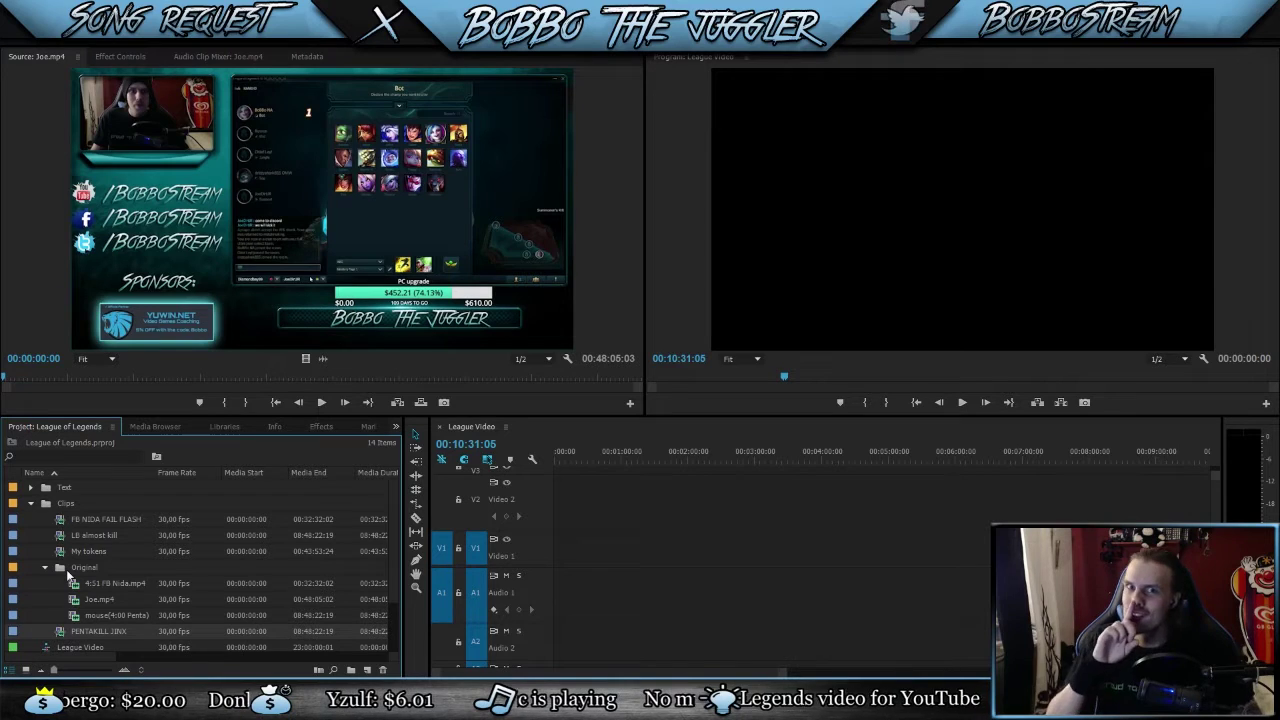
click(30, 503)
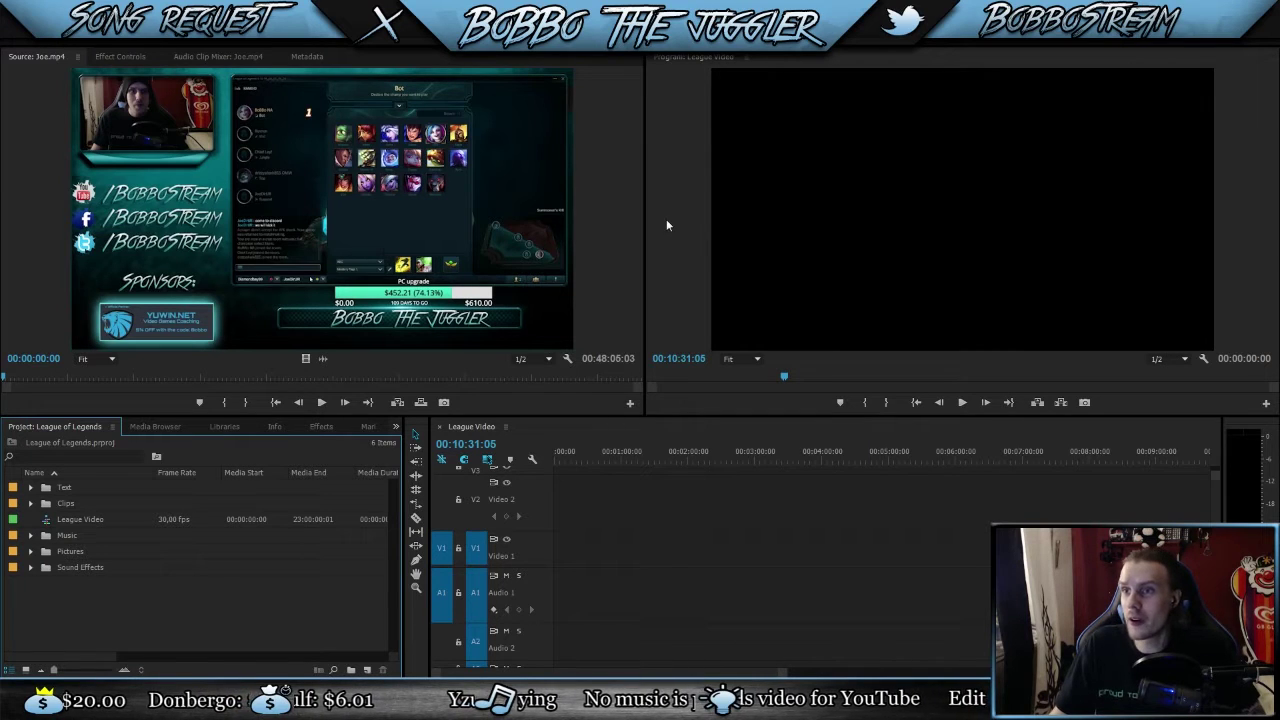
Step: Check the 9.10 entry in the Notepad notes and move the source clip's playhead to 00:09:08:00
key(alt+Tab)
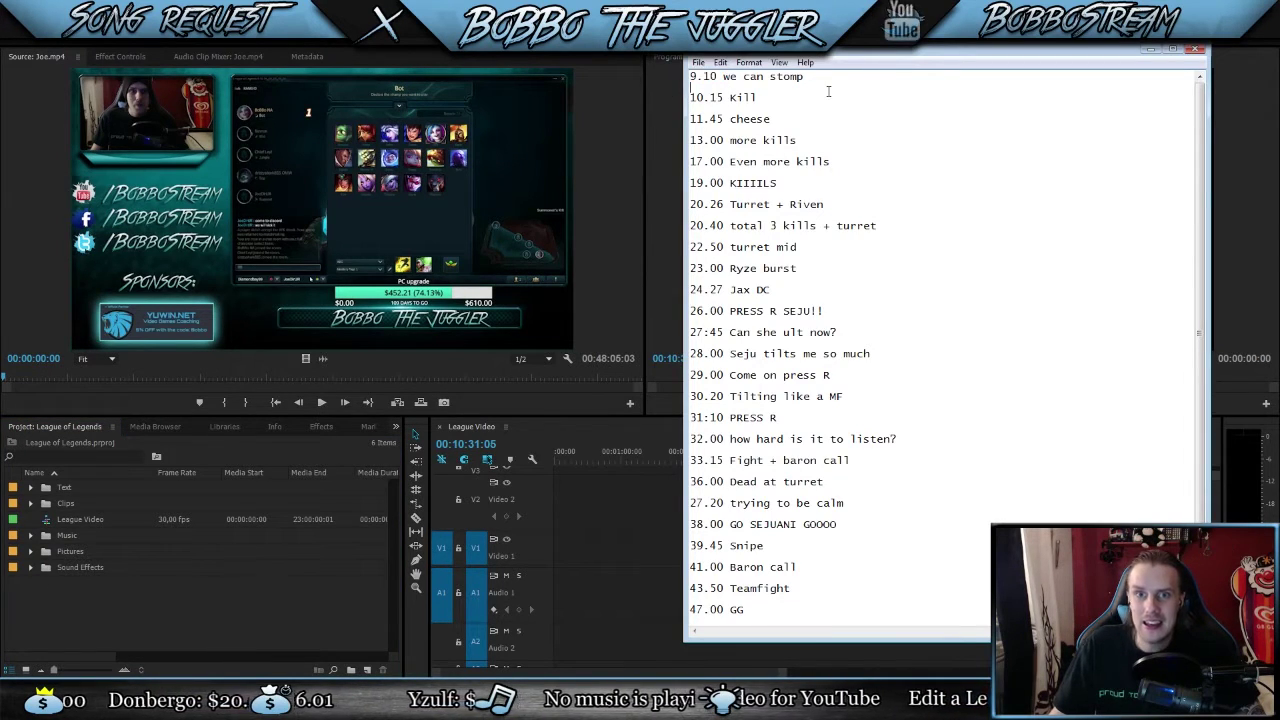
key(alt+Tab)
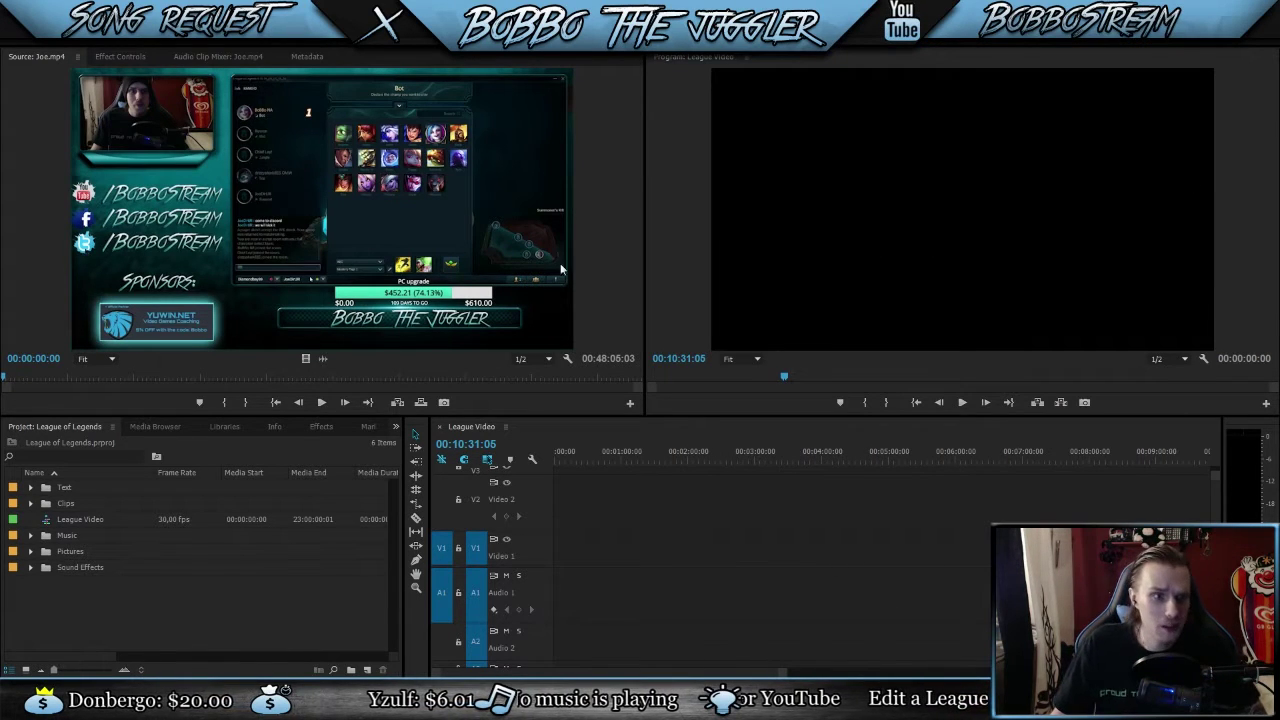
click(26, 358)
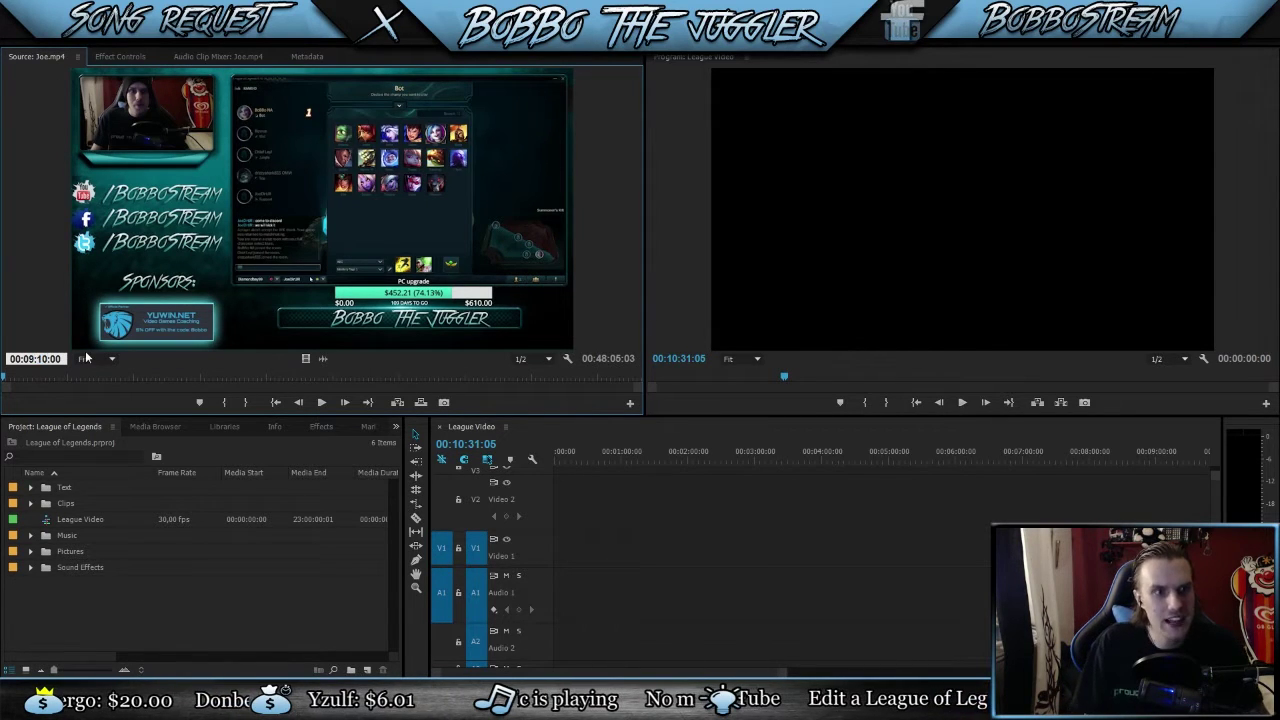
key(BackSpace)
key(BackSpace)
key(BackSpace)
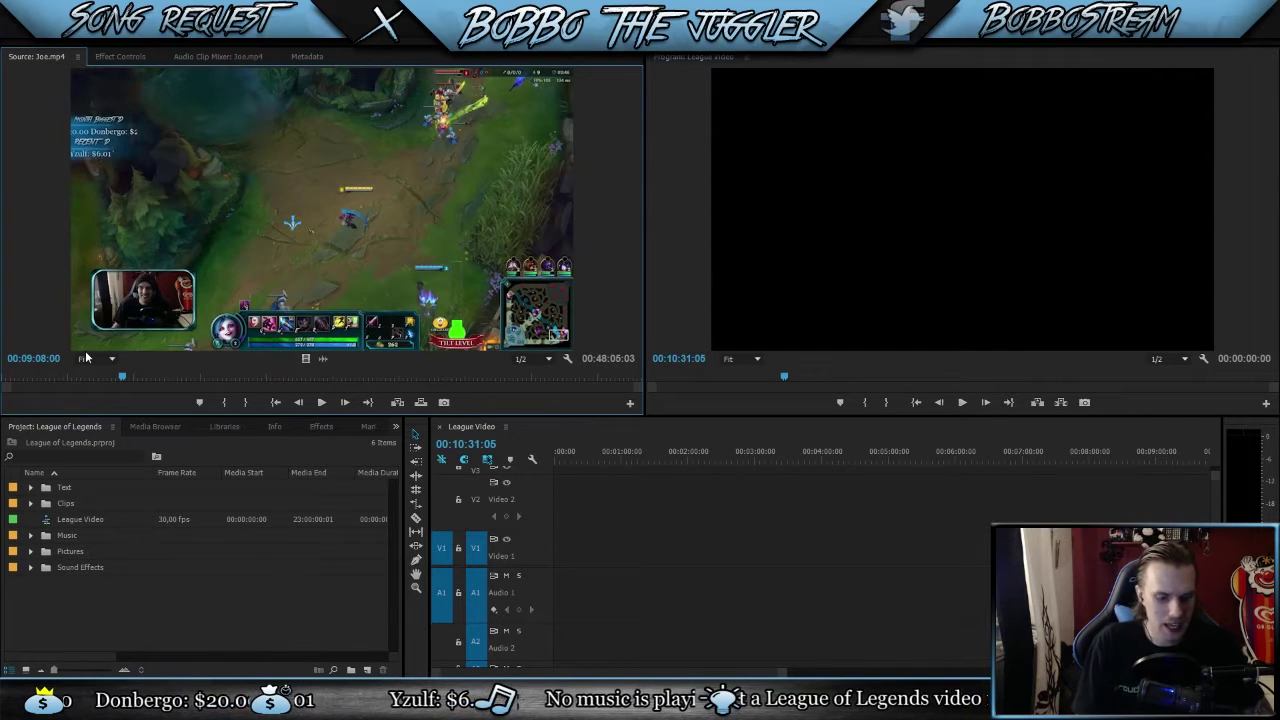
Step: Play the source clip past the noted moment and step back frame by frame to 00:09:14:03
key(space)
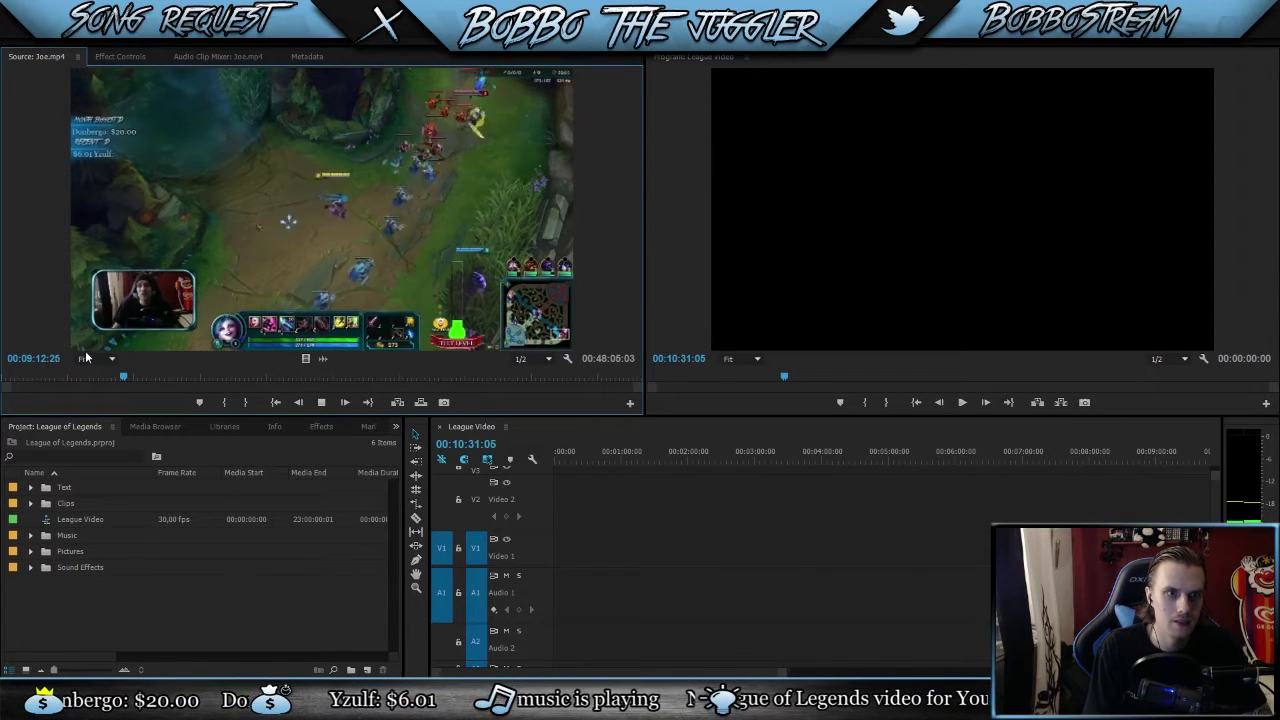
key(space)
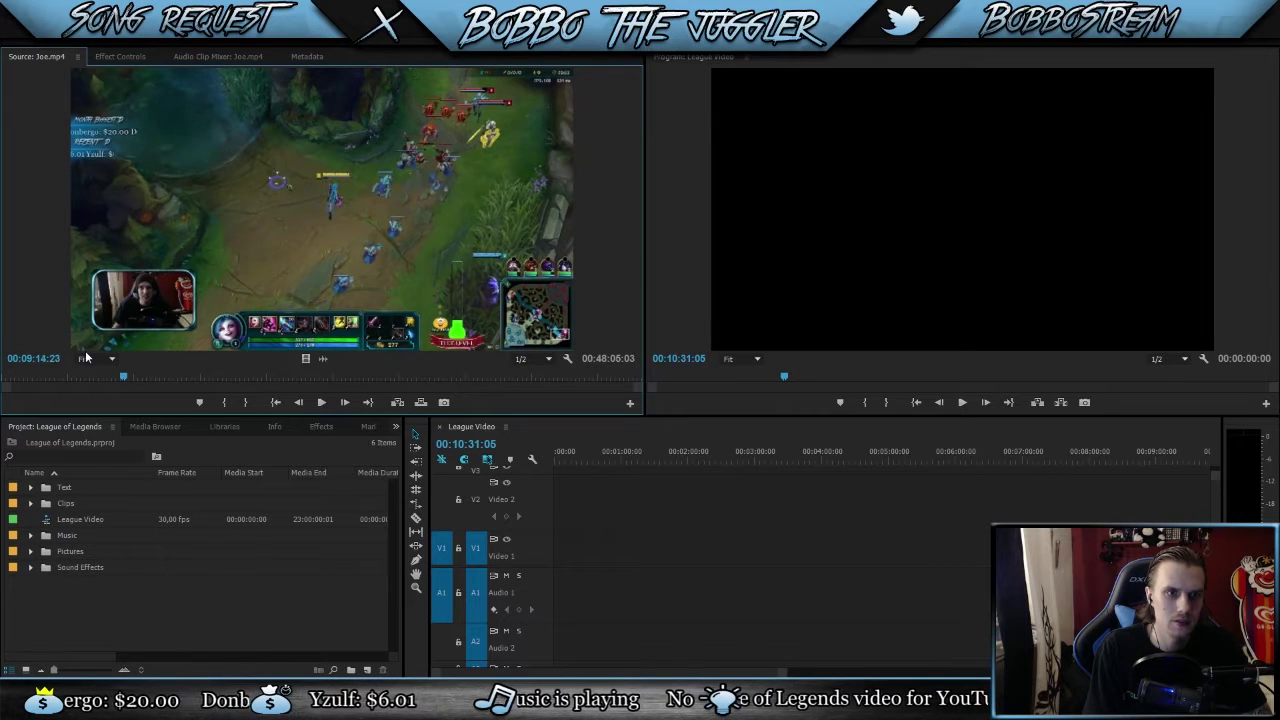
key(Left)
key(Left)
key(Left)
key(Left)
key(Left)
key(Left)
key(Left)
key(Left)
key(Left)
key(Left)
key(Left)
key(Left)
key(Left)
key(Left)
key(Left)
key(Left)
key(Left)
key(Left)
key(Left)
key(Left)
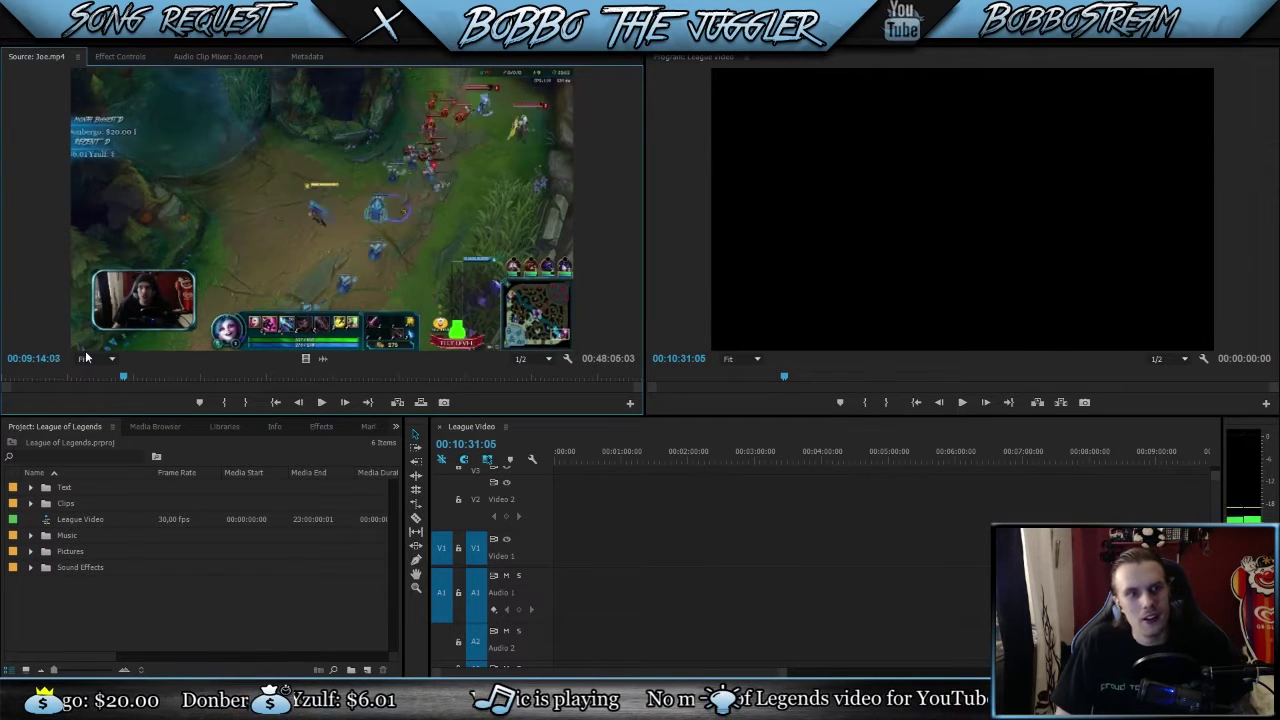
Step: Step the source clip back frame by frame to 00:09:10:18 and mark an In point there
key(Left)
key(Left)
key(Left)
key(Left)
key(Left)
key(Left)
key(Left)
key(Left)
key(Left)
key(Left)
key(Left)
key(Left)
key(Left)
key(Left)
key(Left)
key(Left)
key(Left)
key(Left)
key(Left)
key(Left)
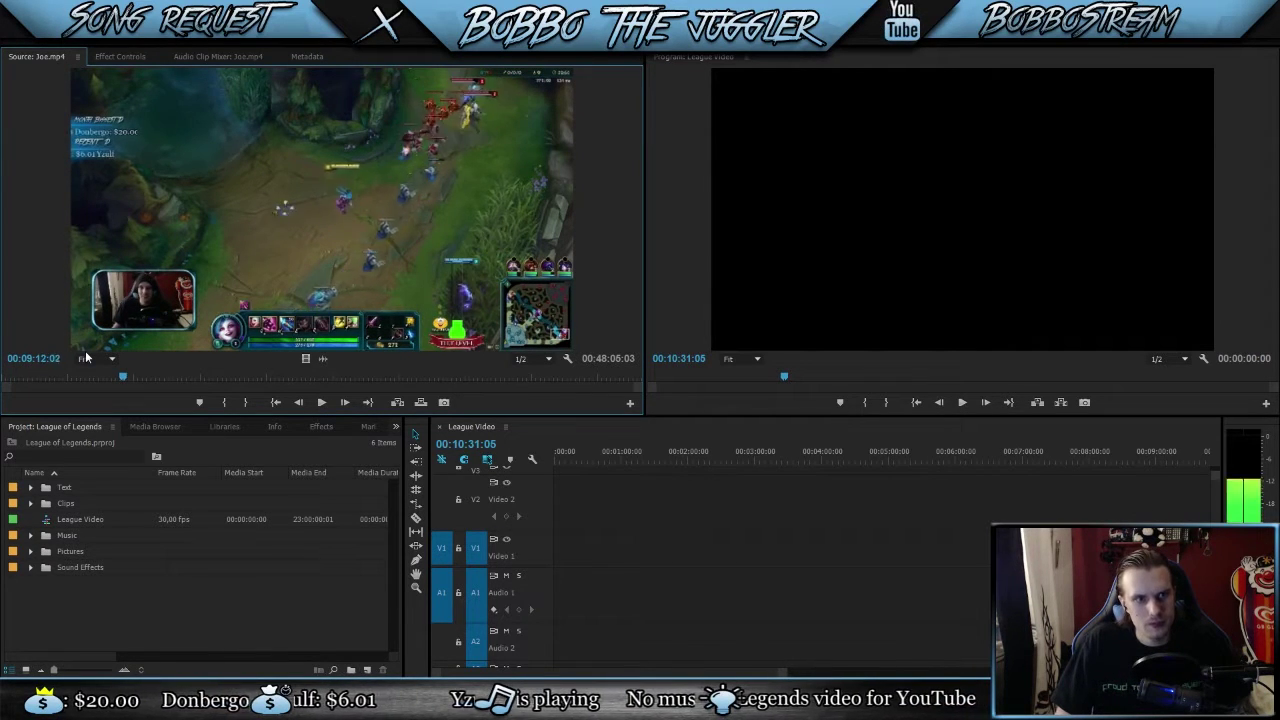
key(Left)
key(Left)
key(Left)
key(Left)
key(Left)
key(Left)
key(Left)
key(Left)
key(Left)
key(Left)
key(Left)
key(Left)
key(Left)
key(Left)
key(Left)
key(Left)
key(Left)
key(Left)
key(Left)
key(Left)
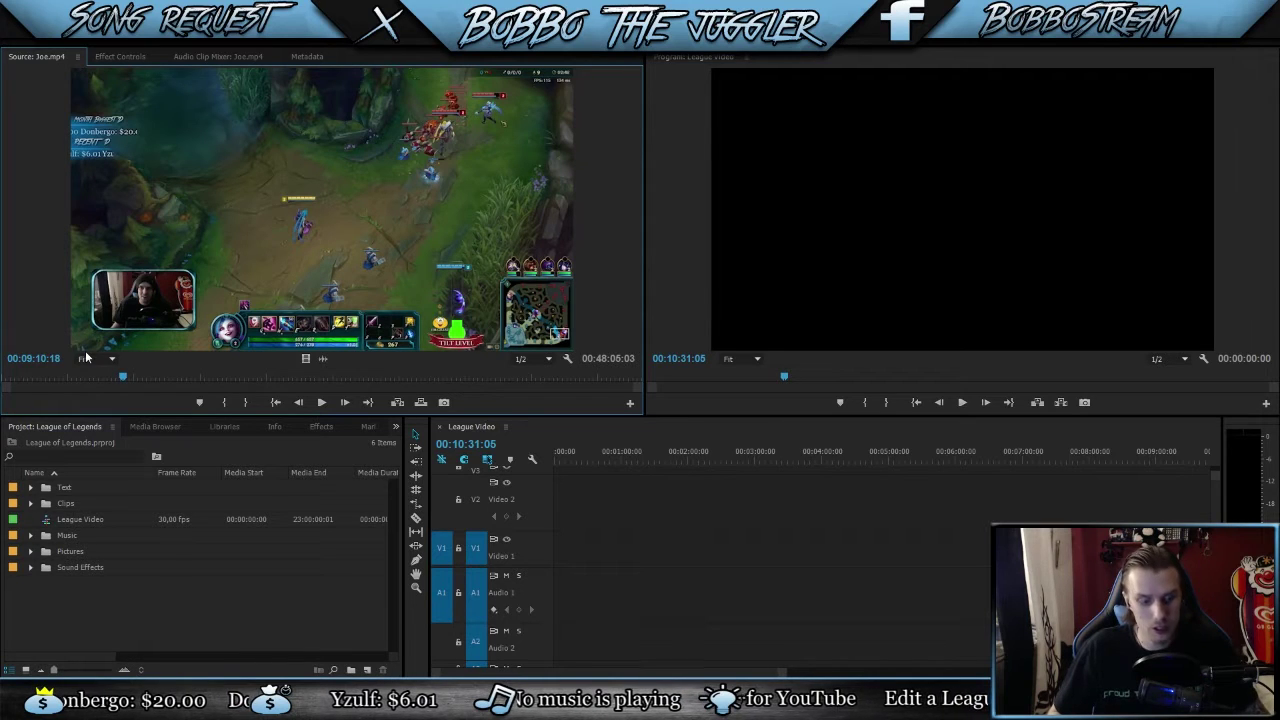
key(i)
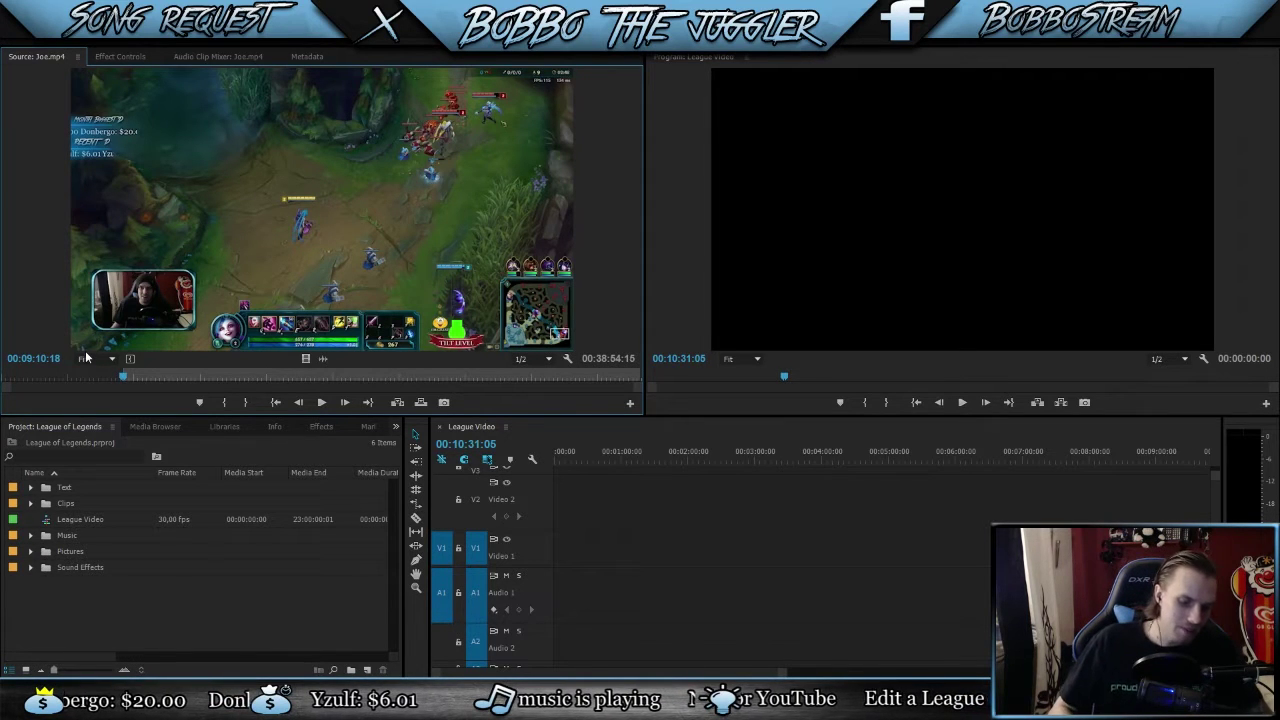
Step: Play the source clip to 00:09:20:11, mark the Out point there, and place the marked section at the start of Video 1 and Audio 1
key(space)
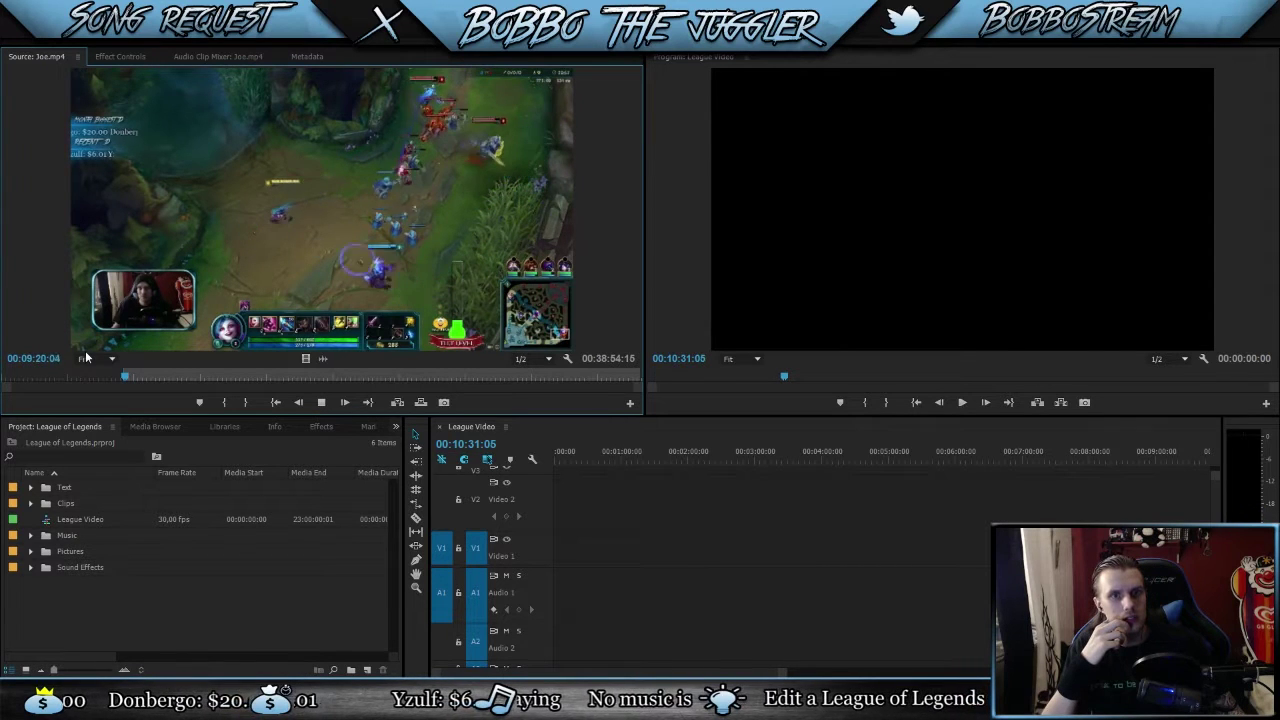
key(space)
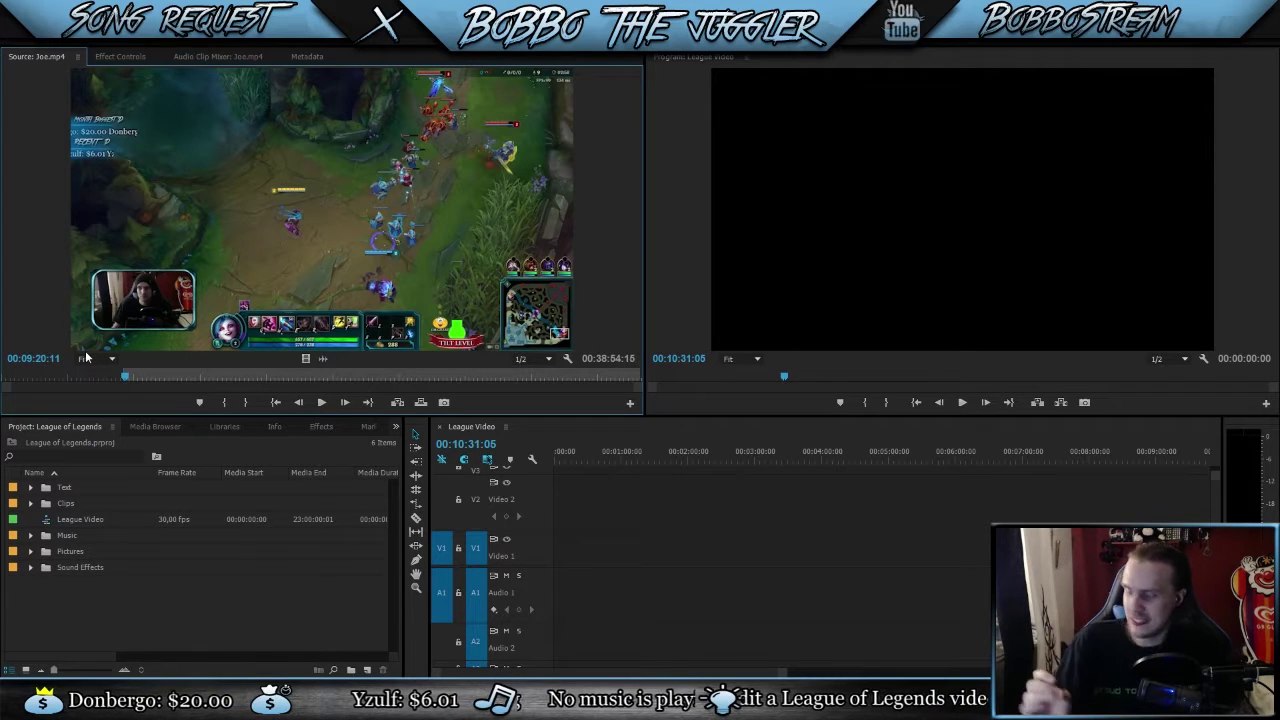
key(o)
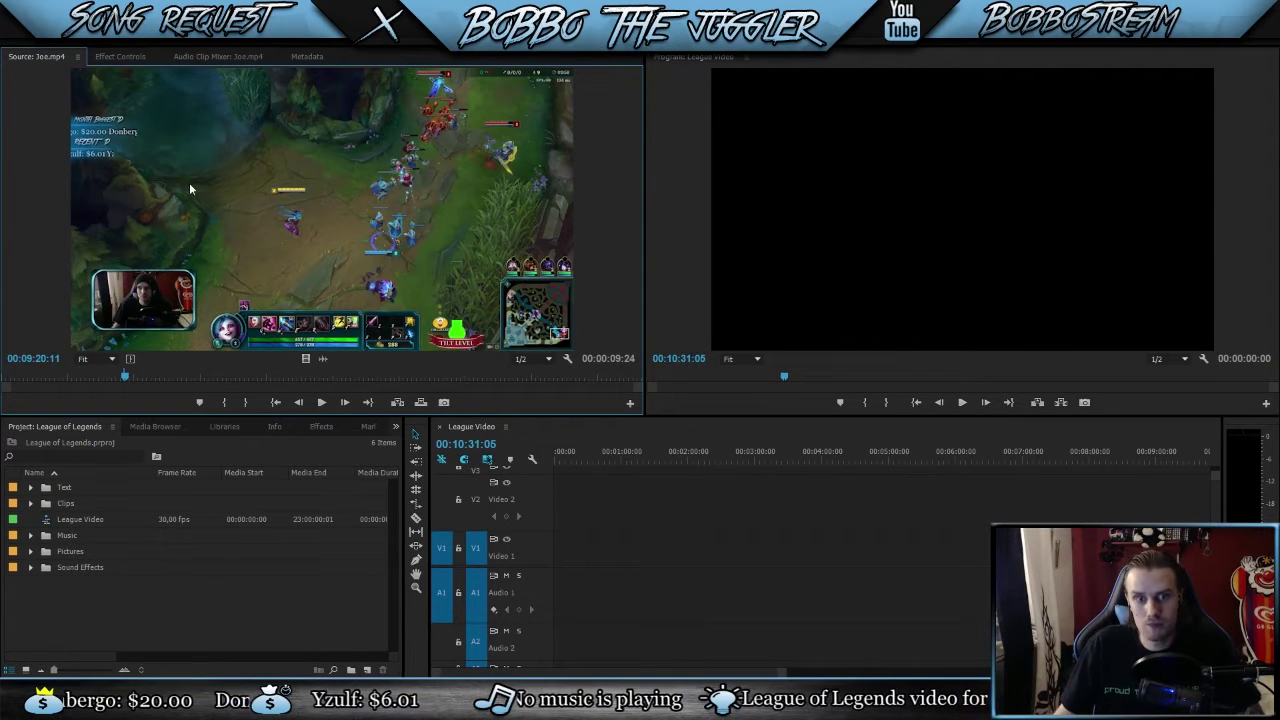
drag(189, 182, 557, 563)
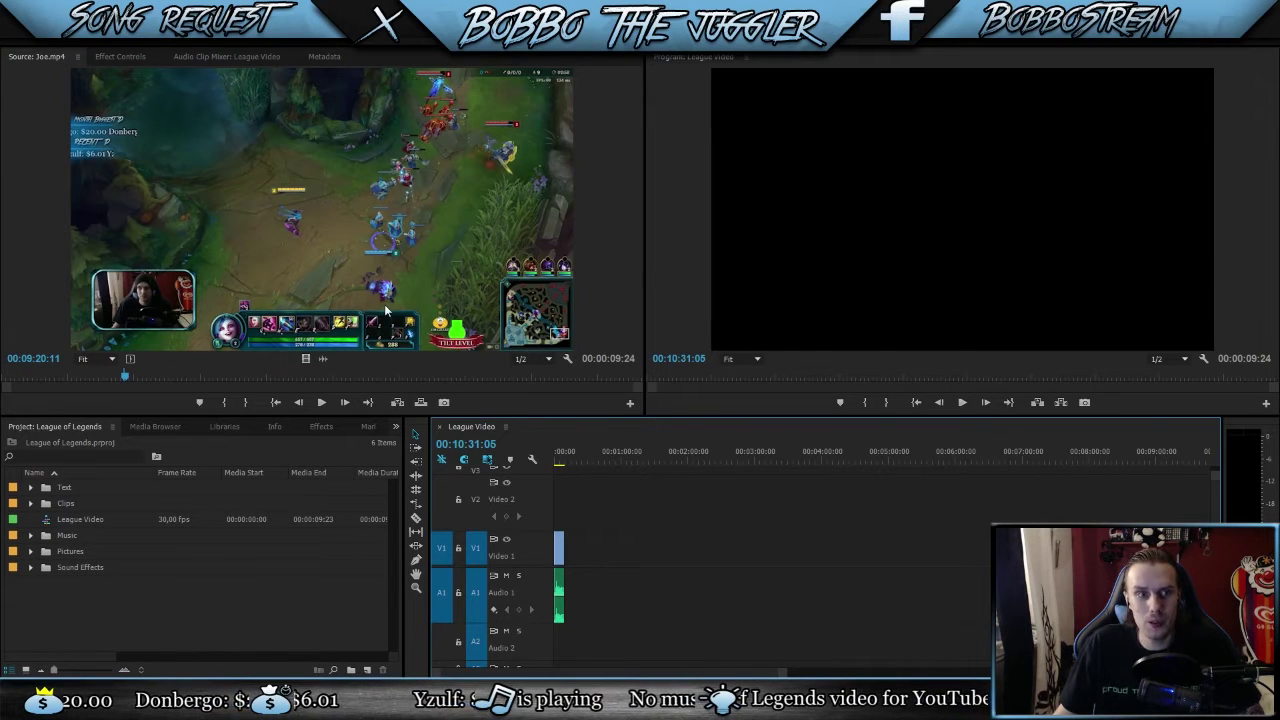
Step: Switch to Notepad to review the timestamp notes from 9.10 to 47.00, and return to Premiere Pro
key(alt+Tab)
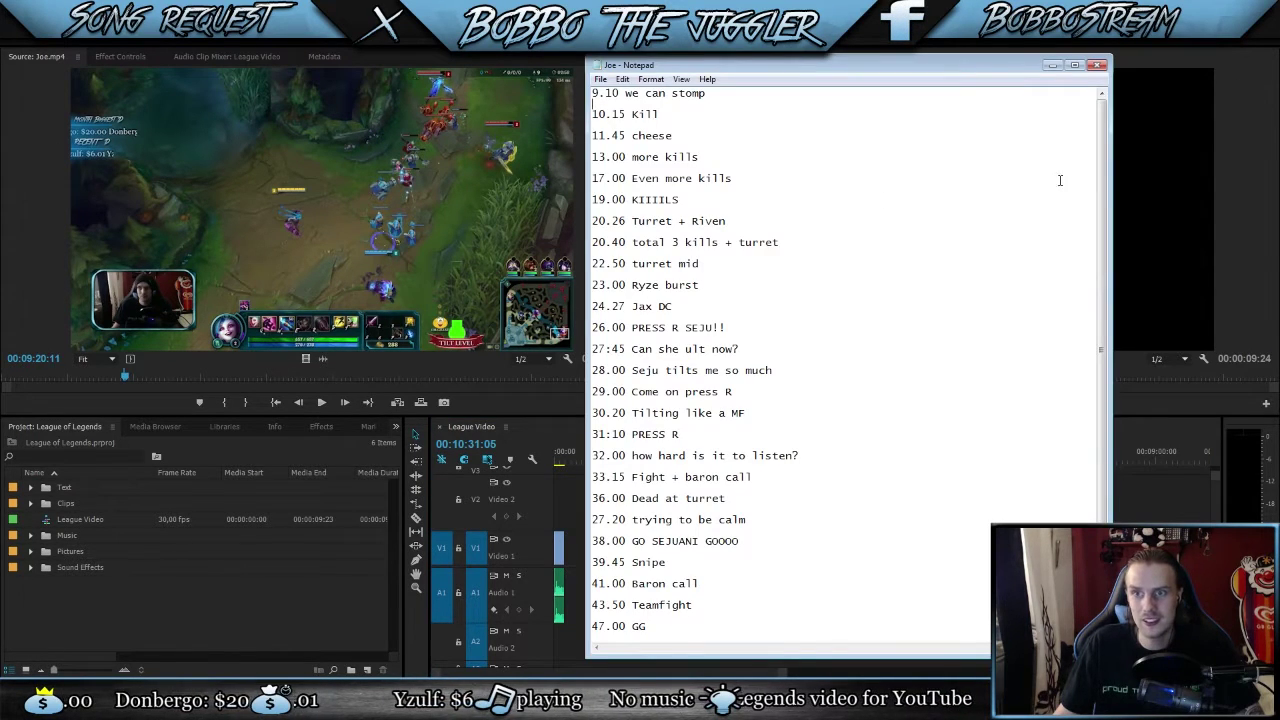
scroll(1089, 286, down, 1)
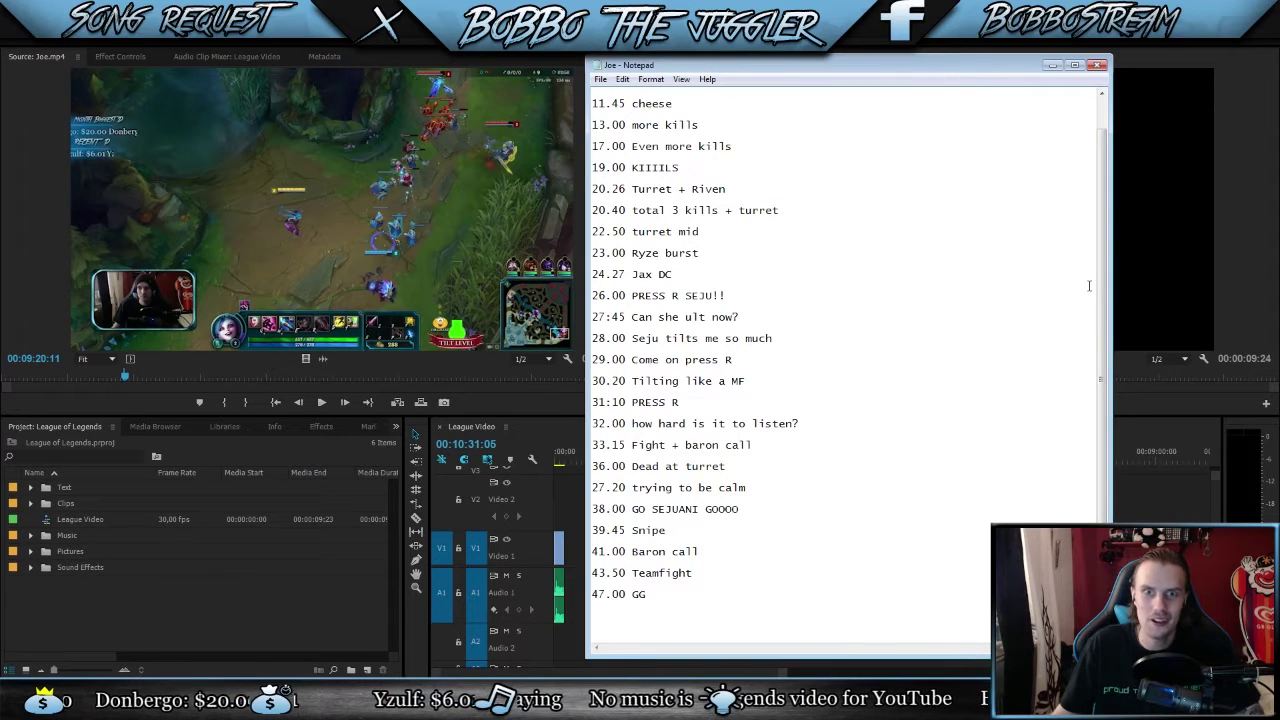
scroll(1106, 377, up, 1)
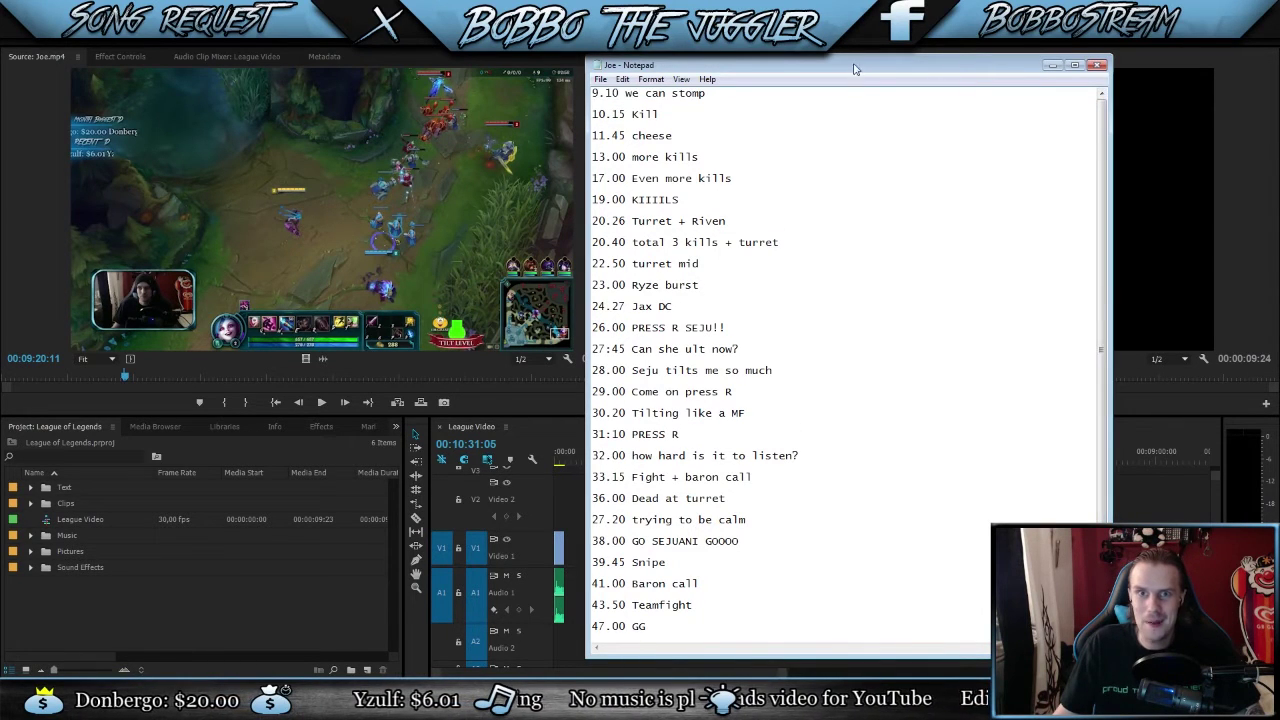
click(1260, 91)
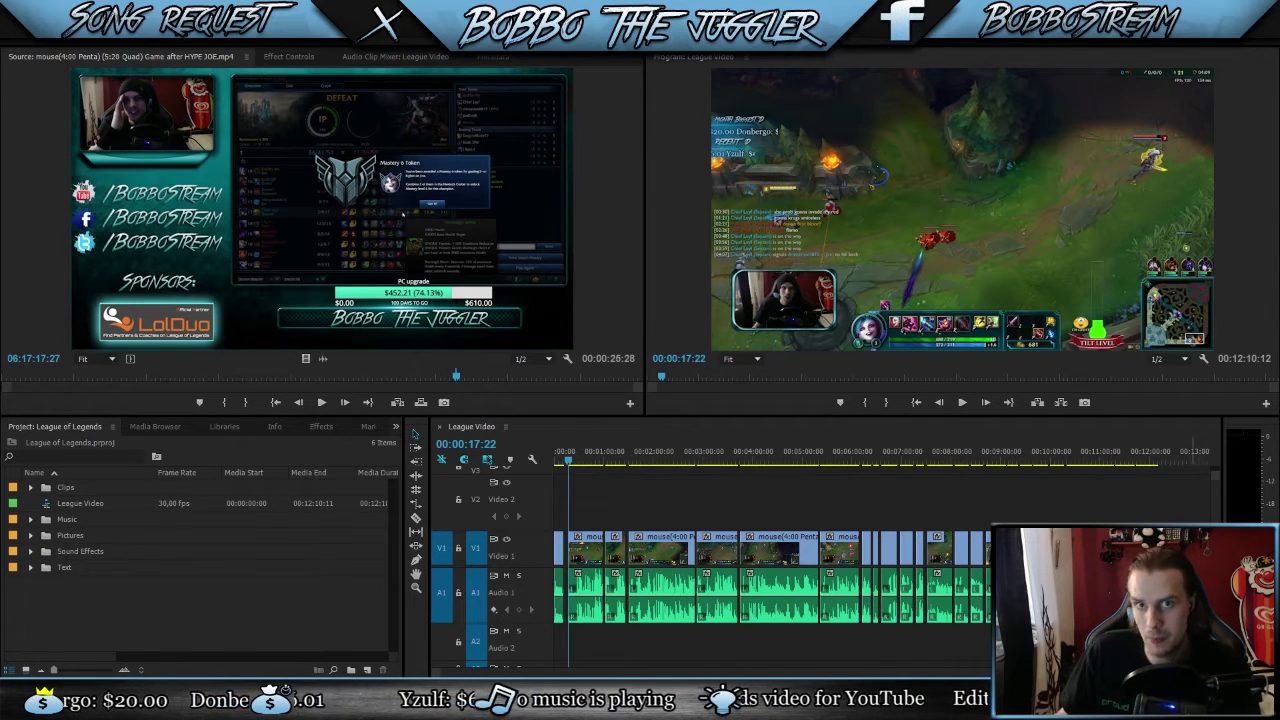
Step: Play the opening of the second clip in the League Video sequence repeatedly to judge where it should start
drag(1194, 671, 804, 663)
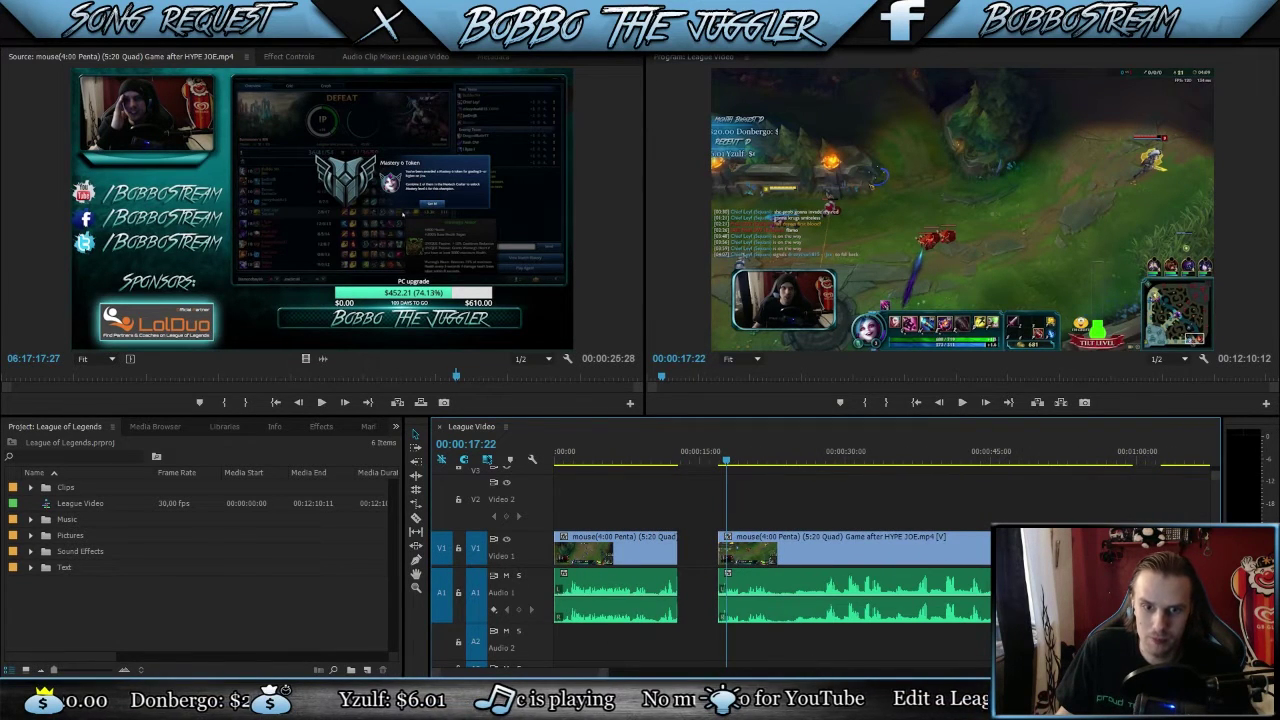
click(721, 462)
click(715, 458)
key(space)
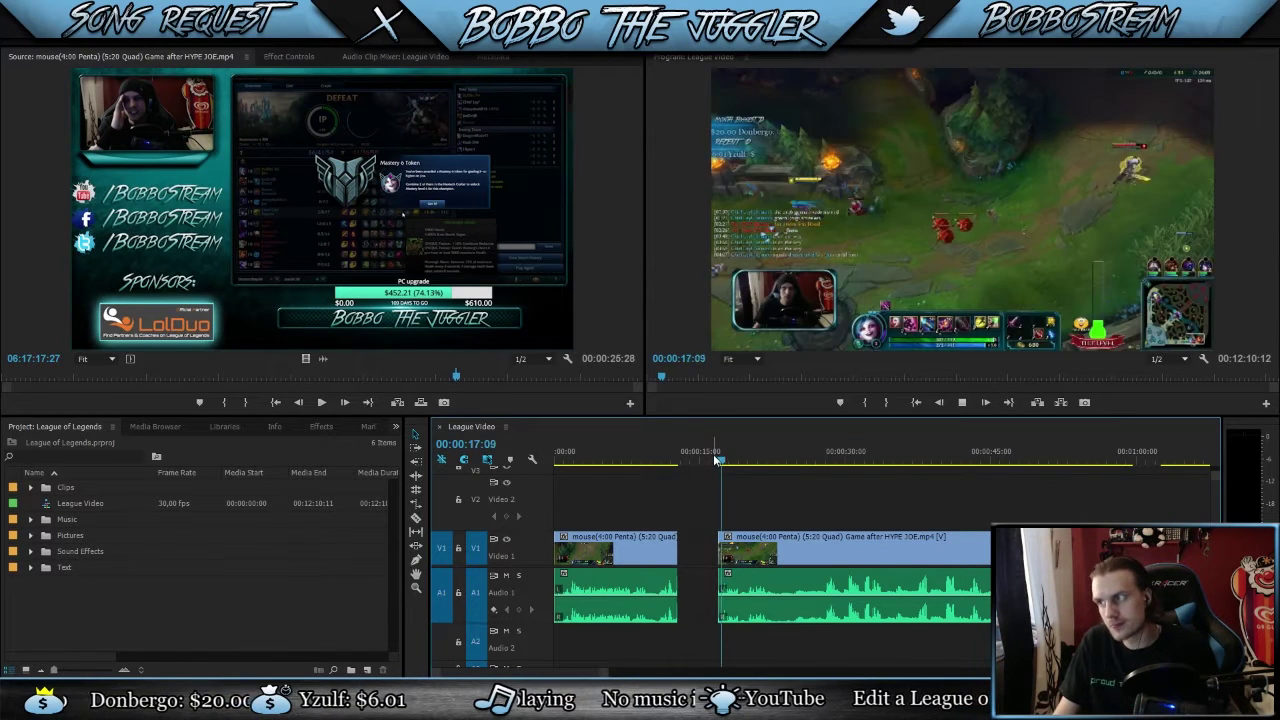
key(space)
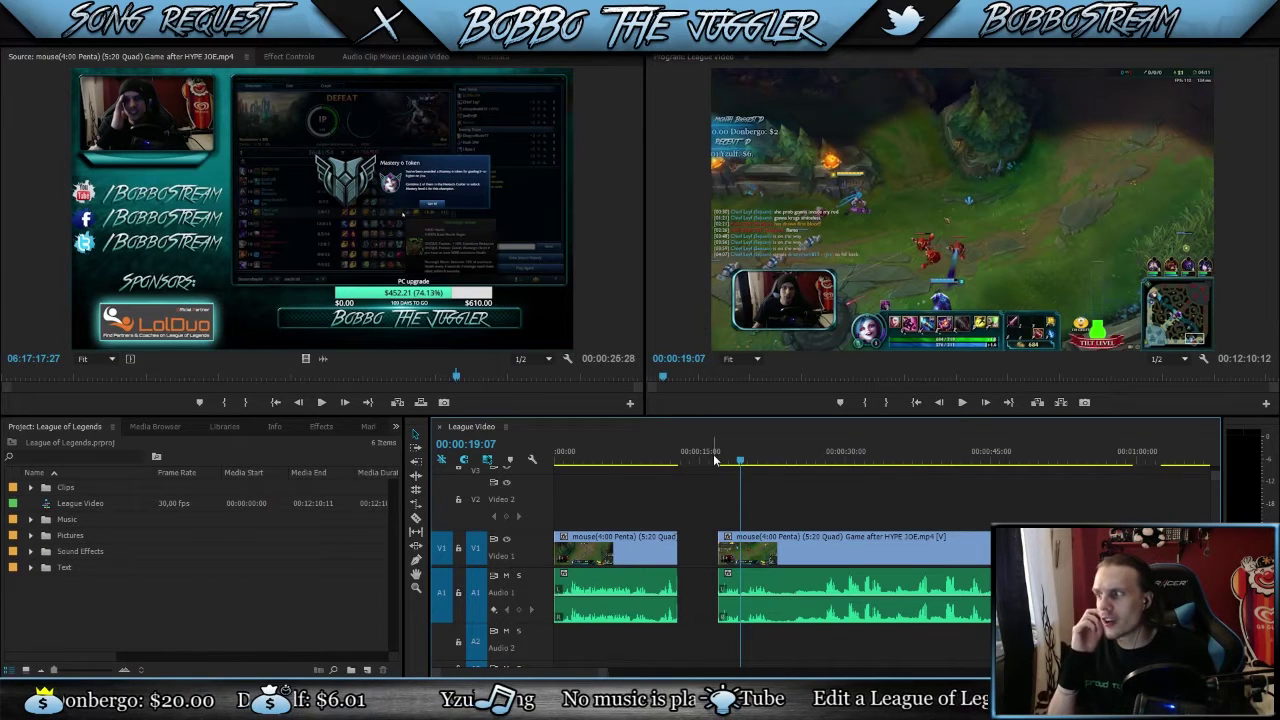
drag(742, 458, 716, 462)
key(space)
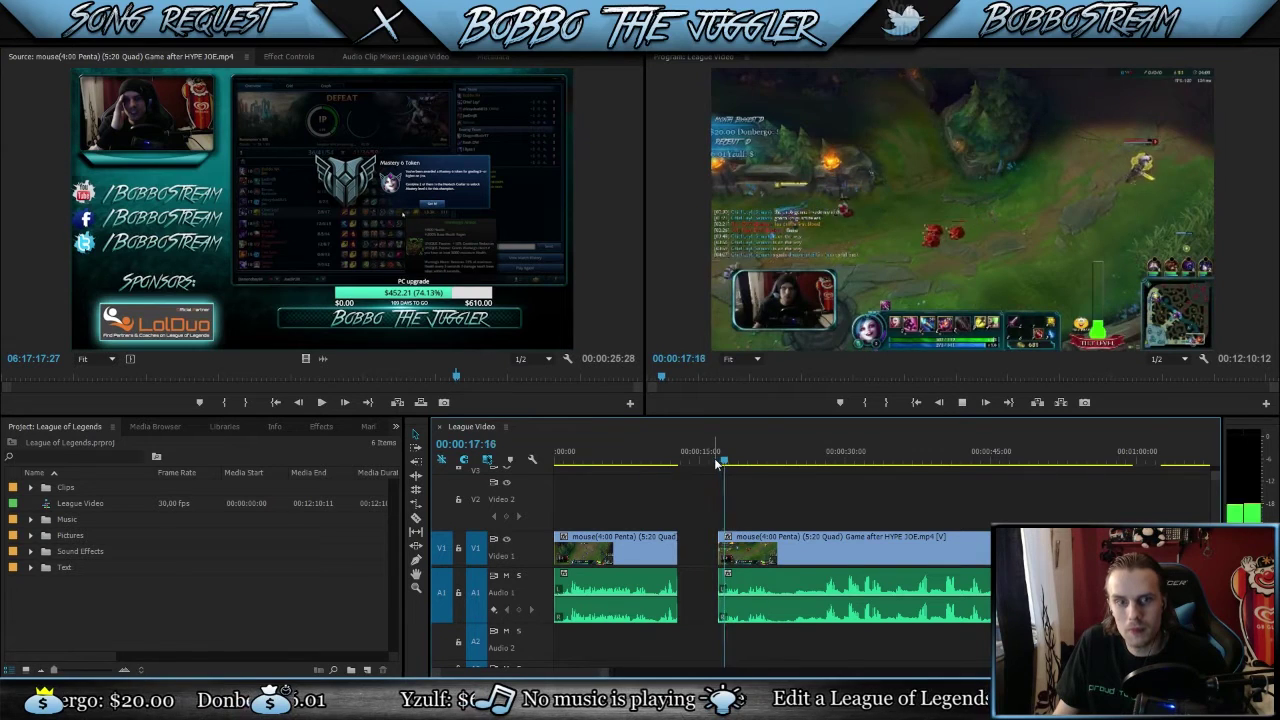
key(space)
drag(729, 462, 719, 458)
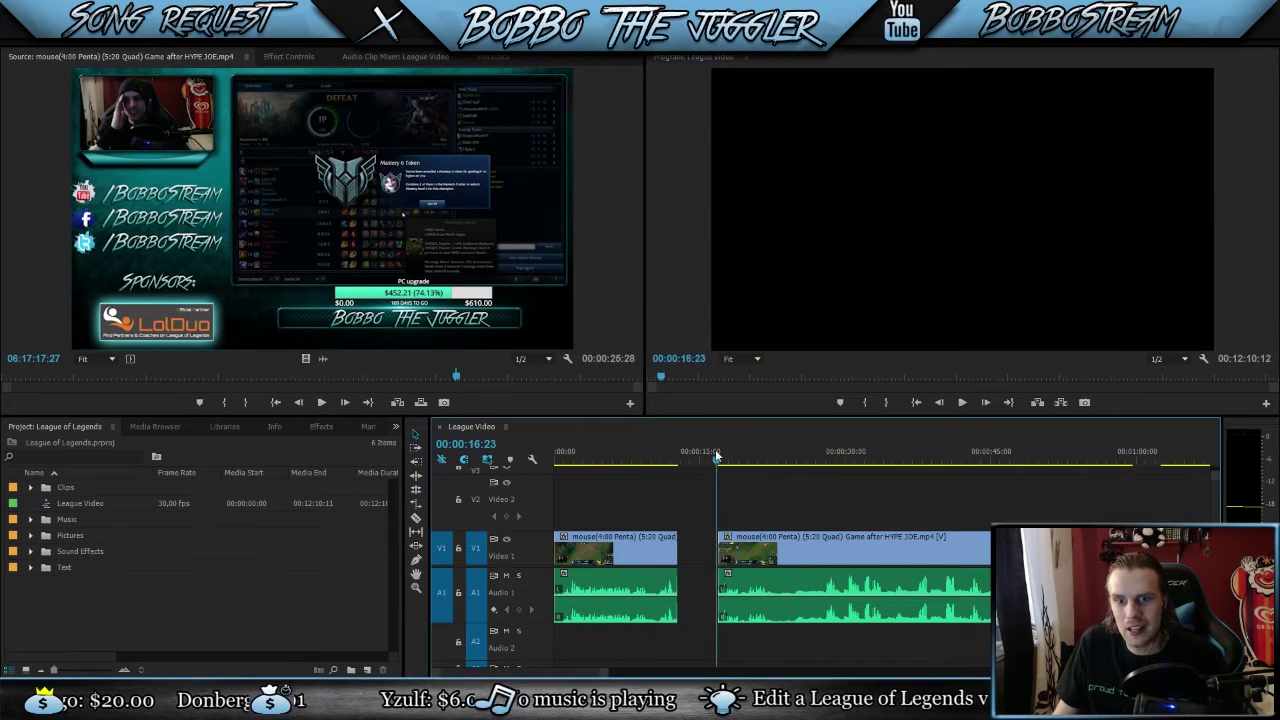
key(space)
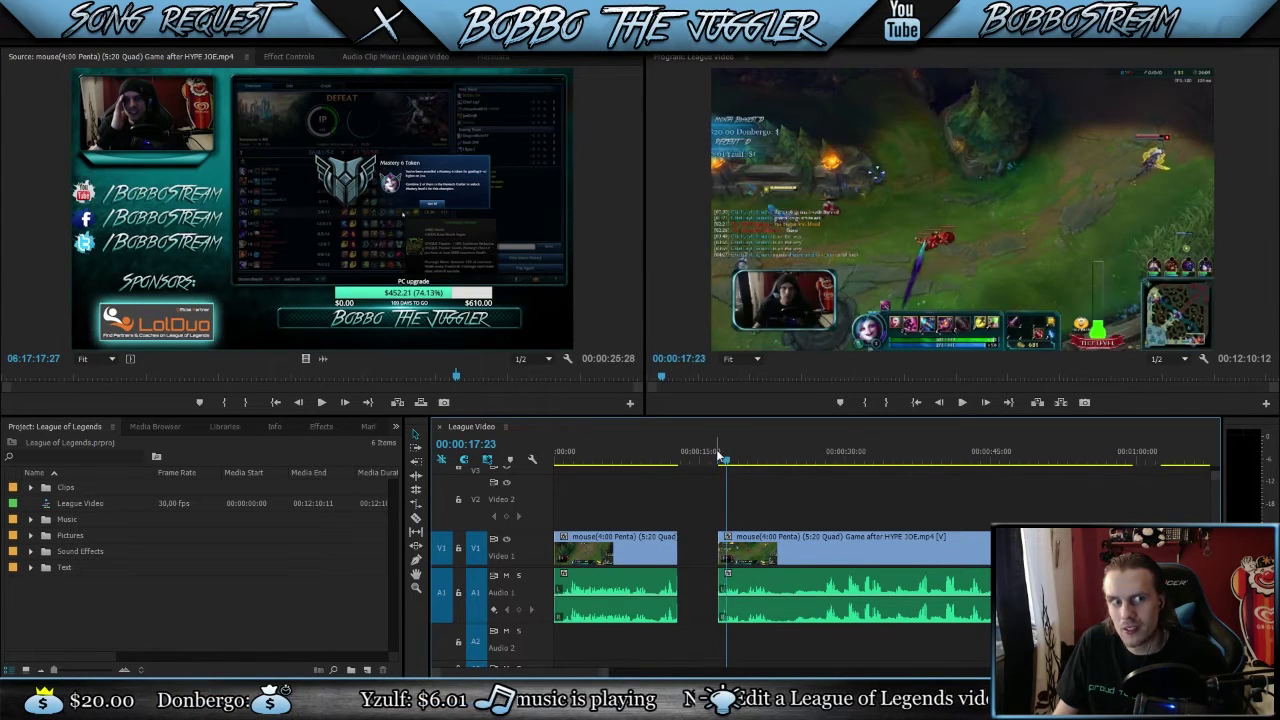
key(space)
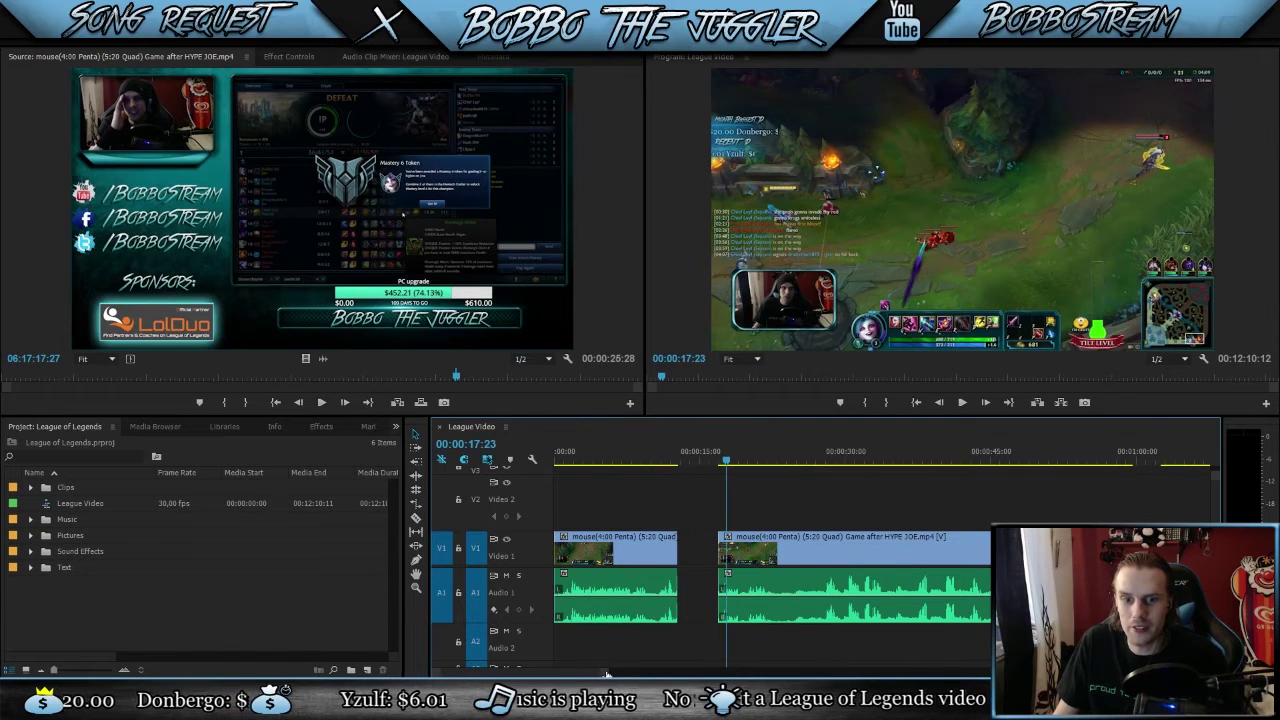
Step: Trim the start of the second timeline clip to 00:00:17:09 and play the new opening
drag(610, 673, 570, 659)
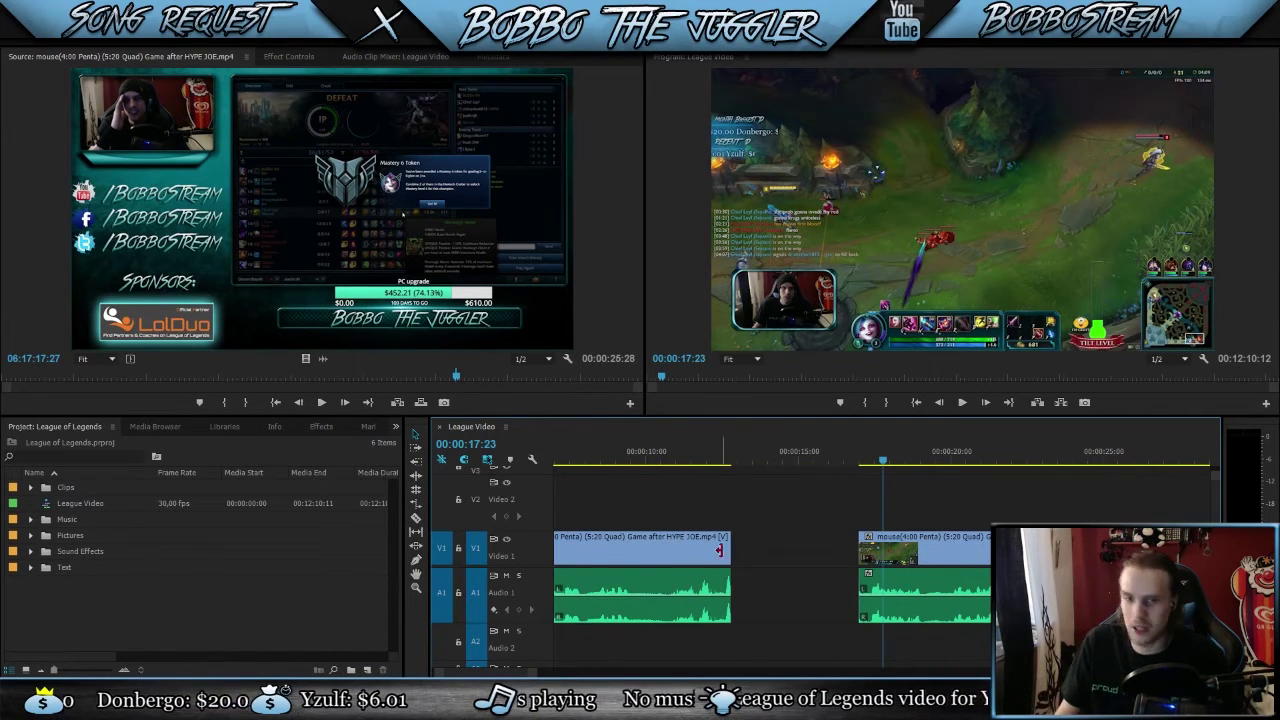
click(864, 462)
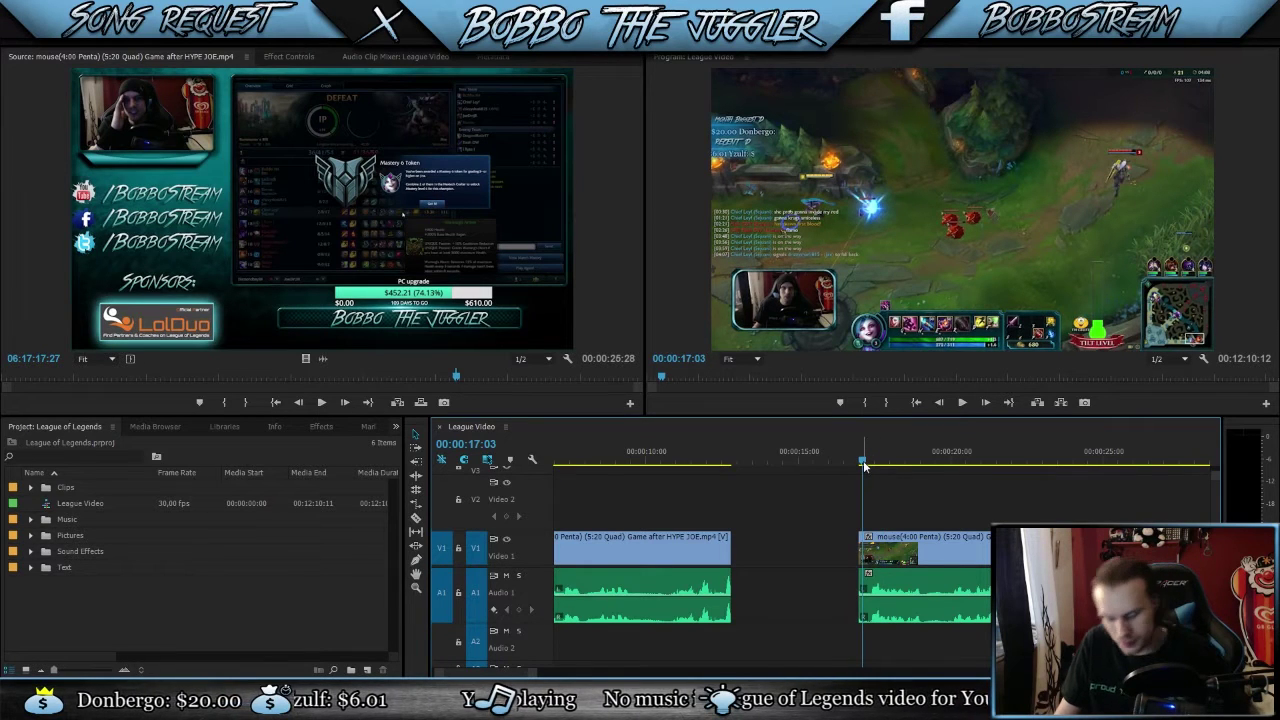
key(Right)
key(Right)
key(Right)
key(Right)
key(Right)
key(Right)
key(Right)
key(Left)
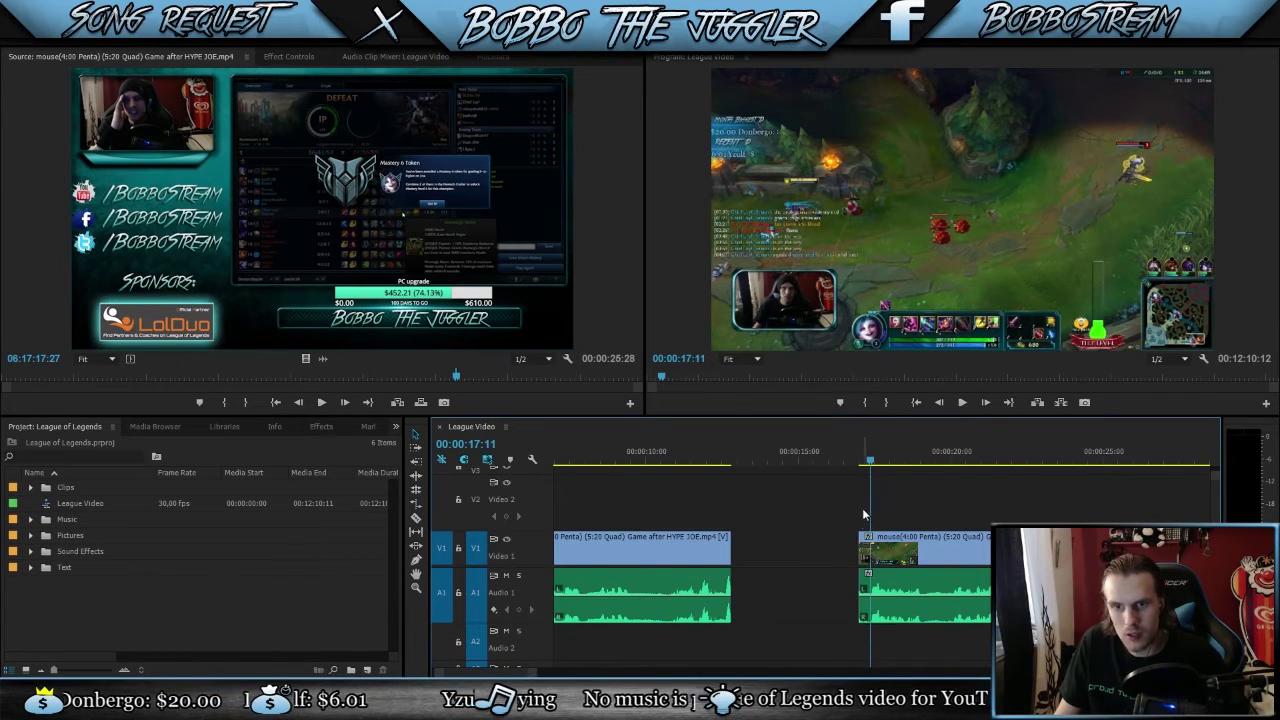
drag(858, 545, 868, 545)
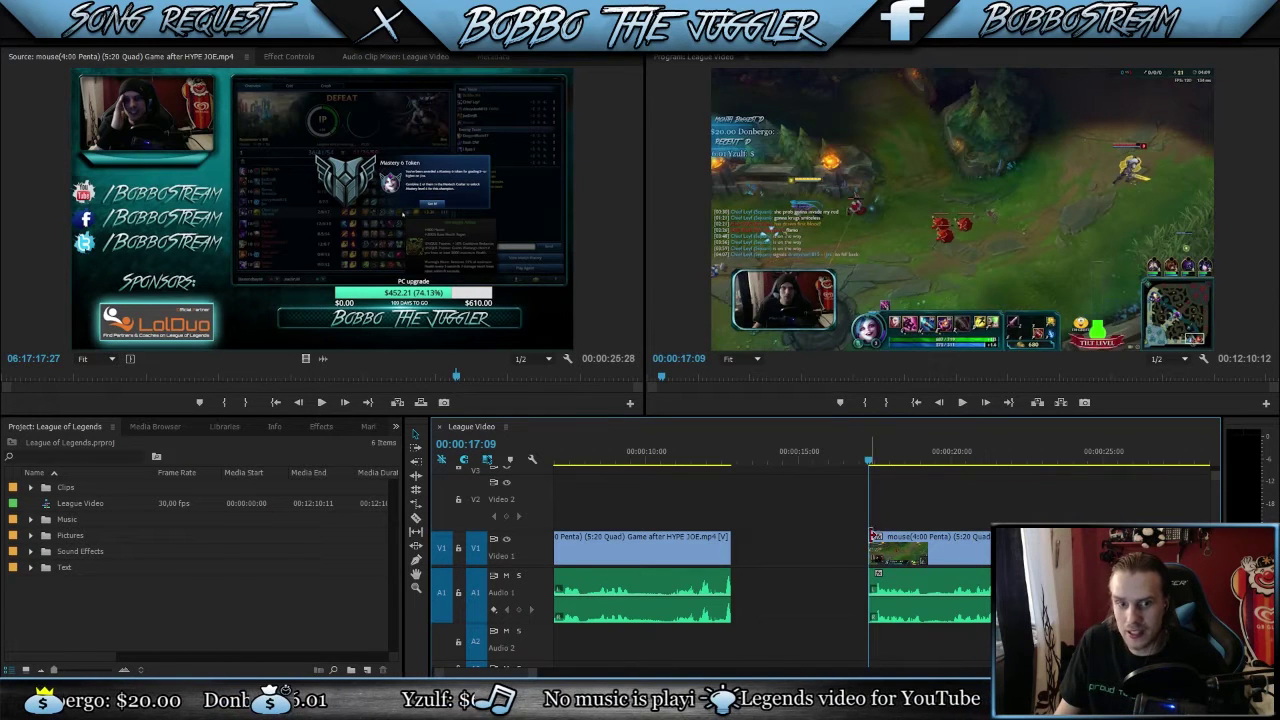
key(space)
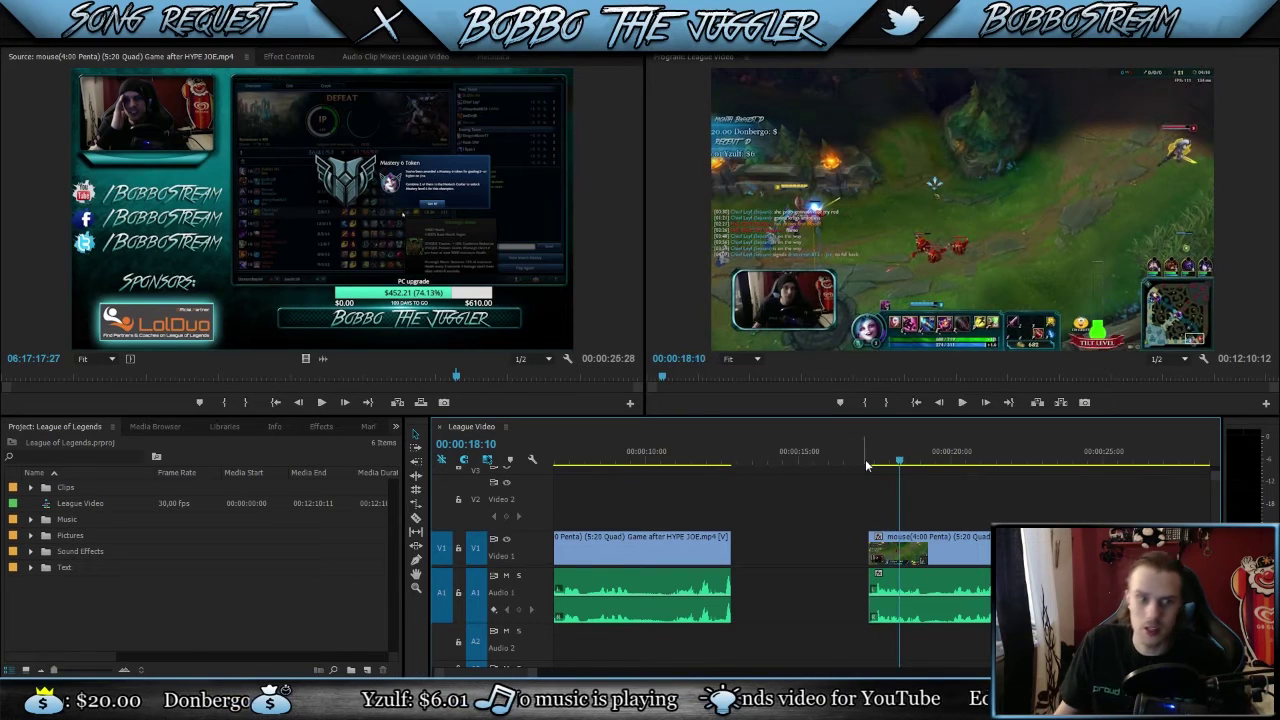
Step: Review the last seconds of the second timeline clip and trim its end to 00:00:58:05
key(minus)
key(minus)
key(minus)
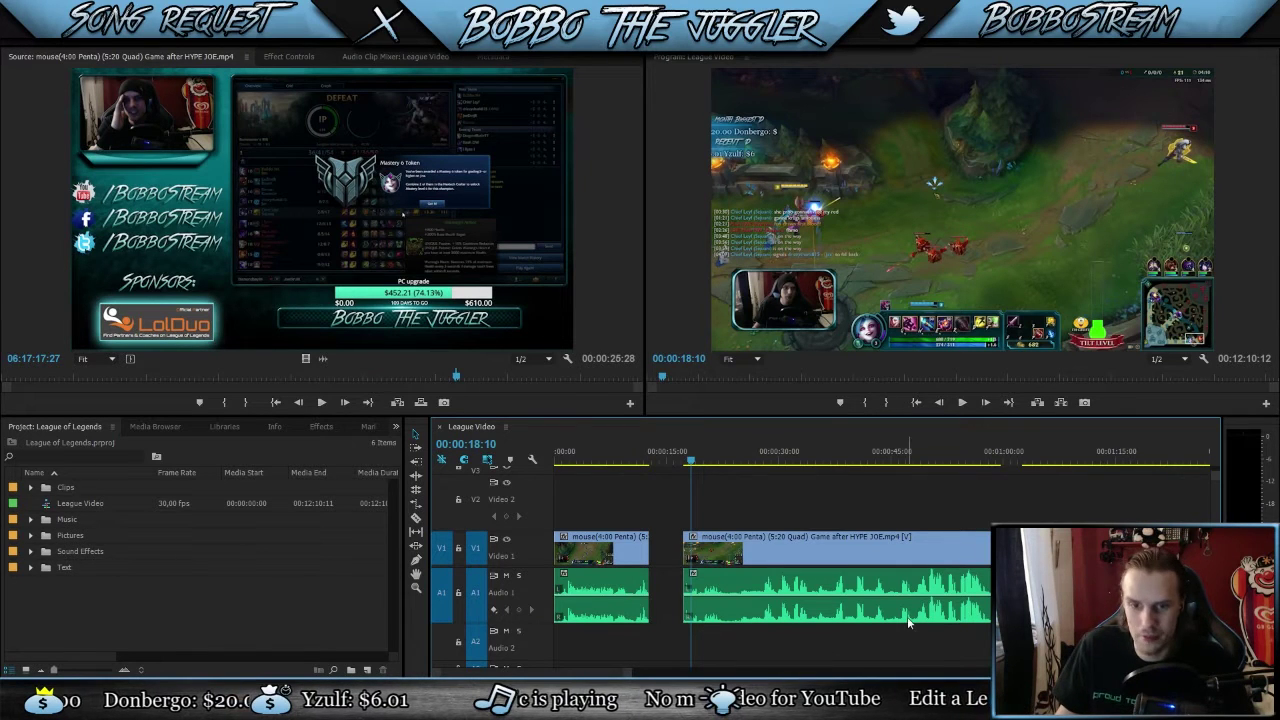
drag(985, 458, 969, 460)
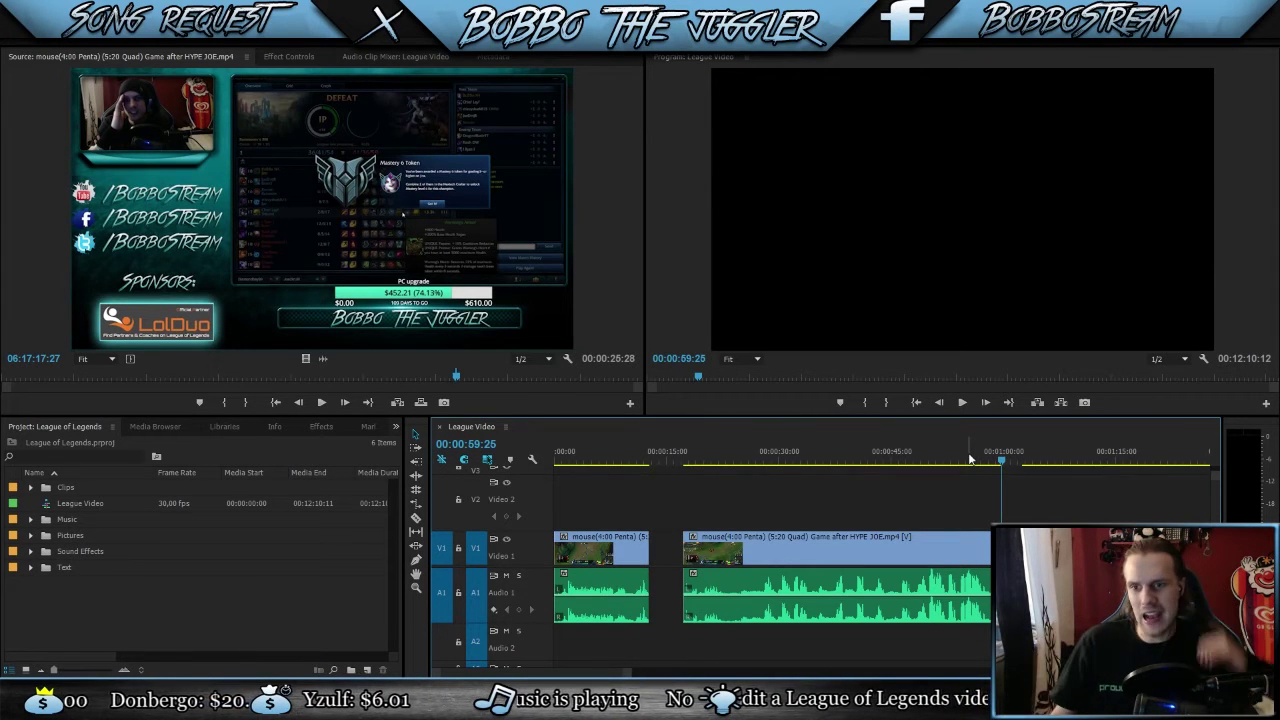
click(993, 465)
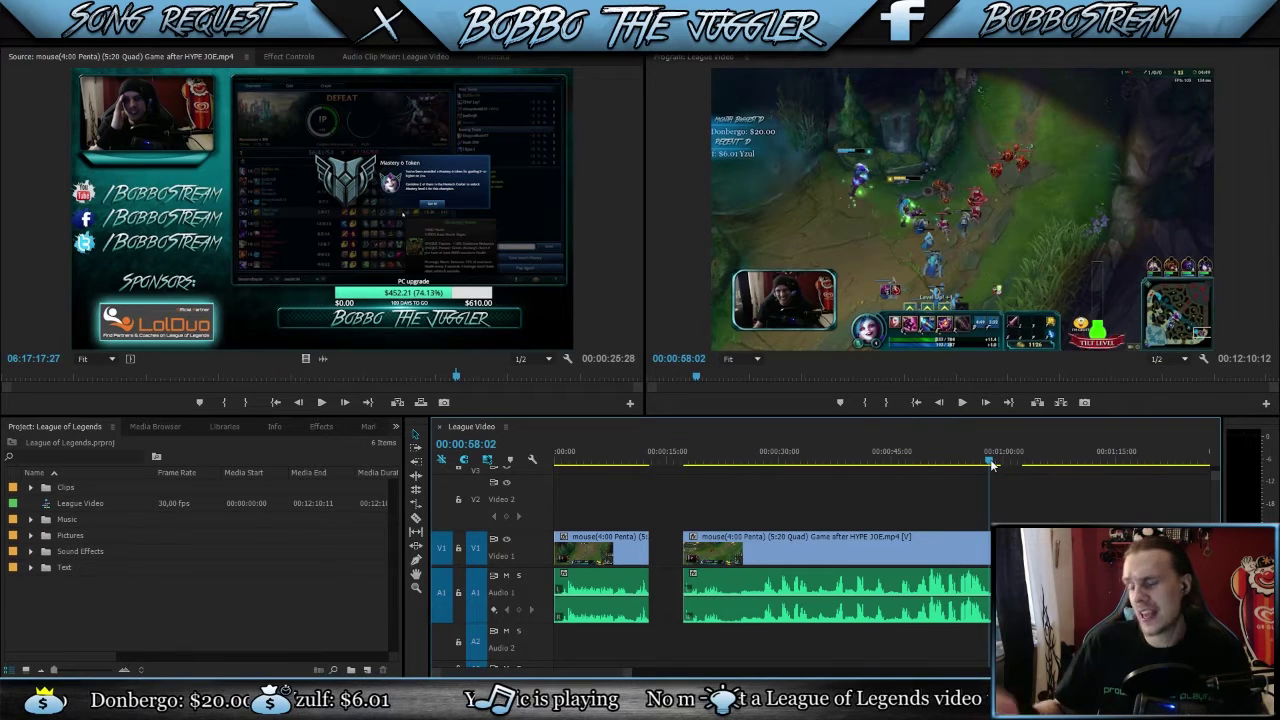
key(space)
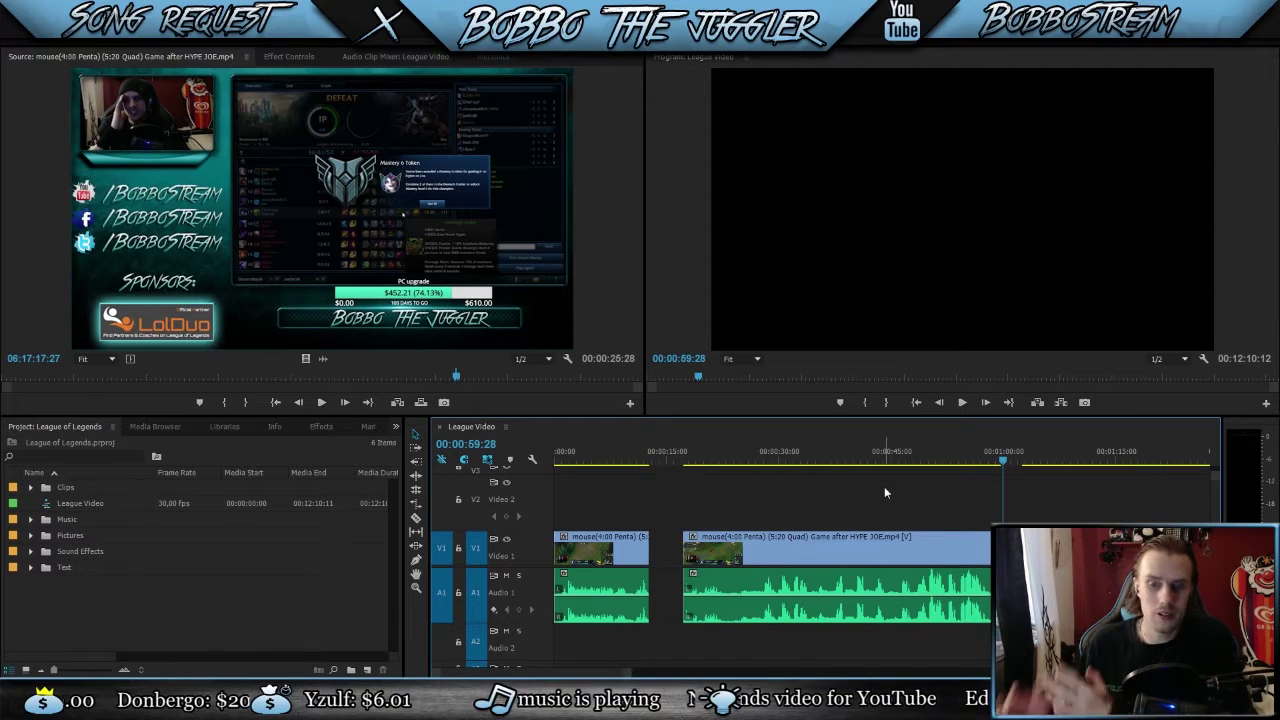
click(985, 463)
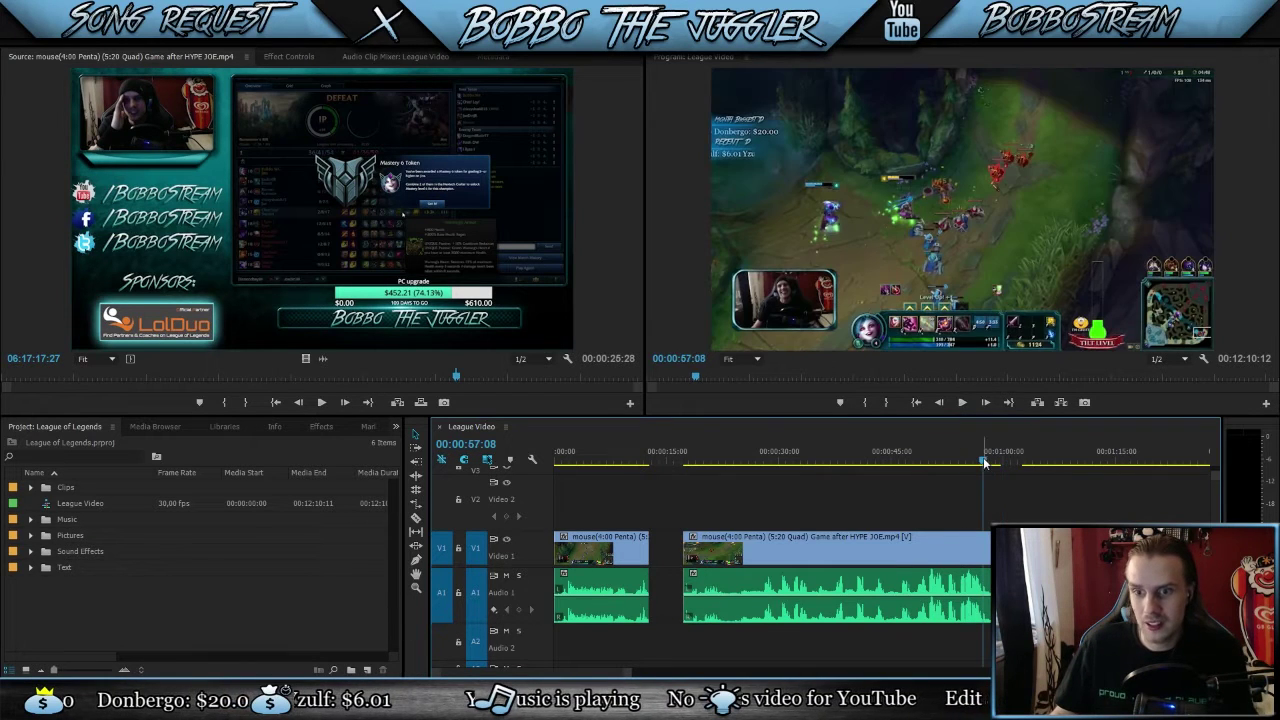
drag(983, 463, 994, 500)
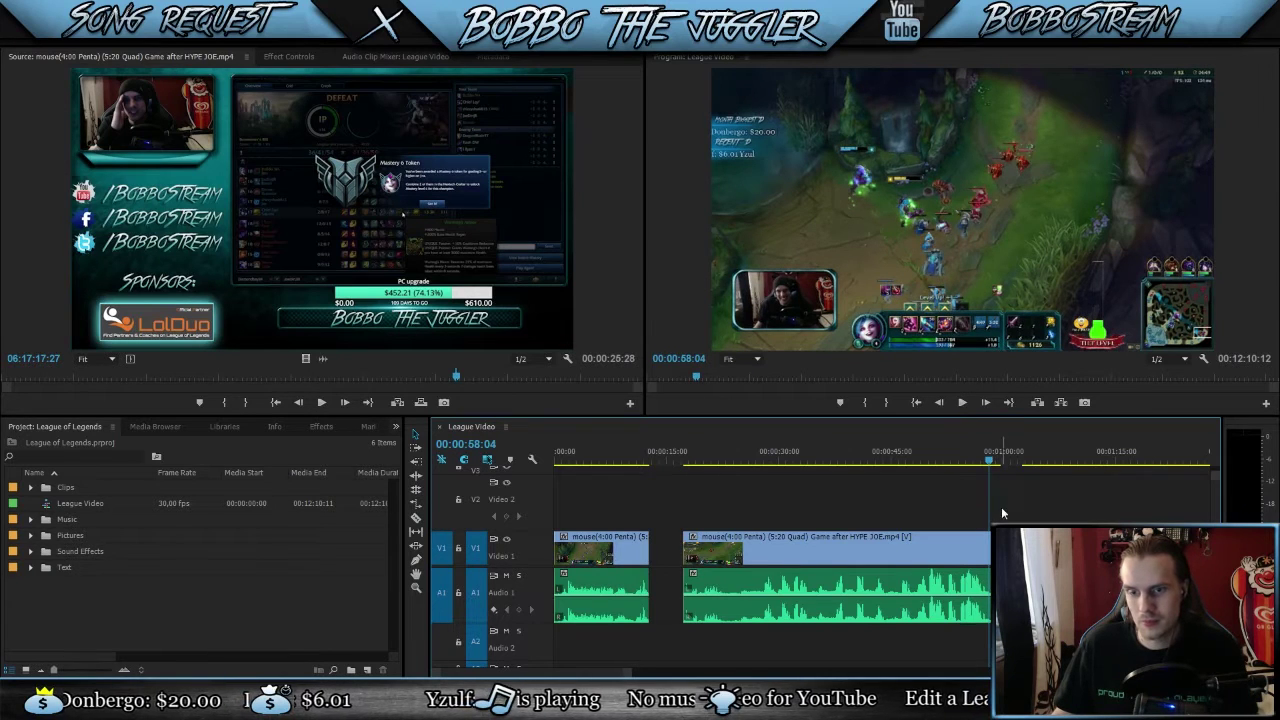
drag(988, 545, 988, 545)
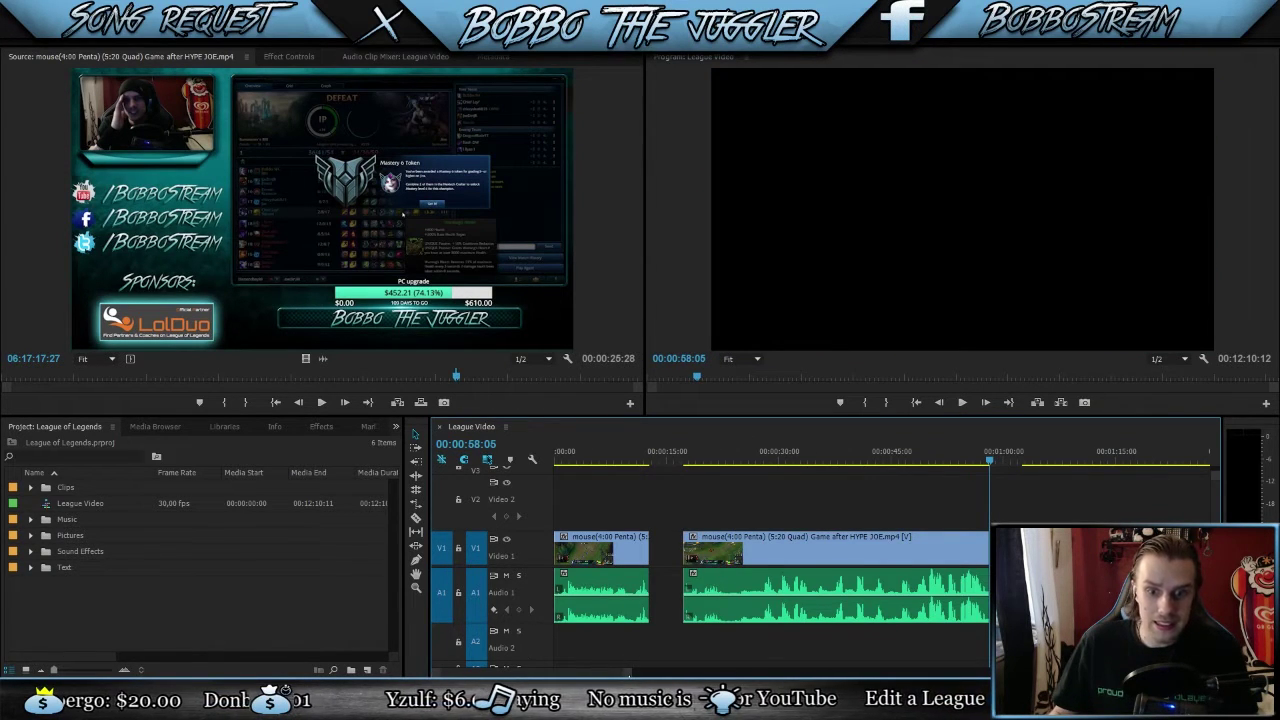
Step: Skim the later clips of the whole sequence by moving the playhead from about 00:07:47 to 00:09:37
drag(630, 670, 1000, 671)
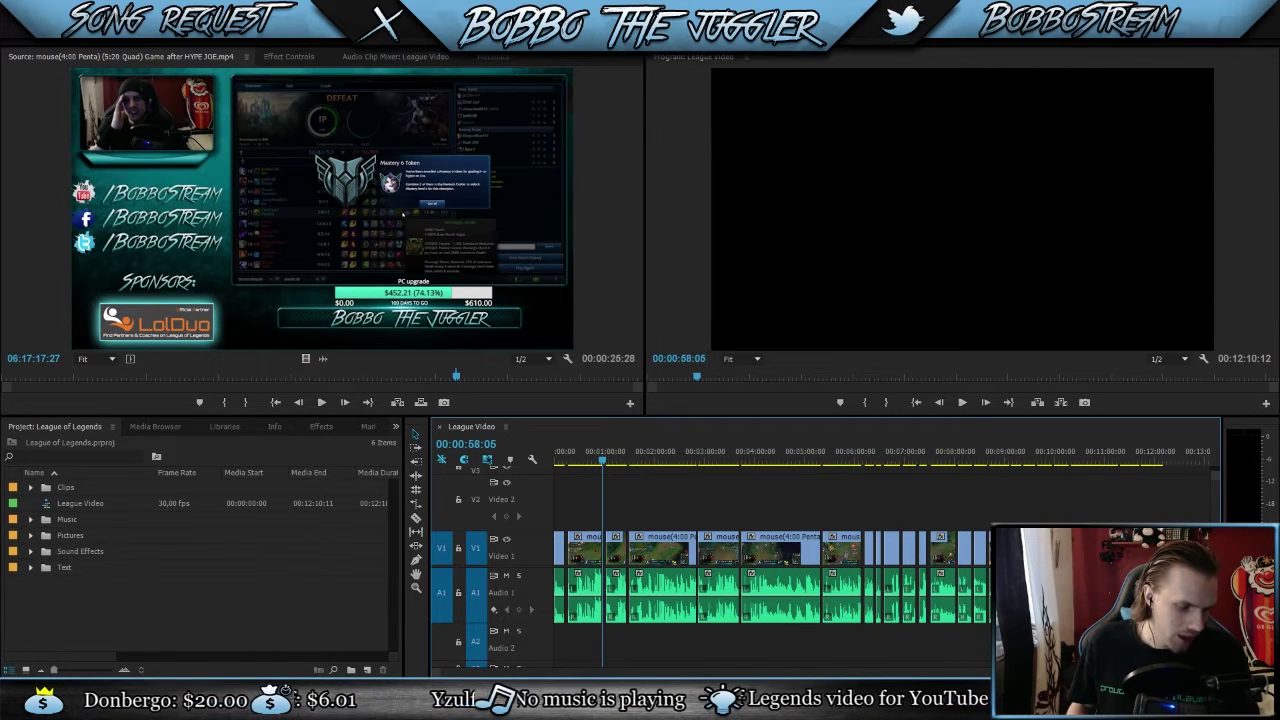
click(940, 457)
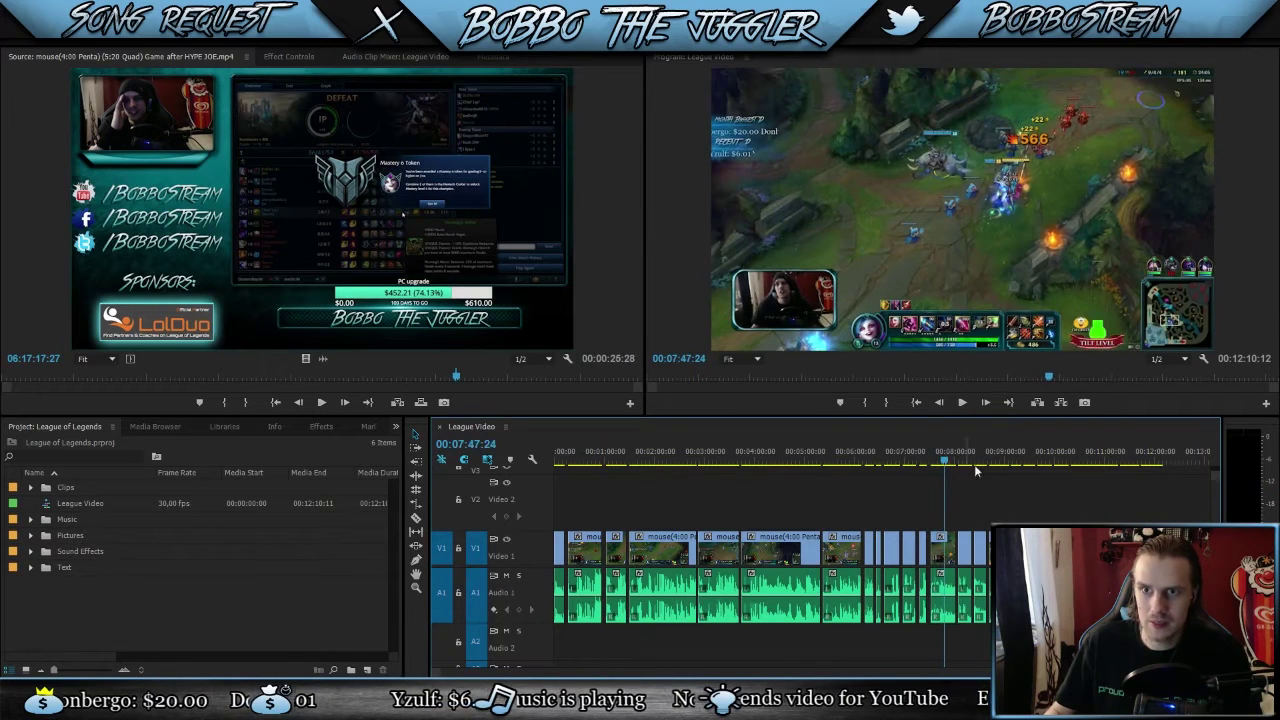
click(963, 460)
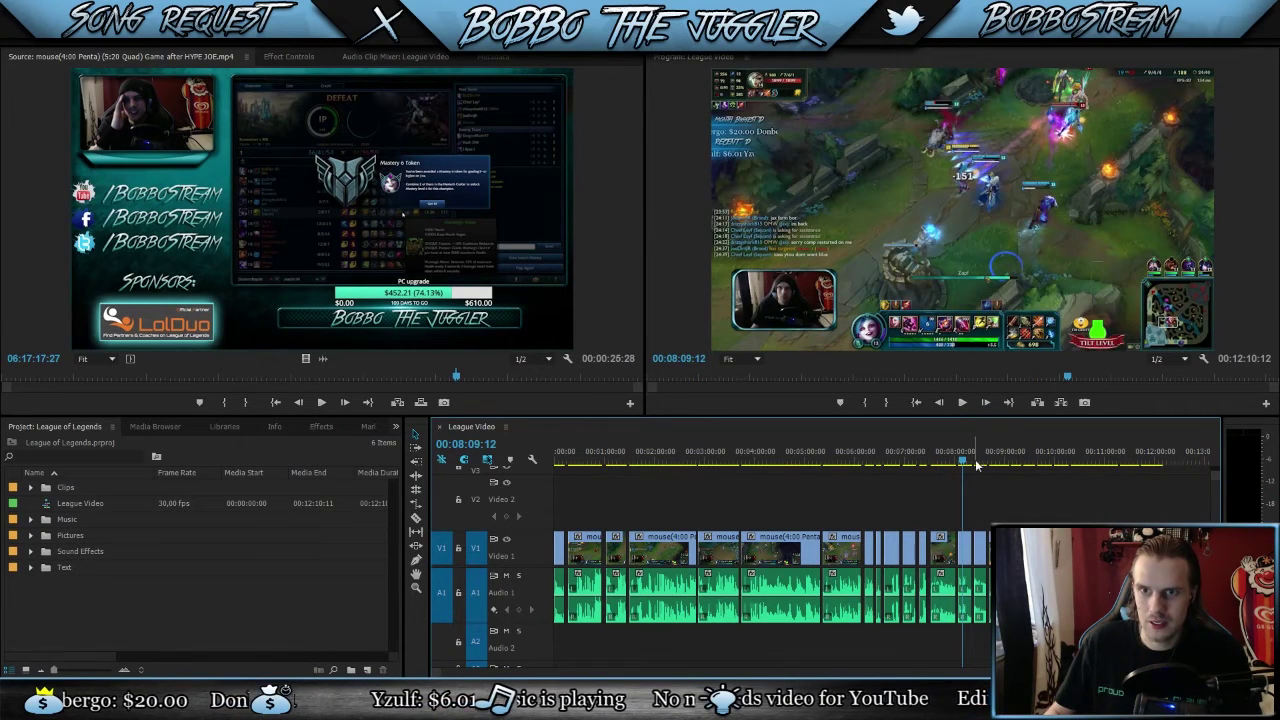
click(980, 463)
click(996, 457)
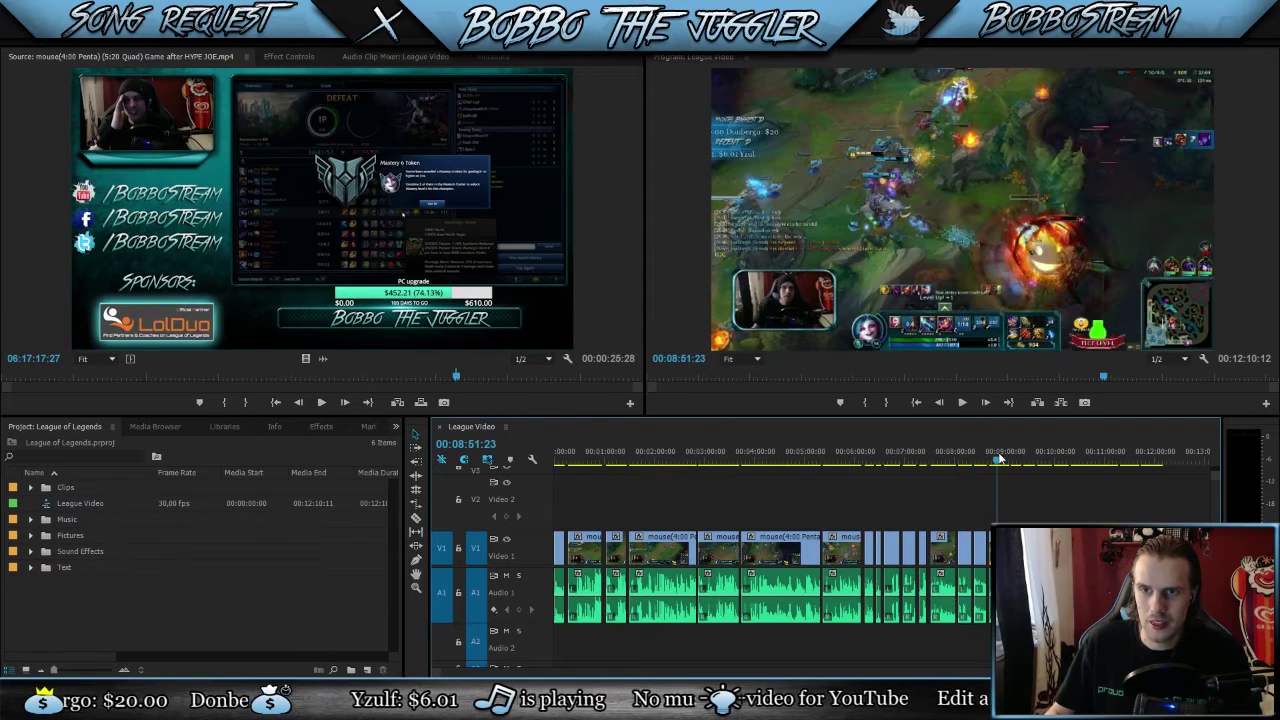
click(1036, 460)
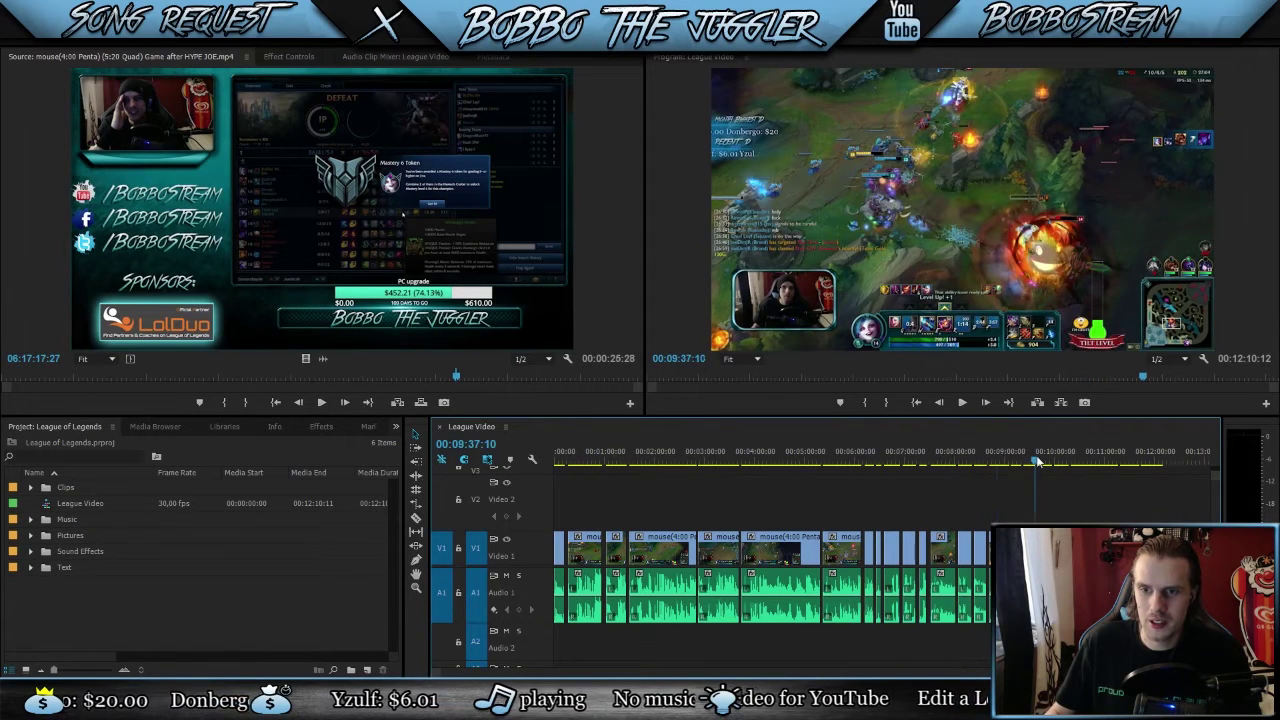
Step: Skim the later clips of the sequence by moving the playhead from about 00:09:45 to 00:11:12
click(1043, 461)
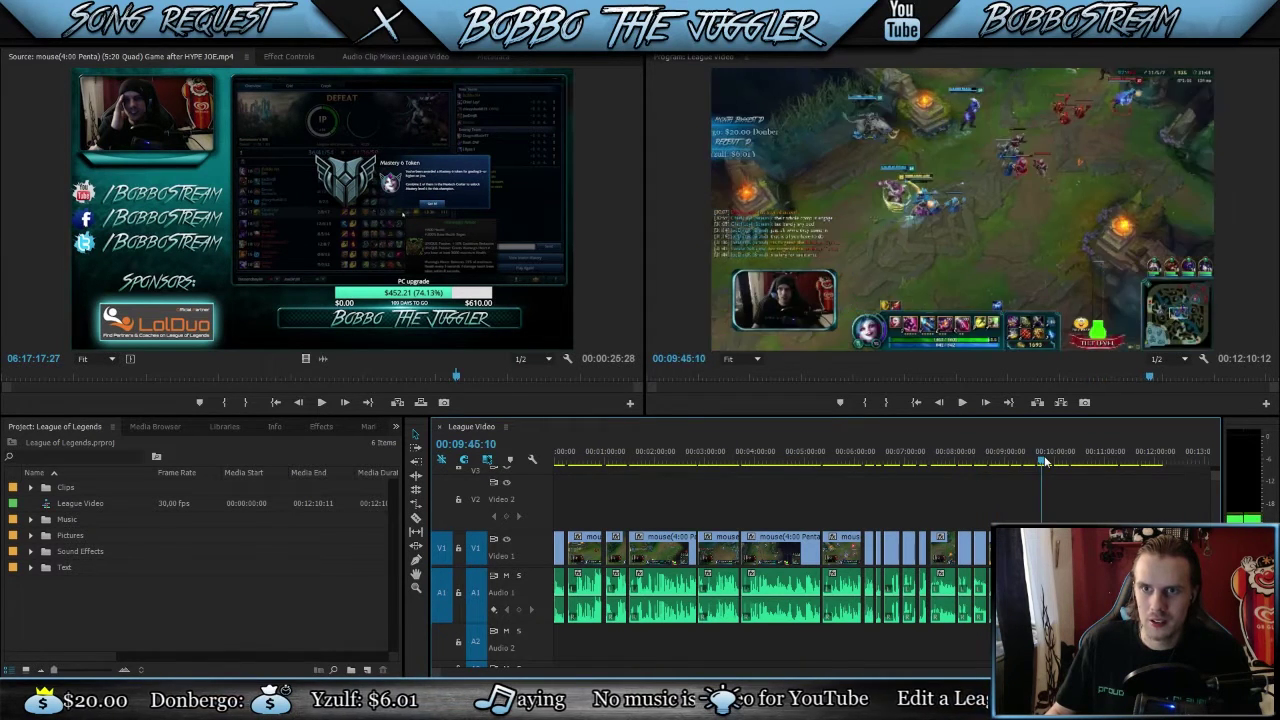
click(1057, 460)
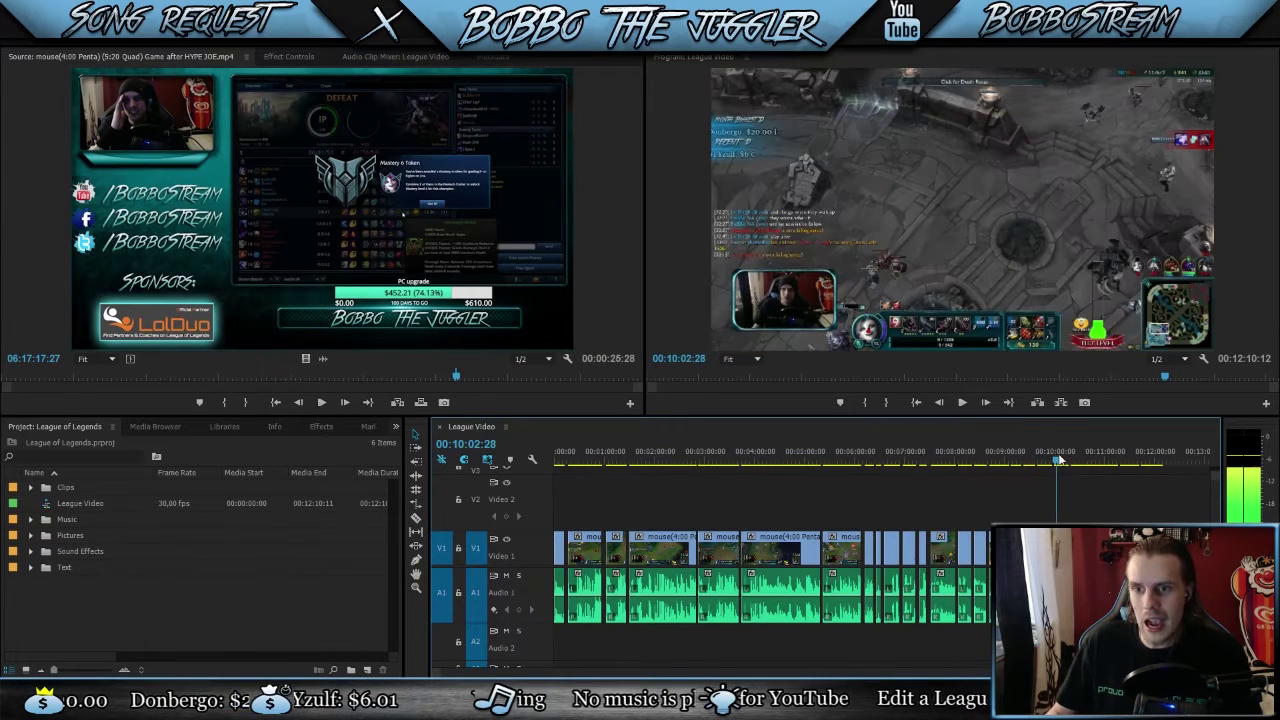
click(1074, 460)
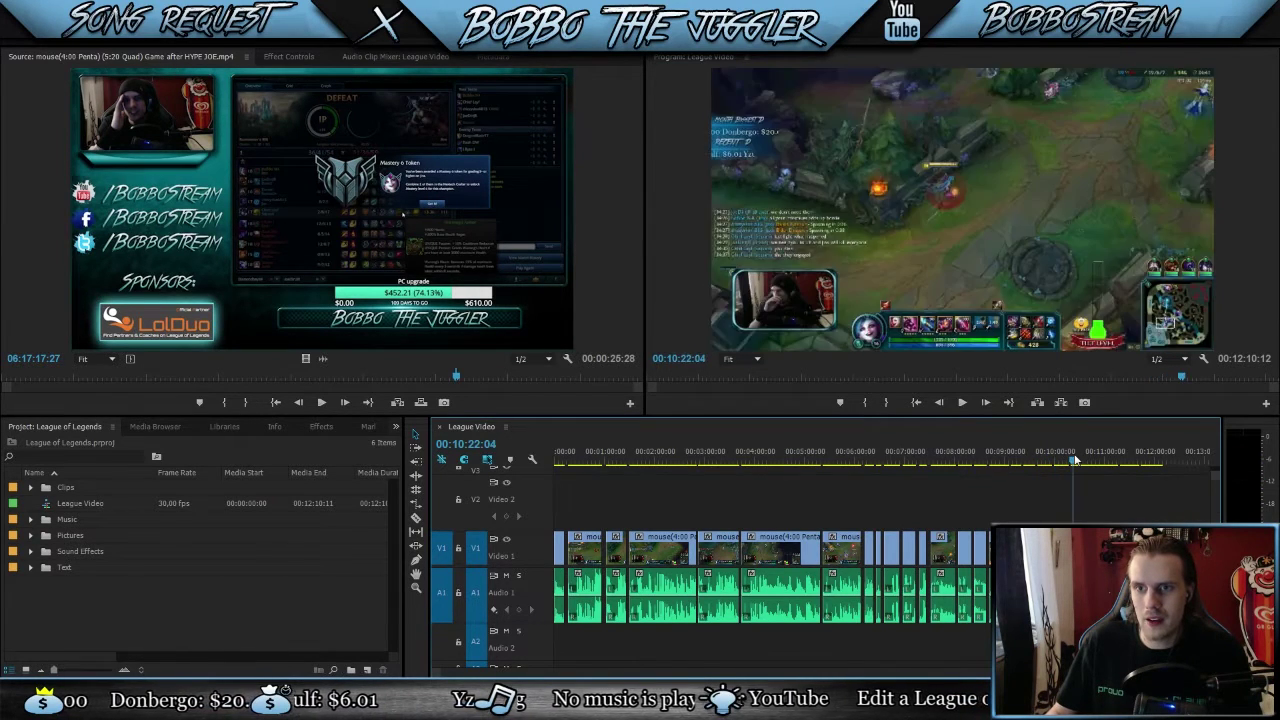
click(1082, 460)
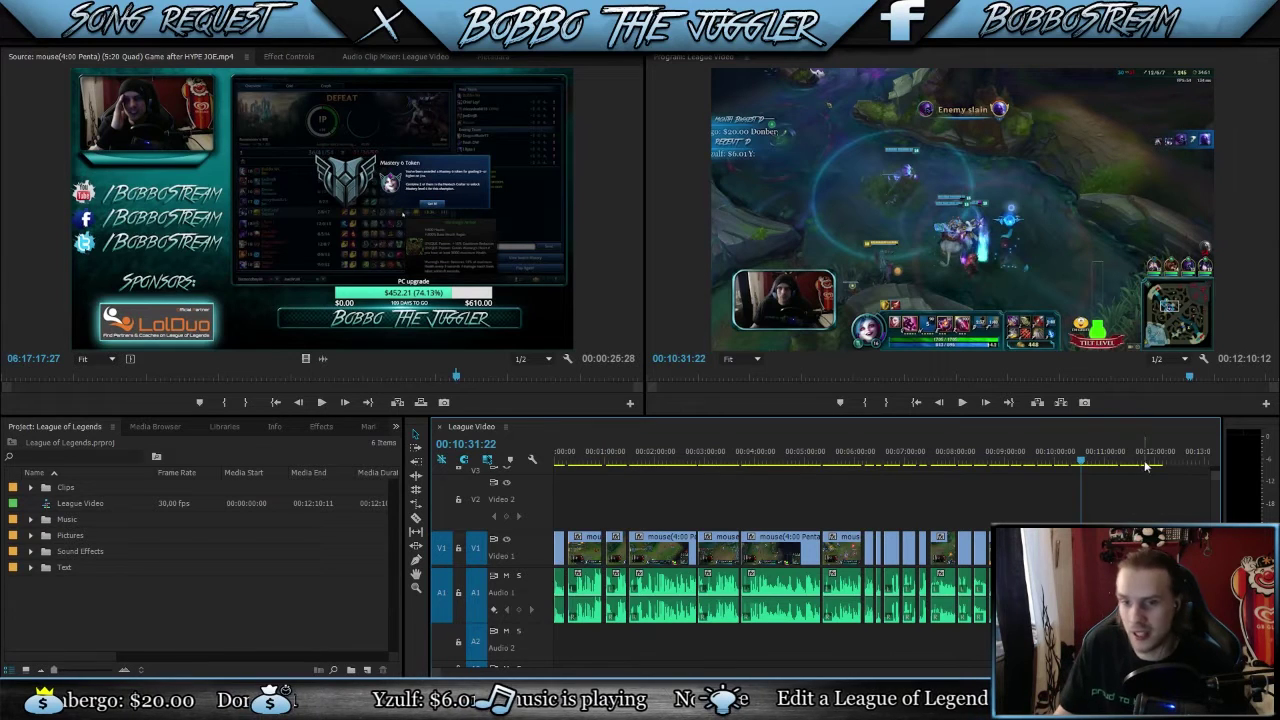
click(1104, 463)
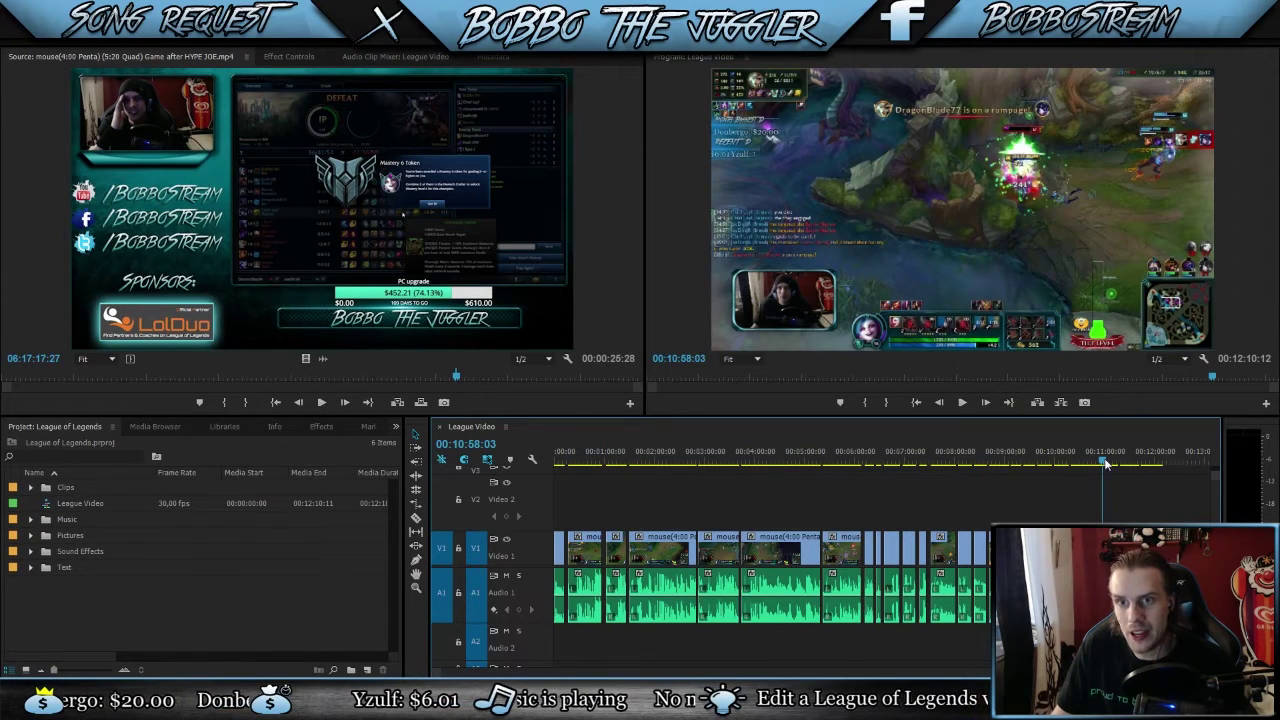
drag(1104, 463, 1118, 467)
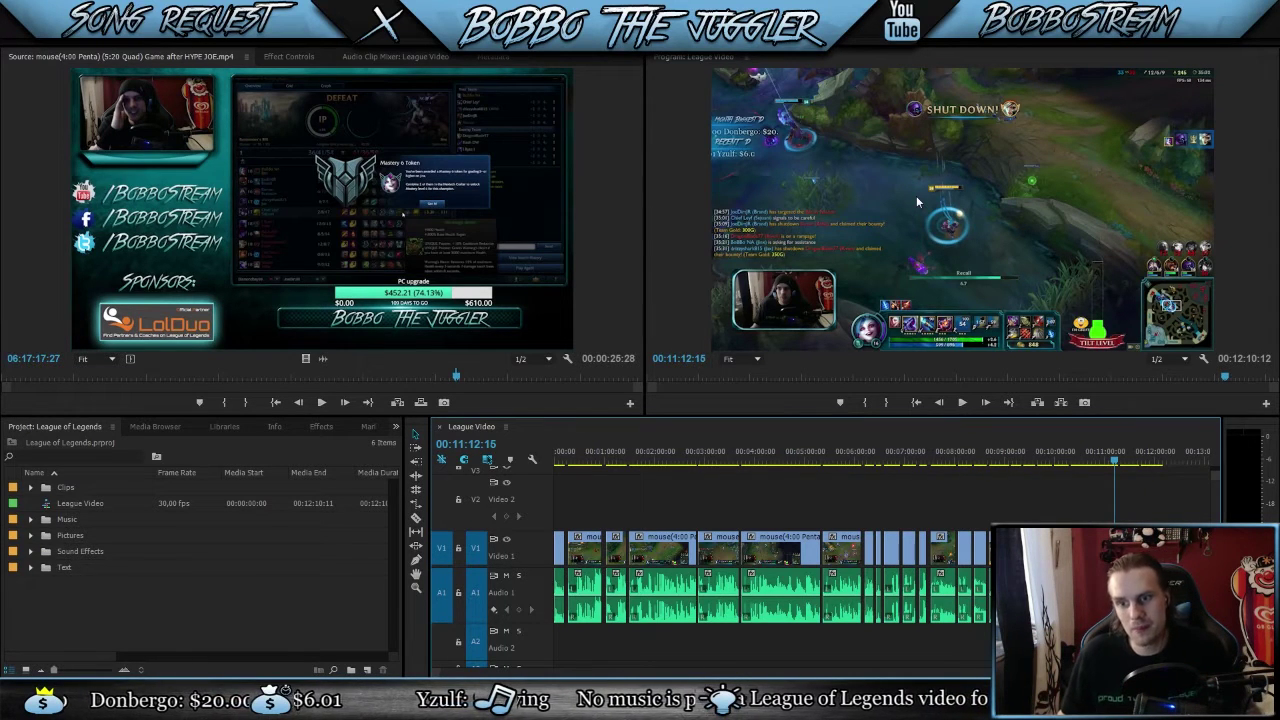
Step: Play the last seconds of the clip that ends near 00:11:17 twice, up to the gap behind it
key(space)
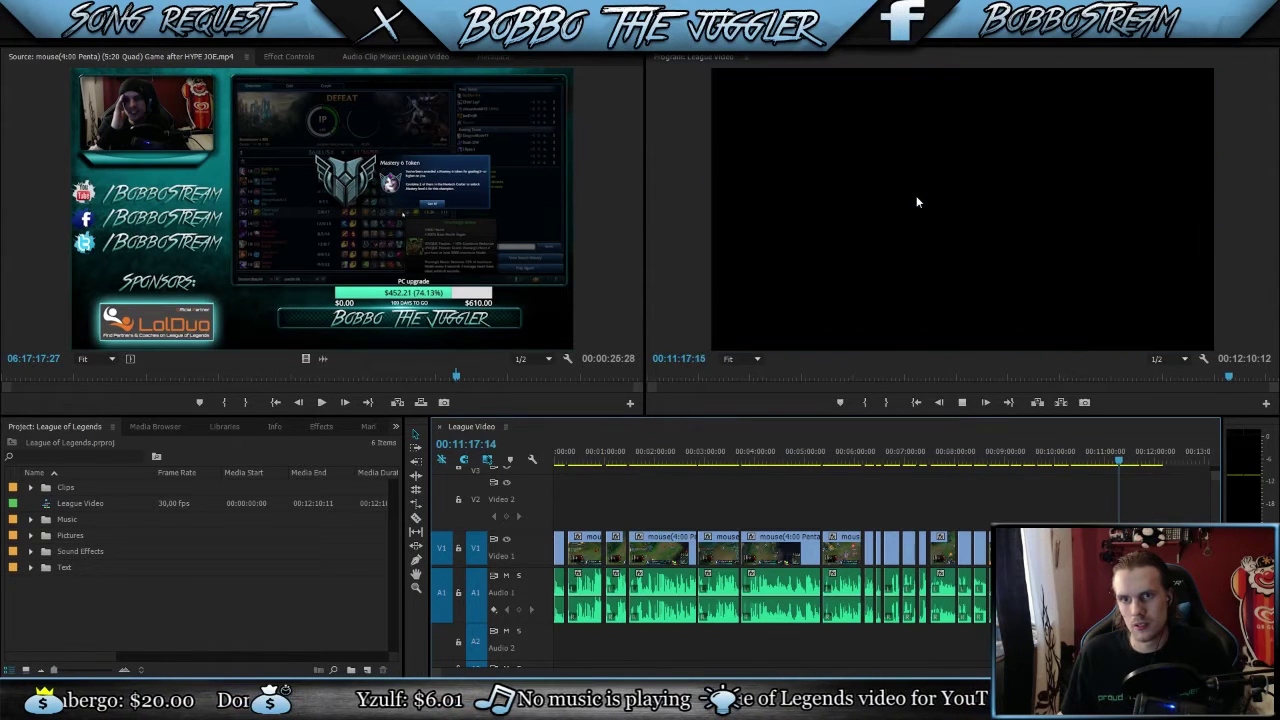
key(space)
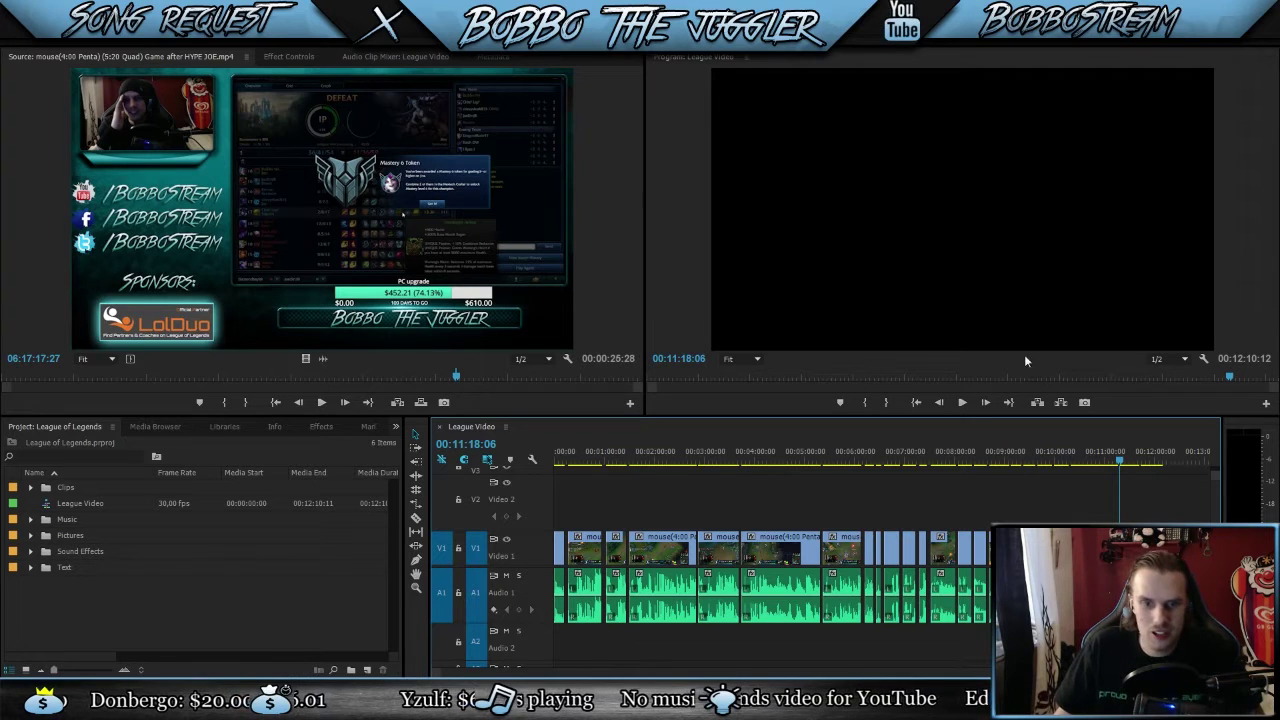
scroll(918, 675, up, 5)
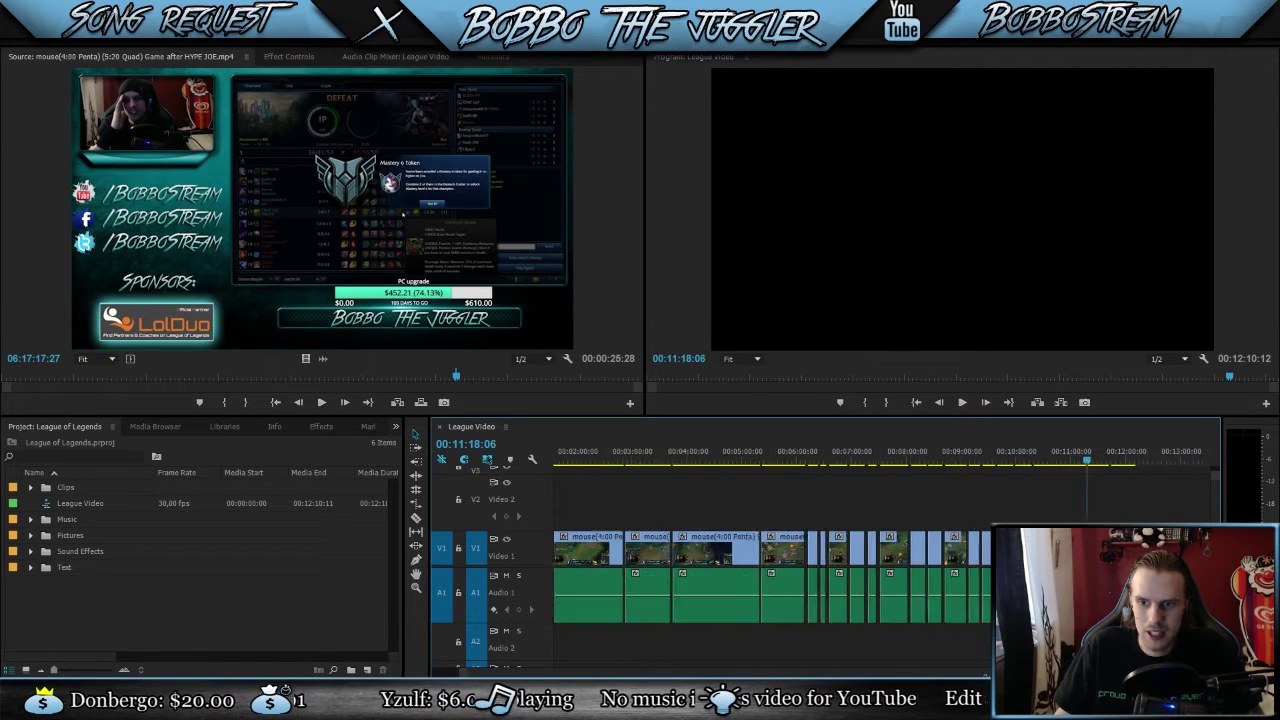
scroll(918, 675, up, 2)
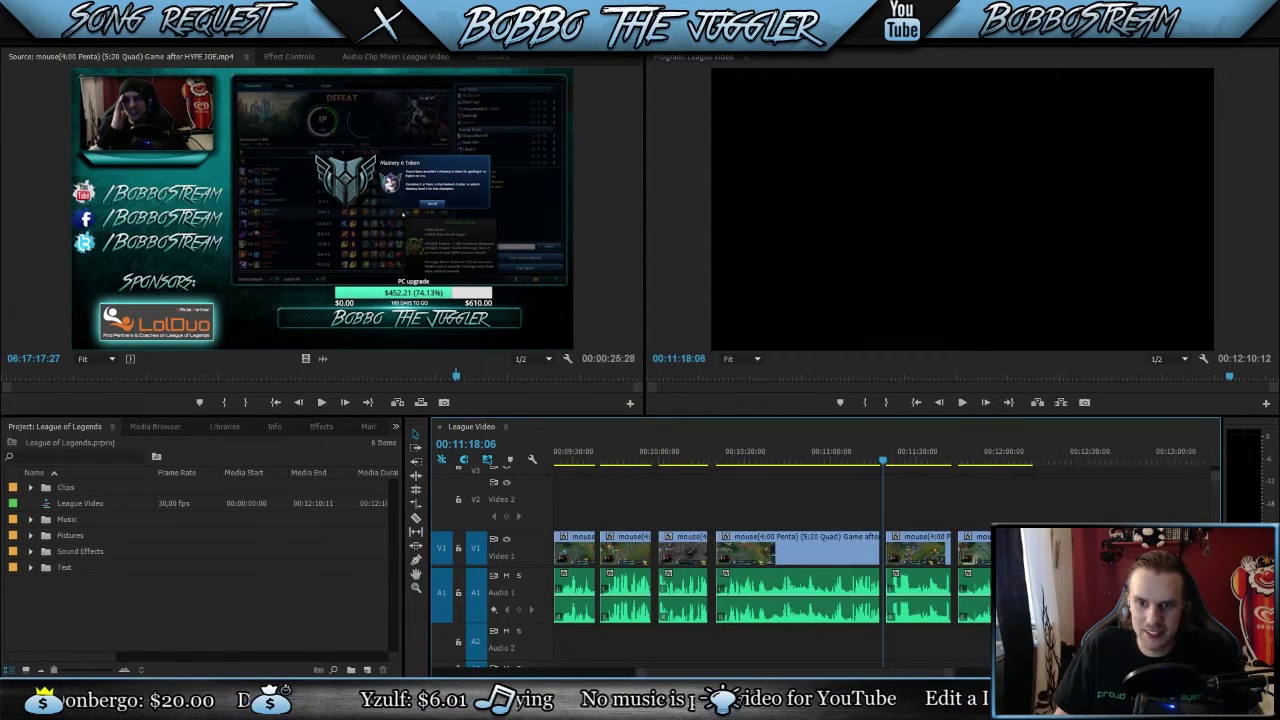
drag(880, 473, 872, 471)
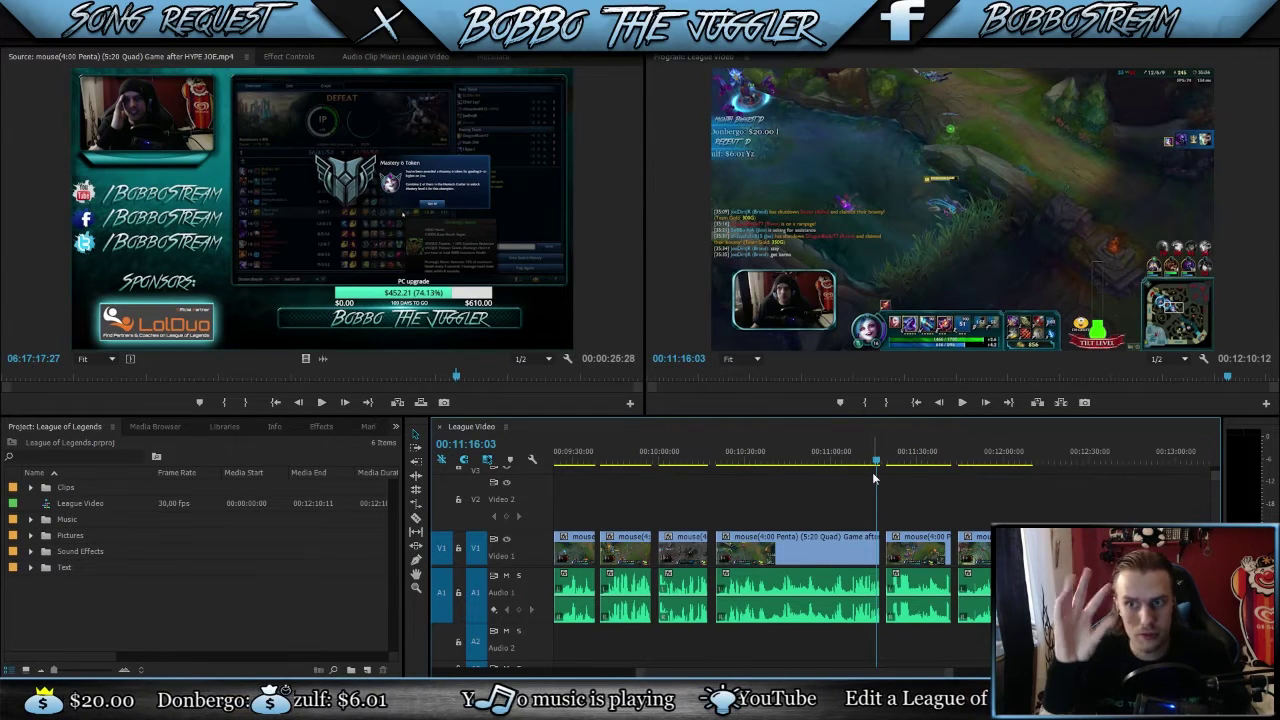
key(space)
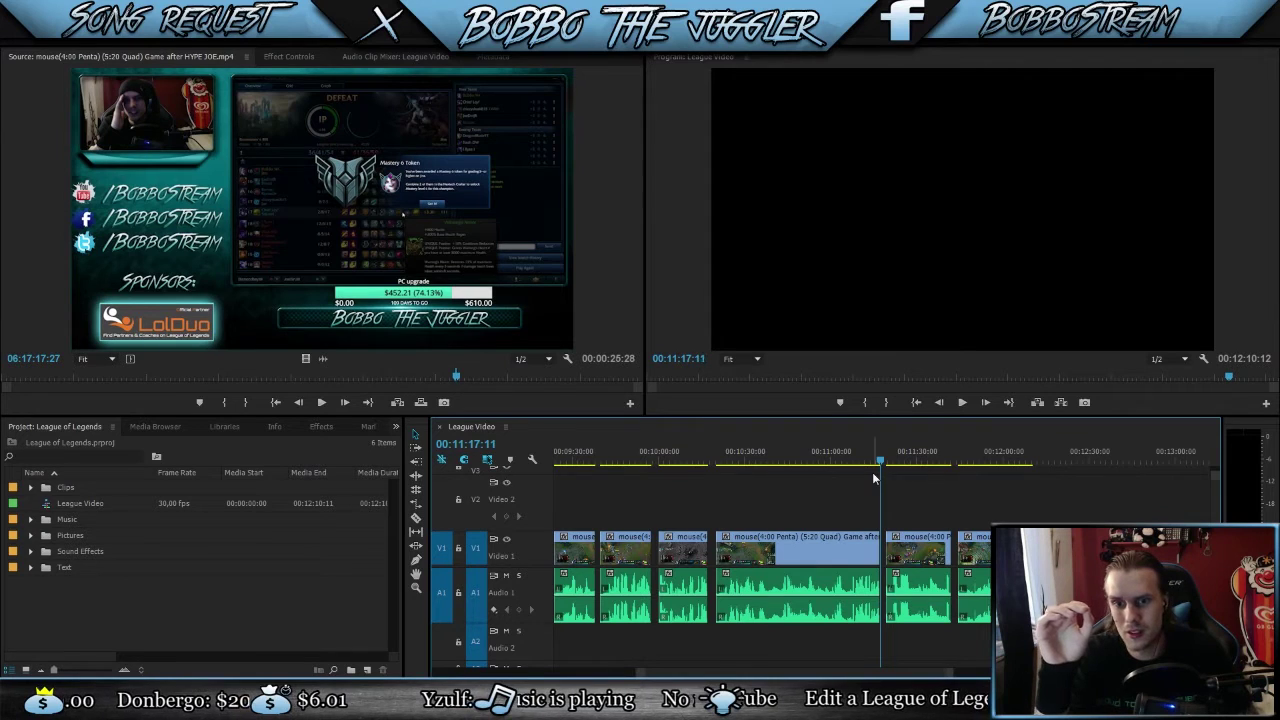
Step: Examine the clip's last frames one by one between 00:11:17 and 00:11:16:05 to find where it should end
key(Up)
key(Right)
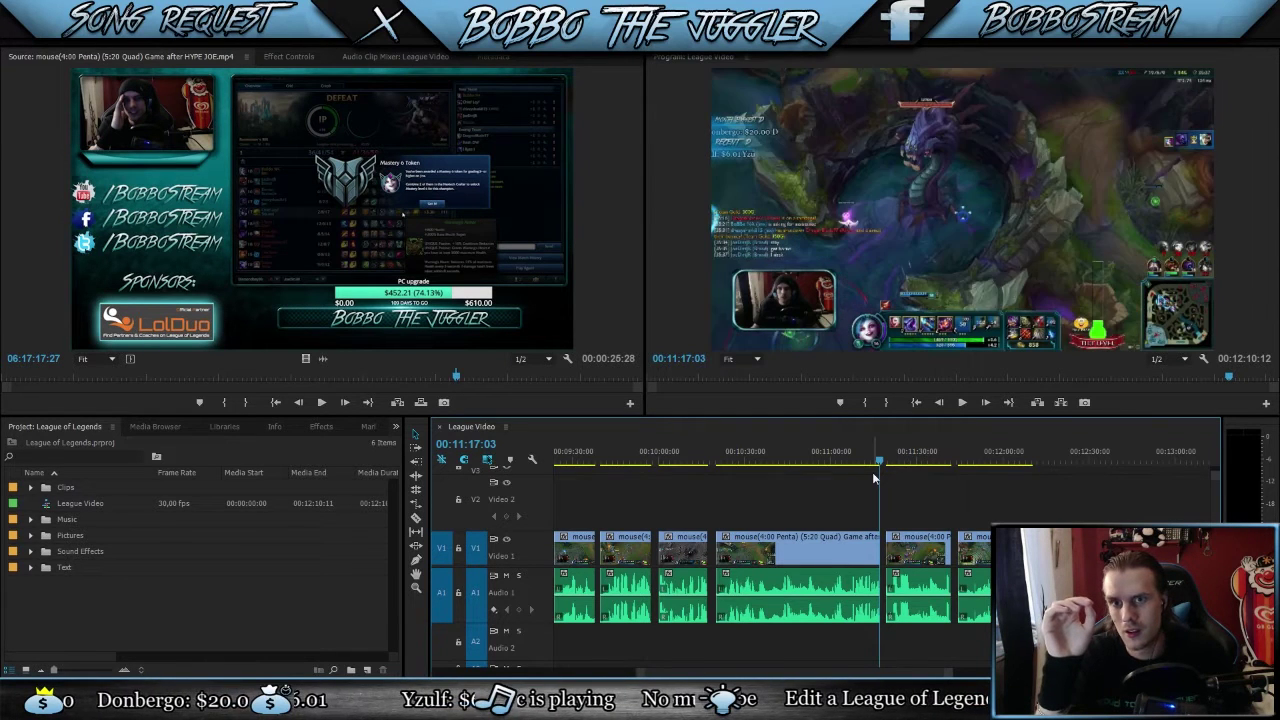
key(Left)
key(Right)
key(Left)
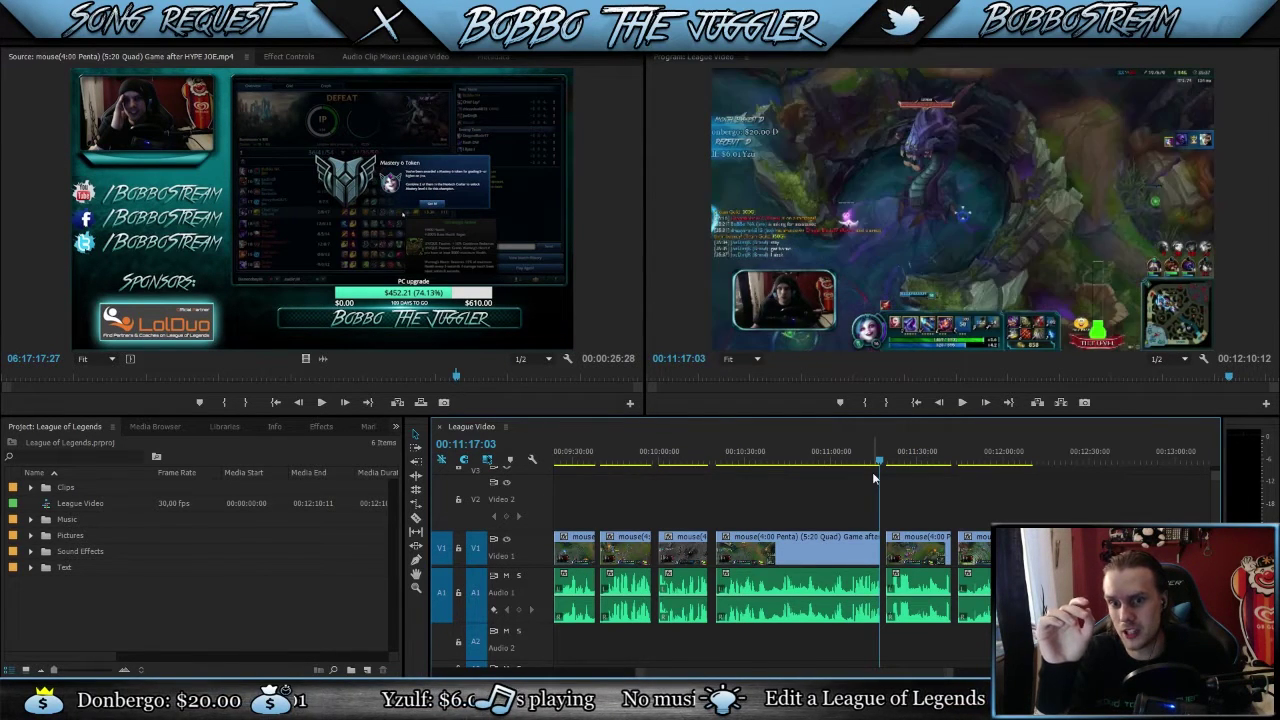
key(Right)
key(Left)
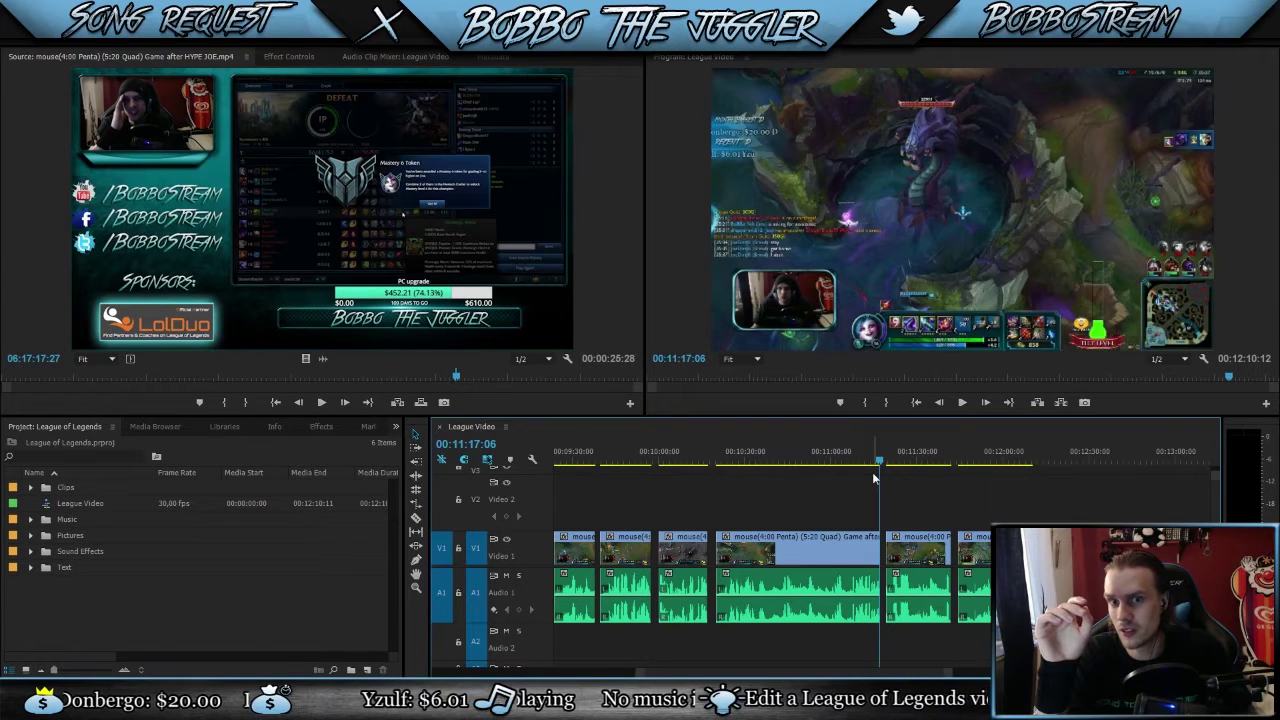
key(Left)
key(Right)
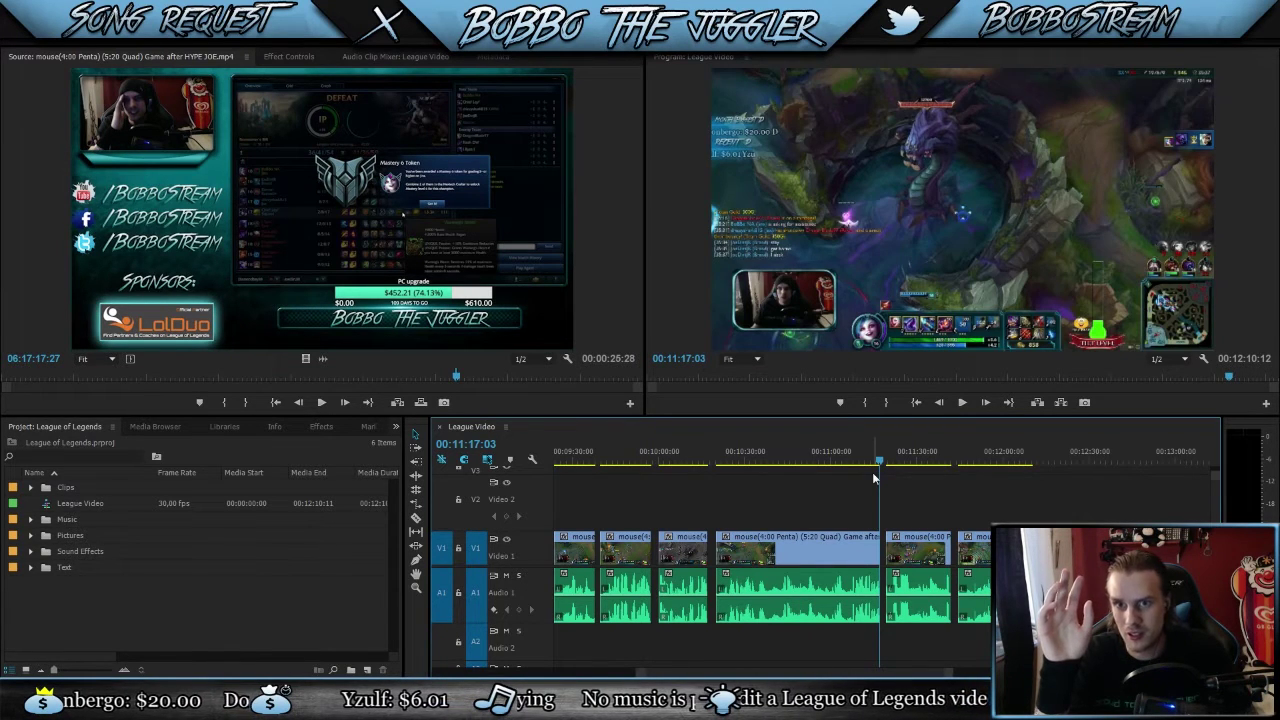
key(Left)
key(Left)
key(Right)
key(Right)
key(Right)
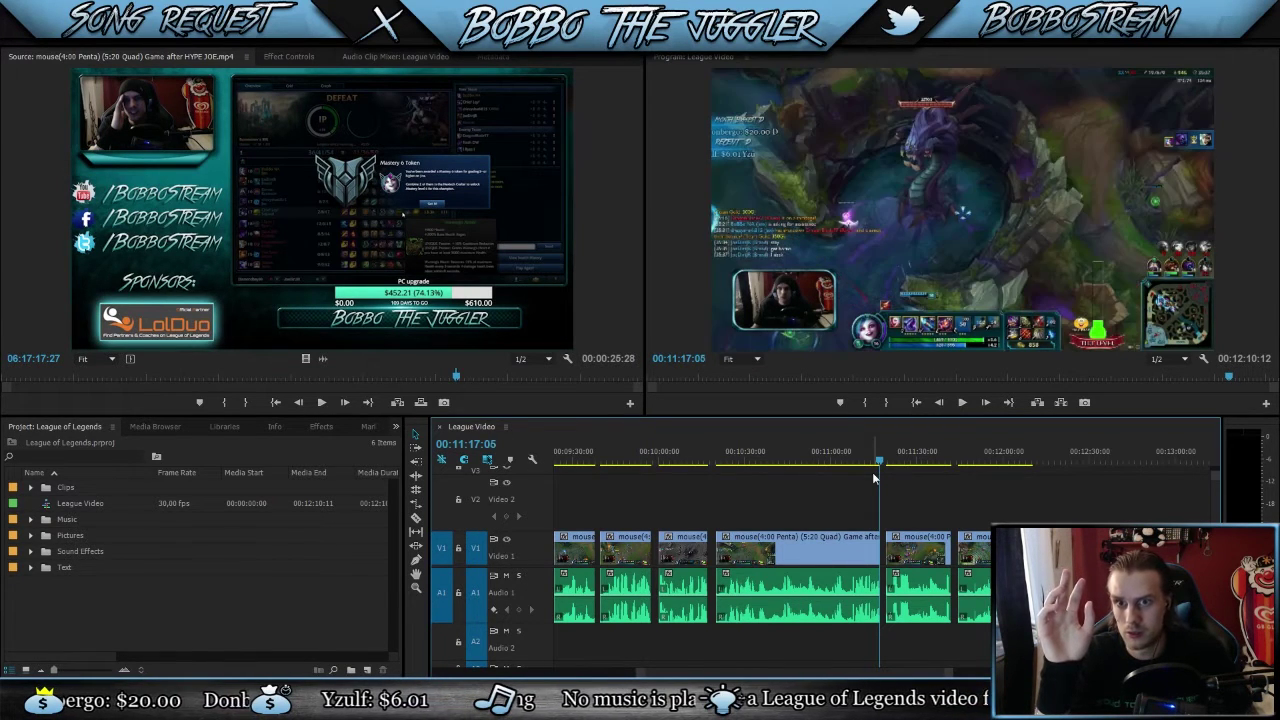
key(Left)
key(Left)
key(Left)
key(Left)
key(Left)
key(Left)
key(Left)
key(Left)
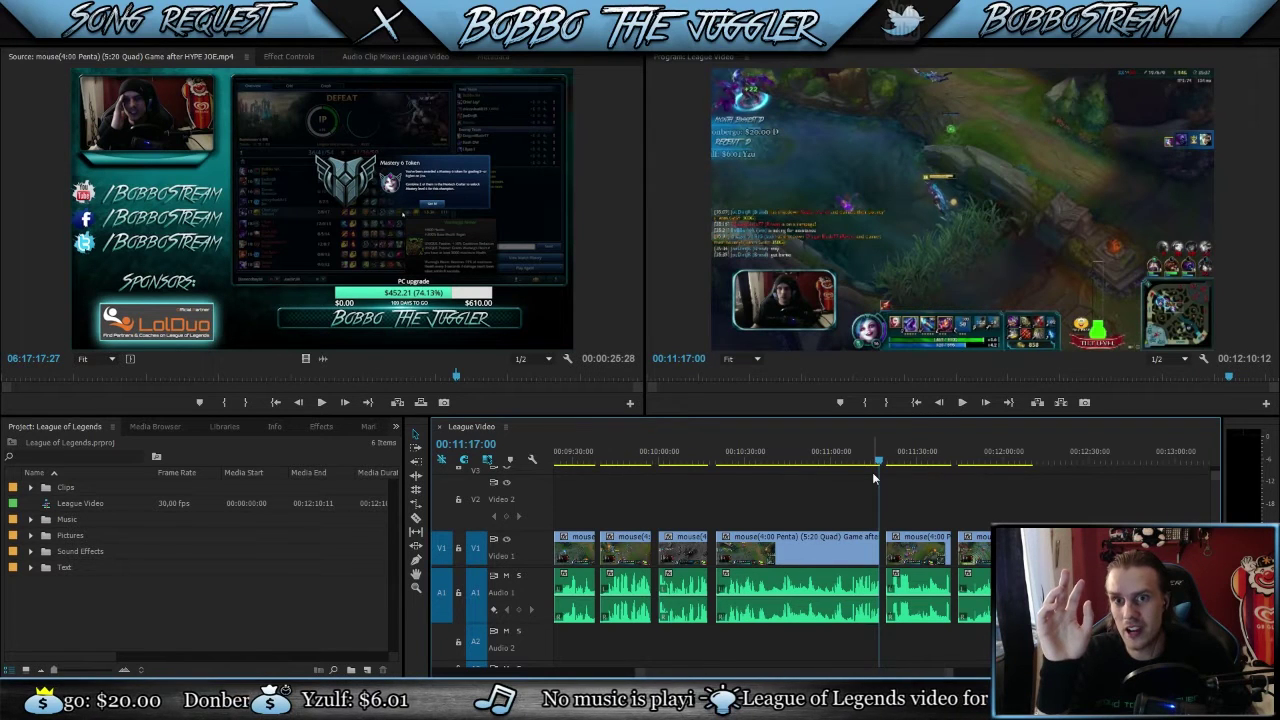
key(Left)
key(Left)
key(Left)
key(Left)
key(Left)
key(Left)
key(Left)
key(Left)
key(Left)
key(Left)
key(Left)
key(Left)
key(Left)
key(Left)
key(Left)
key(Left)
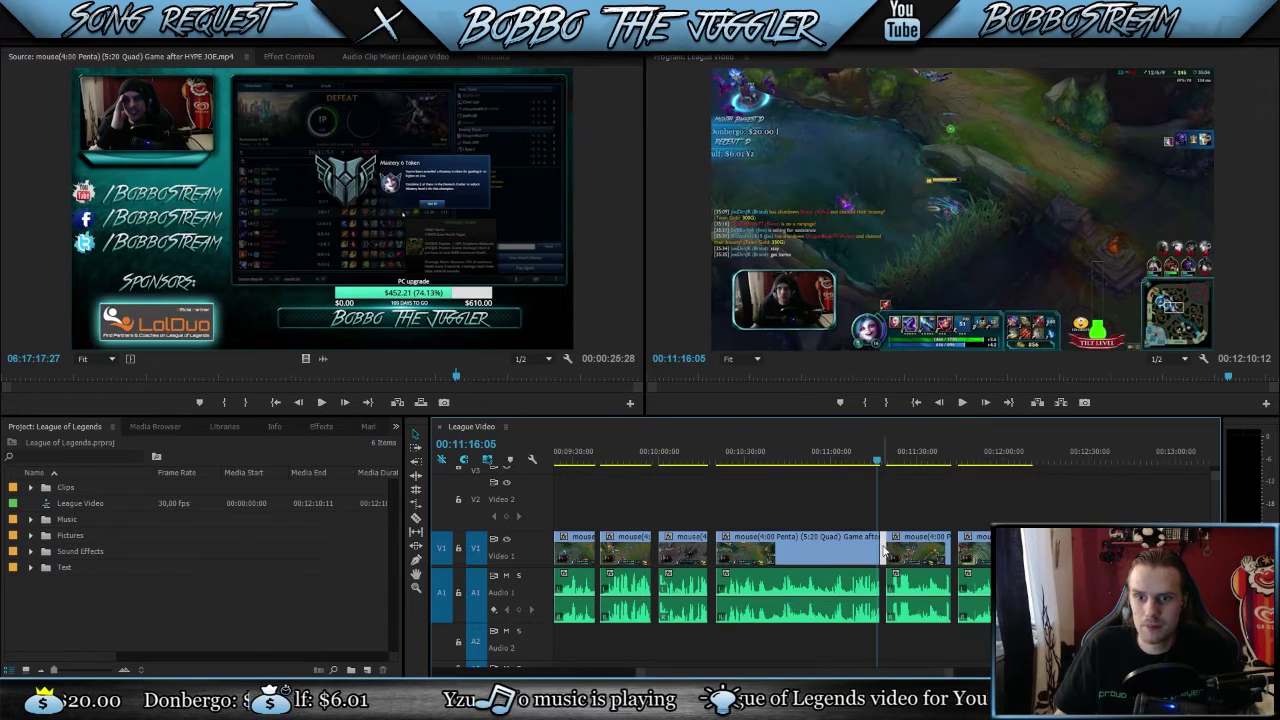
Step: Close the gap after the clip that ends near 00:11:17 and play across the joined cut
key(Delete)
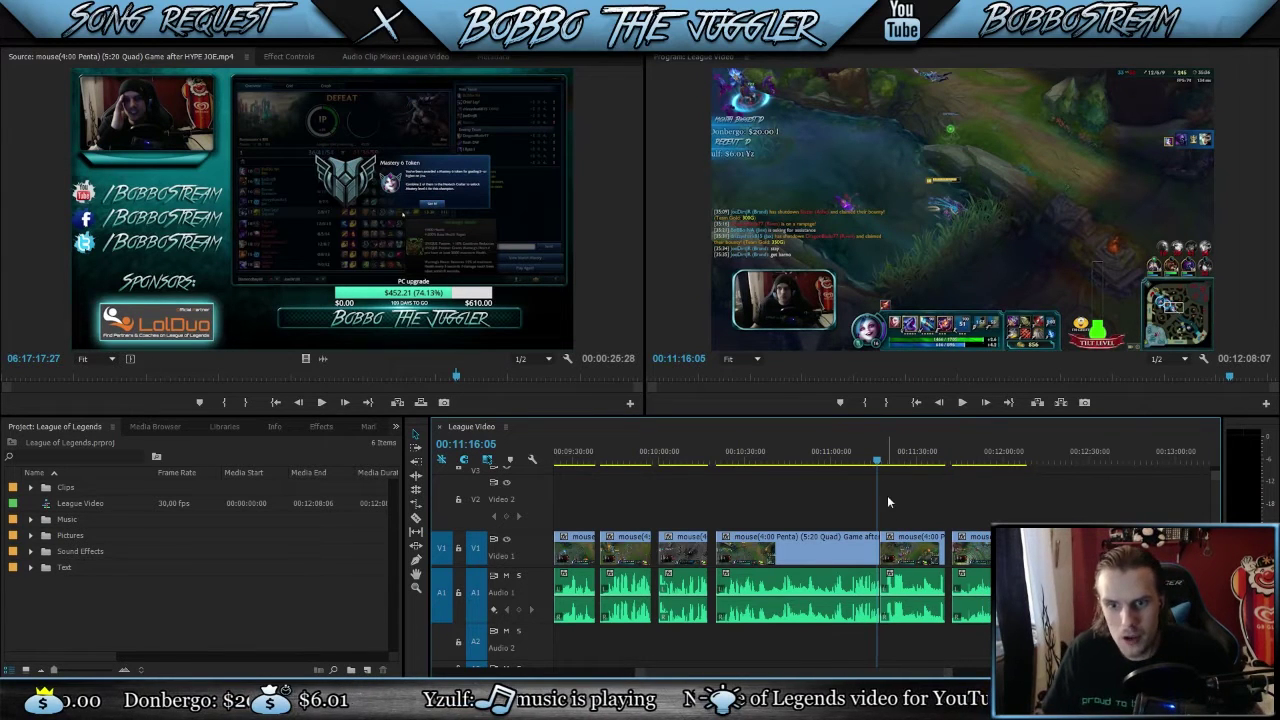
click(877, 465)
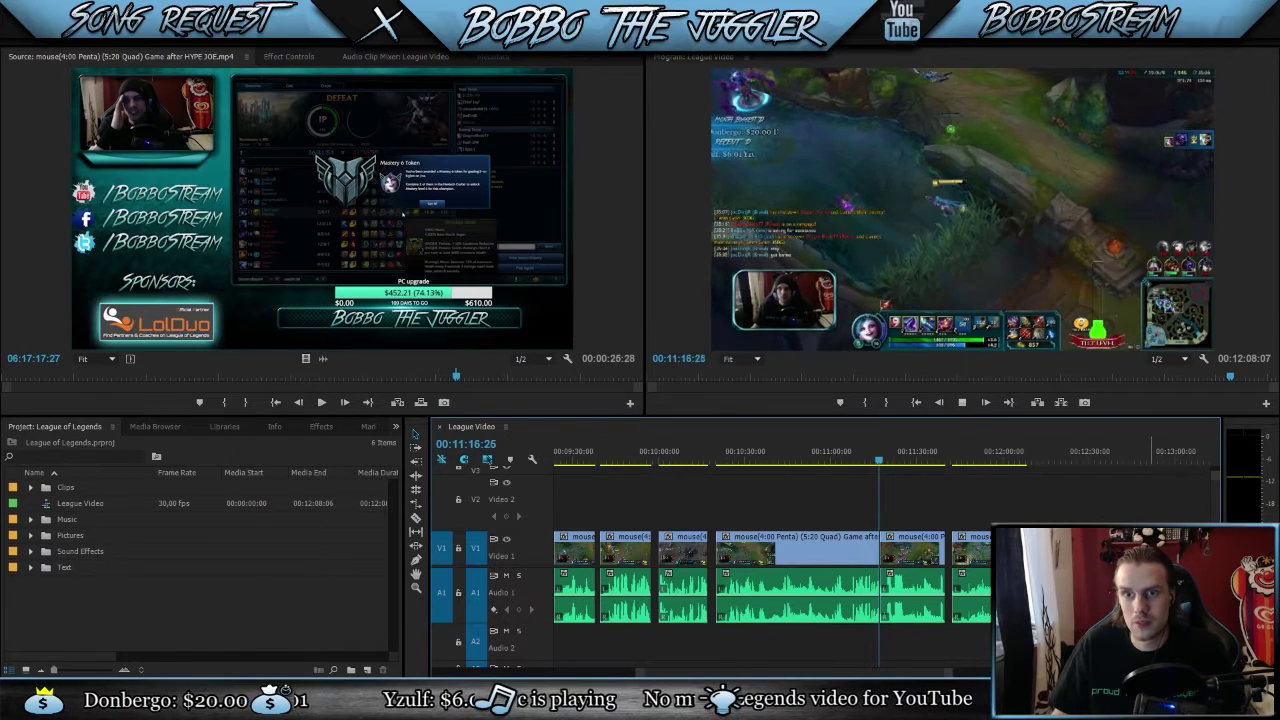
key(space)
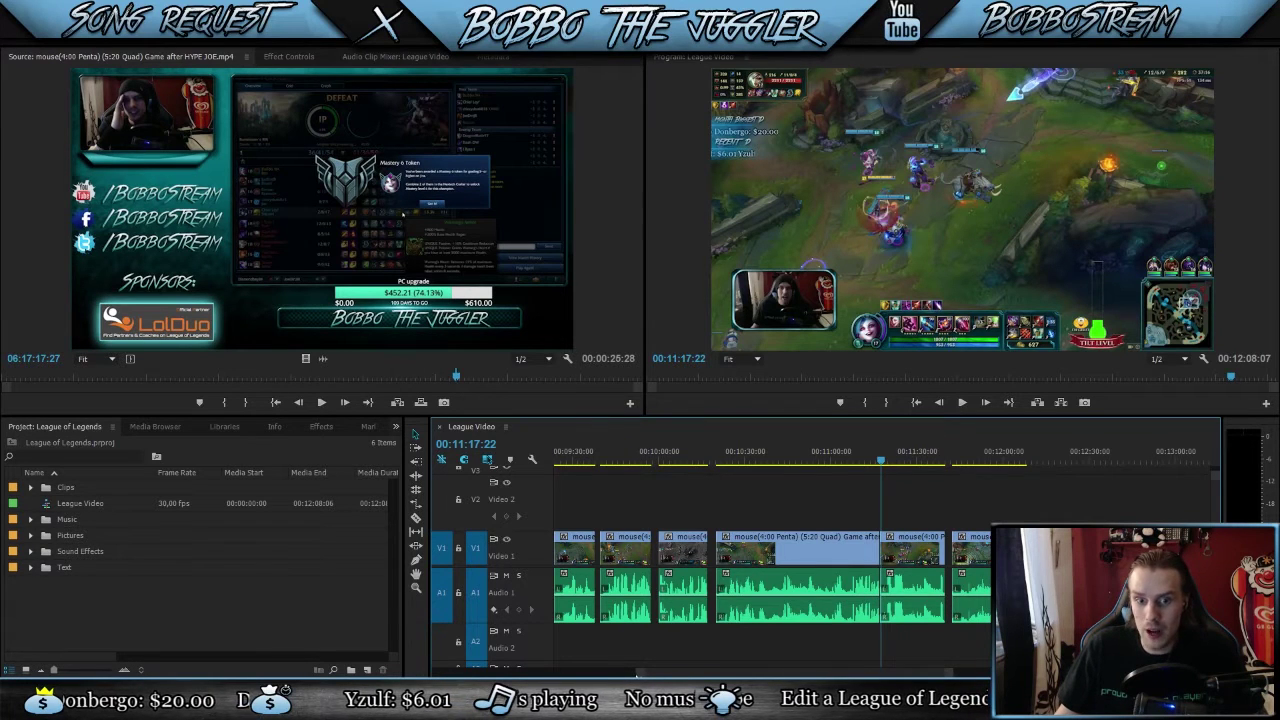
Step: Trim the end of the clip before the cut to 00:11:17:02 and close the small gap left behind
key(equal)
key(equal)
key(equal)
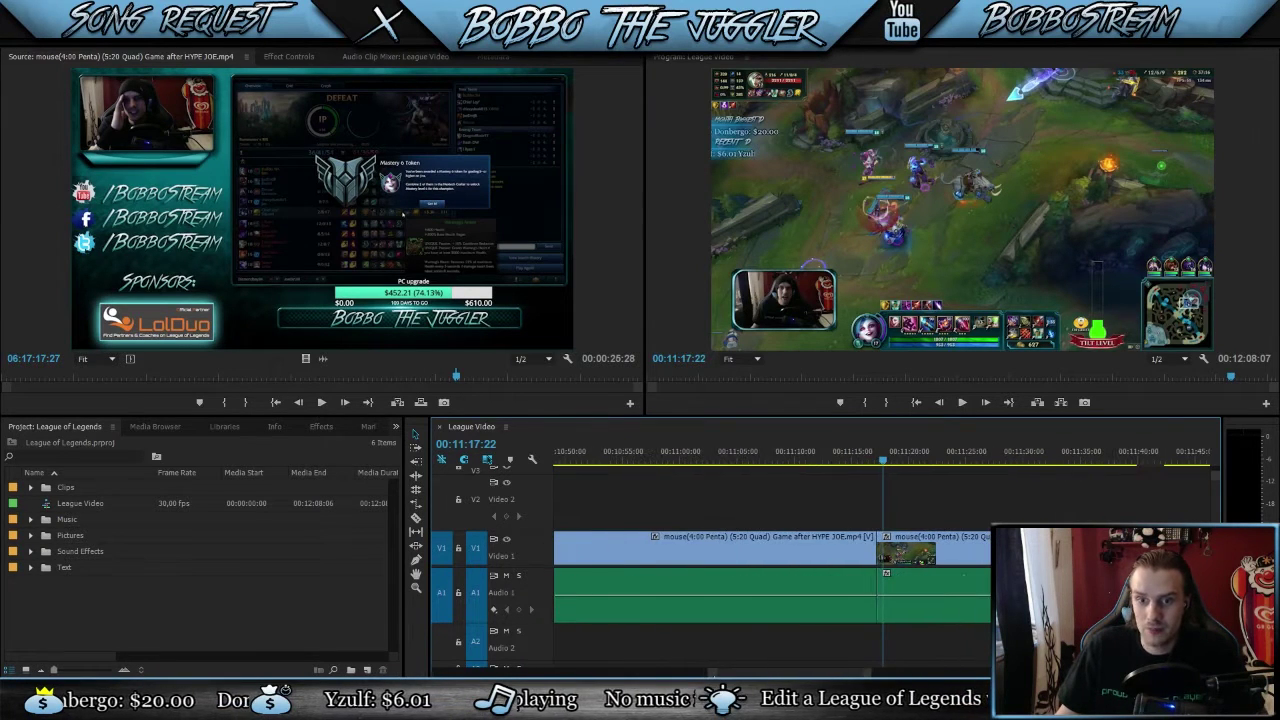
click(877, 464)
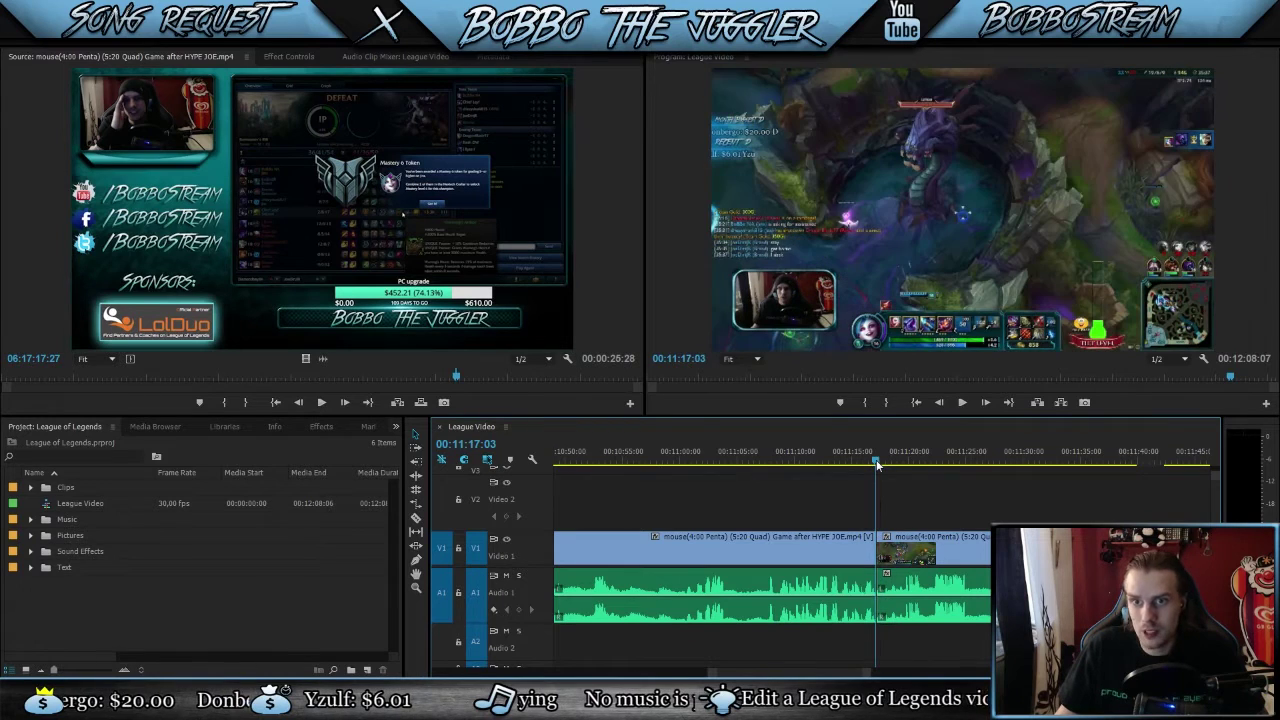
click(876, 464)
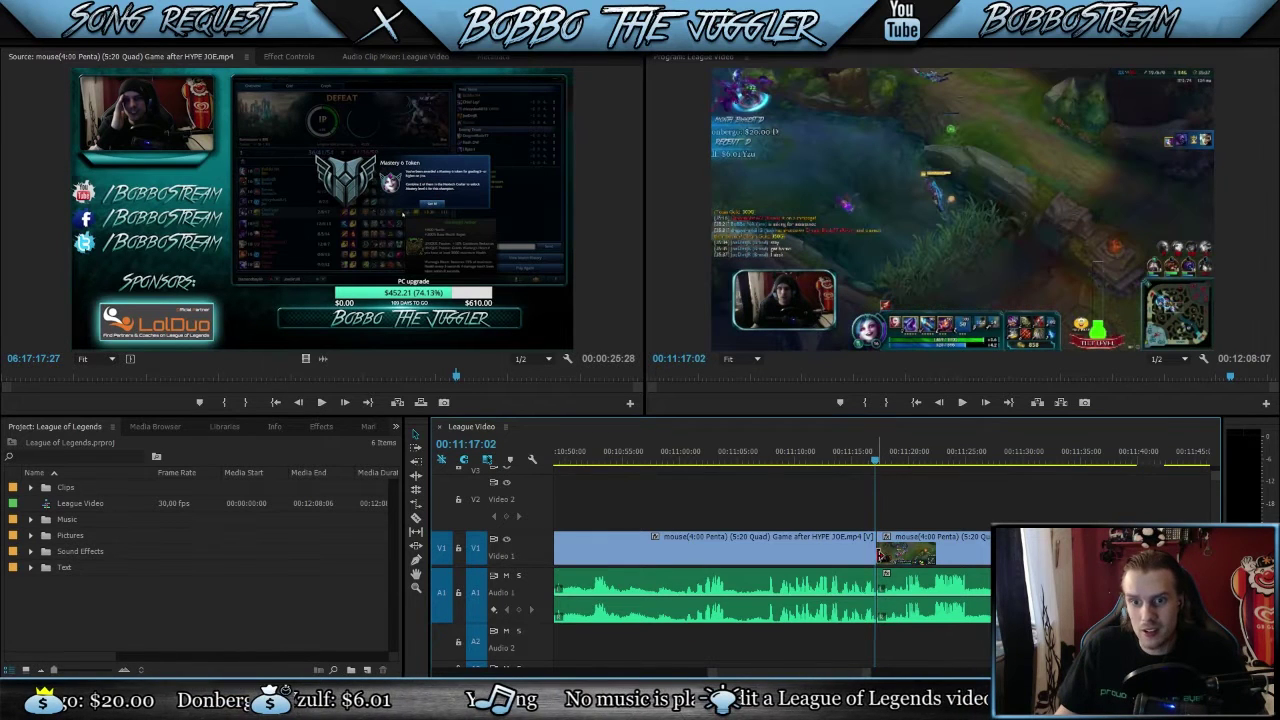
key(equal)
key(equal)
key(equal)
key(equal)
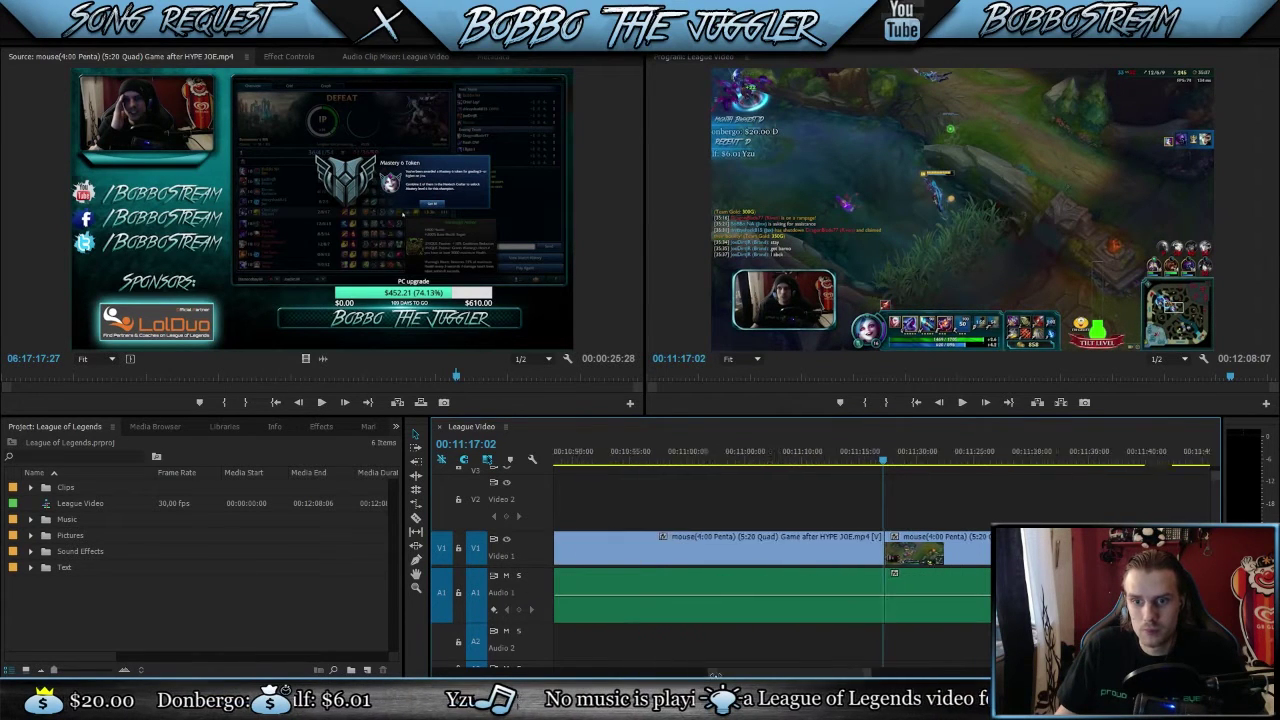
drag(976, 552, 882, 548)
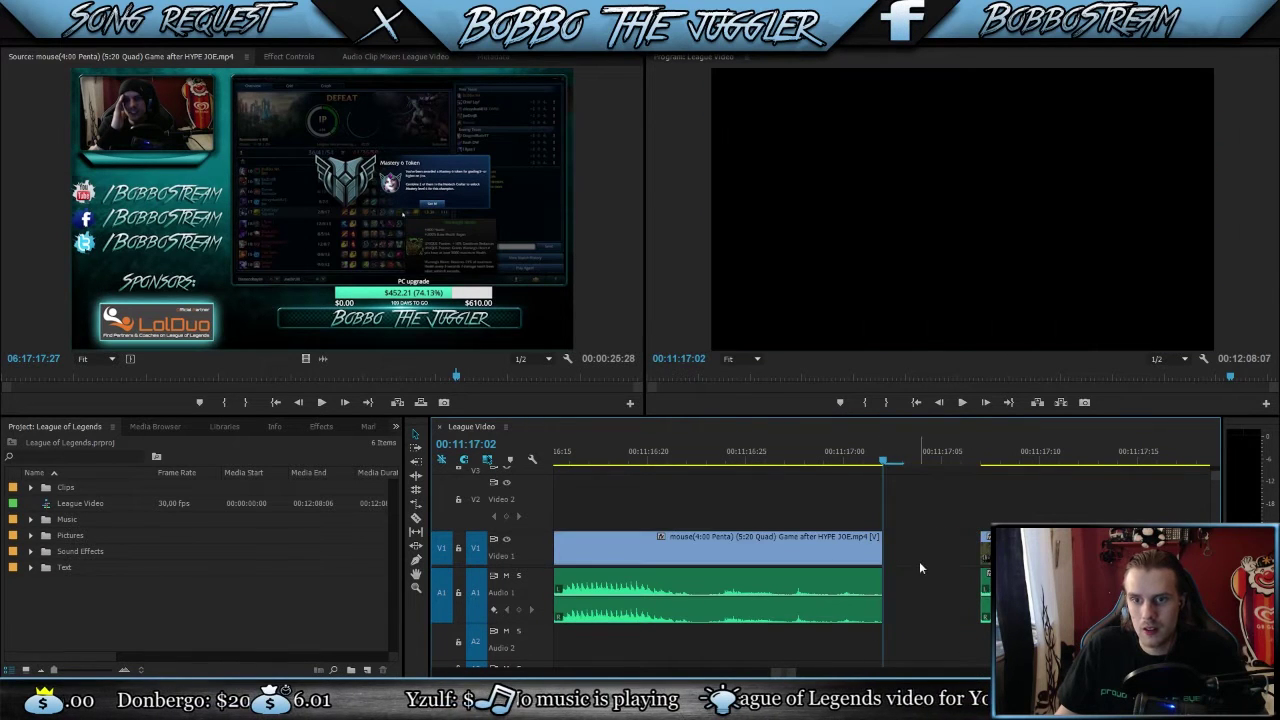
key(Delete)
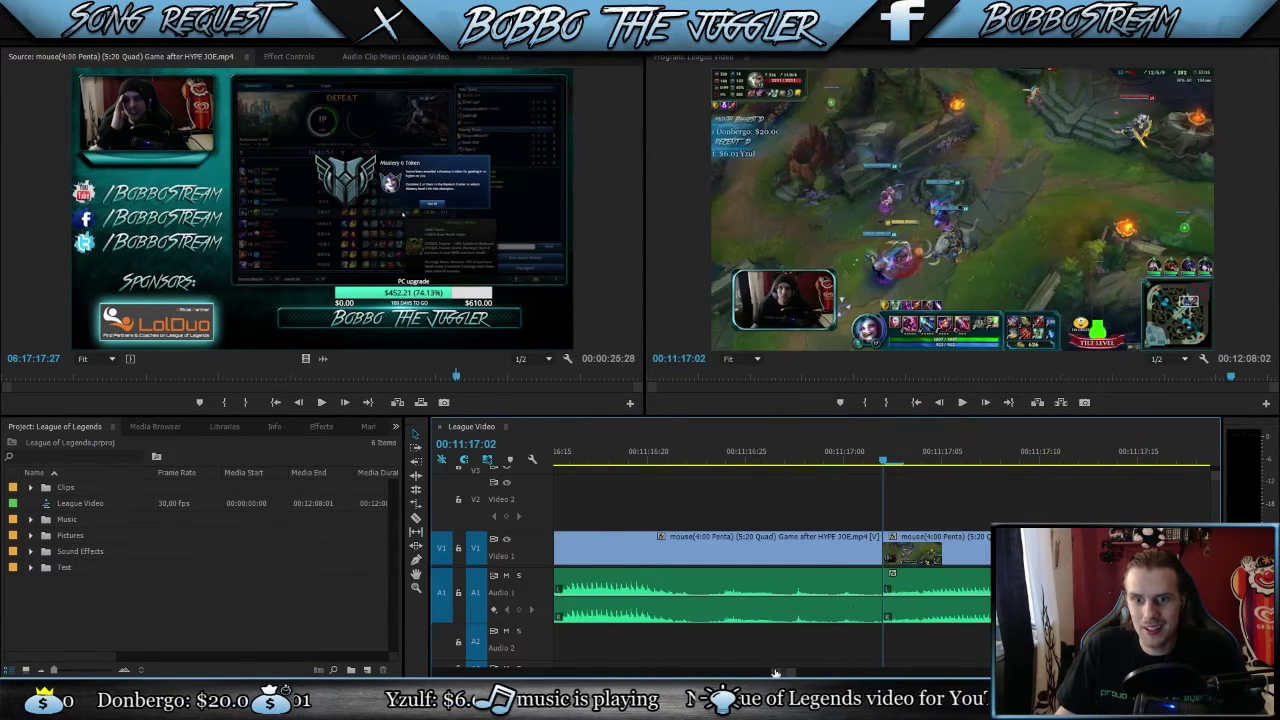
Step: Play the sequence from about 00:11:12:26 across the new cut to about 00:11:20 to check the transition
drag(772, 673, 674, 673)
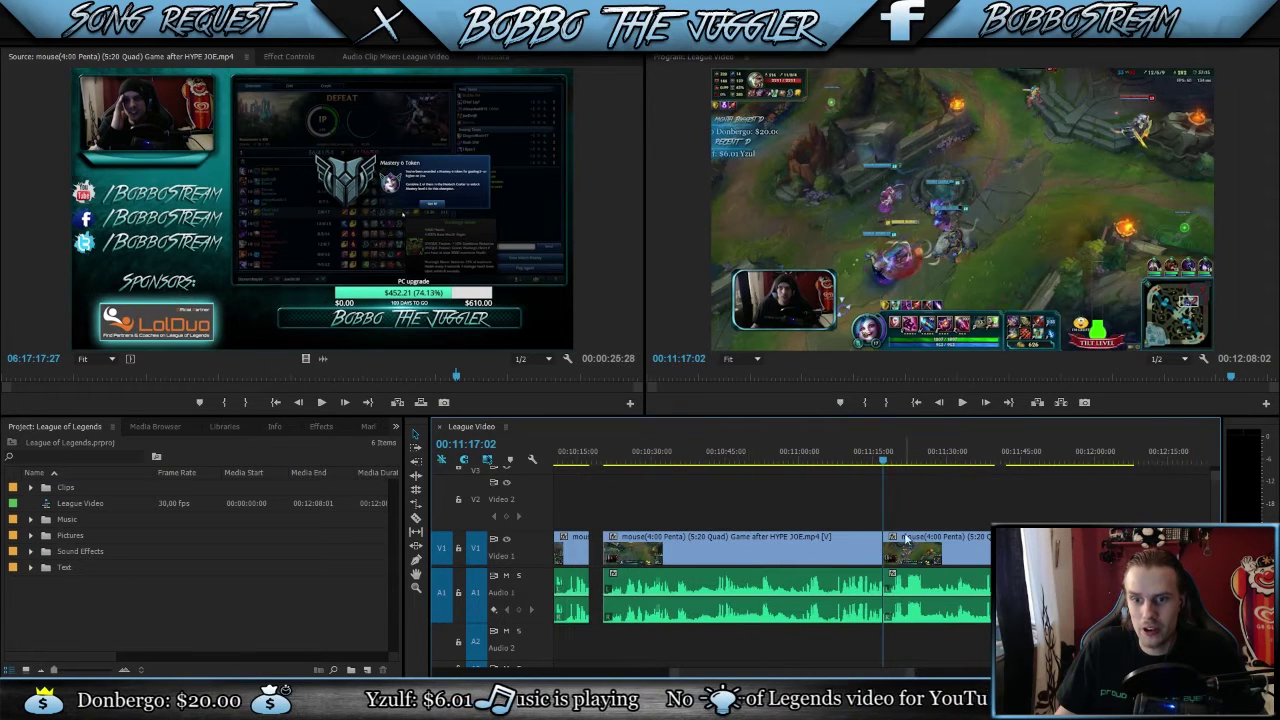
click(864, 460)
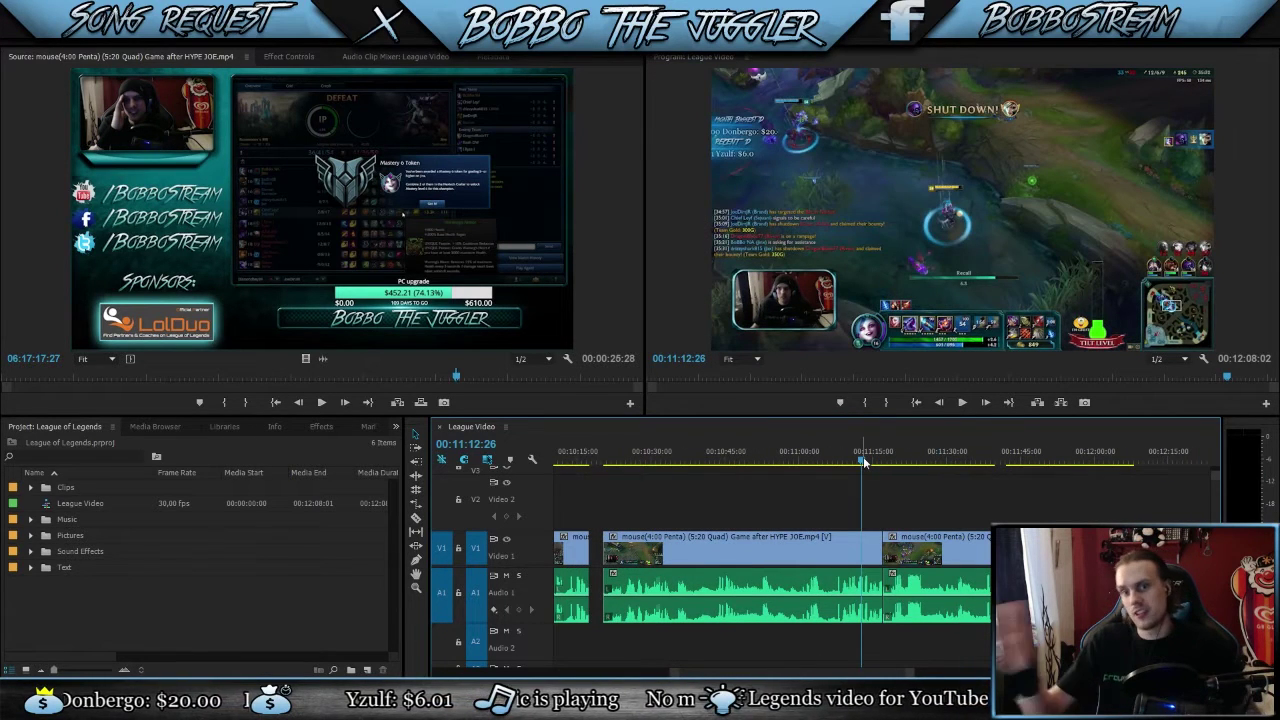
key(space)
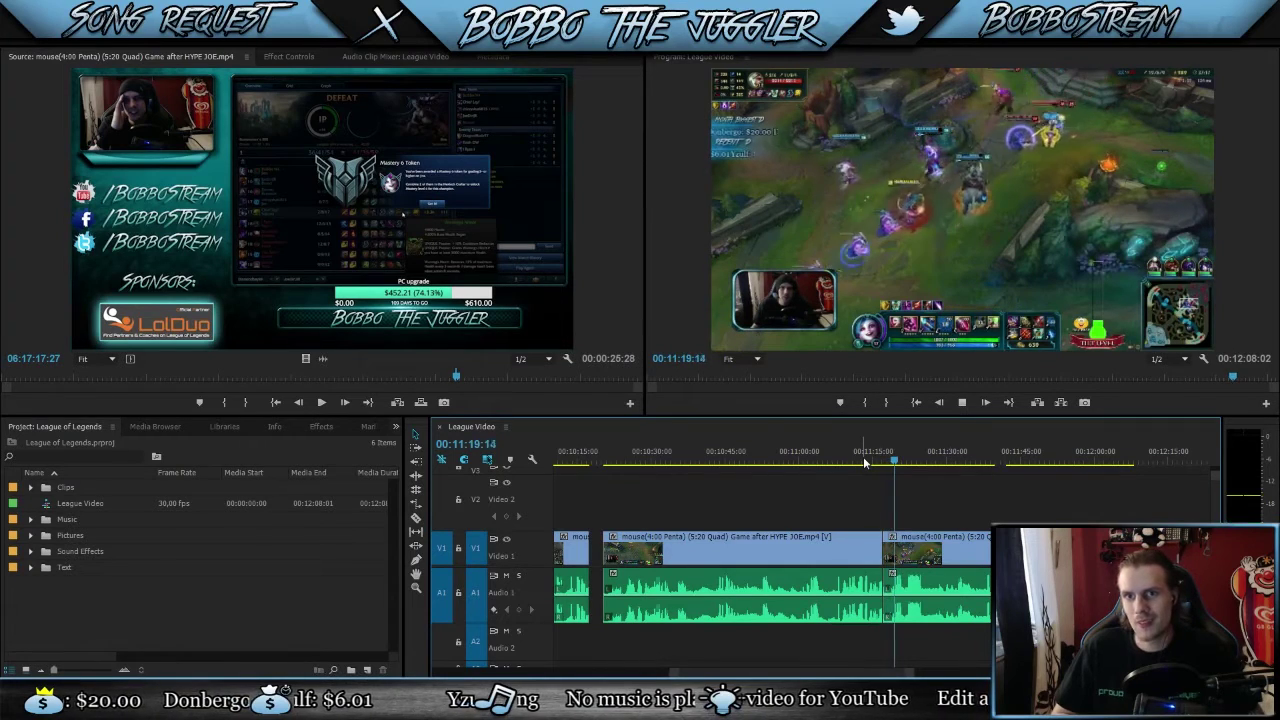
key(space)
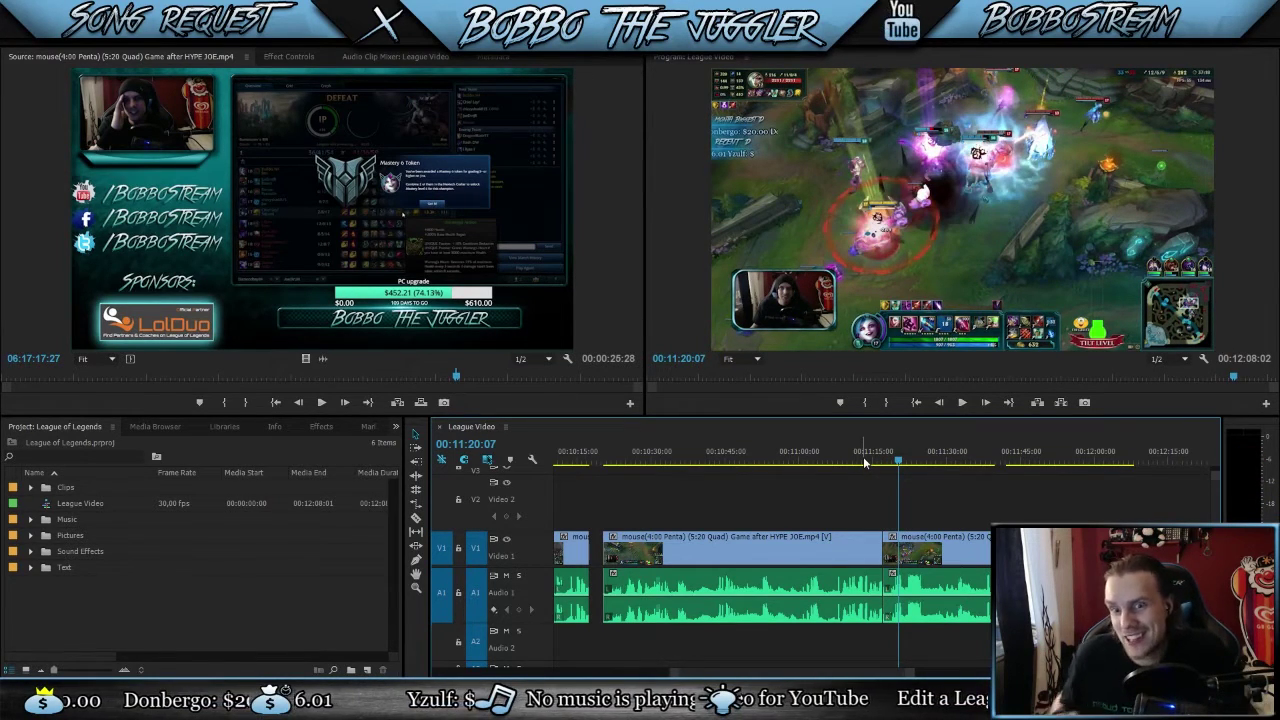
Step: Enlarge the program monitor to fill the workspace with the frame at 00:00:49:05
click(925, 560)
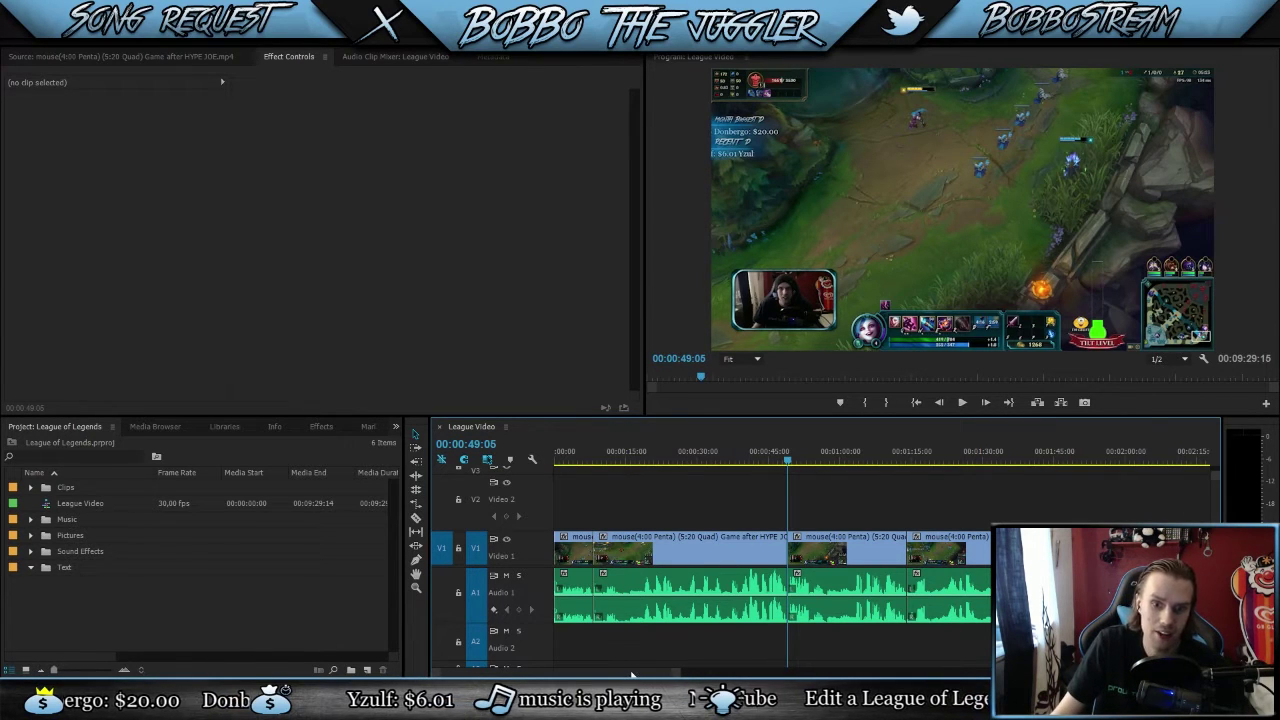
mouse_move(631, 678)
mouse_down()
mouse_move(815, 678)
mouse_move(631, 678)
mouse_up()
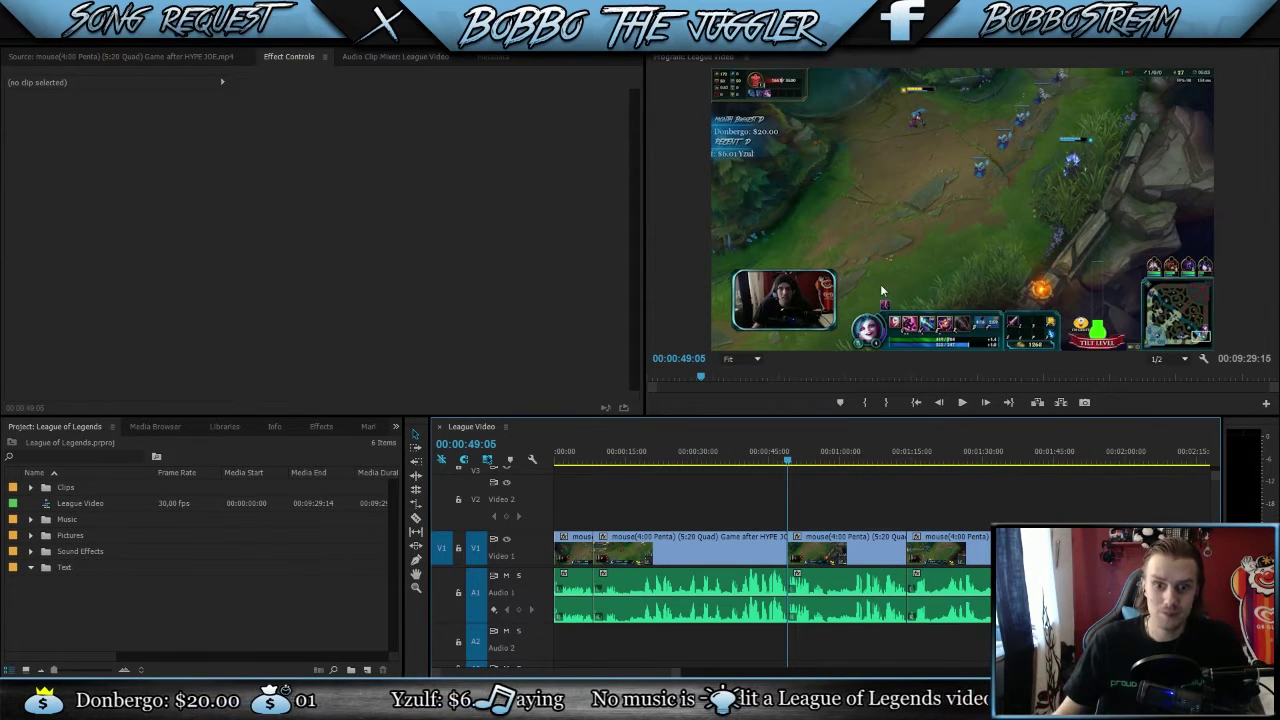
key(grave)
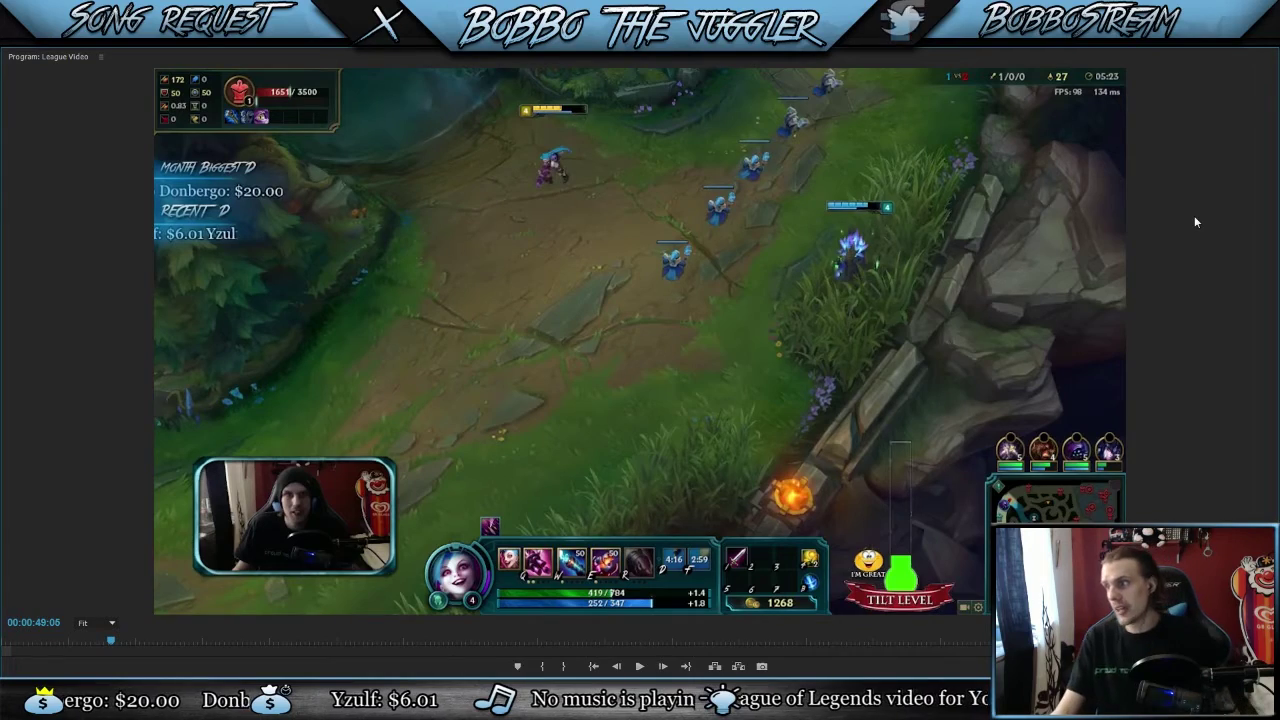
Step: Play the sequence from 00:00:49:05 to about 00:01:14:06 in the enlarged monitor and restore the normal workspace layout
key(space)
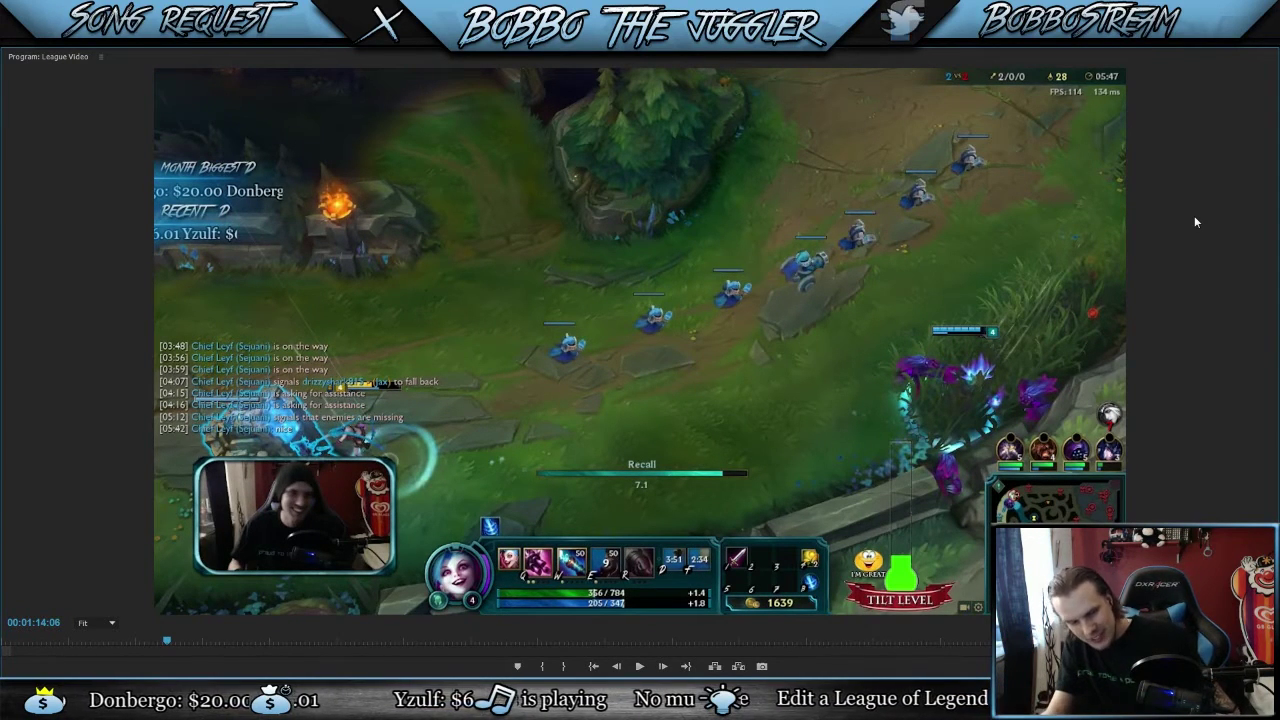
key(grave)
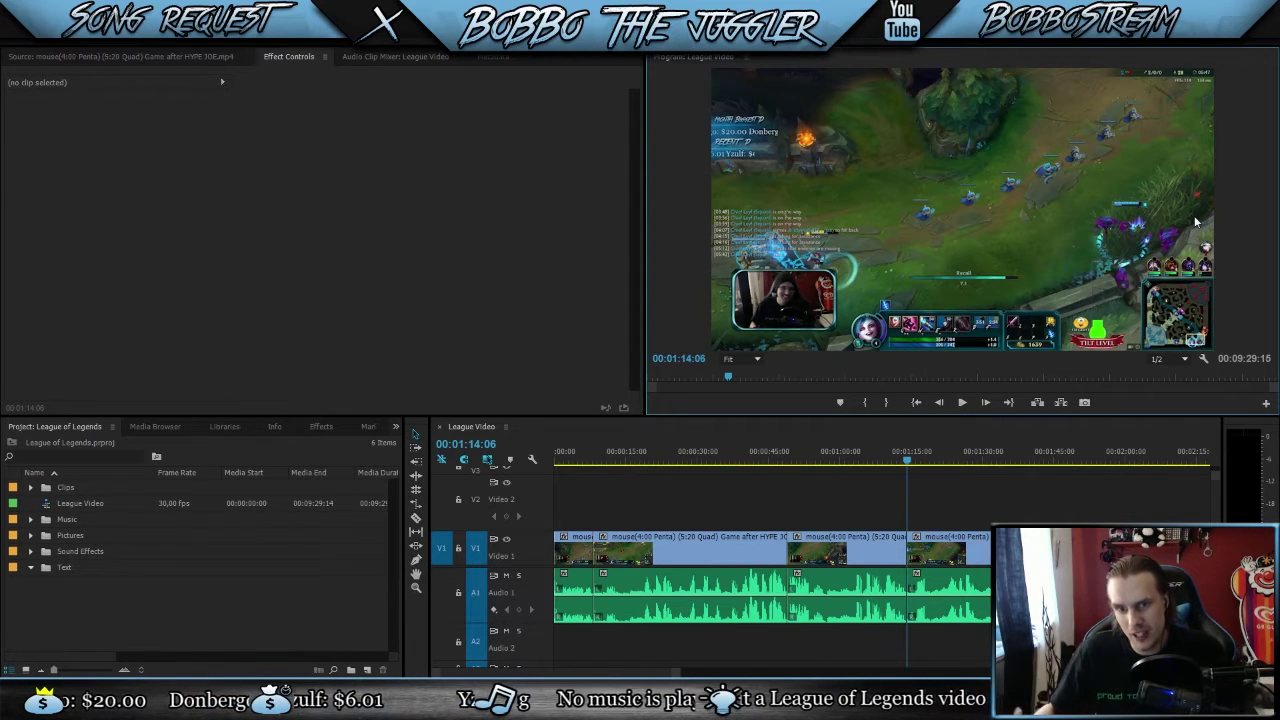
Step: Replay the end of the clip from 00:01:11:26 to about 00:01:13:24
click(807, 458)
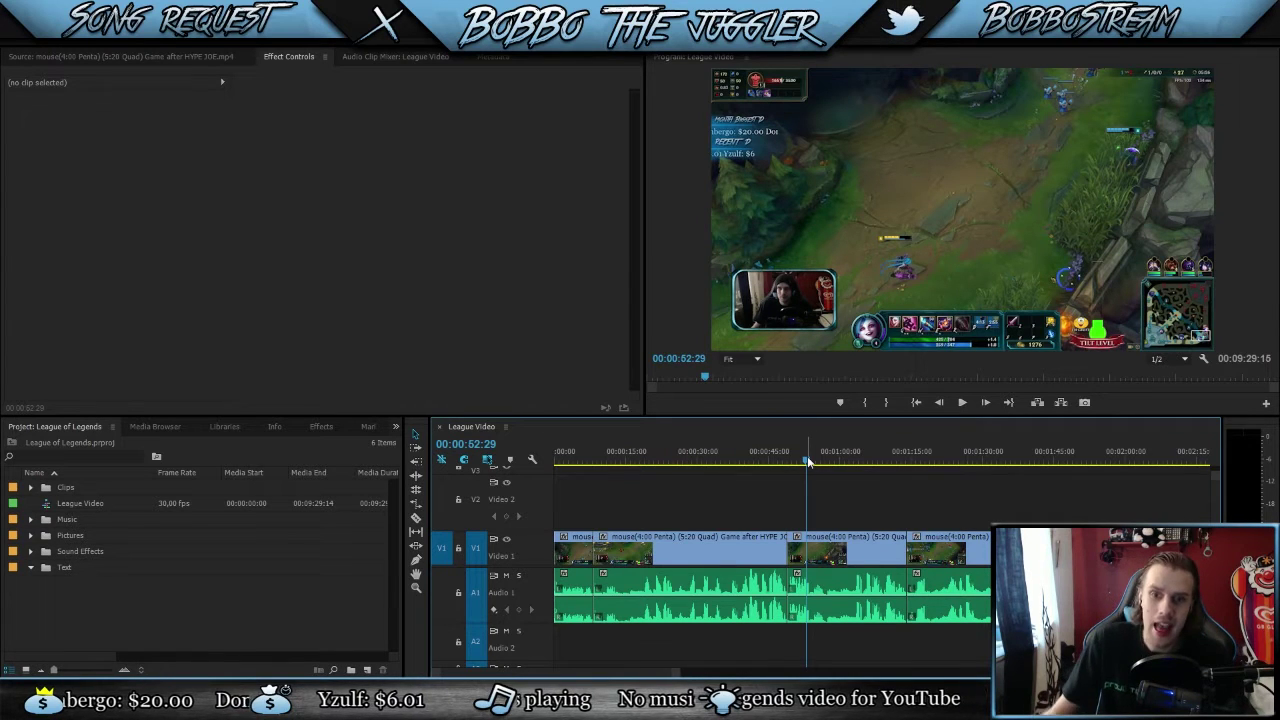
click(898, 462)
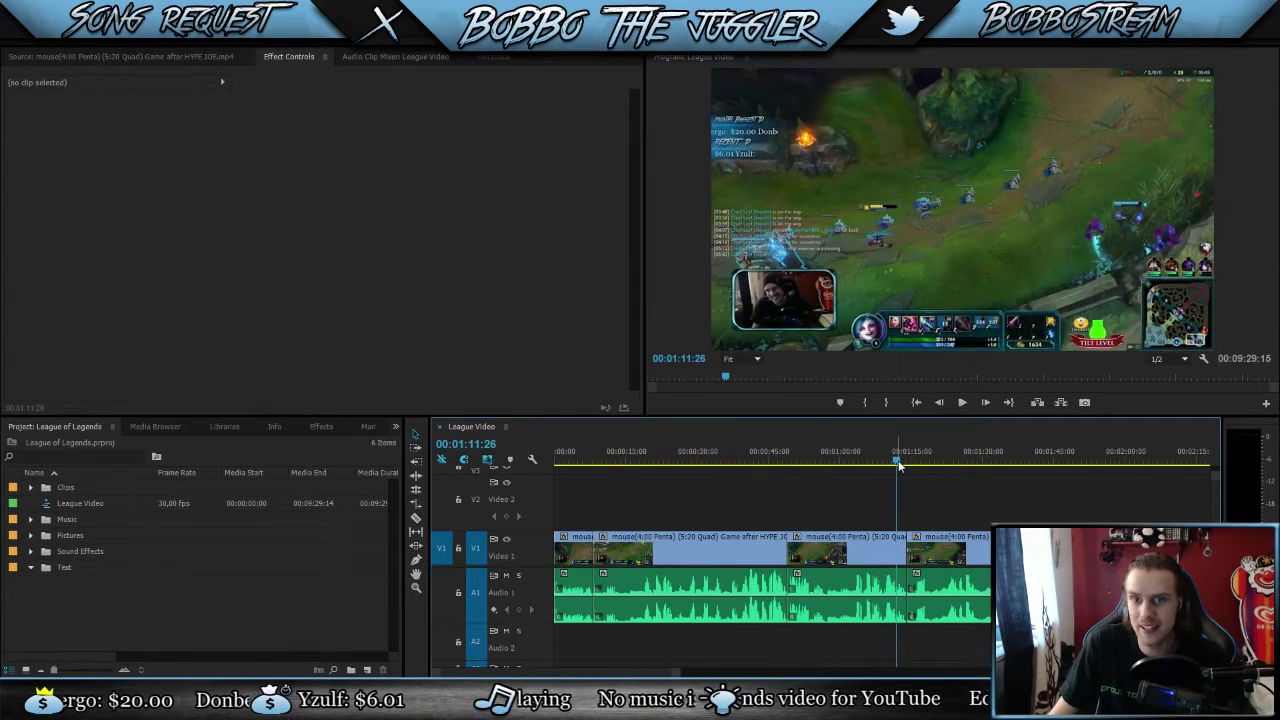
key(space)
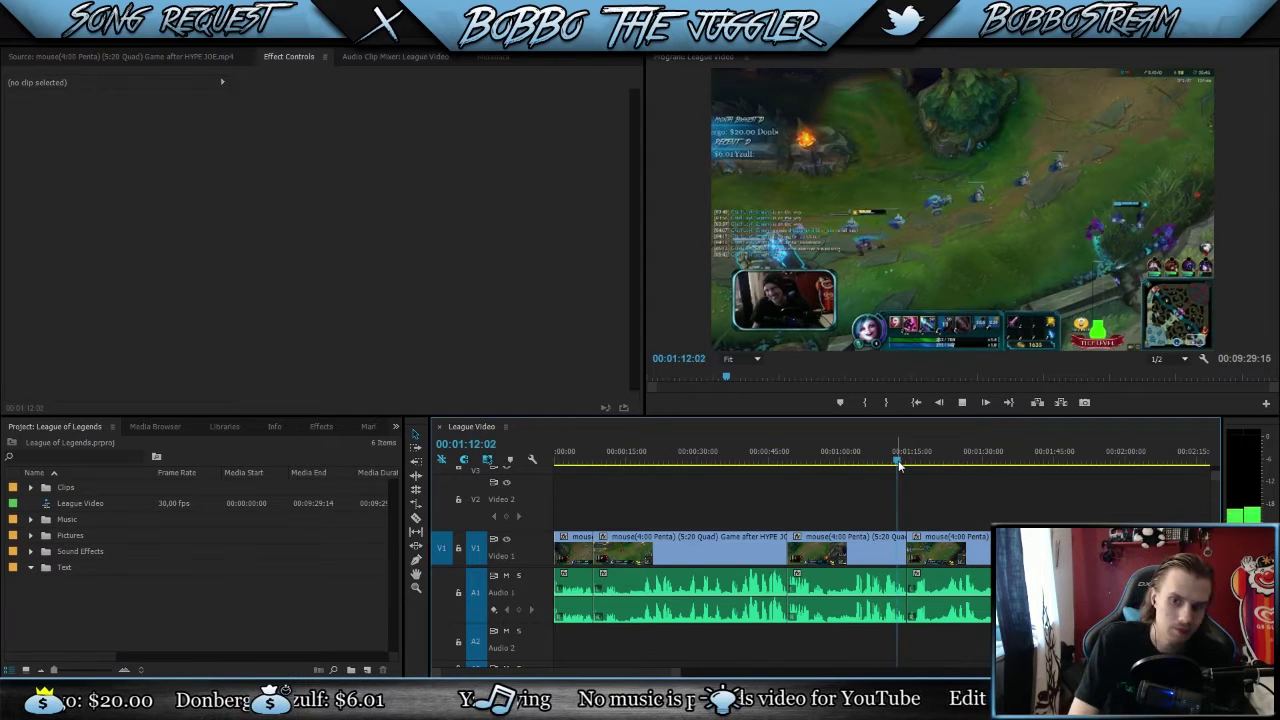
key(space)
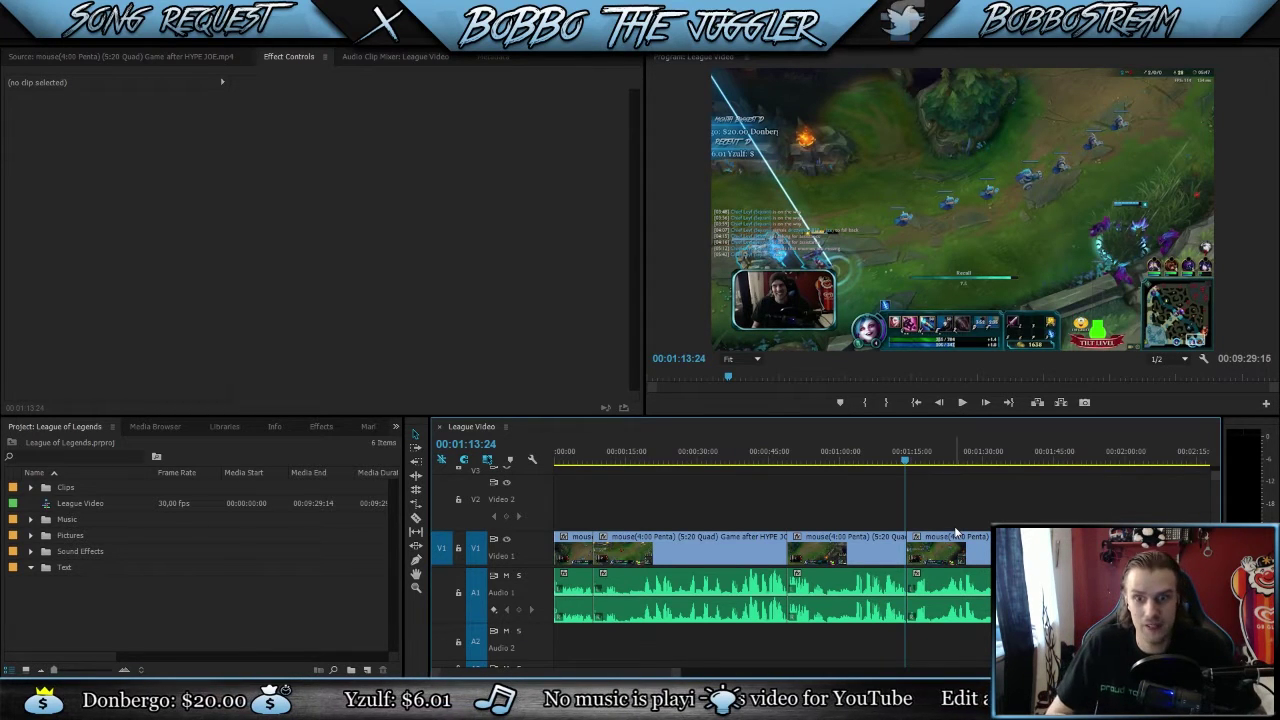
Step: Position the playhead frame by frame on the moment the enemy is slain, at 00:01:02:23
click(850, 465)
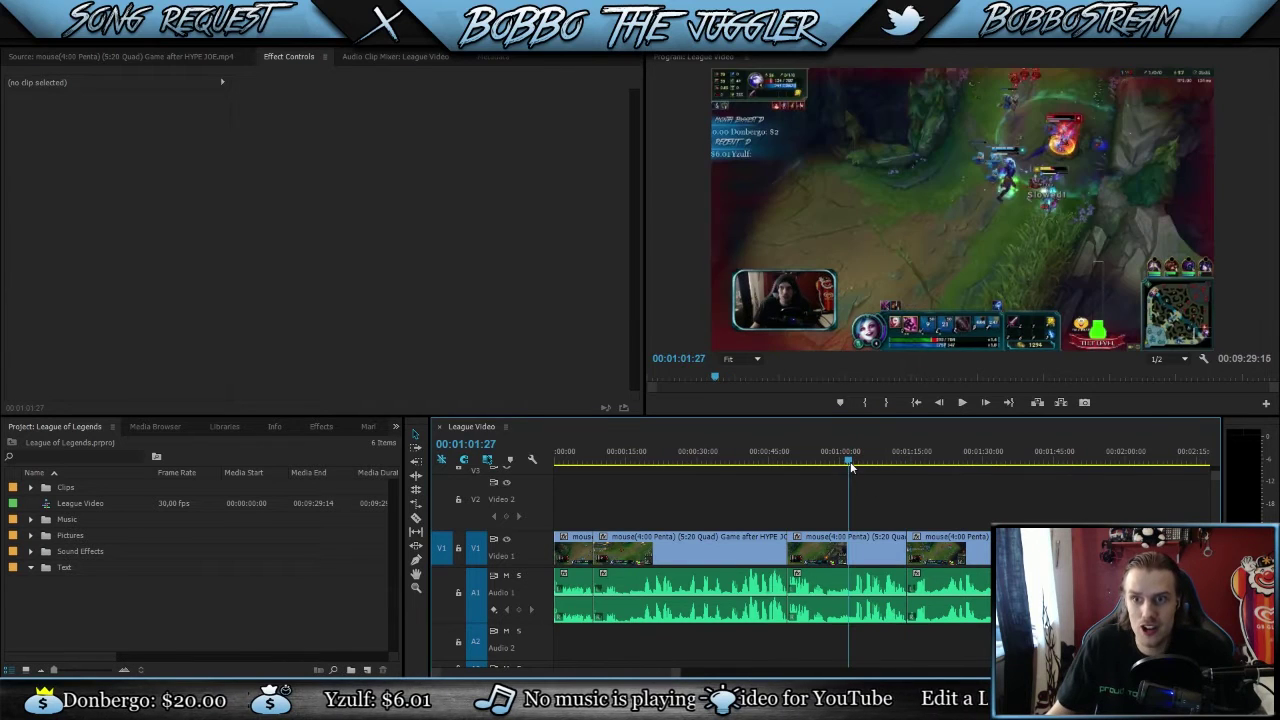
key(Left)
key(Left)
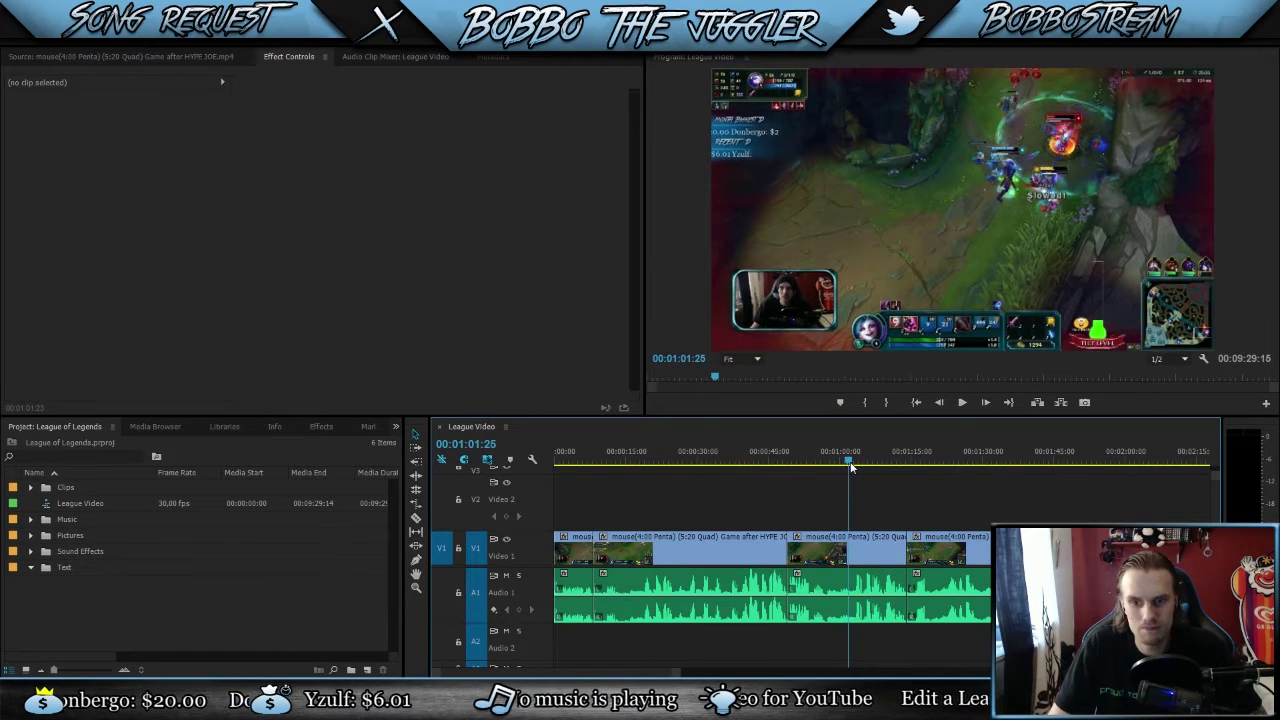
key(Right)
key(Right)
key(Right)
key(Right)
key(Right)
key(Right)
key(Right)
key(Right)
key(Right)
key(Right)
key(Right)
key(Right)
key(Right)
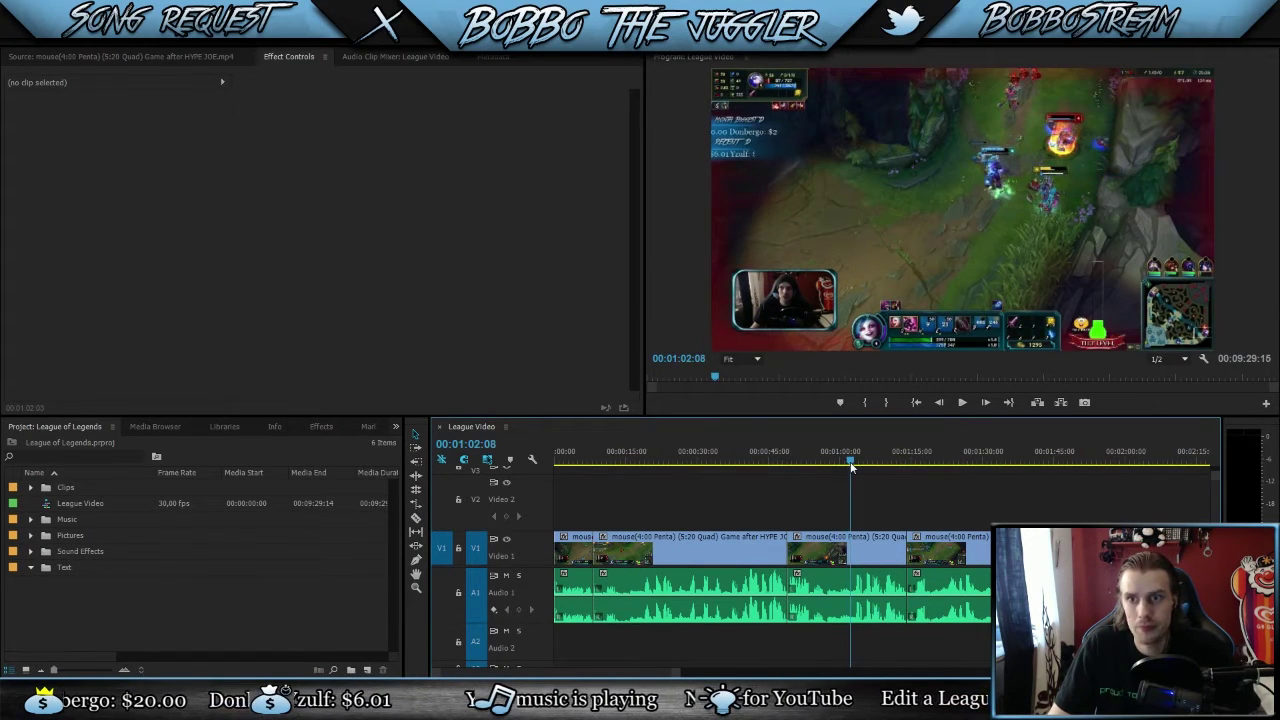
key(Right)
key(Right)
key(Right)
key(Right)
key(Right)
key(Right)
key(Right)
key(Right)
key(Right)
key(Right)
key(Right)
key(Right)
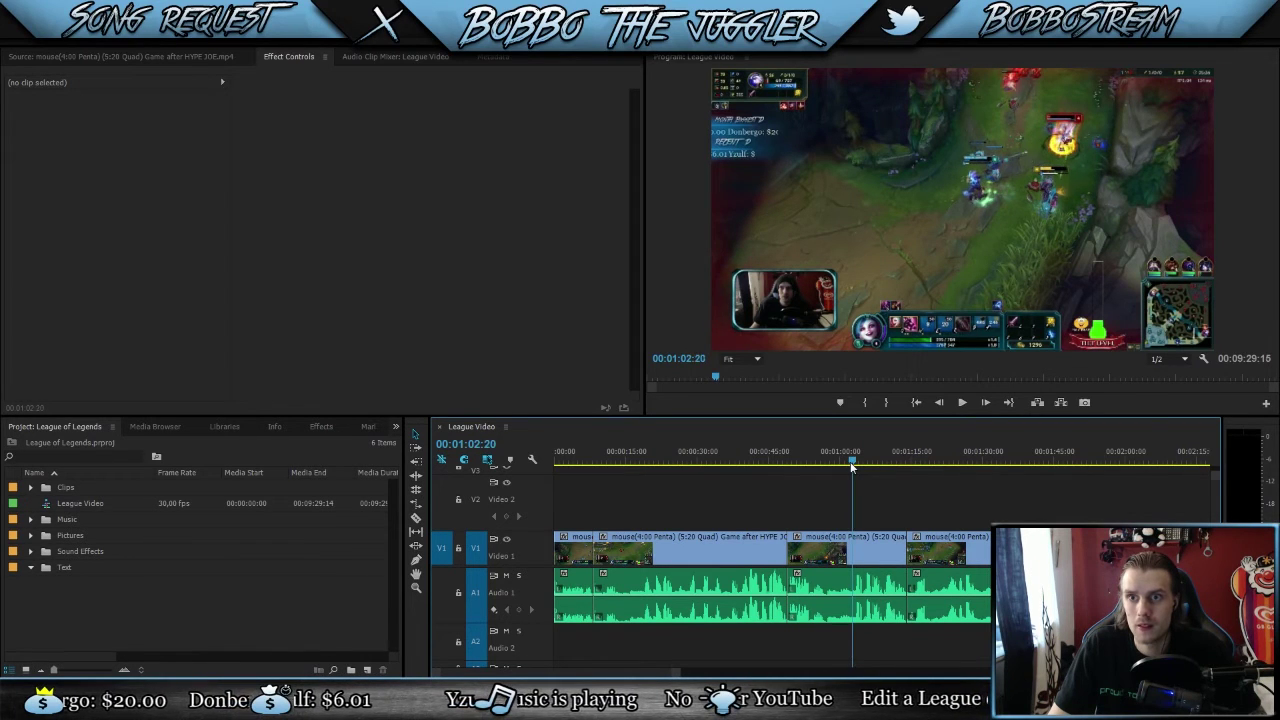
key(Right)
key(Right)
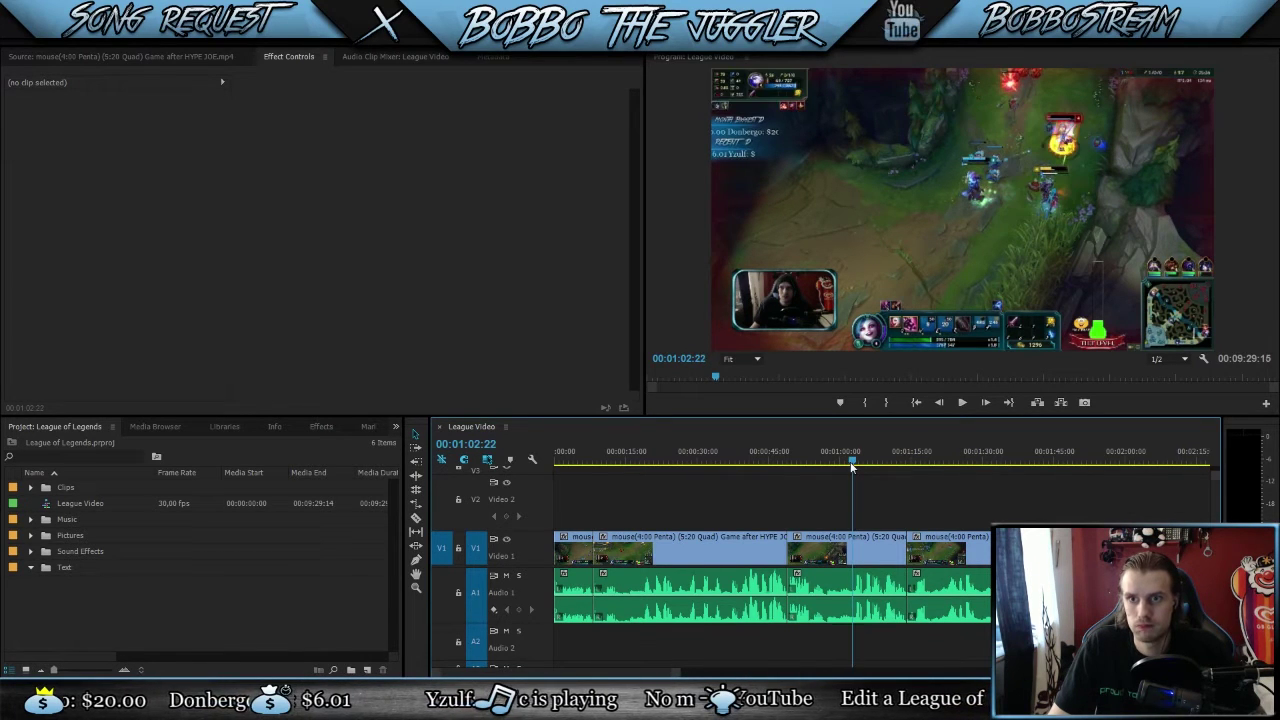
key(Right)
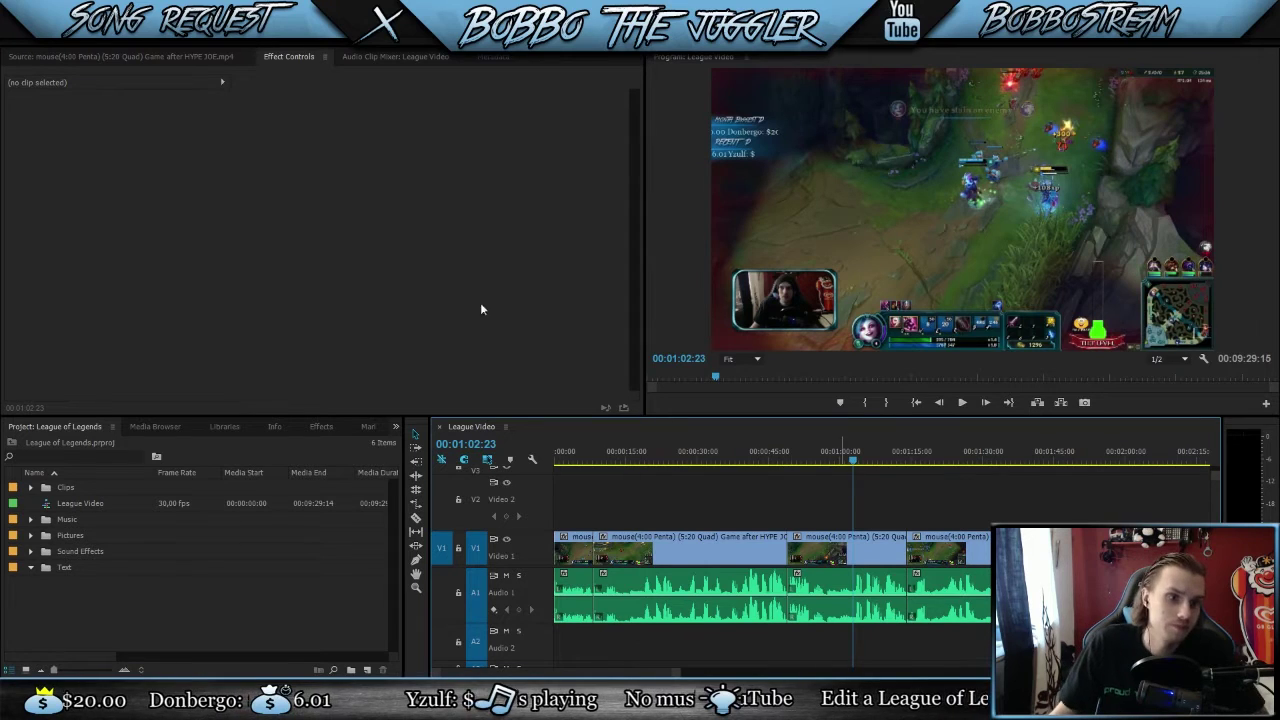
Step: Add the sound effect CM139_FX11.wav from the Sound Effects bin to Audio 2 at 00:01:02:23 and collapse the bin
click(31, 551)
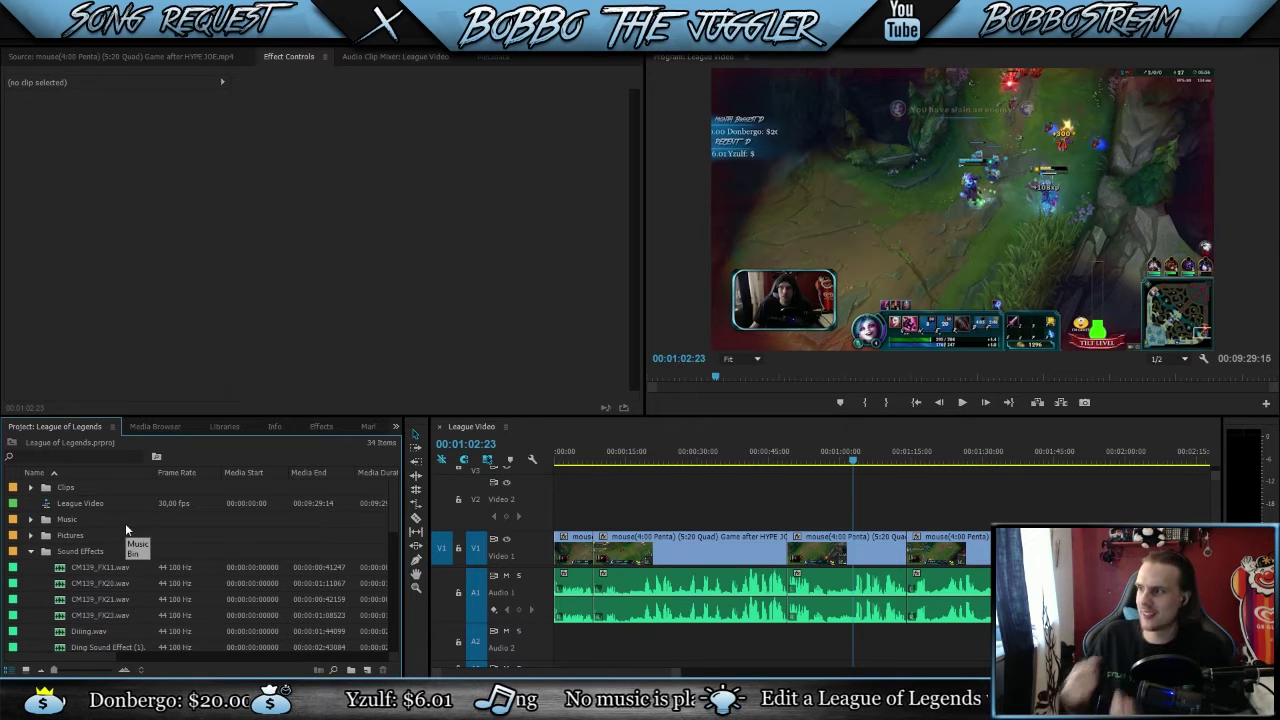
click(62, 567)
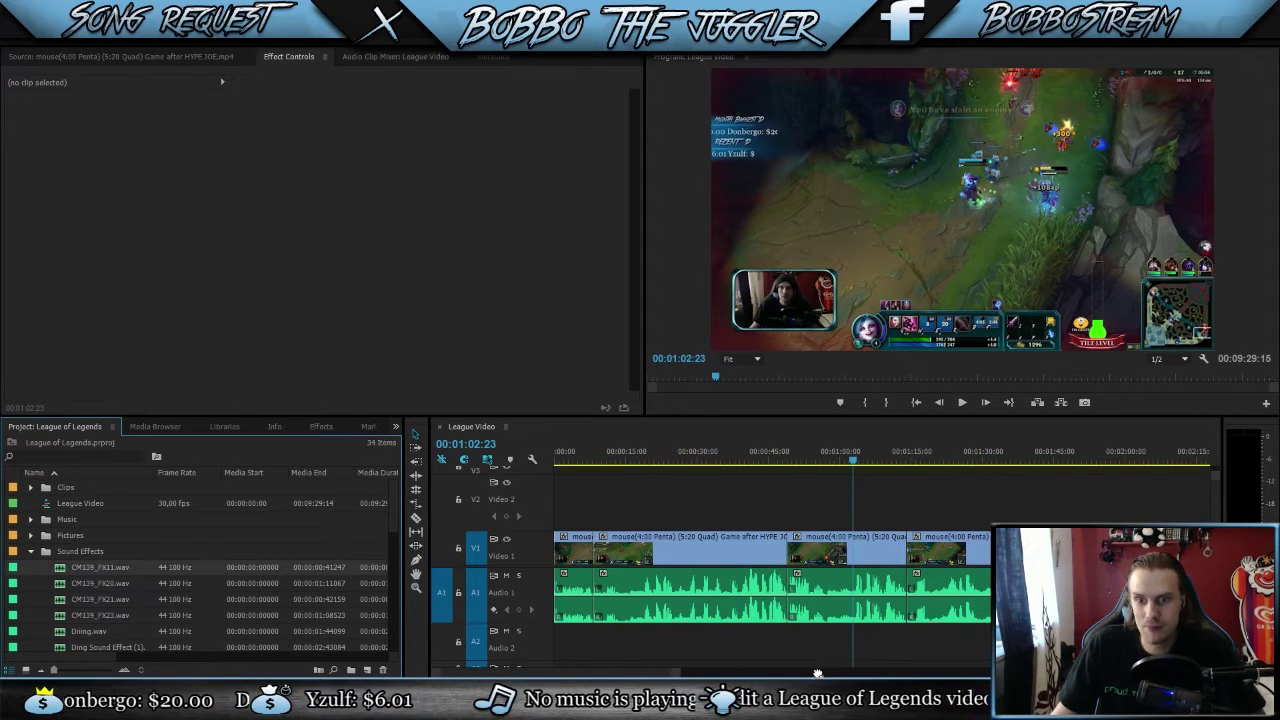
drag(817, 673, 853, 645)
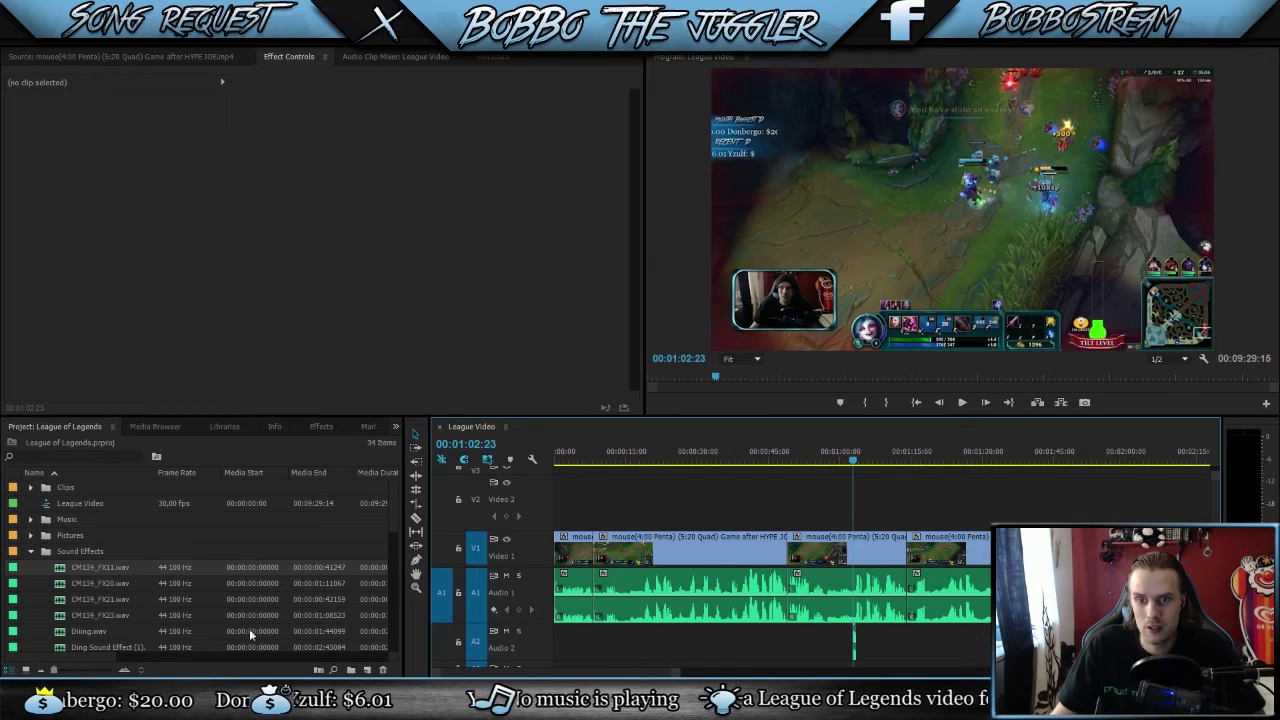
click(84, 628)
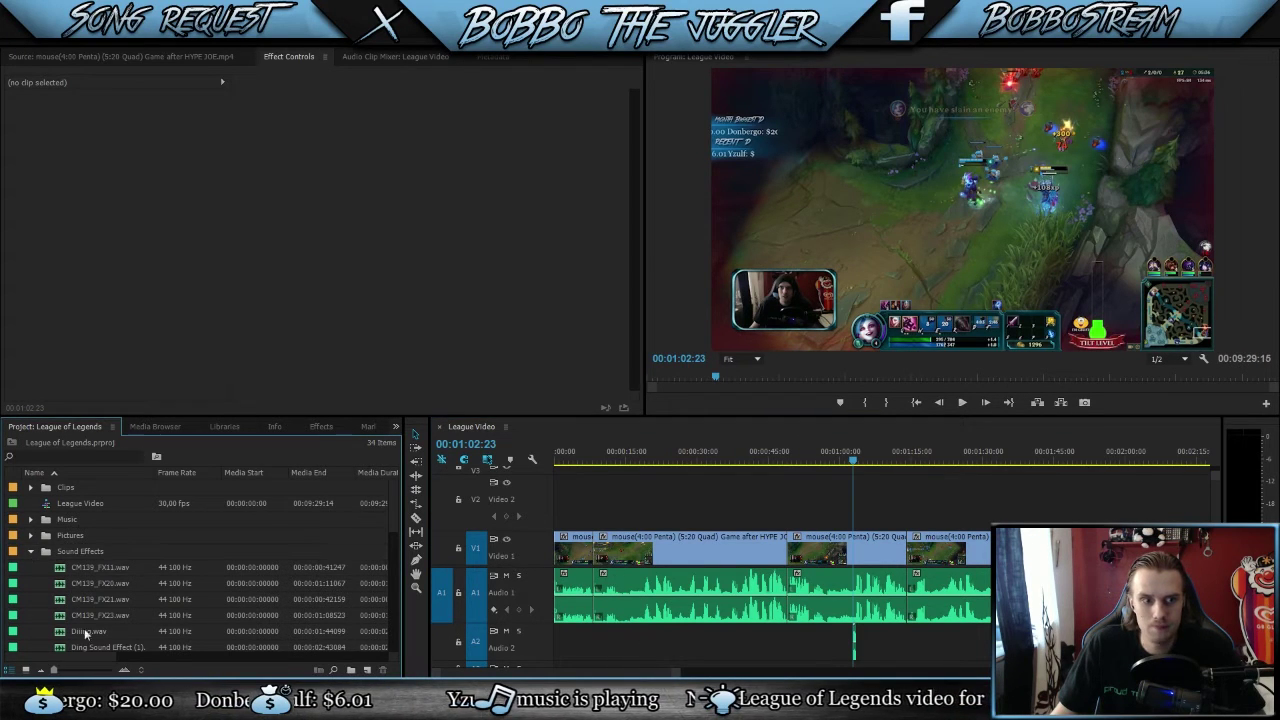
click(31, 551)
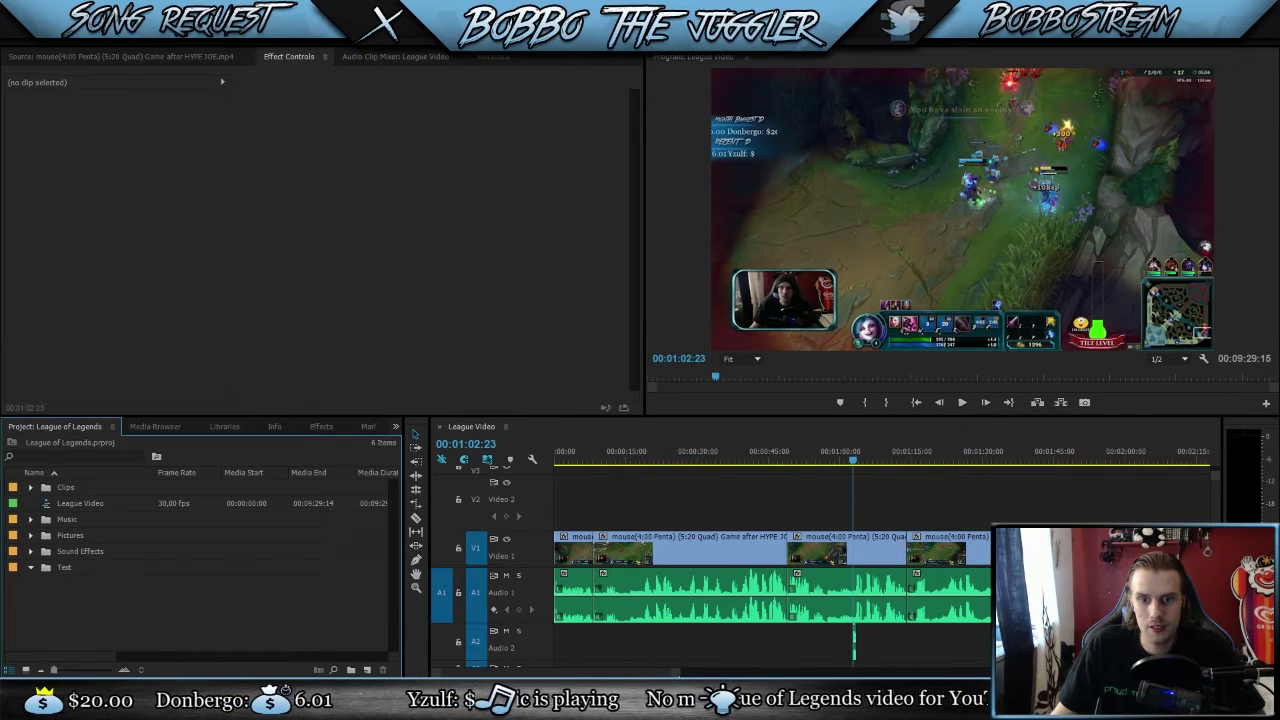
Step: Play the sequence from 00:00:58:23 to 00:01:05:24 to check the sound effect on the kill
drag(680, 672, 638, 674)
click(839, 462)
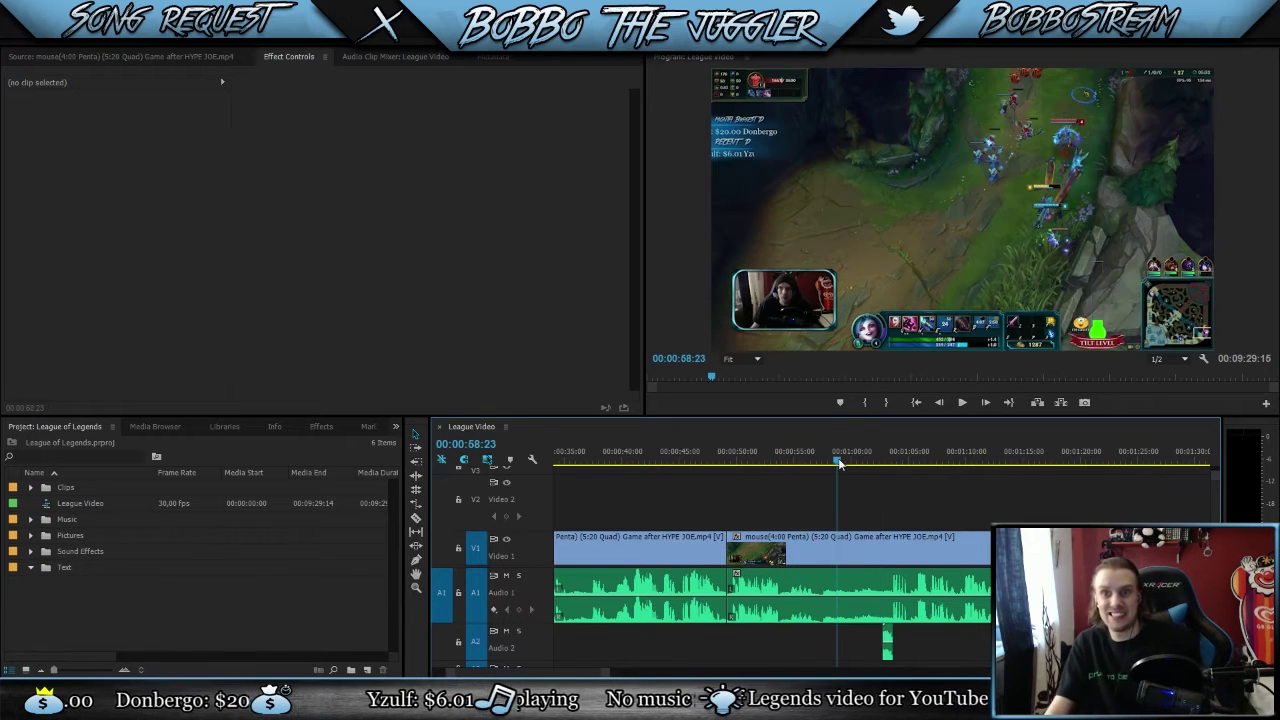
key(space)
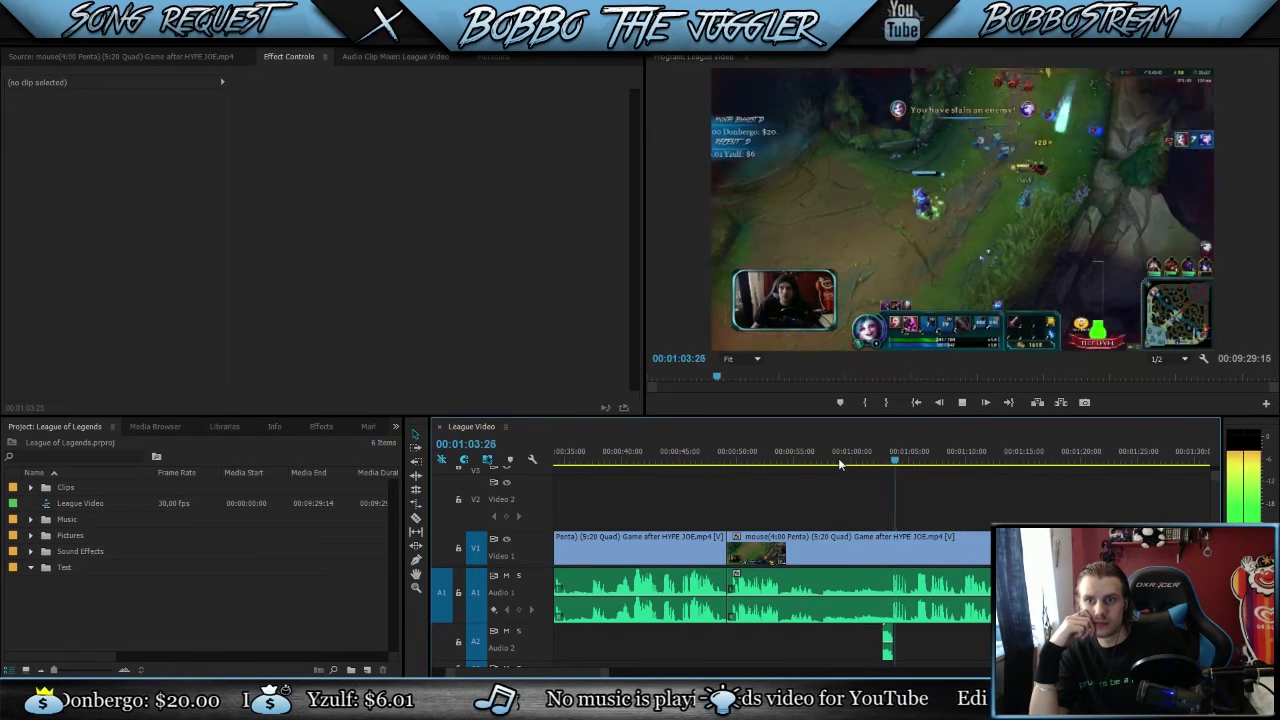
key(space)
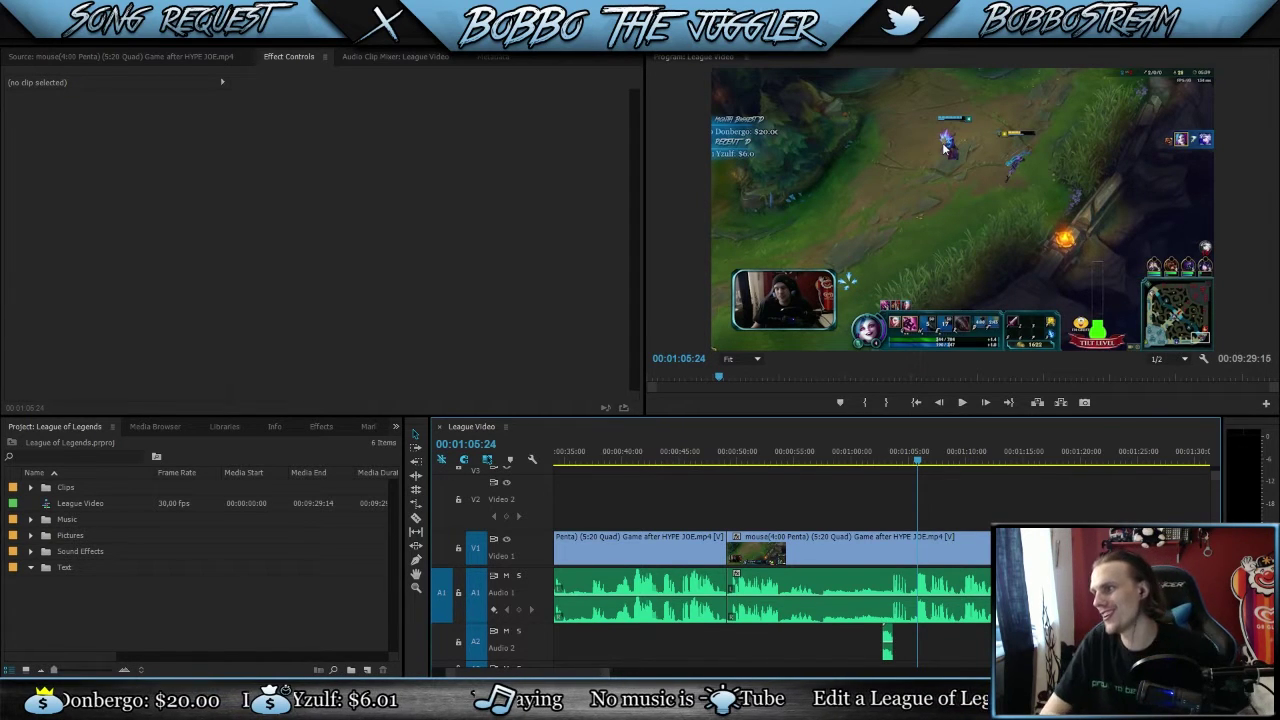
Step: Place pogchamp.png from the Pictures bin on Video 2 at 00:01:05:24 and close the bin window
double_click(45, 541)
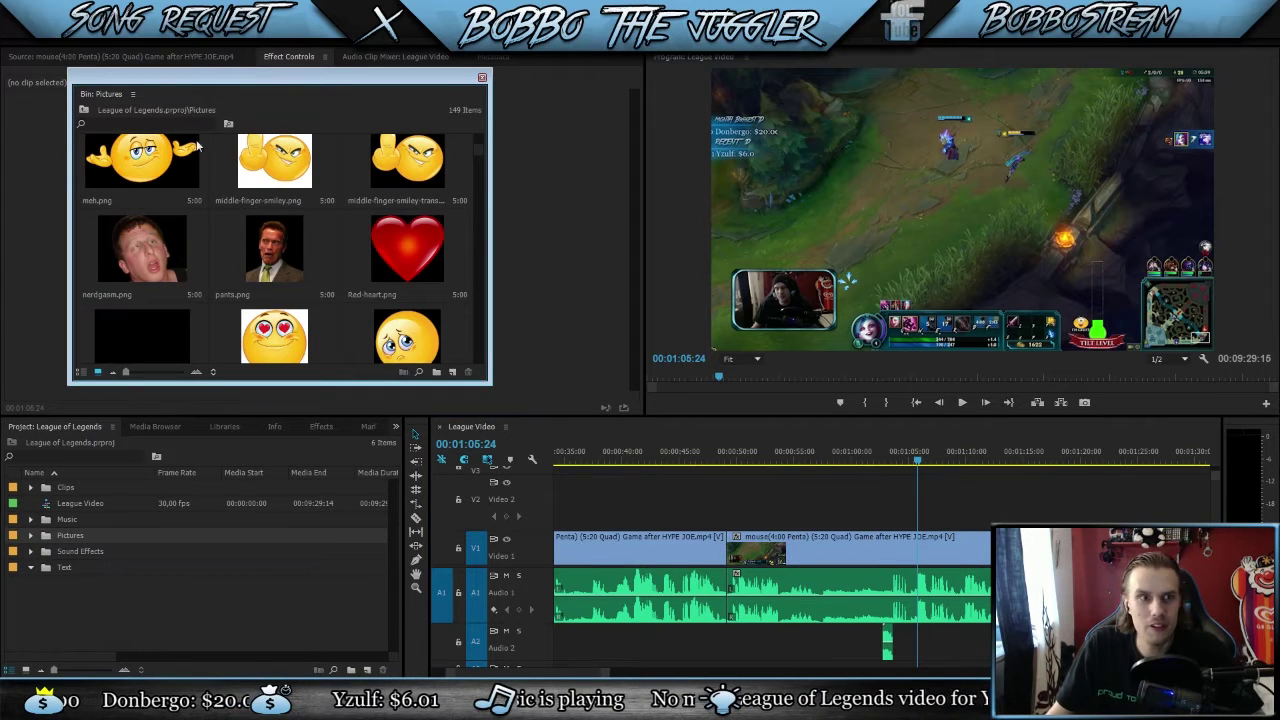
drag(483, 155, 476, 370)
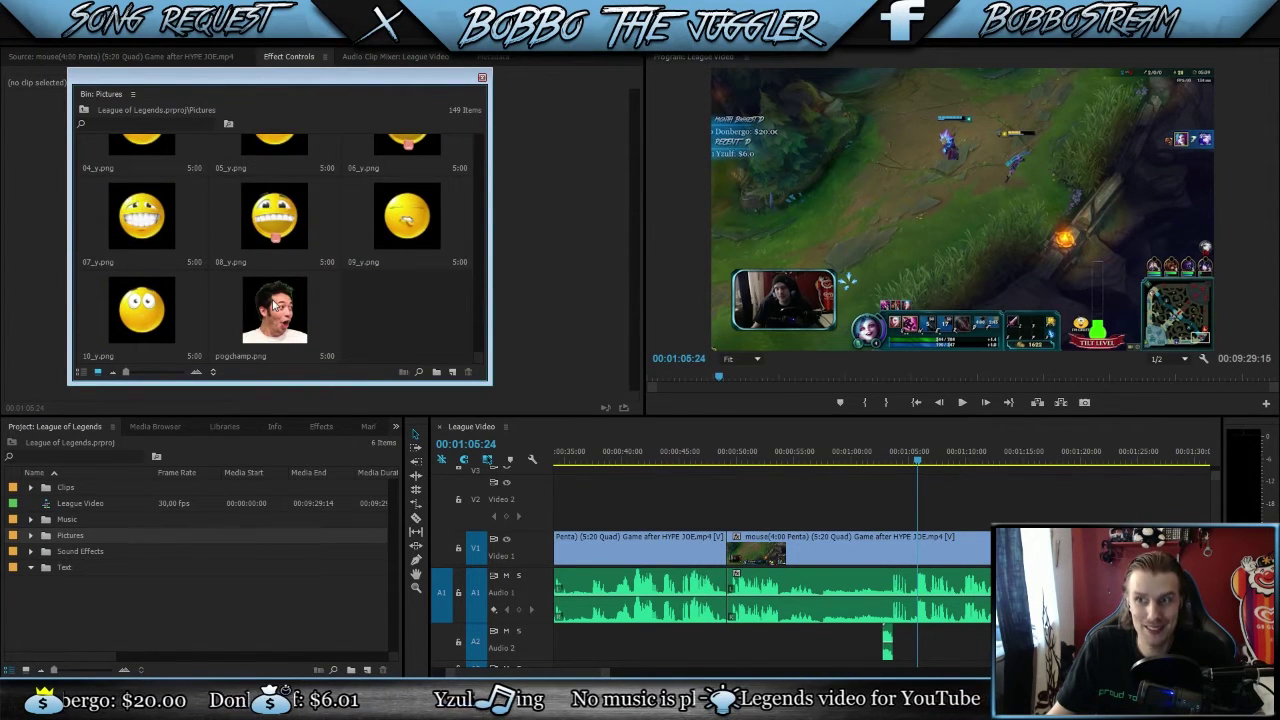
drag(266, 309, 921, 502)
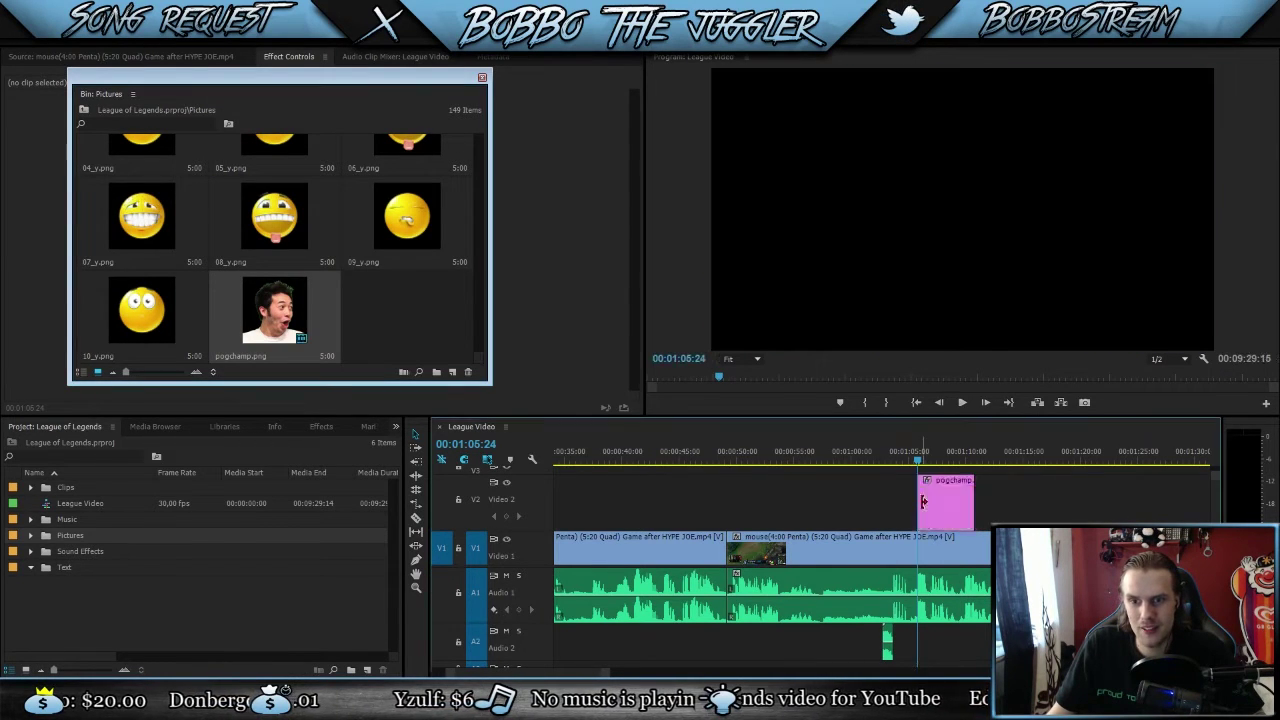
click(481, 79)
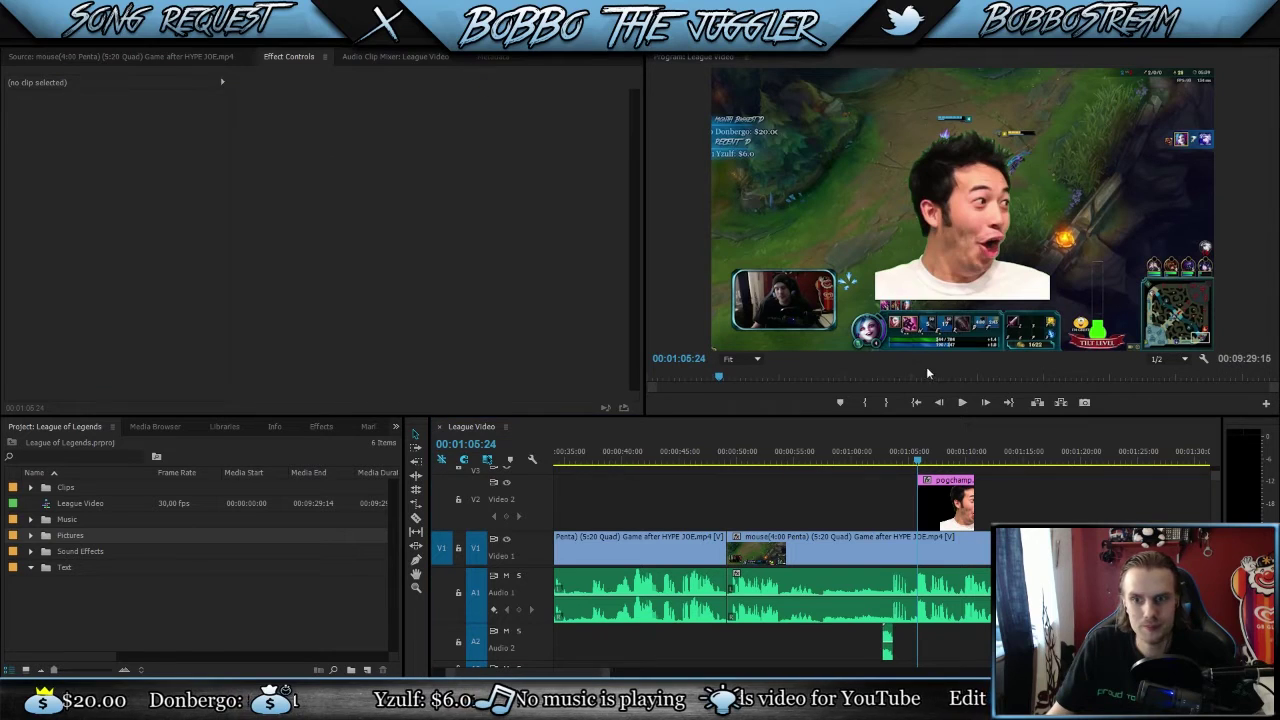
Step: Play on to 00:01:06:19 and trim the end of the pogchamp.png clip to that frame
click(962, 402)
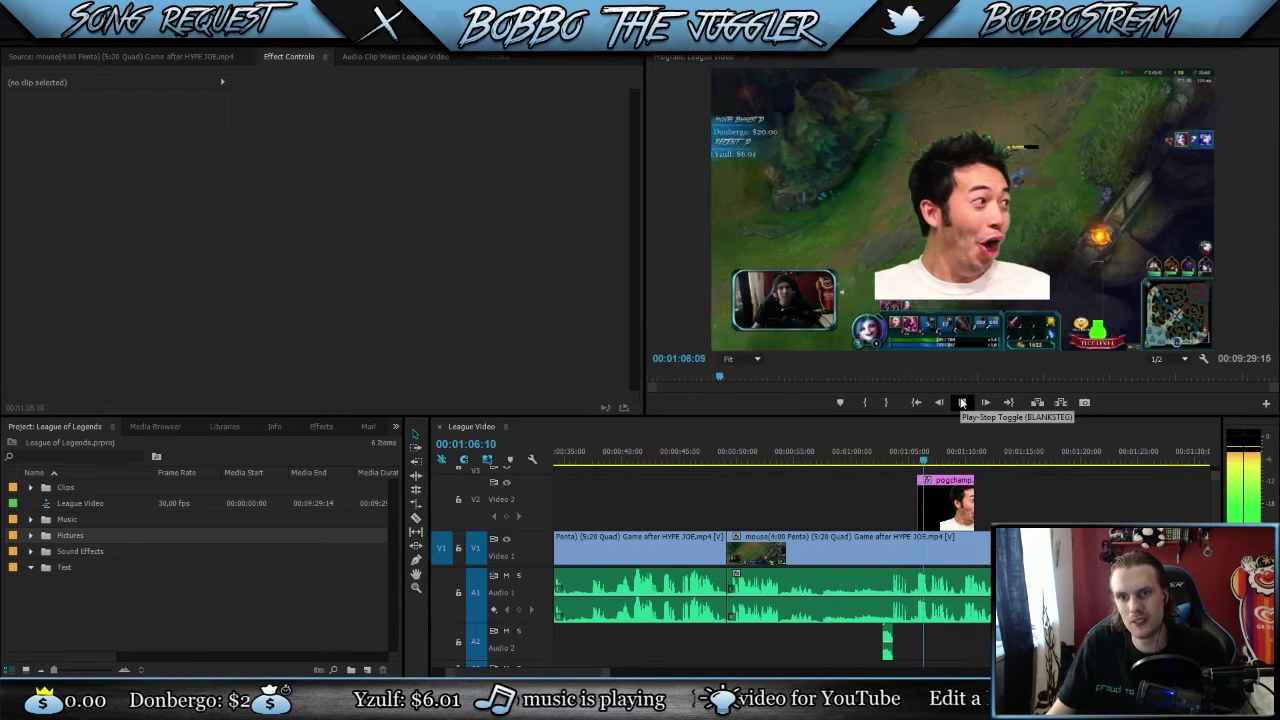
click(962, 402)
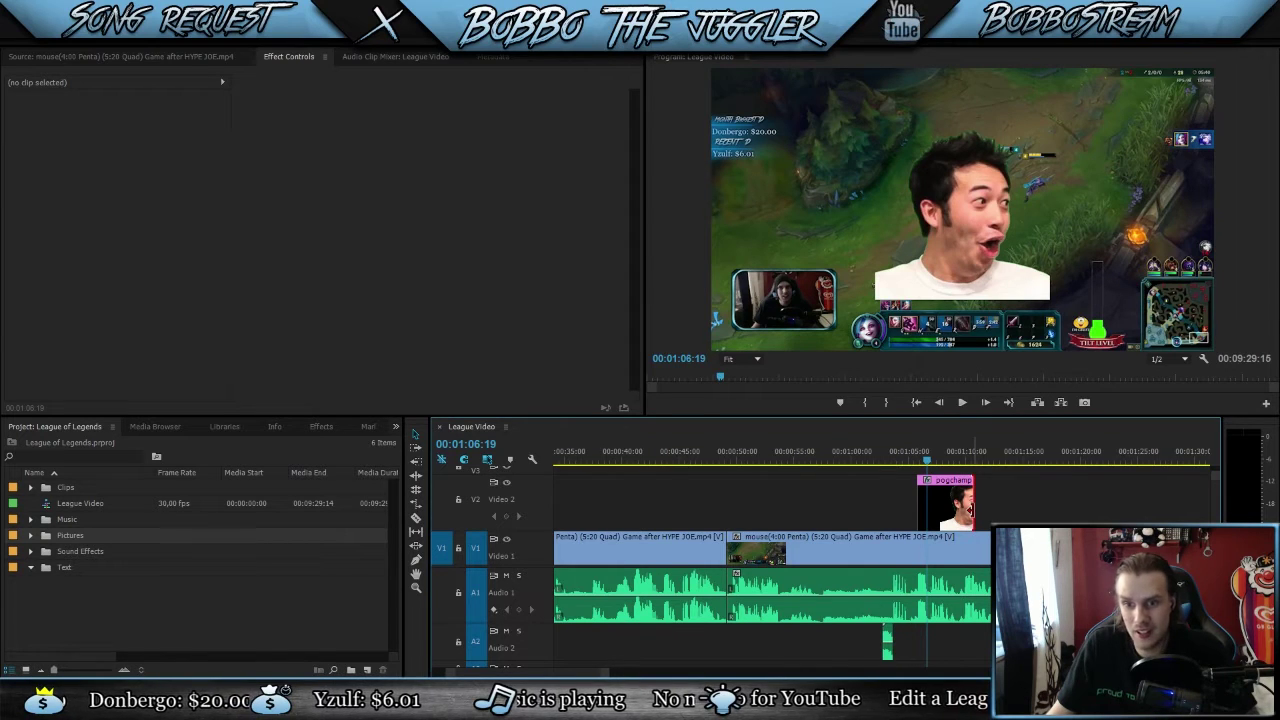
drag(968, 508, 930, 507)
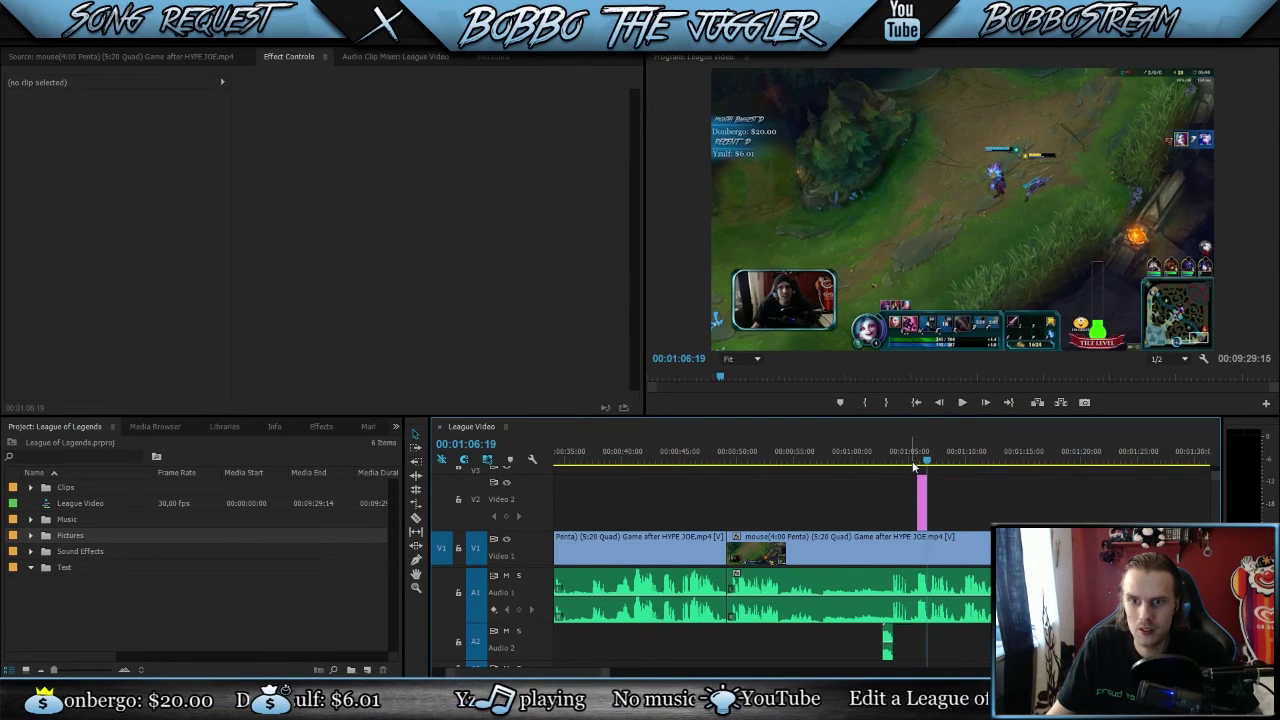
Step: Move the pogchamp.png picture down to position about 664, 490, resting on the lower edge of the frame, and deselect the clip
click(922, 464)
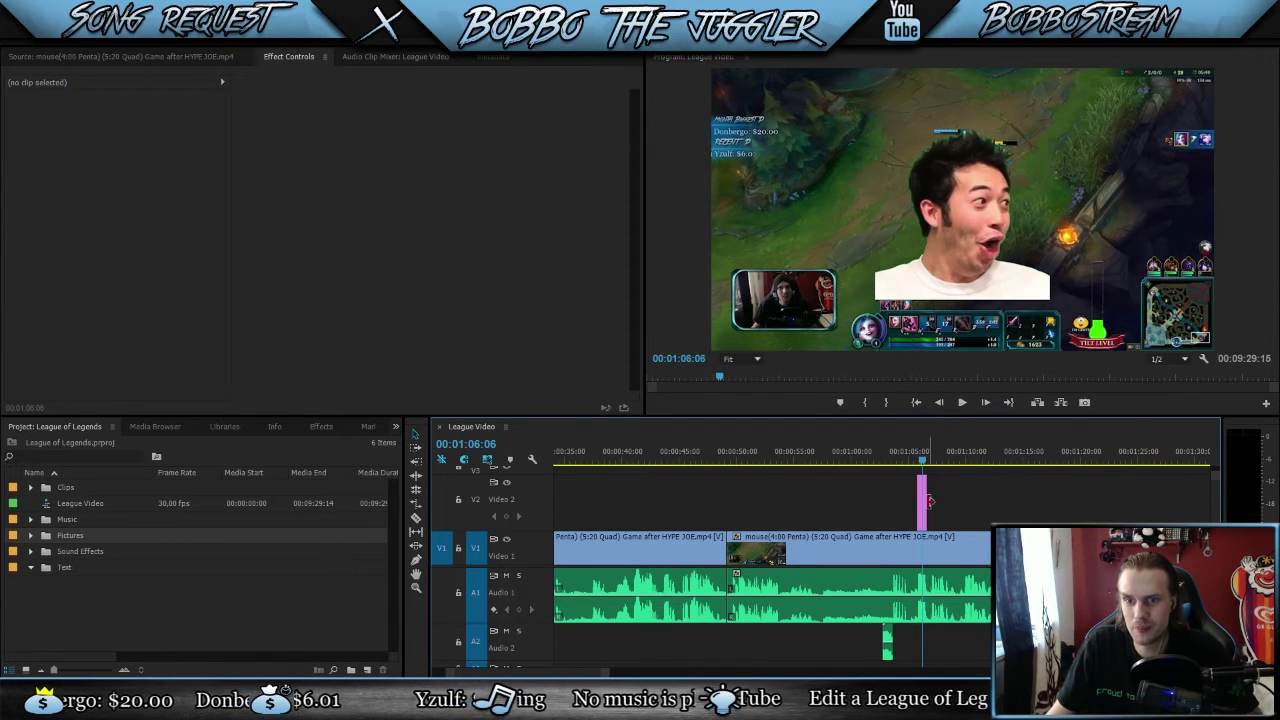
drag(621, 674, 549, 673)
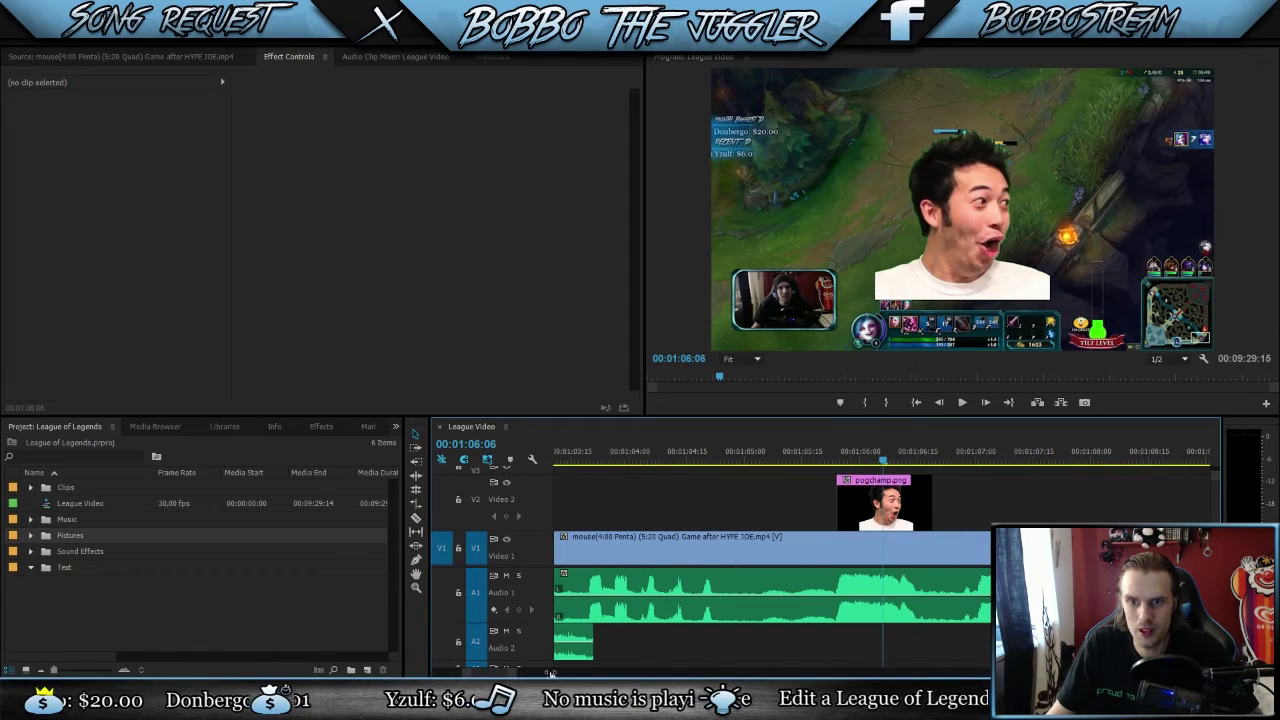
click(851, 516)
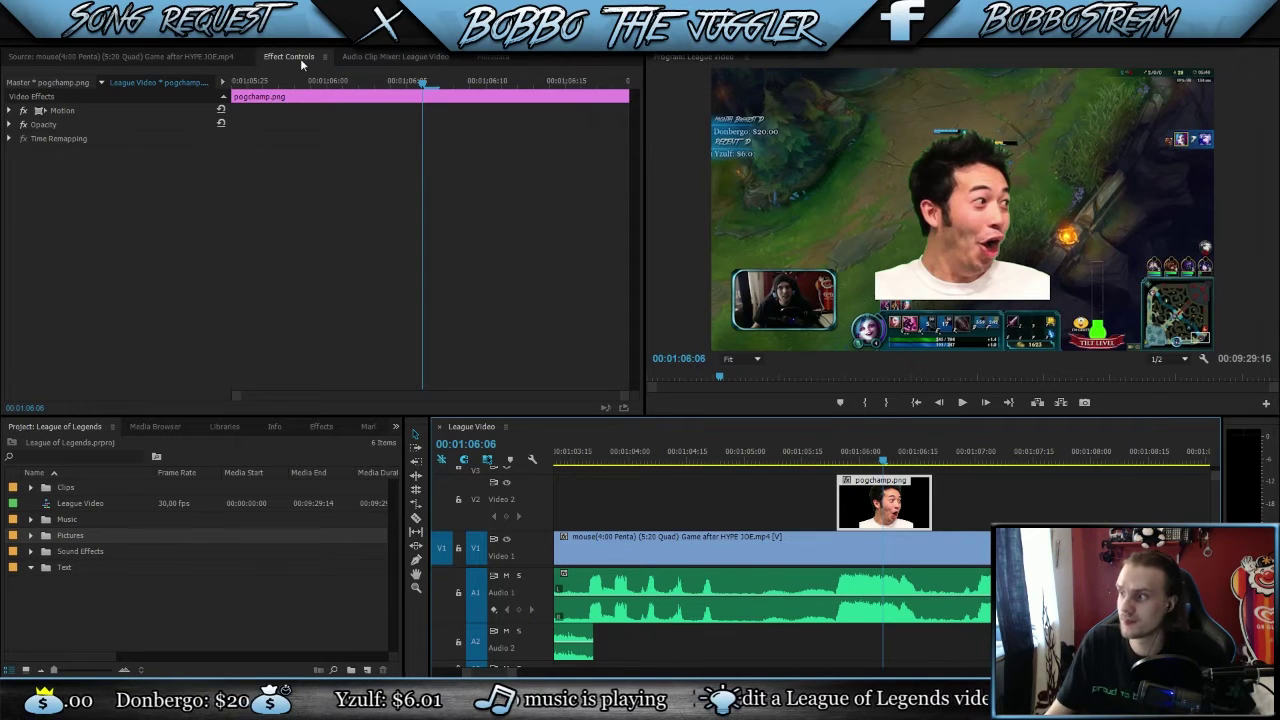
click(40, 113)
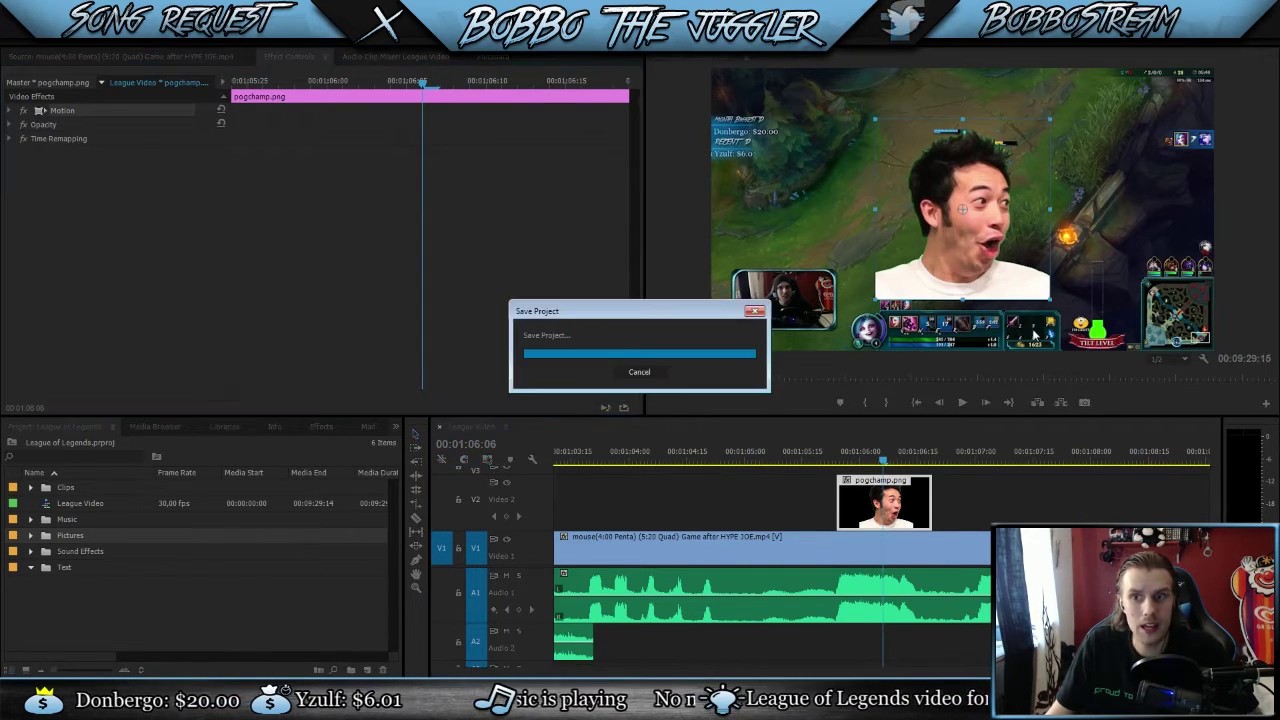
drag(949, 276, 960, 323)
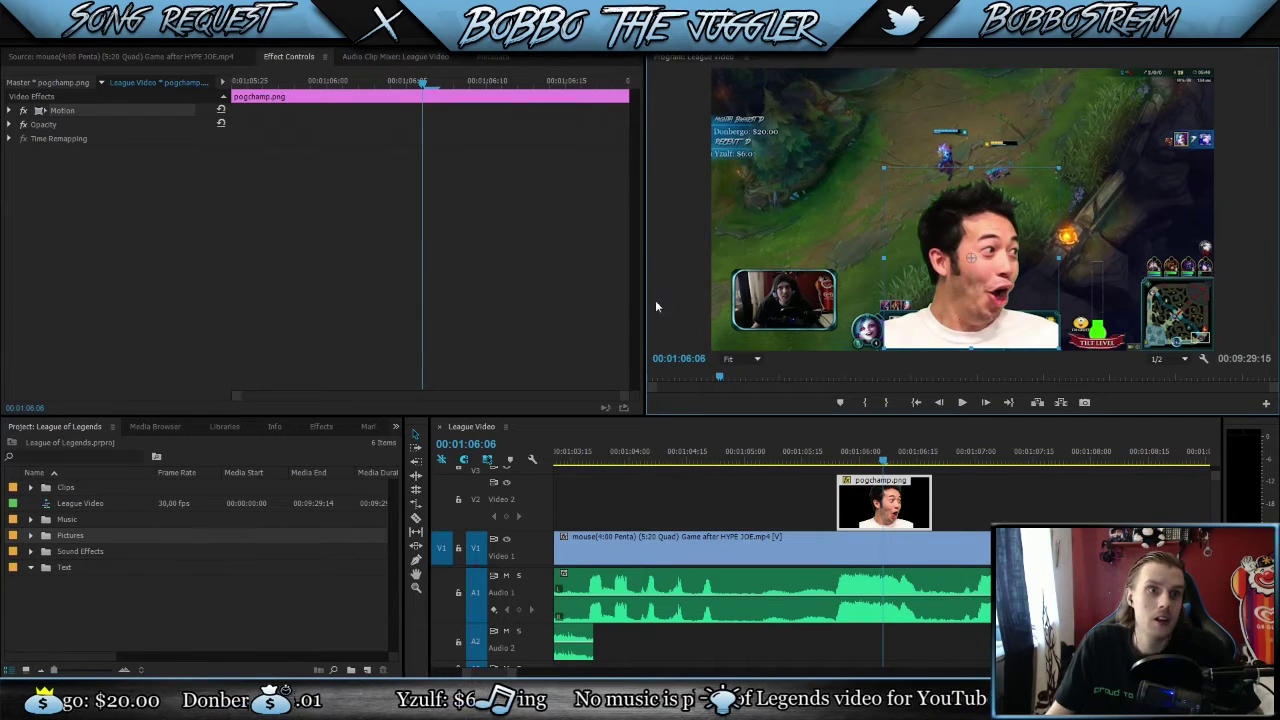
click(10, 111)
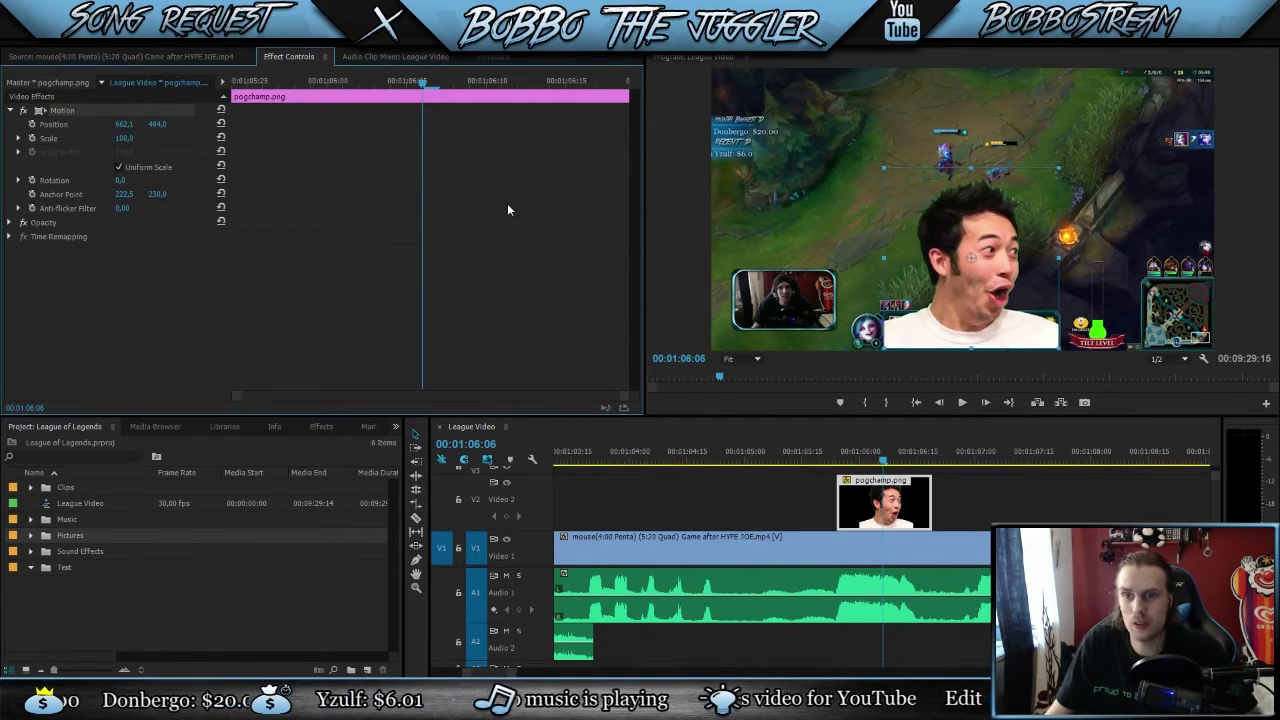
drag(944, 310, 951, 319)
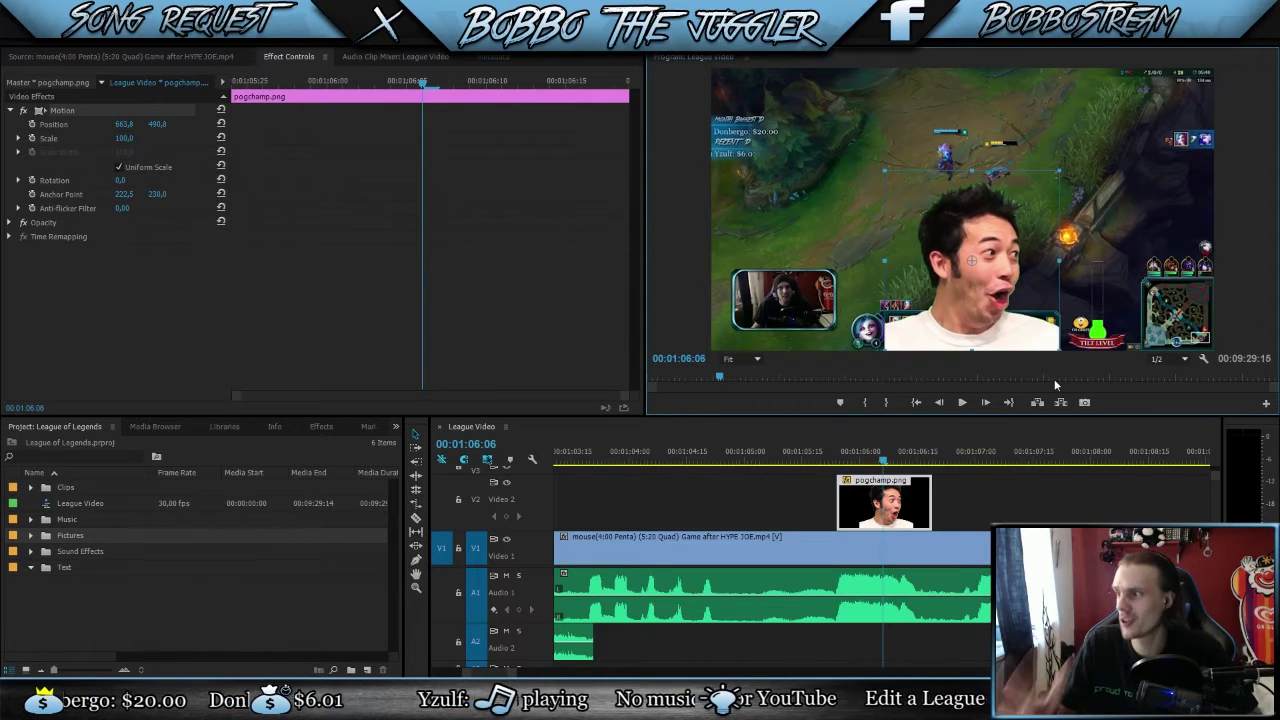
click(1097, 511)
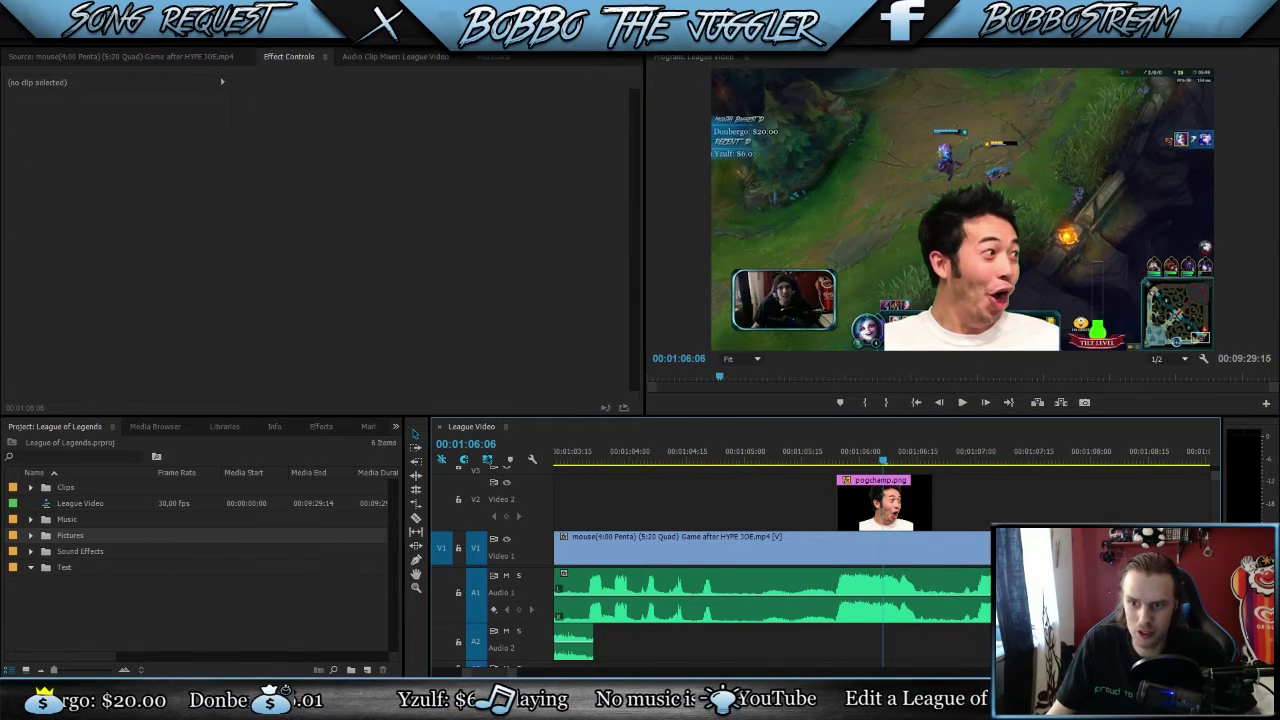
Step: Play the pogchamp.png overlay from 00:01:05:24 to just past its end and return the playhead to 00:01:05:24
scroll(1096, 511, up, 1)
scroll(1096, 511, down, 1)
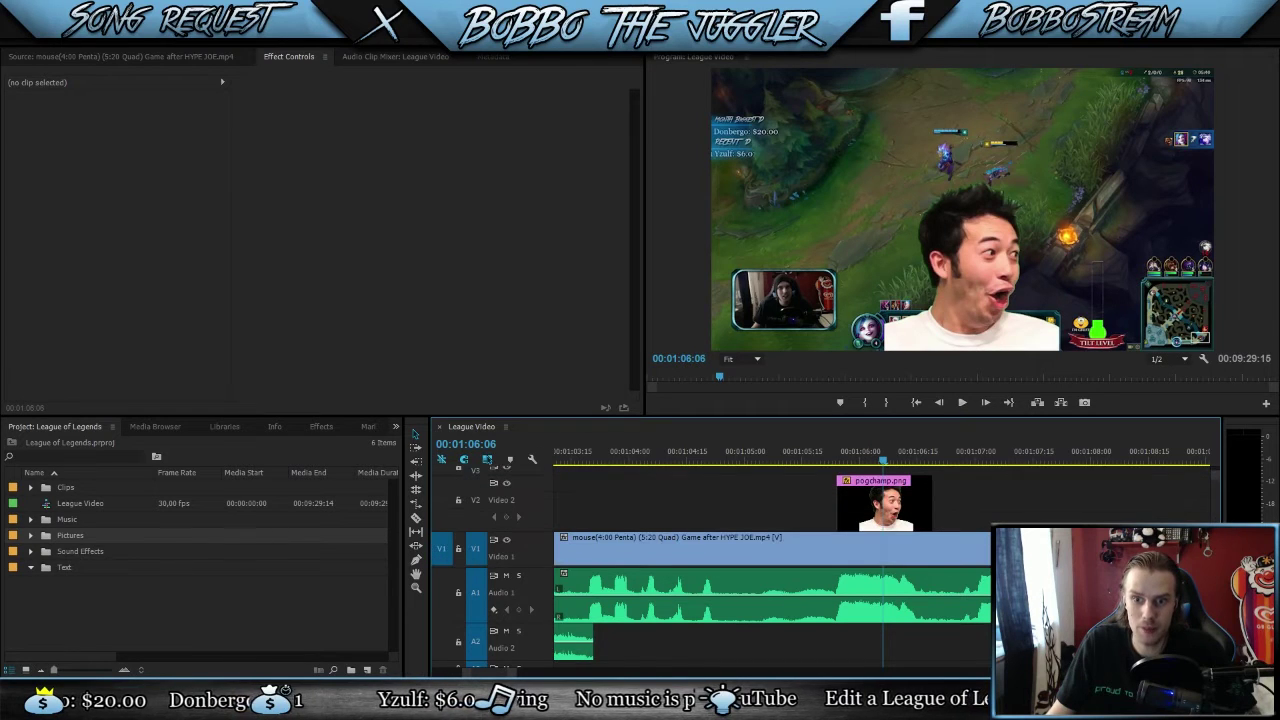
click(849, 462)
key(Left)
key(Left)
key(Left)
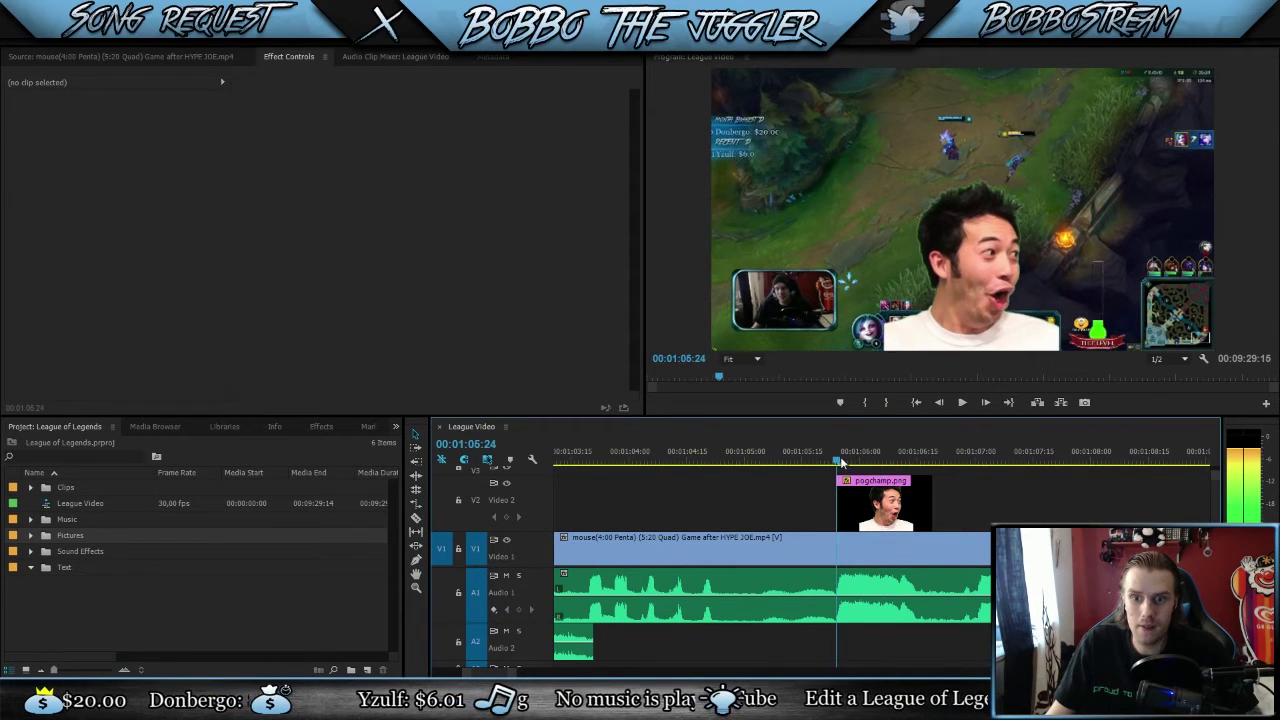
scroll(826, 496, up, 1)
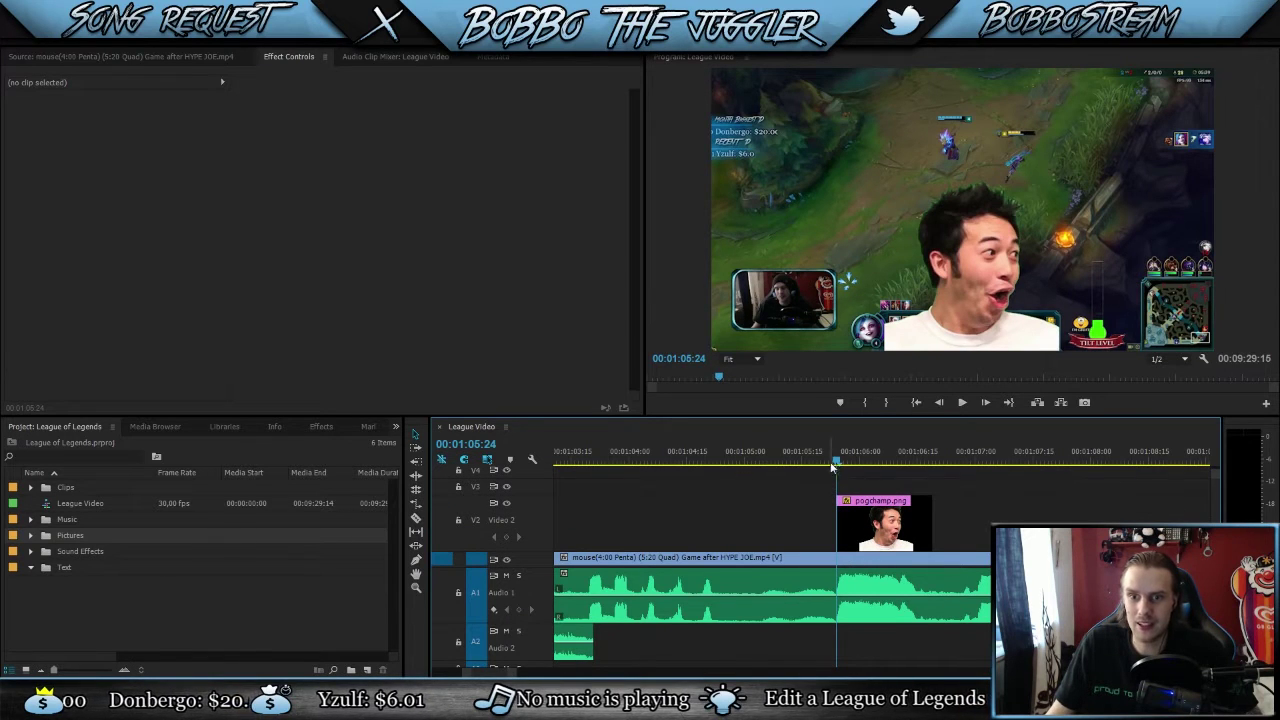
key(space)
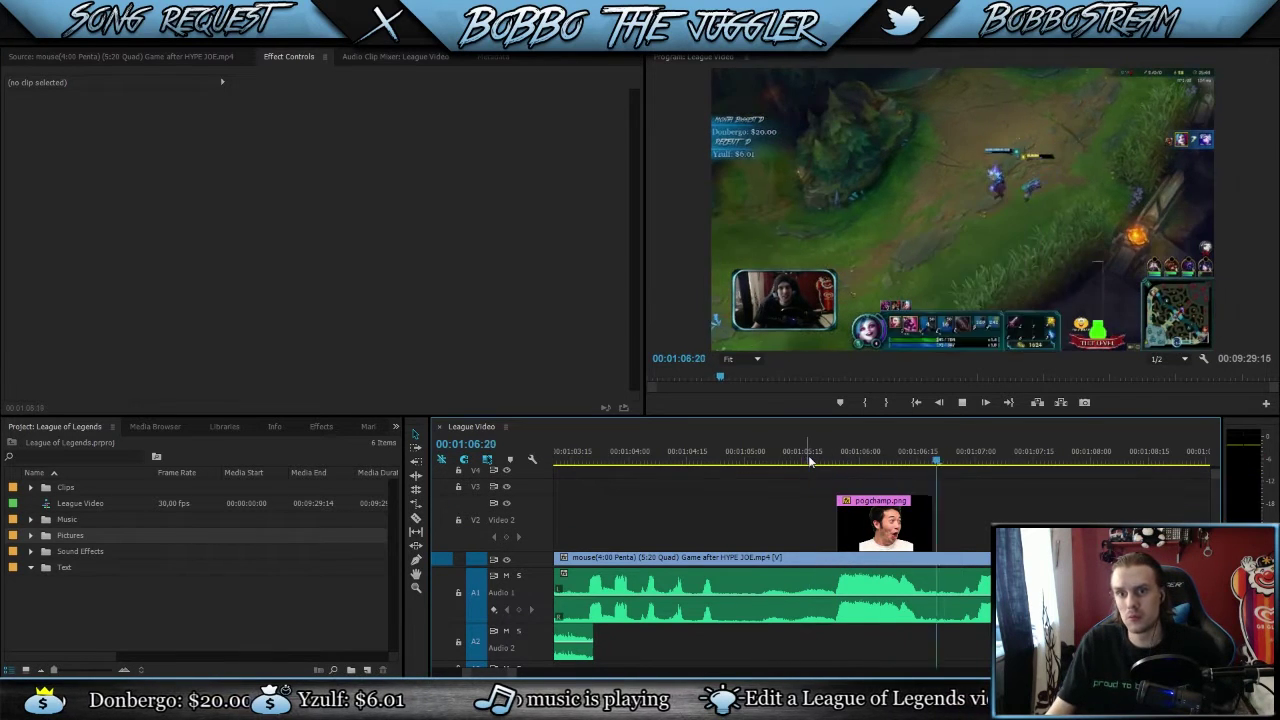
key(space)
click(840, 460)
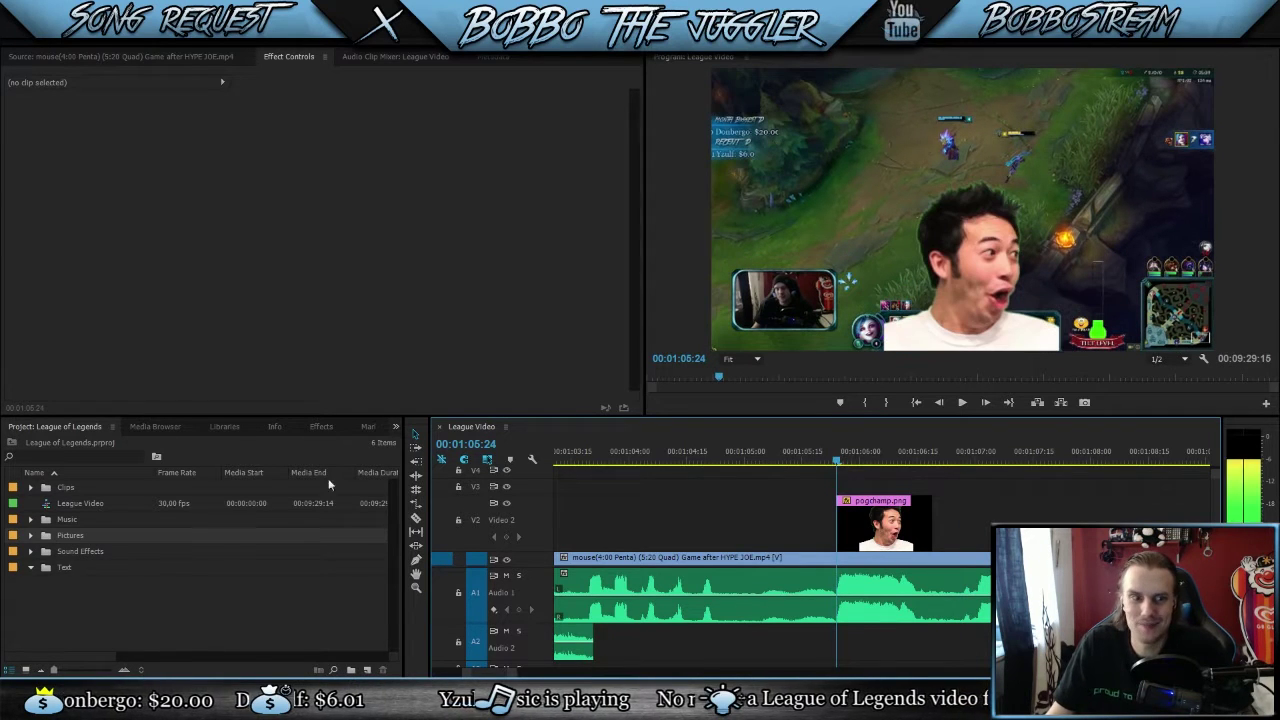
Step: Create a default still title named woooo in the Text bin, keeping the 1280 x 720 video settings
click(37, 569)
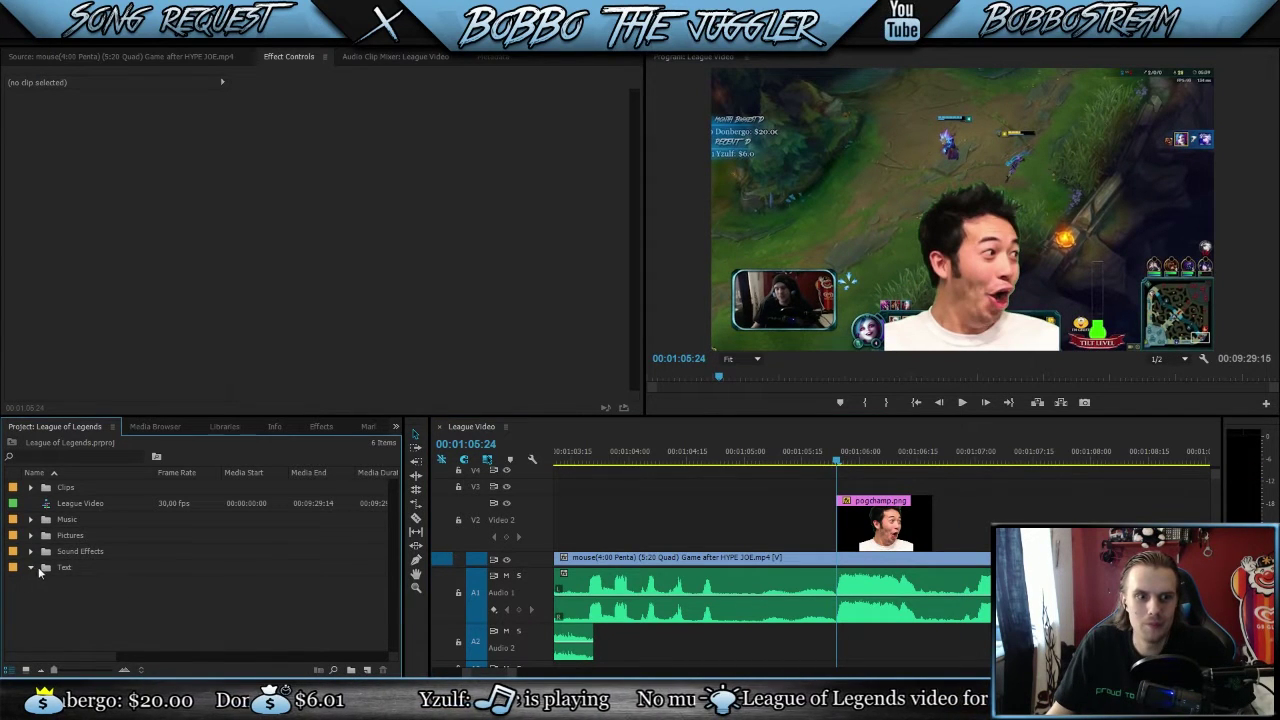
click(34, 568)
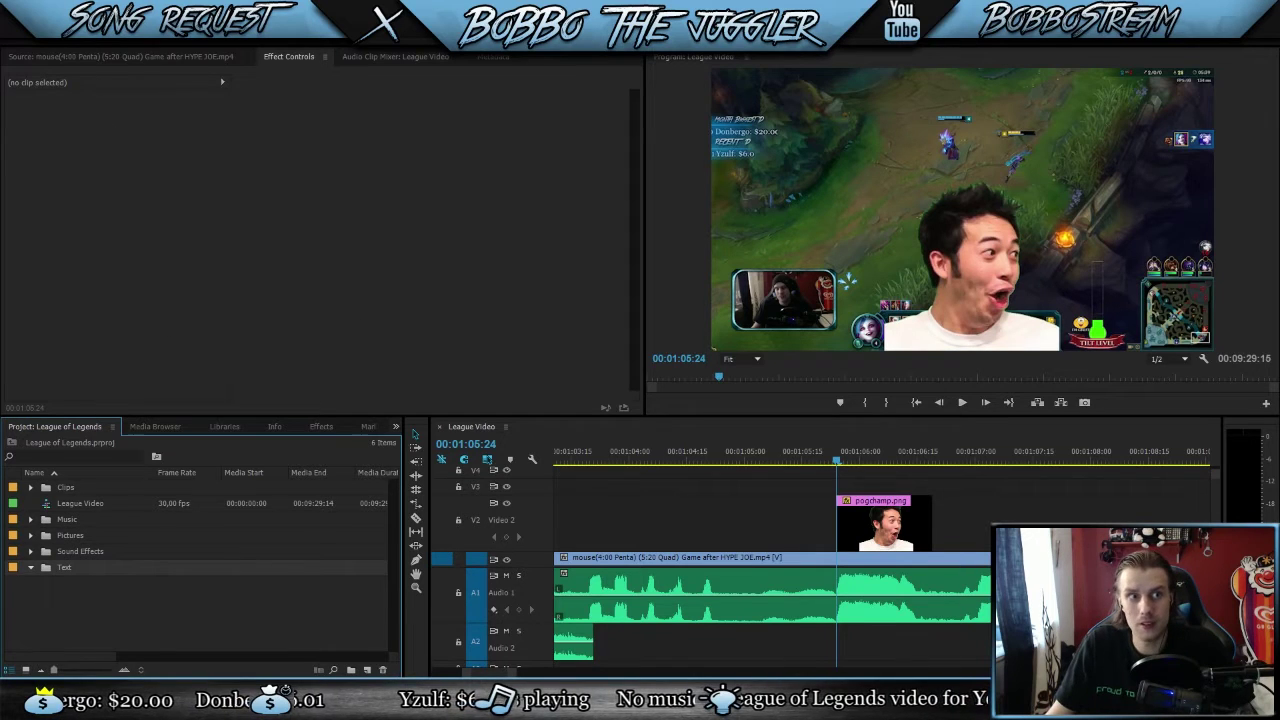
key(alt+t)
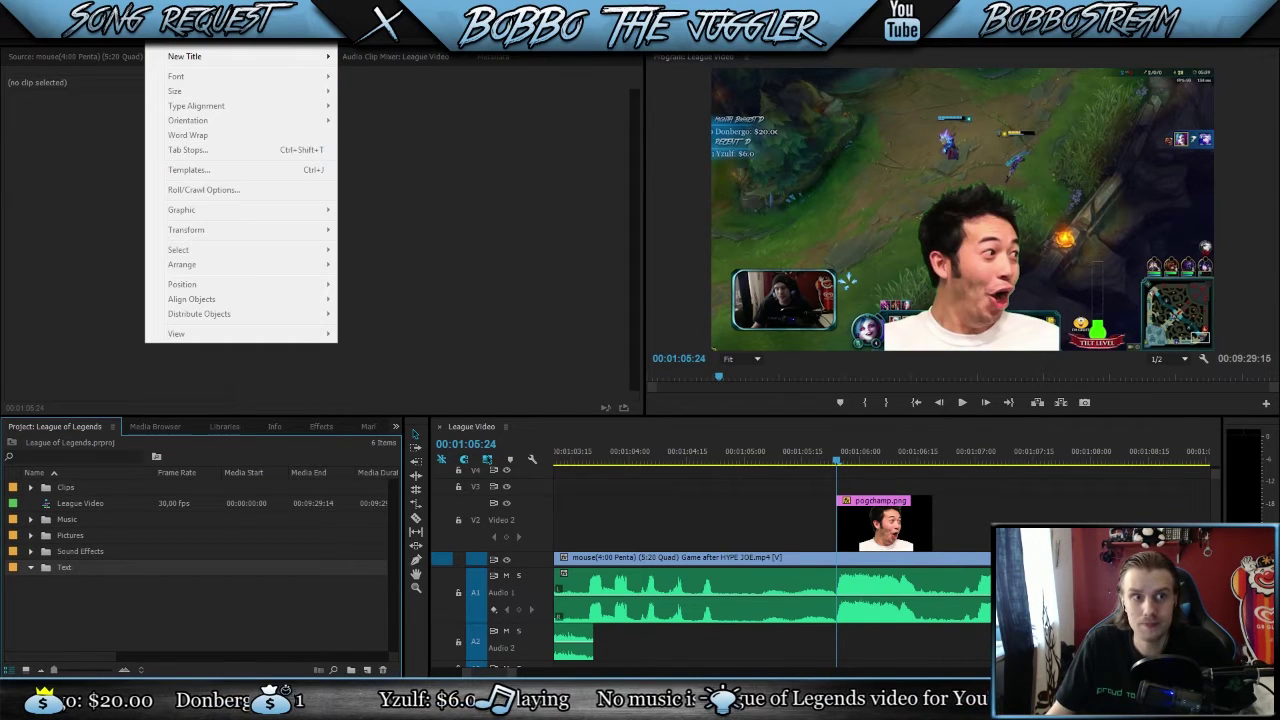
mouse_move(200, 57)
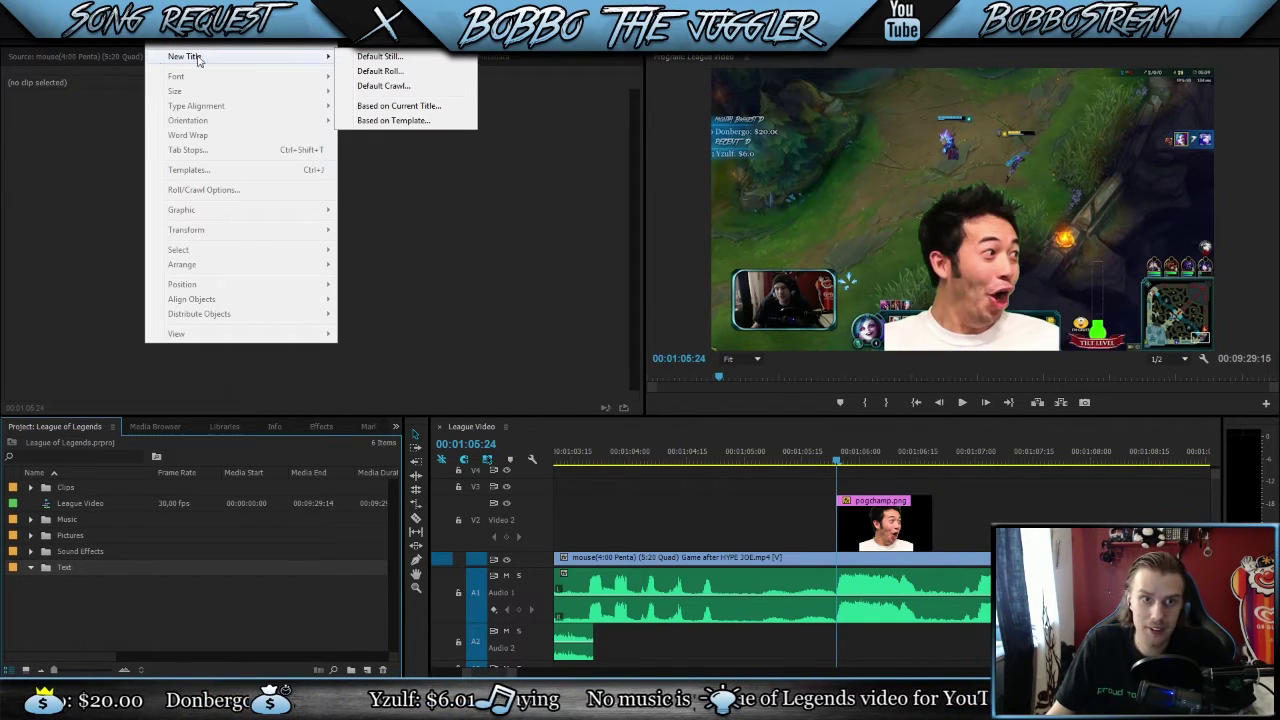
click(421, 57)
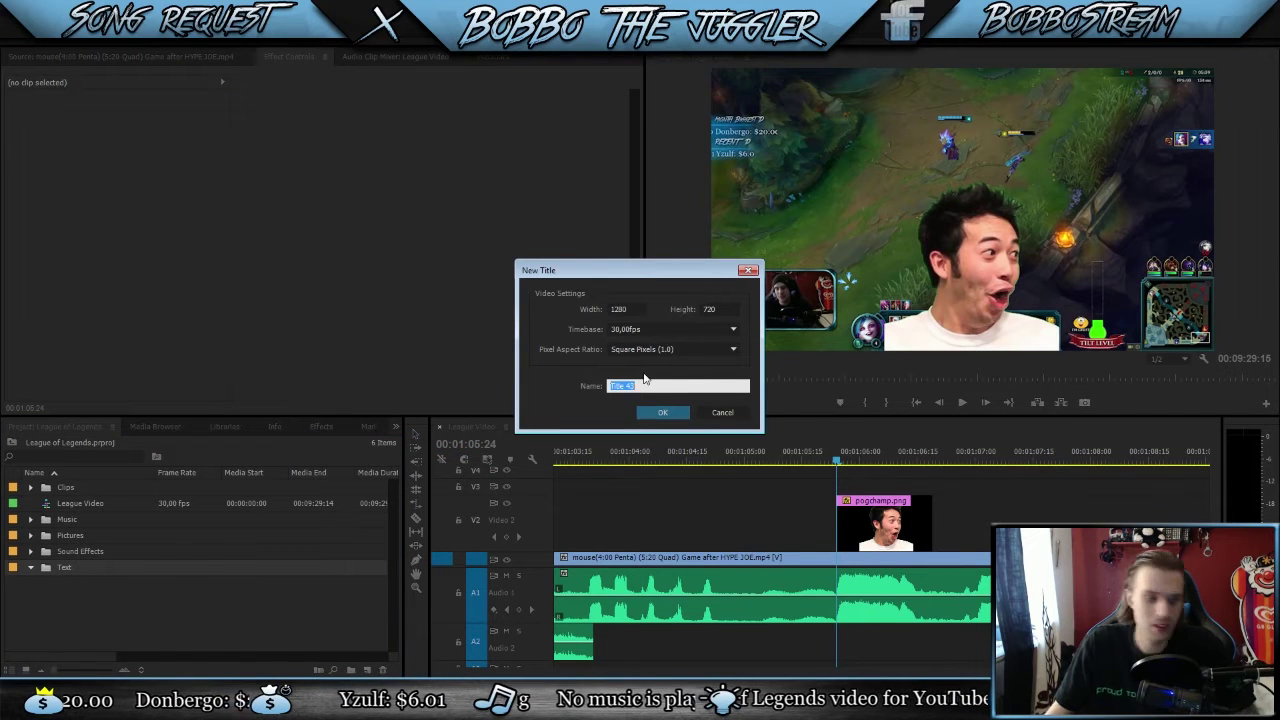
text(woooo)
key(Return)
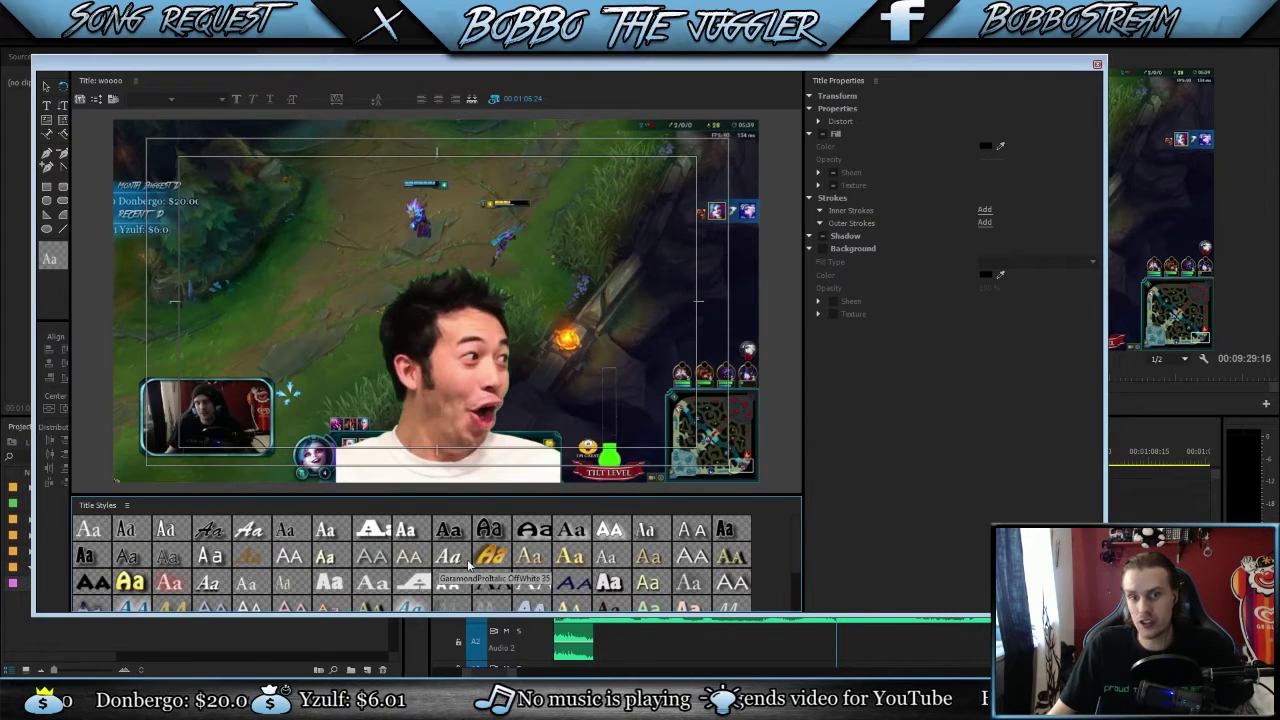
Step: Add the text WHOOOOO! above the pogchamp face in the white Poplar Std Black outlined style, with font size 103.8
click(600, 578)
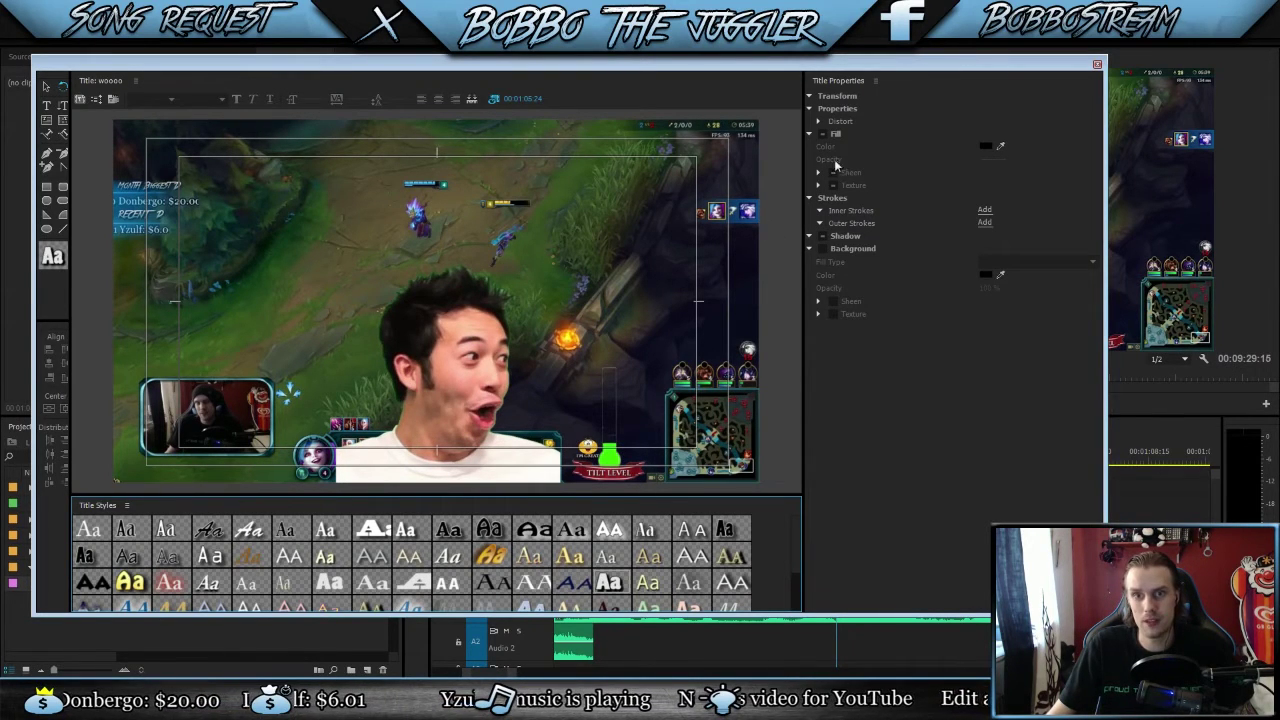
key(t)
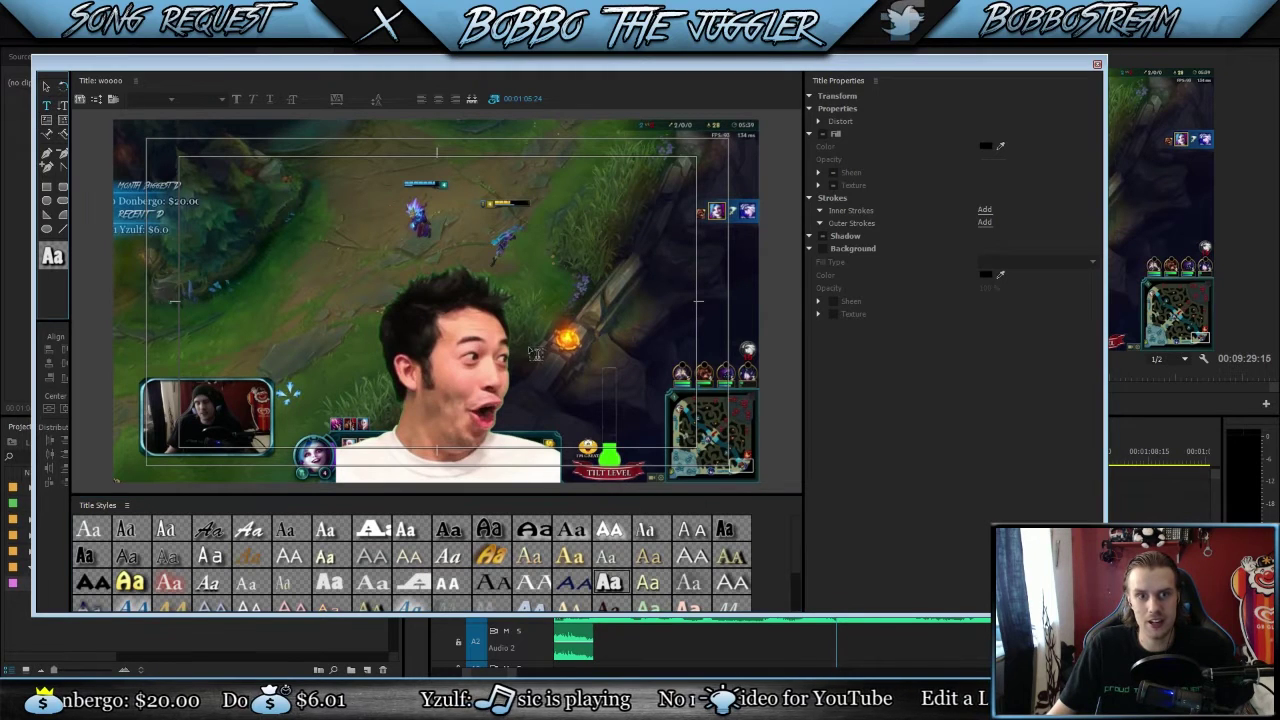
click(411, 272)
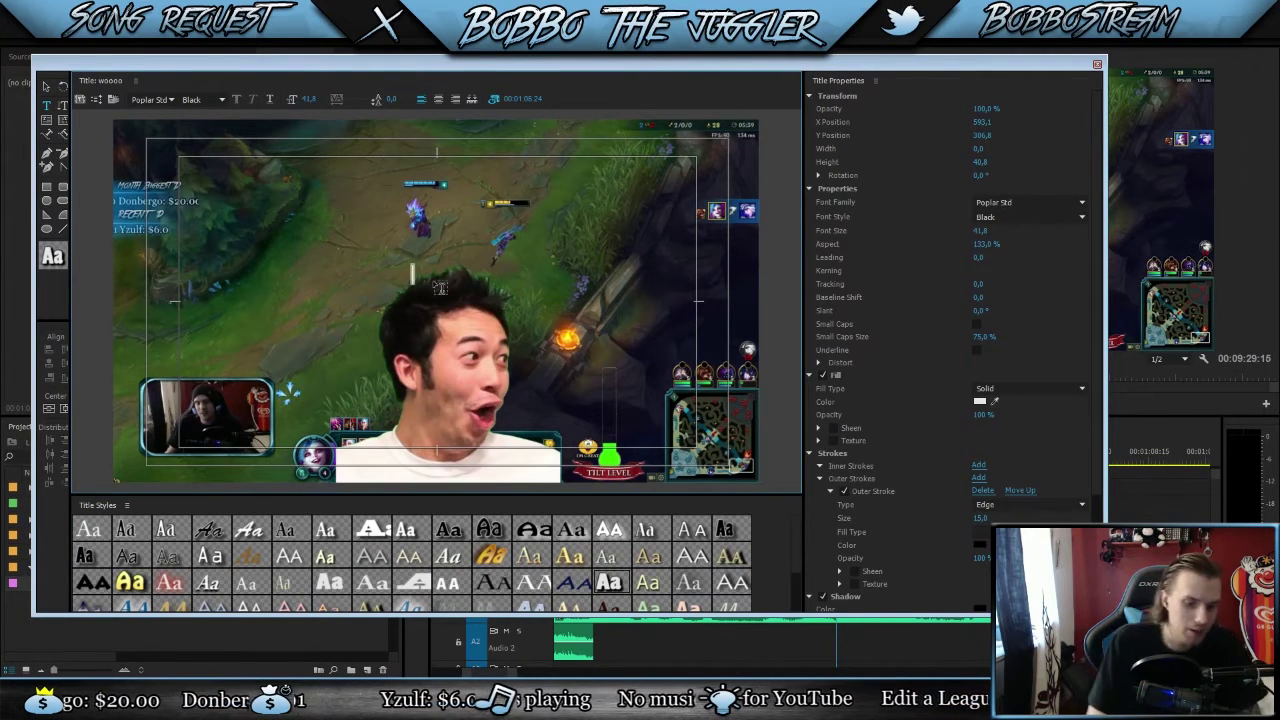
text(WHOOOOO!)
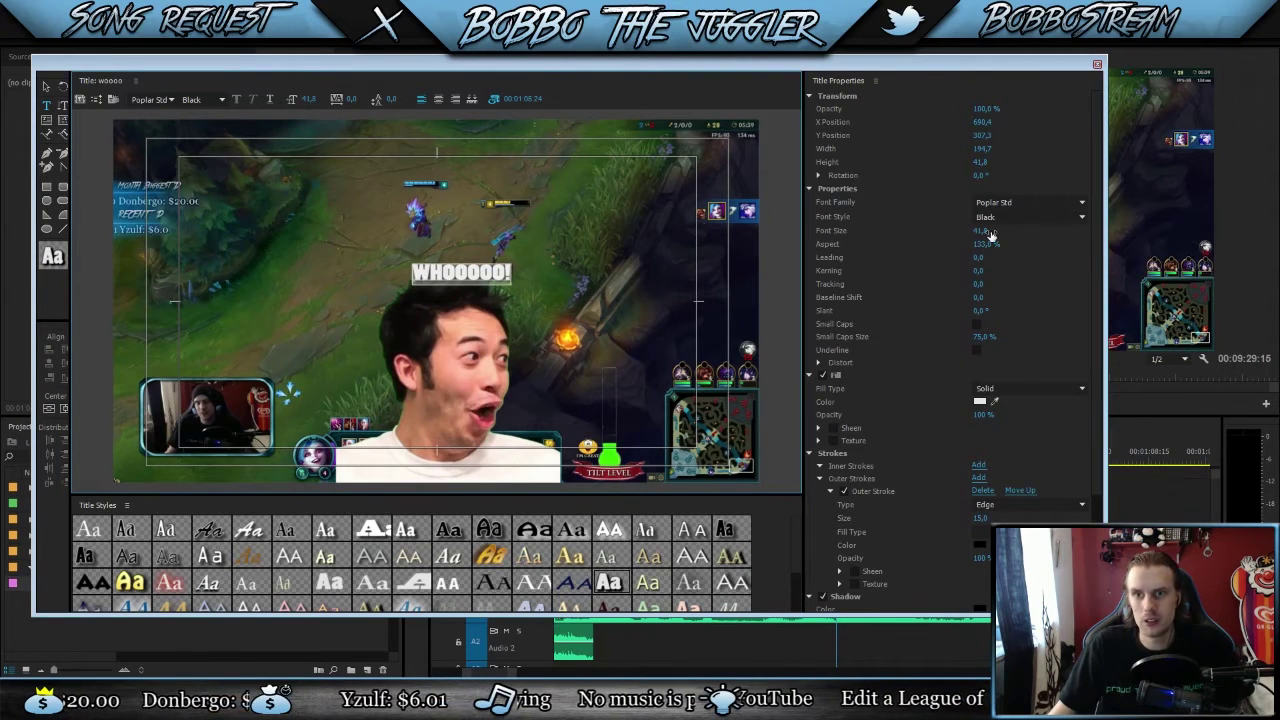
drag(989, 232, 1050, 232)
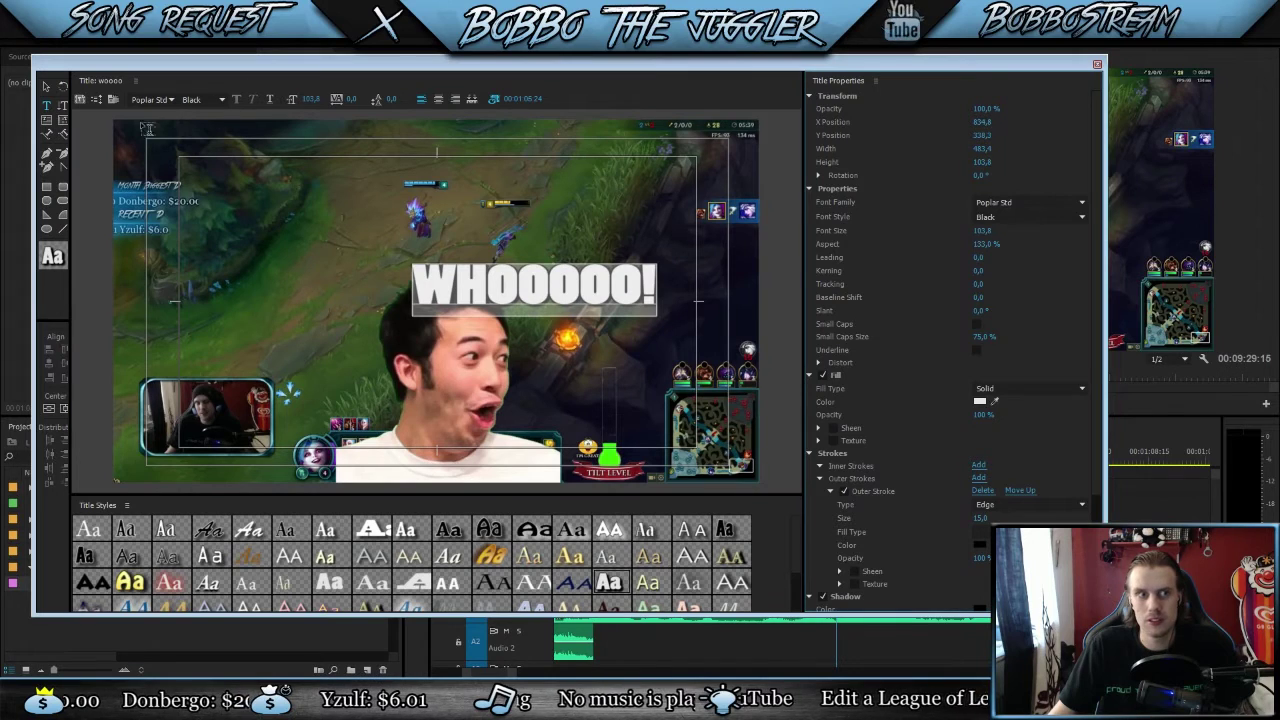
Step: Rotate the WHOOOOO! text to about 40.1°, place it beside the face at about 927, 472, and close the title editor
key(Escape)
drag(545, 288, 573, 320)
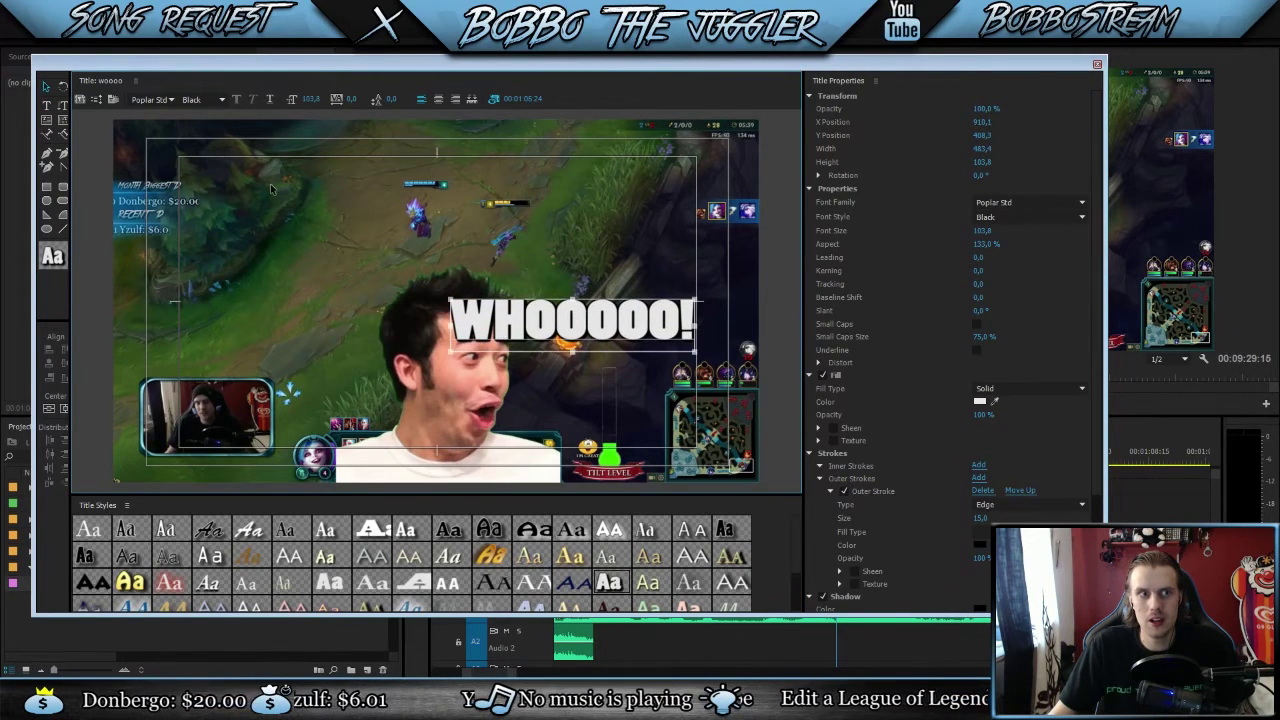
click(62, 86)
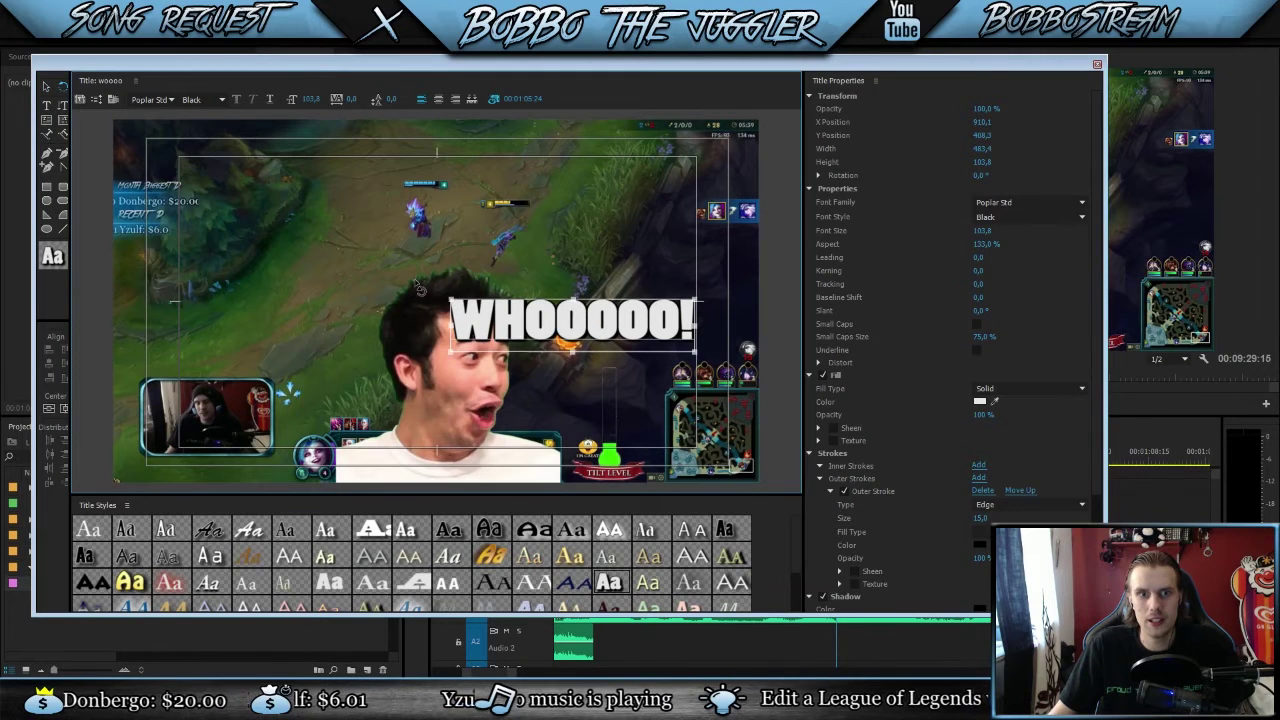
drag(420, 292, 465, 197)
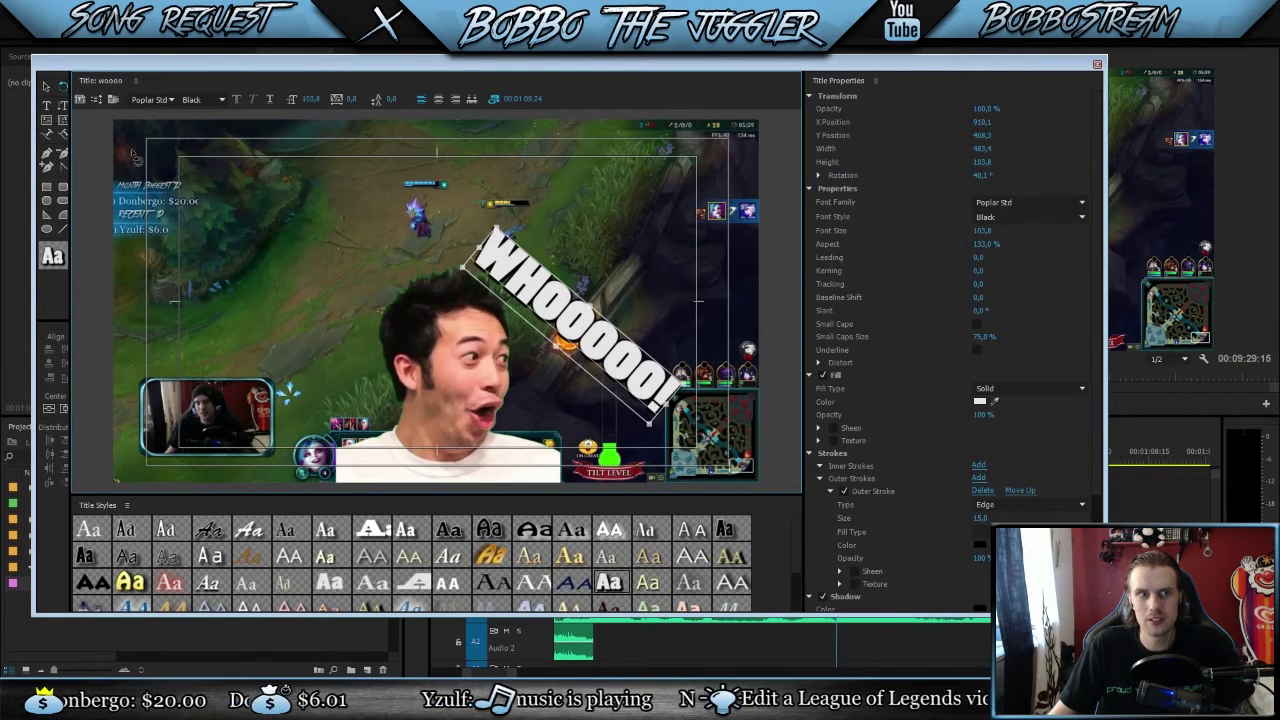
click(46, 88)
mouse_move(612, 382)
mouse_down()
mouse_move(576, 343)
mouse_move(637, 423)
mouse_move(620, 398)
mouse_up()
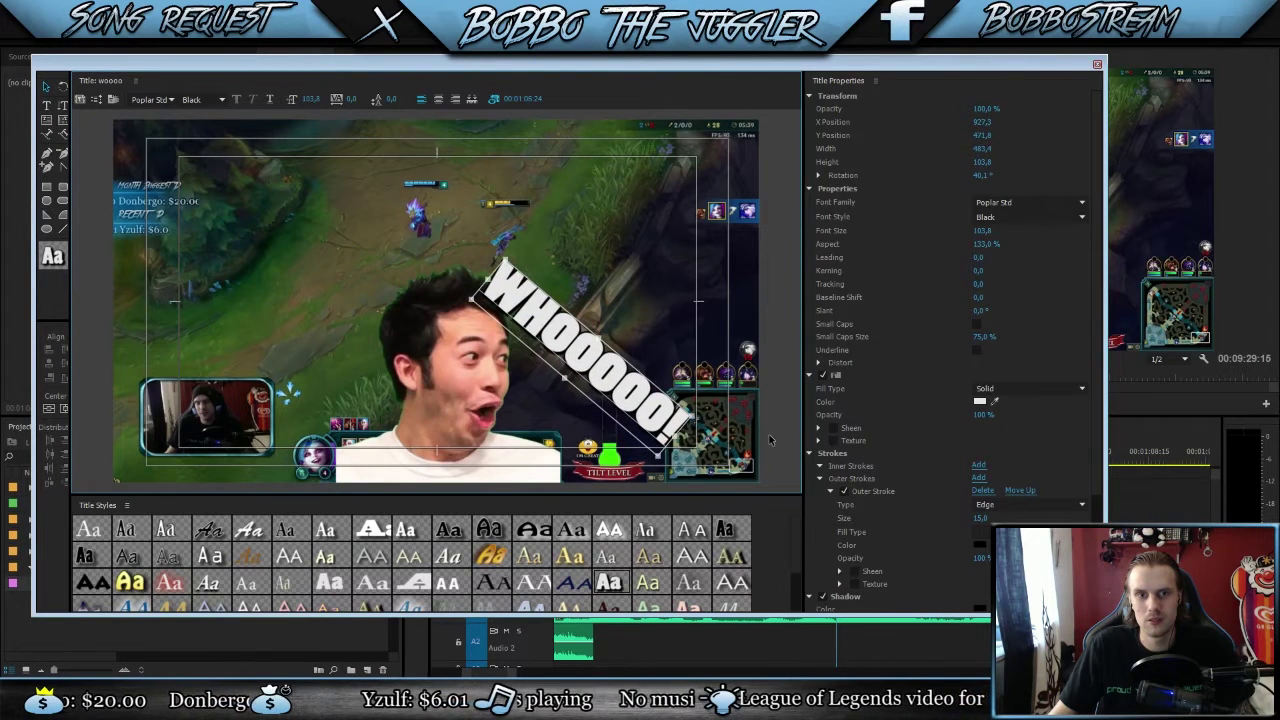
click(1097, 65)
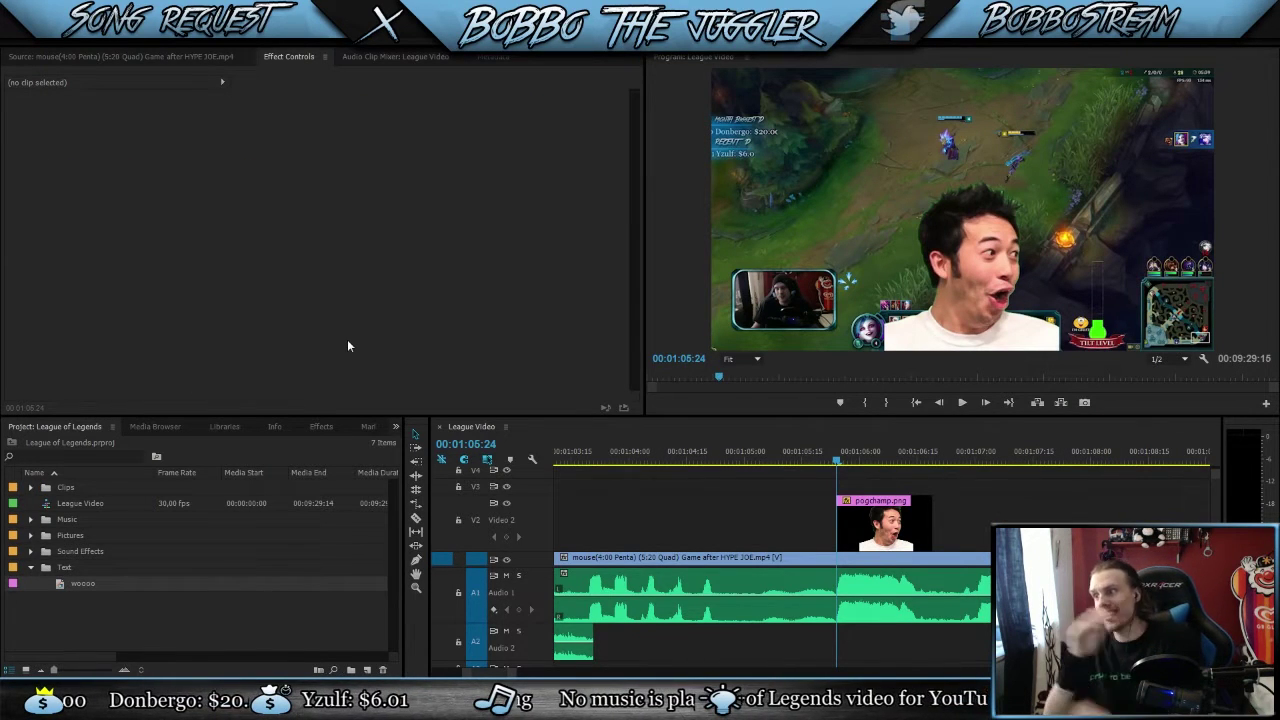
Step: Reopen the woooo title to check its text and close the title editor again
double_click(59, 583)
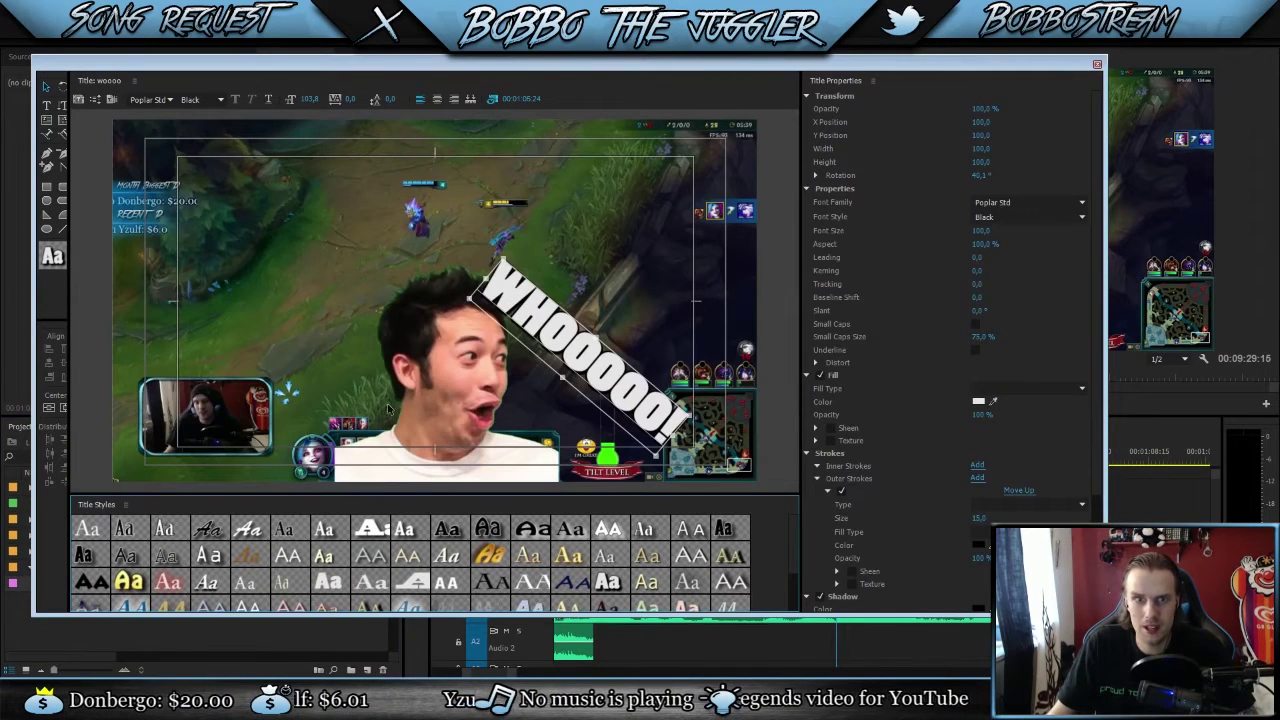
click(1097, 65)
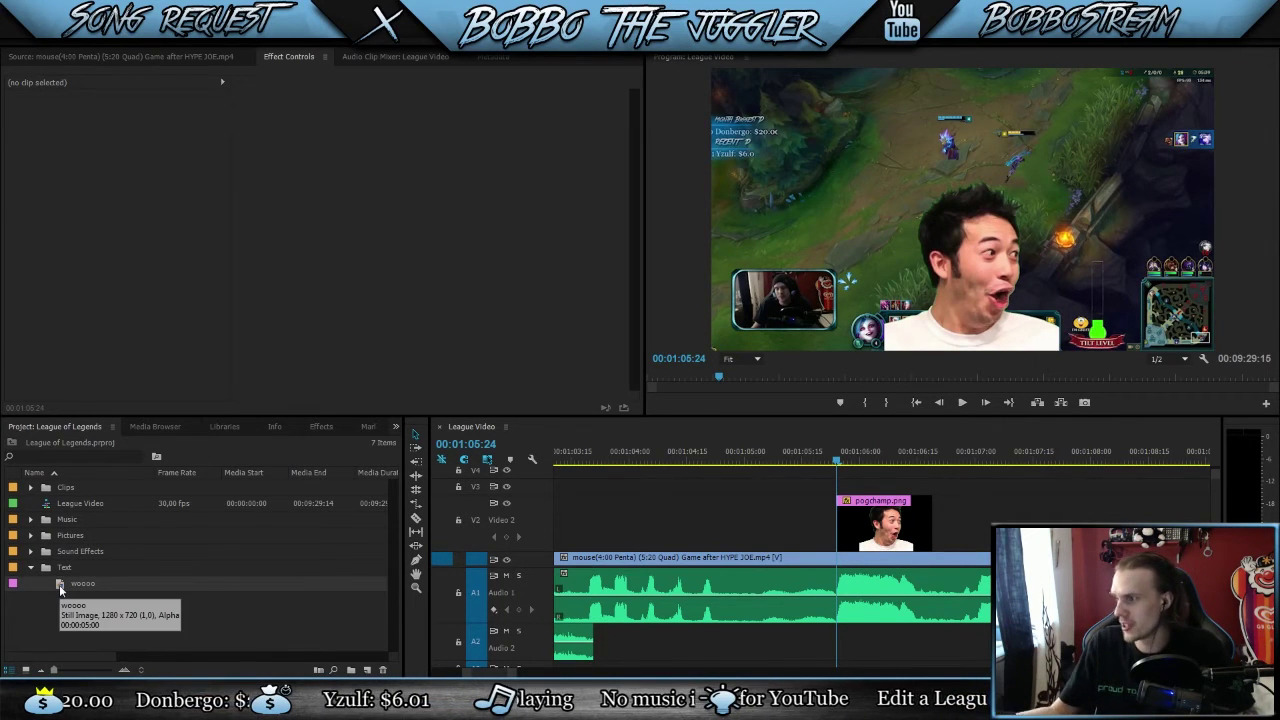
Step: Place the woooo title on Video 3 at 00:01:05:24 and trim its end to match the pogchamp.png clip
drag(59, 584, 843, 490)
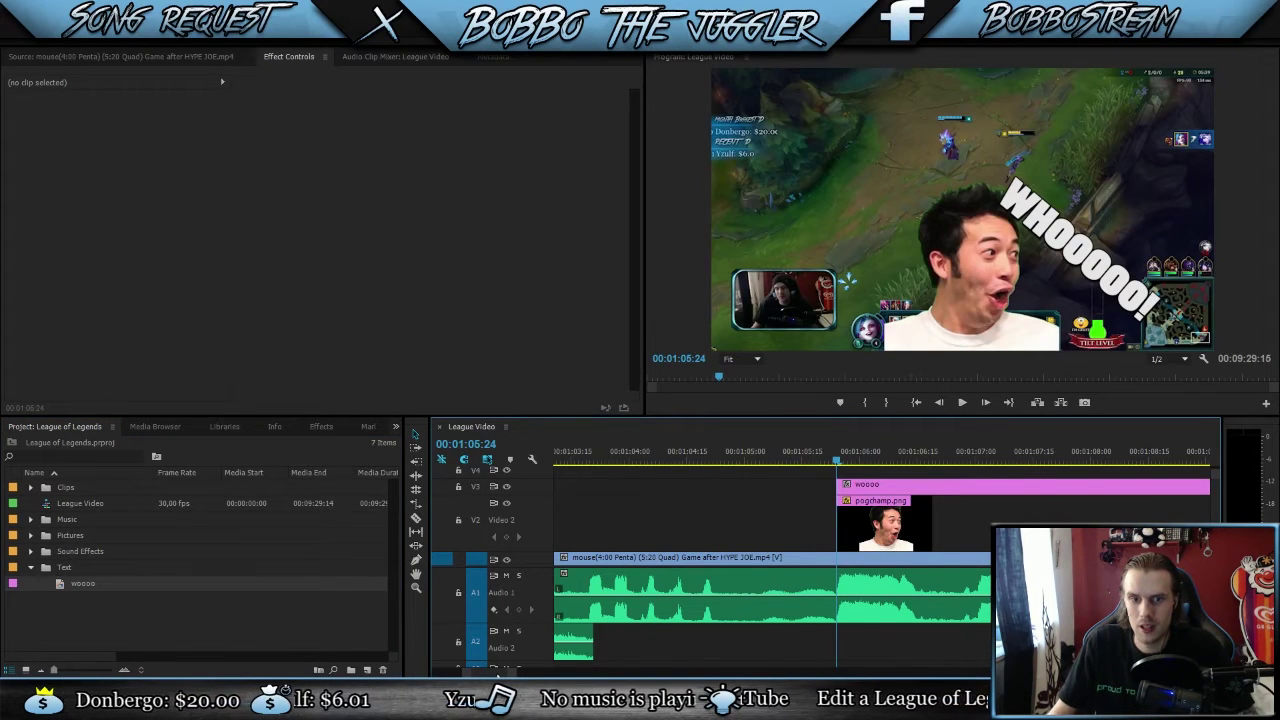
drag(498, 673, 503, 677)
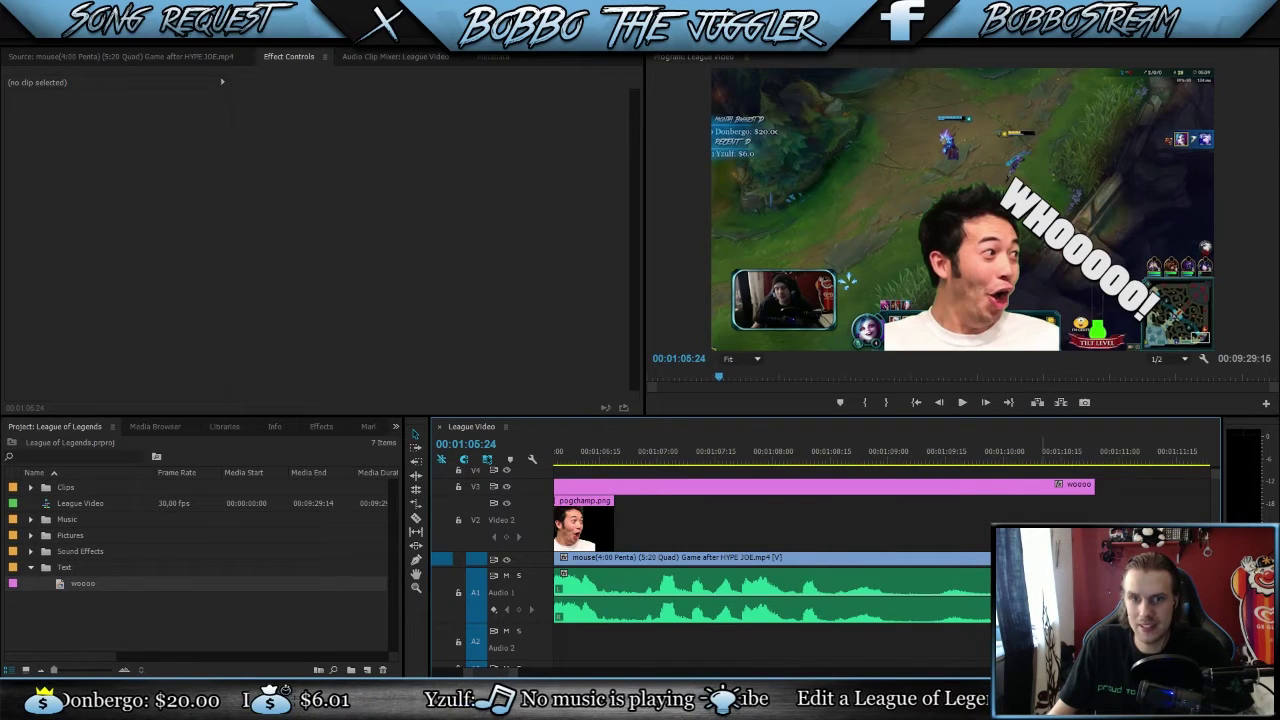
drag(1092, 487, 613, 485)
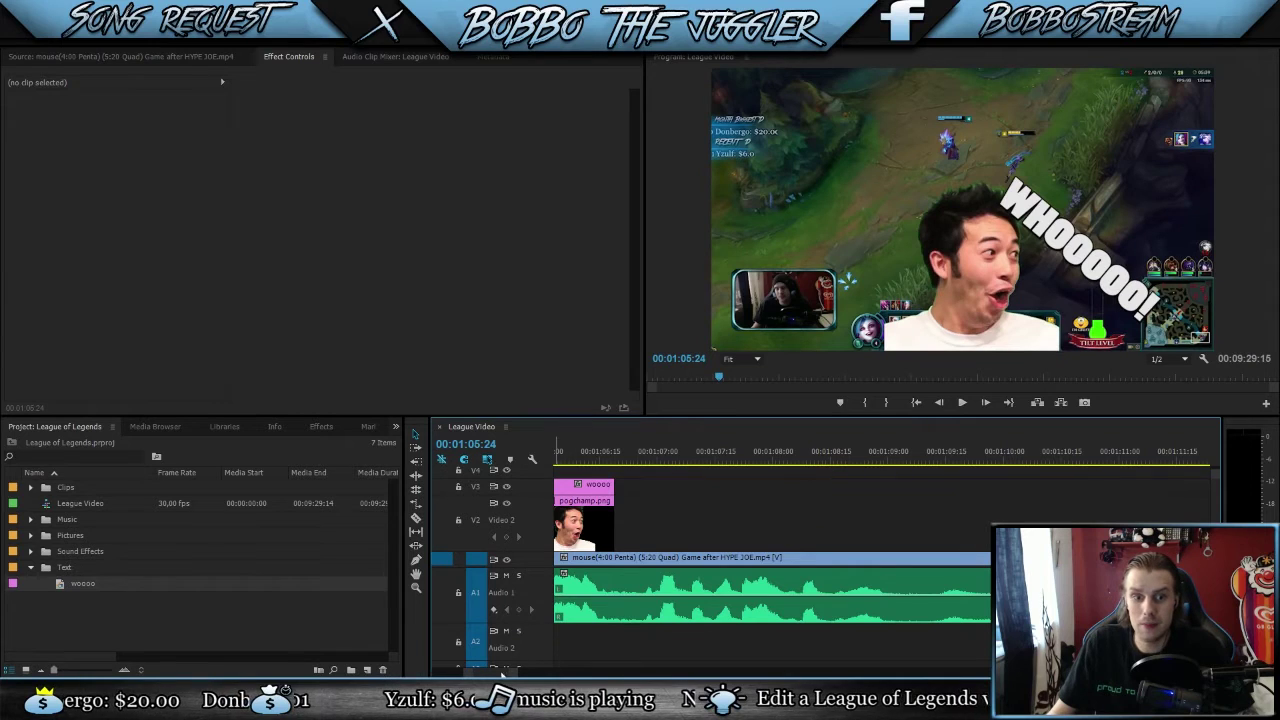
Step: Play the sequence from 00:01:04:26 to 00:01:06:27 to check the title and picture together
drag(503, 675, 491, 673)
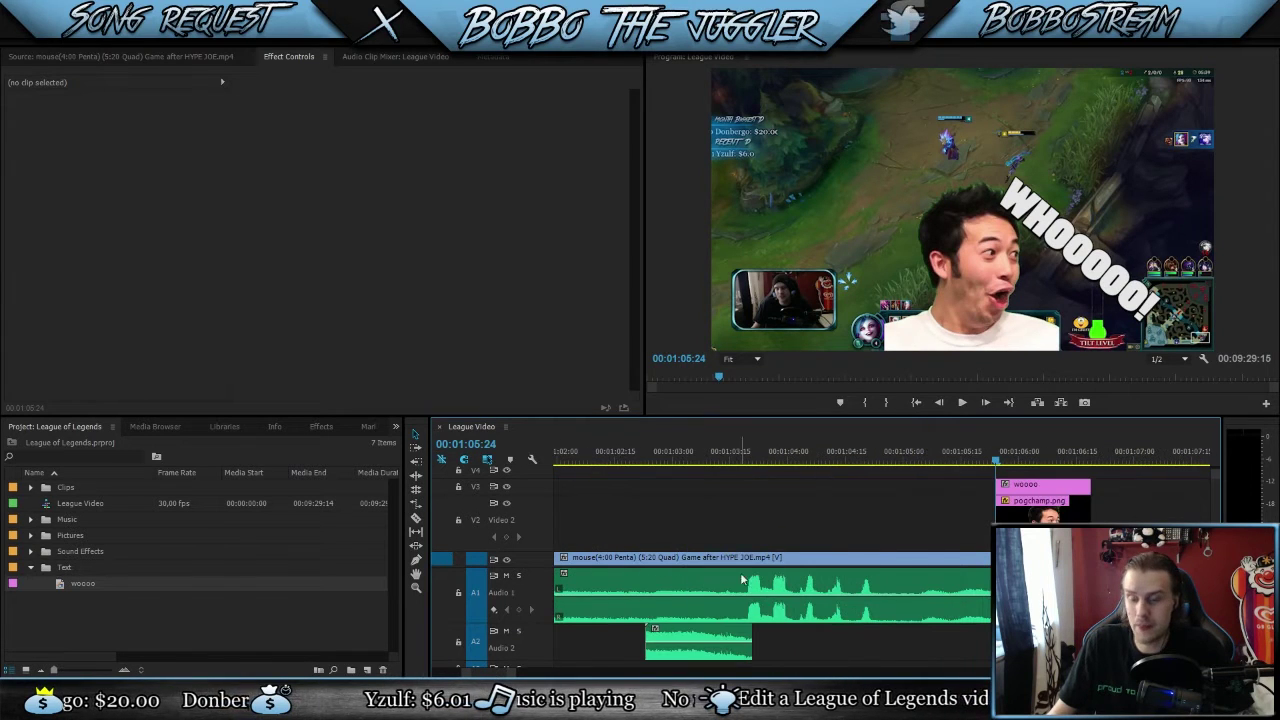
click(889, 461)
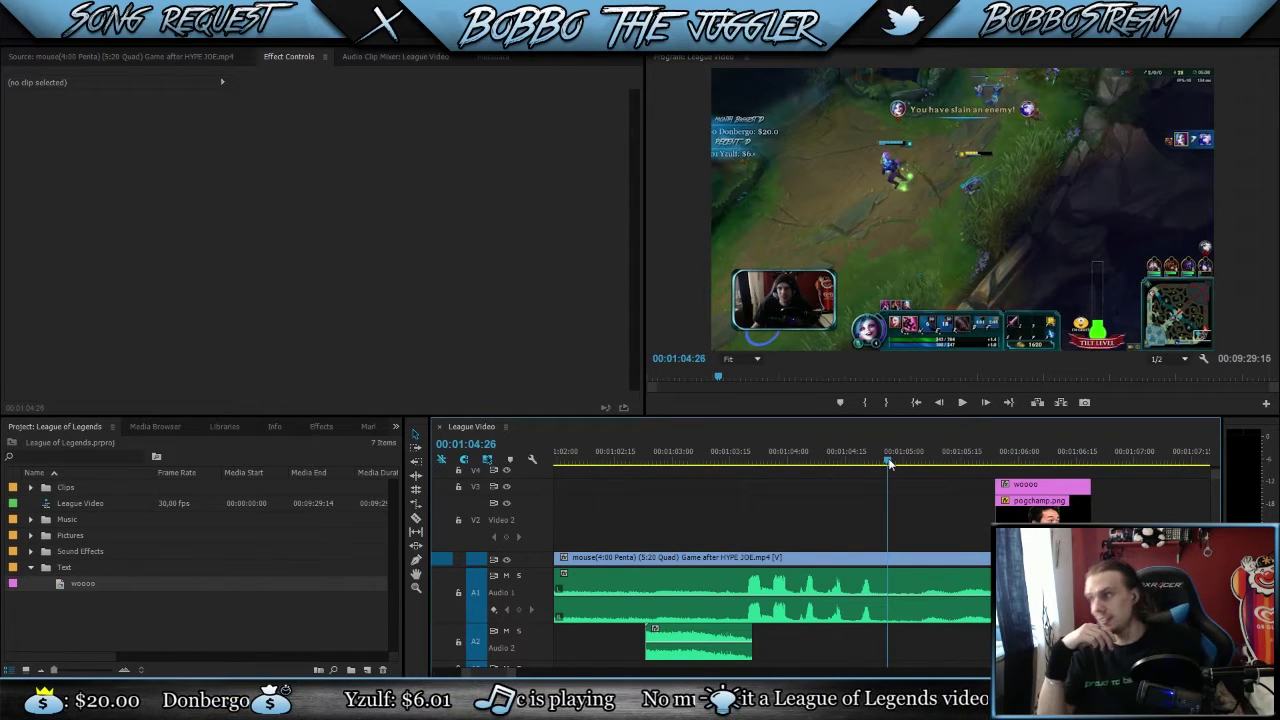
key(space)
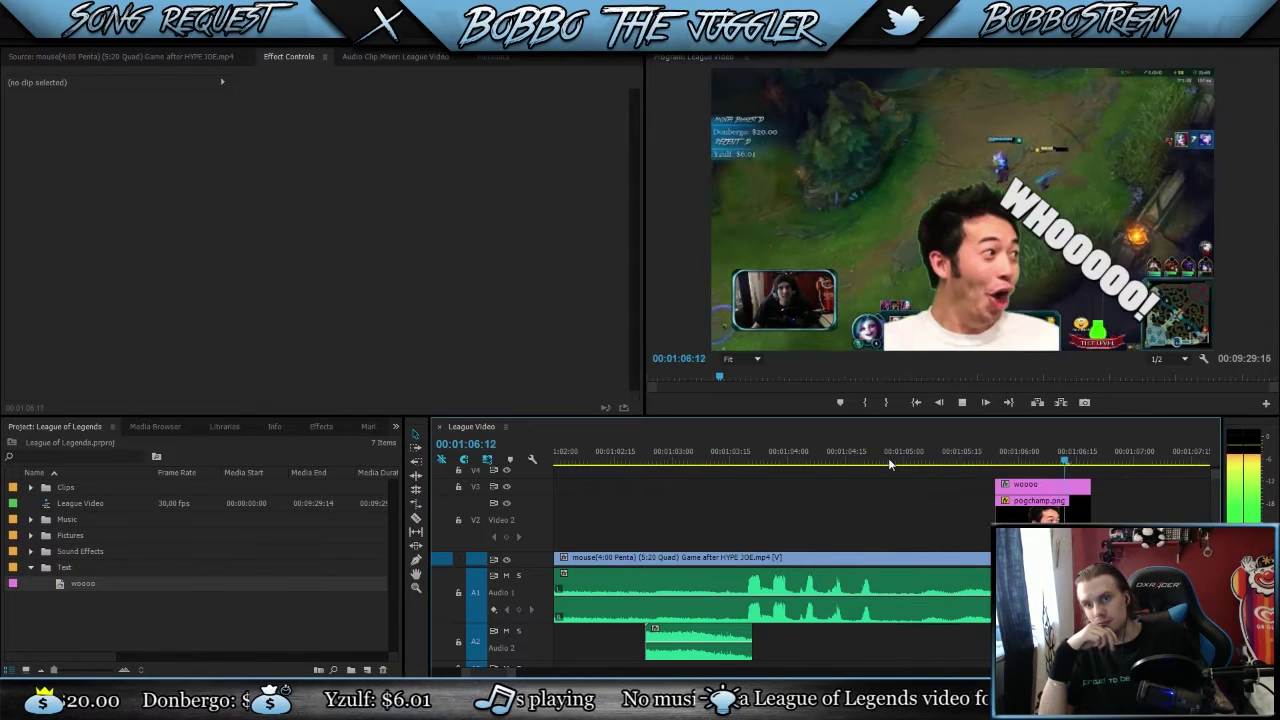
key(space)
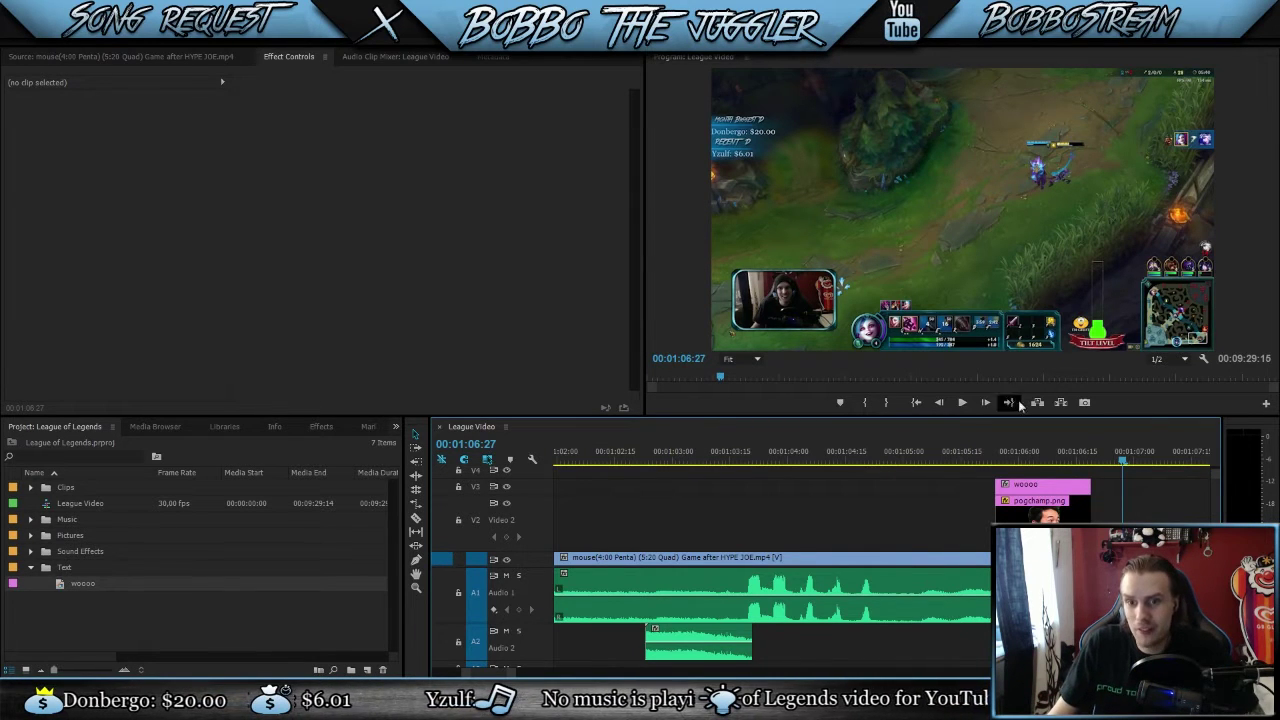
Step: Replay the overlay moment from 00:01:04:10 to 00:01:06:13 and move the playhead back to 00:01:04:21
click(997, 457)
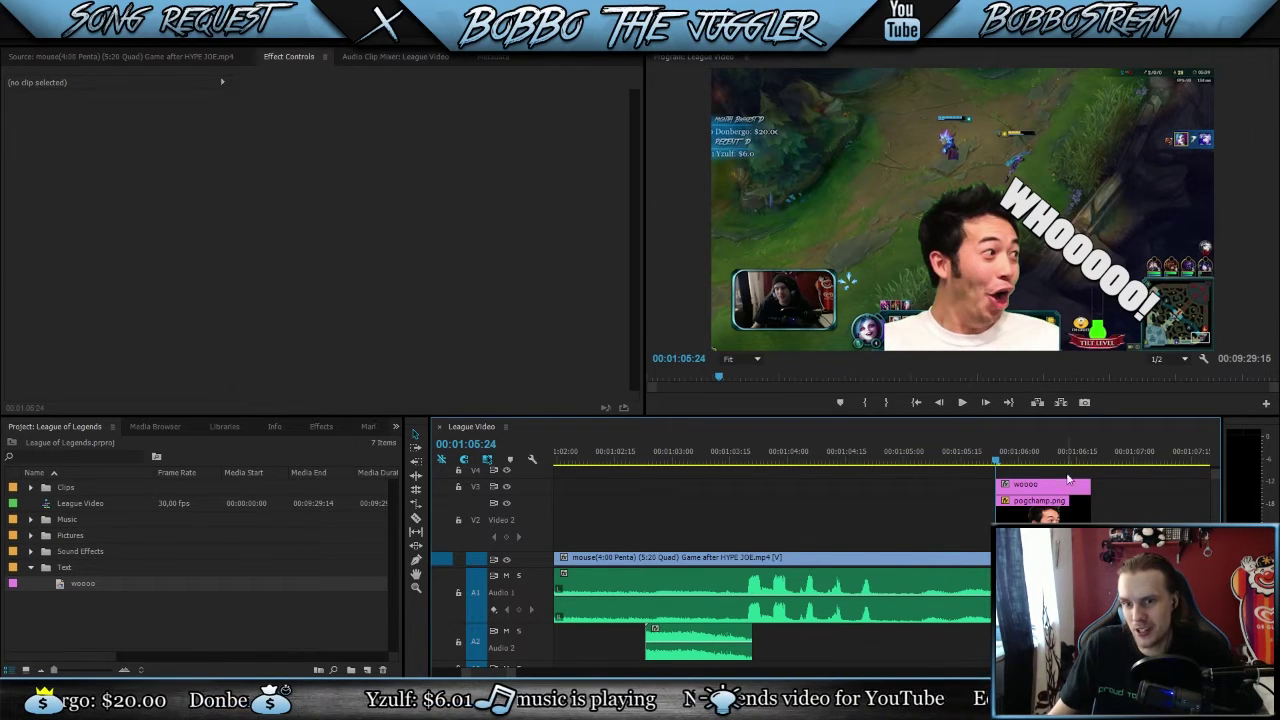
drag(997, 468, 834, 483)
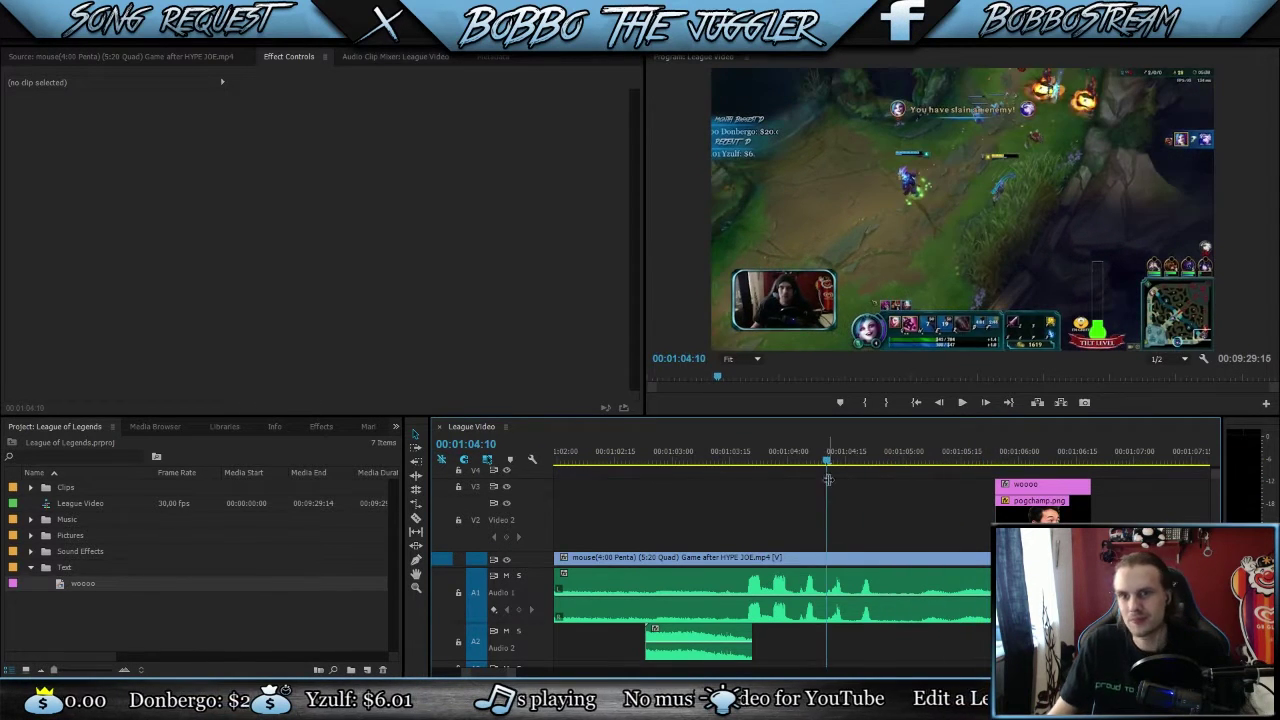
key(space)
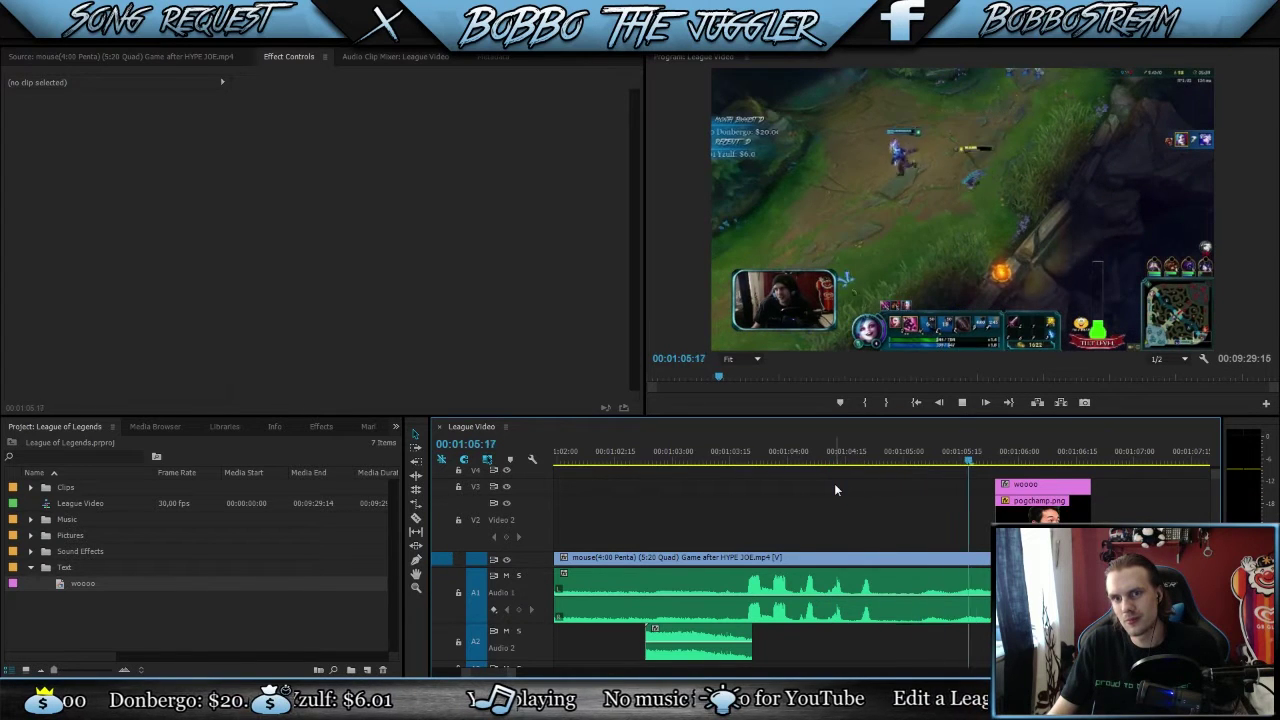
key(space)
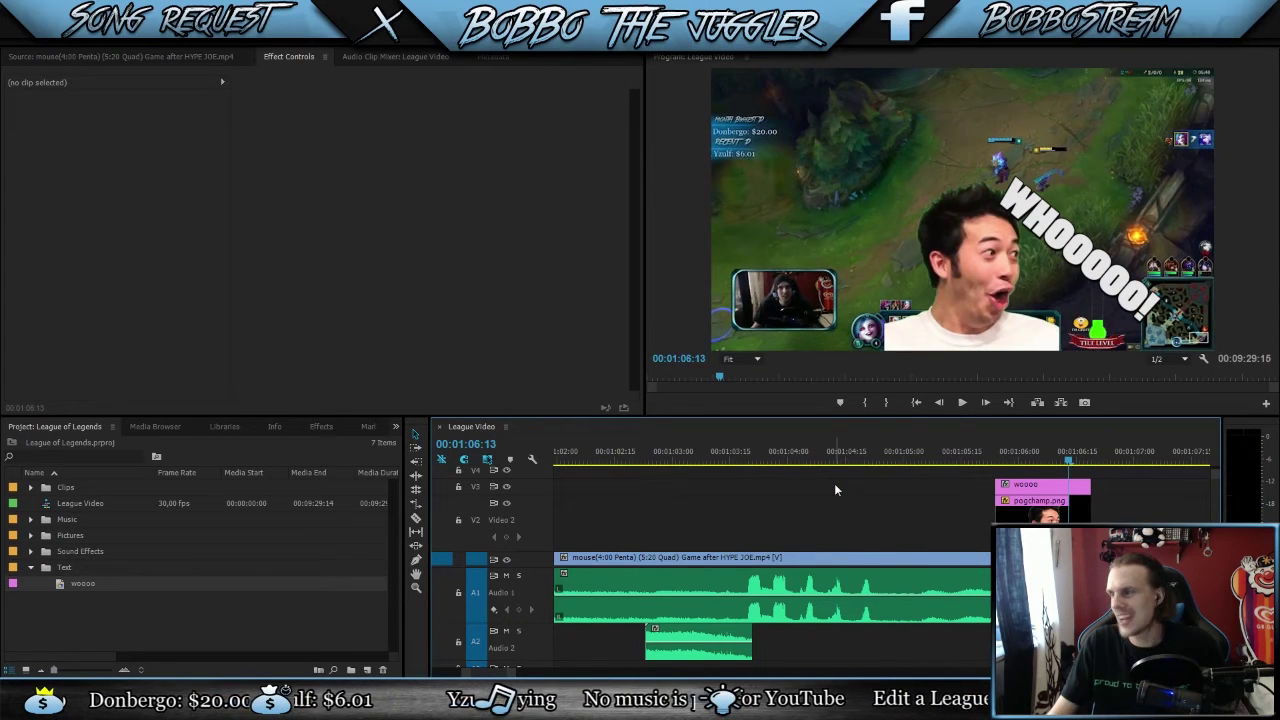
click(870, 452)
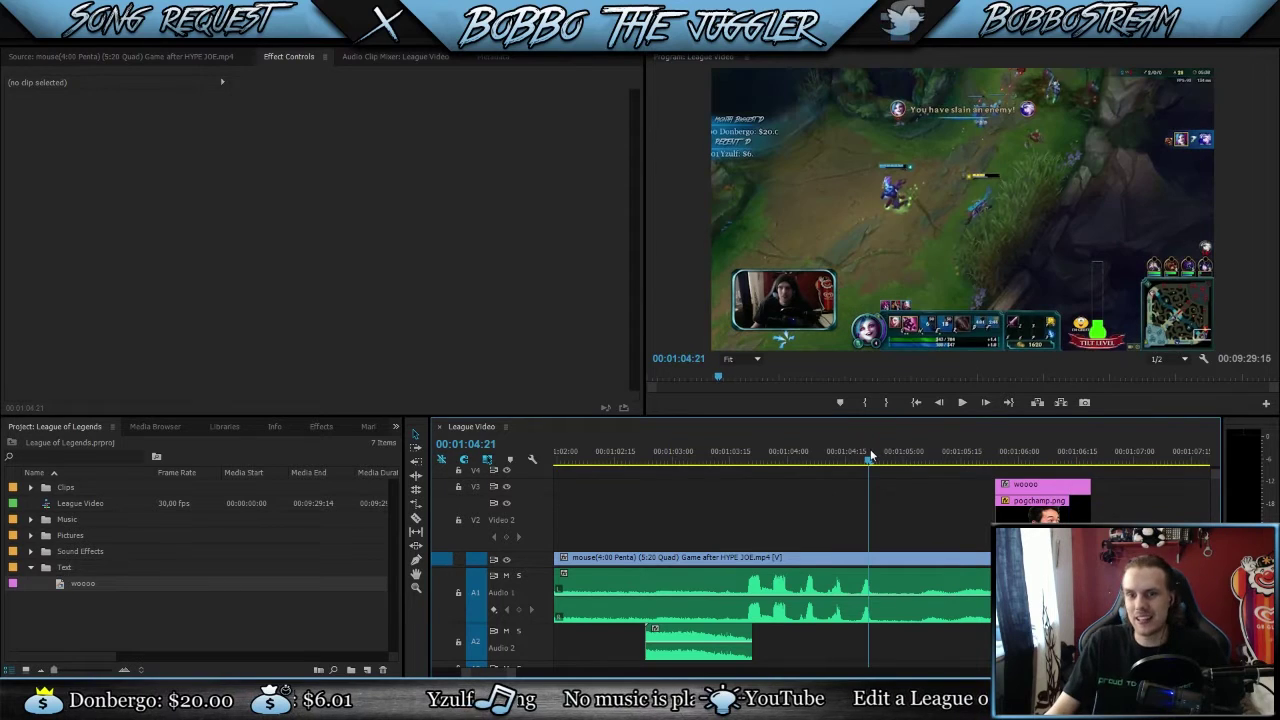
Step: Replay the overlay moment from 00:01:04:12 and check the frames around 00:01:04:23 and 00:01:06:02
click(830, 452)
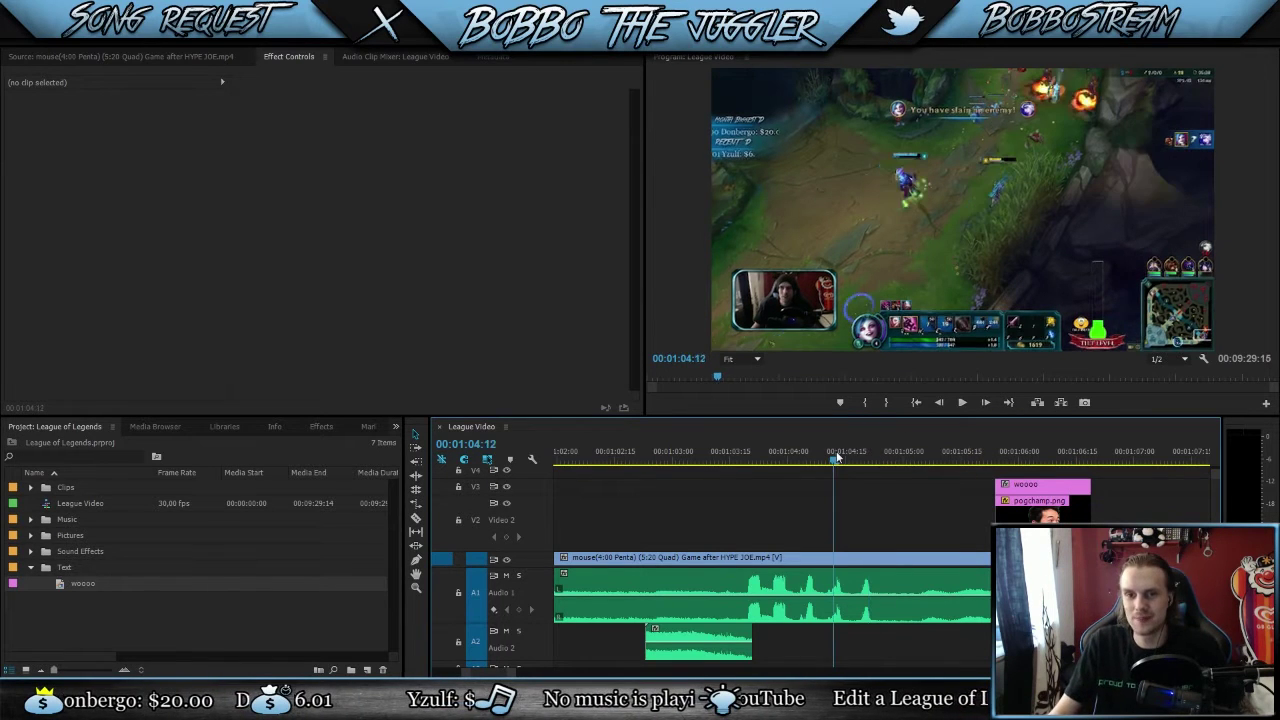
key(space)
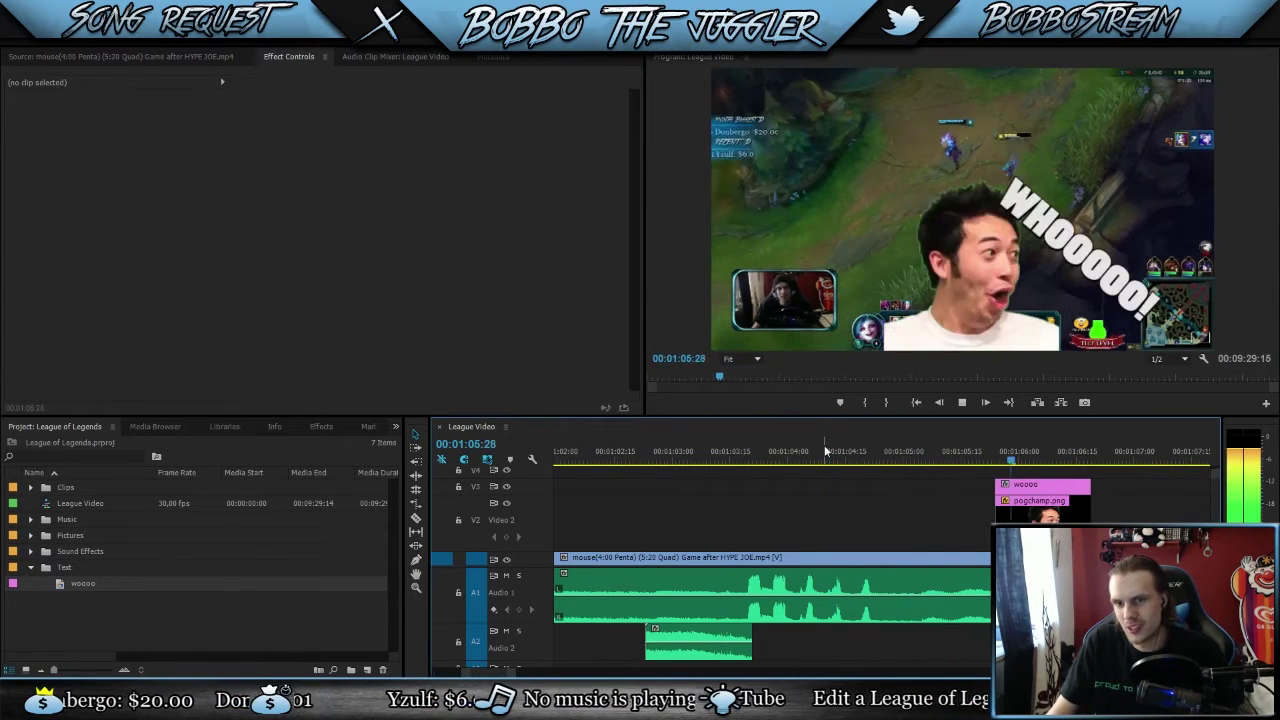
key(space)
drag(890, 455, 878, 467)
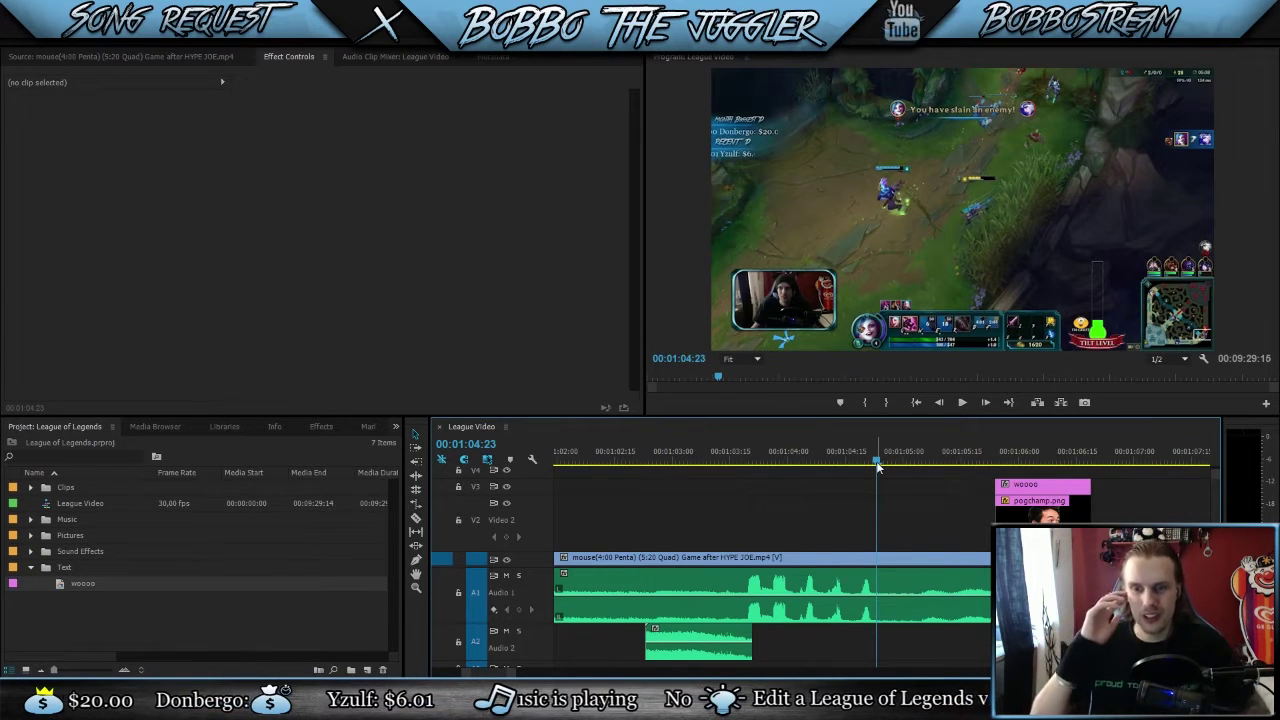
click(1024, 452)
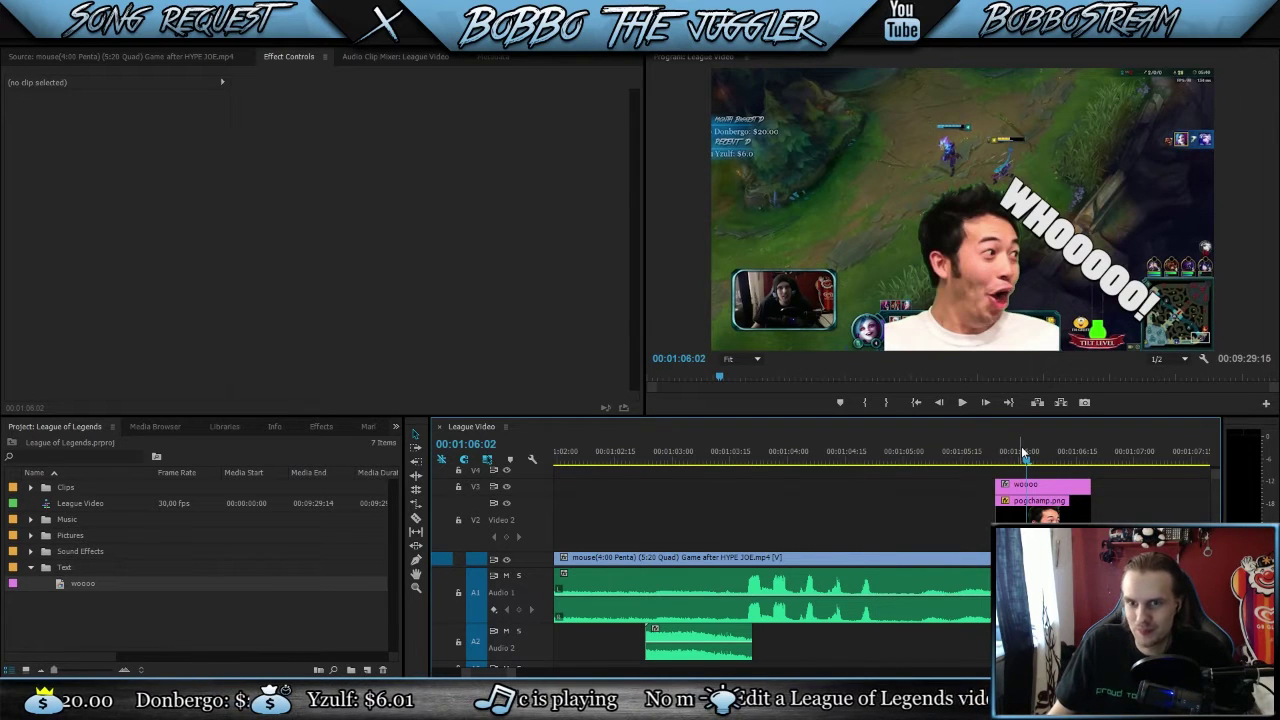
Step: Extend the start of the pogchamp.png clip back to 00:01:04:27 on Video 2
drag(882, 458, 839, 441)
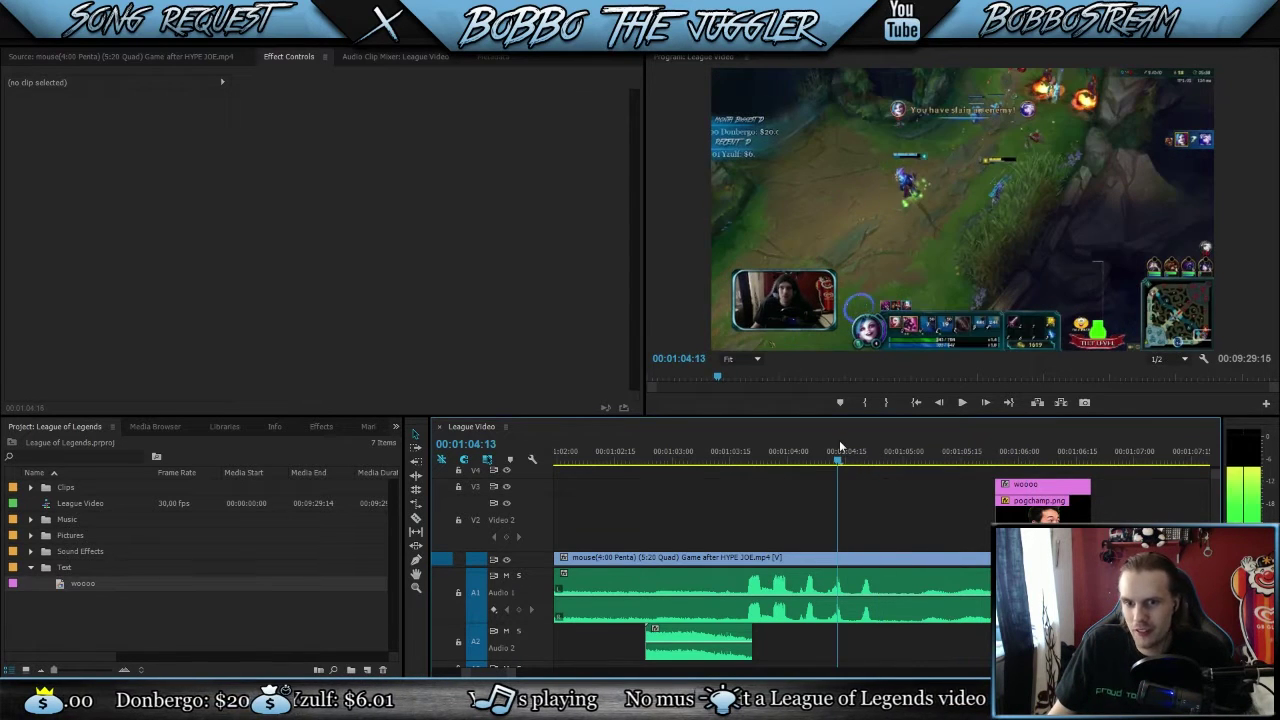
key(space)
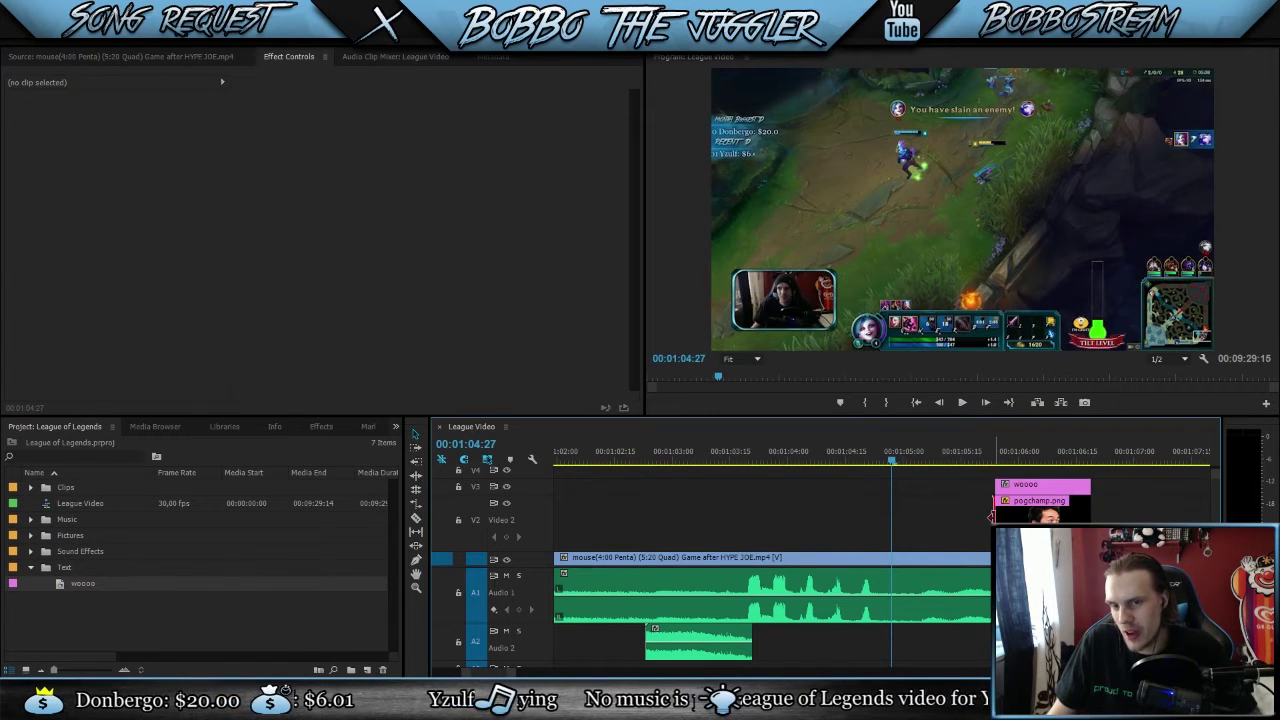
drag(991, 517, 886, 503)
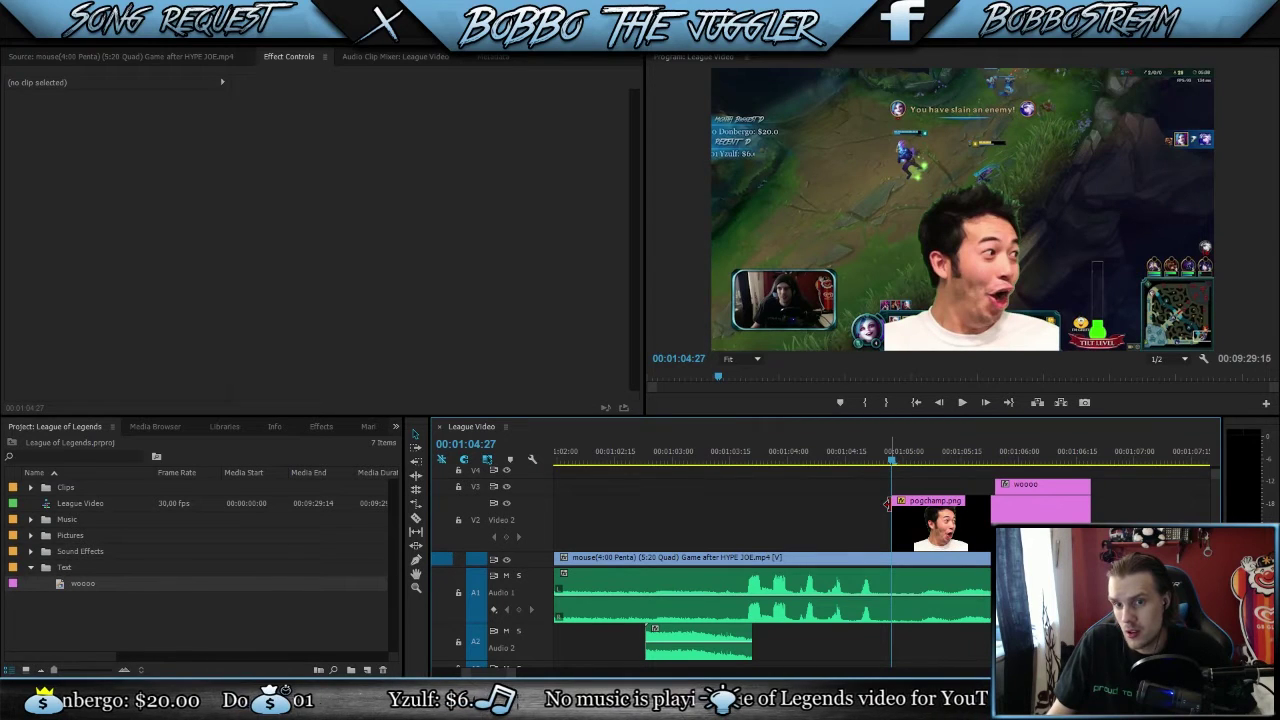
Step: Turn on Position keyframing for the pogchamp.png clip with a keyframe at 00:01:05:24, where the woooo title starts
click(992, 451)
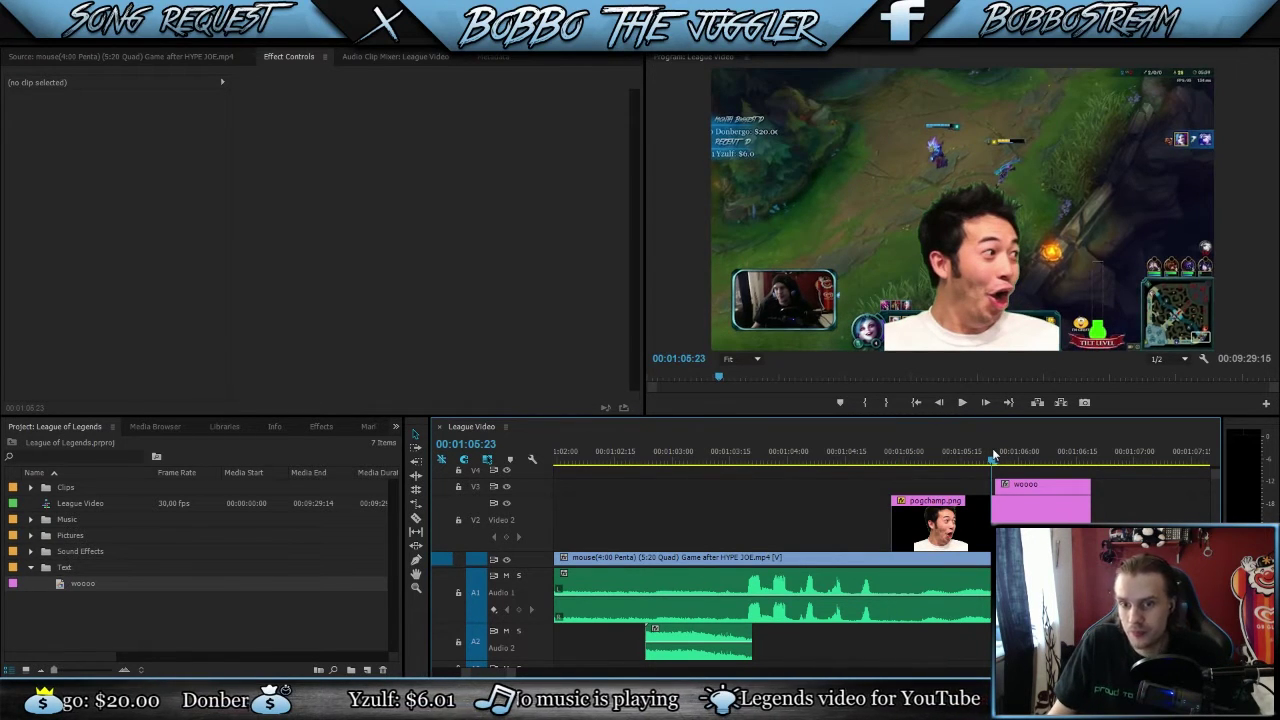
click(995, 456)
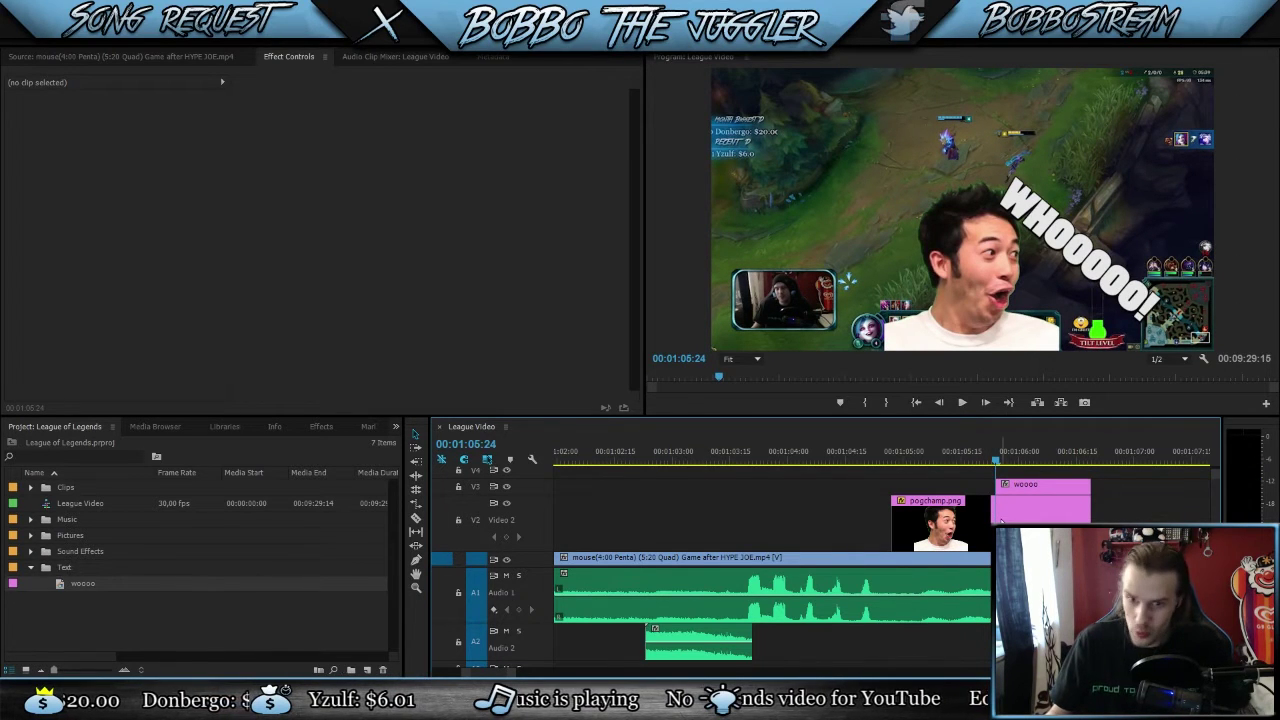
click(930, 515)
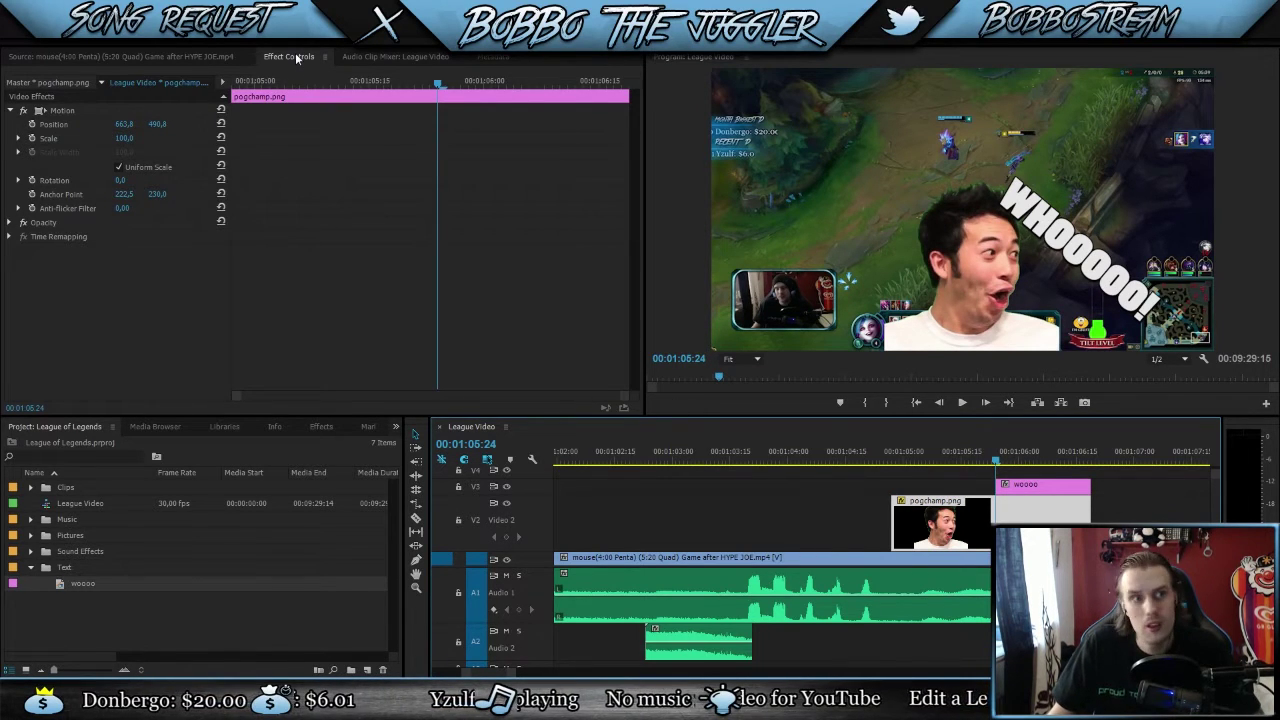
click(31, 124)
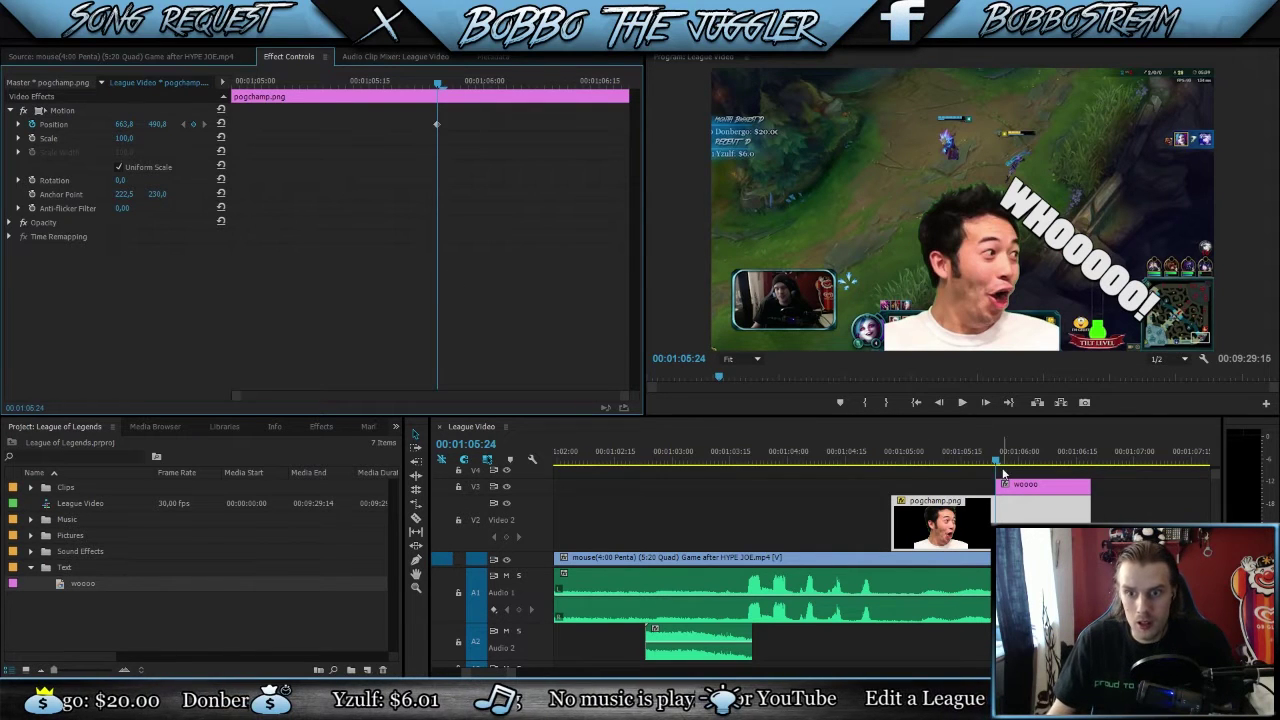
Step: Add a Position keyframe at the start of pogchamp.png, 00:01:04:27, and set its vertical position to 925 so the picture sits below the frame
drag(997, 465, 891, 462)
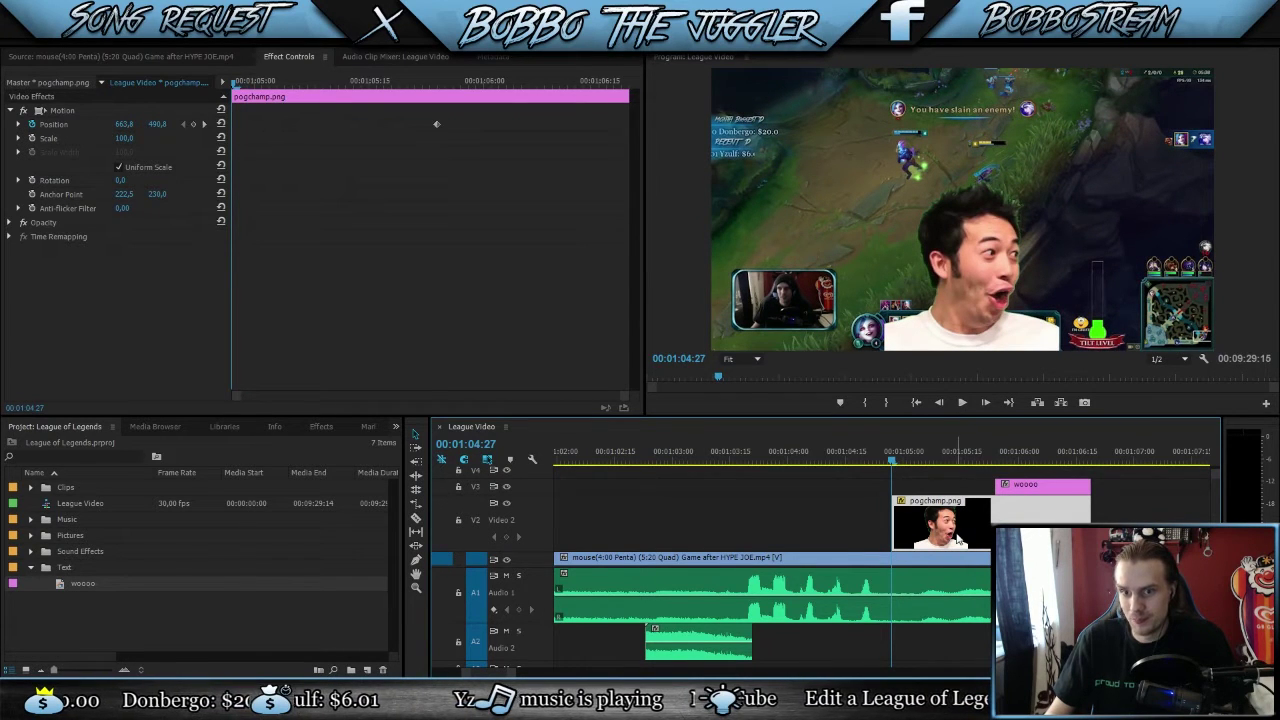
click(193, 125)
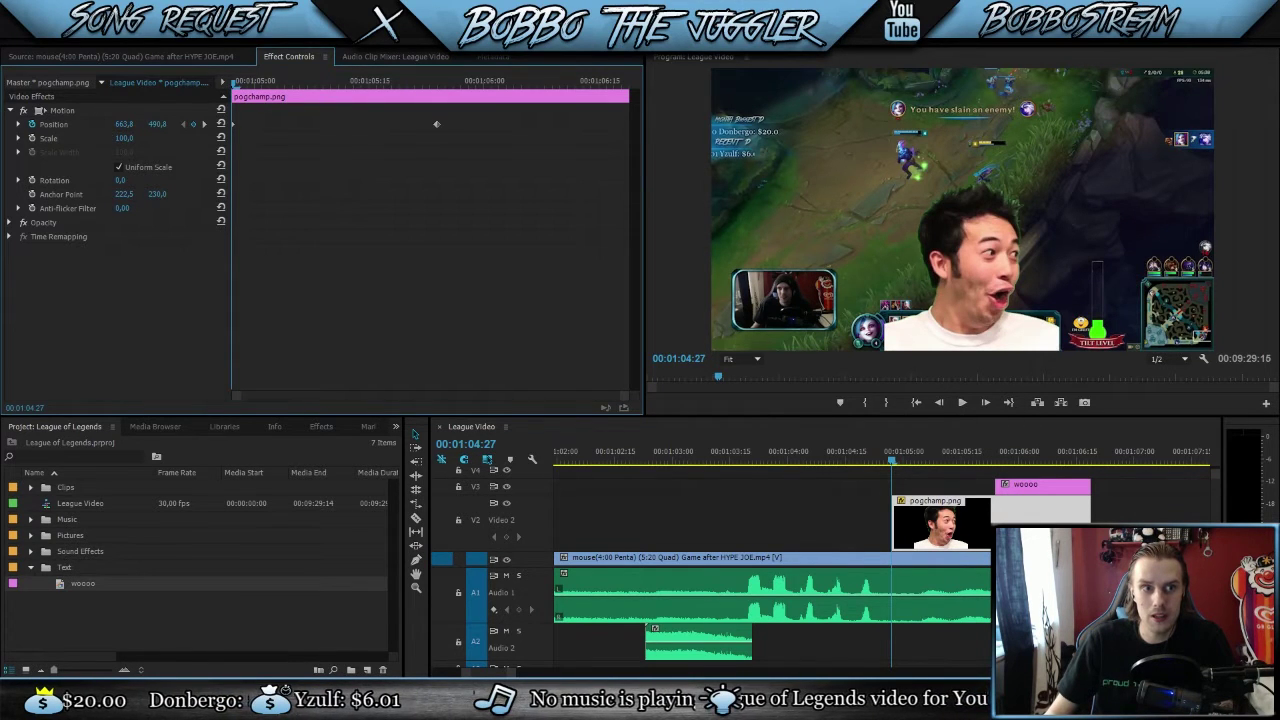
drag(157, 124, 517, 124)
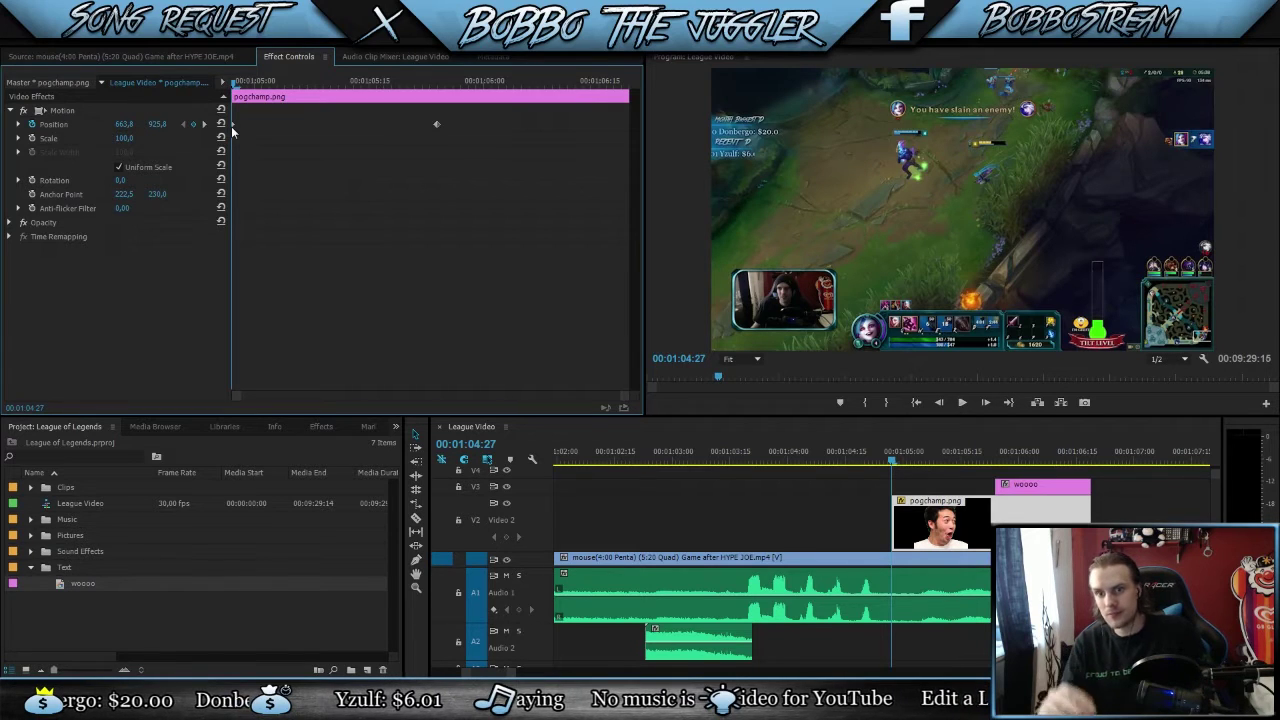
Step: Scrub through the pogchamp.png rising animation and play it through to about 00:01:07:02 to check the motion
click(995, 461)
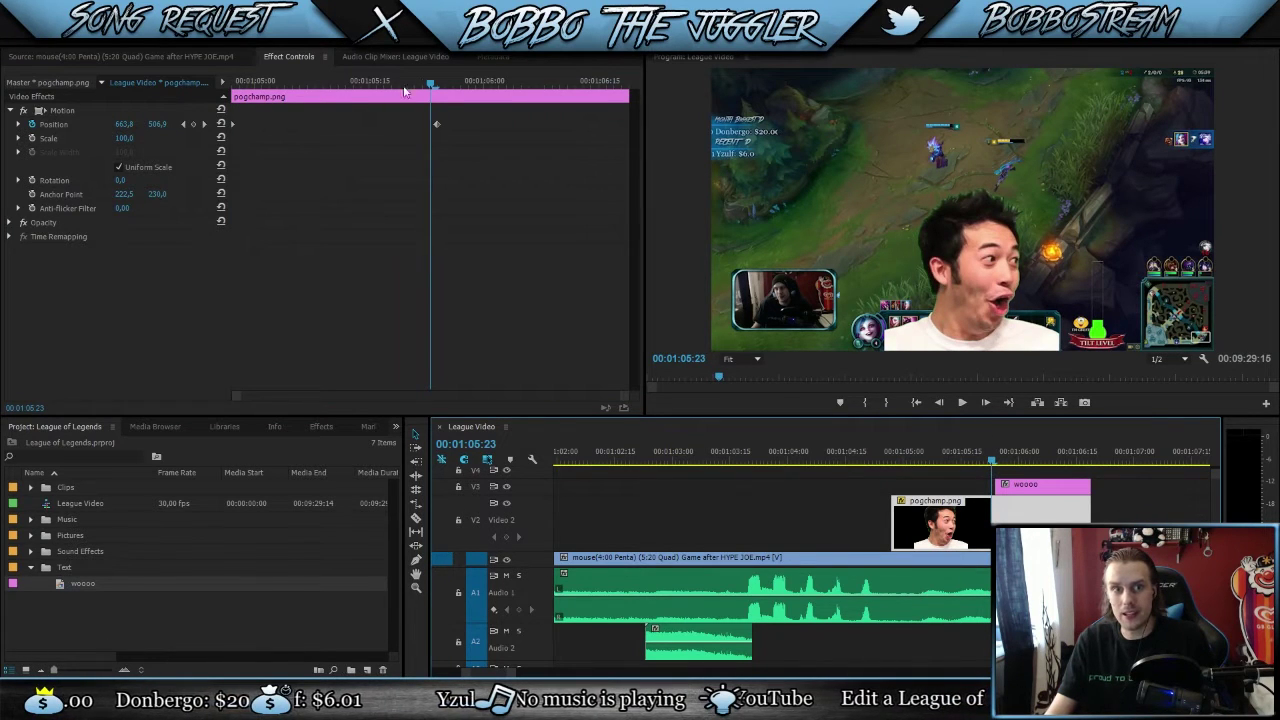
drag(430, 90, 232, 112)
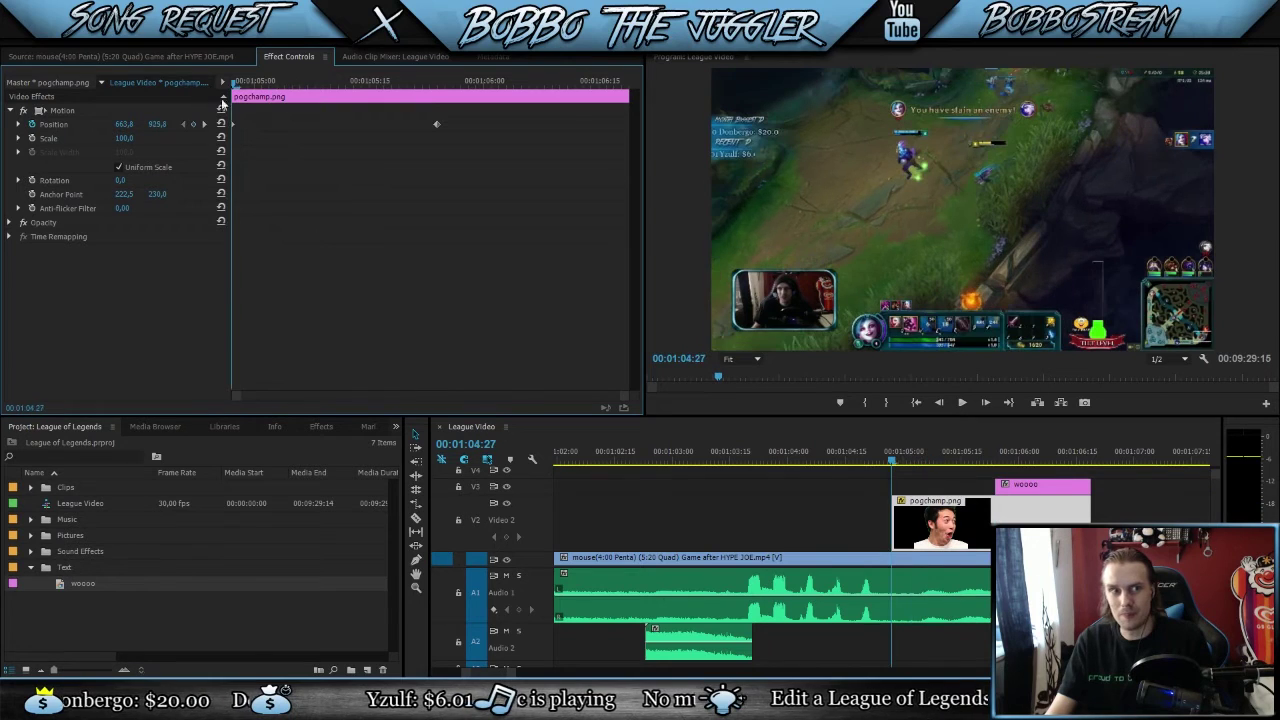
click(846, 452)
key(space)
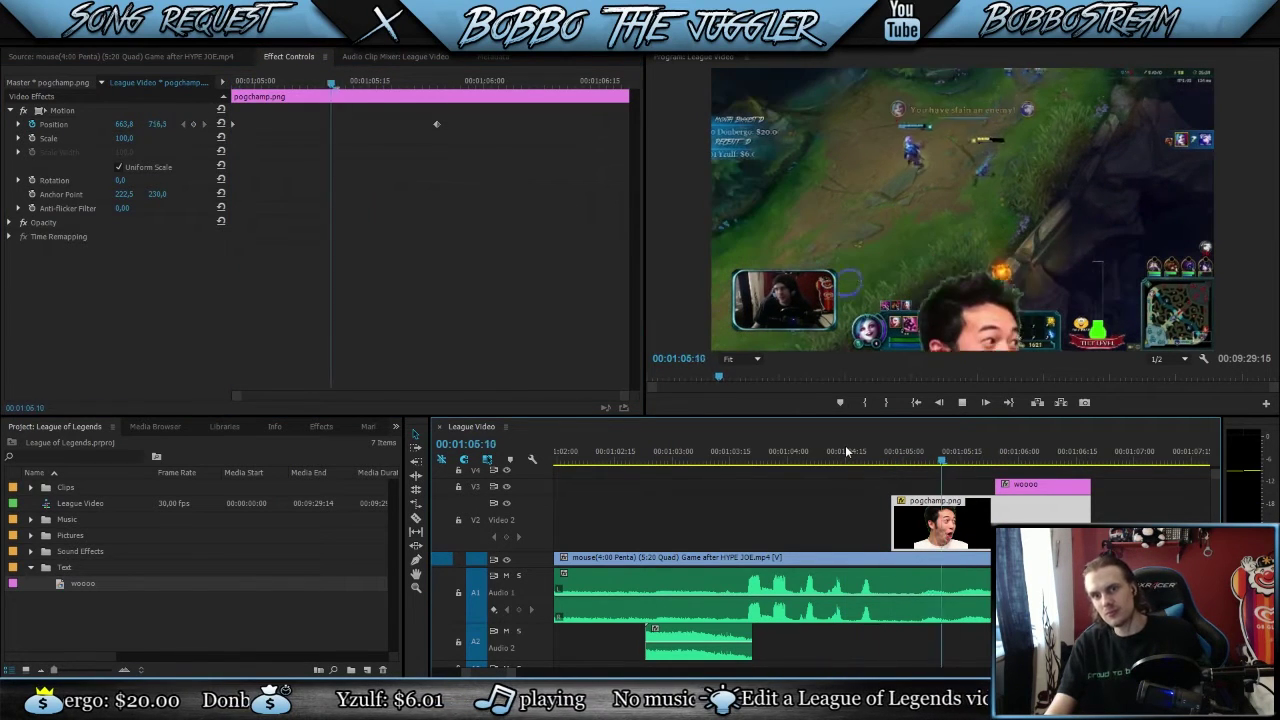
key(space)
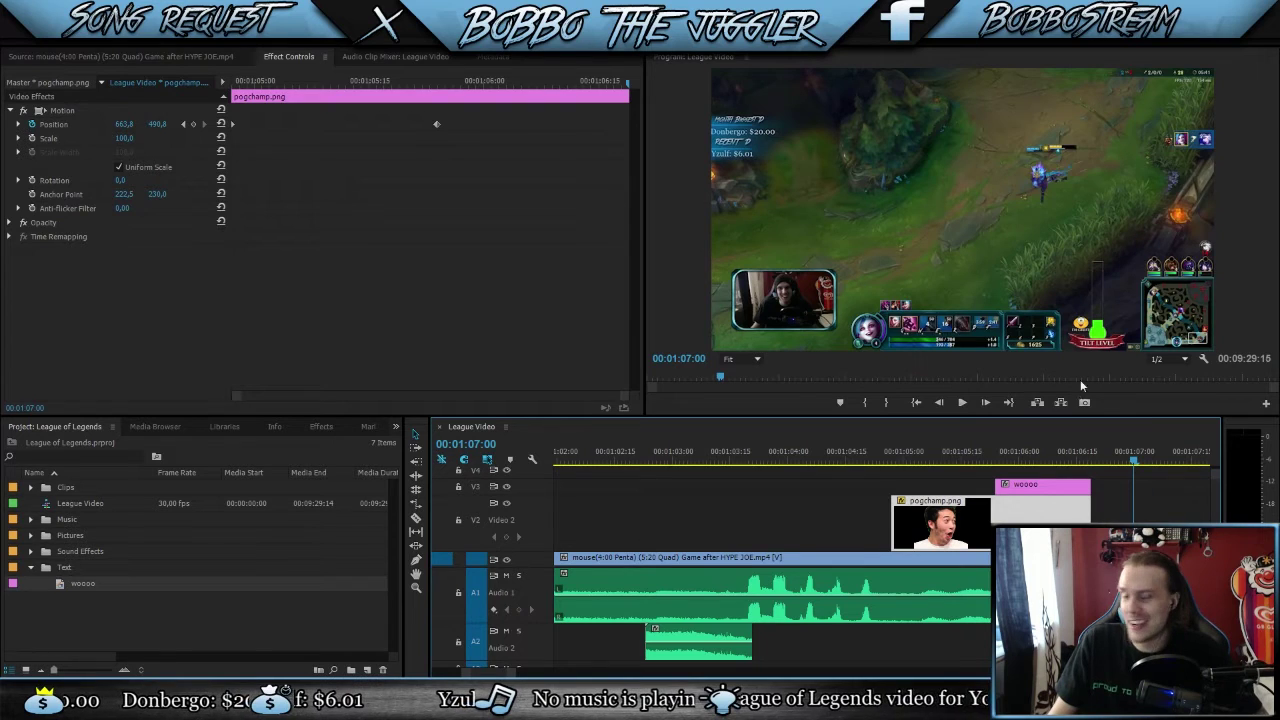
click(994, 456)
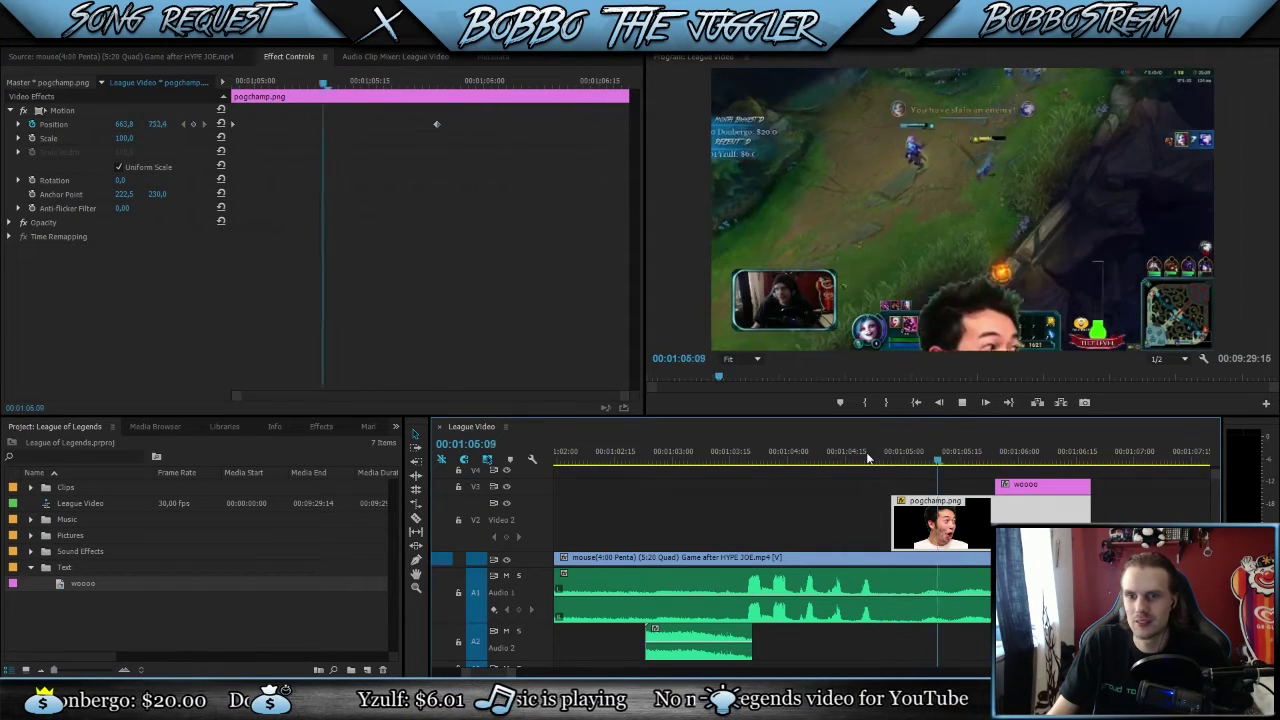
key(space)
key(space)
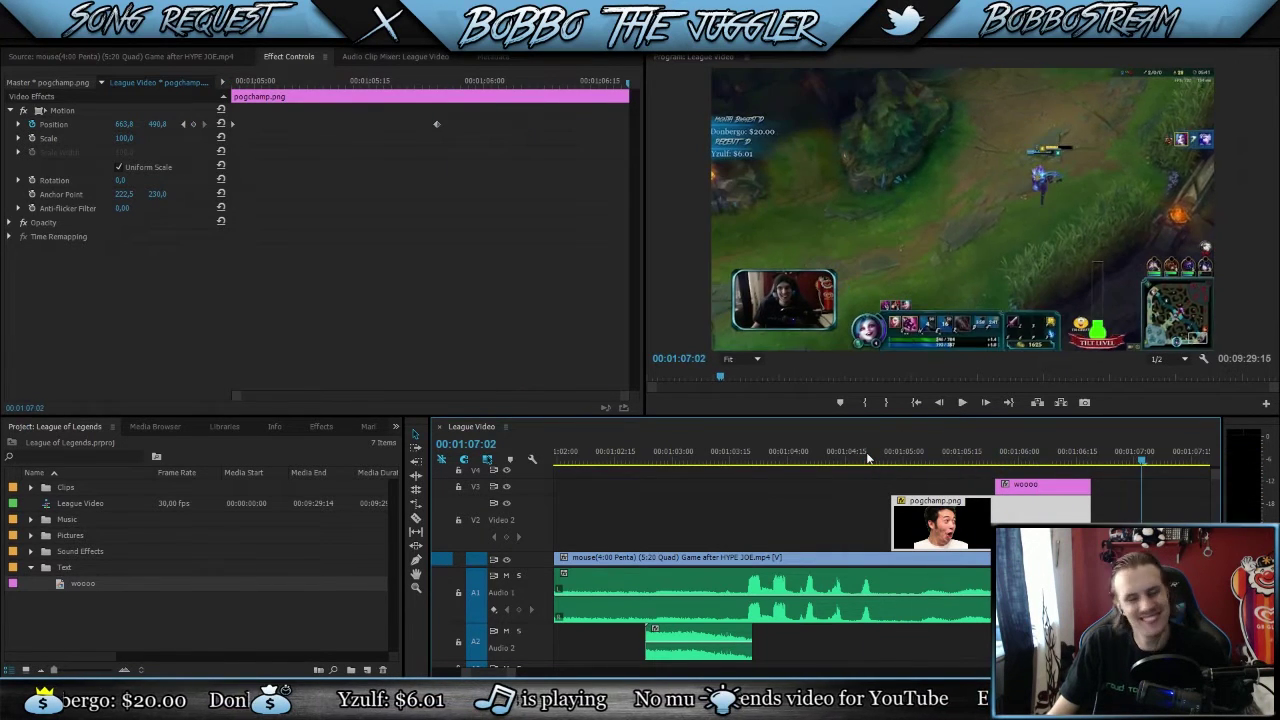
Step: Add Position and Scale keyframes to the woooo title at 00:01:06:09, keeping its full size and current placement
click(997, 452)
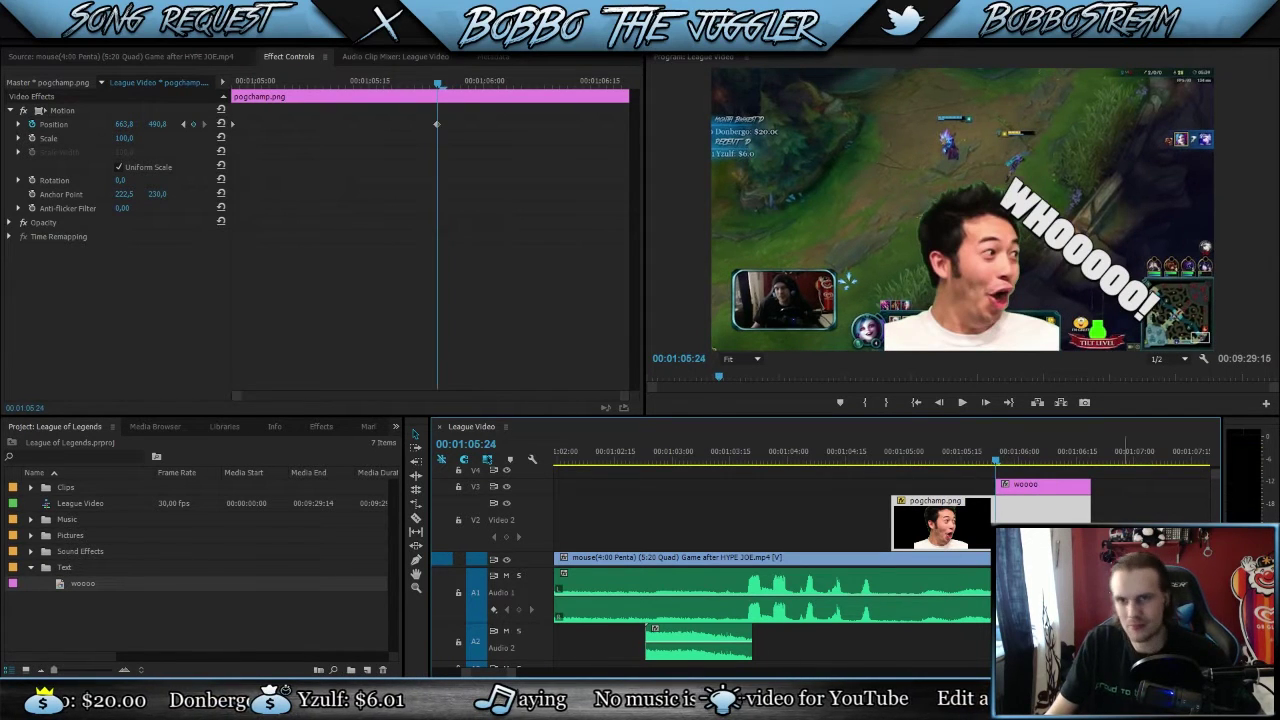
click(1024, 489)
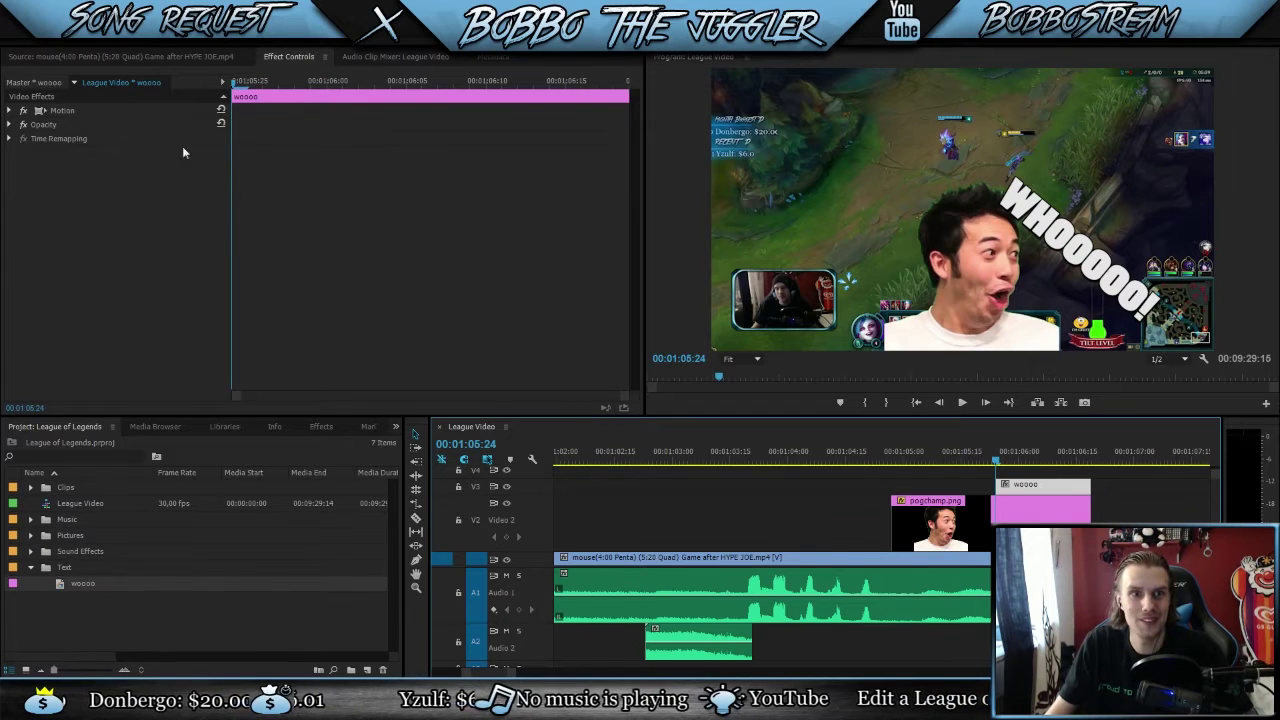
click(12, 110)
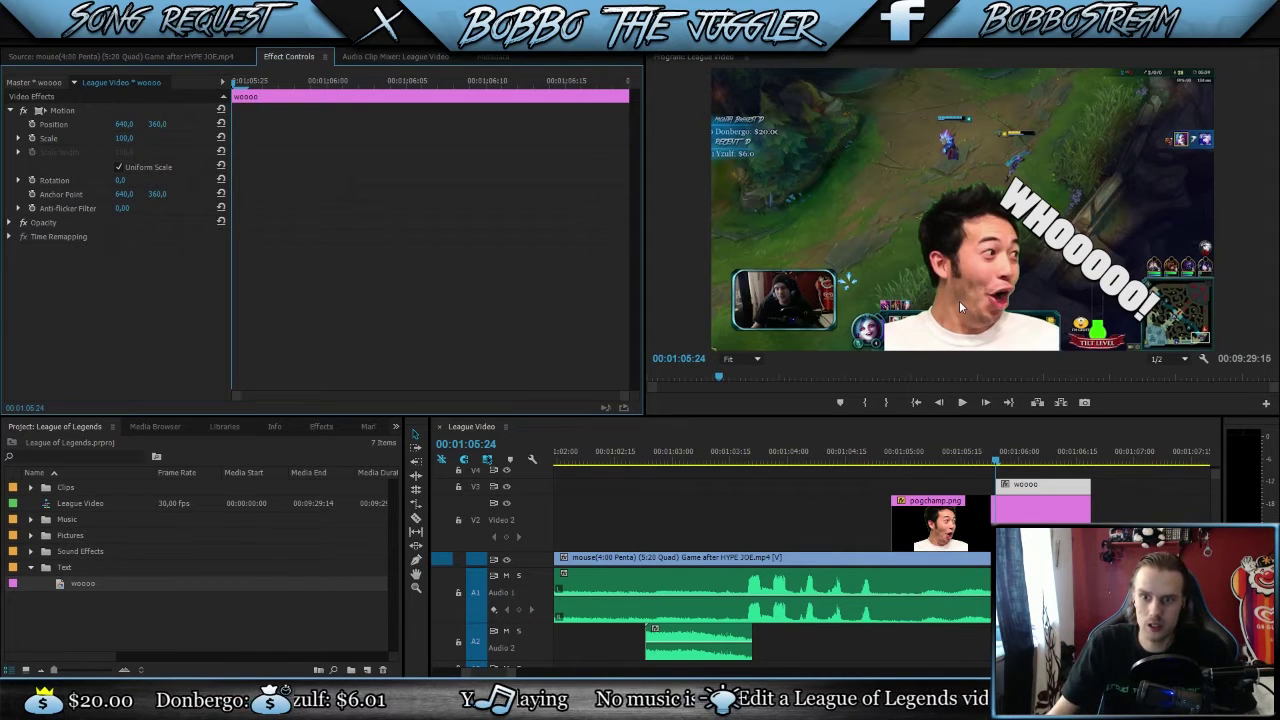
key(space)
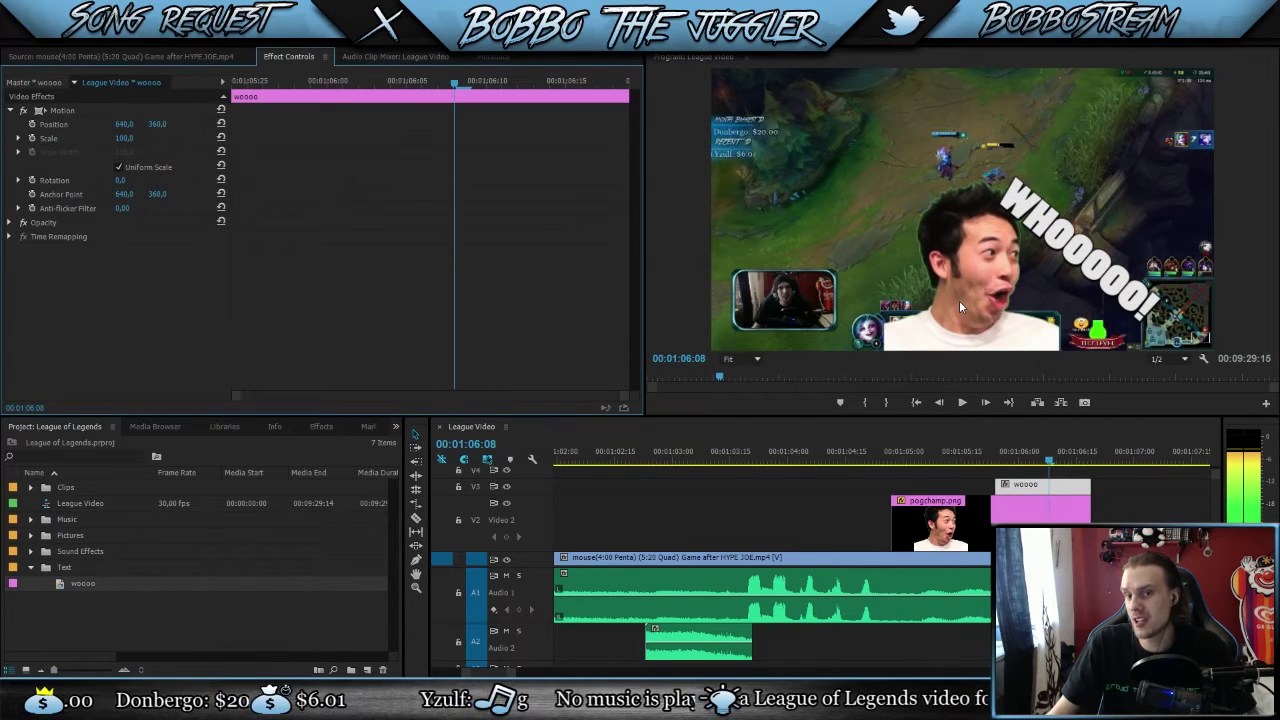
key(space)
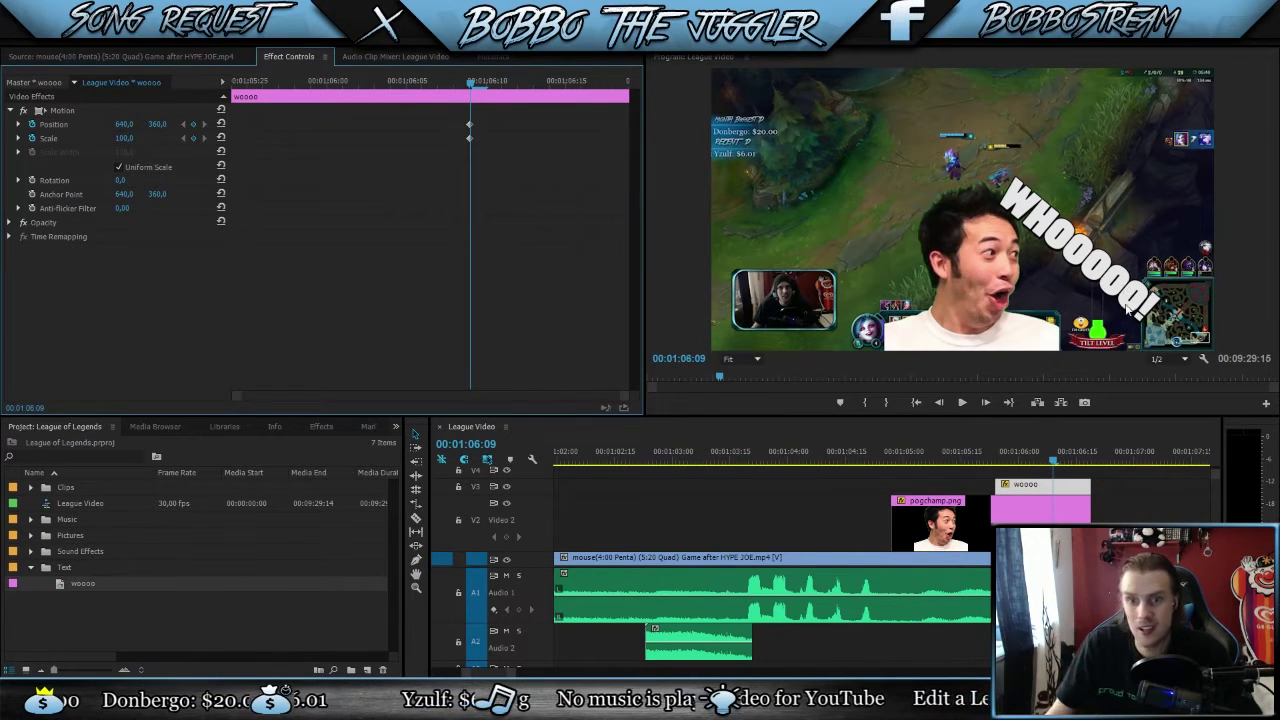
Step: Add Scale and Position keyframes at the start of the woooo title, 00:01:05:24
drag(1055, 465, 996, 463)
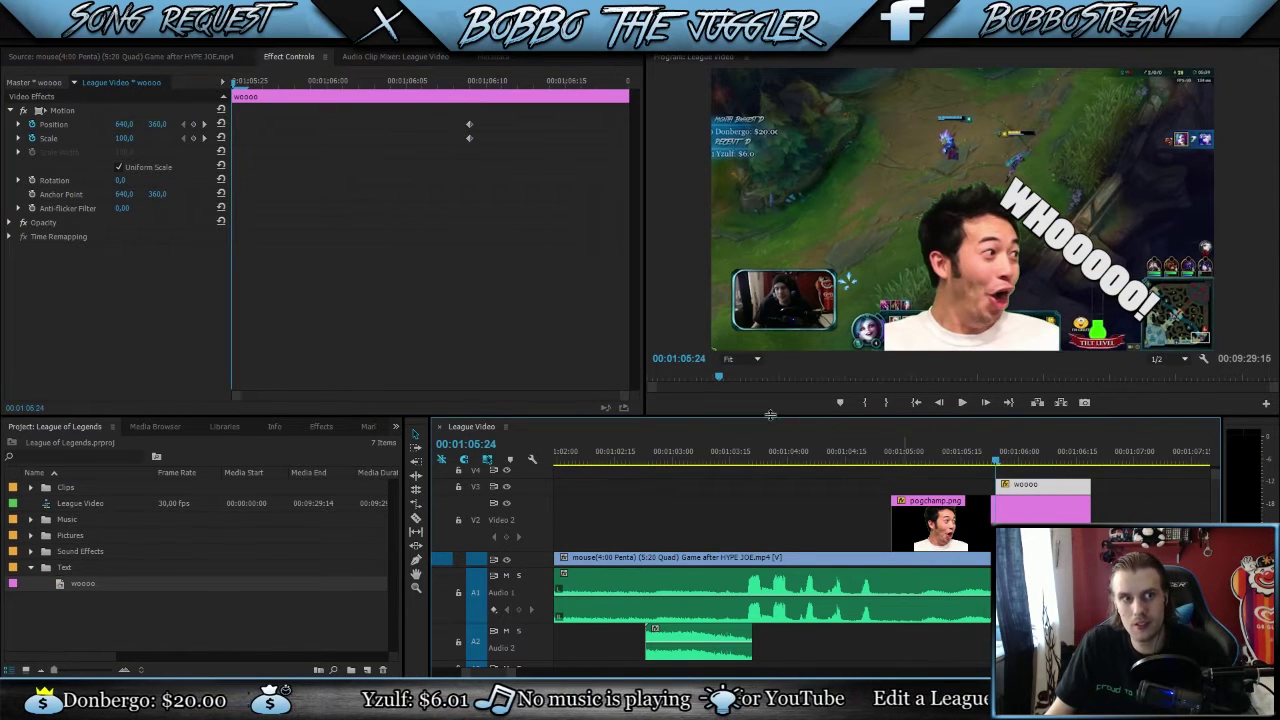
click(193, 139)
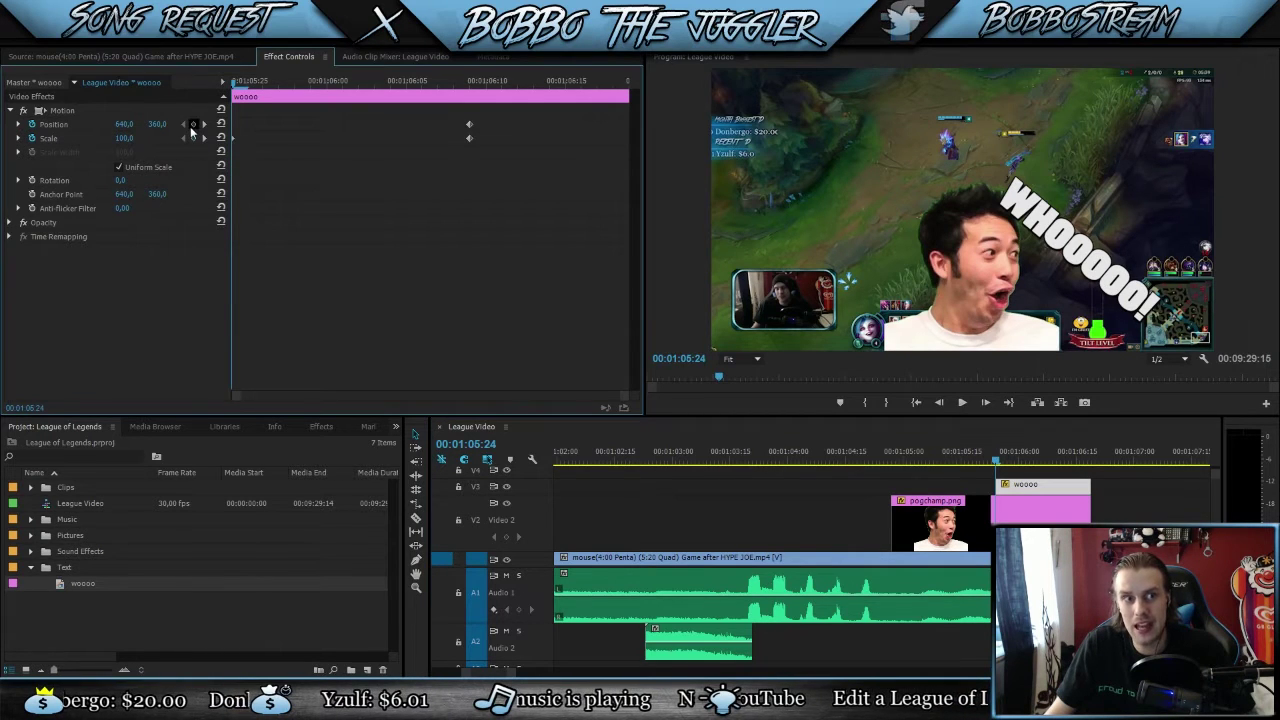
click(193, 124)
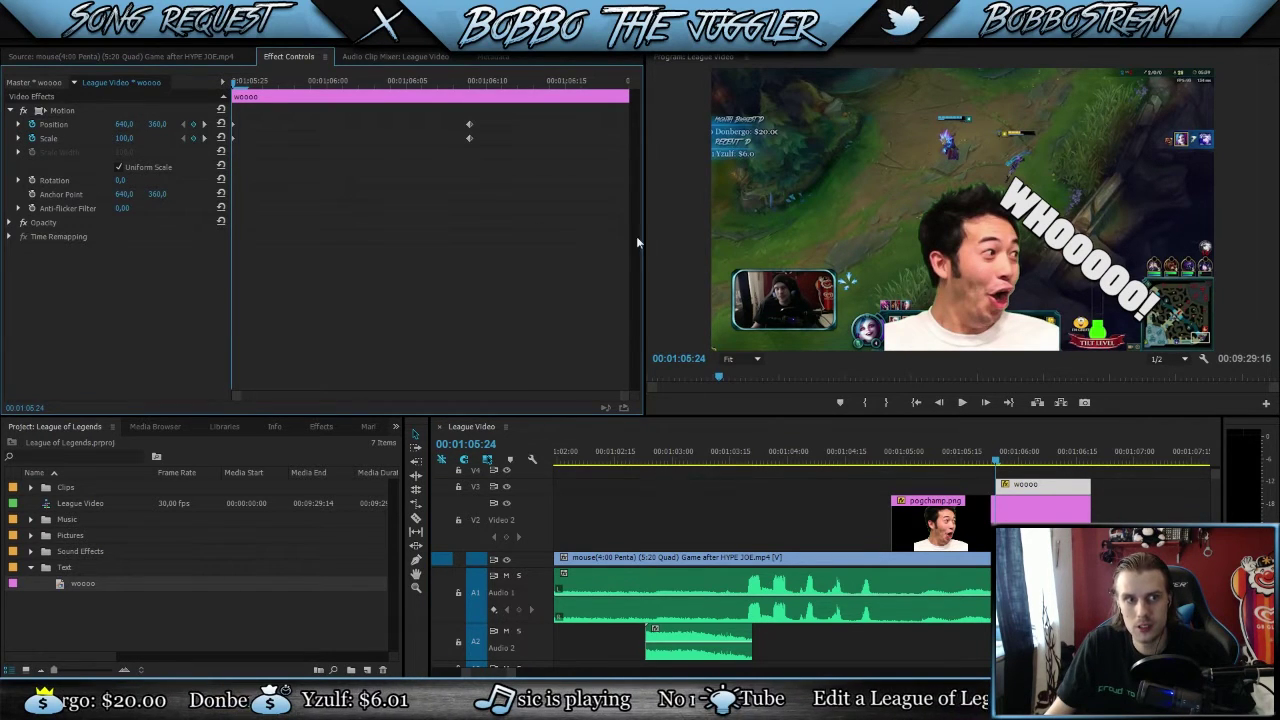
Step: At the woooo title's first keyframes, reduce its scale to 8 and move it over the pictured man's mouth, at position 713, 575.7
click(35, 116)
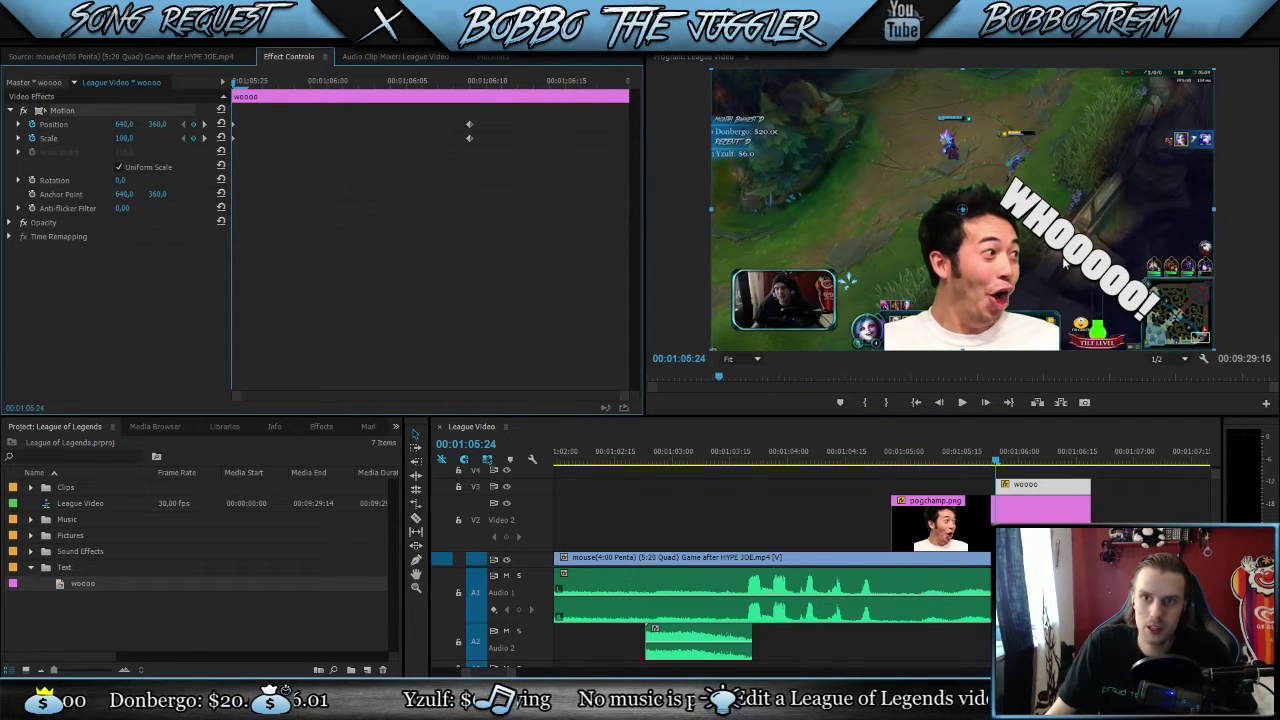
drag(1065, 262, 995, 300)
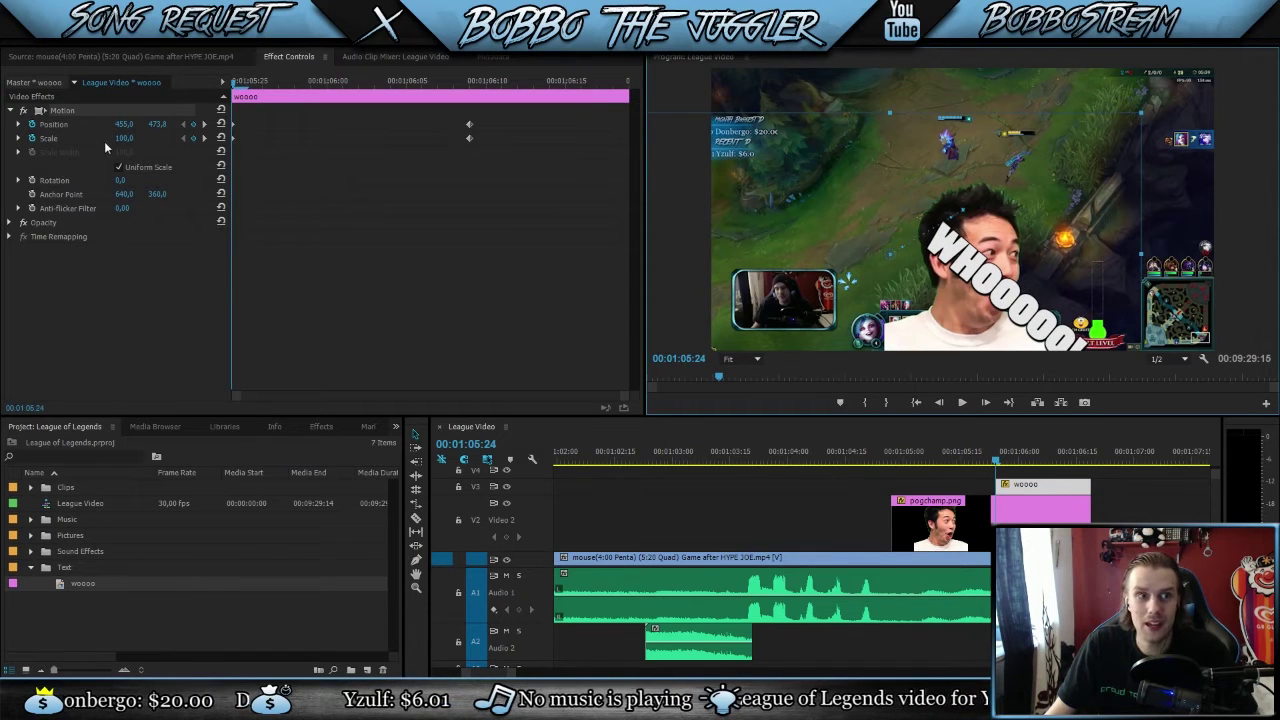
drag(128, 143, 55, 143)
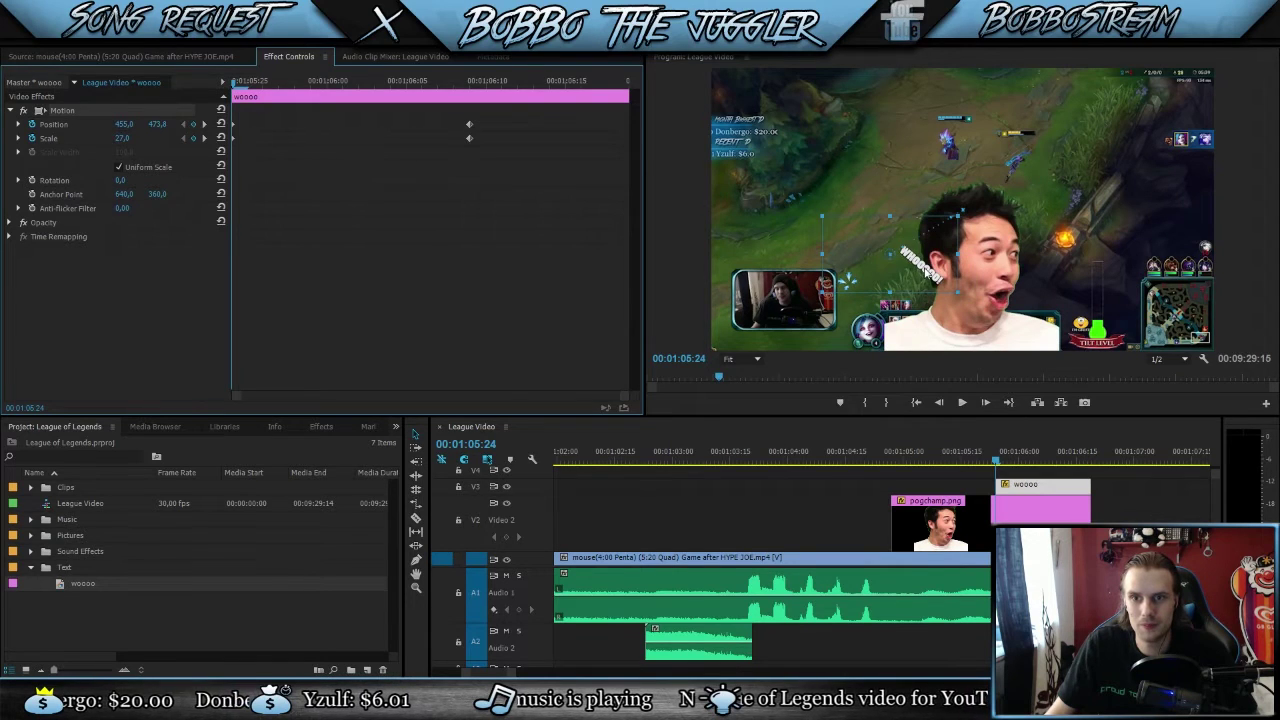
drag(920, 268, 1002, 299)
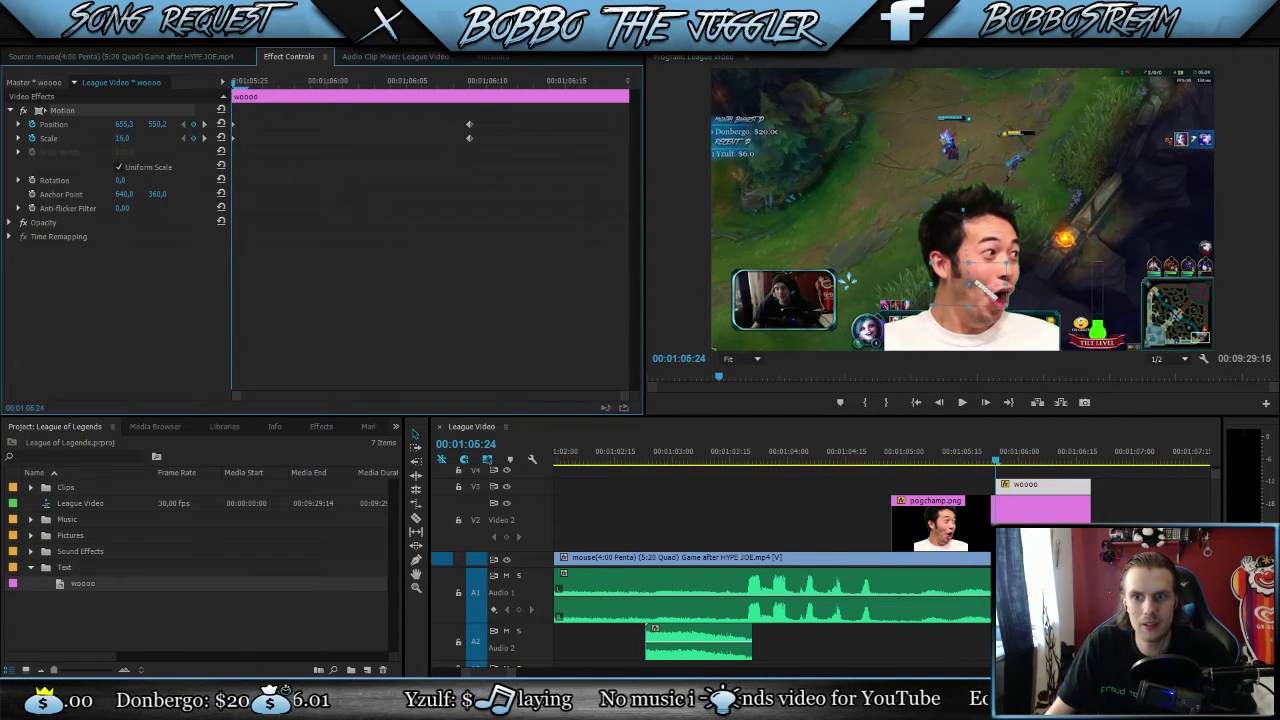
drag(122, 138, 125, 138)
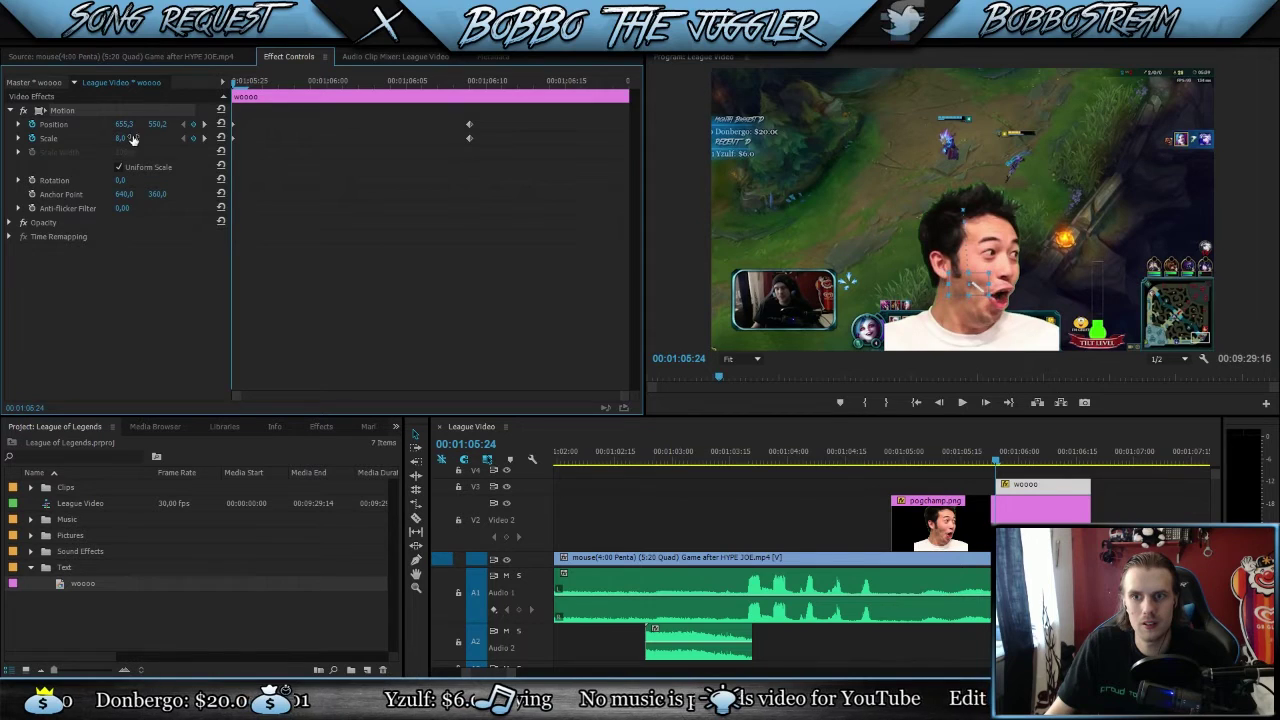
drag(982, 291, 1004, 301)
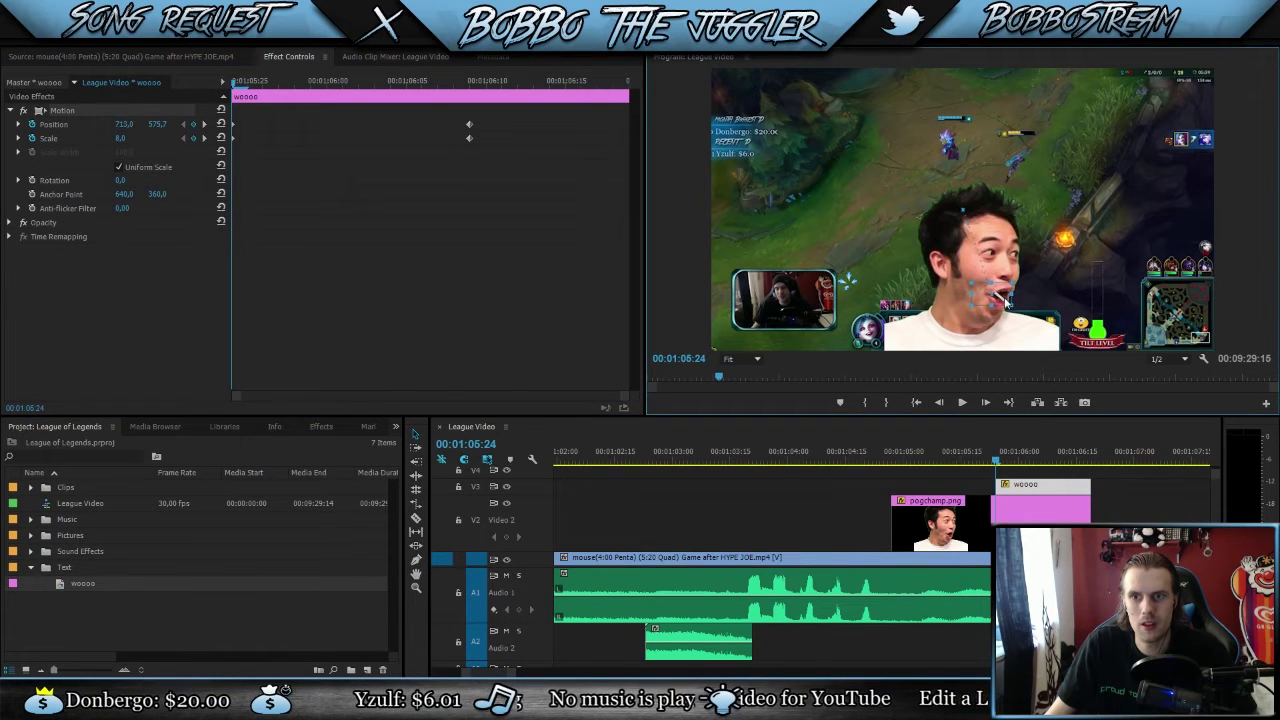
click(886, 458)
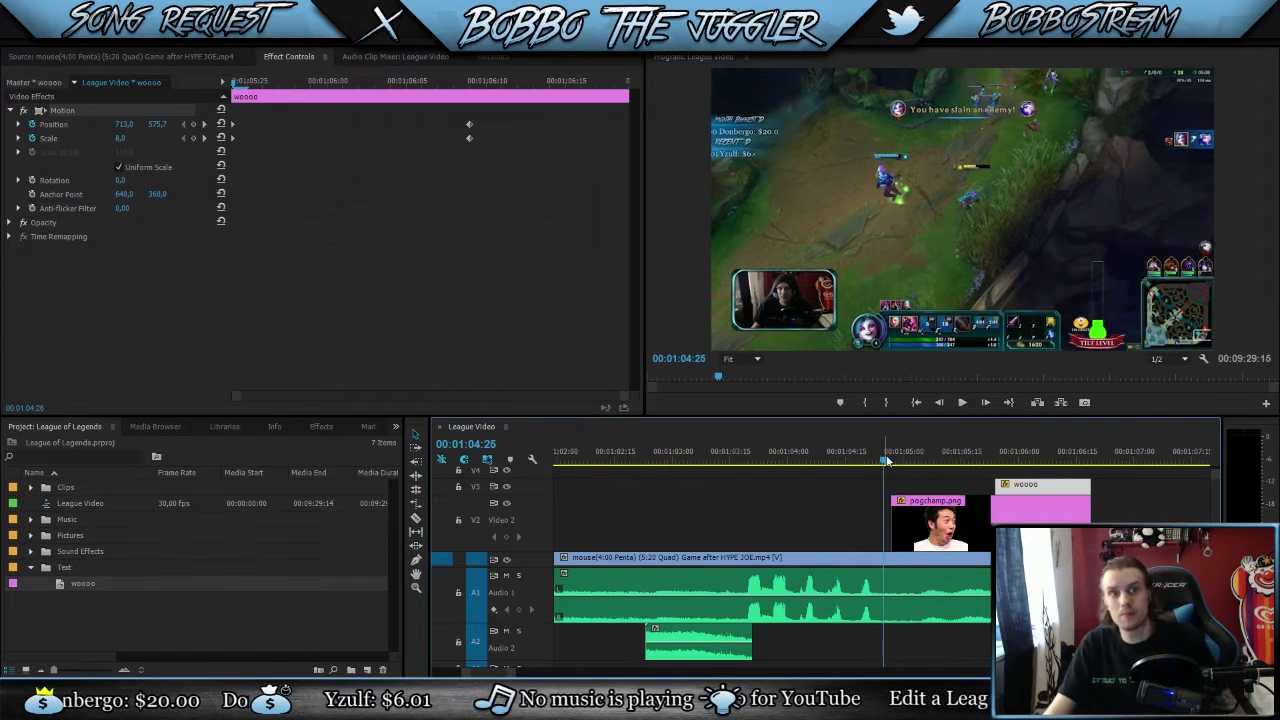
Step: Play the sequence from 00:01:04:25, and scrub back over the pogchamp image and woooo text section
key(space)
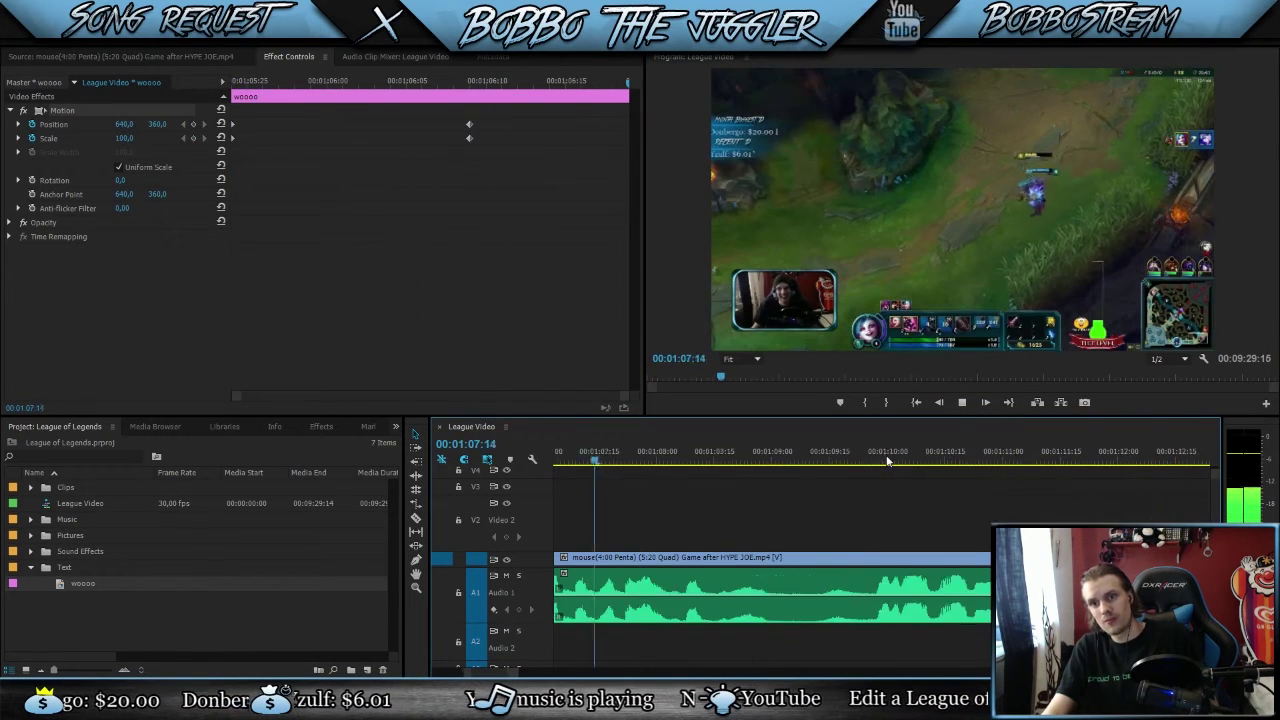
key(space)
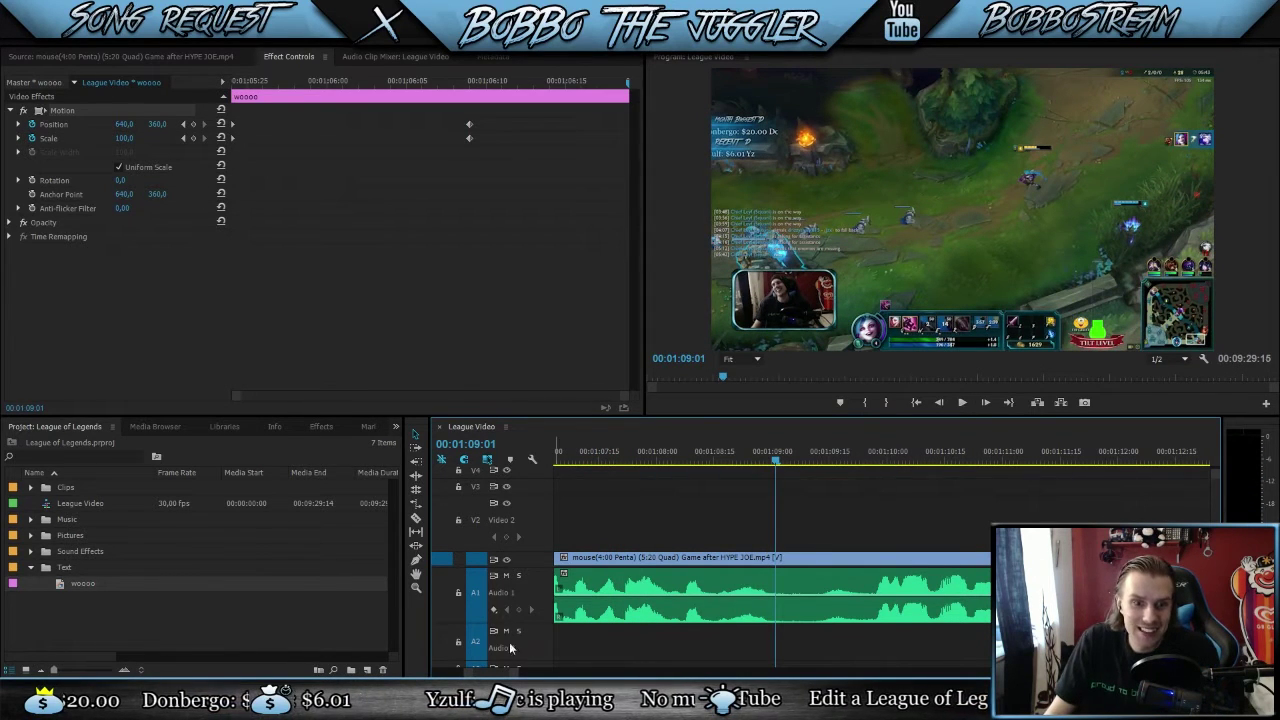
key(minus)
key(minus)
key(minus)
key(minus)
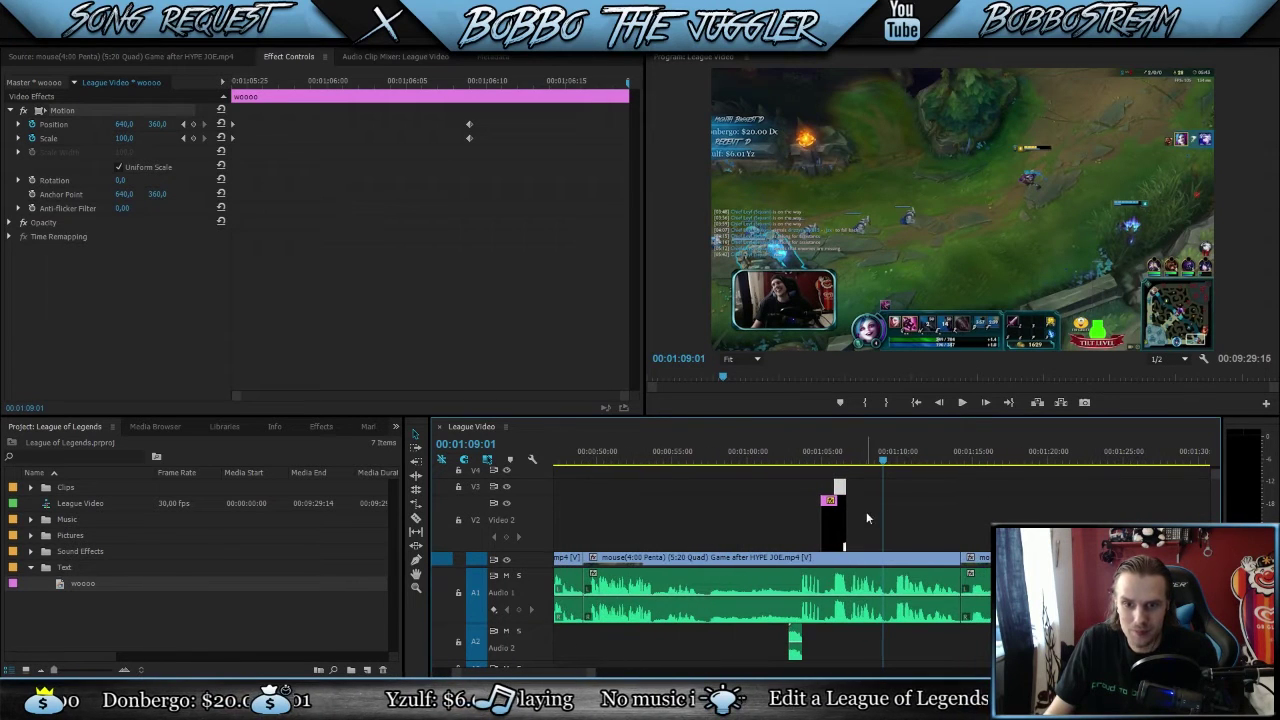
click(803, 459)
click(784, 461)
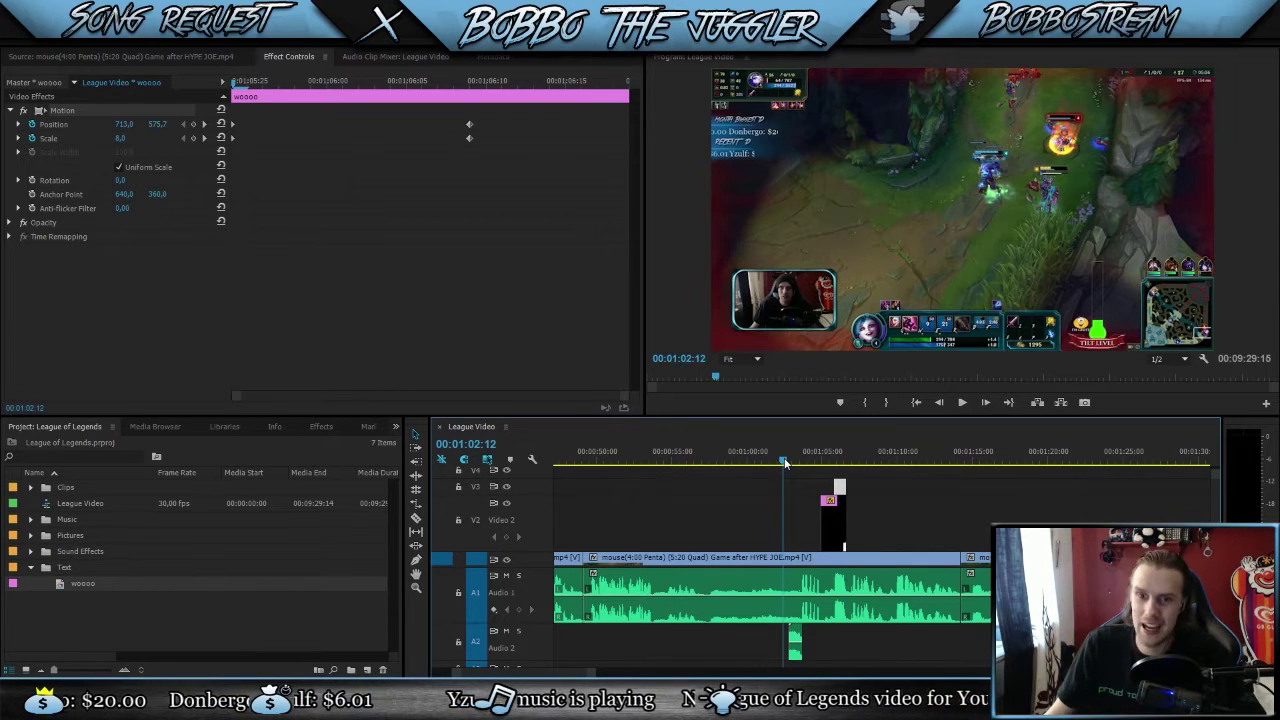
click(838, 458)
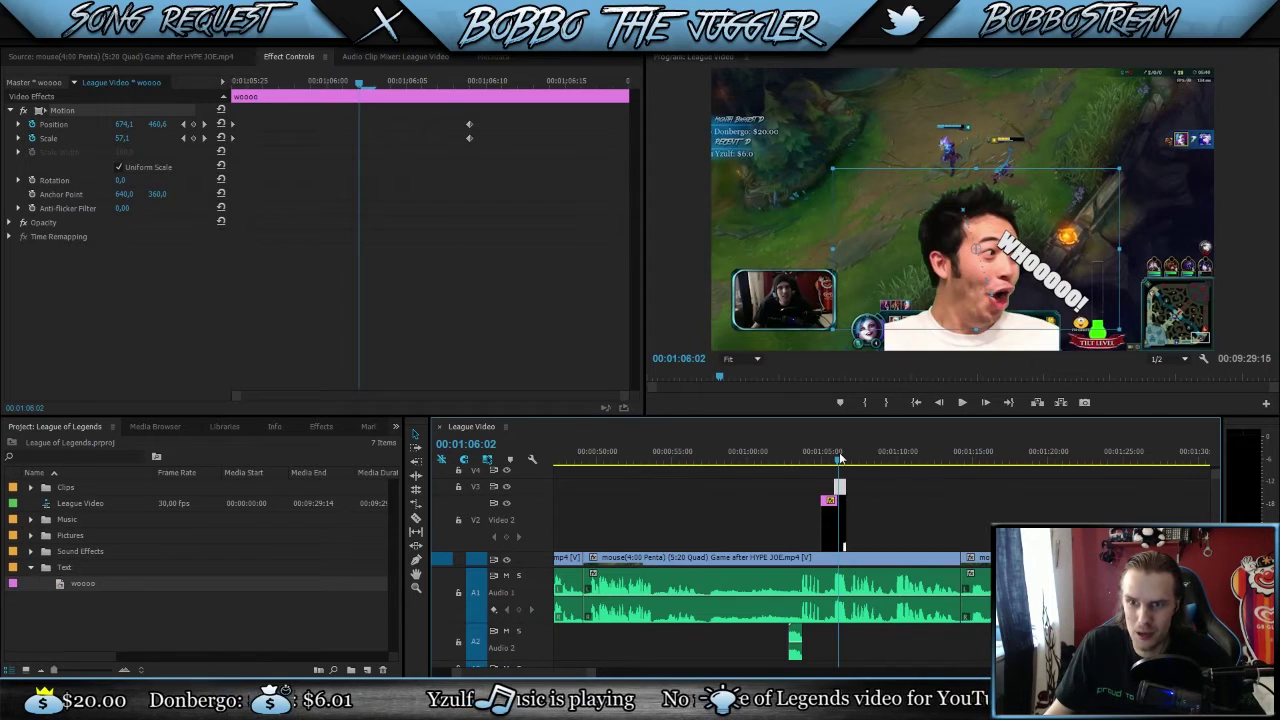
Step: Deselect the text clip and preview the edited section full-screen from 00:00:56:19
click(891, 497)
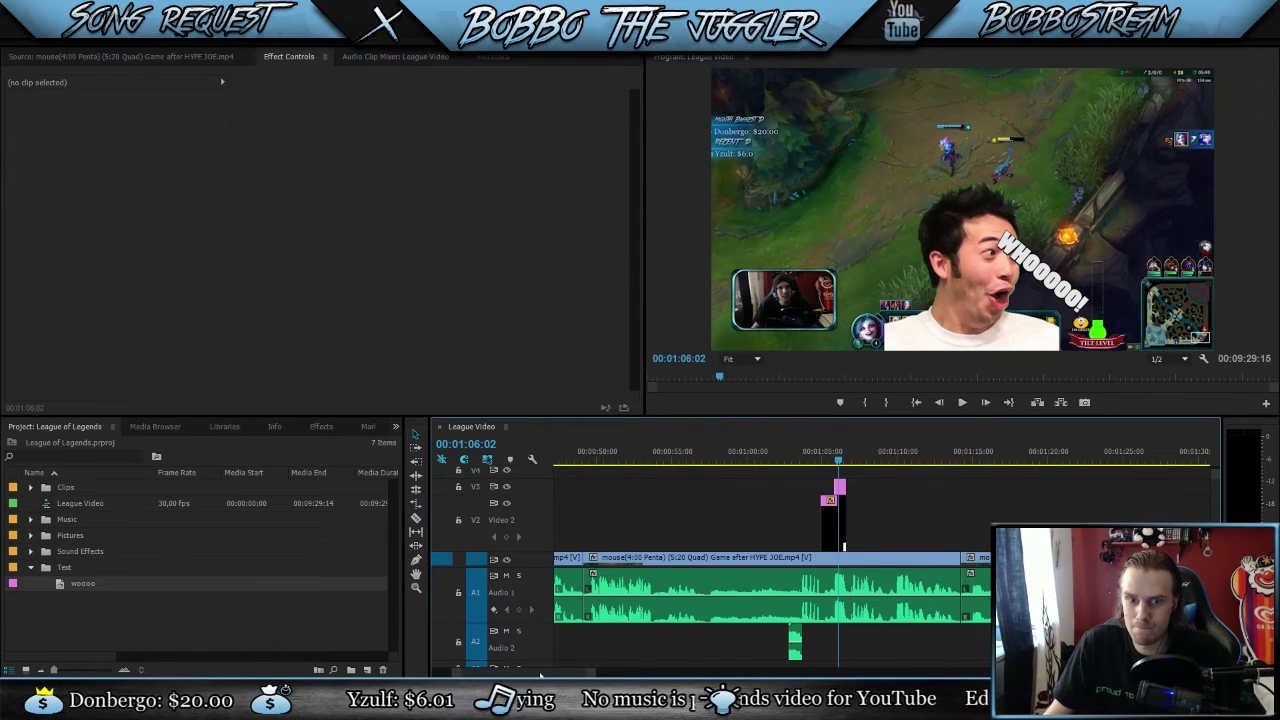
click(697, 457)
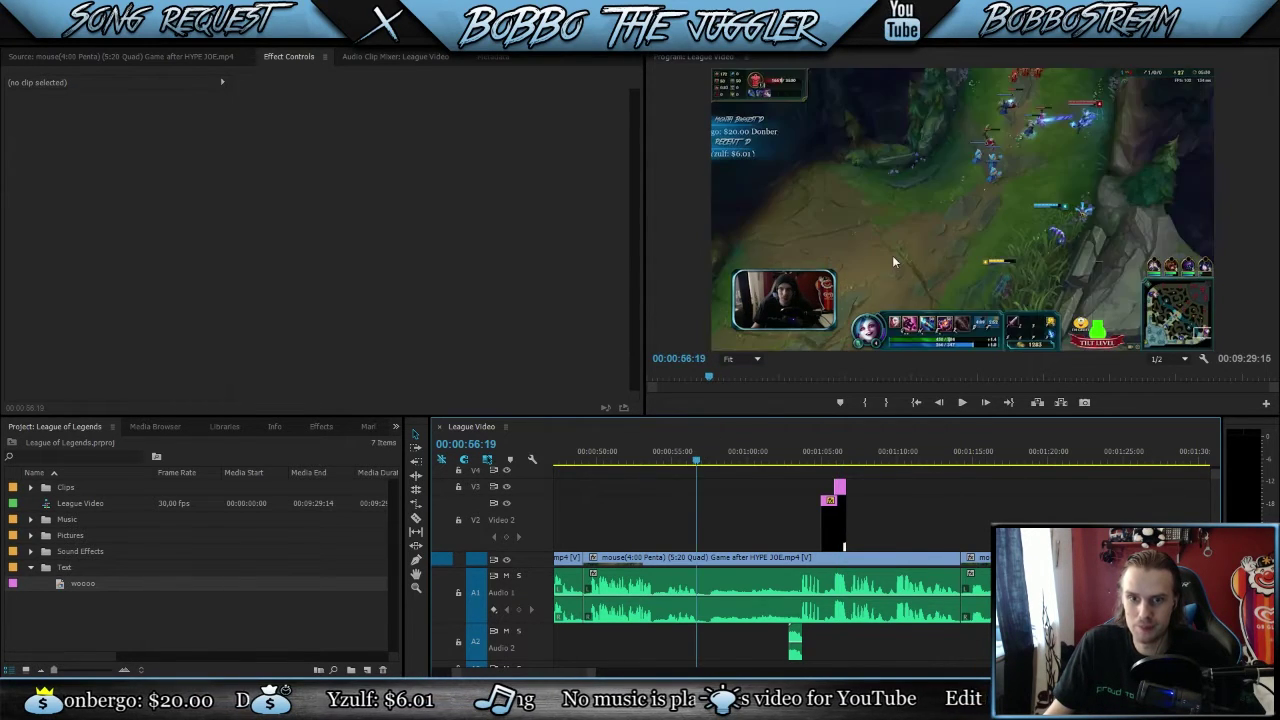
key(grave)
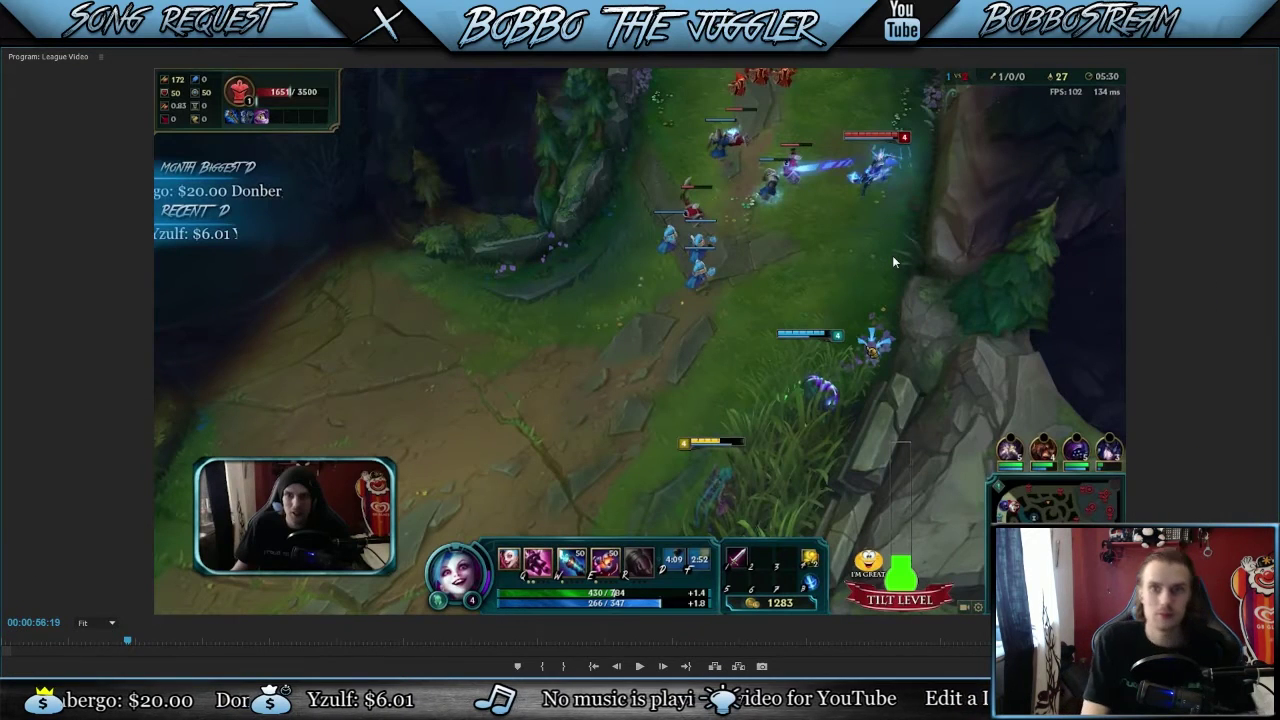
key(space)
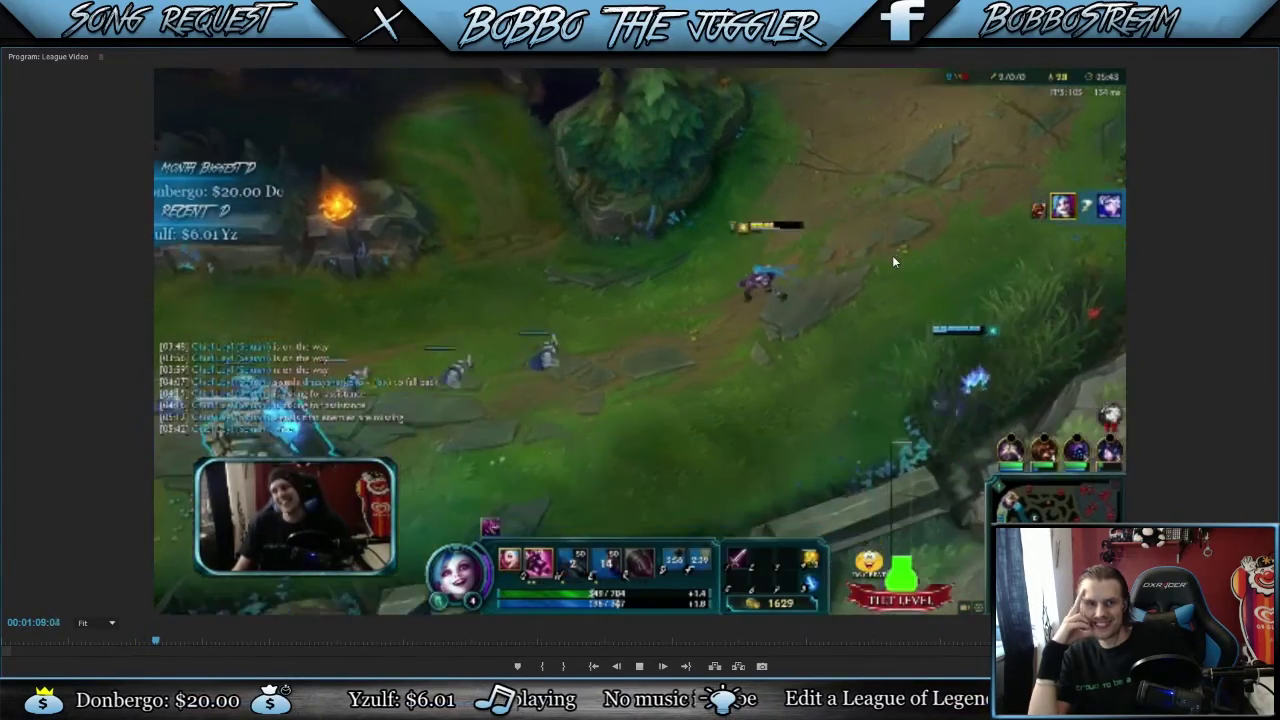
key(space)
key(grave)
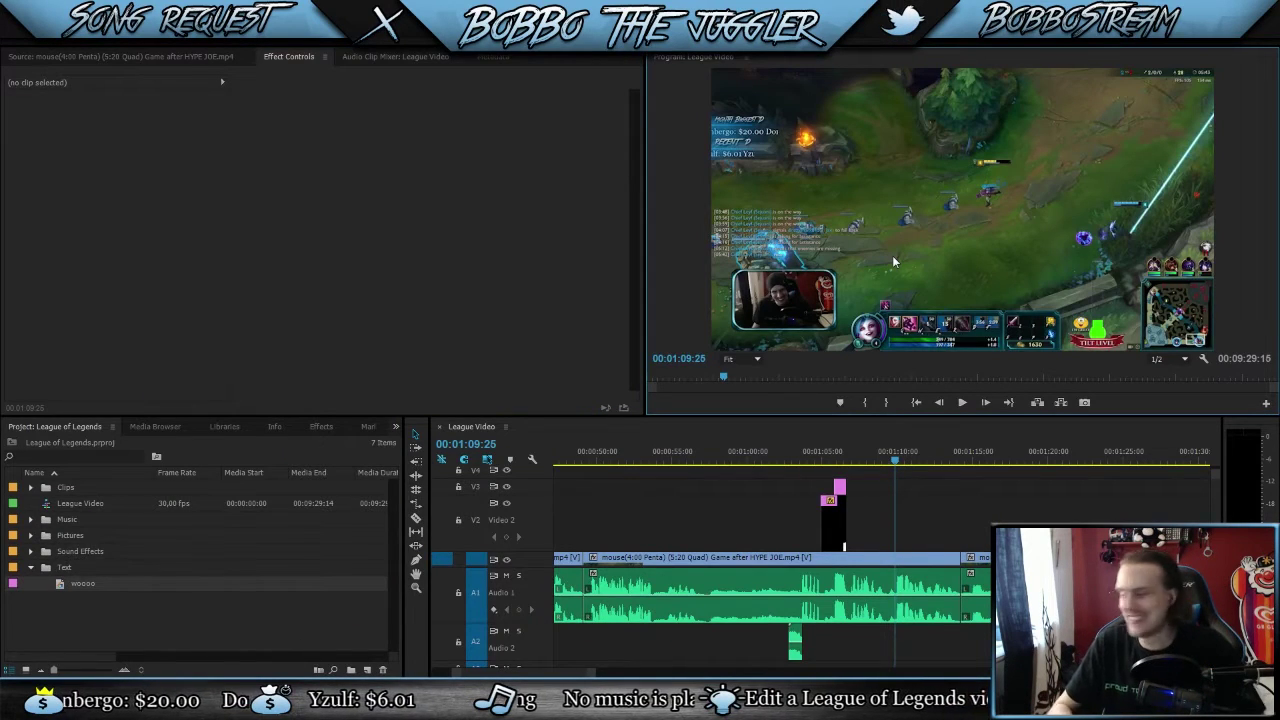
Step: Collapse the Text bin and increase the video track height so Video 1 shows clip thumbnails
click(31, 568)
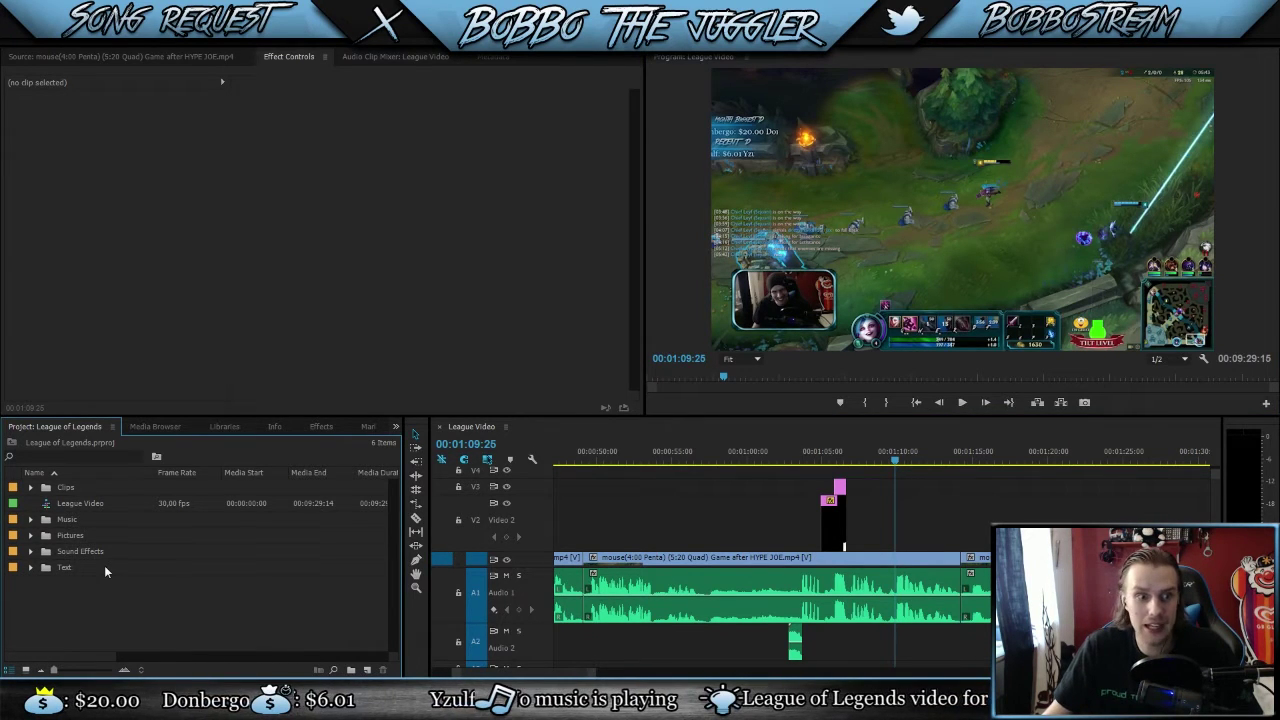
key(minus)
key(minus)
key(minus)
key(minus)
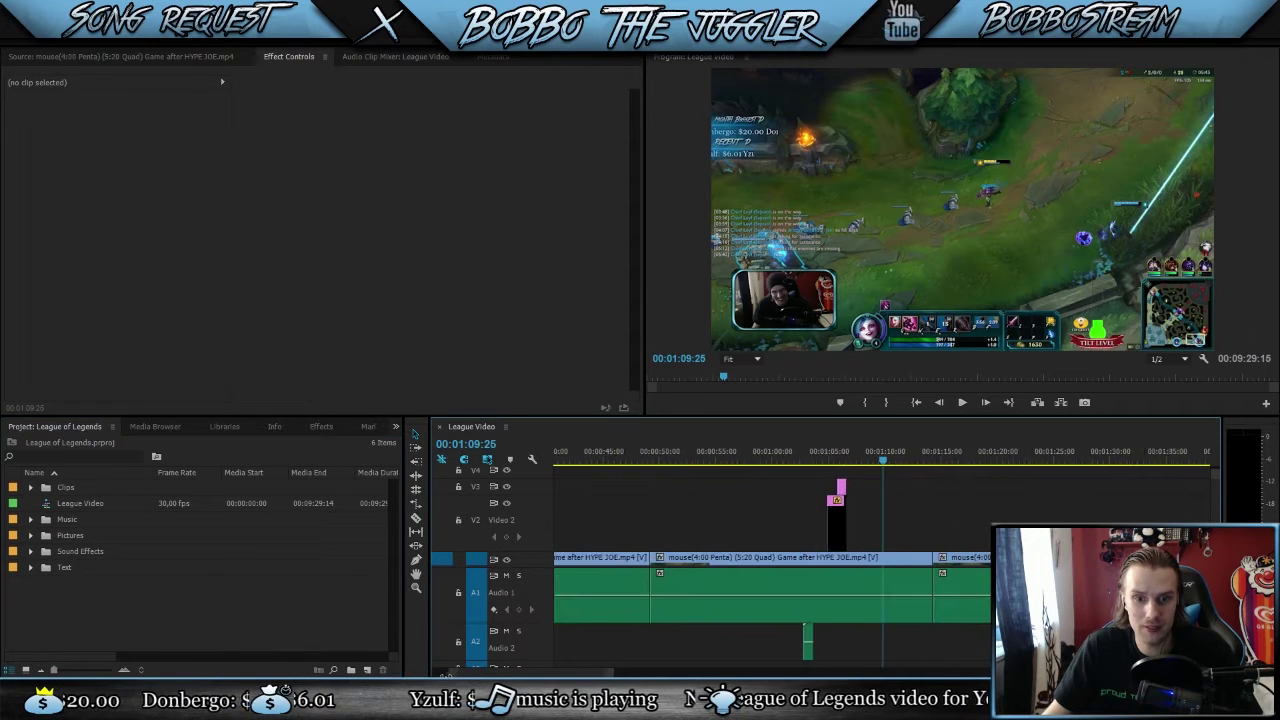
key(minus)
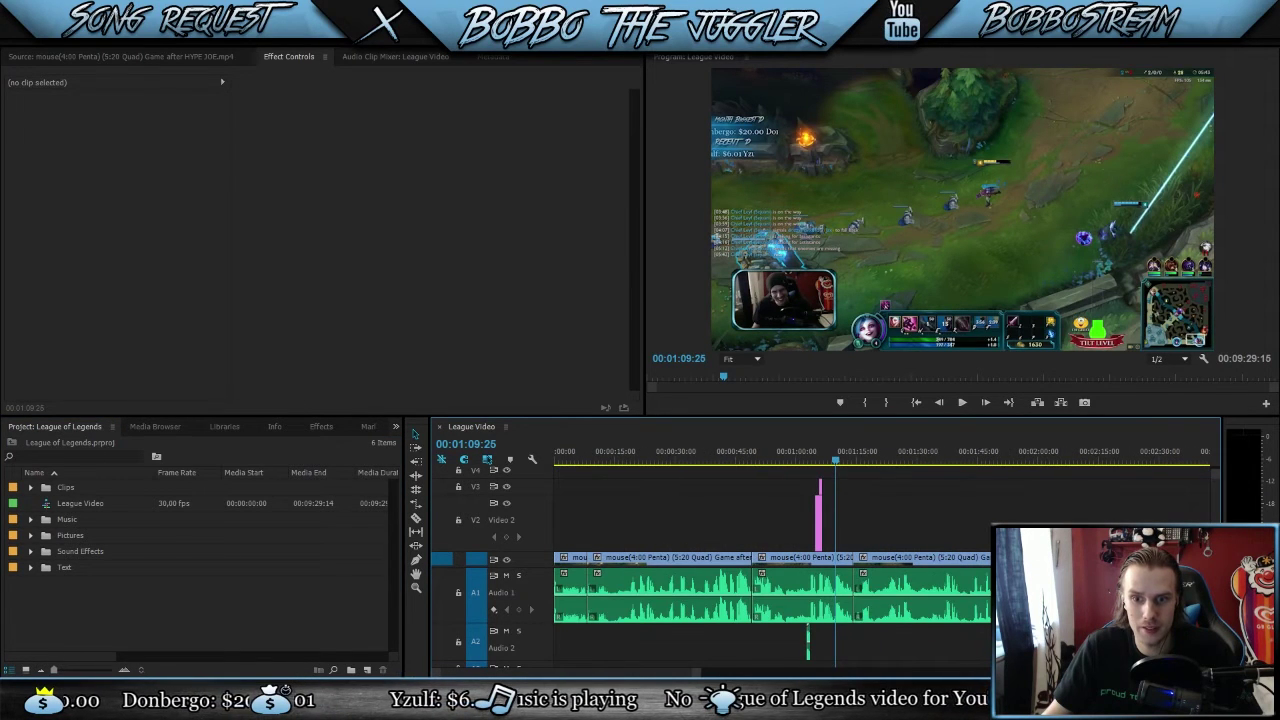
key(ctrl+equal)
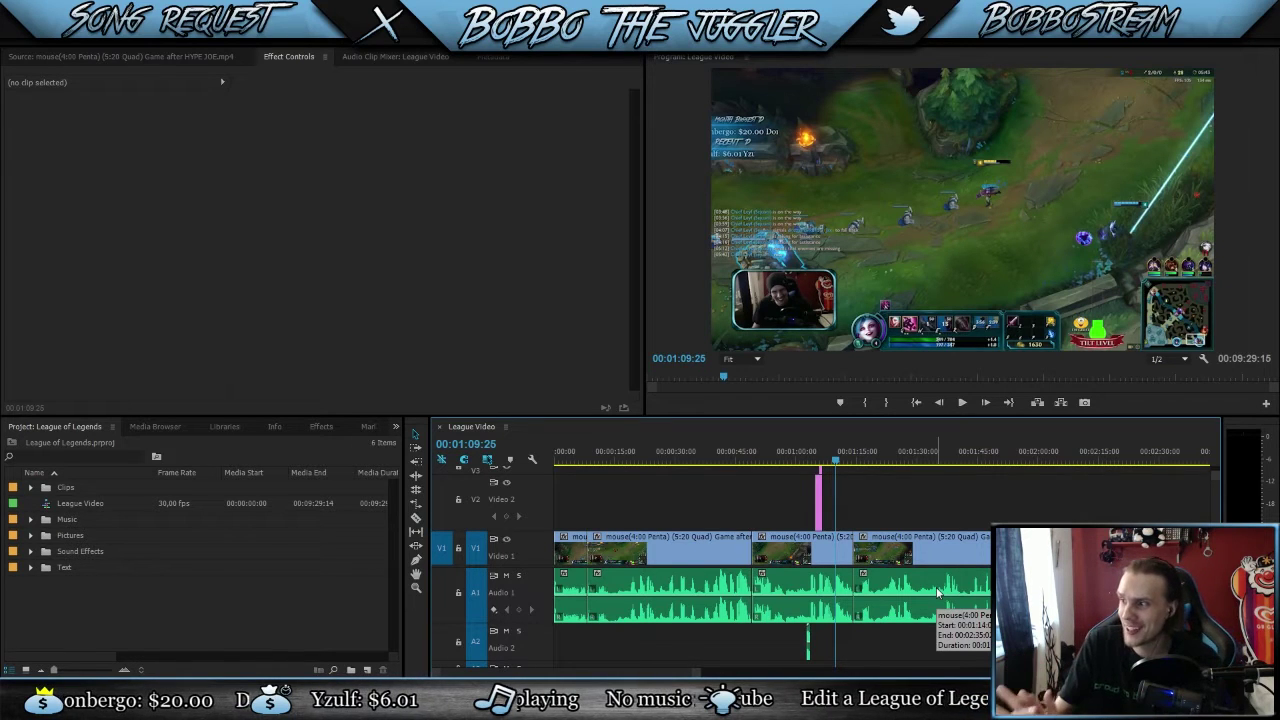
Step: Place the playhead at 00:01:12:22 and apply a Cross Dissolve to the following cut on Video 1
click(854, 467)
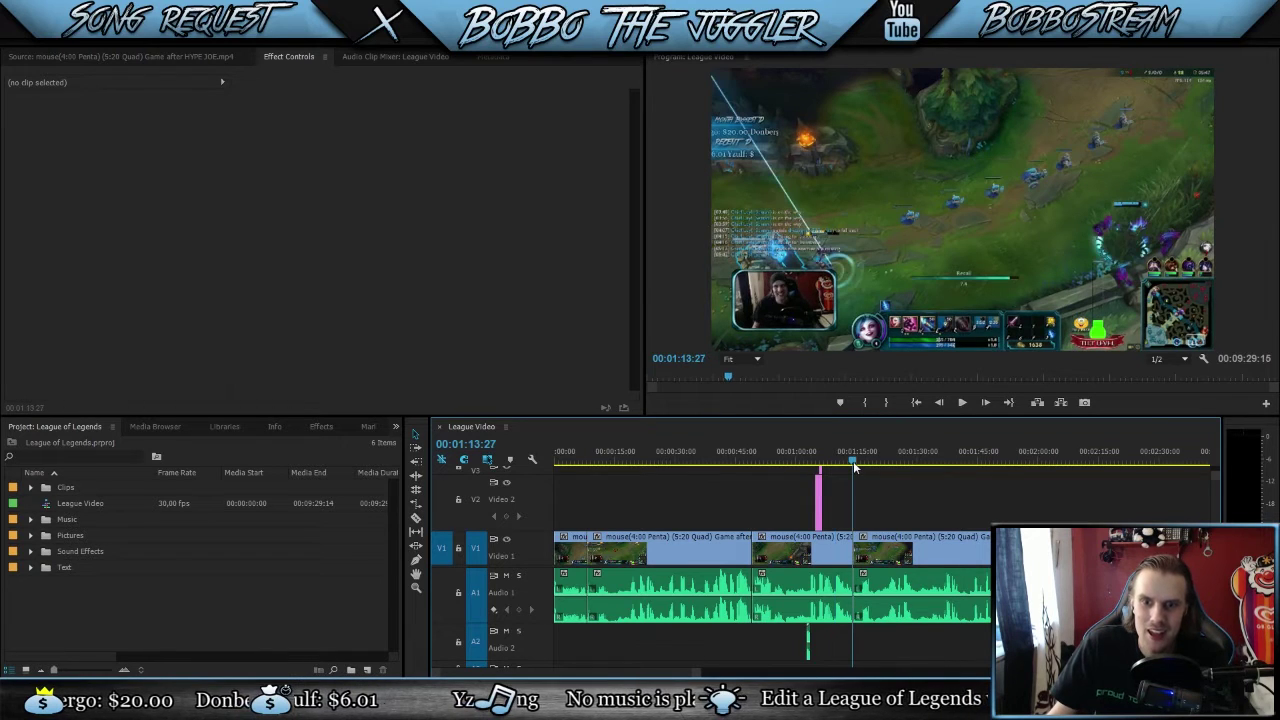
drag(854, 467, 848, 467)
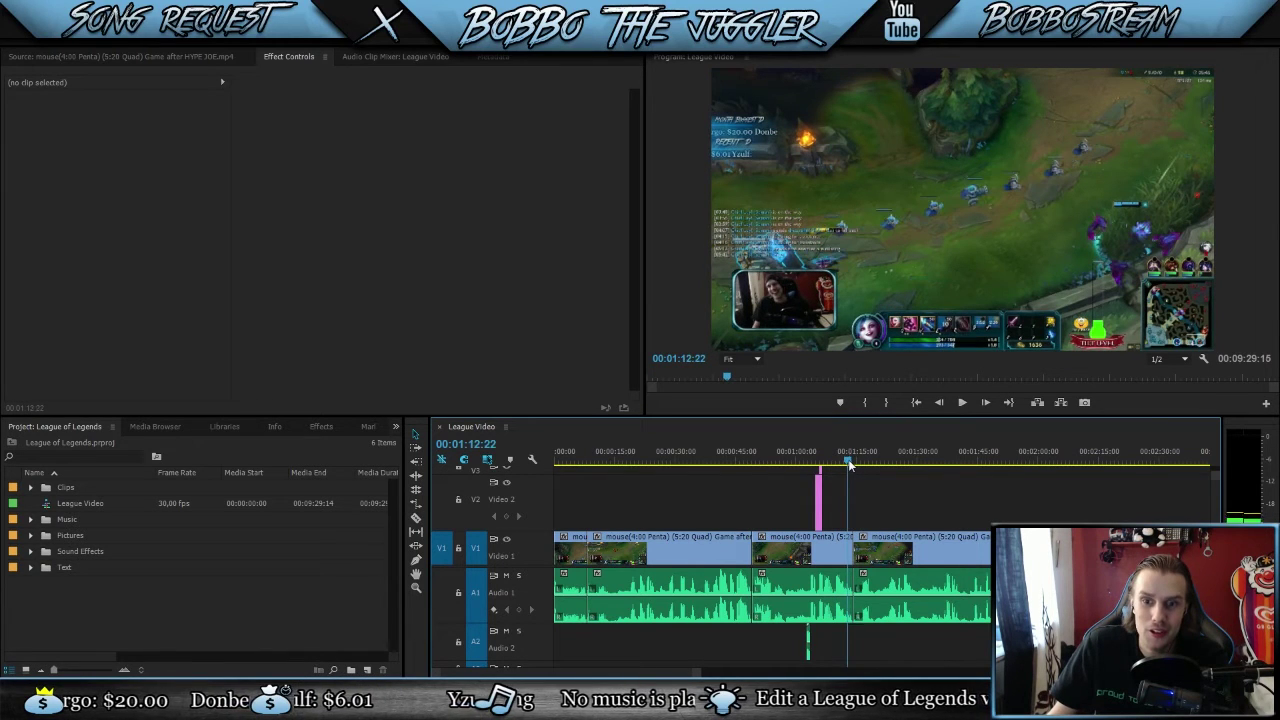
click(319, 427)
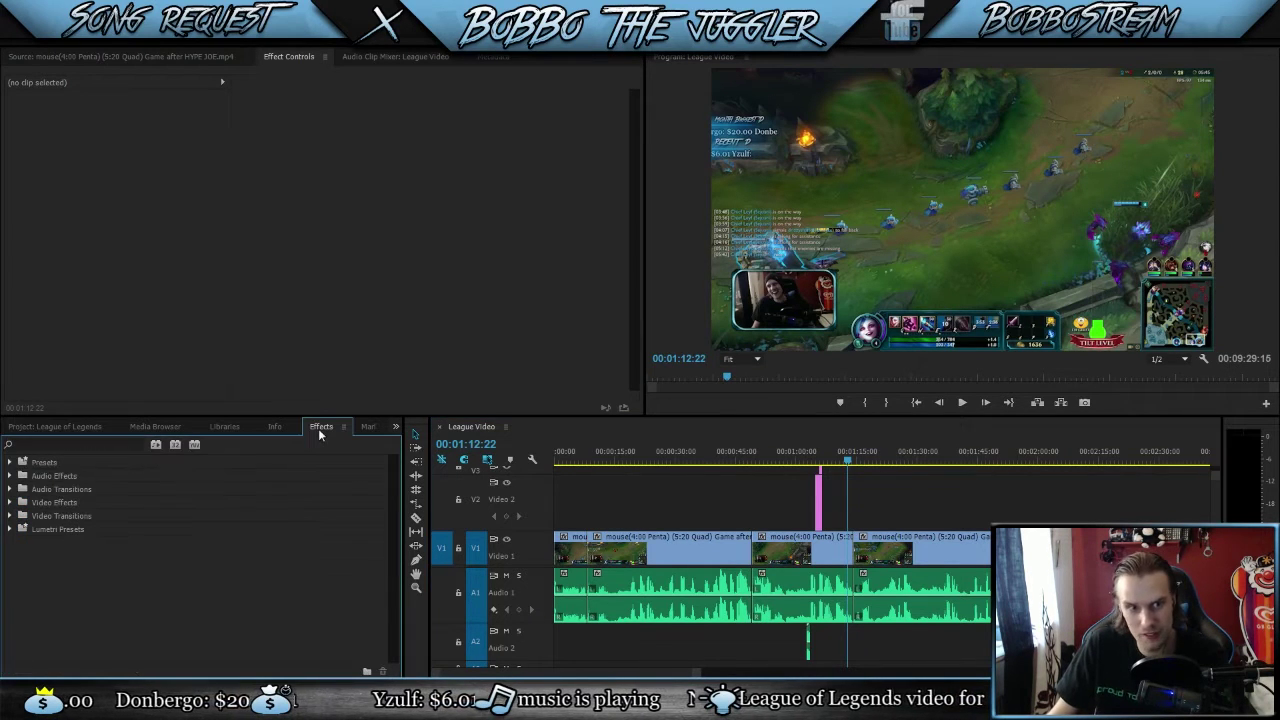
click(10, 516)
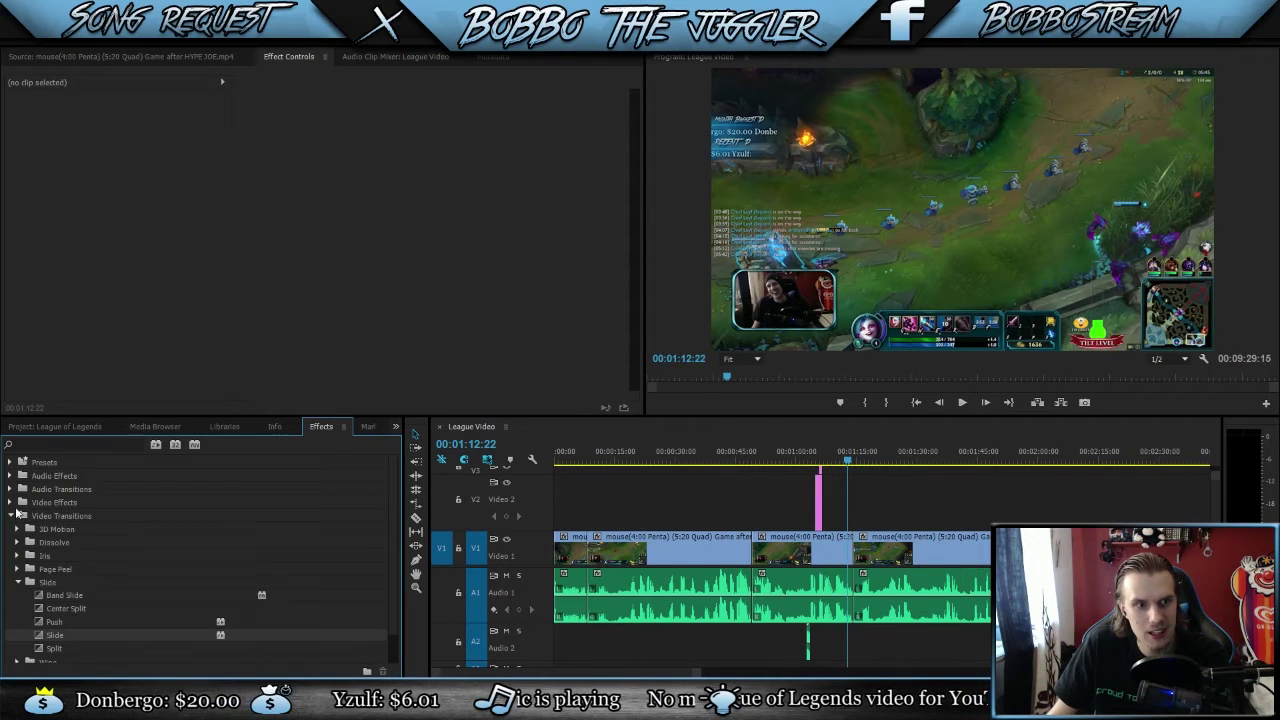
click(17, 542)
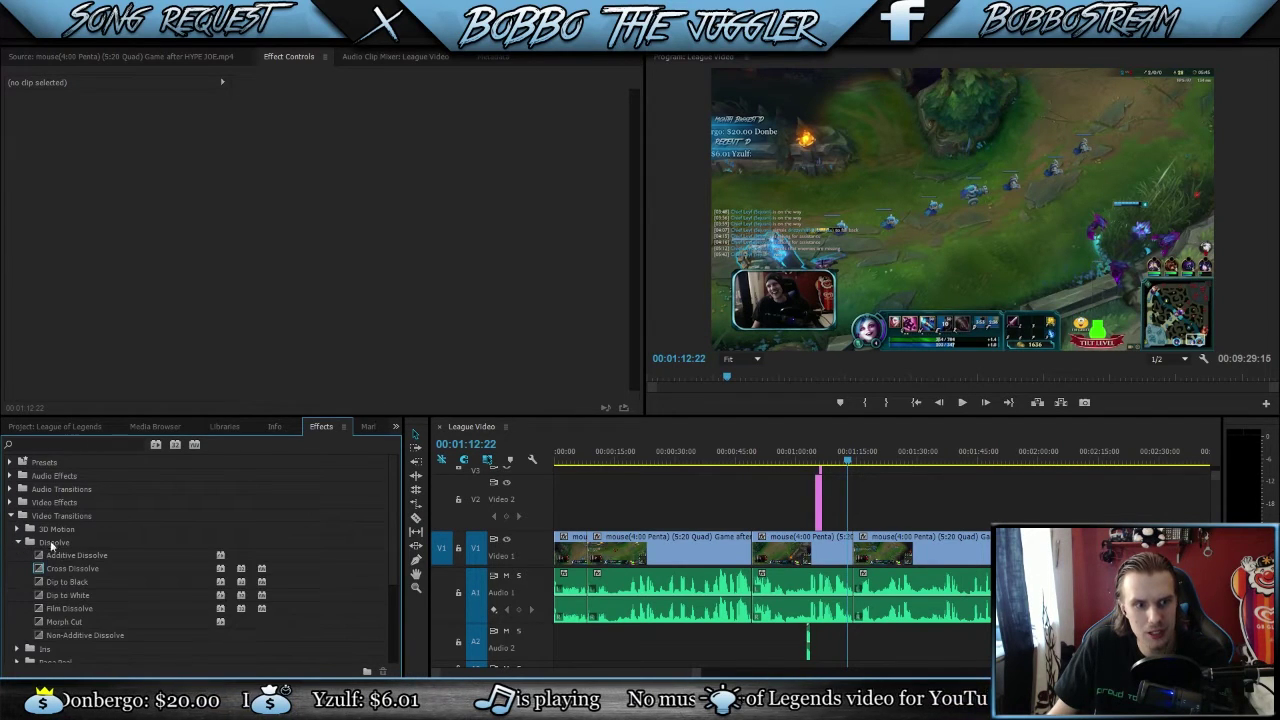
drag(37, 569, 392, 568)
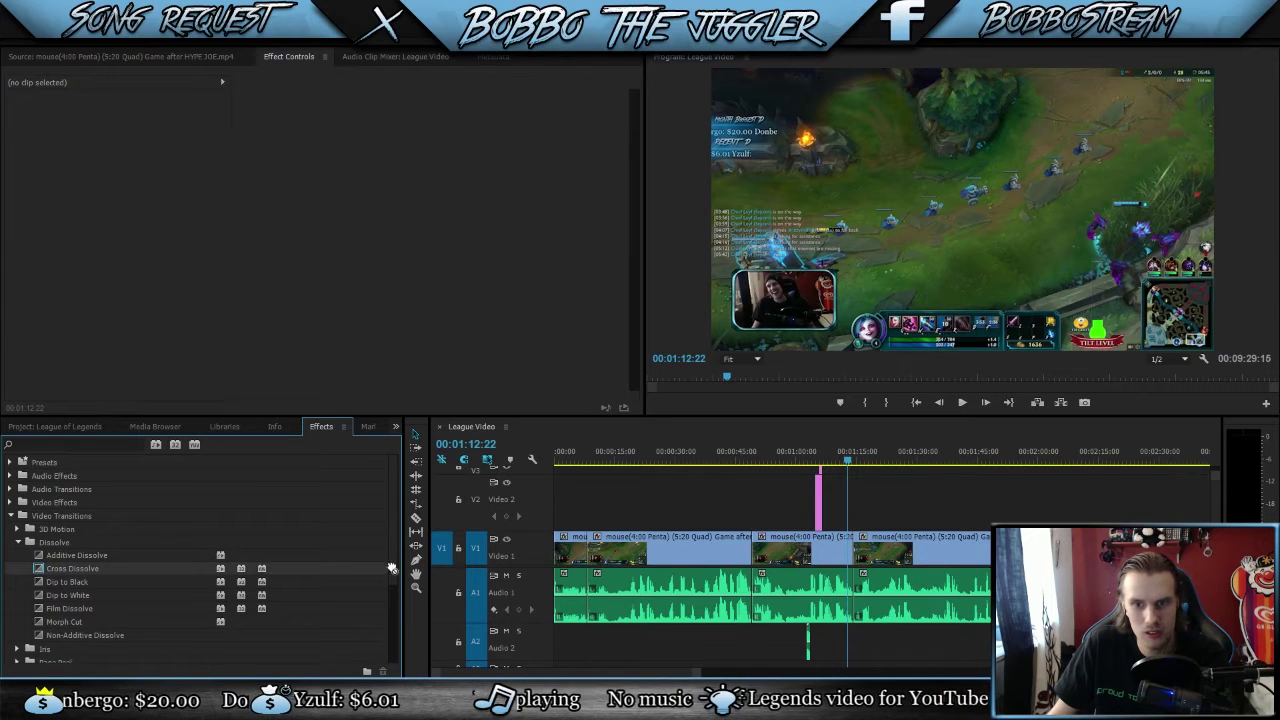
drag(862, 560, 858, 556)
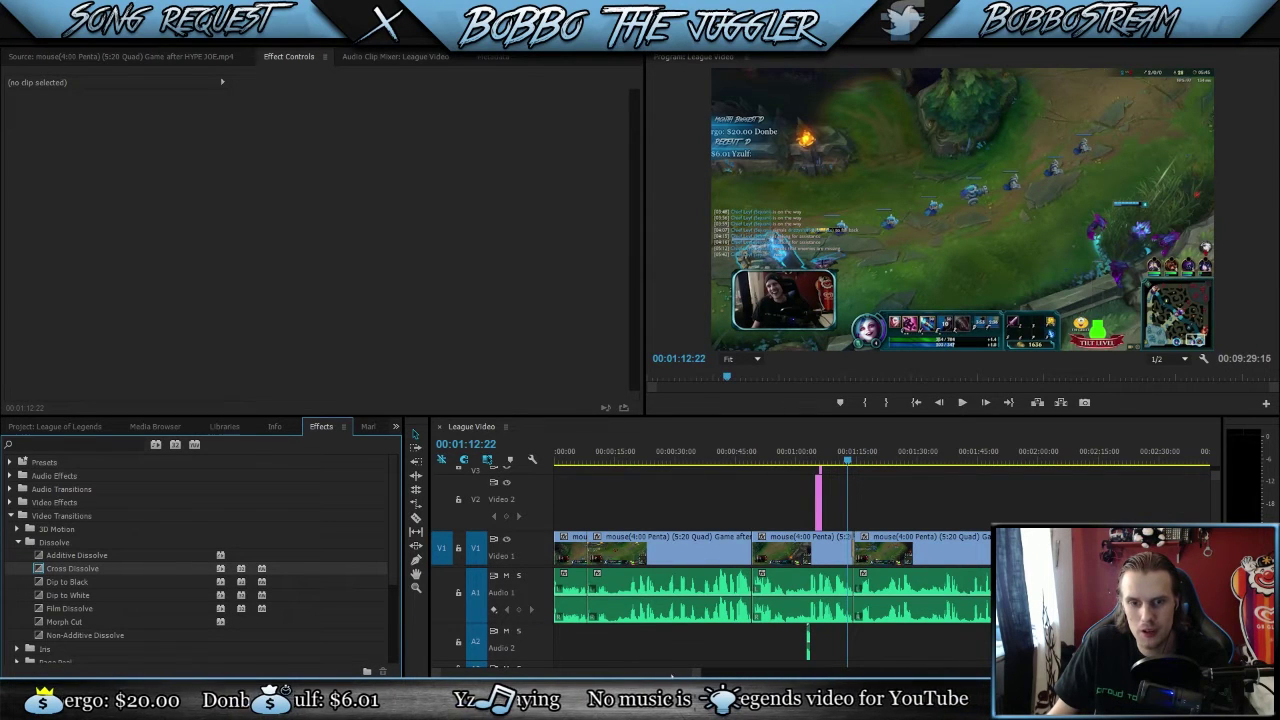
Step: Preview the Cross Dissolve at the Video 1 cut full-screen, playing from 00:01:12:22
key(minus)
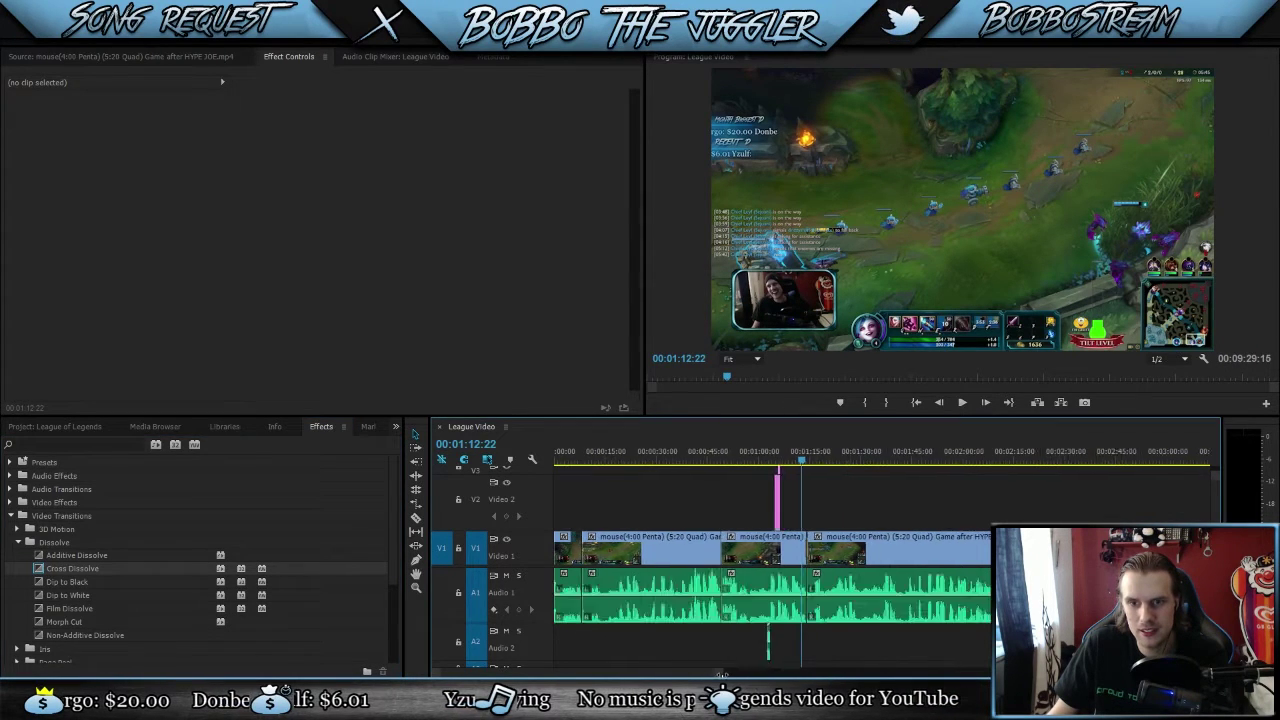
key(equal)
key(equal)
key(equal)
key(equal)
key(equal)
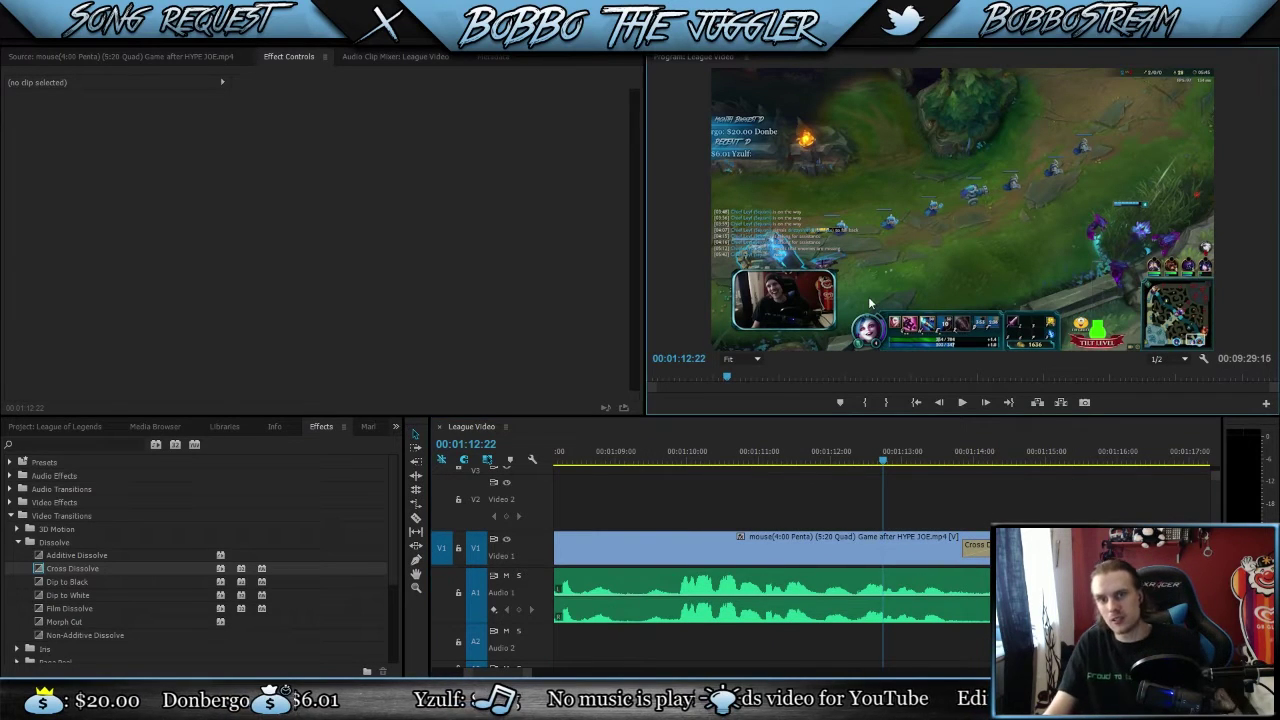
key(grave)
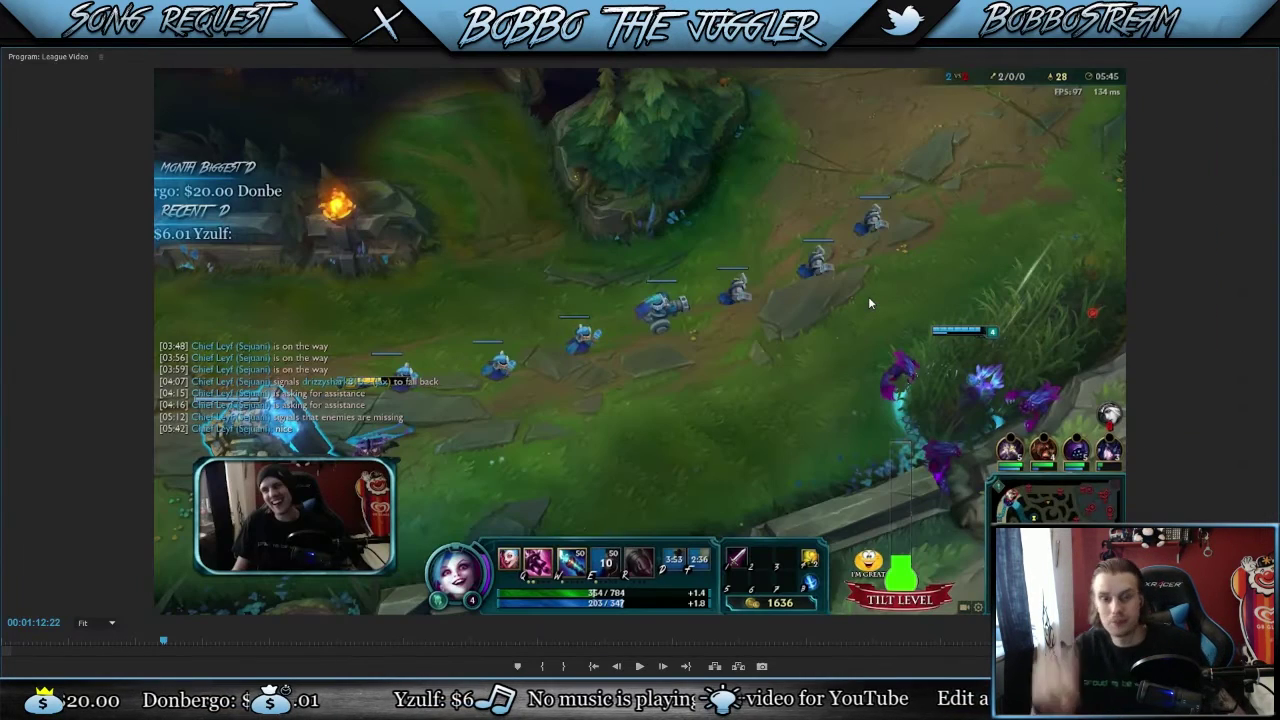
key(space)
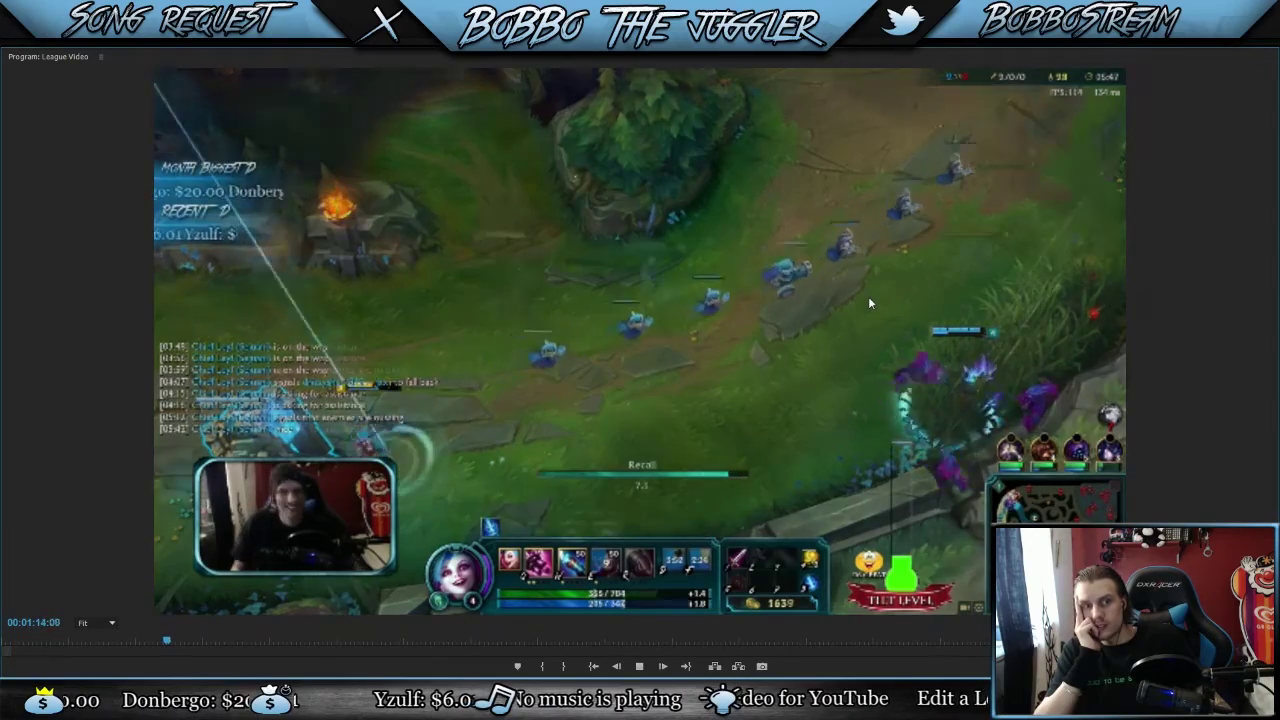
key(space)
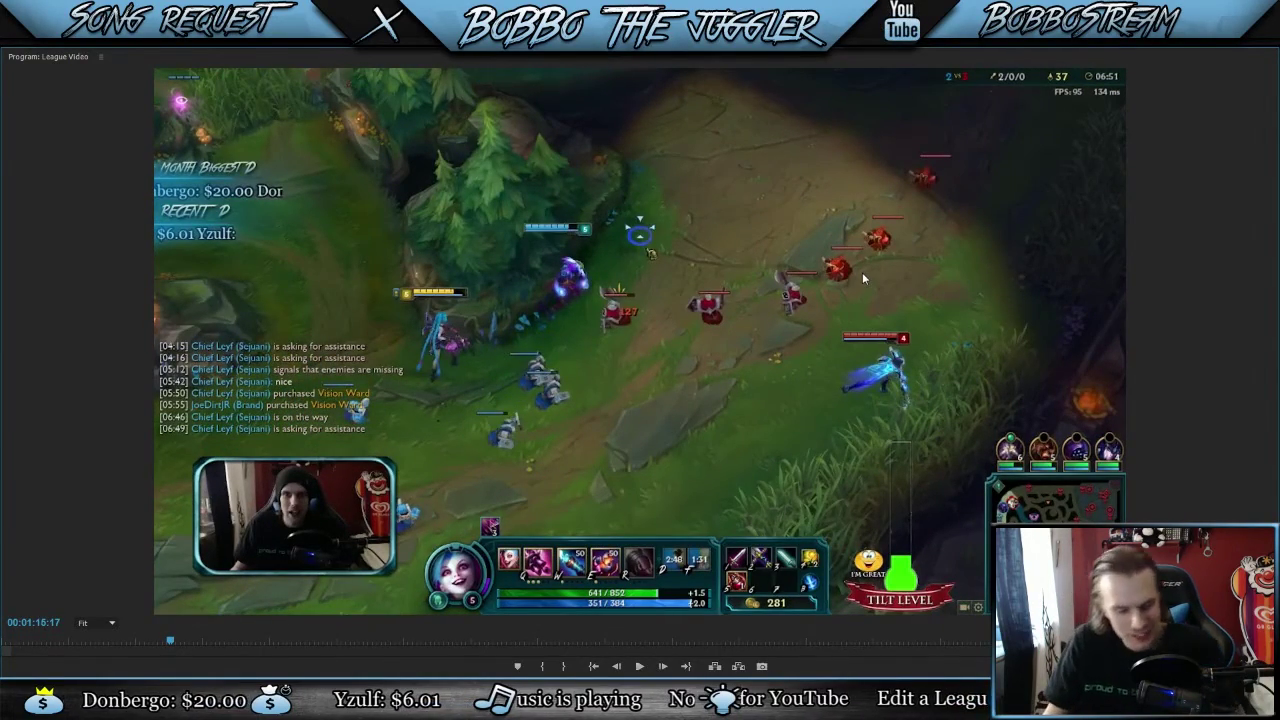
key(grave)
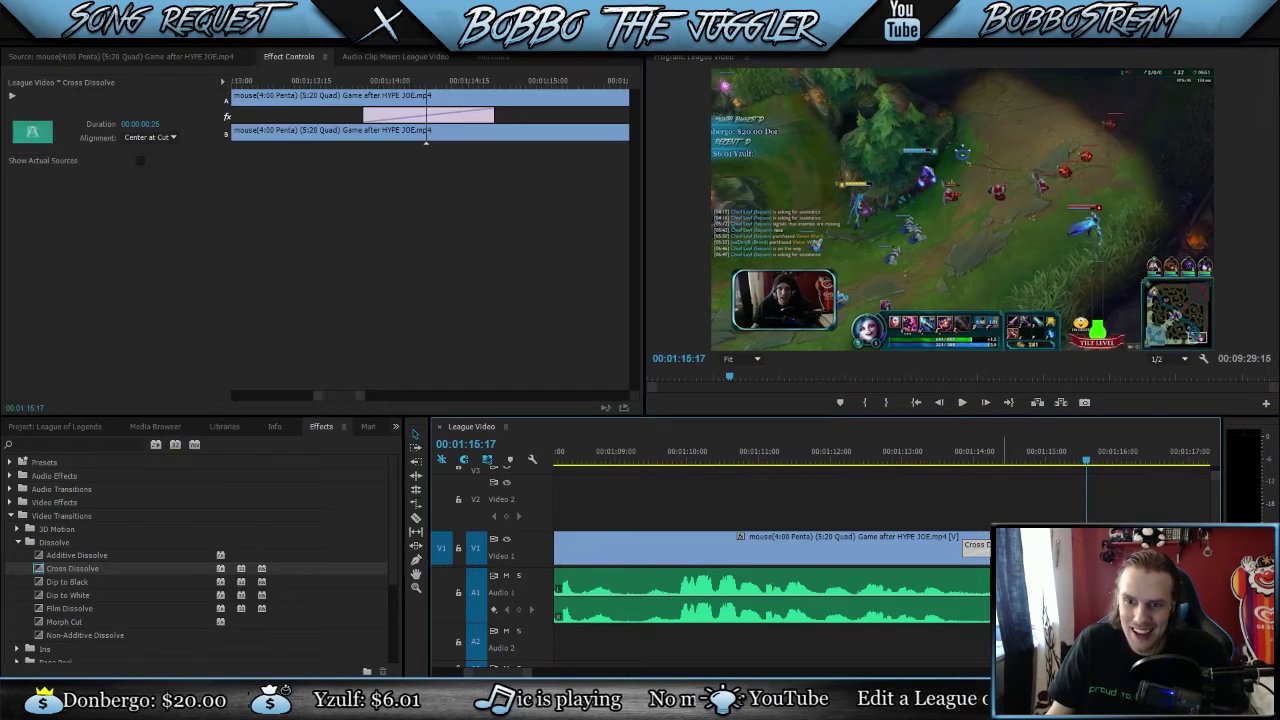
Step: Replace the Cross Dissolve on the Video 1 cut near 00:01:14:00 with a Slide transition
key(Delete)
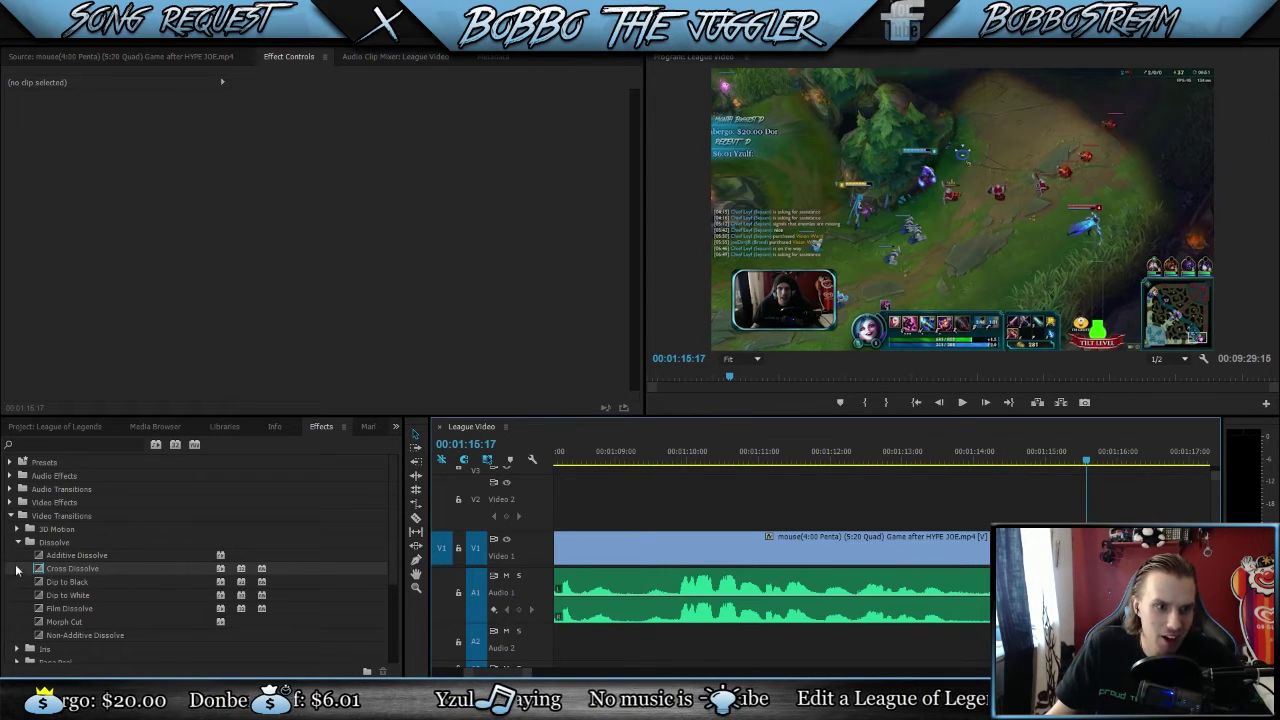
click(17, 542)
click(17, 581)
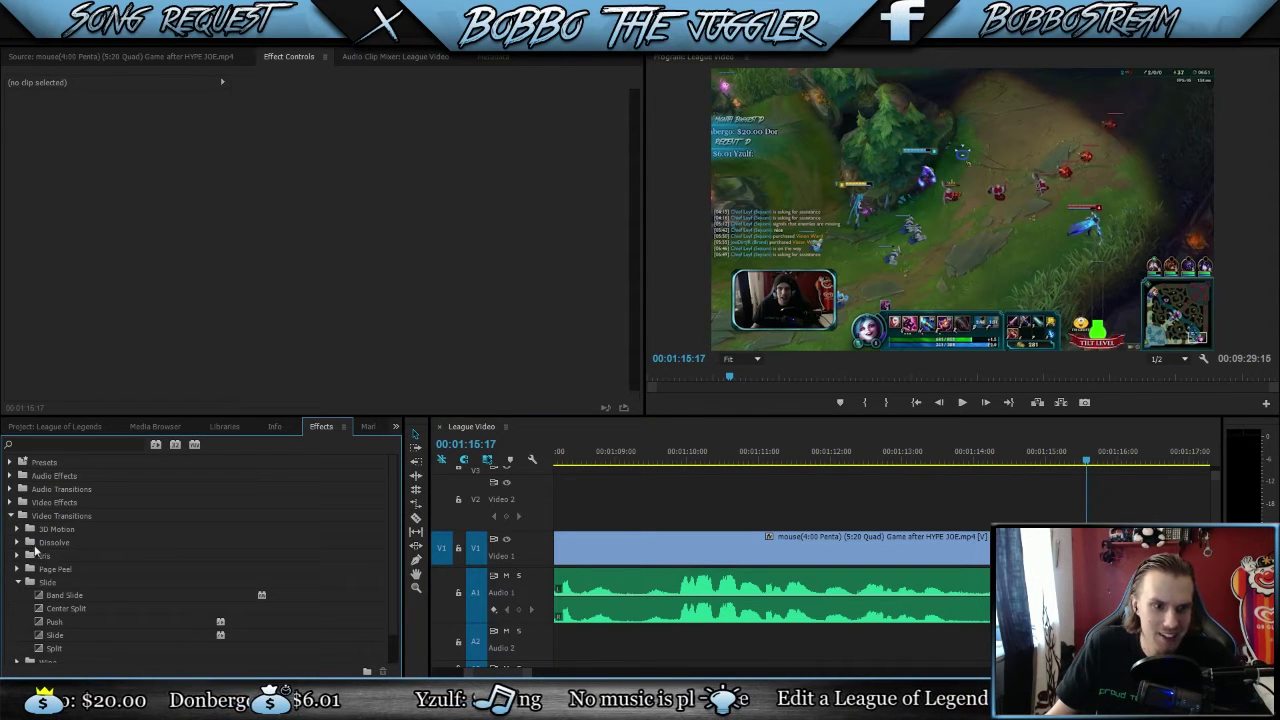
click(38, 637)
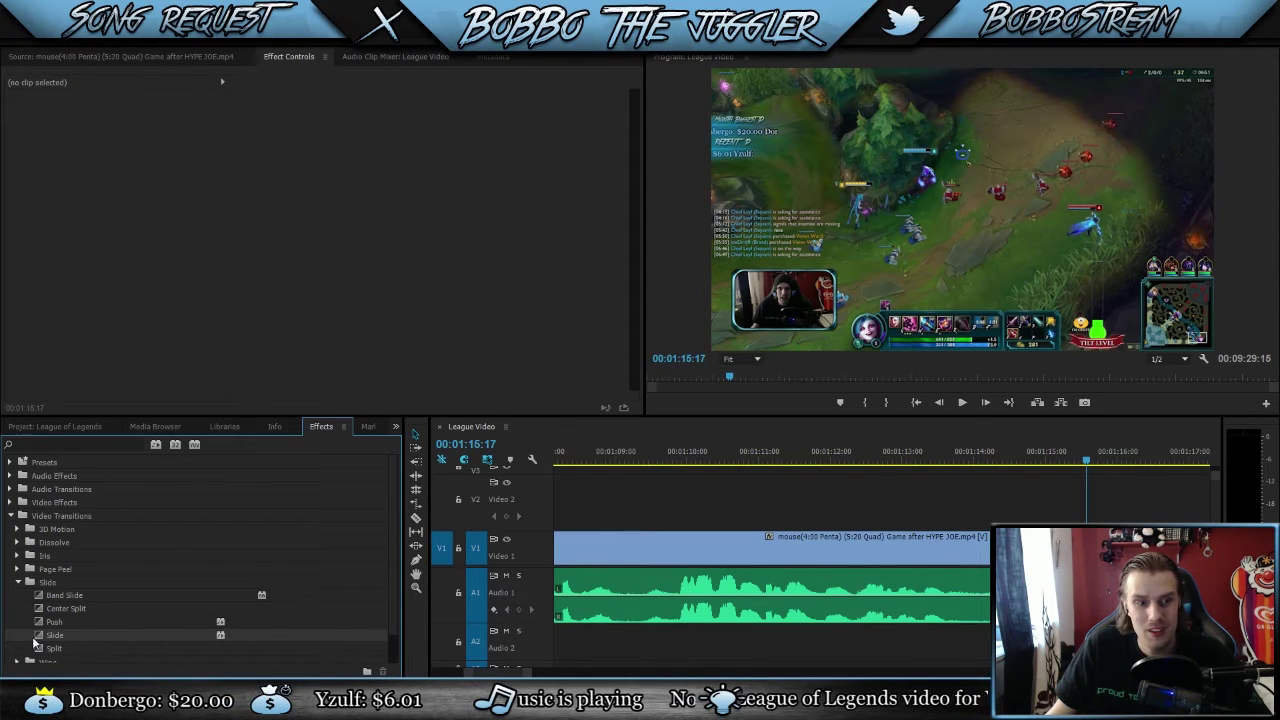
drag(38, 640, 976, 550)
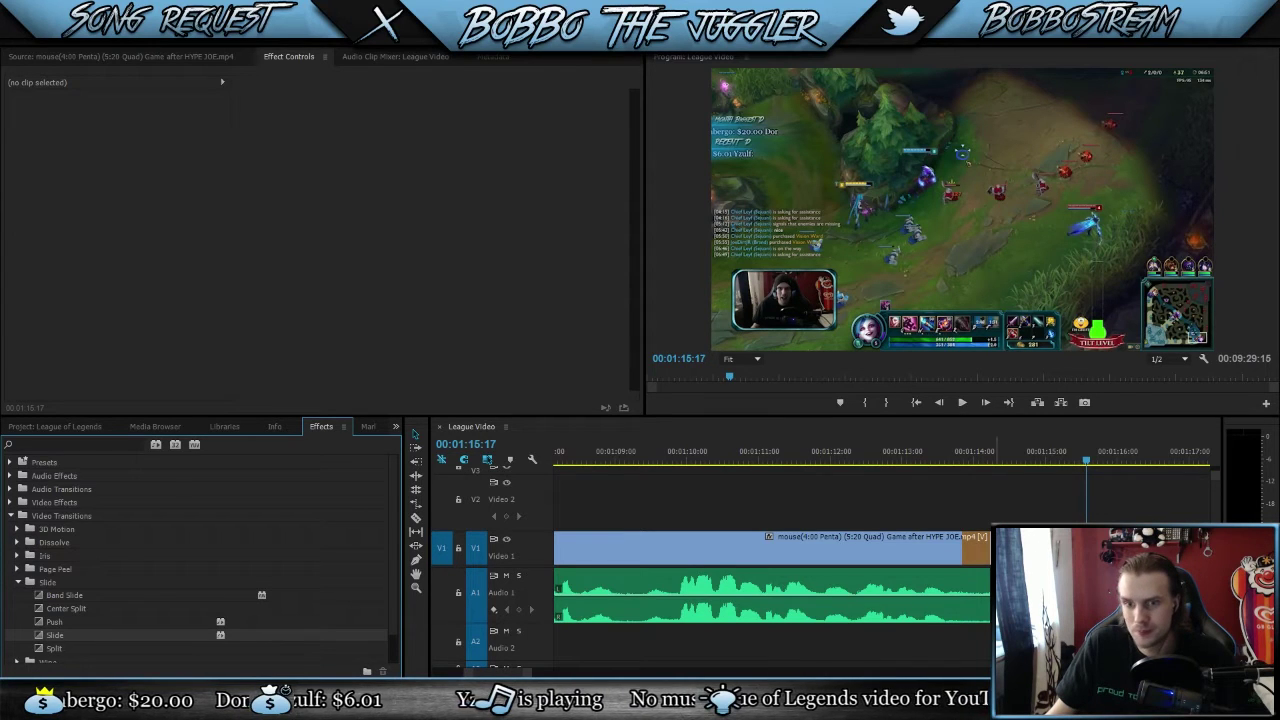
Step: Play back the Slide transition on Video 1 from 00:01:13:14
click(963, 455)
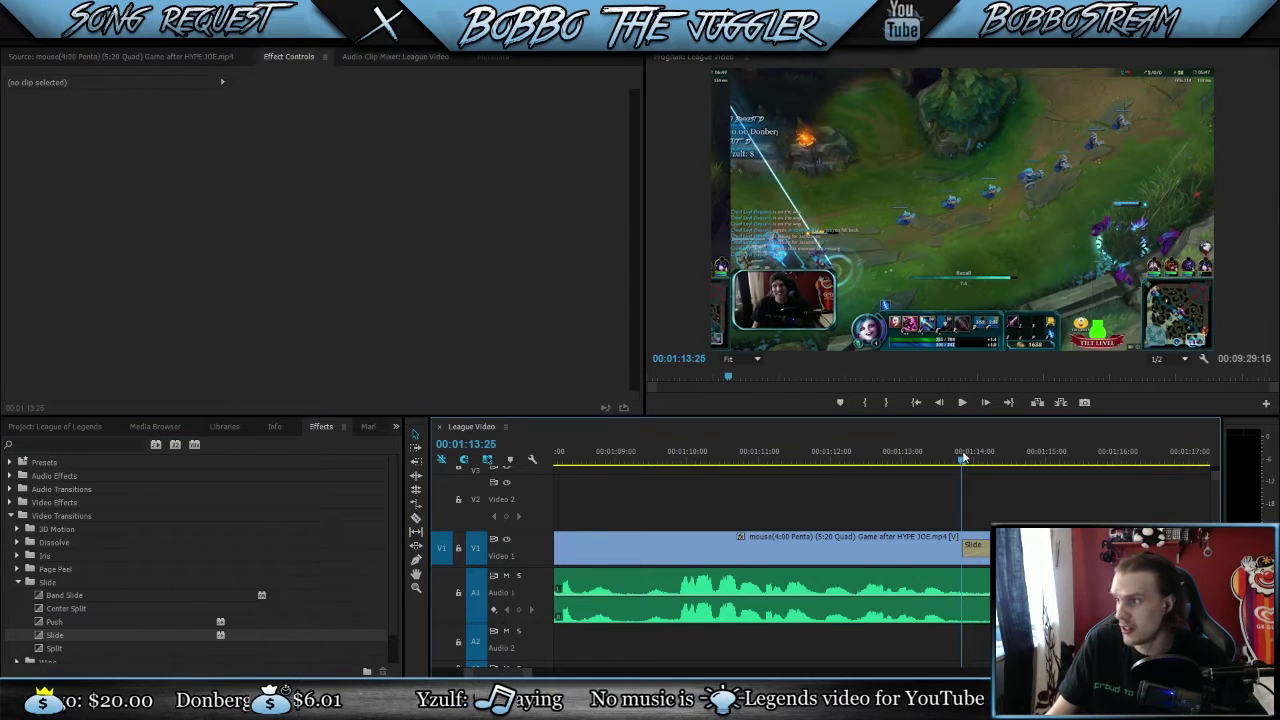
drag(963, 455, 936, 456)
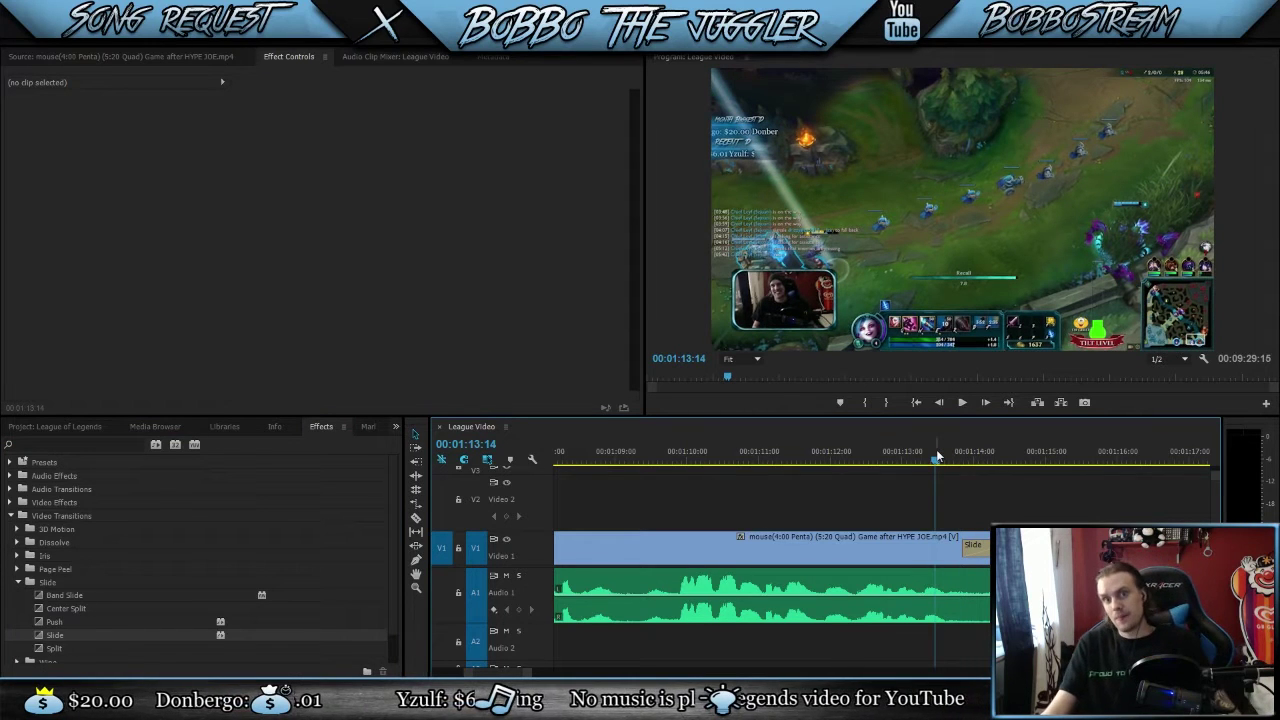
key(space)
key(space)
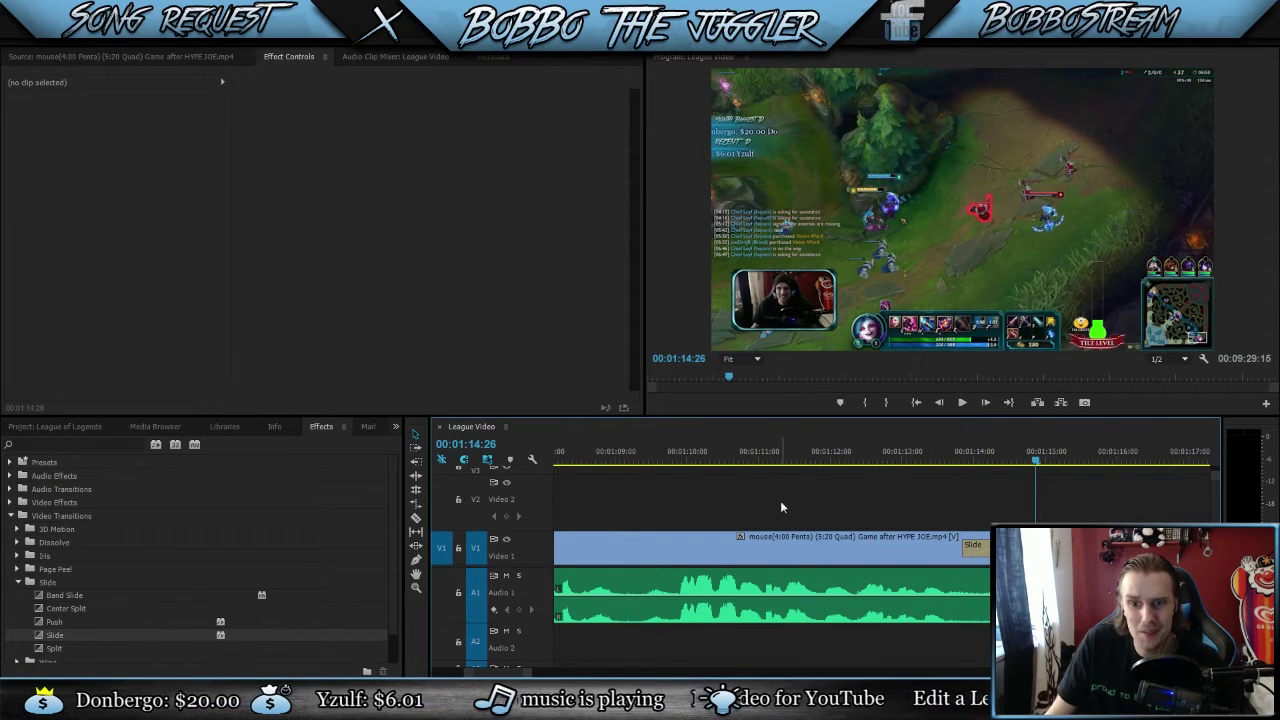
Step: Collapse the Video Transitions folder and return to the League of Legends project's bins
click(10, 516)
click(77, 427)
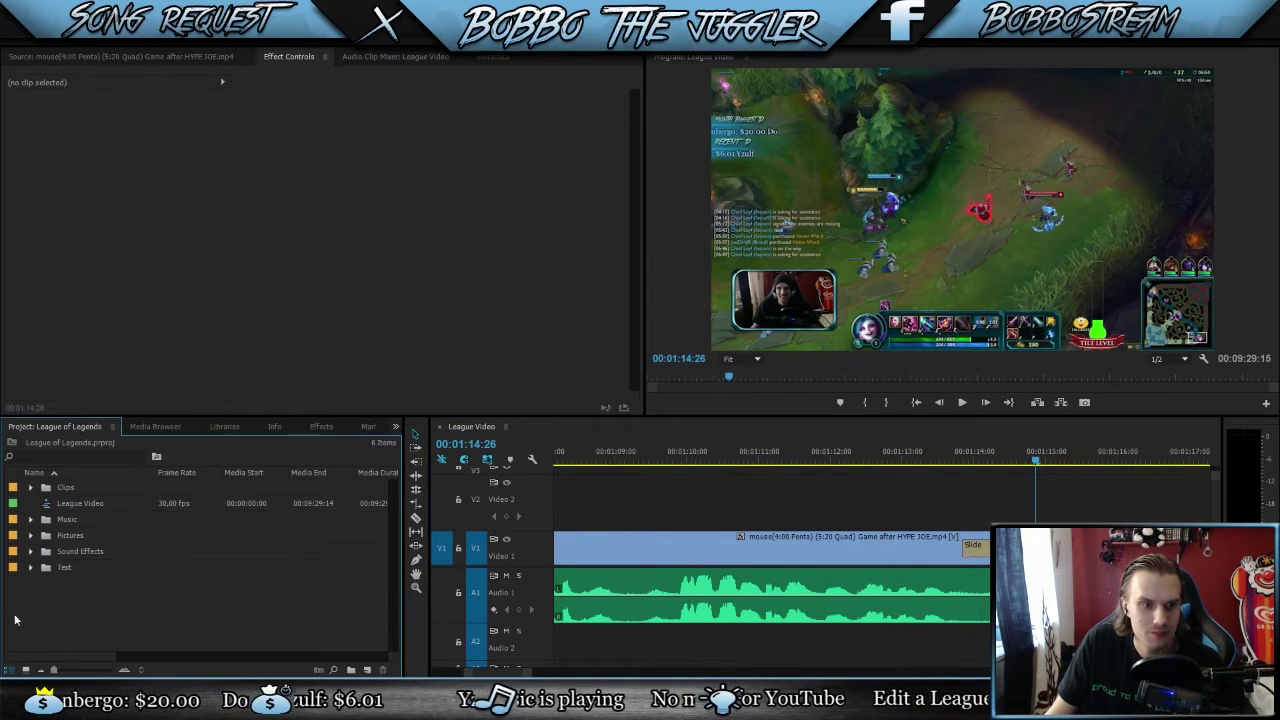
Step: Place Swish 1.wav from the Sound Effects bin on Audio 2 under the Slide transition and shorten the transition to 00:00:00:11
click(30, 552)
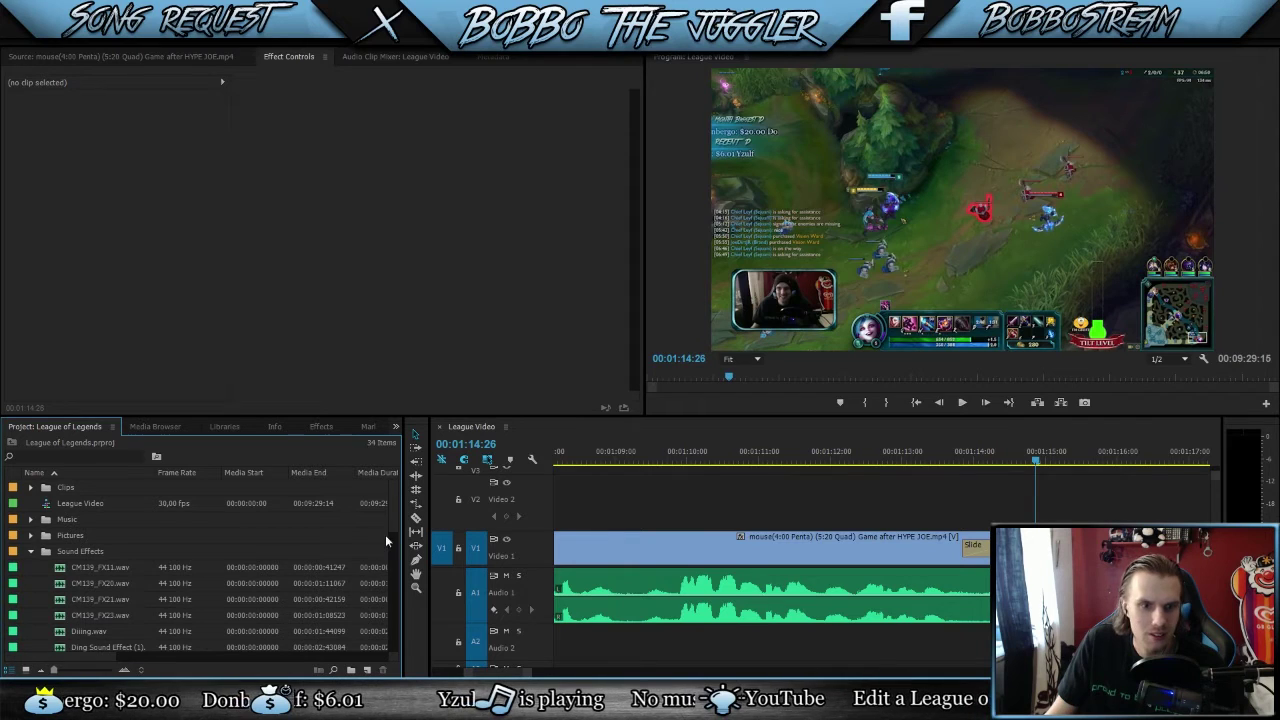
scroll(390, 550, down, 10)
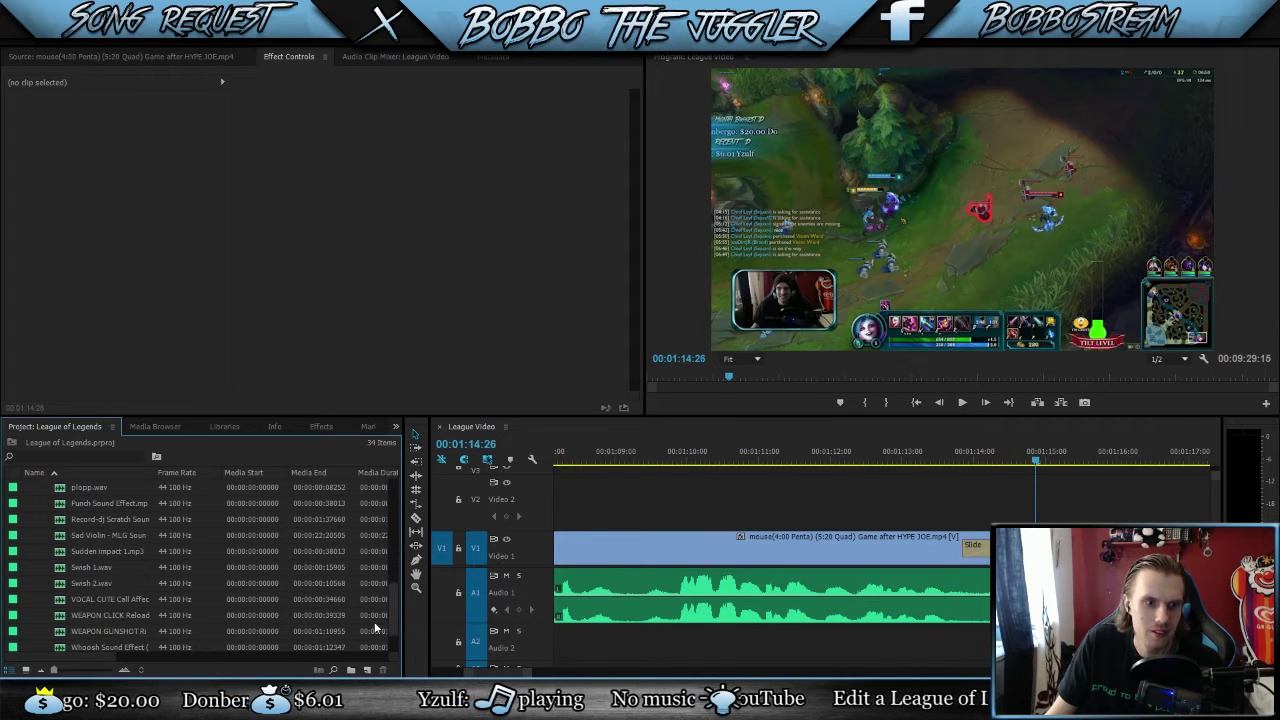
click(72, 567)
drag(873, 672, 983, 647)
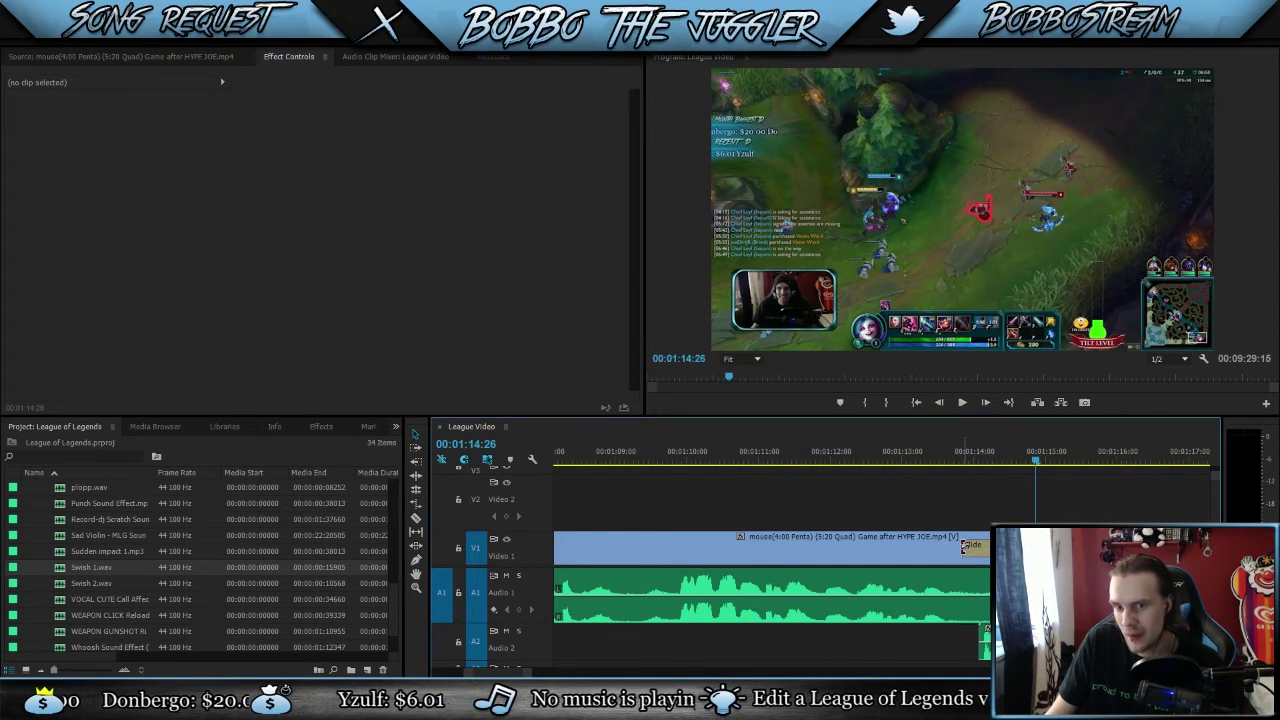
drag(965, 549, 979, 548)
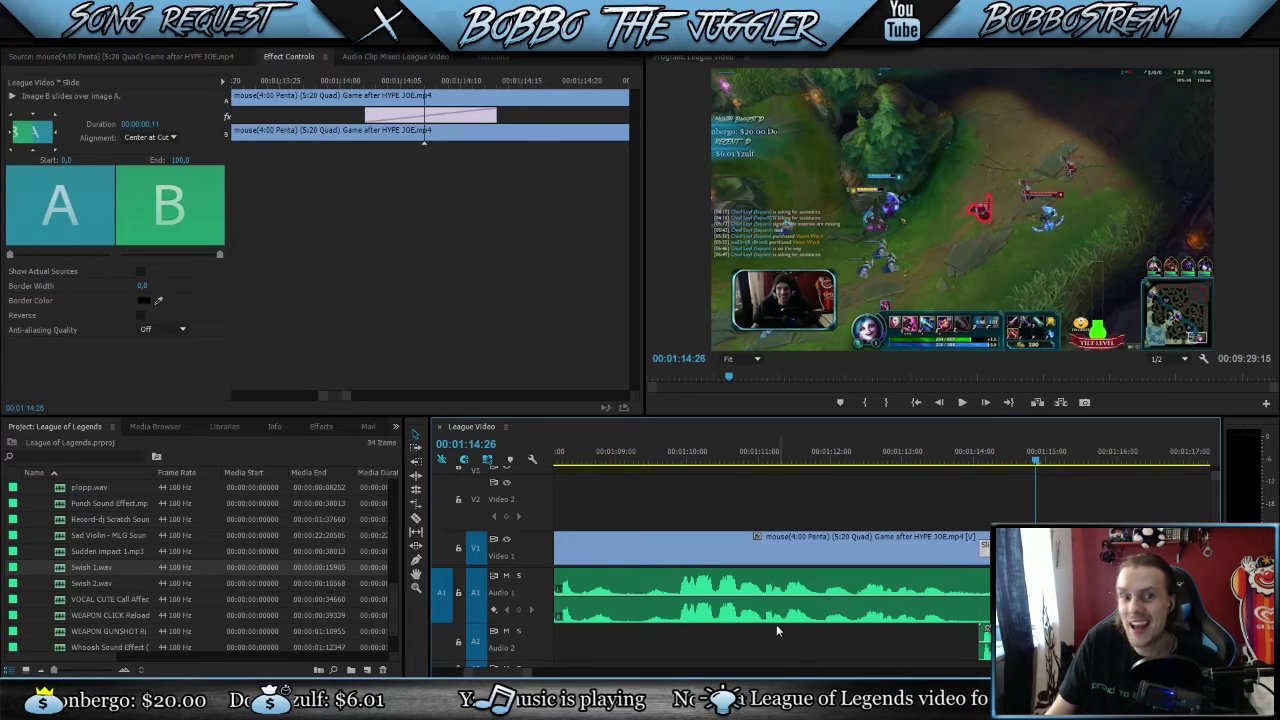
Step: Preview the shortened Slide transition with its swish sound full-screen, playing from 00:01:13:19
drag(461, 676, 443, 676)
drag(875, 466, 853, 462)
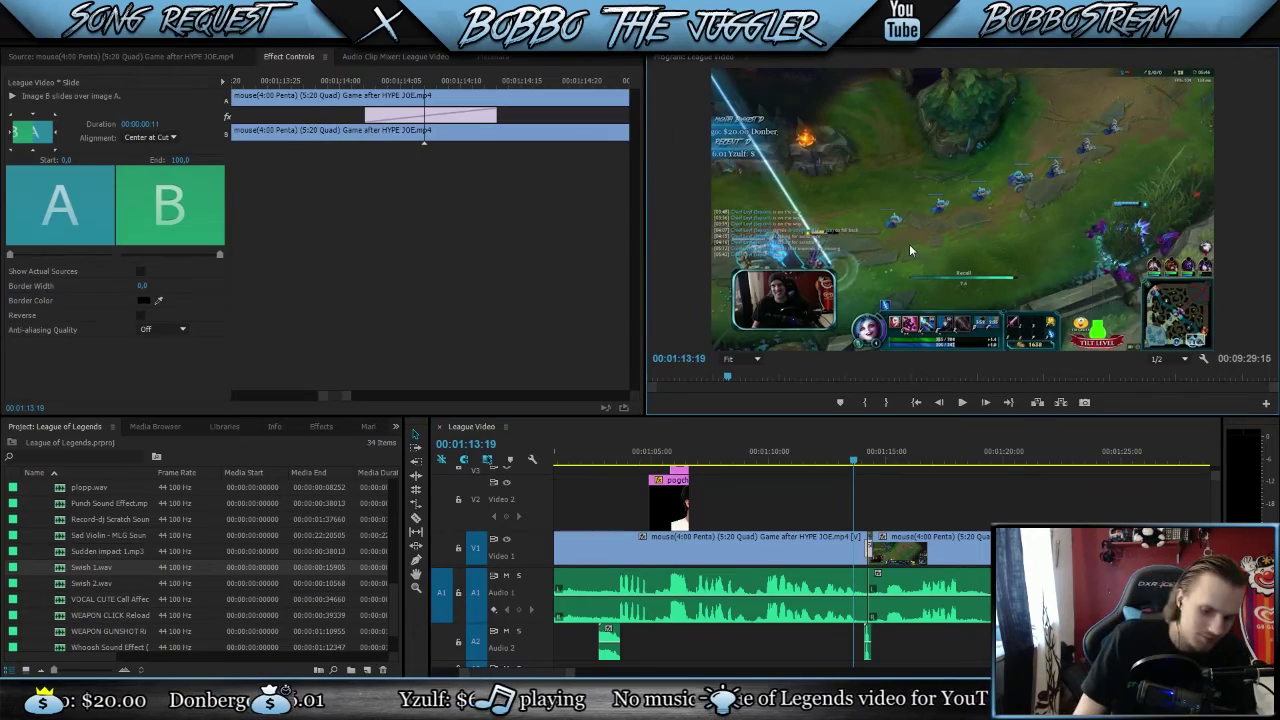
key(grave)
key(space)
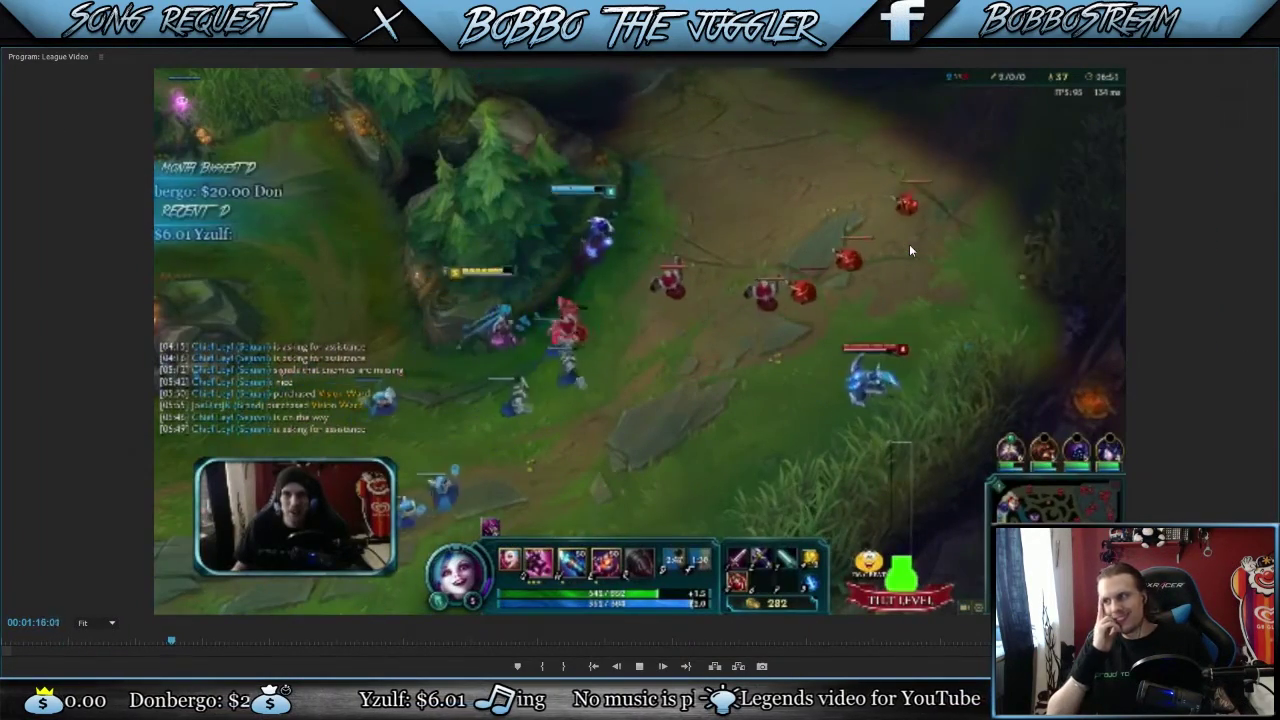
key(space)
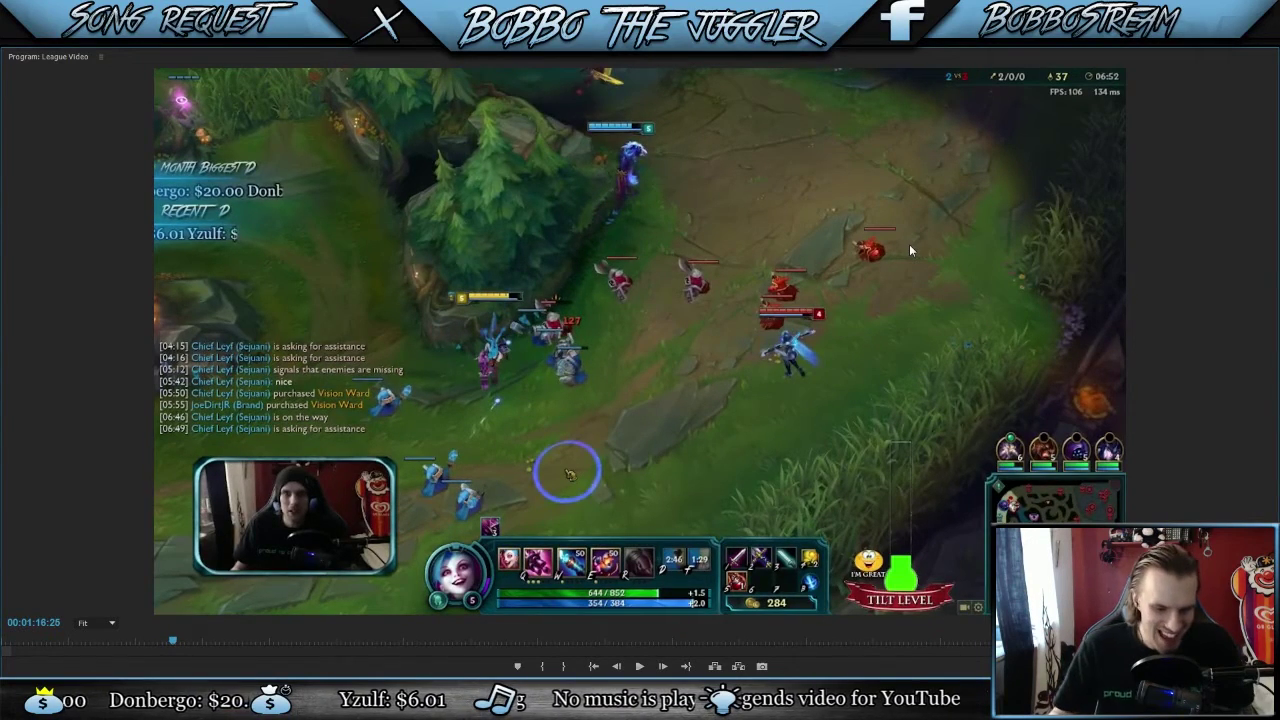
key(grave)
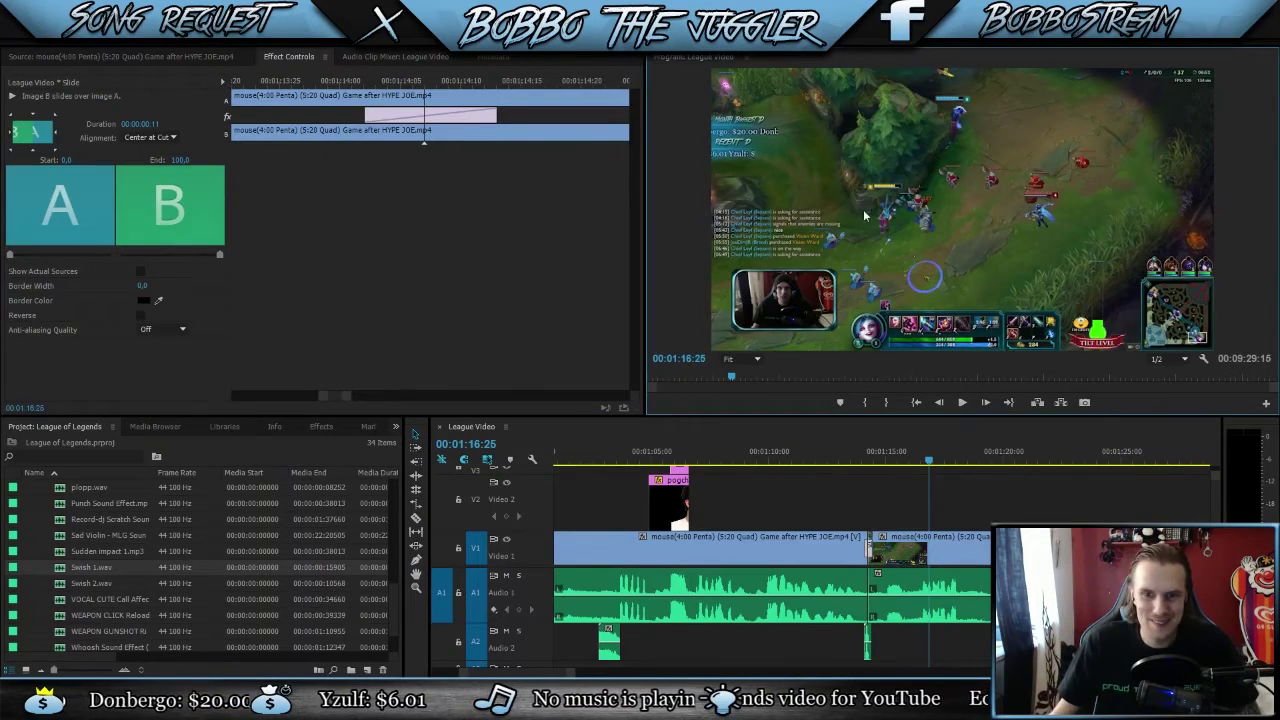
Step: Play the edited section full-screen from 00:01:00:27 through the image overlay and past the Slide transition
scroll(541, 650, left, 2)
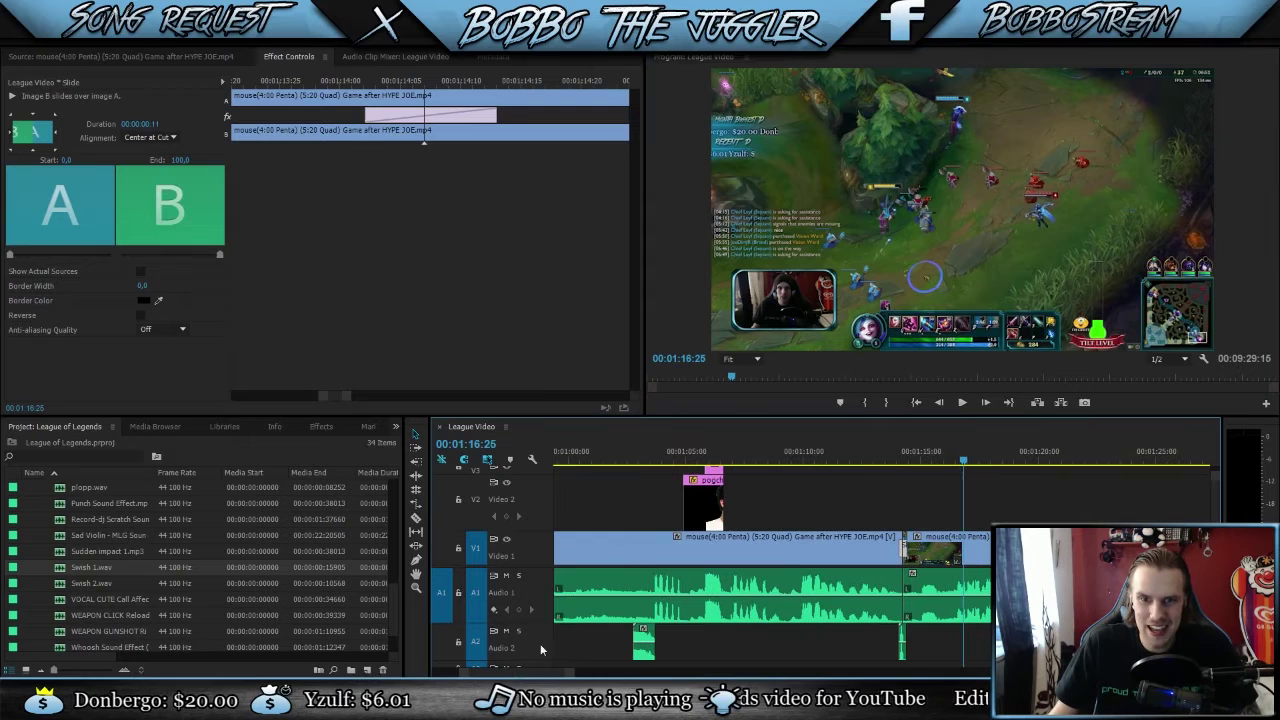
click(590, 460)
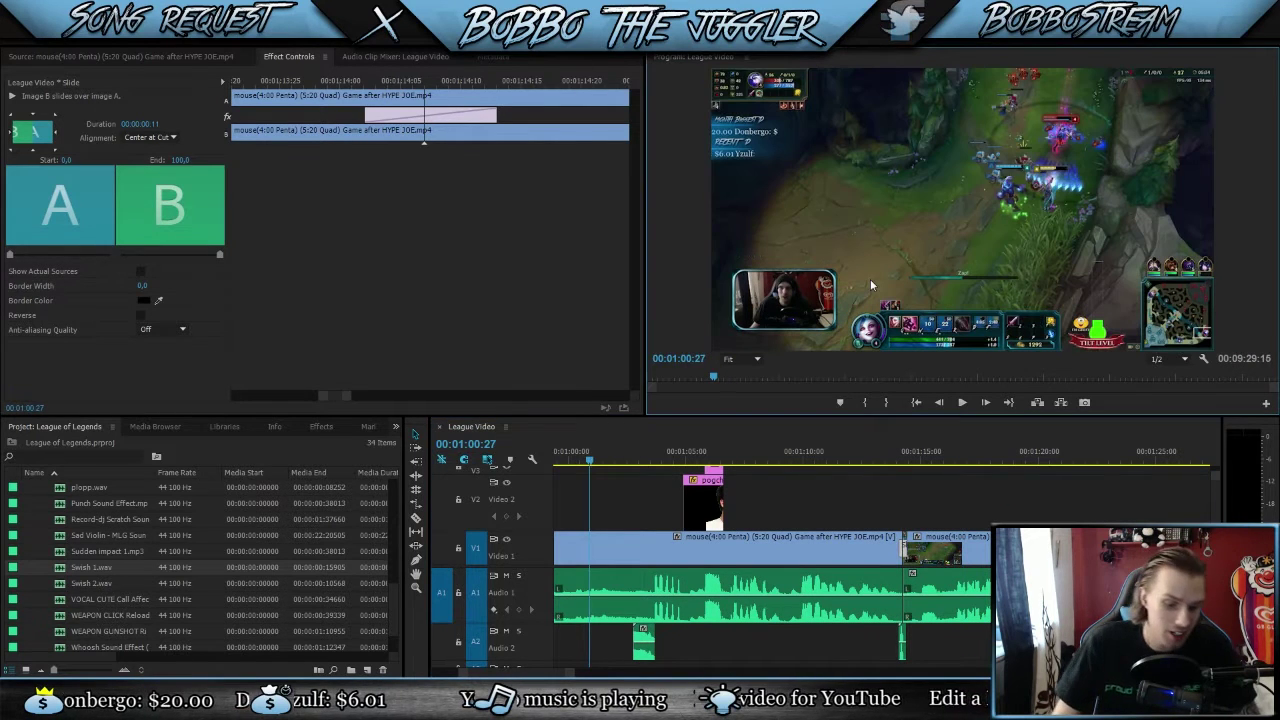
key(grave)
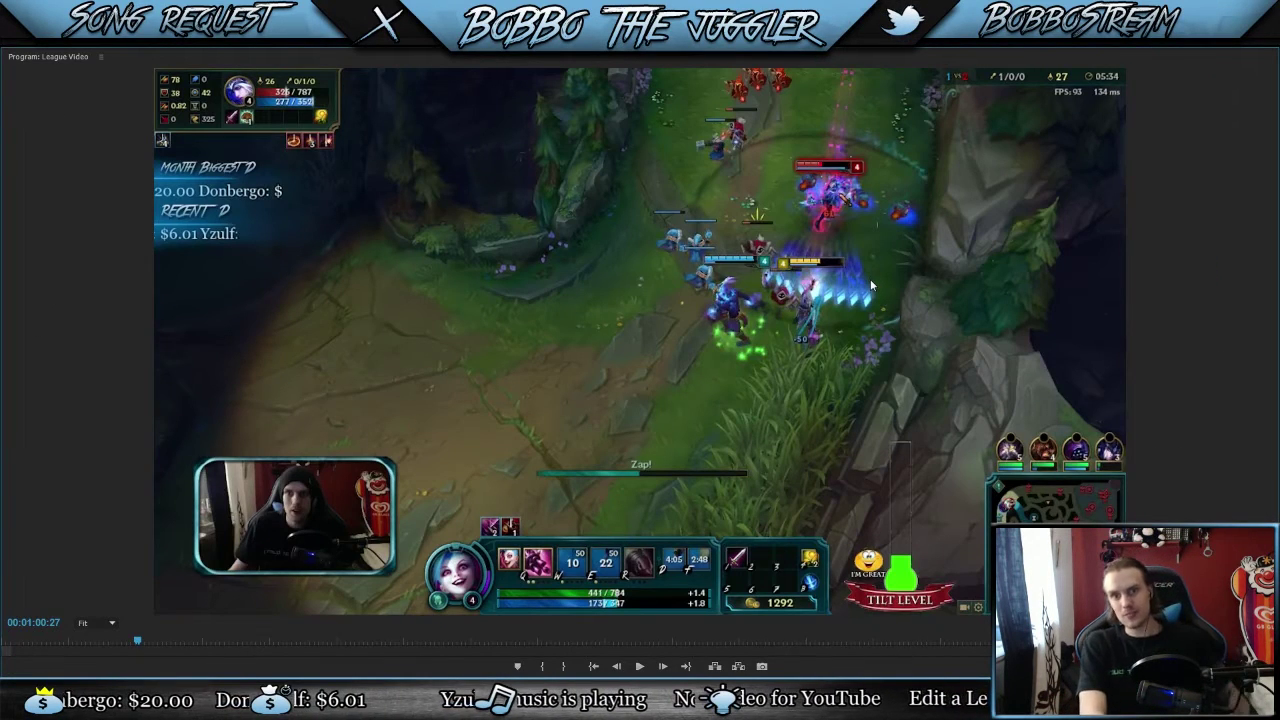
key(space)
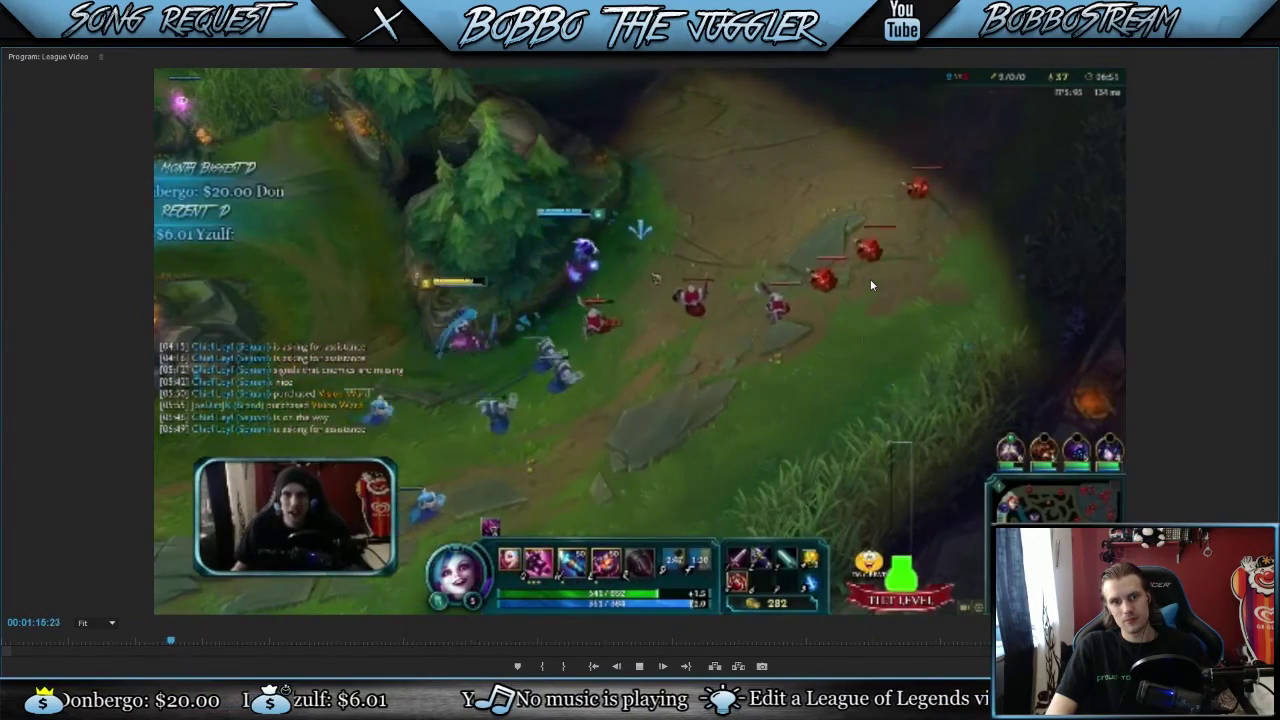
key(space)
key(grave)
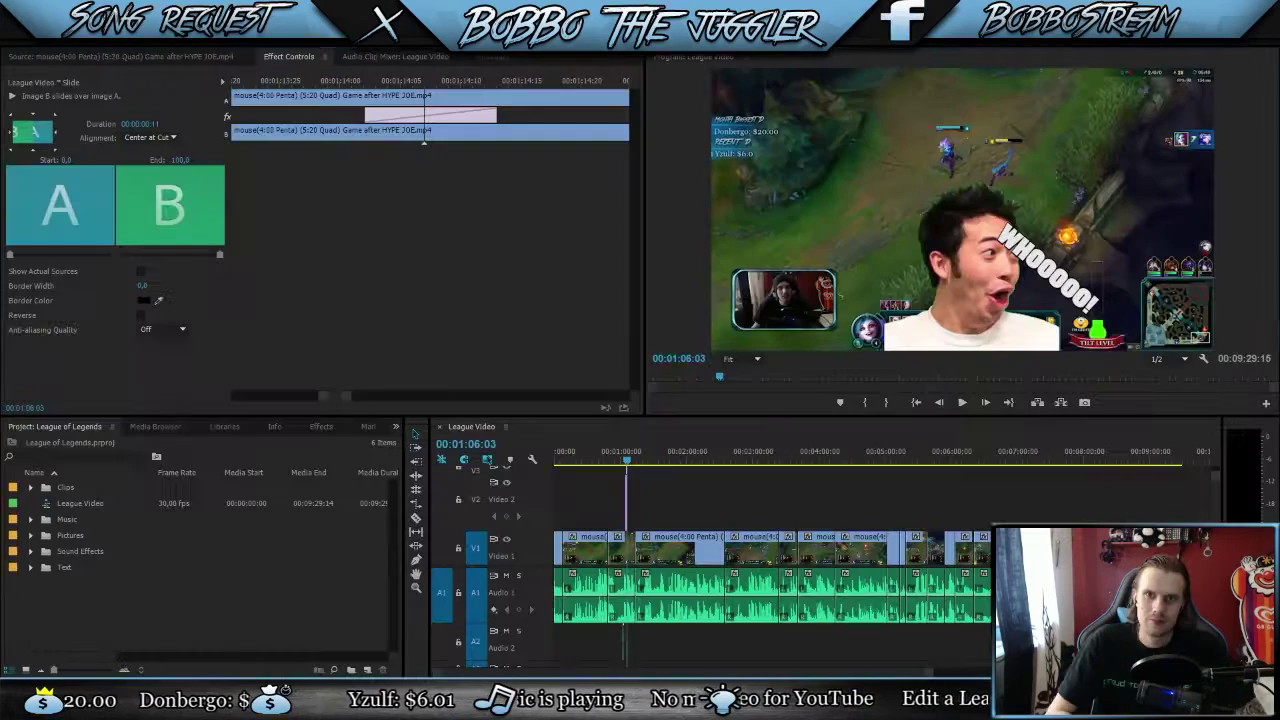
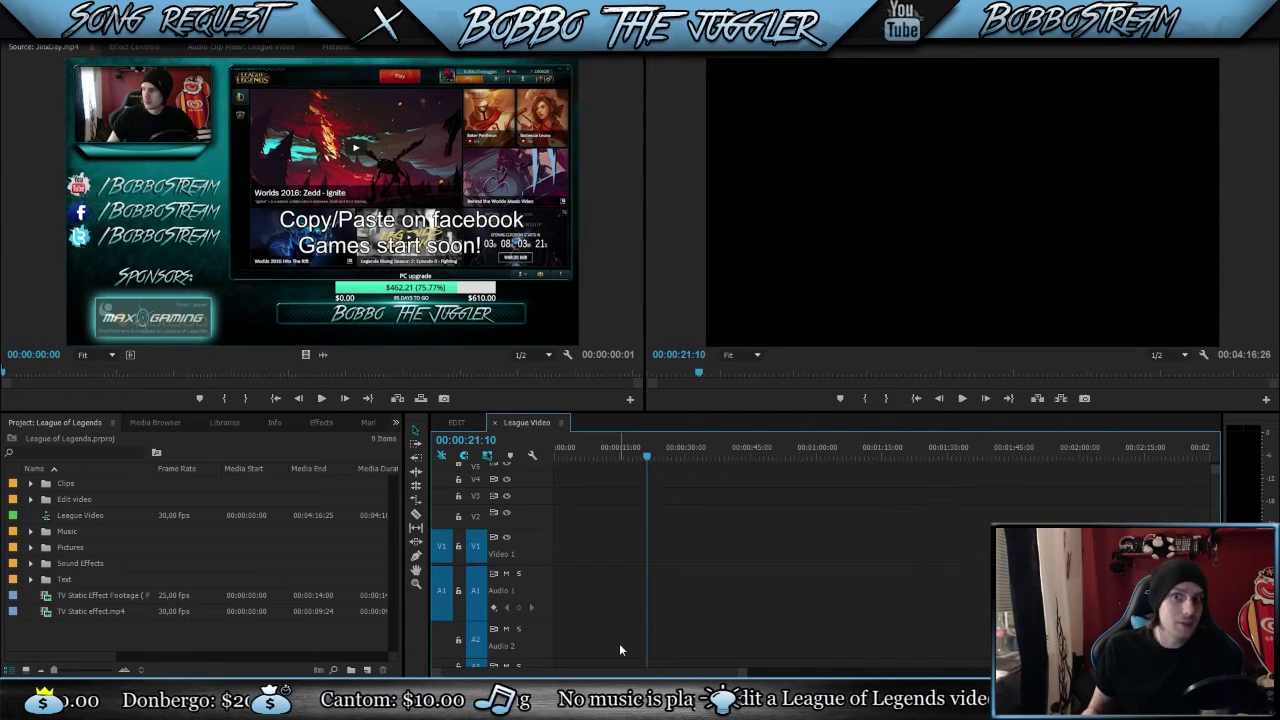
Step: Select JinxDay.mp4 in the Original bin inside Clips and move its source playhead to 00:49:50:00
click(30, 483)
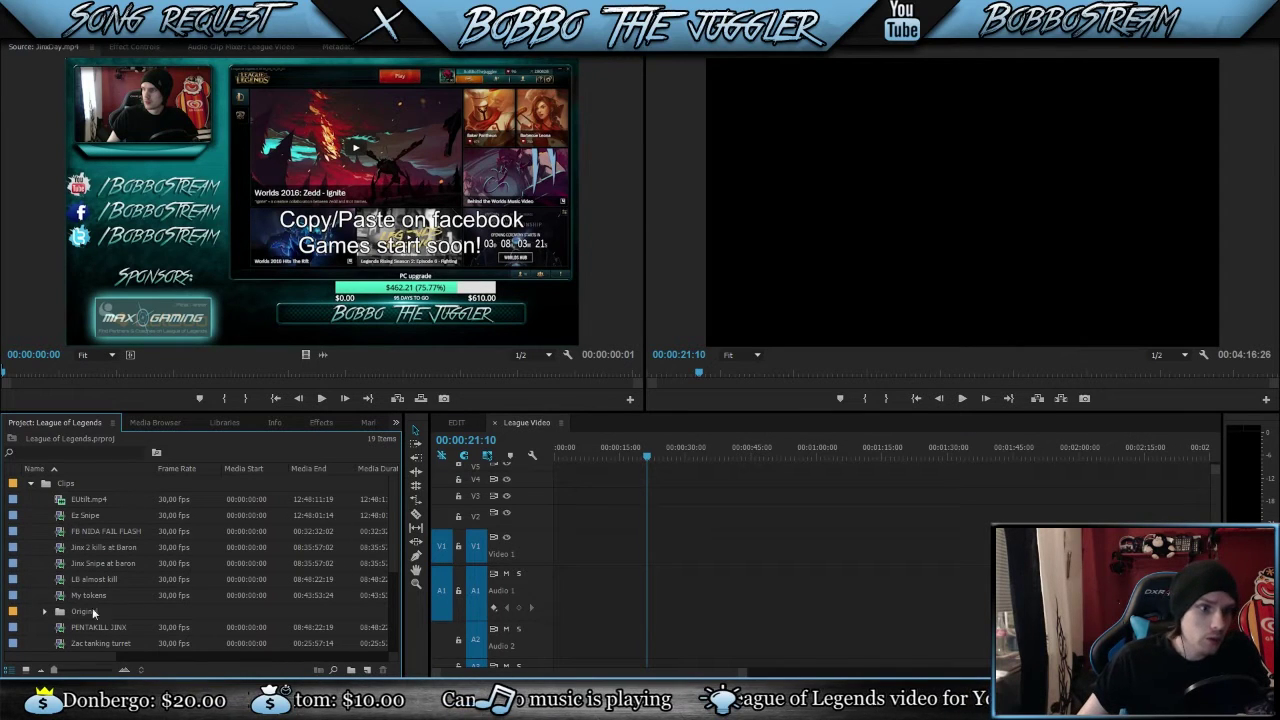
click(44, 611)
scroll(97, 578, down, 2)
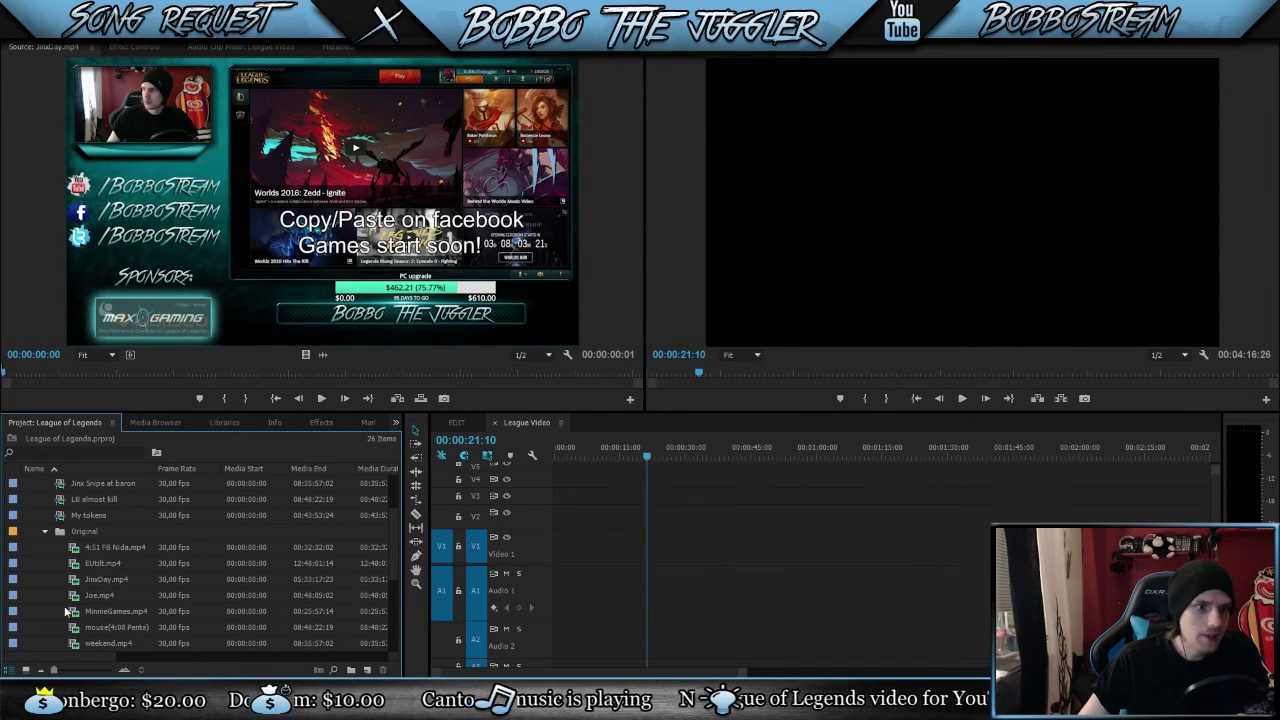
click(105, 579)
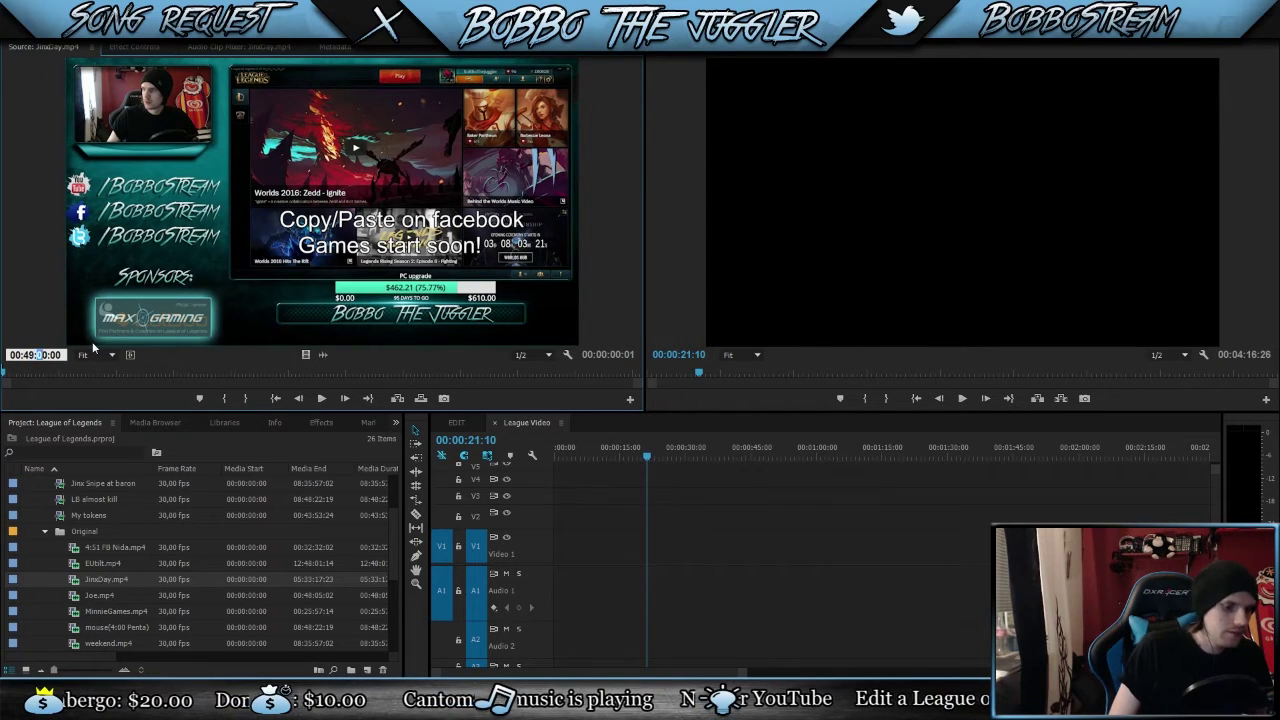
key(Return)
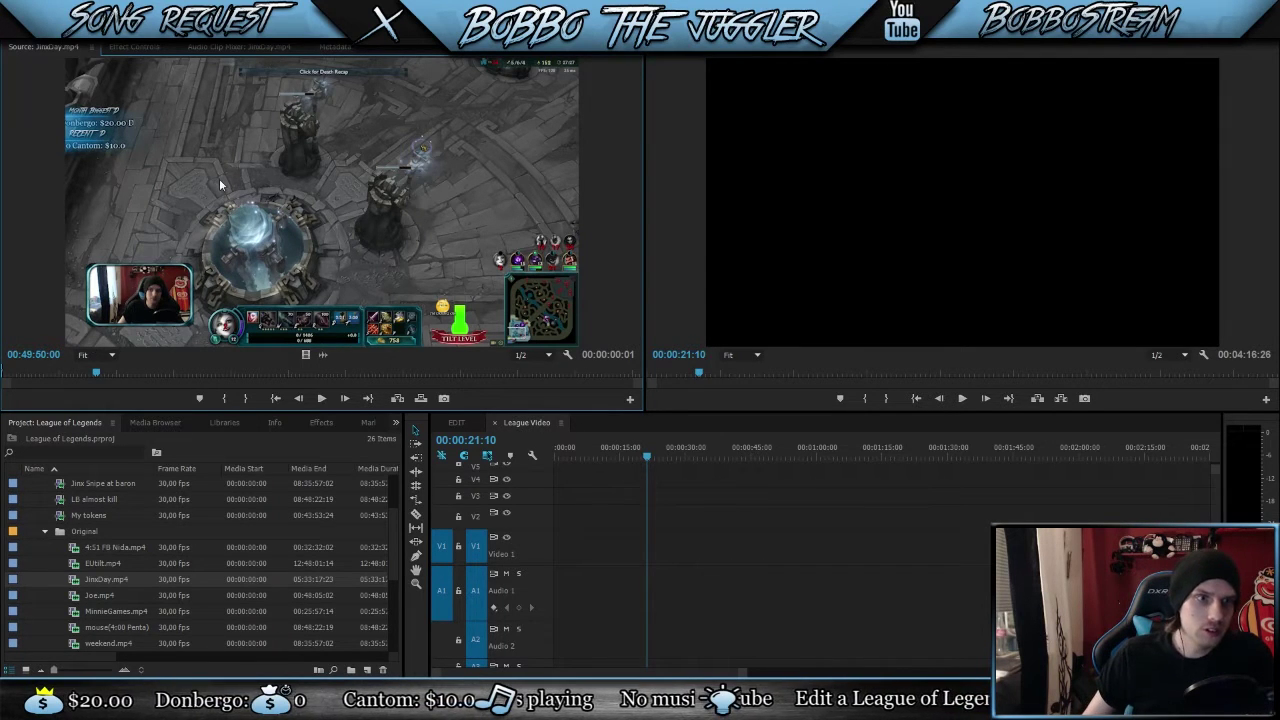
Step: Play JinxDay.mp4 briefly, step back a few frames, and mark the In point at 00:49:51:14
key(space)
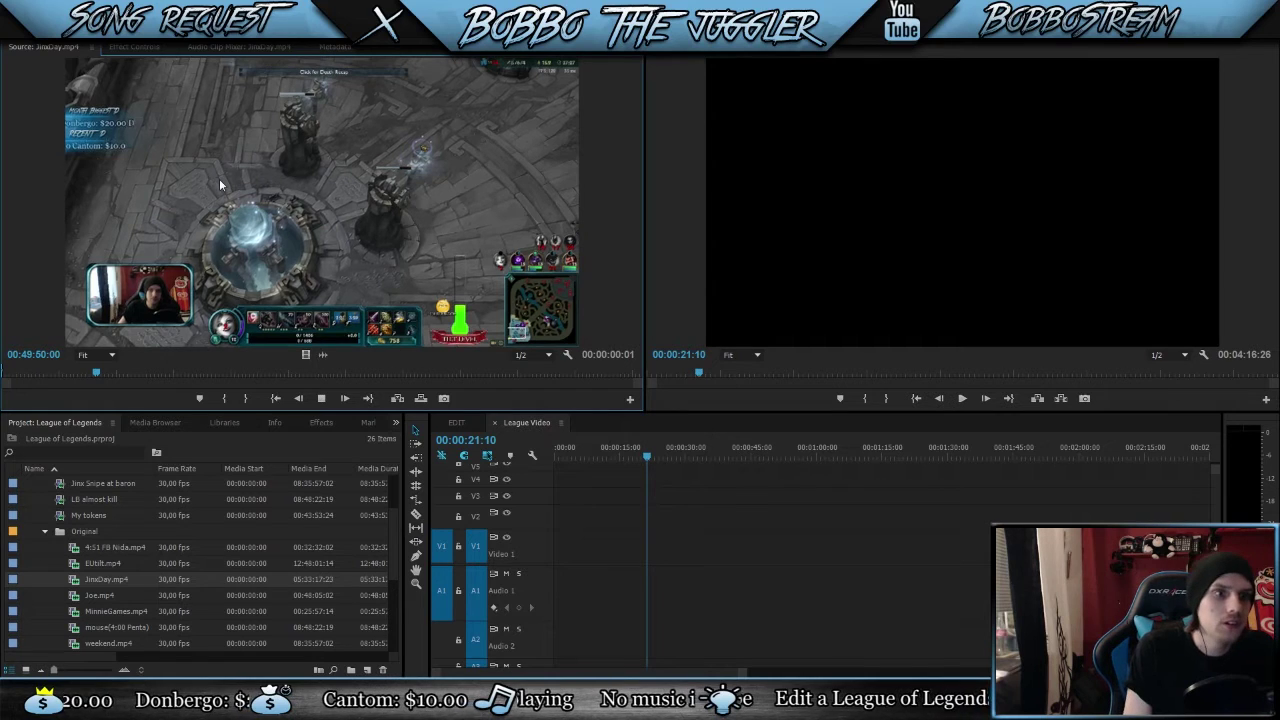
key(space)
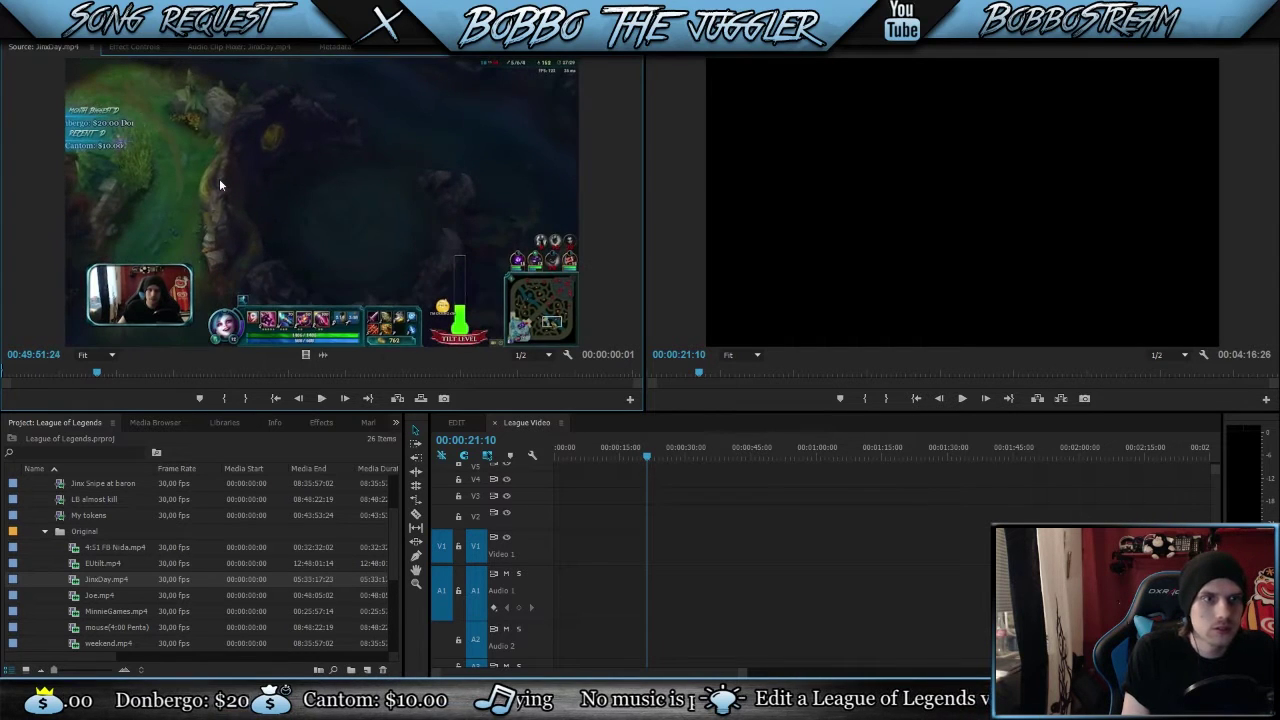
key(Left)
key(Left)
key(Left)
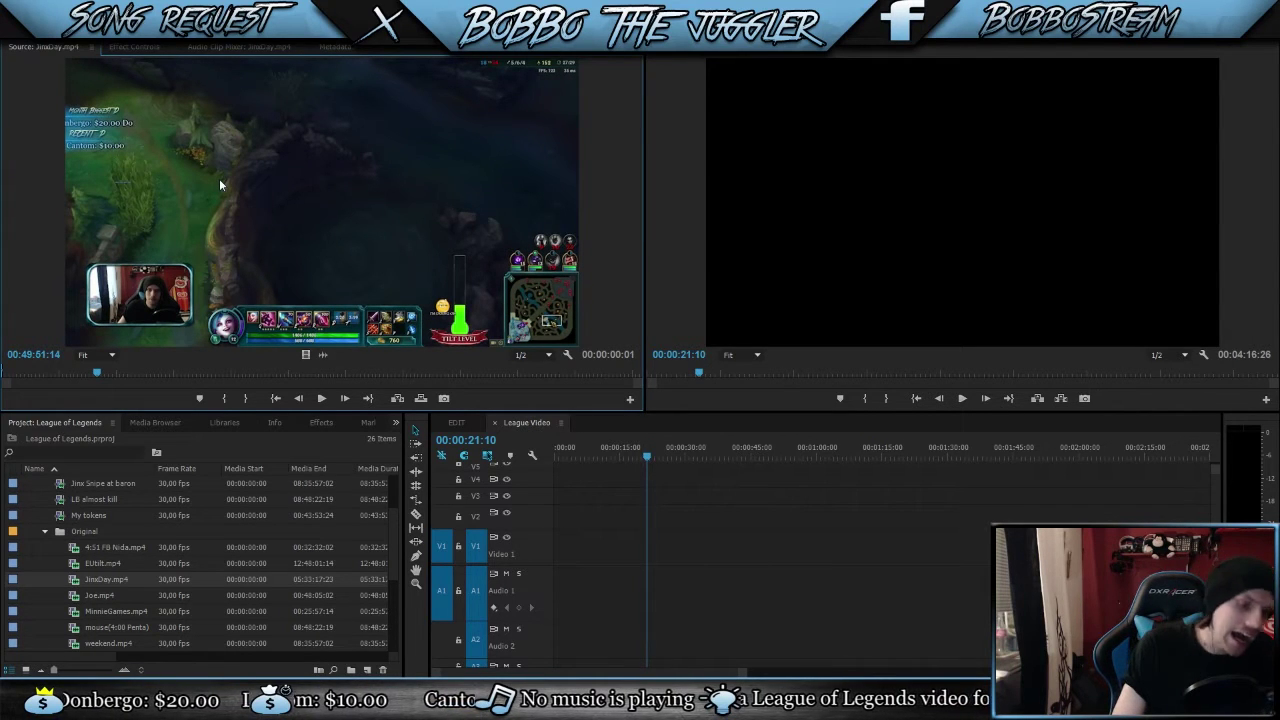
key(i)
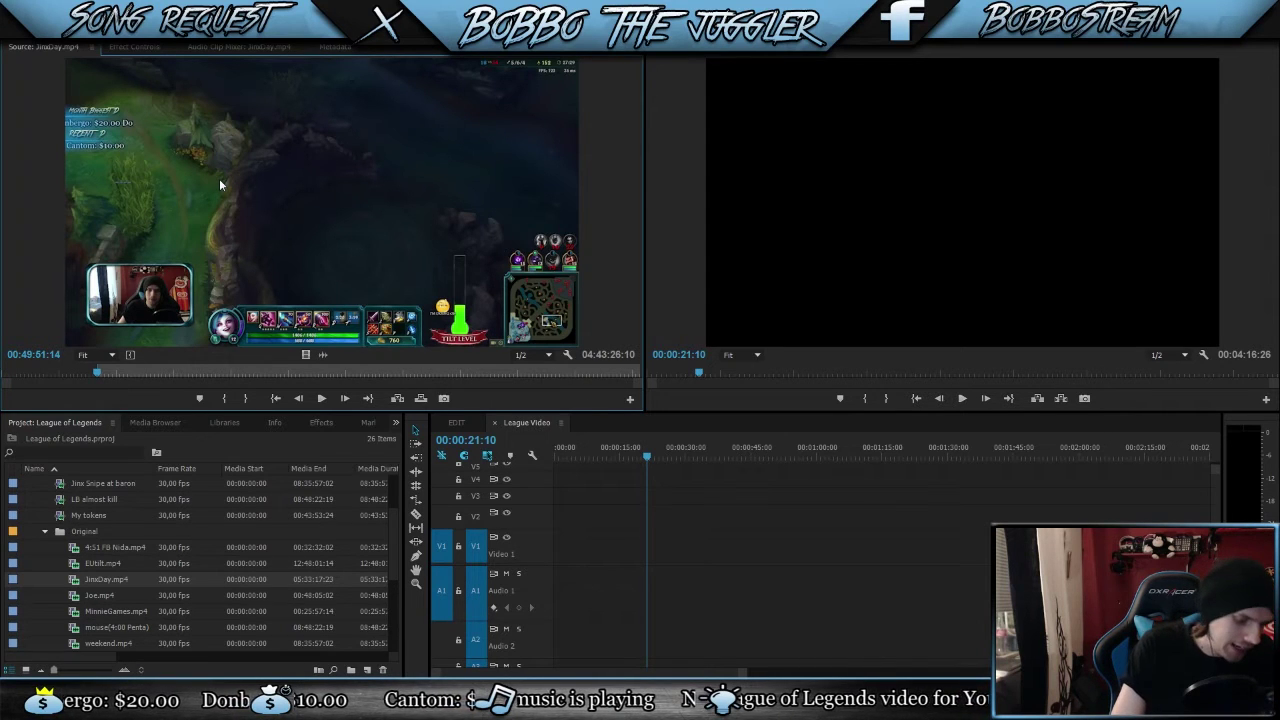
Step: Play the JinxDay.mp4 source to the end of the highlight and mark the Out point at 00:50:11:29
key(space)
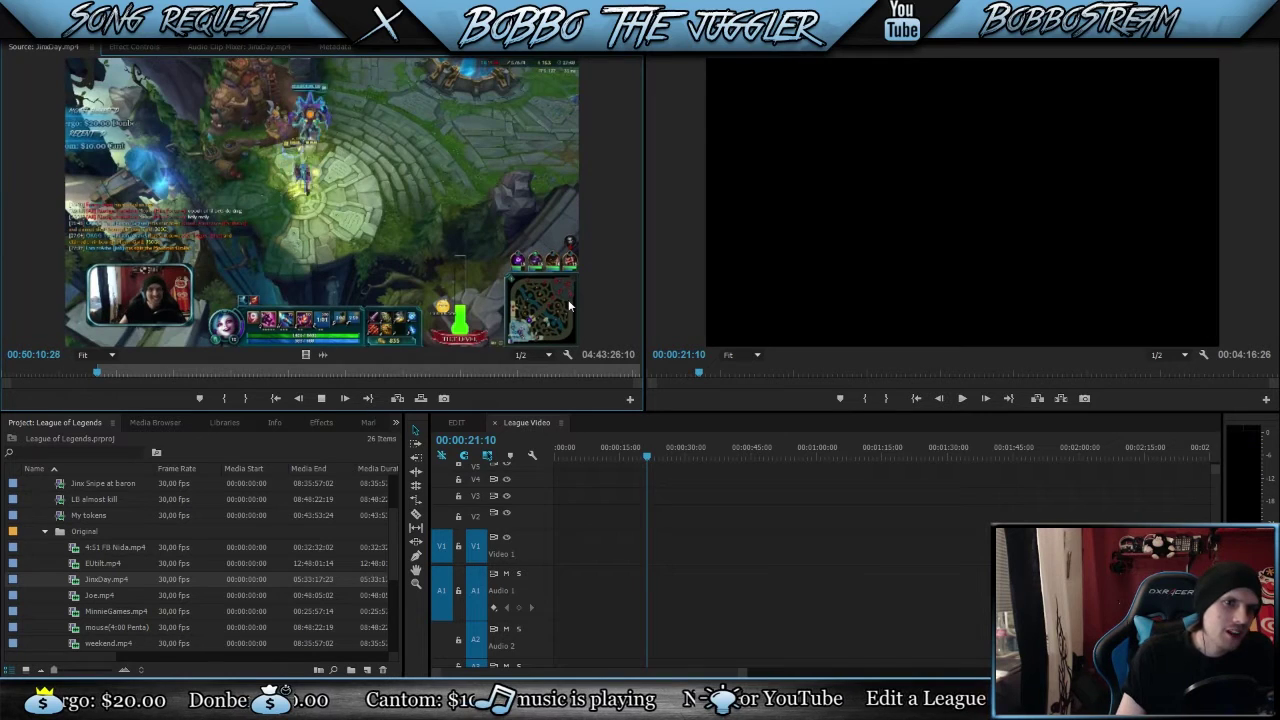
key(space)
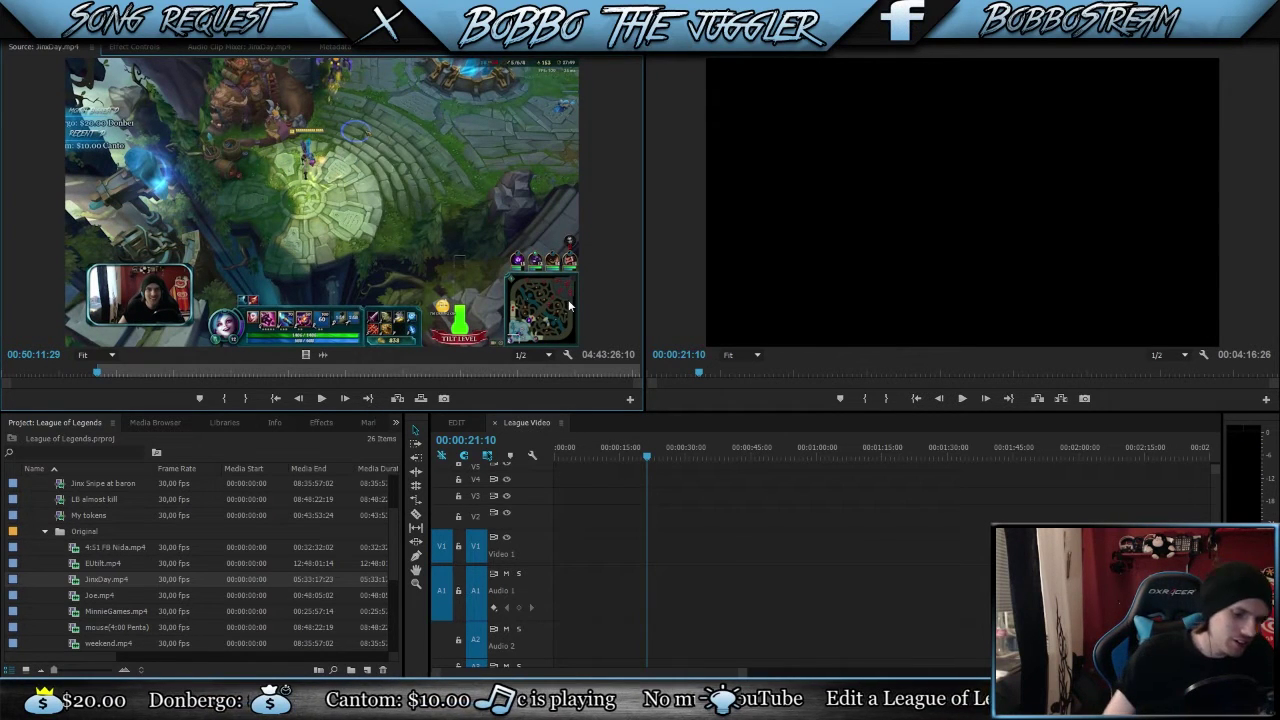
key(o)
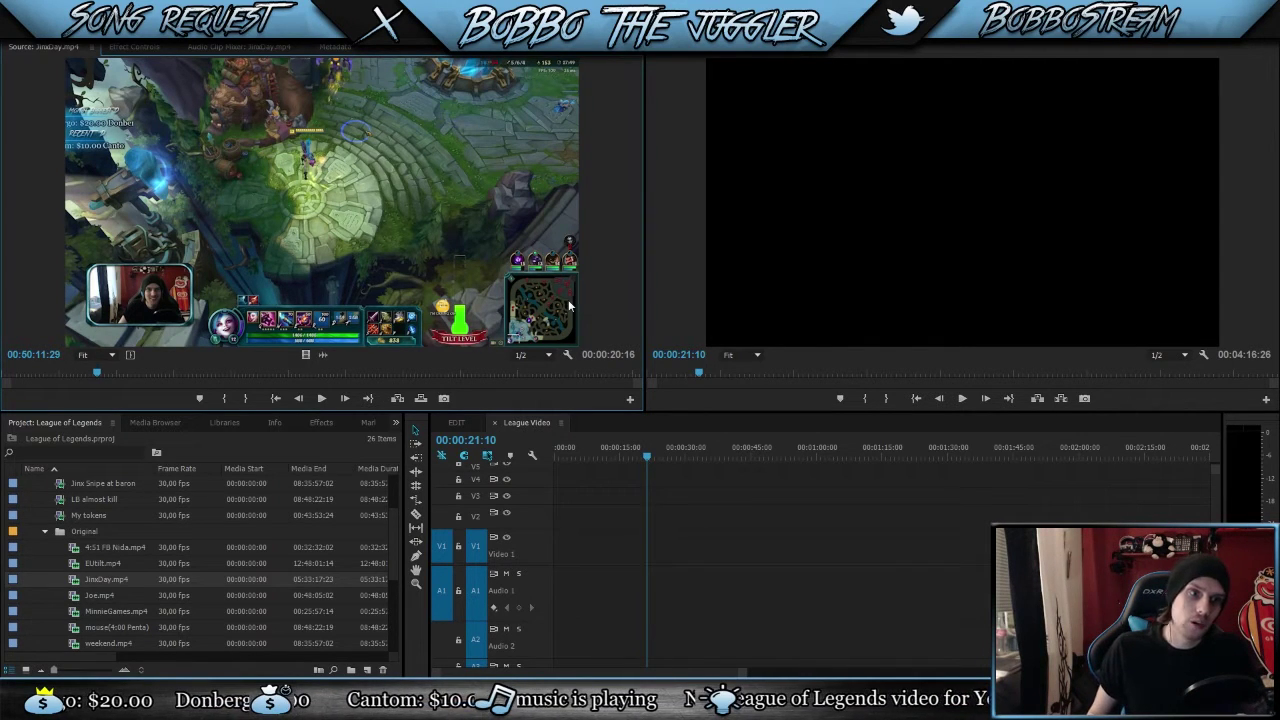
Step: Collapse the Original bin and make a subclip of the marked JinxDay.mp4 range named "Jinx blind d steal"
click(44, 532)
drag(391, 574, 406, 524)
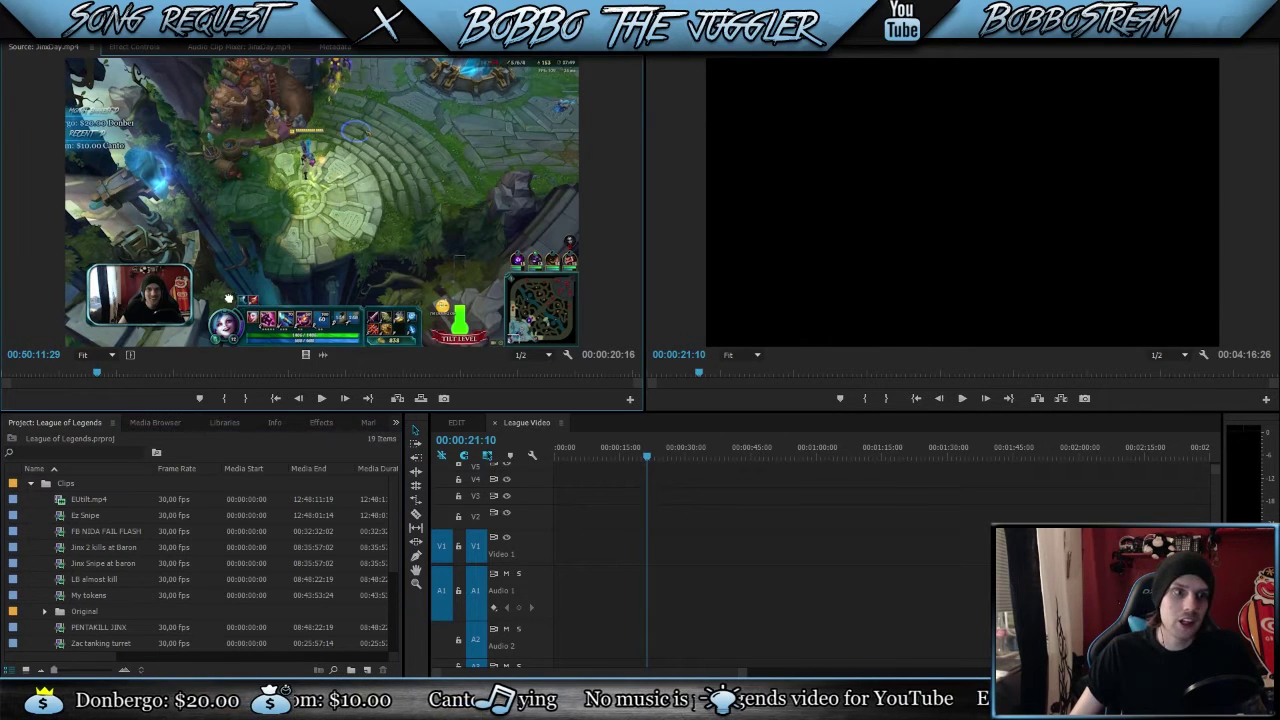
key(ctrl+u)
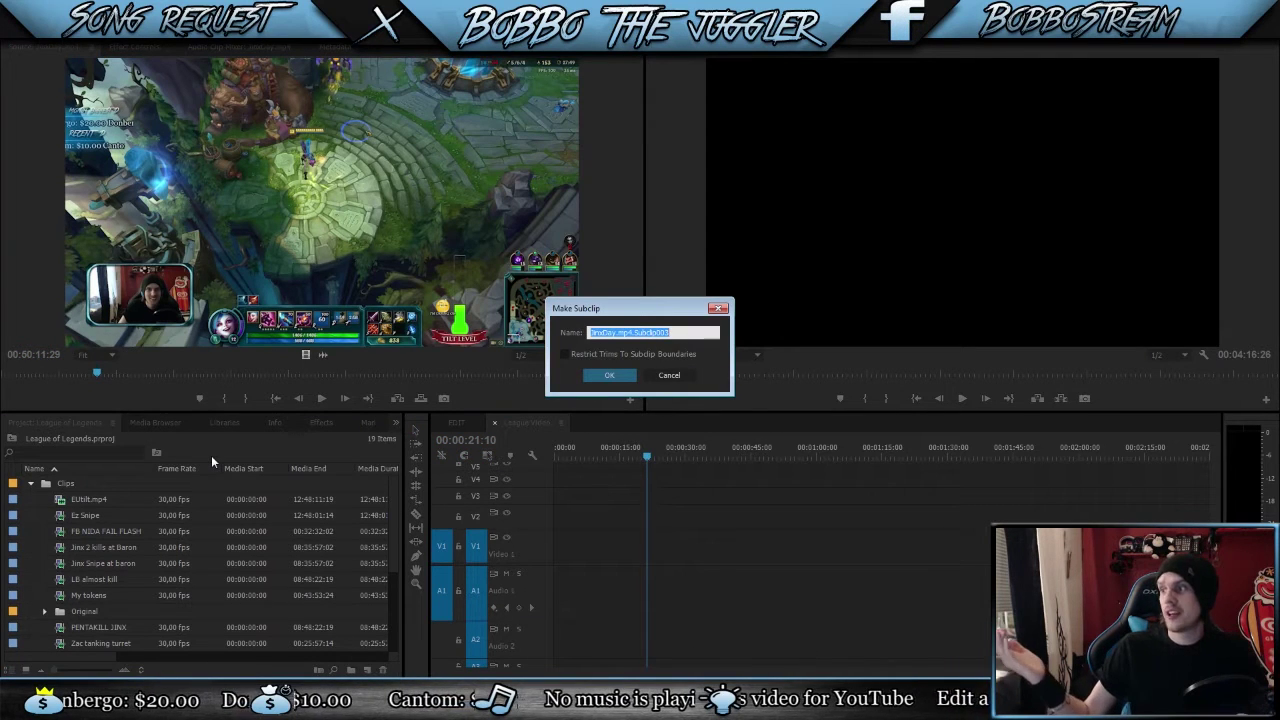
text(Jinx blind d steal)
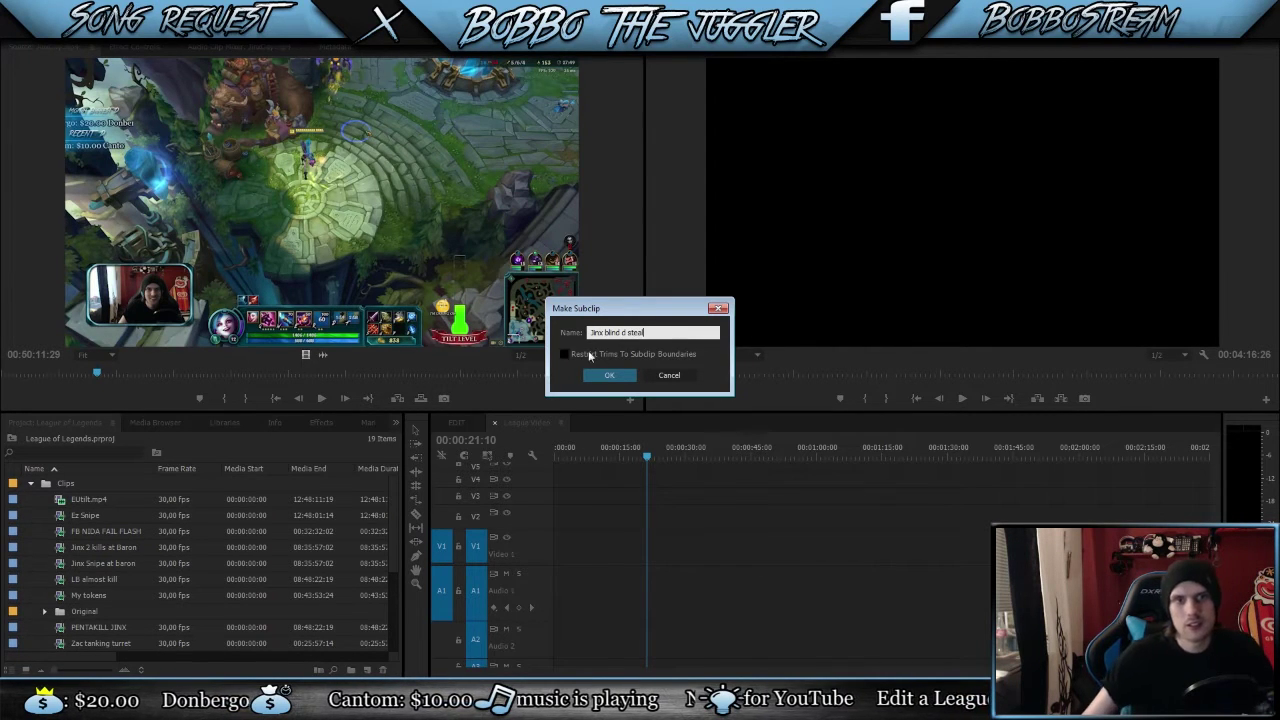
click(602, 373)
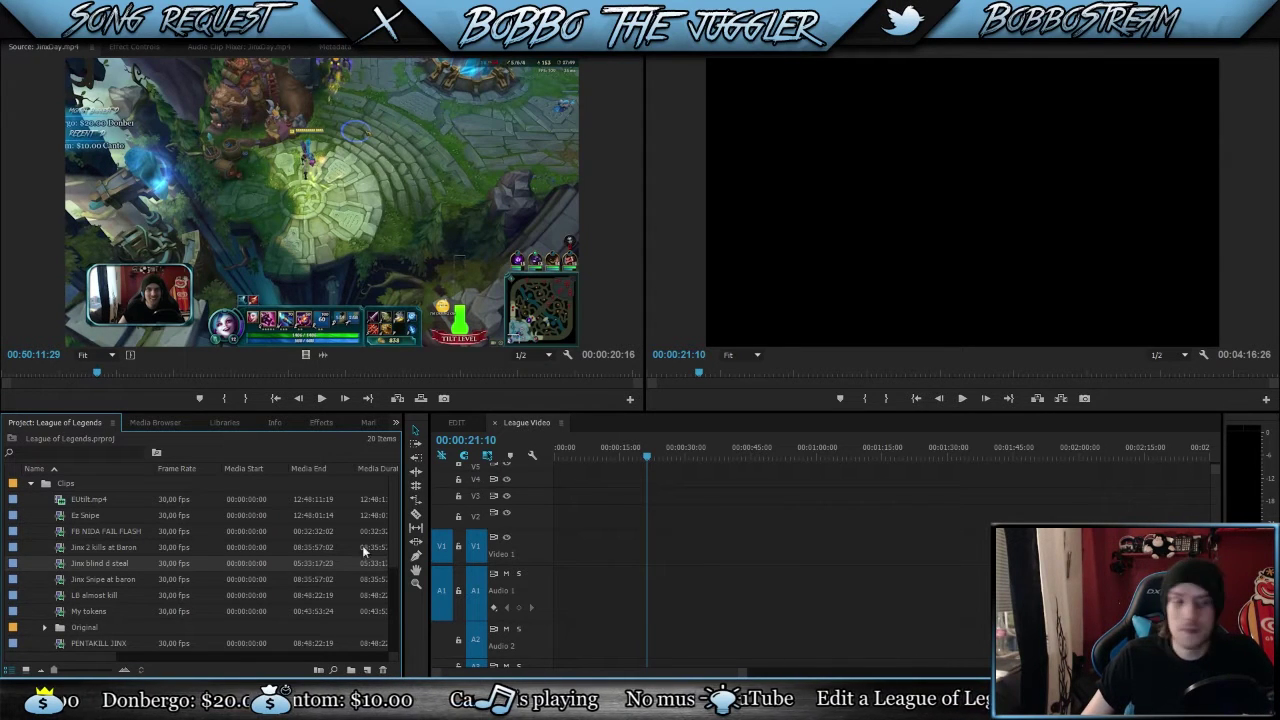
Step: Place the Jinx blind d steal subclip at the start of Video 1 and check its frames at 00:00:10:02 and 00:00:15:26
drag(58, 566, 607, 535)
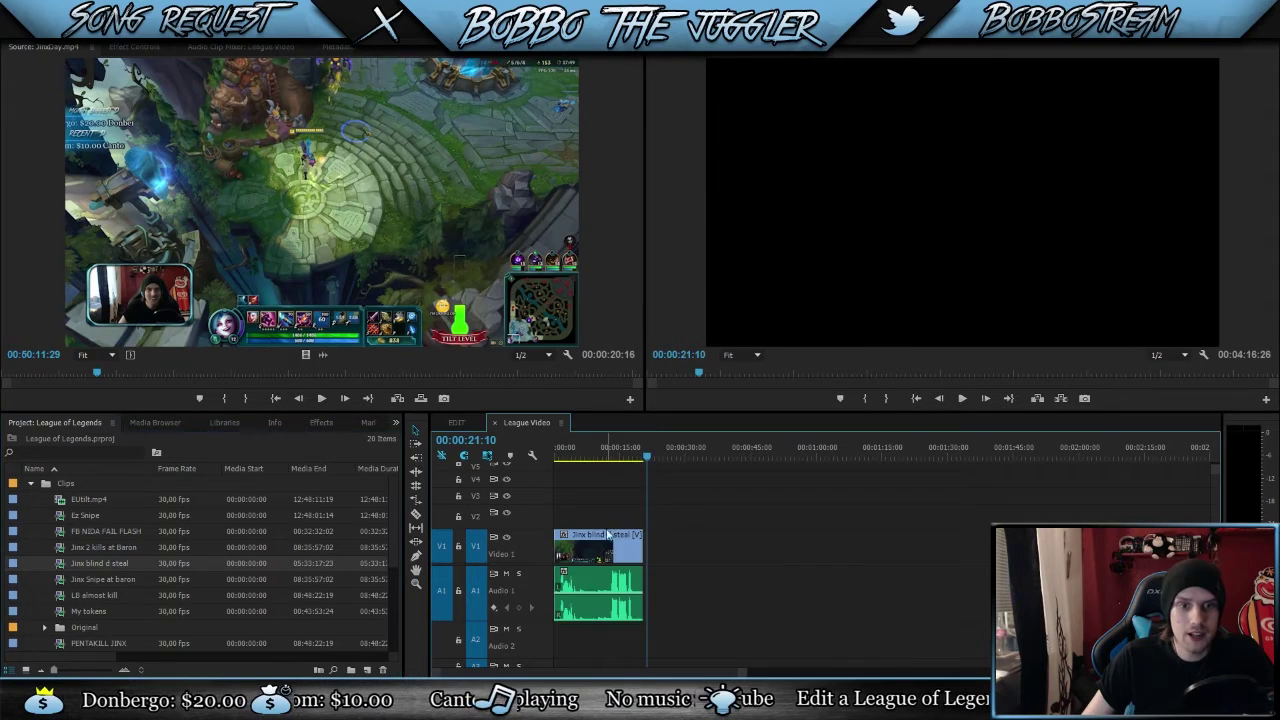
drag(636, 459, 600, 457)
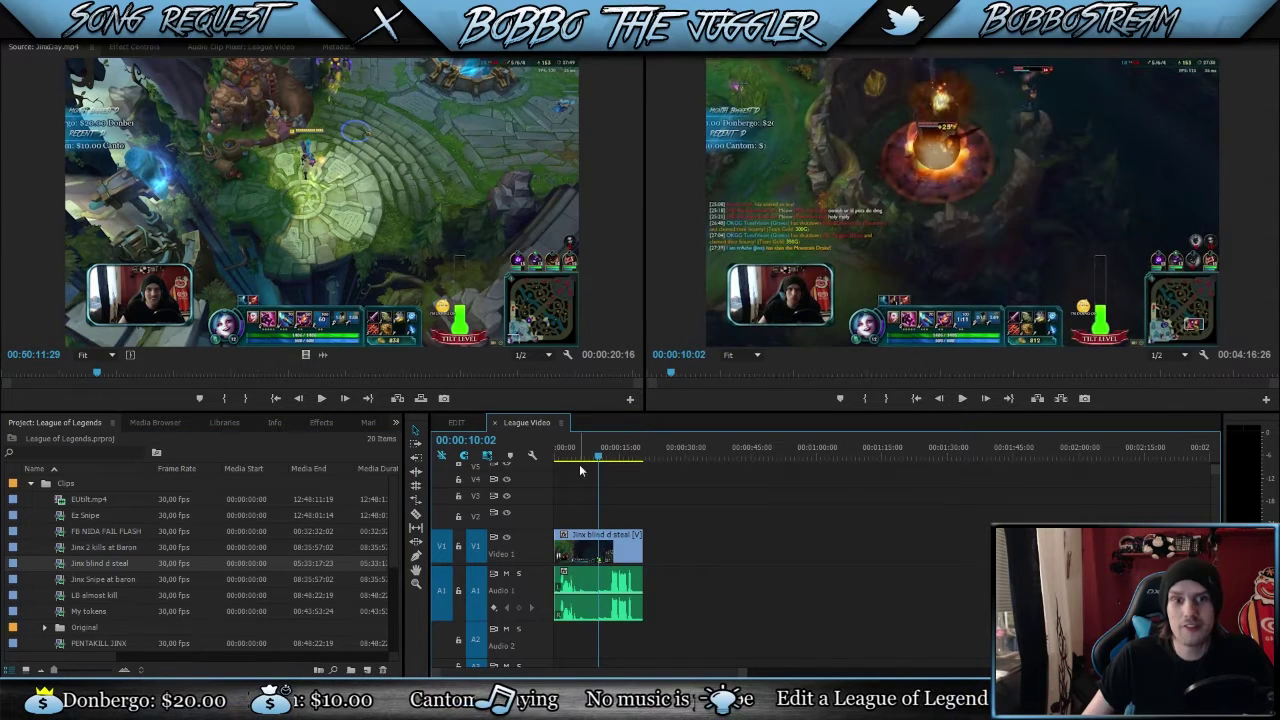
click(623, 457)
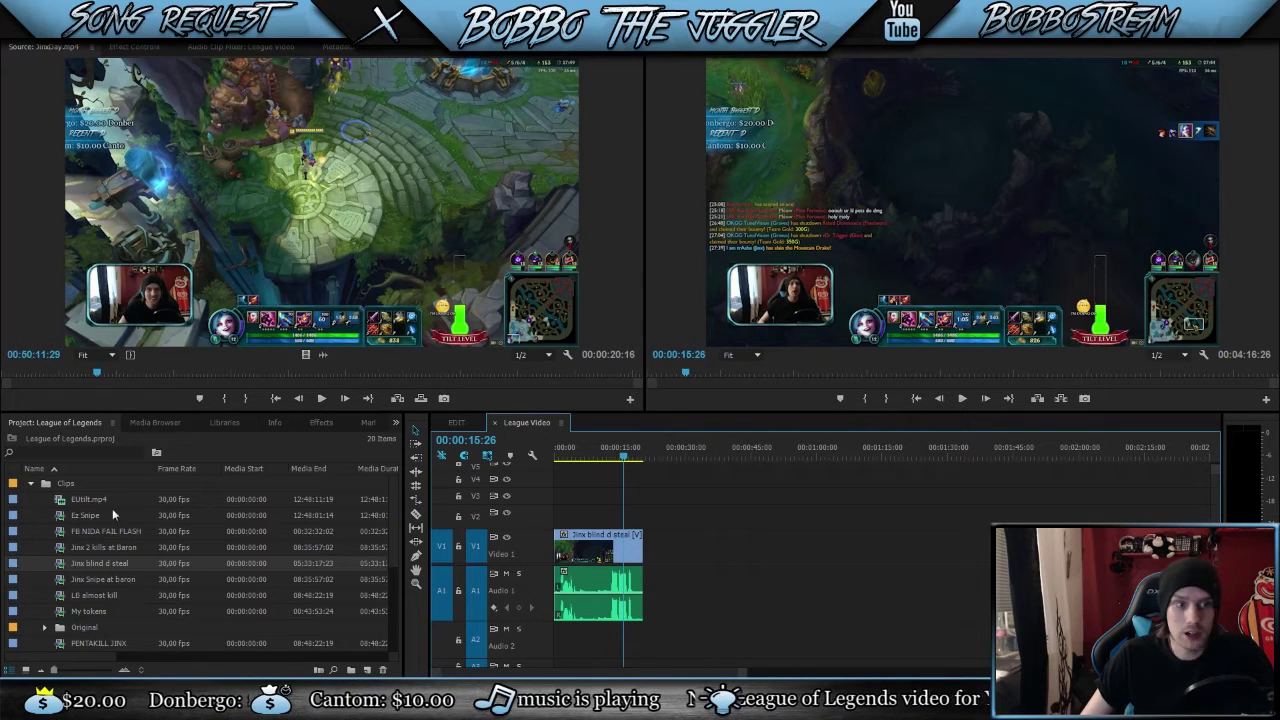
Step: Delete the Jinx blind d steal clip from the League Video sequence
click(608, 560)
key(Delete)
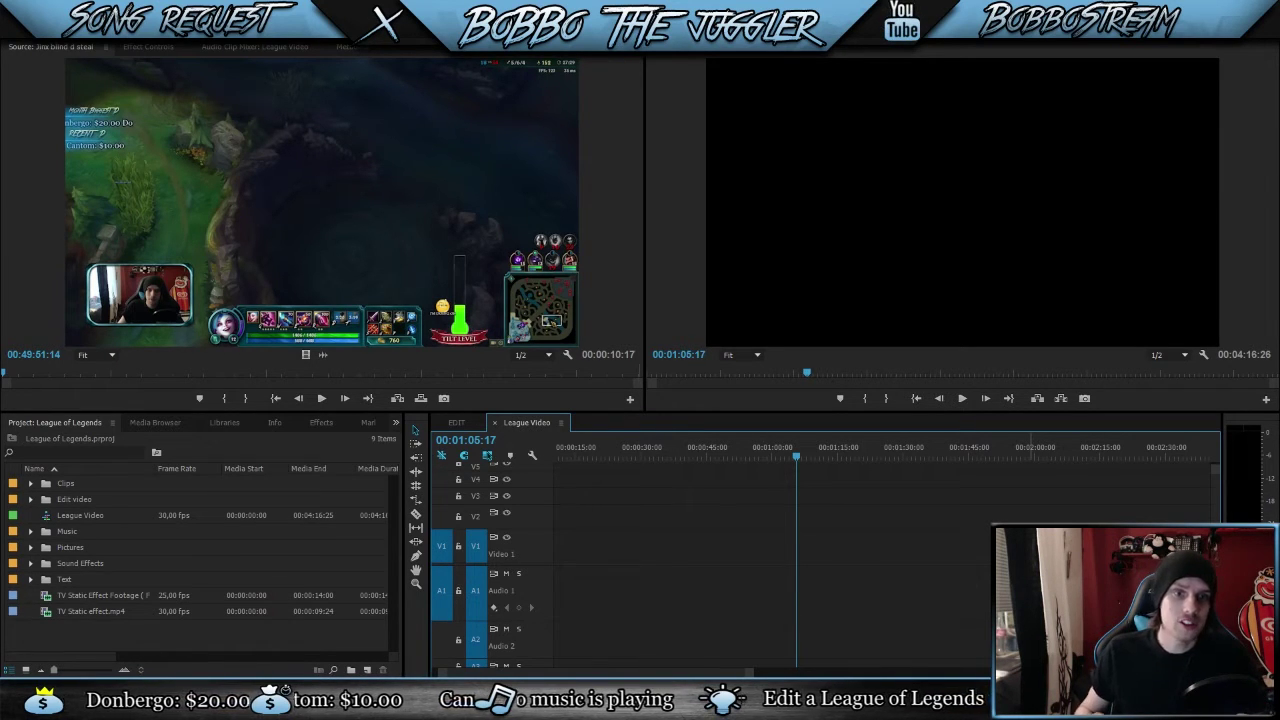
drag(1046, 510, 674, 638)
drag(908, 510, 600, 652)
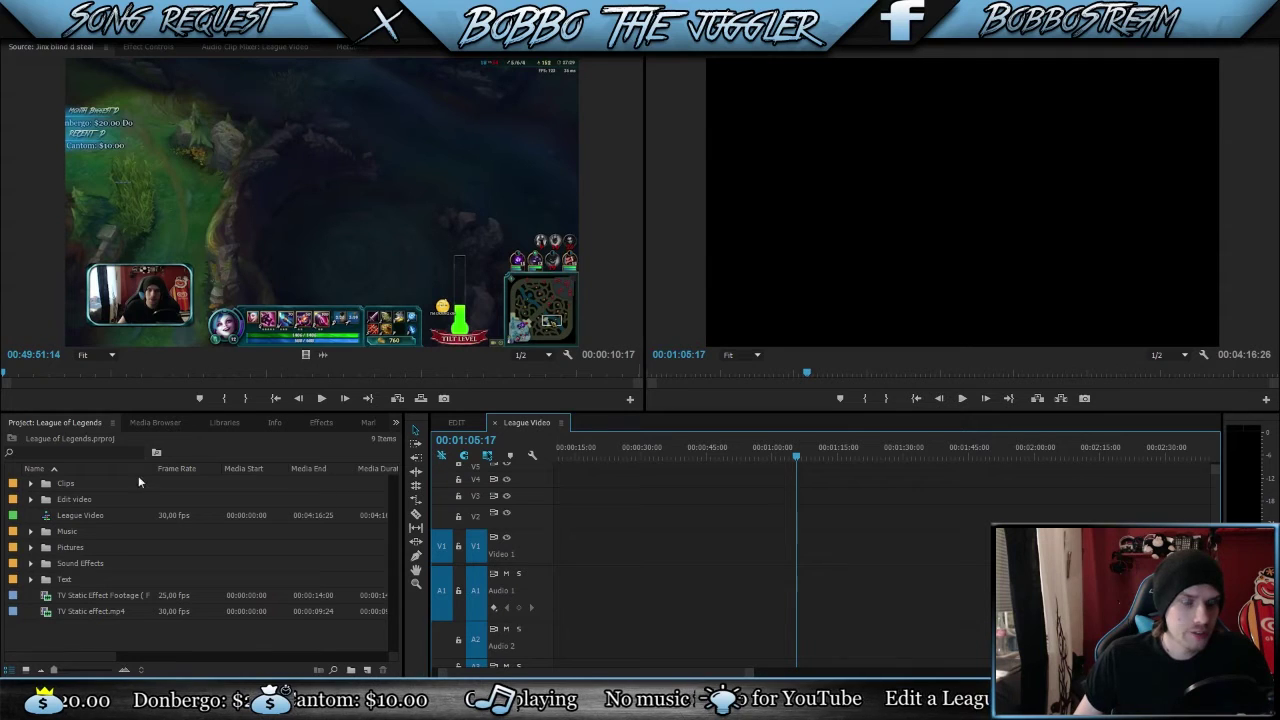
Step: Load Panda Eyes - Vortex.mp3 from the Music bin, listen for the drop and mark its In point at 00:01:04:04
click(32, 532)
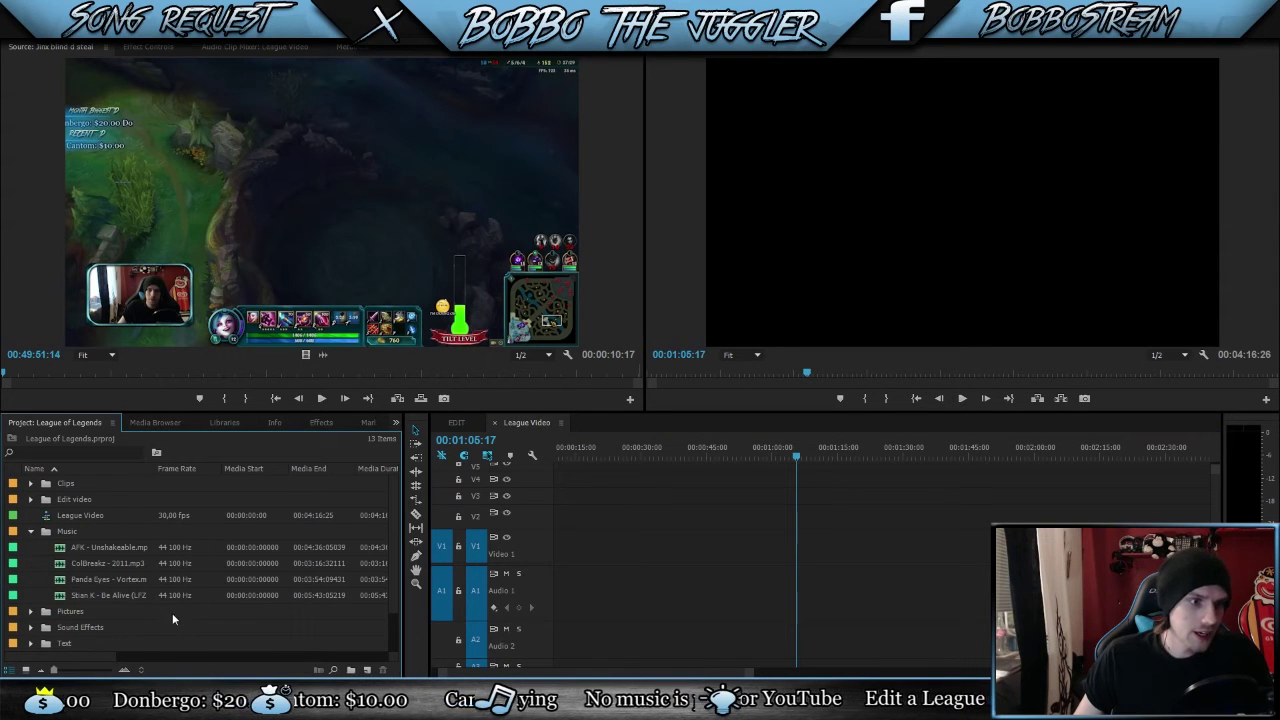
double_click(88, 580)
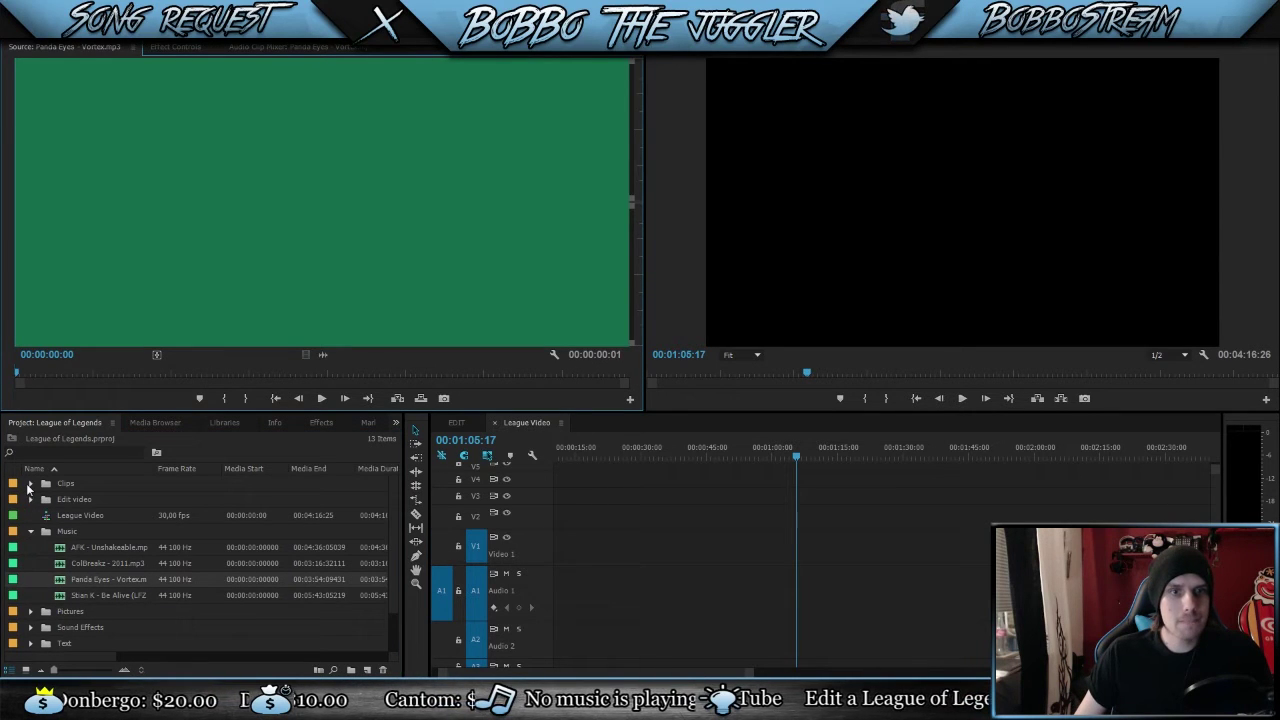
click(142, 374)
drag(142, 374, 160, 376)
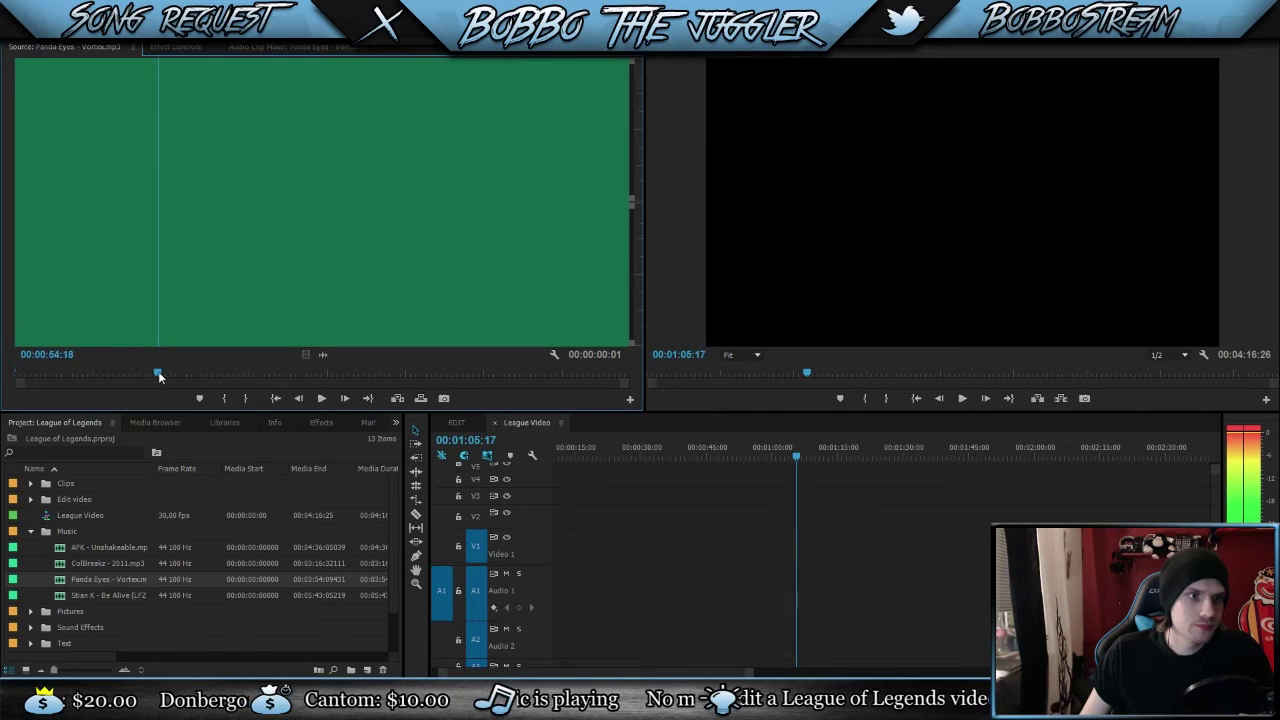
click(203, 308)
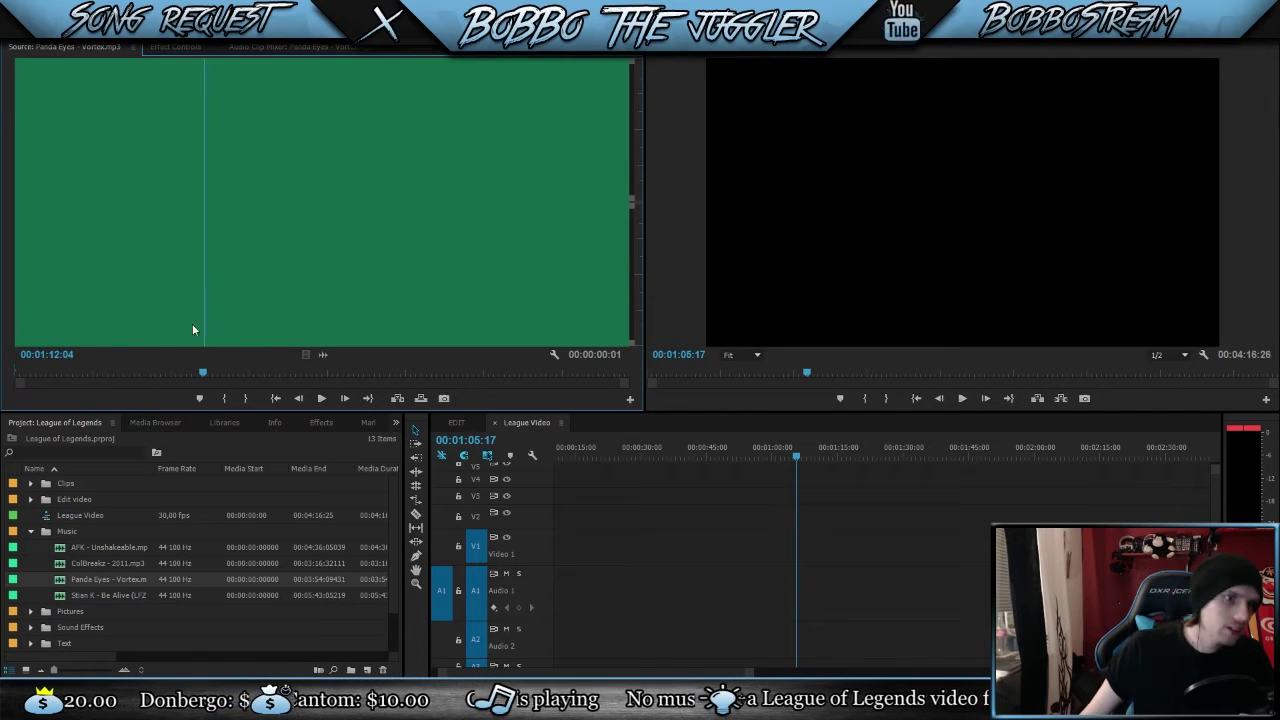
drag(205, 373, 168, 367)
key(space)
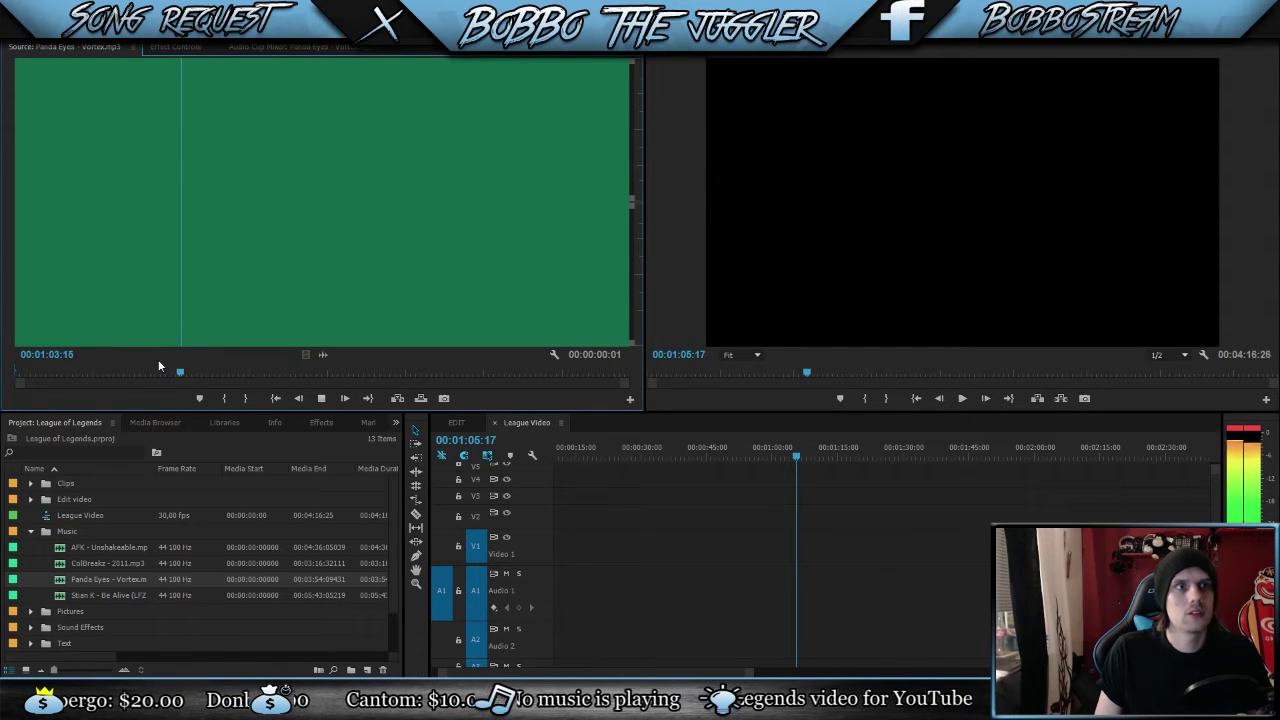
key(space)
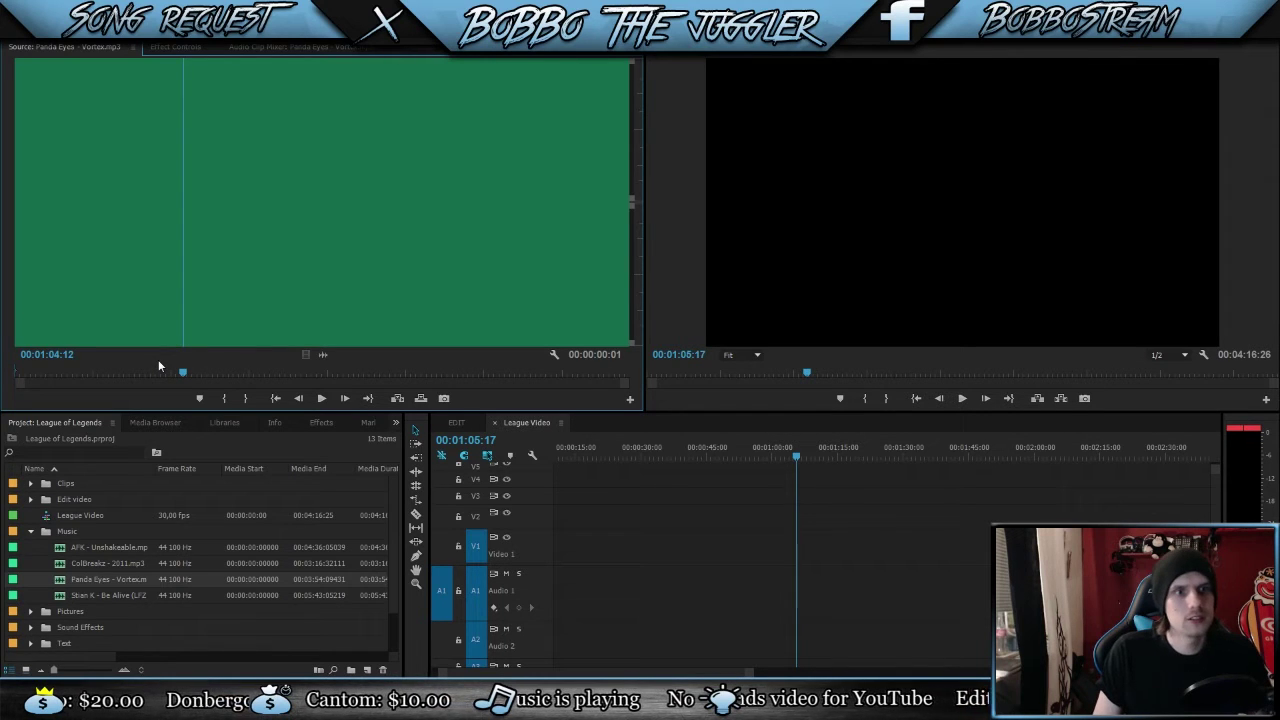
key(j)
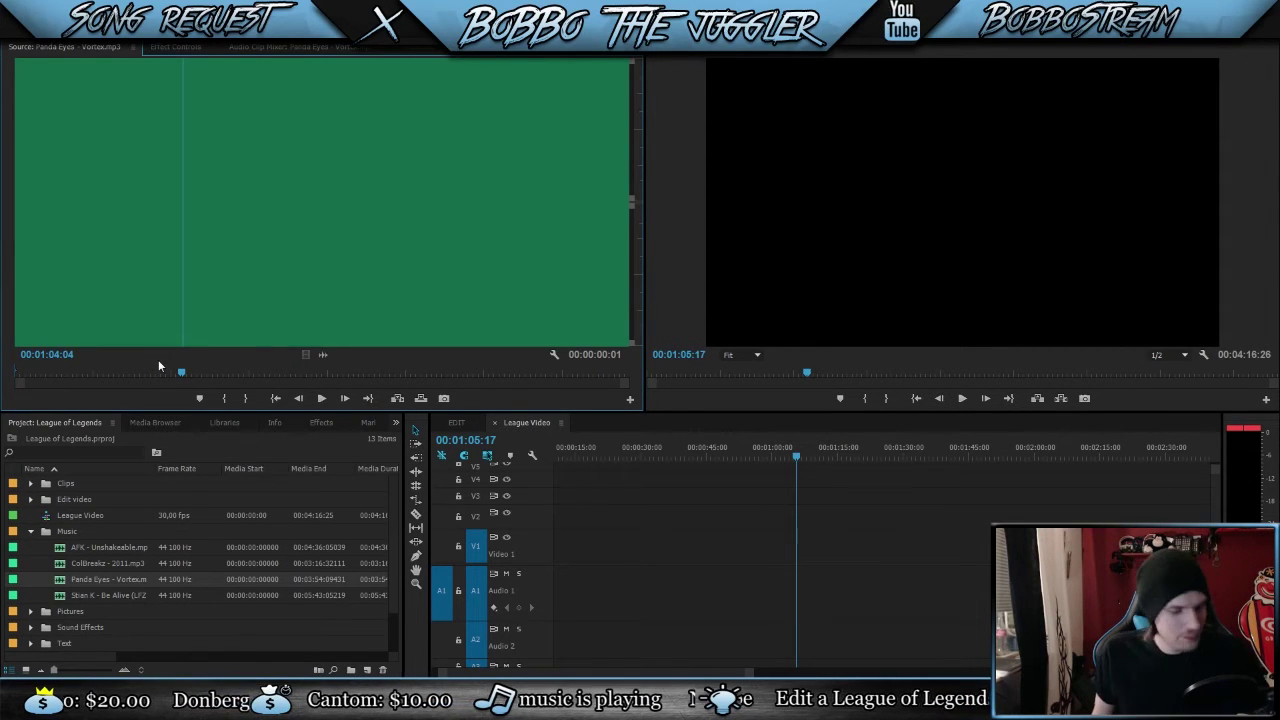
key(i)
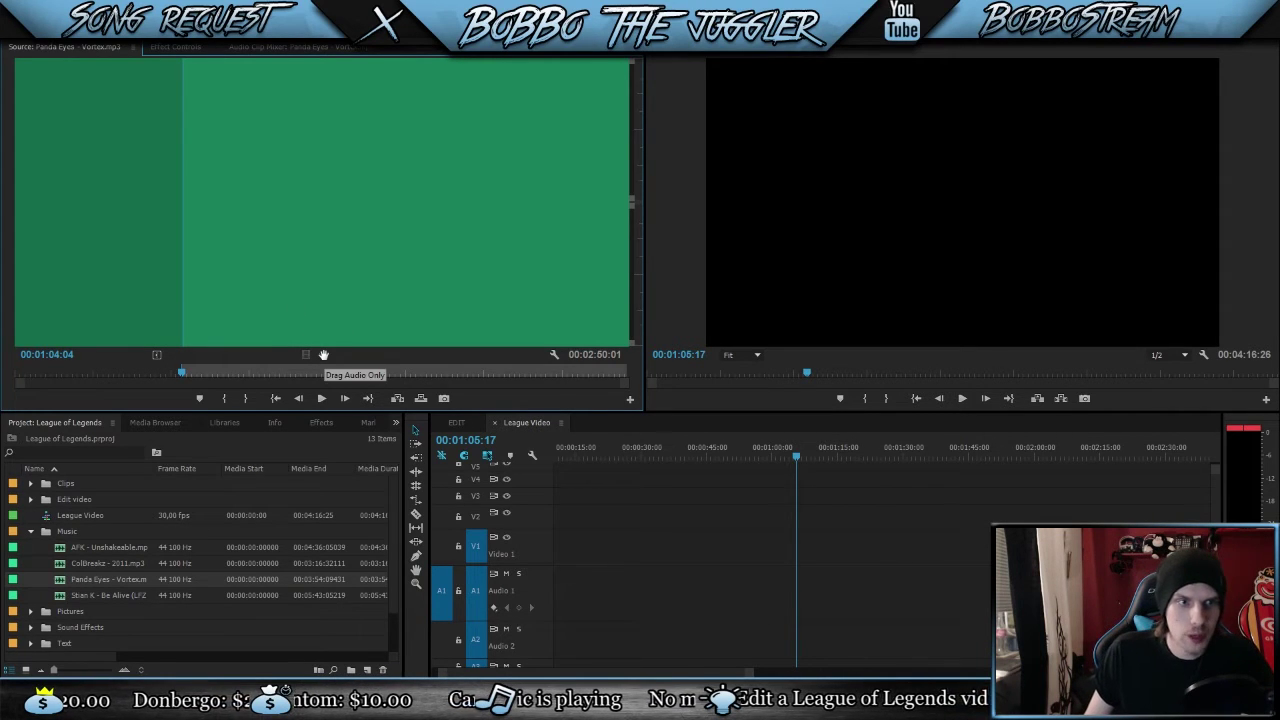
Step: Place the marked Vortex audio on Audio 2 at 00:01:05:17, collapse the Music bin and play the music's start
drag(323, 354, 803, 645)
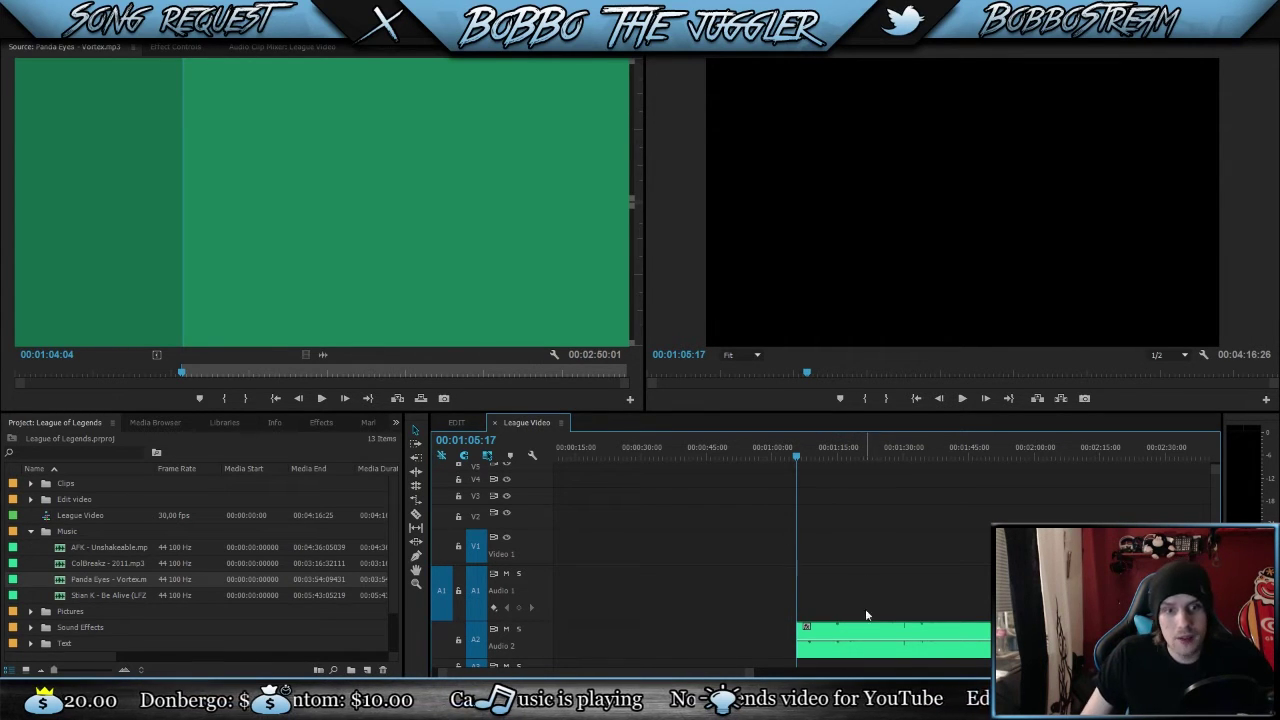
click(32, 531)
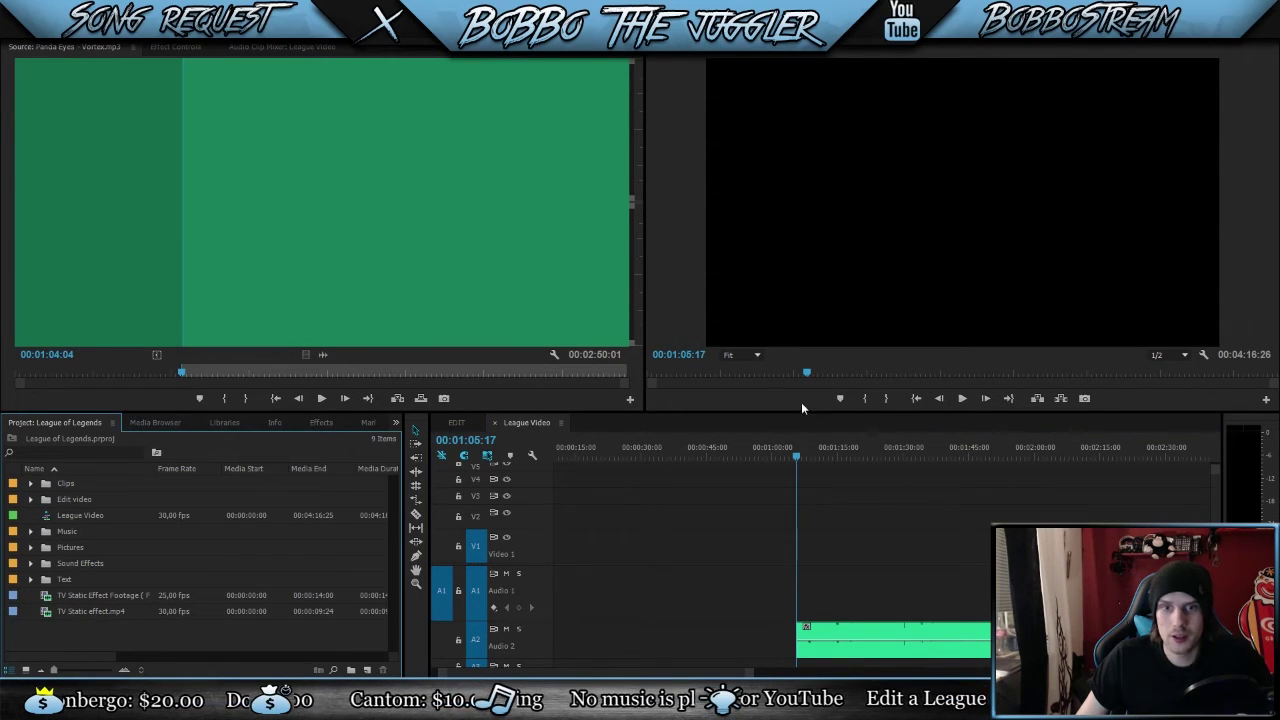
click(793, 453)
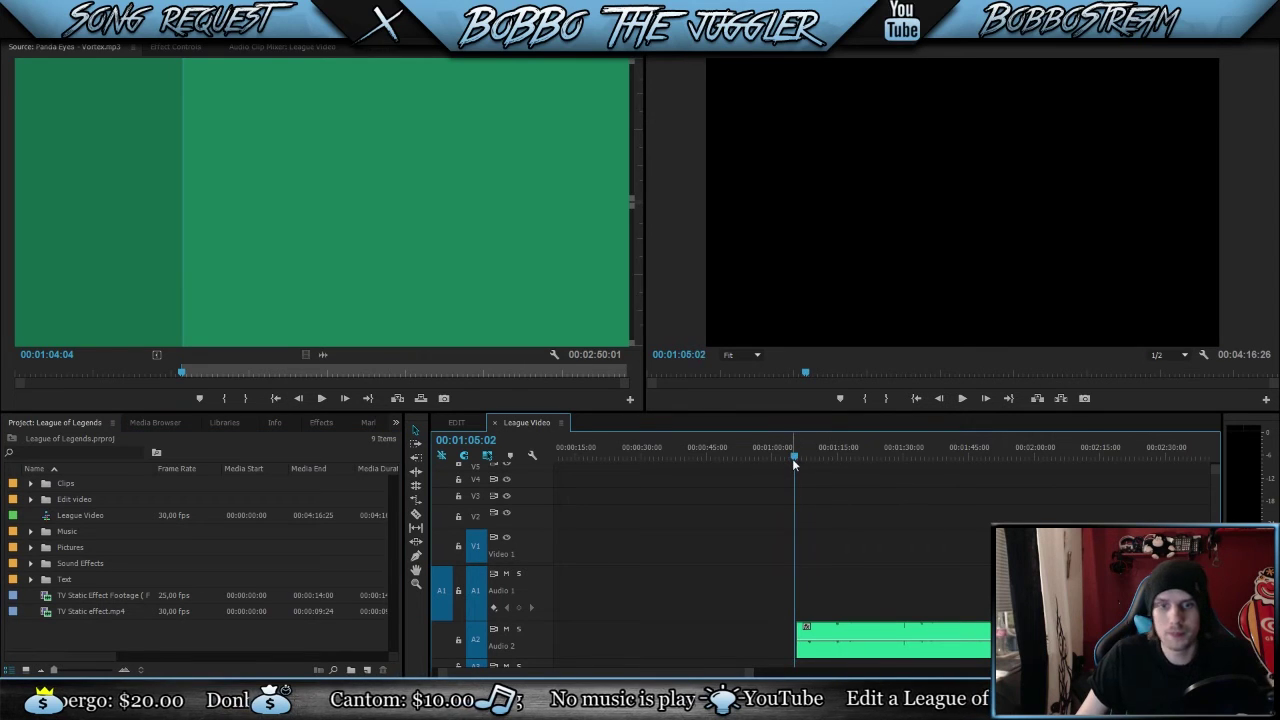
key(space)
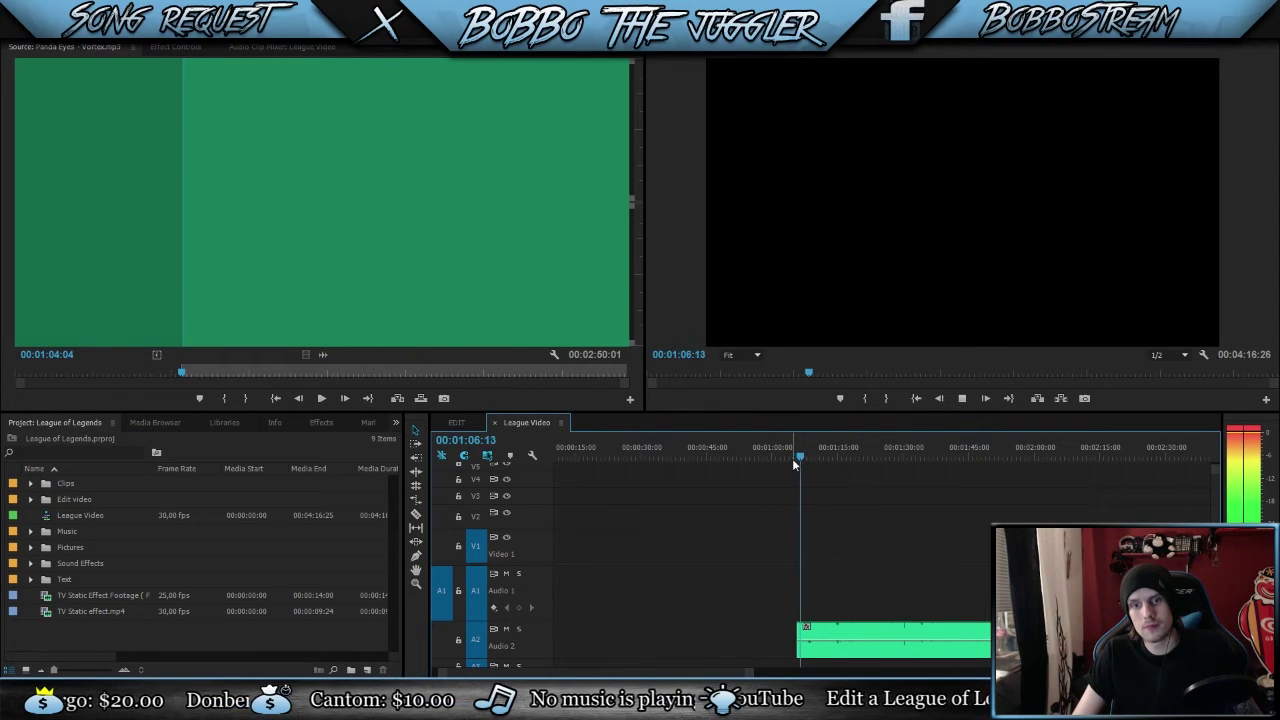
key(space)
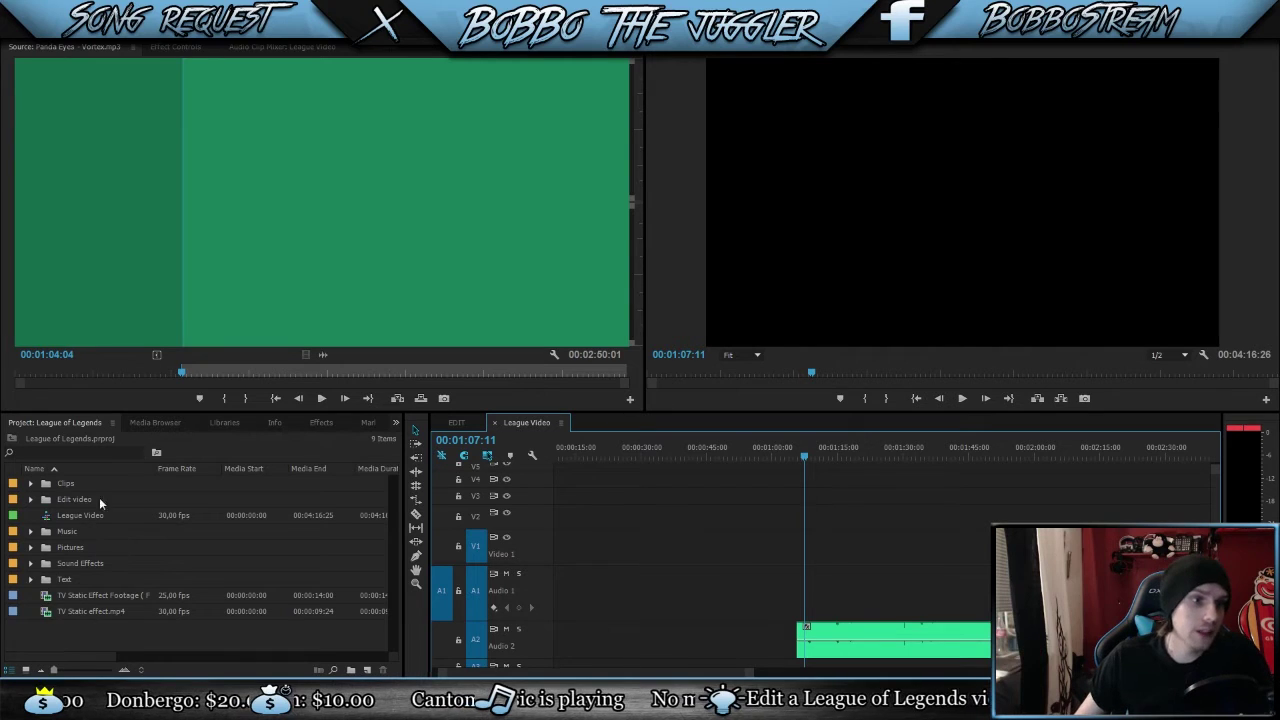
Step: Load the Jinx blind d steal subclip from the Clips bin and cue the rocket impact at 00:50:01:13
click(30, 485)
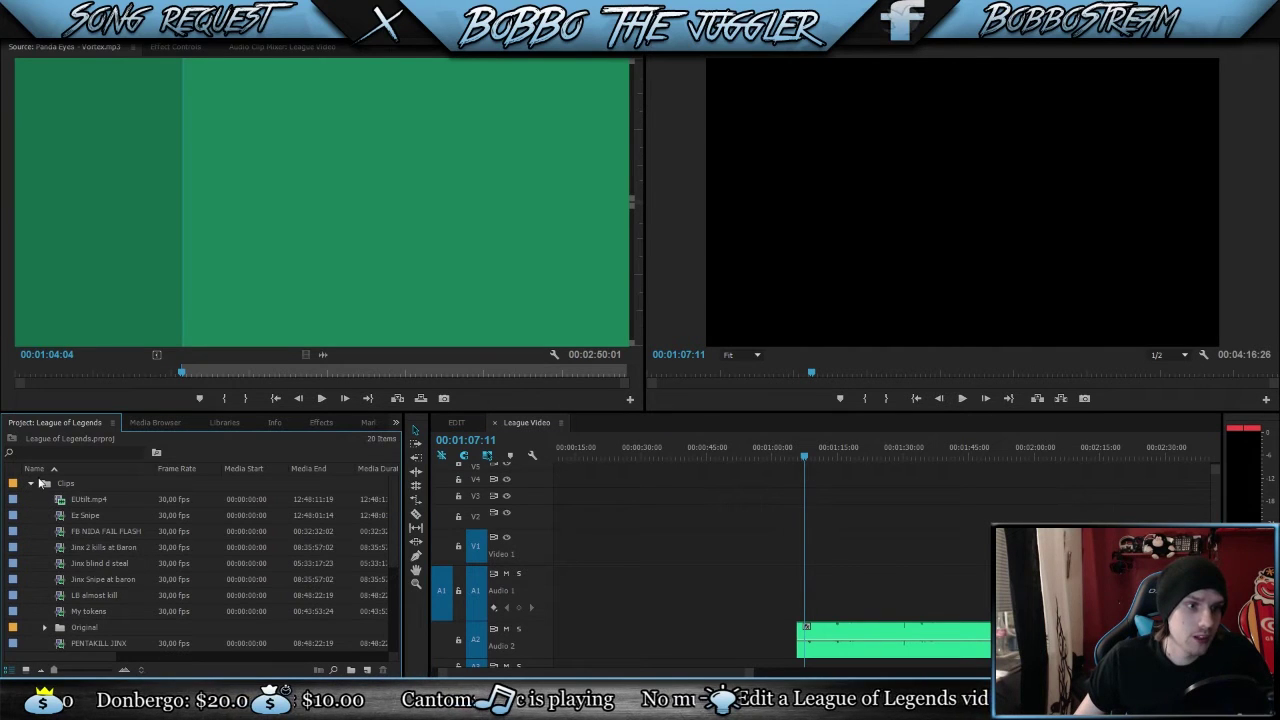
double_click(62, 567)
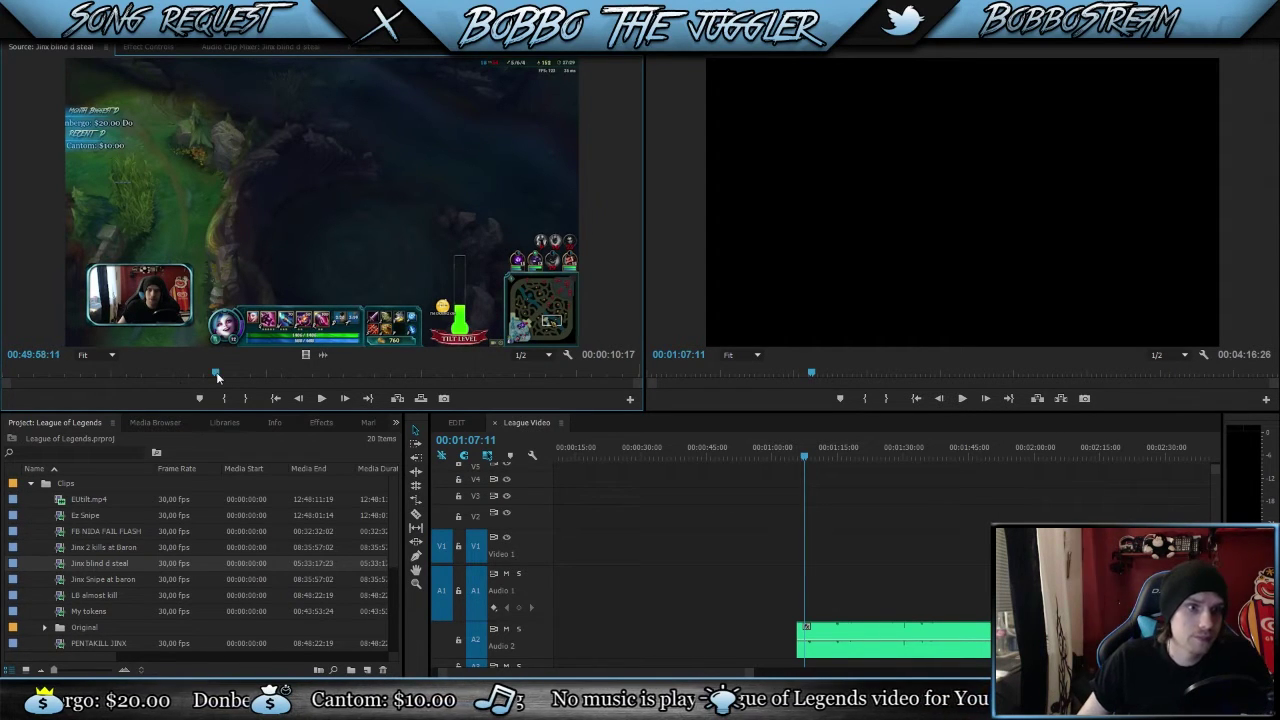
drag(216, 372, 301, 372)
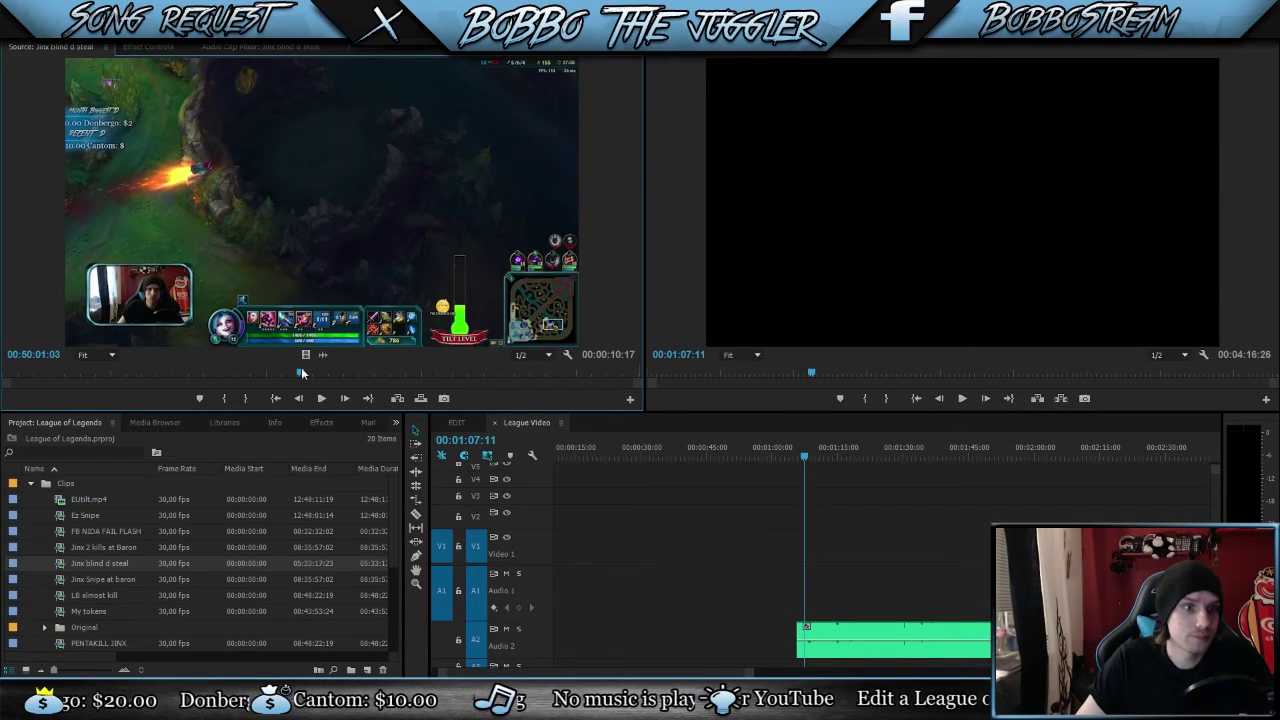
drag(302, 373, 305, 373)
key(Right)
key(Right)
key(Right)
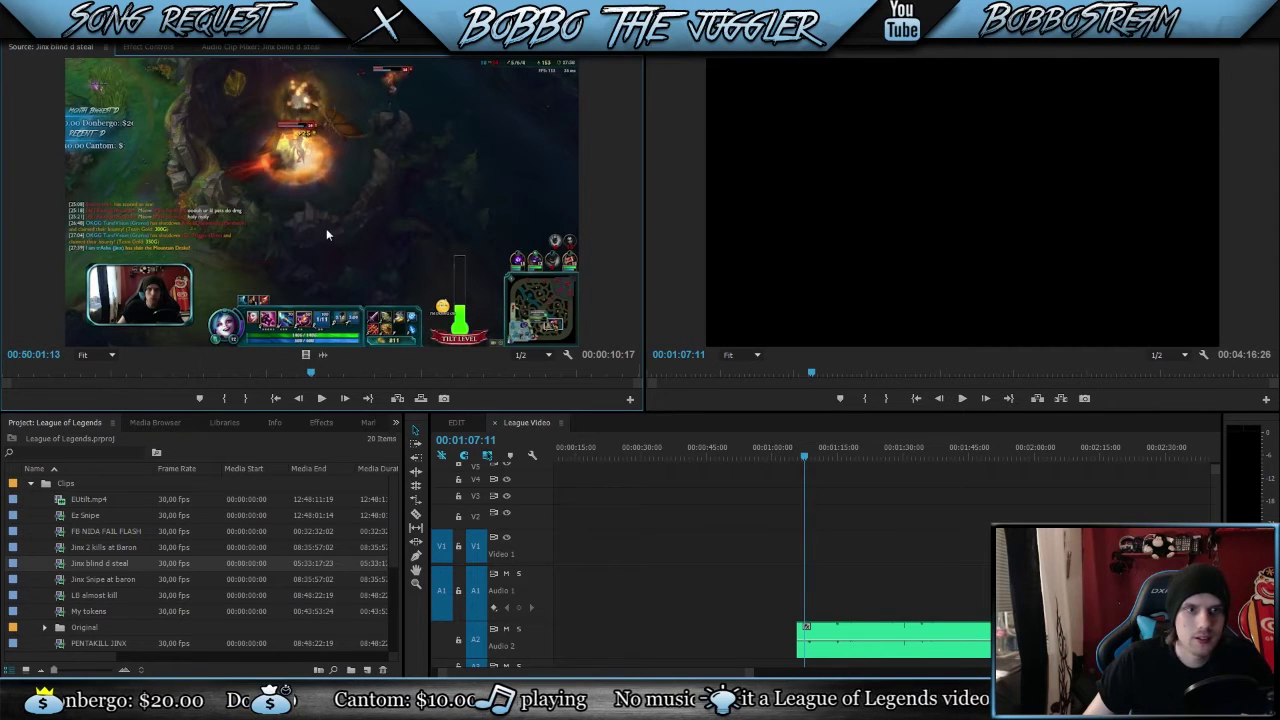
Step: Place the Jinx blind d steal subclip on Video 1 at the music's start and preview the two together
drag(326, 228, 805, 598)
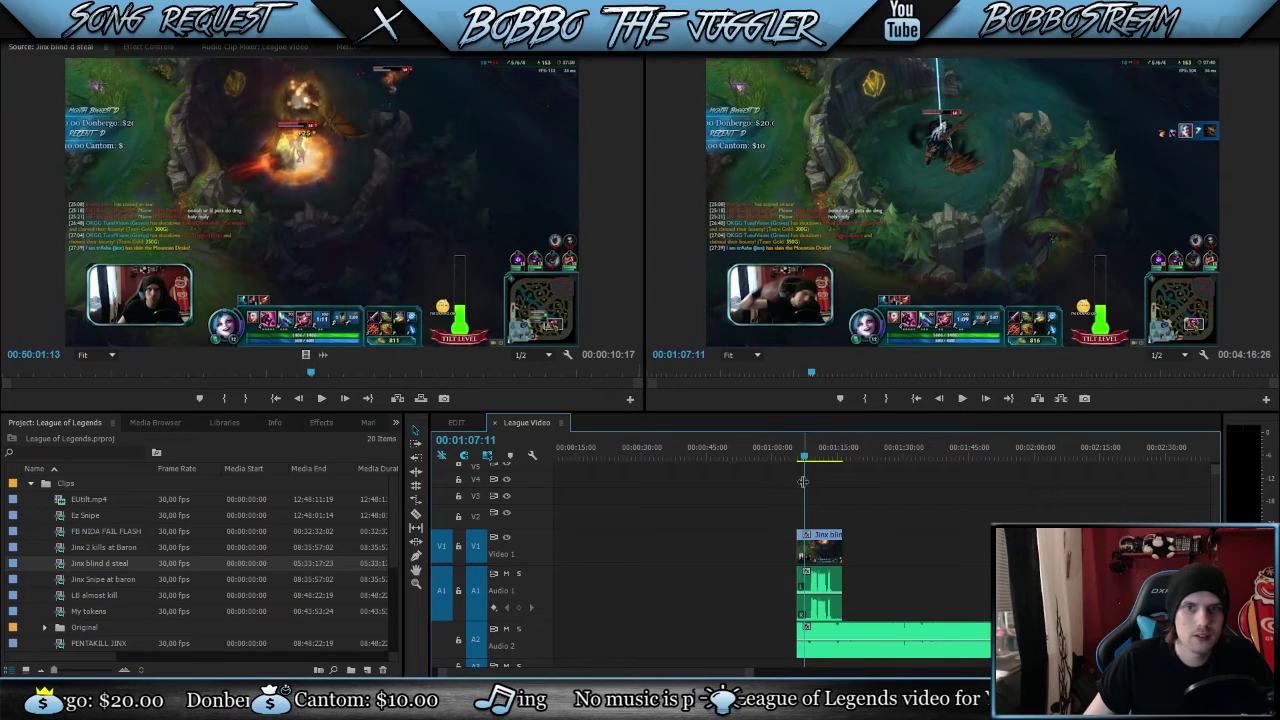
drag(805, 458, 797, 461)
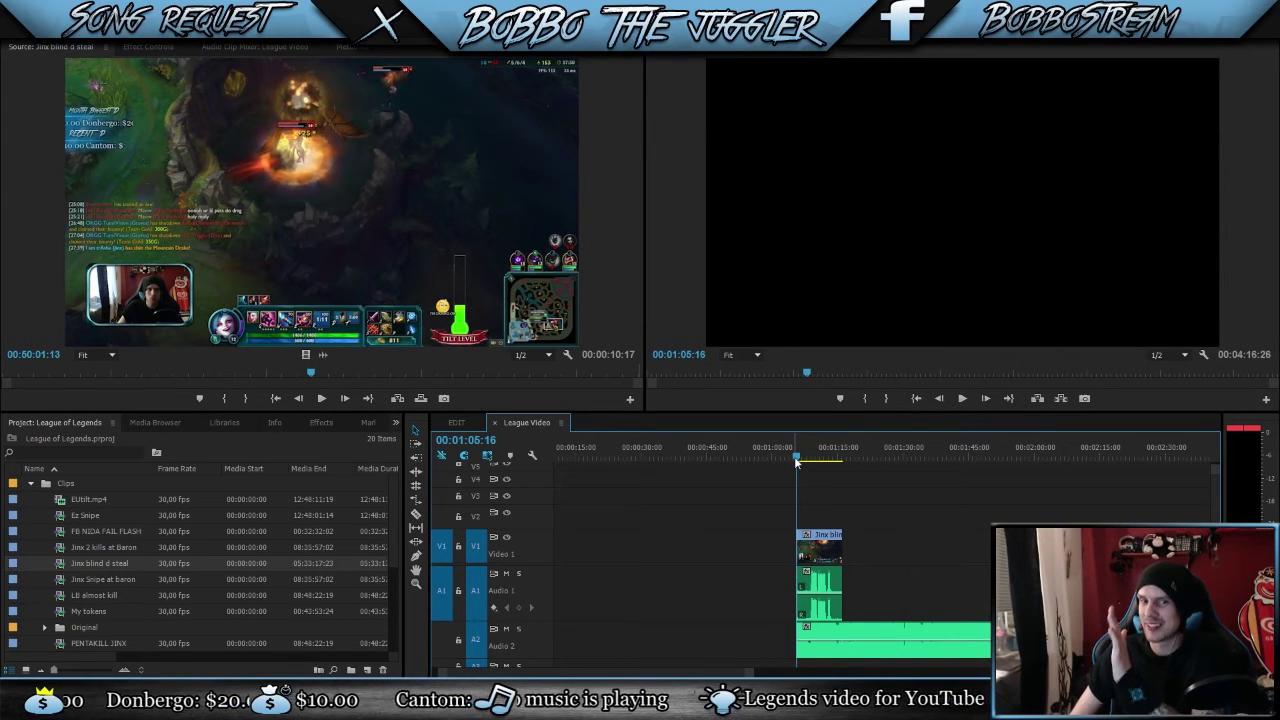
key(space)
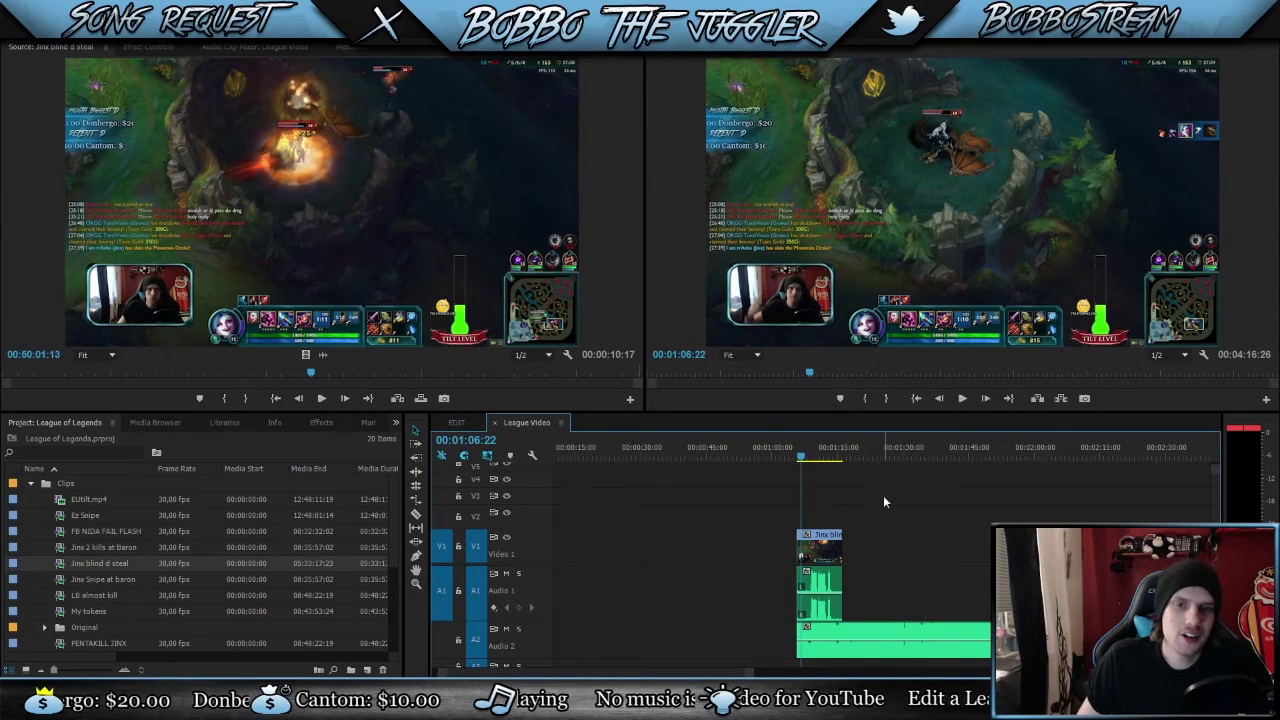
Step: Group the Jinx blind d steal clip with the Vortex music and move the group about 12 seconds later
drag(730, 489, 945, 648)
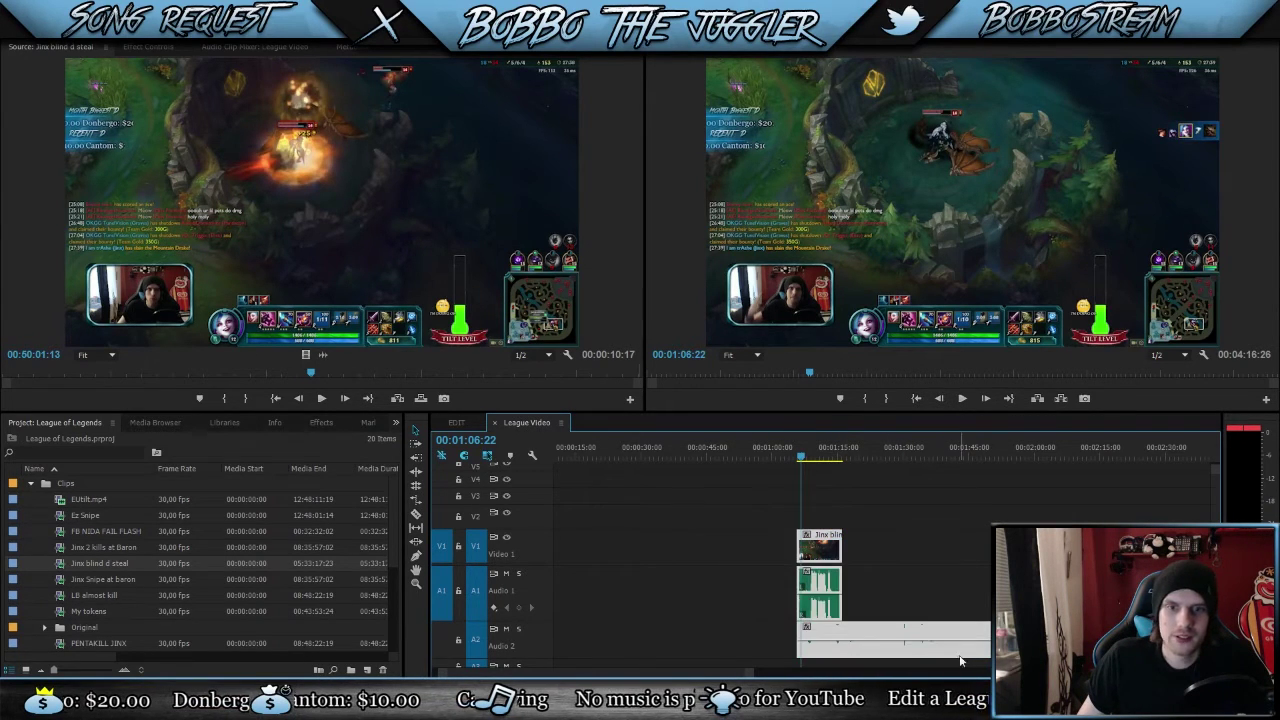
right_click(822, 590)
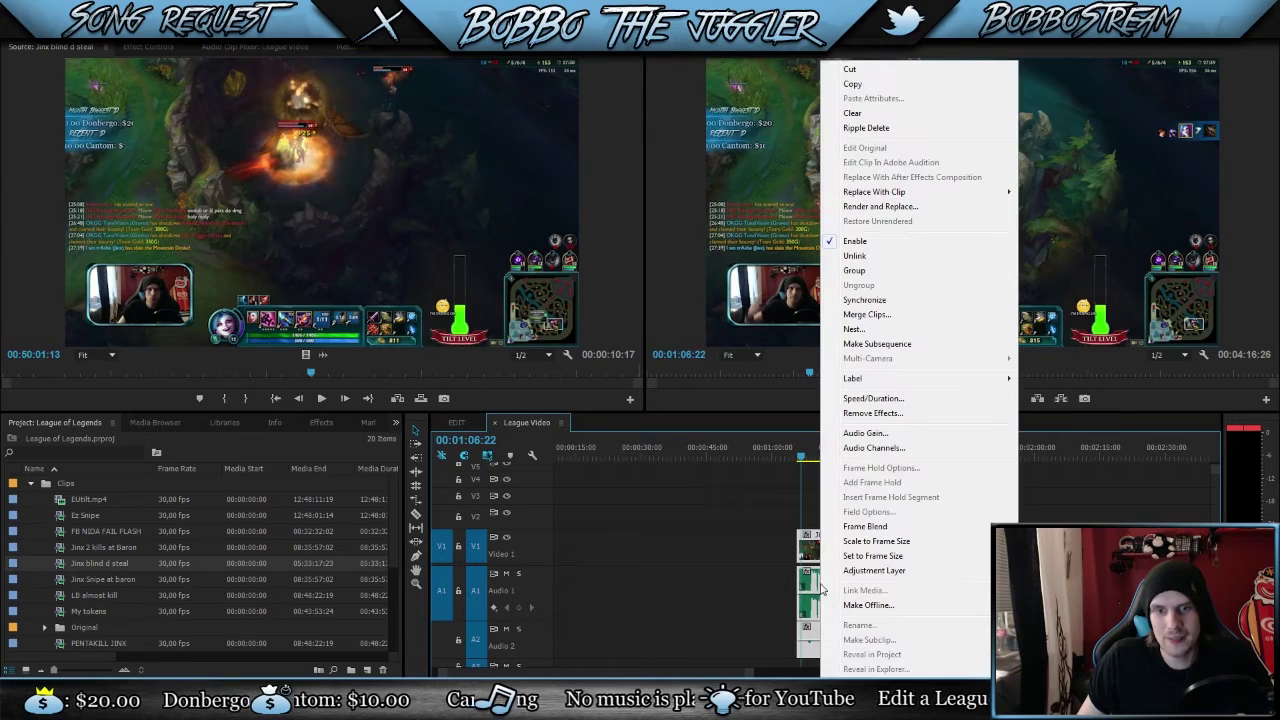
click(886, 277)
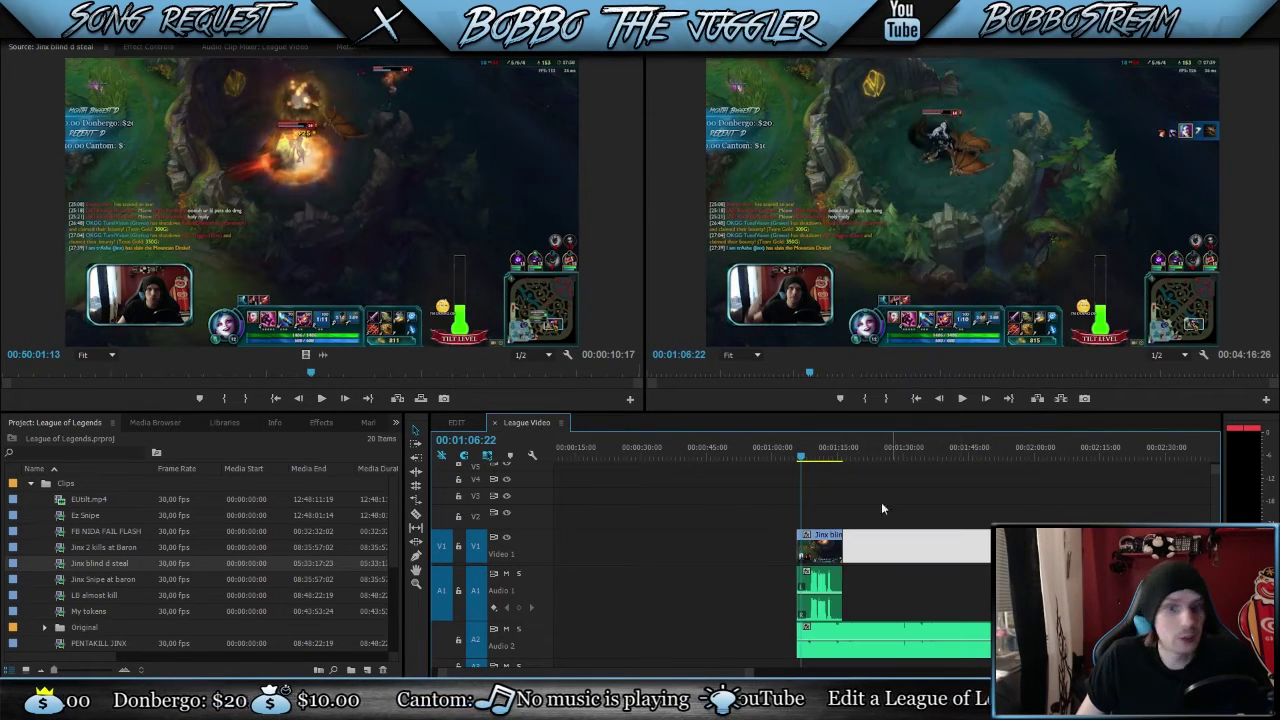
drag(826, 558, 875, 556)
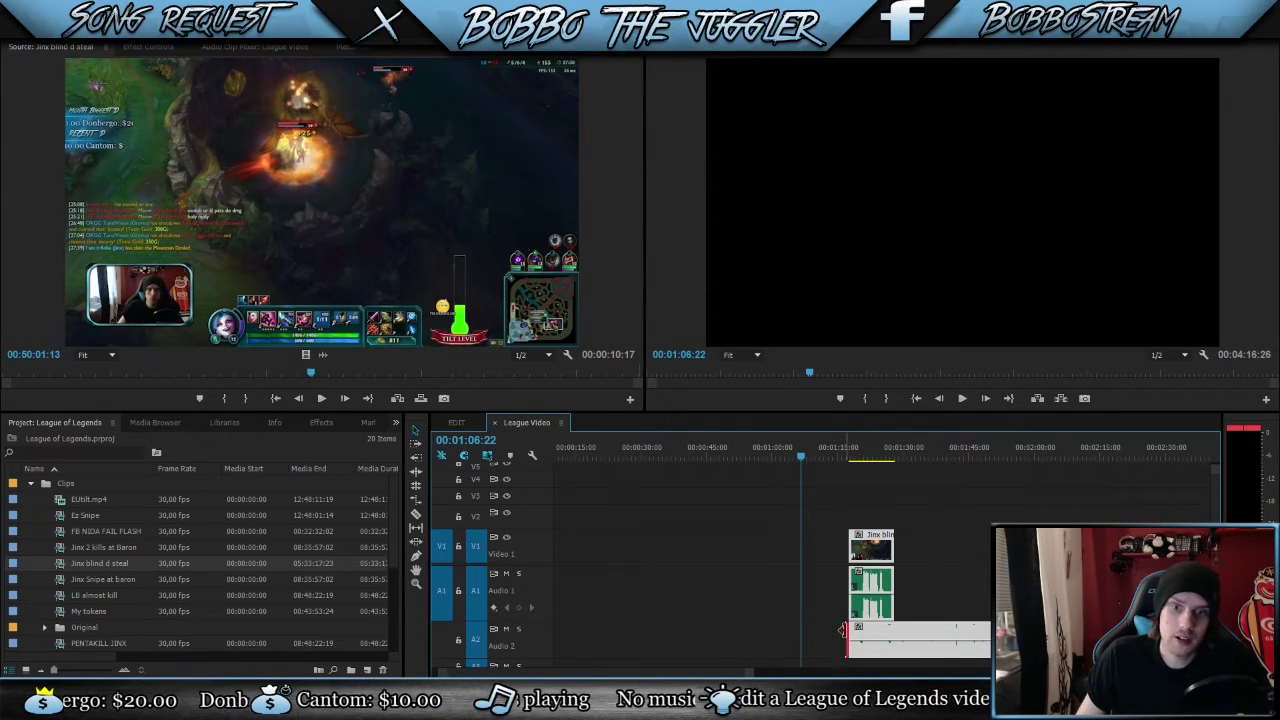
Step: Extend the music back to the song's beginning and the Jinx clip's start back to about 00:01:00:00
drag(840, 640, 560, 625)
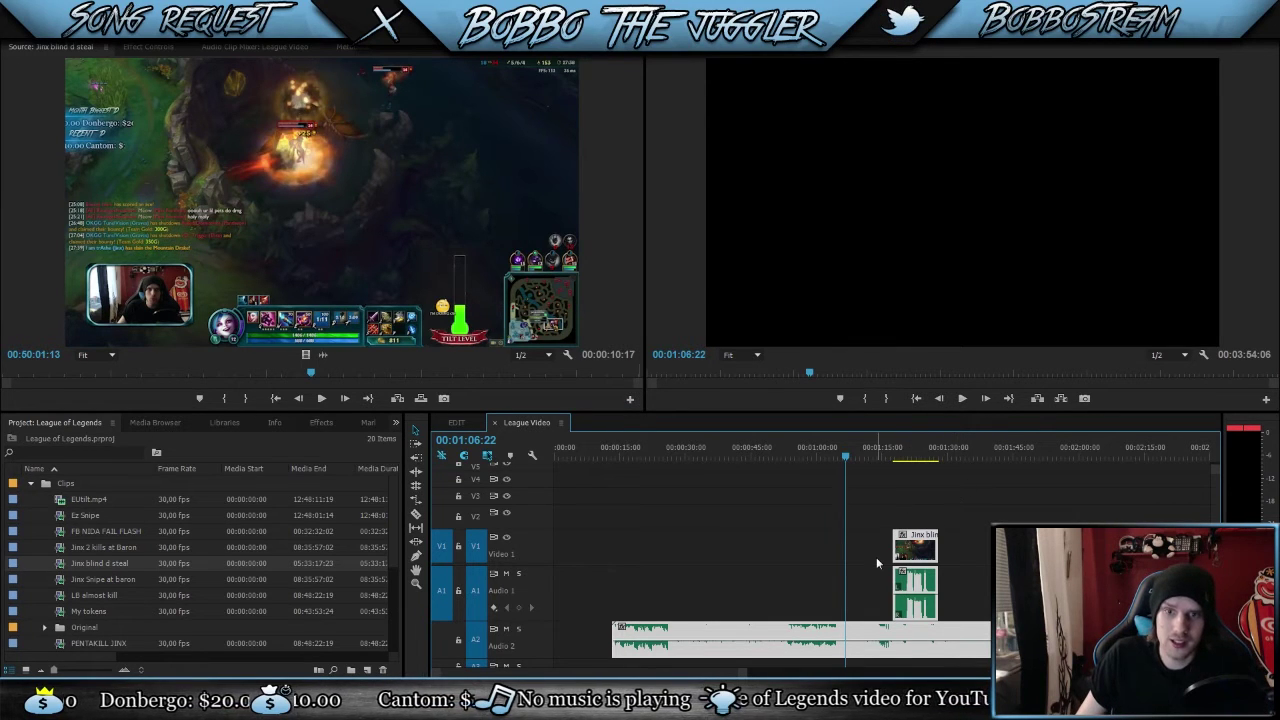
drag(887, 553, 818, 550)
Step: Preview the extended opening for a suitable cut and trim the Jinx blind d steal clip's start to 00:01:07:22
click(856, 460)
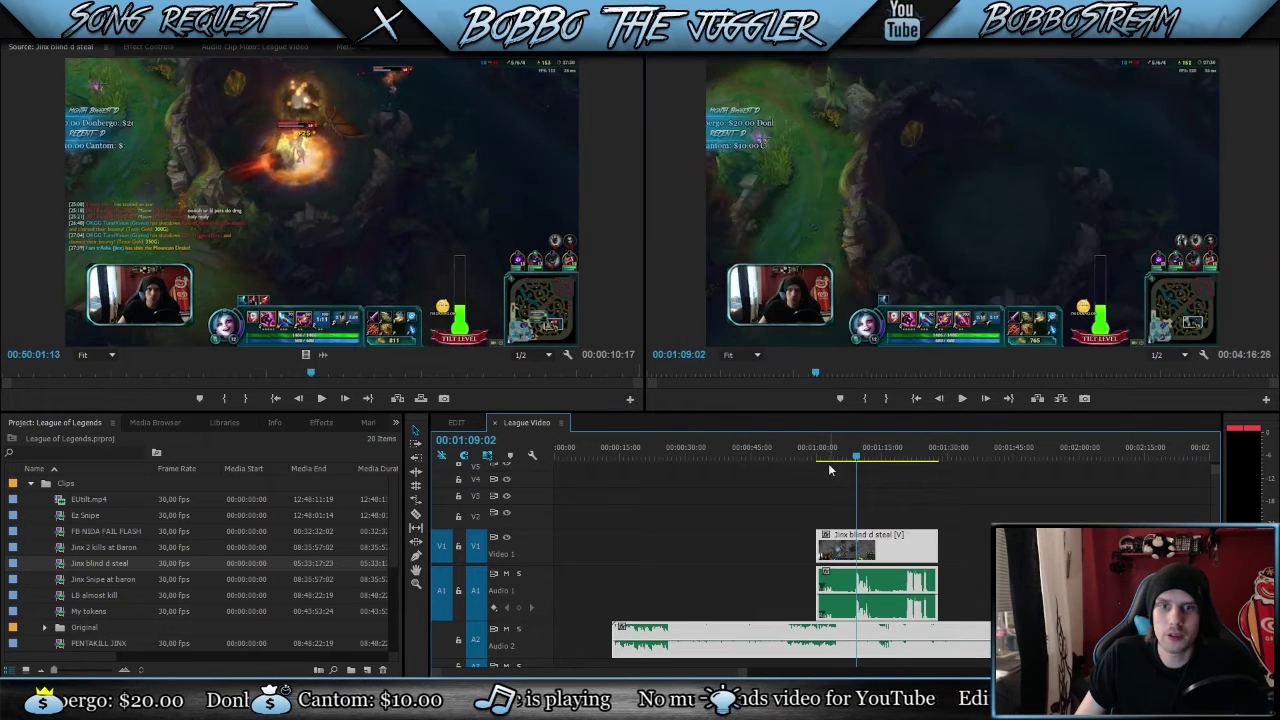
click(824, 460)
drag(826, 460, 845, 460)
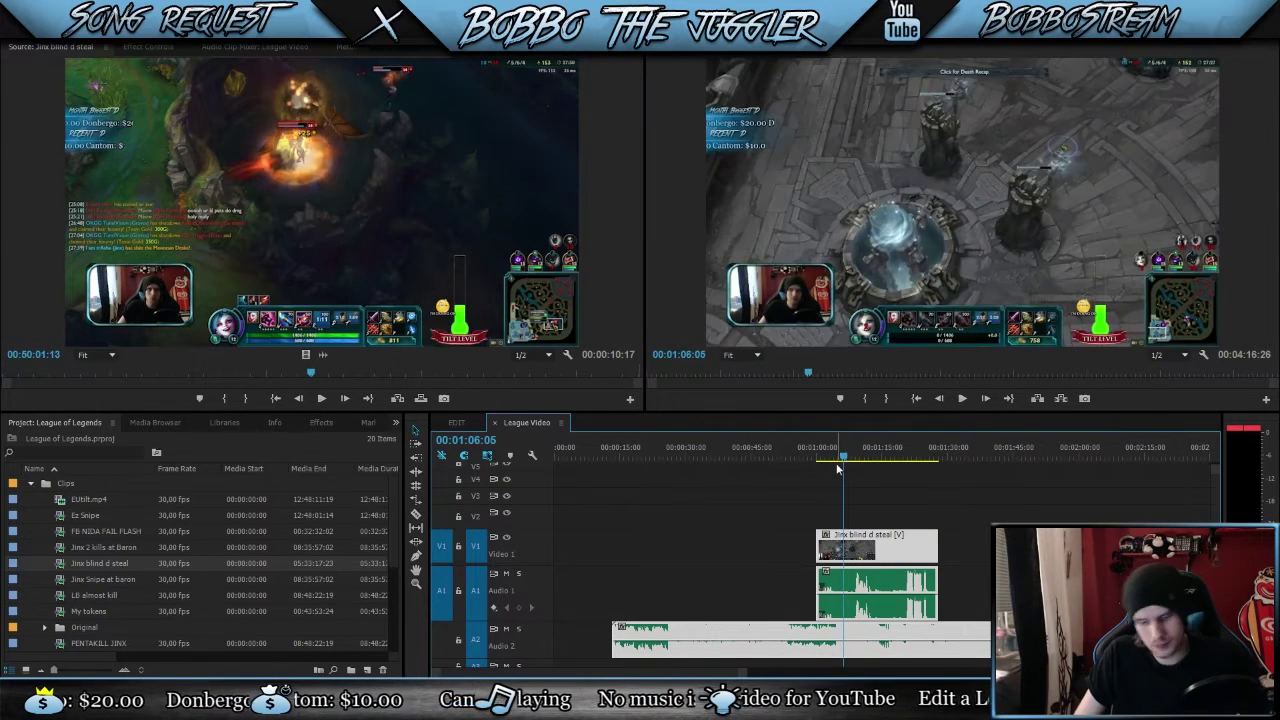
key(space)
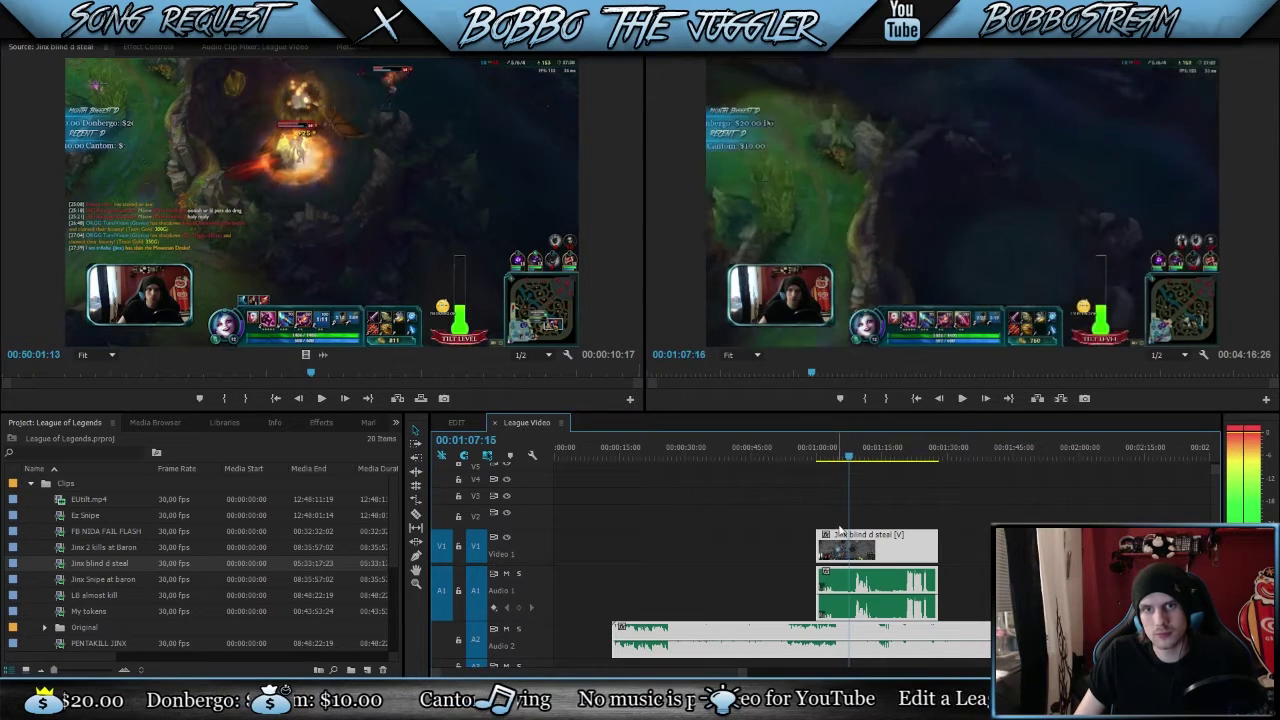
key(space)
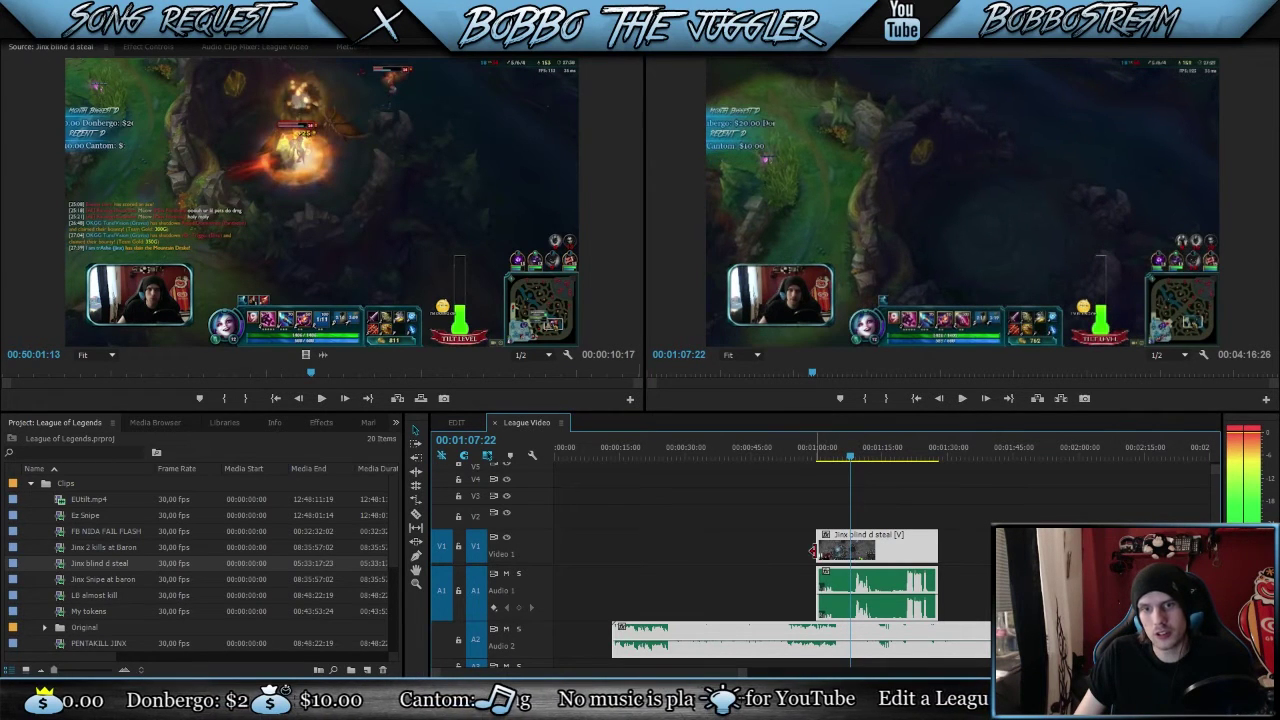
drag(812, 551, 851, 550)
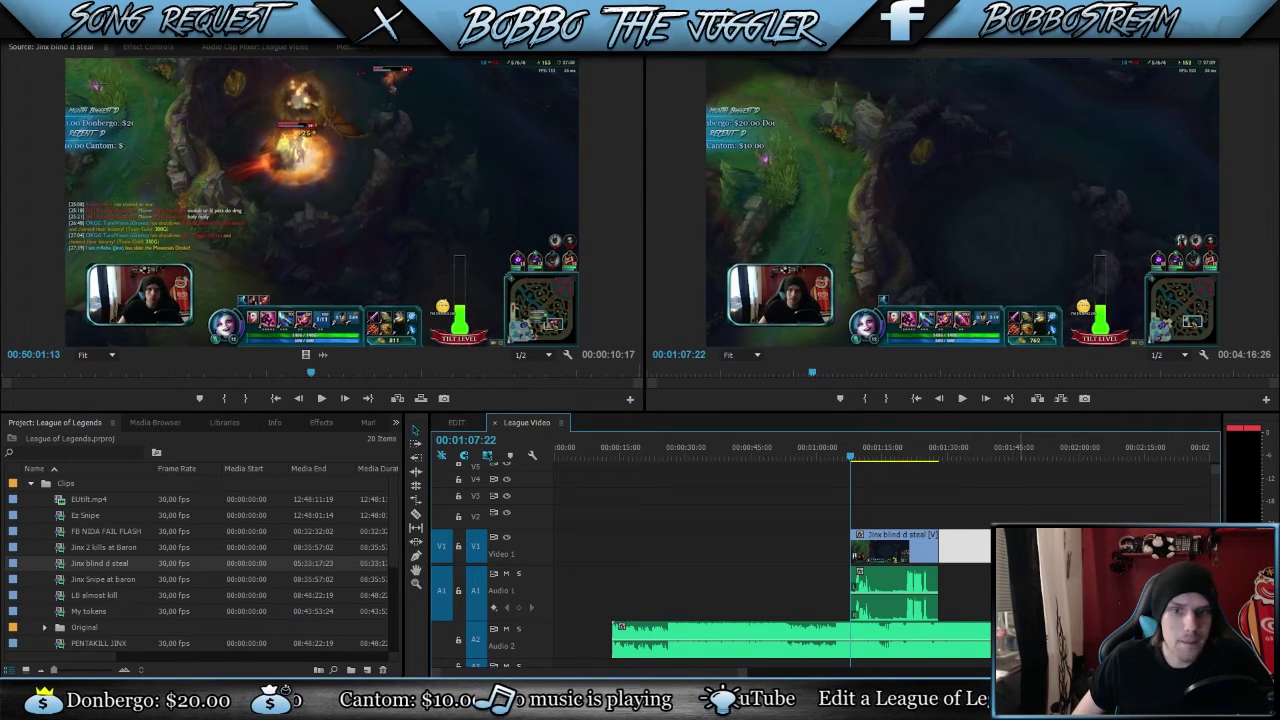
Step: Play the sequence from just before the trimmed Jinx clip to check how the gameplay matches the music
drag(856, 459, 848, 459)
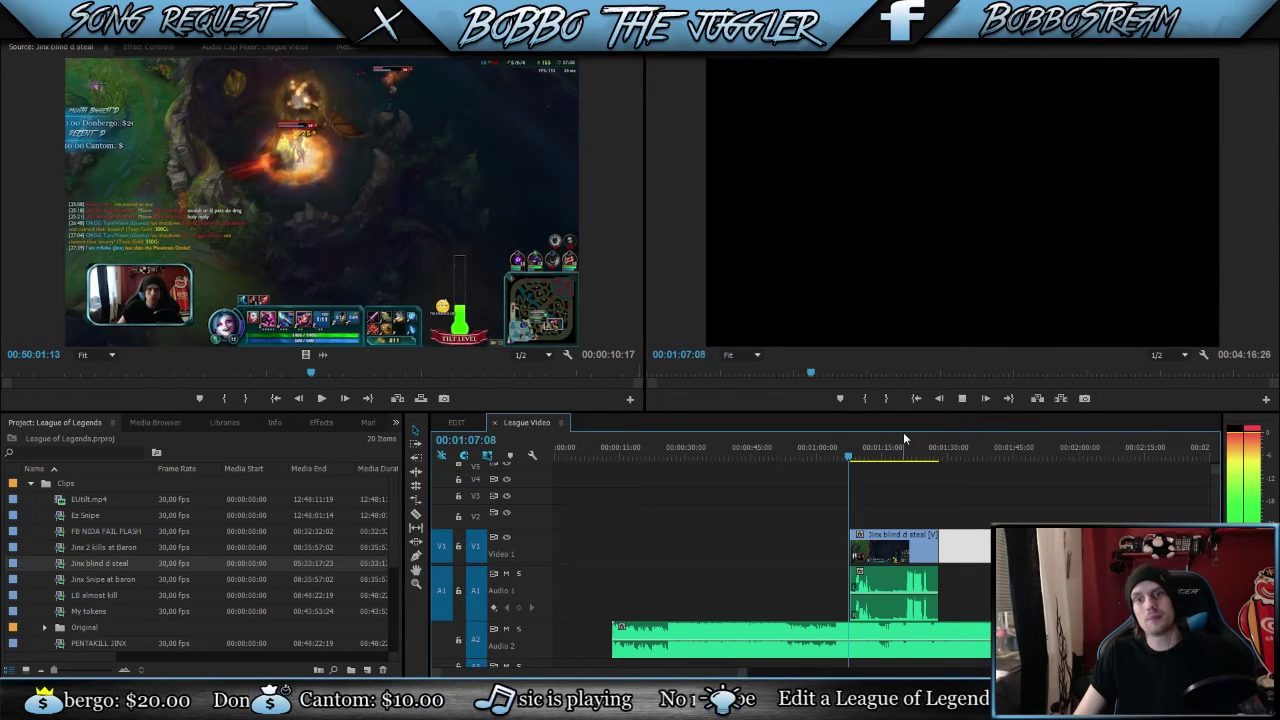
key(space)
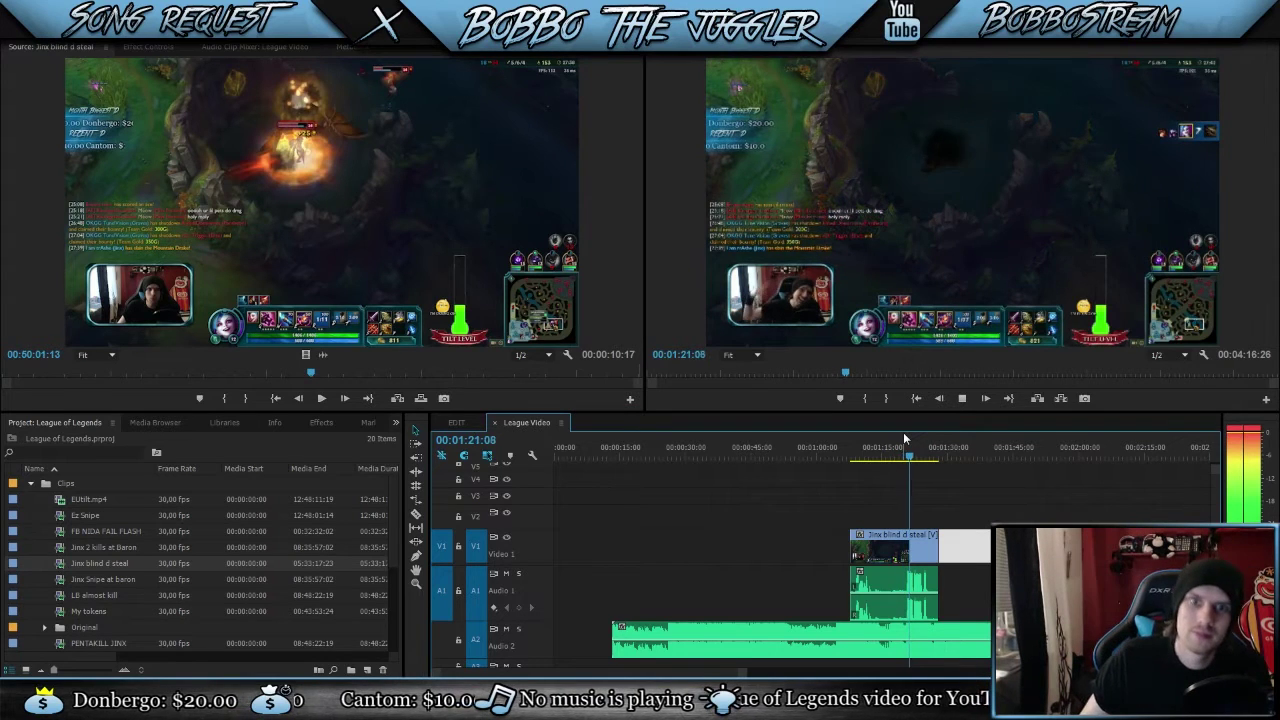
key(space)
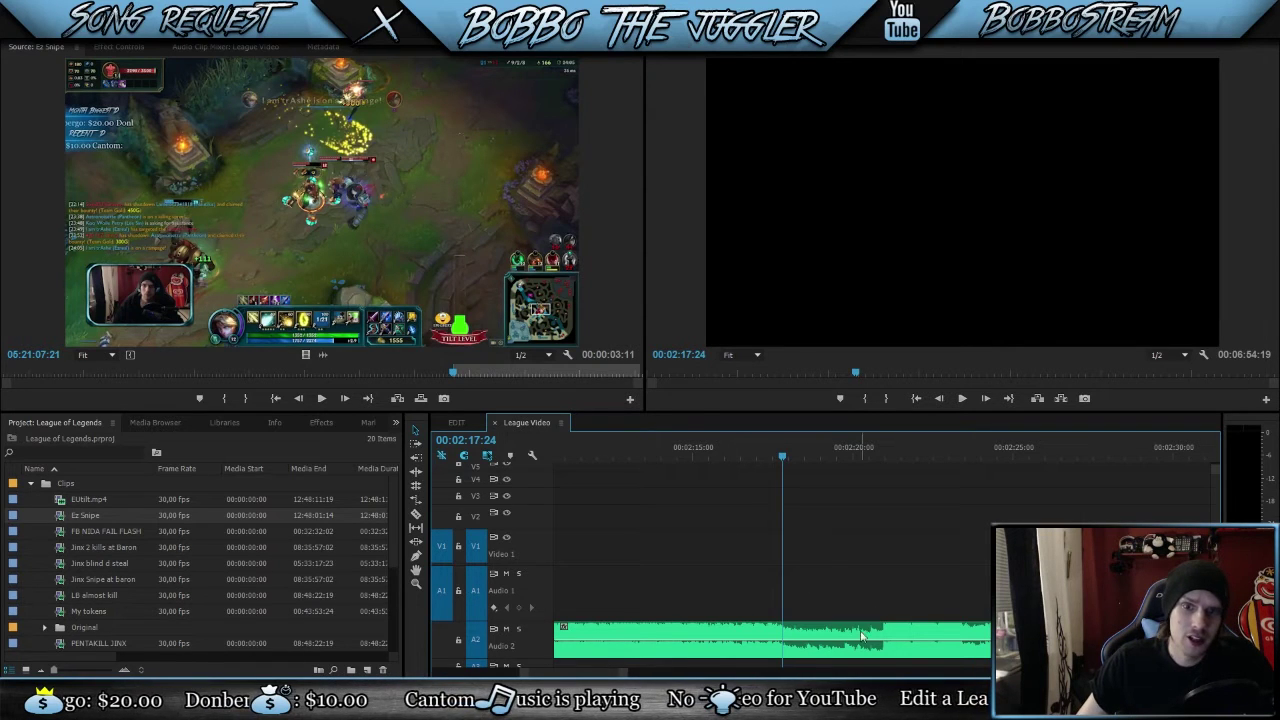
Step: Play the Audio 2 music from 00:02:17:24 through its build-up and stop at 00:02:21:11
click(958, 402)
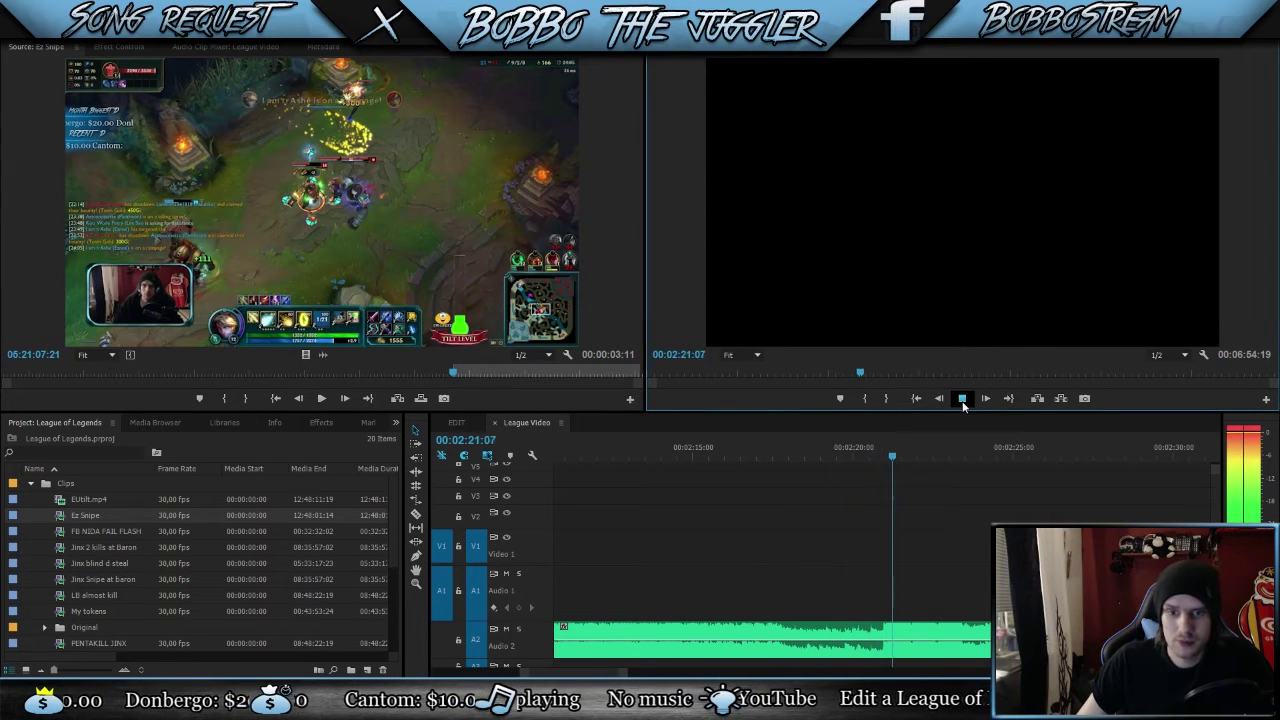
click(962, 399)
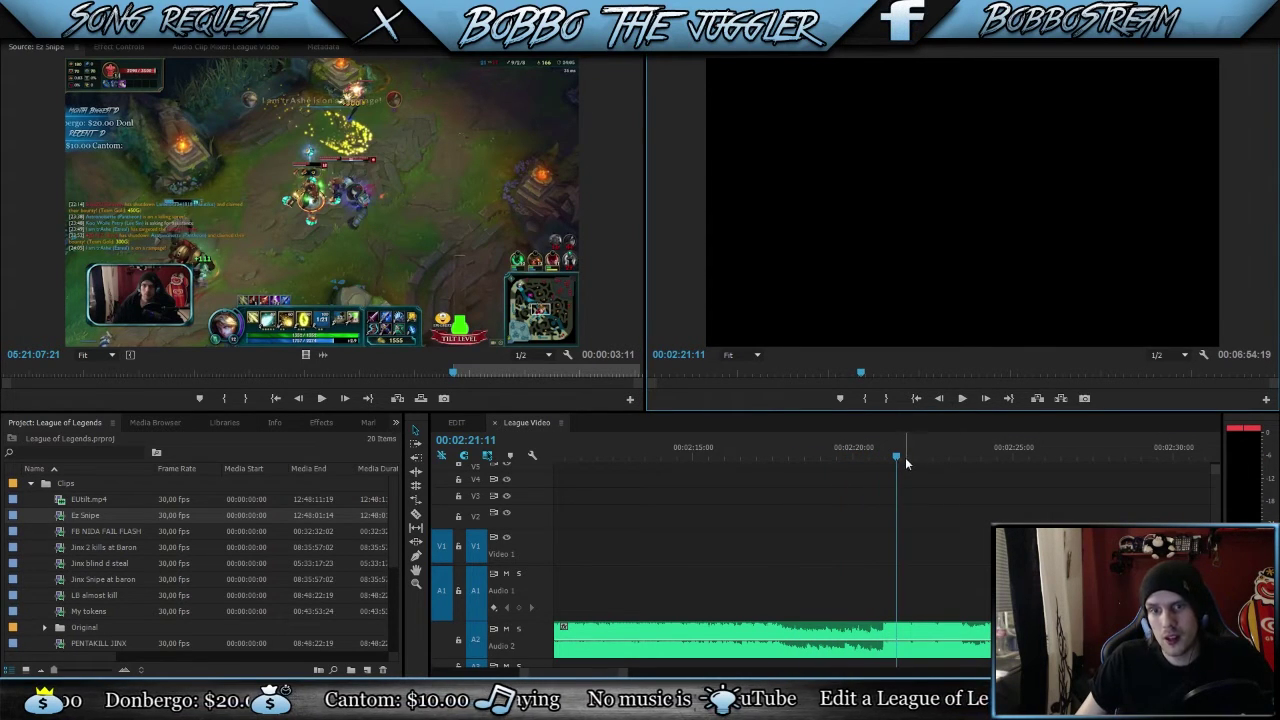
Step: Position the League Video sequence playhead on the music drop at 00:02:20:28
drag(903, 457, 879, 456)
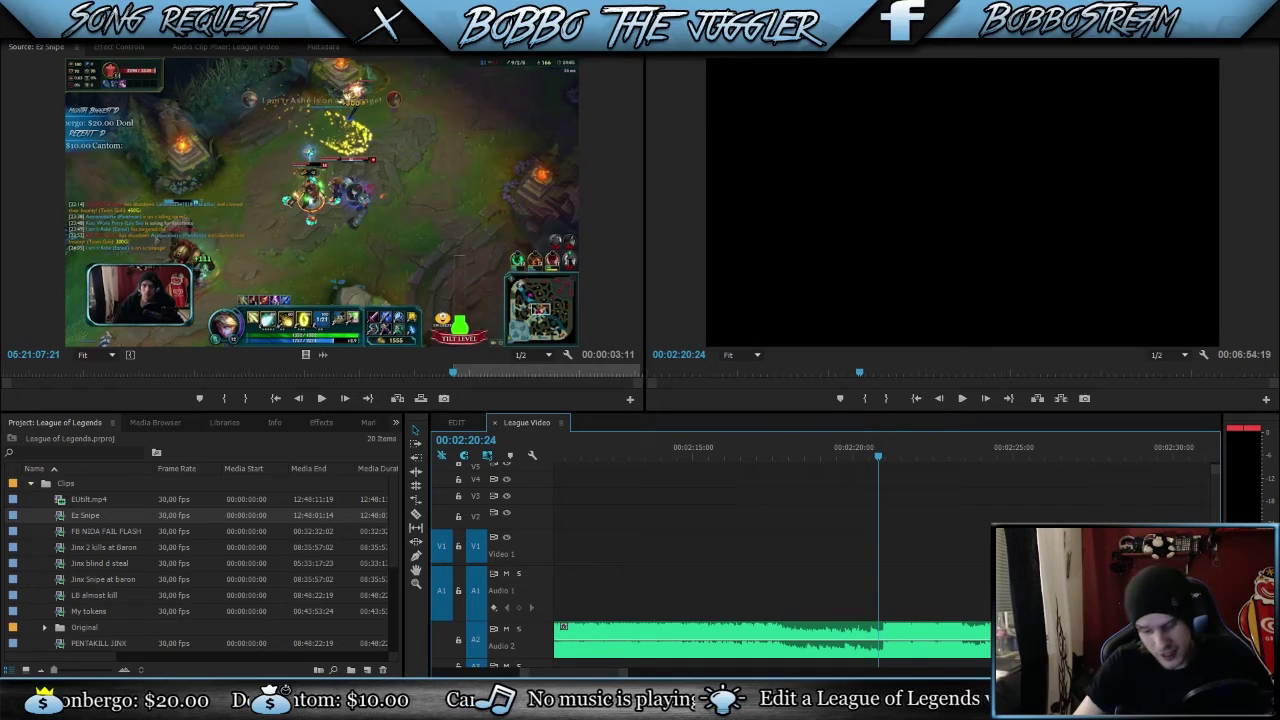
key(Right)
key(Right)
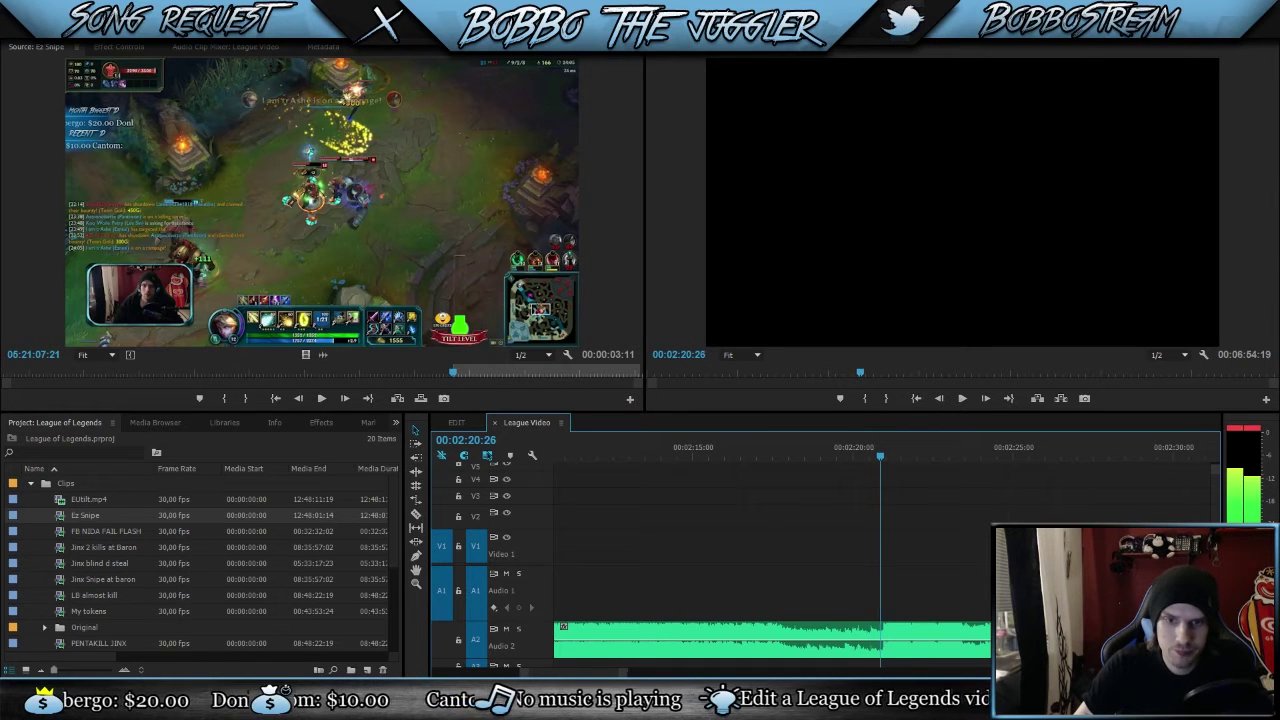
key(Right)
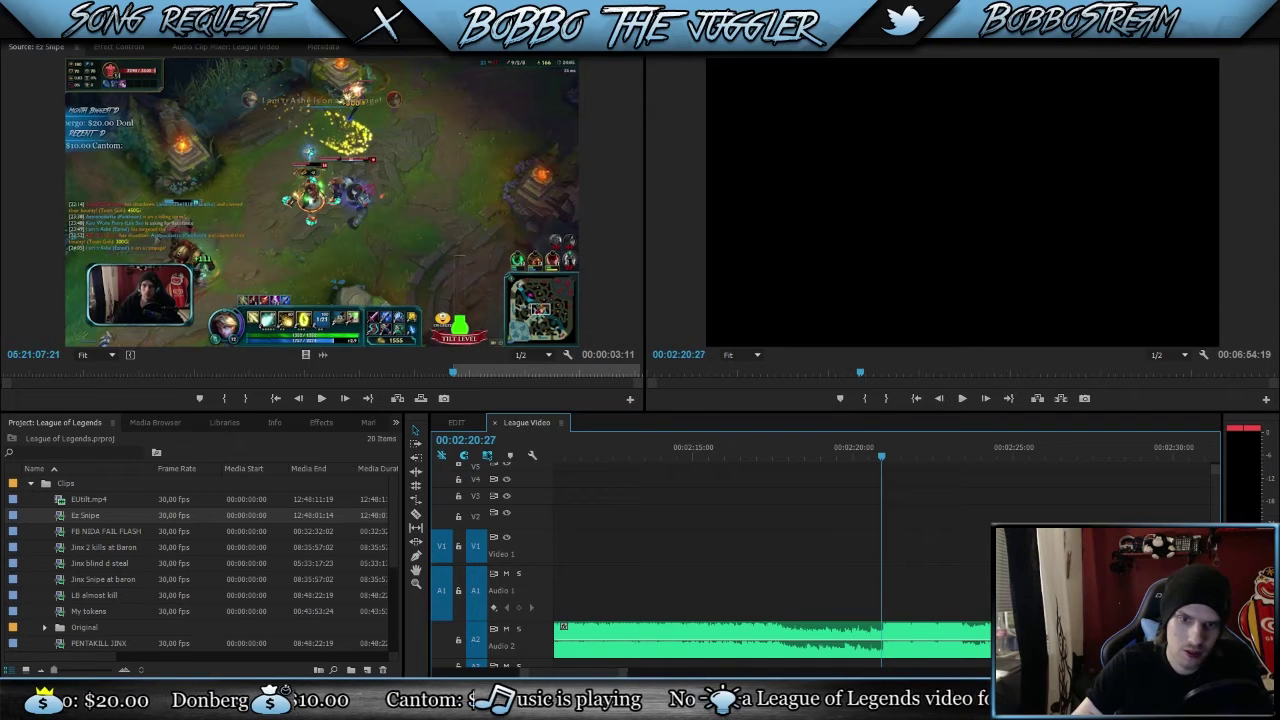
key(Left)
key(Left)
key(Left)
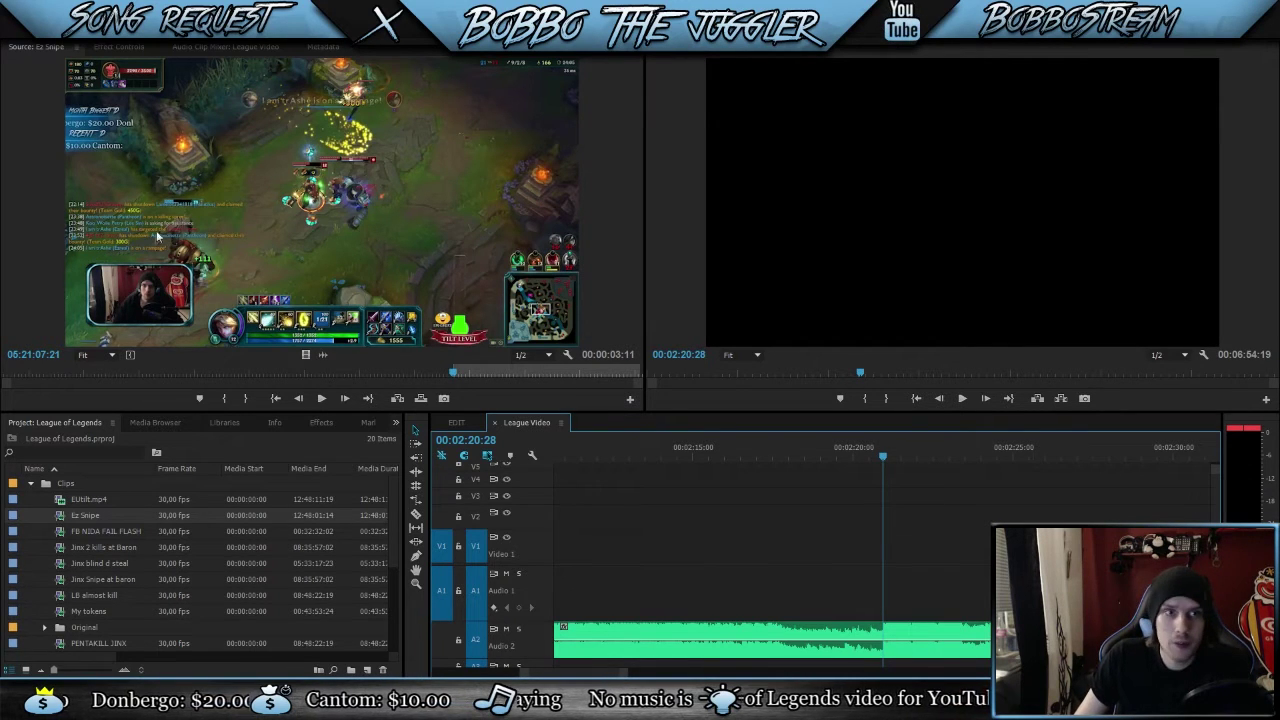
Step: Step frame by frame through the Ez Snipe source footage just before the subclip's In point to check the moment of impact
click(61, 521)
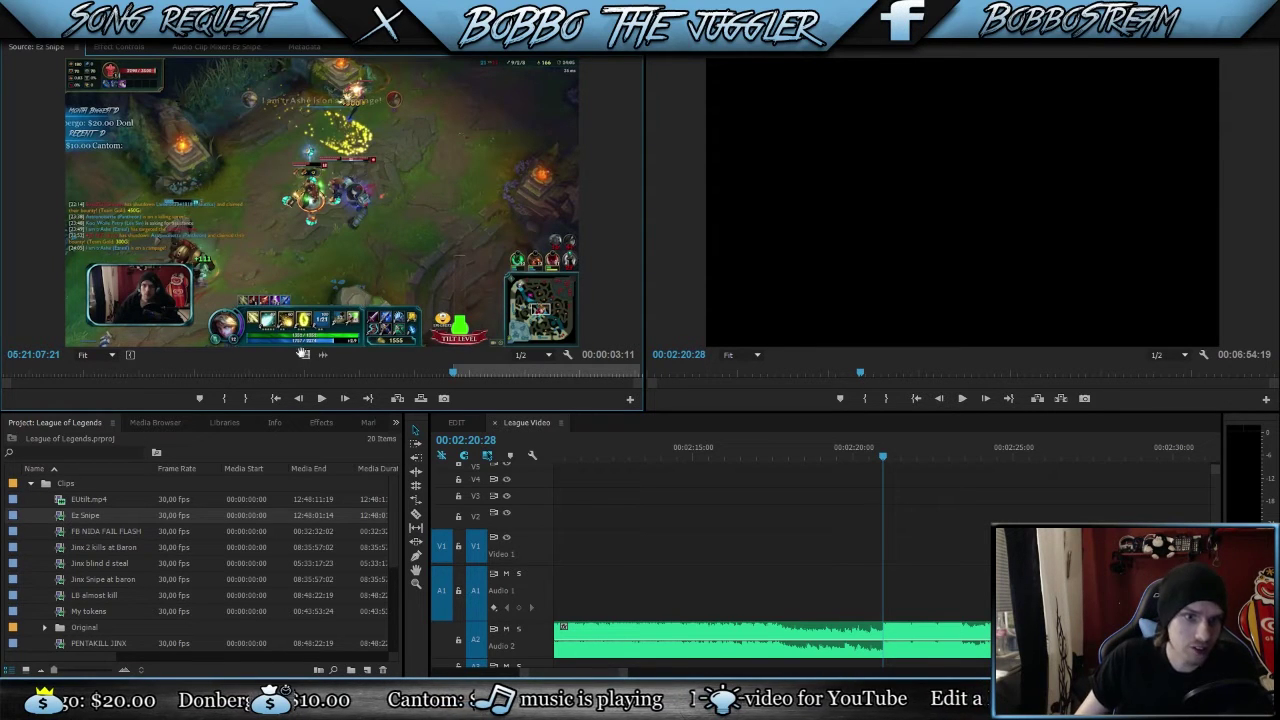
drag(446, 373, 440, 374)
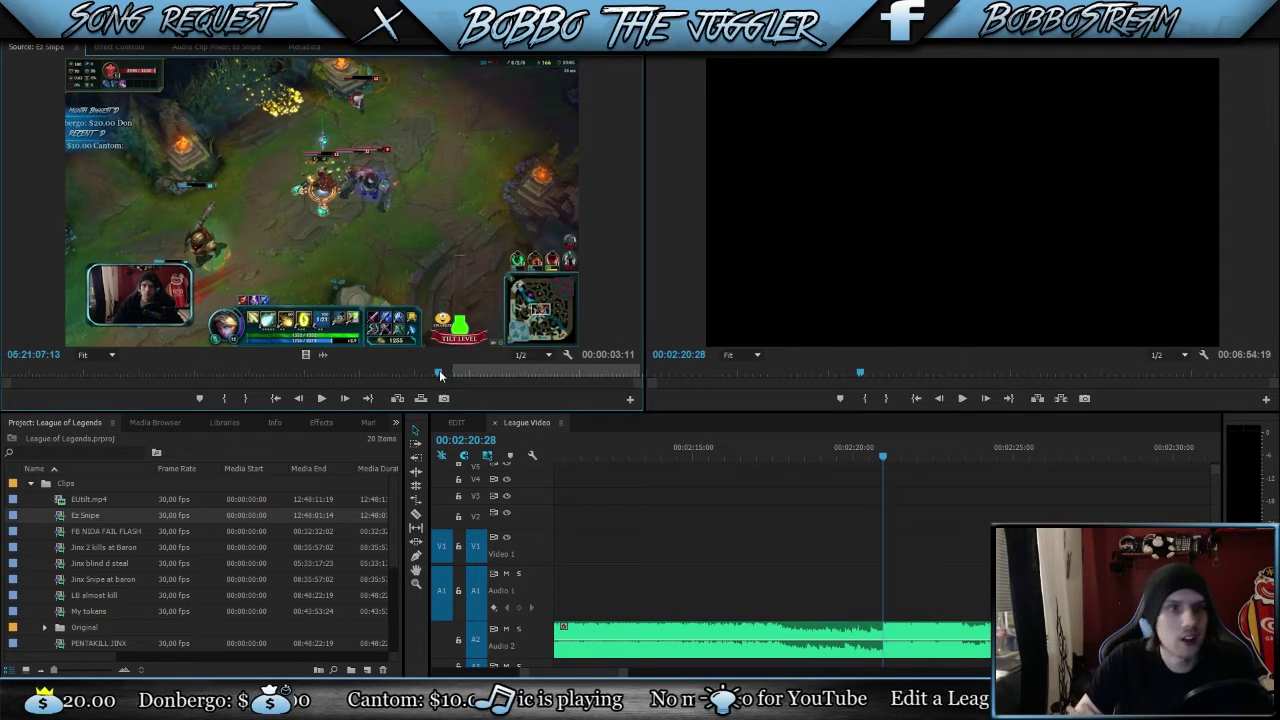
key(Right)
key(Right)
key(Right)
key(Right)
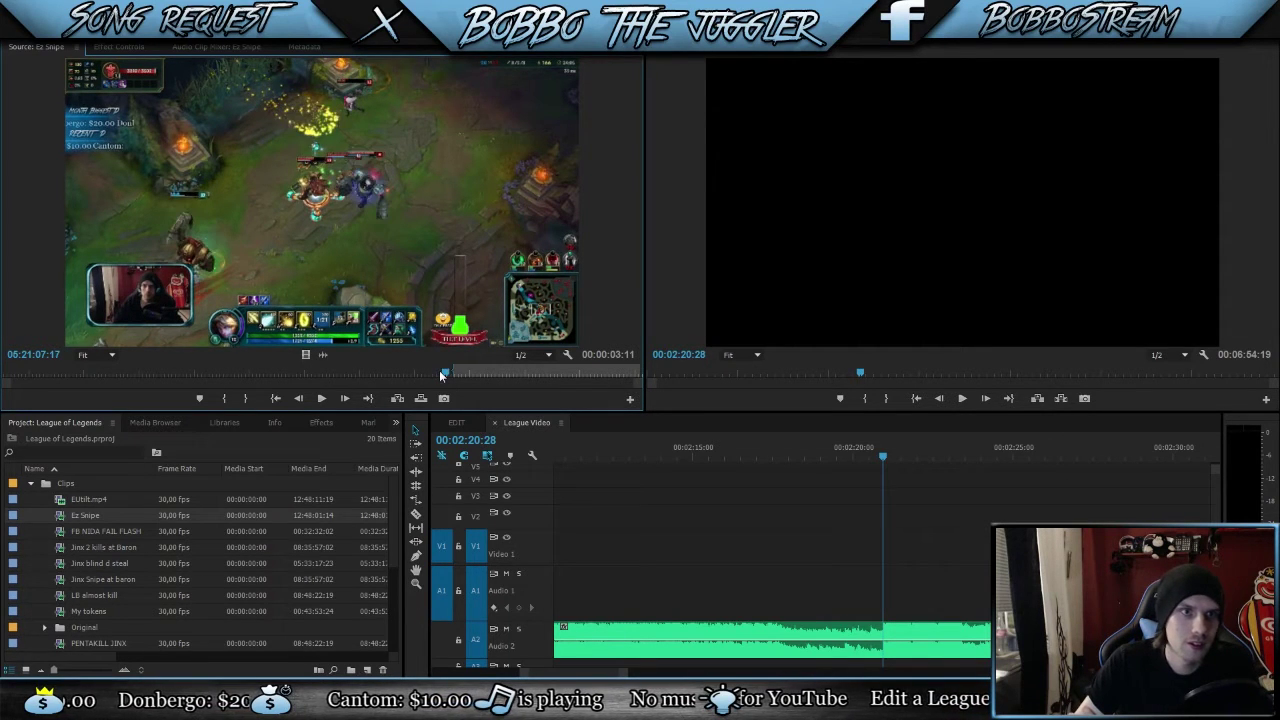
key(Right)
key(Right)
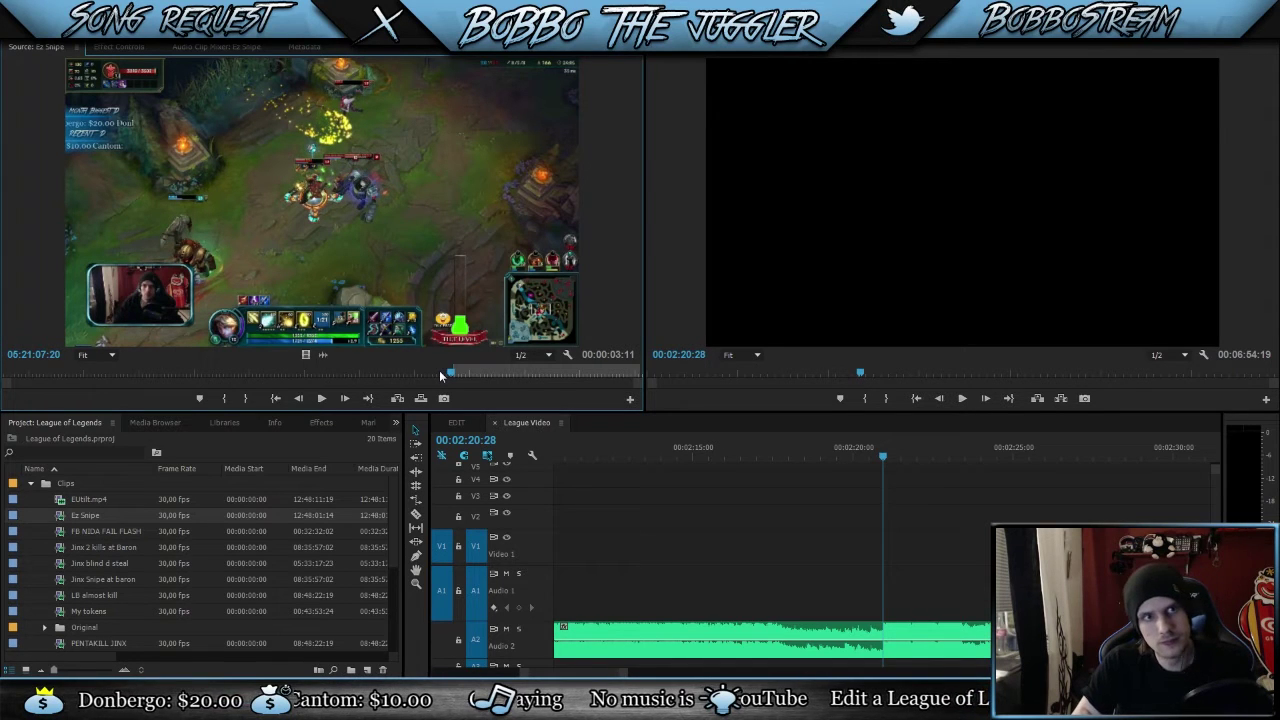
key(Right)
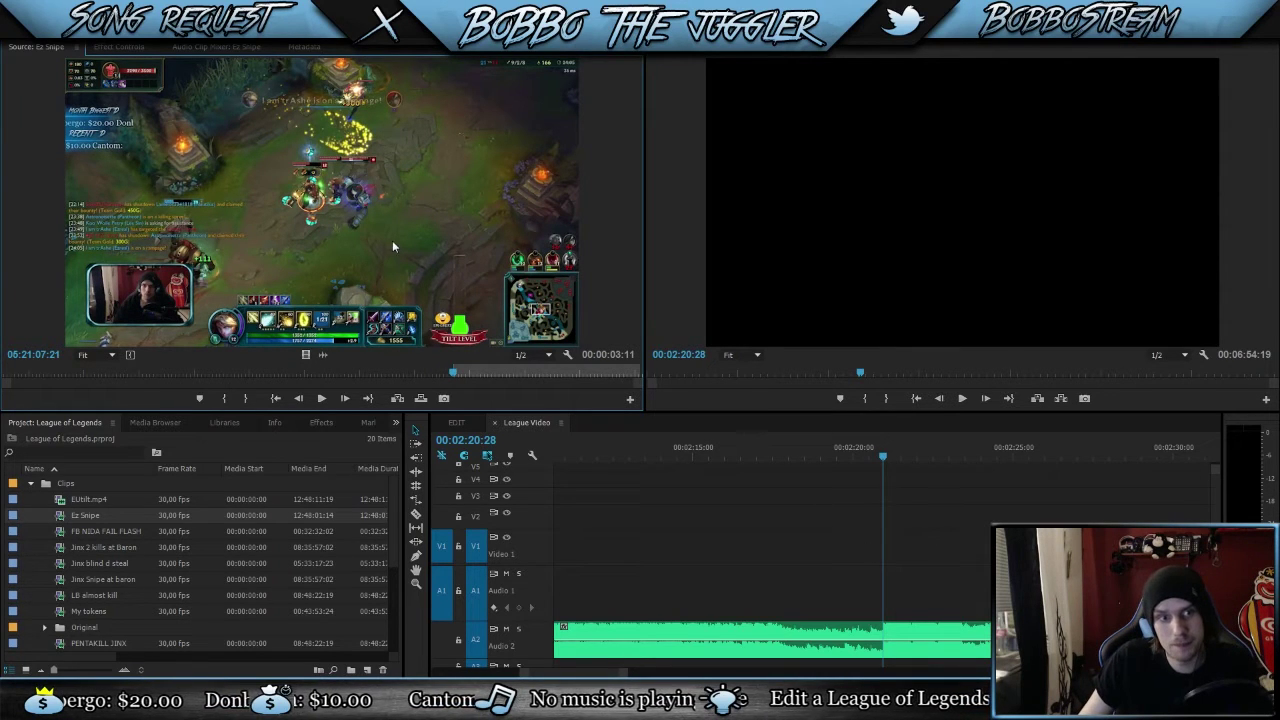
Step: Try placing Ez Snipe at 00:02:20:28 first with its audio and then as video only, deleting each placement
drag(392, 240, 950, 570)
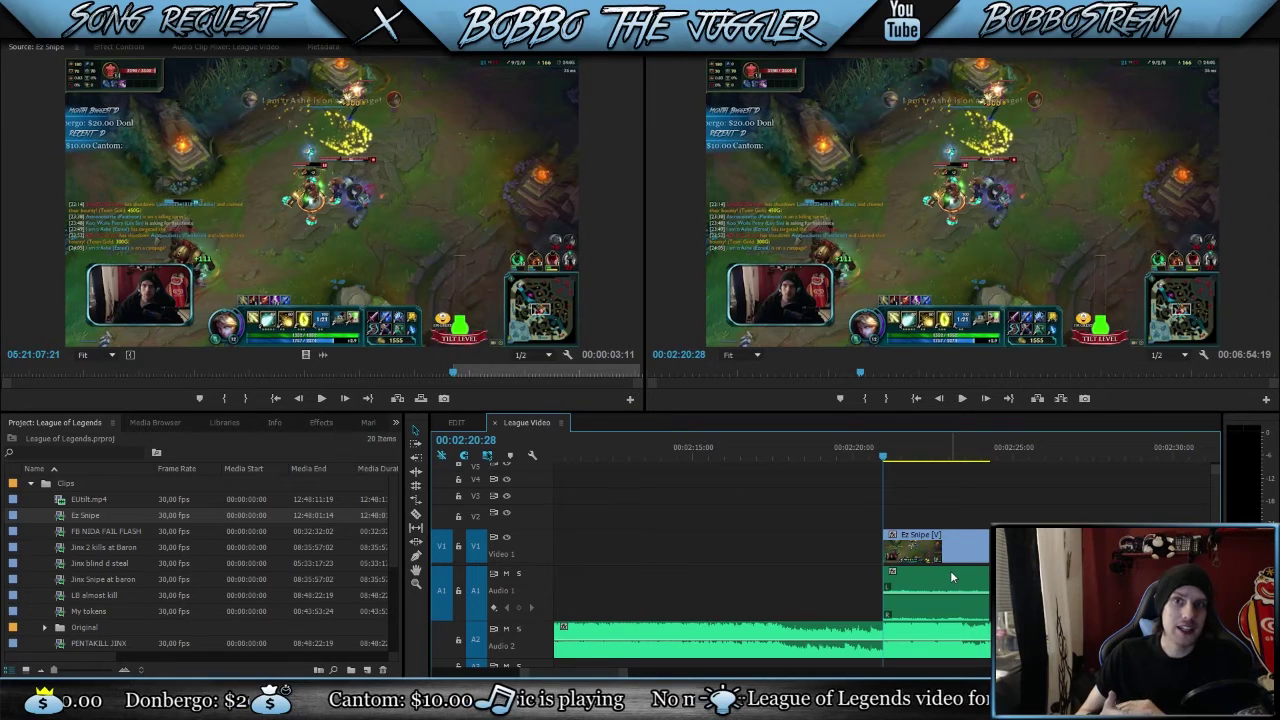
key(ctrl+s)
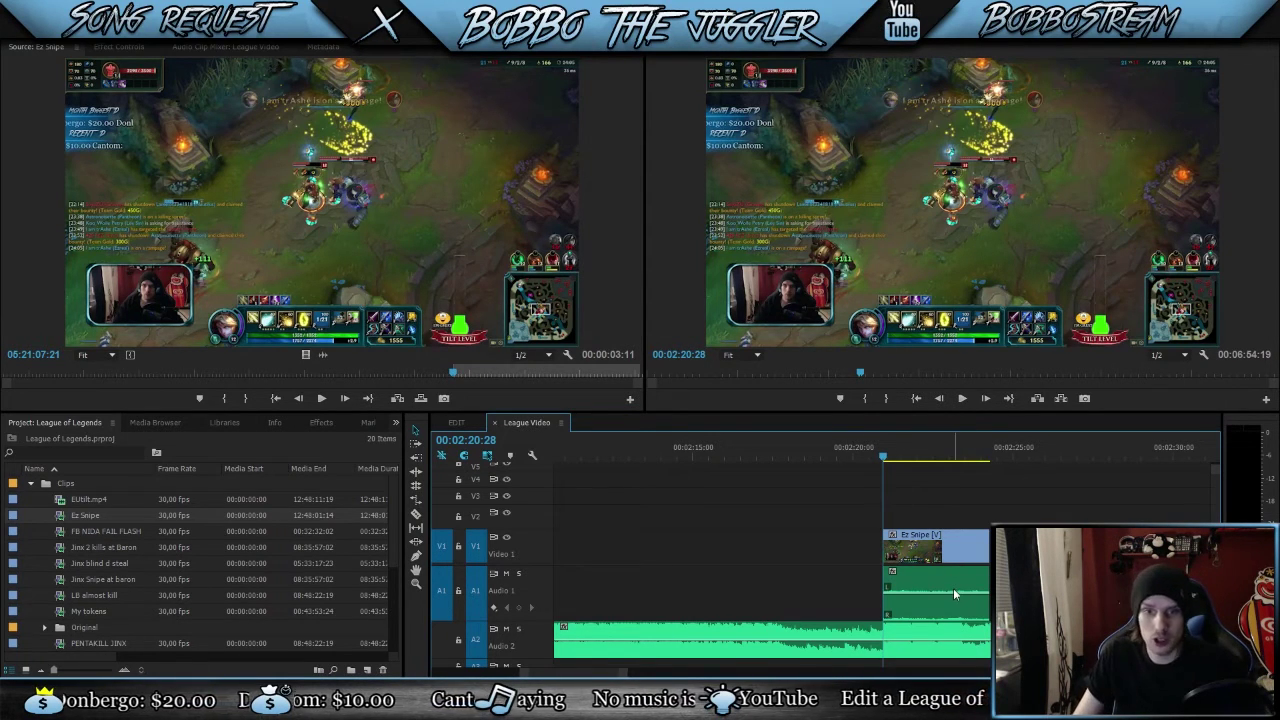
click(953, 588)
key(Delete)
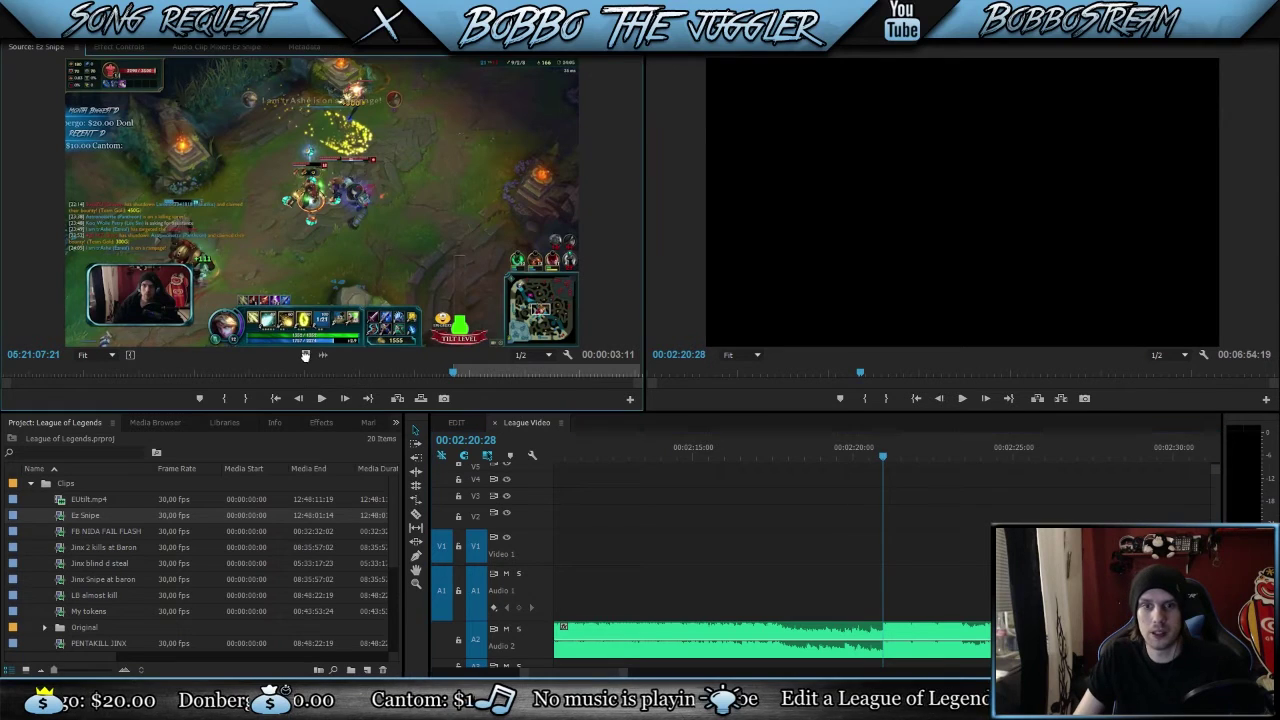
drag(303, 355, 880, 551)
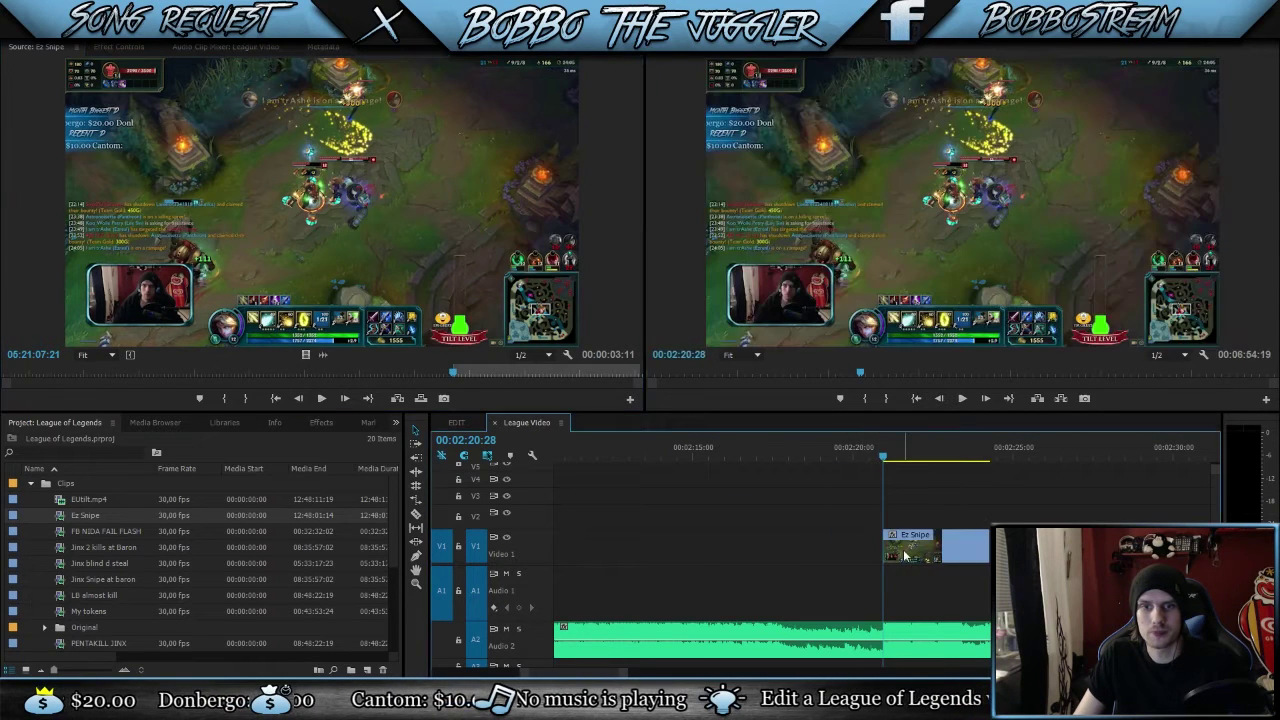
key(Delete)
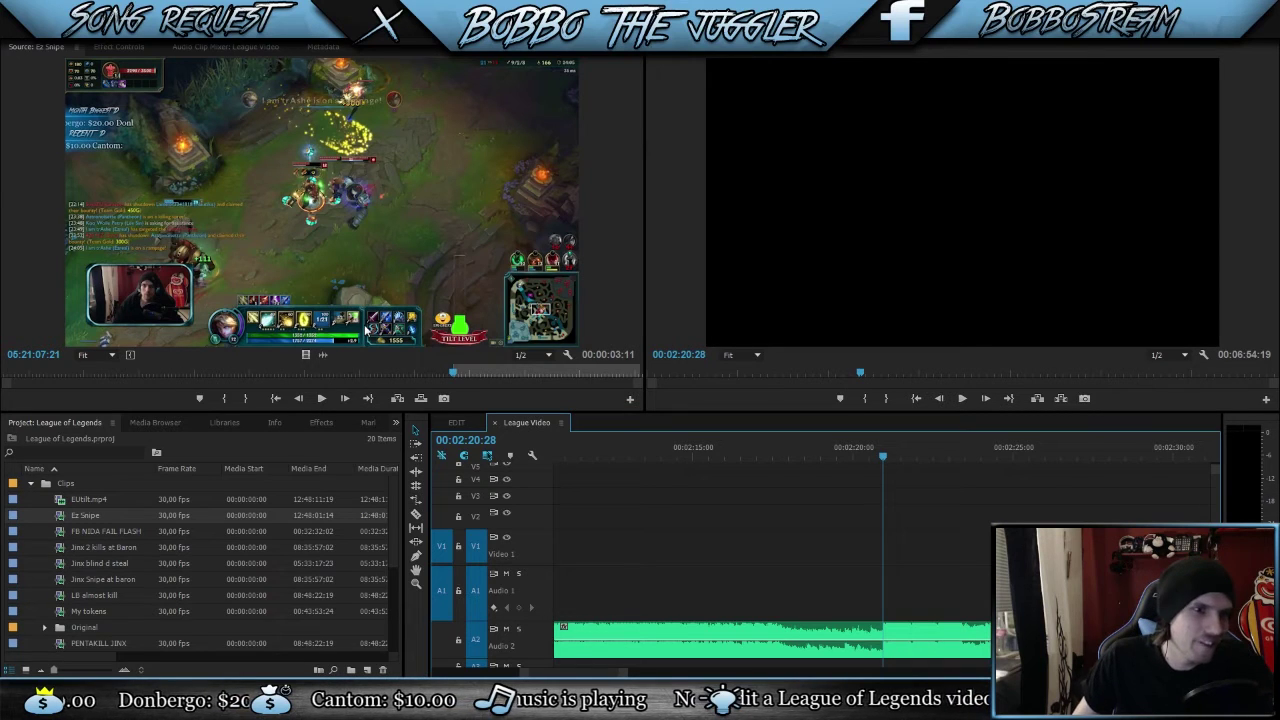
Step: Place the Ez Snipe subclip with its audio on Video 1 and Audio 1 at 00:02:20:28 and unlink the two parts
drag(271, 206, 890, 550)
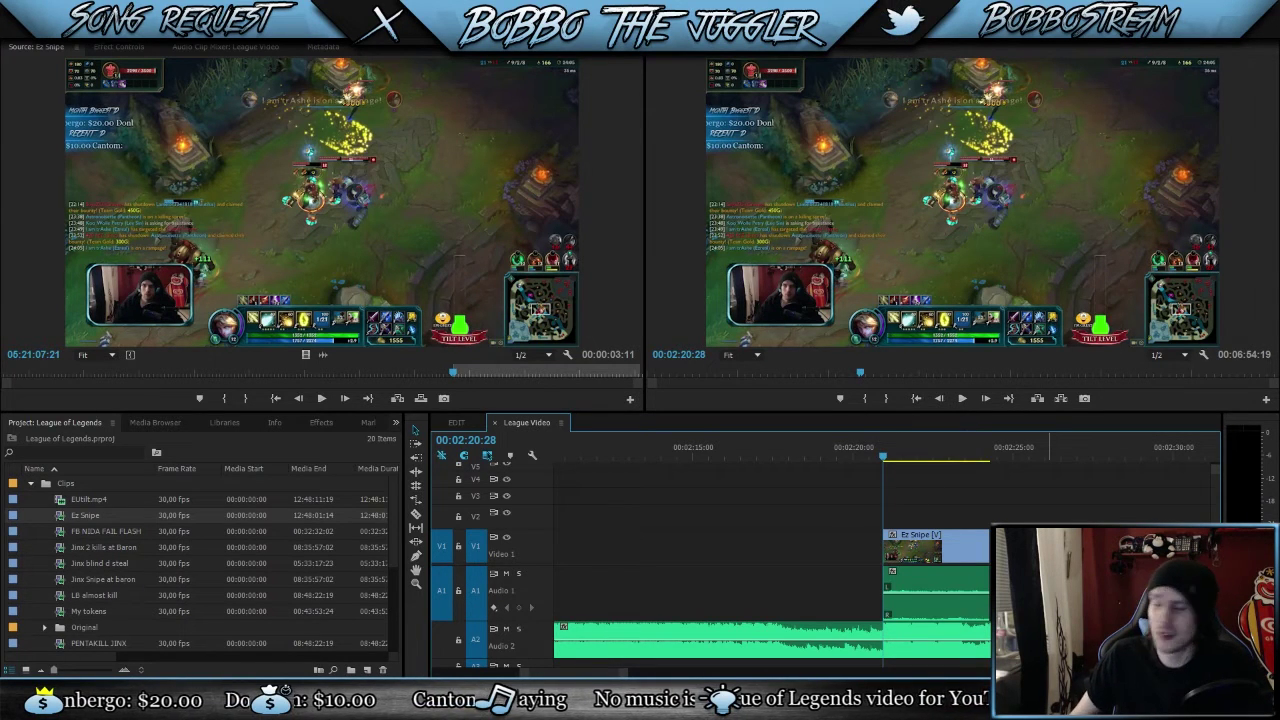
right_click(969, 558)
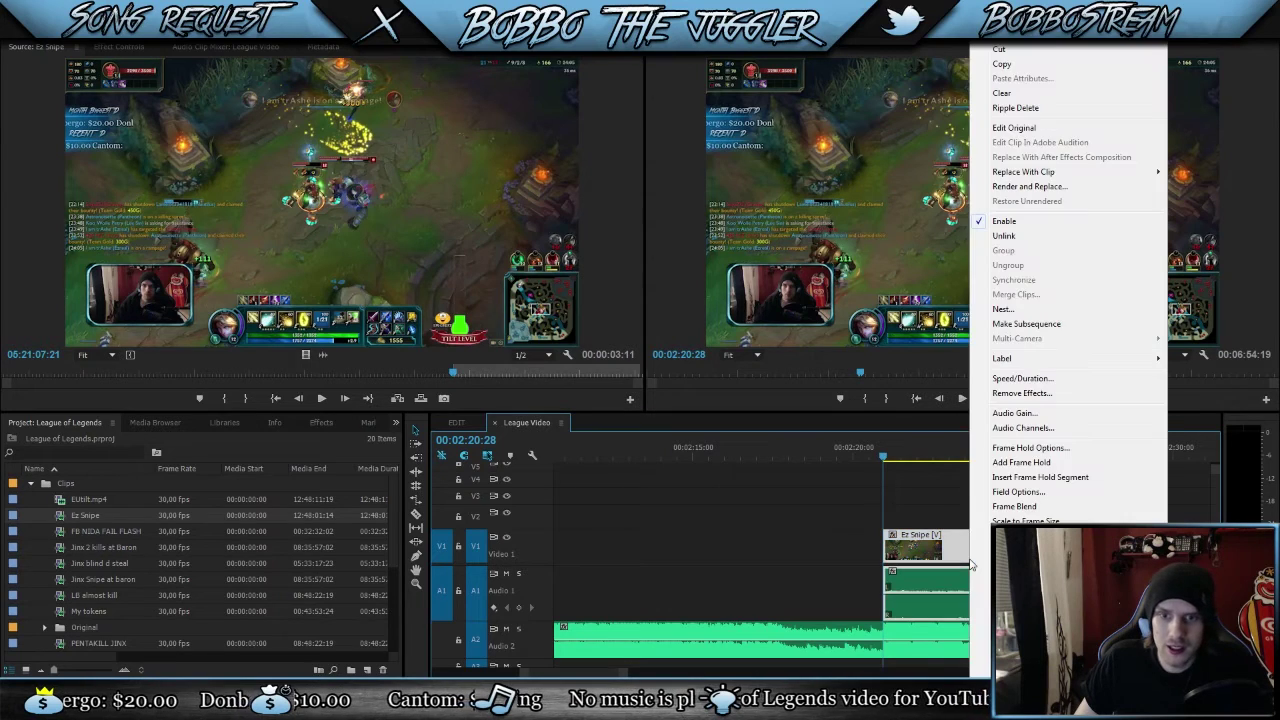
click(1033, 236)
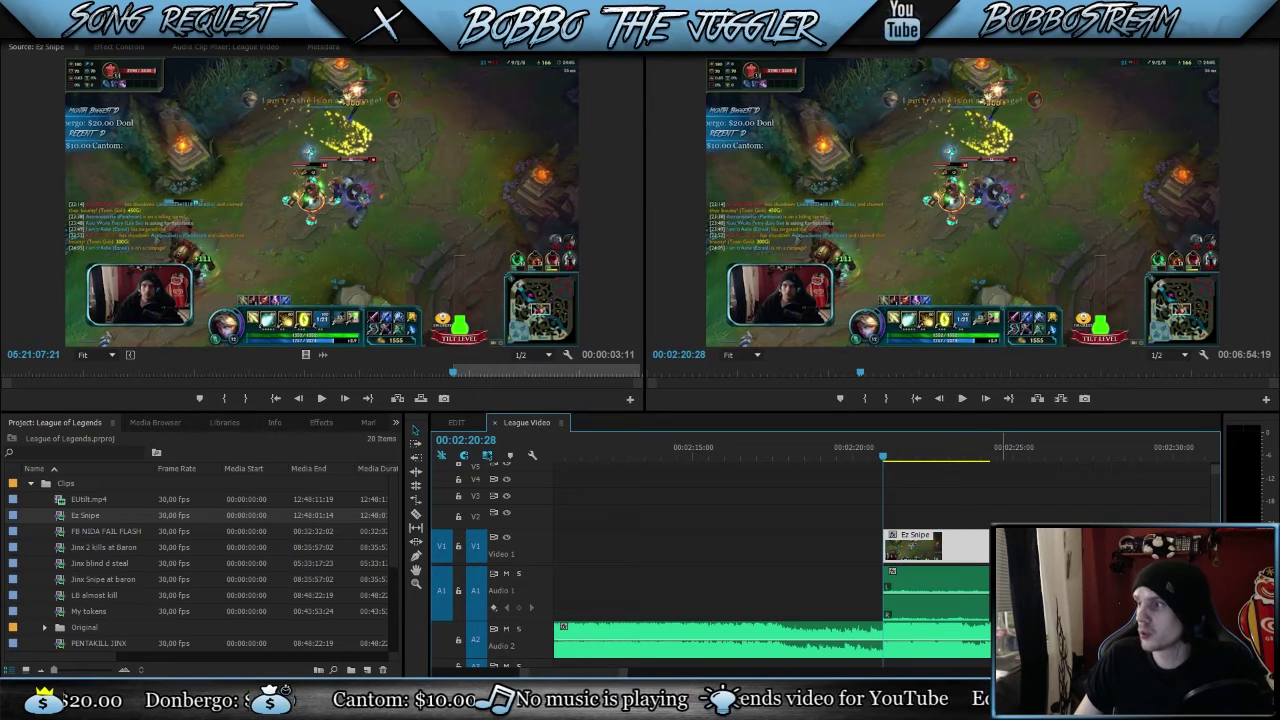
Step: Delete only the video part of the unlinked Ez Snipe clip and undo the deletion
click(964, 548)
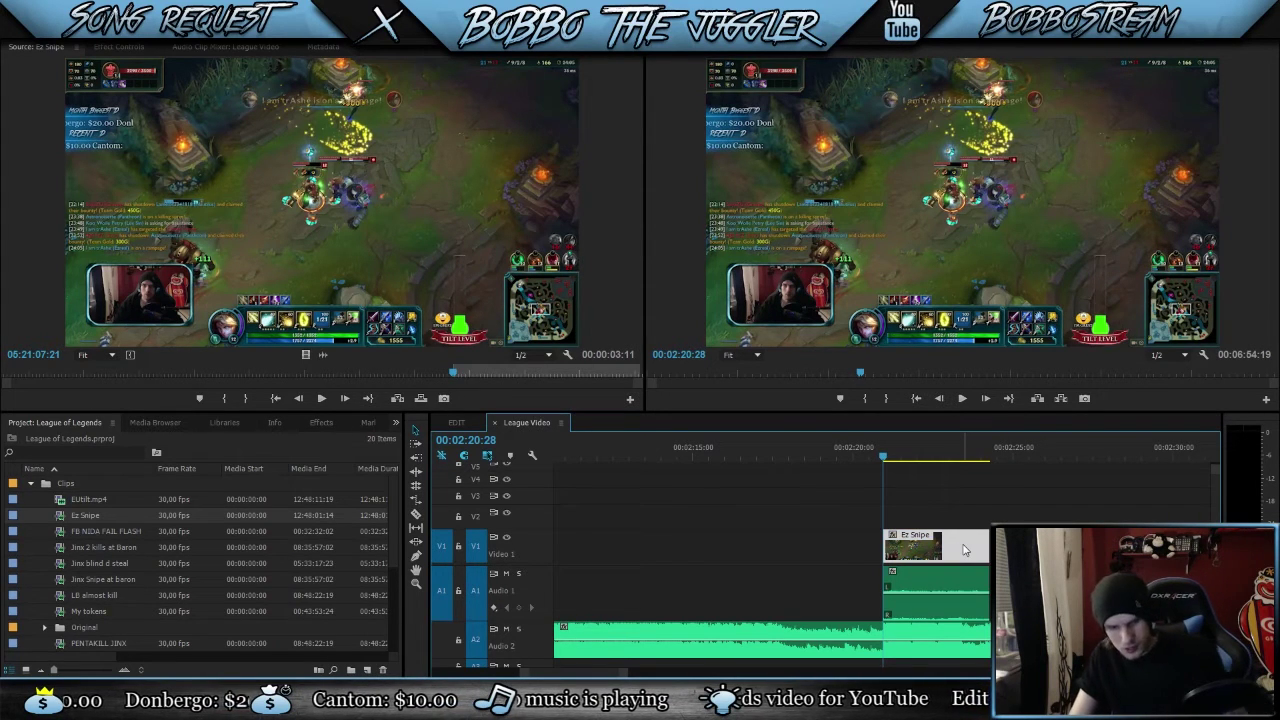
key(Delete)
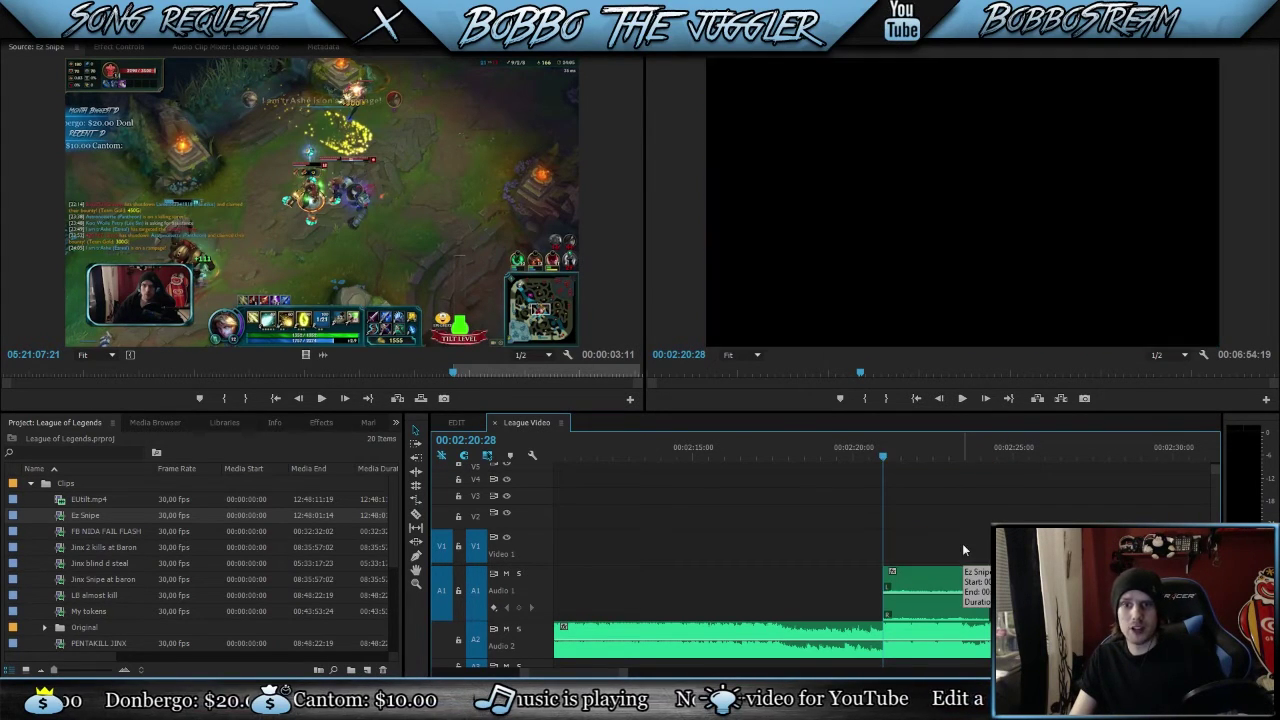
key(ctrl+z)
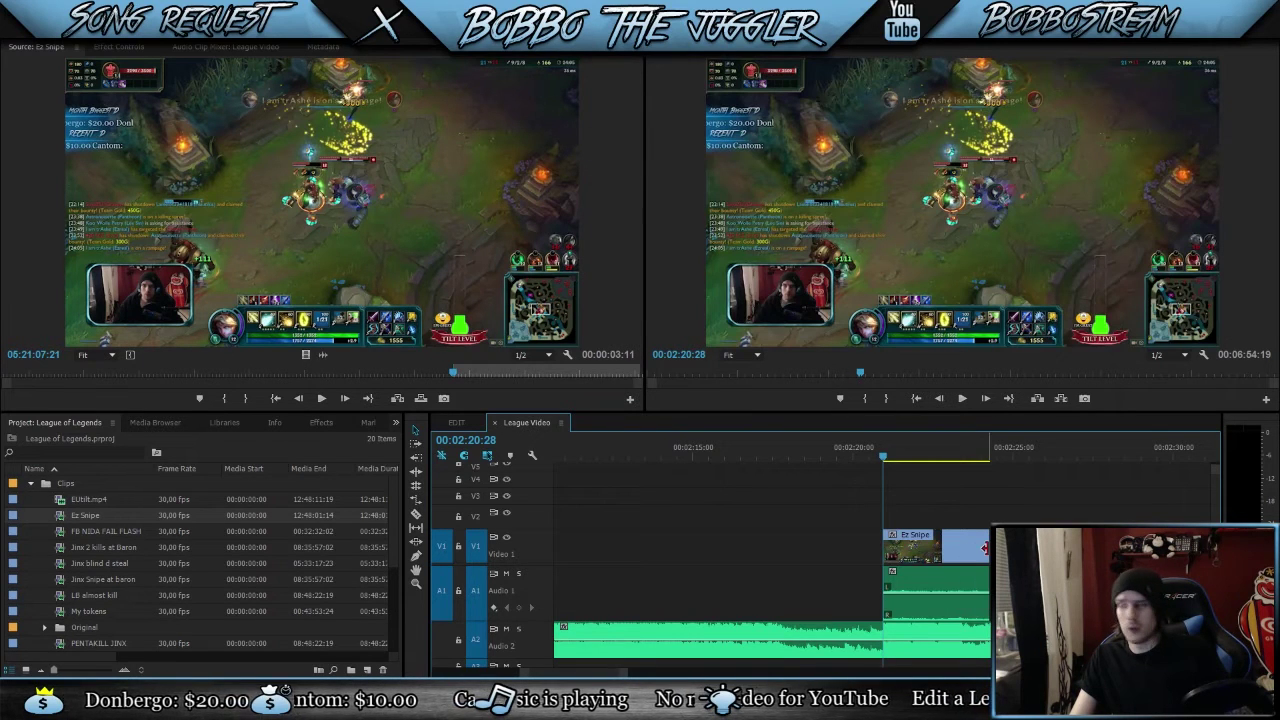
Step: Trim the Ez Snipe audio at both ends to a short section and link it with the Ez Snipe video
click(962, 588)
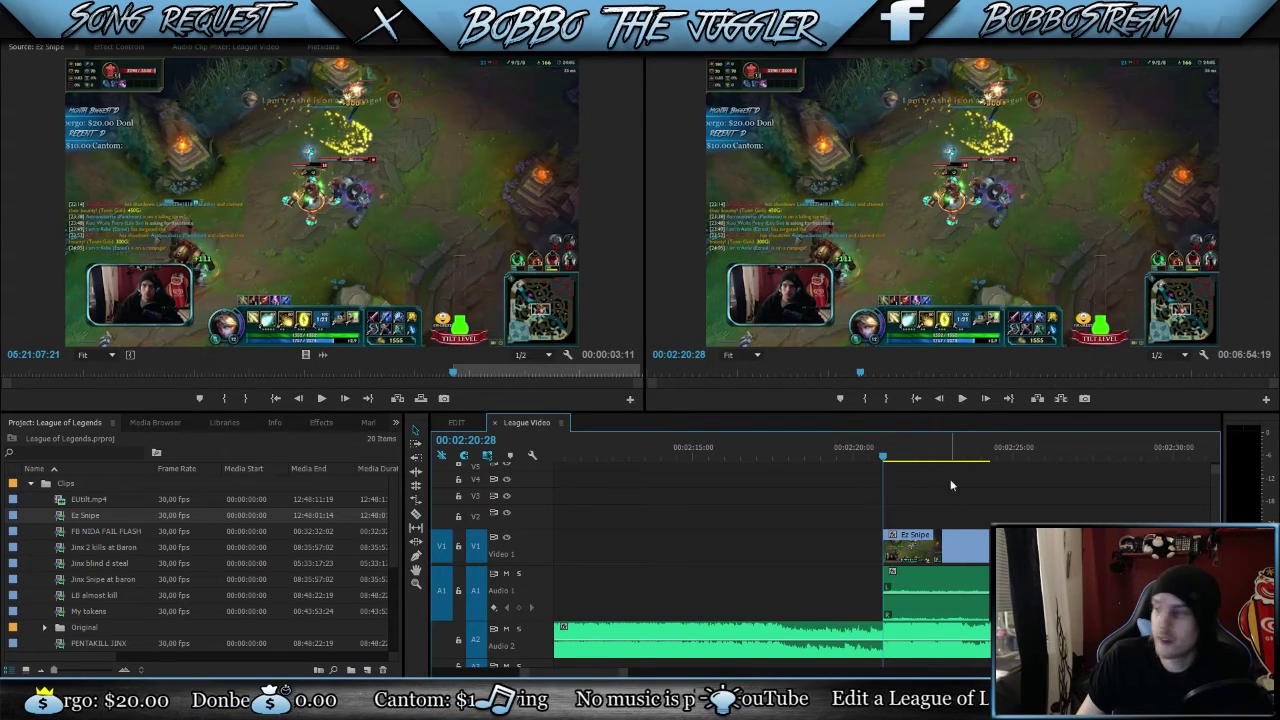
drag(873, 592, 921, 578)
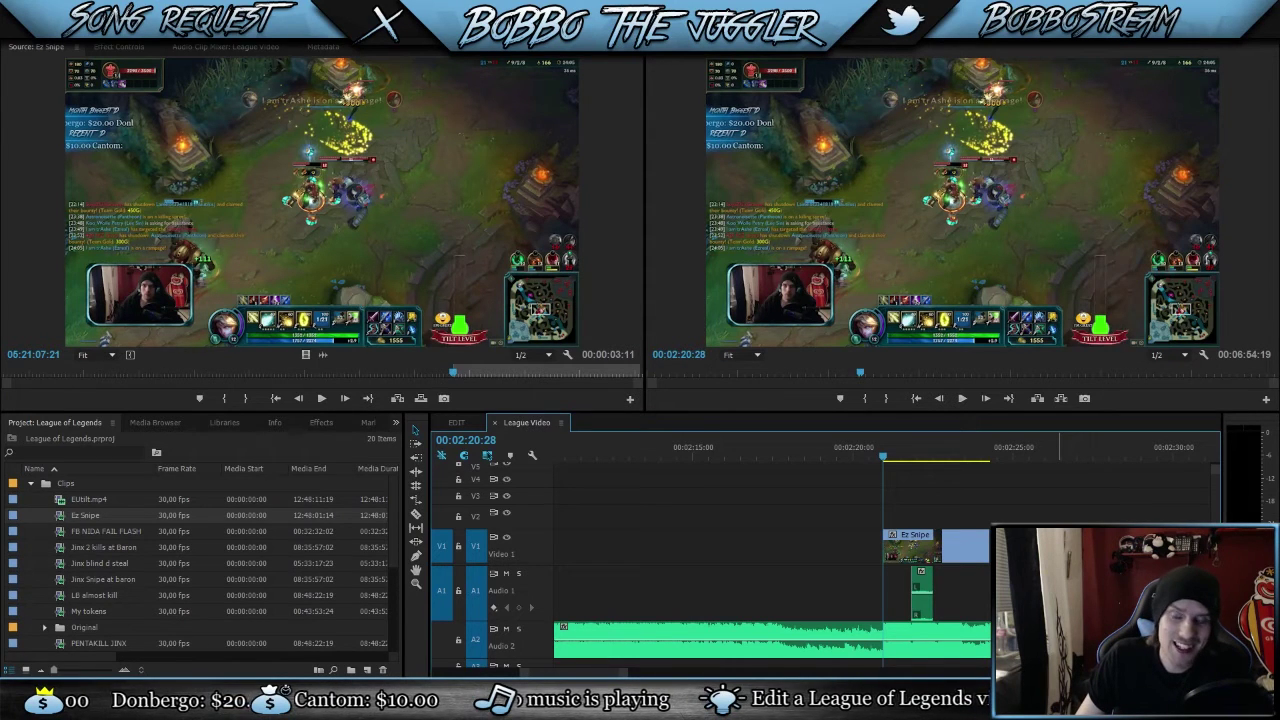
drag(1006, 496, 890, 590)
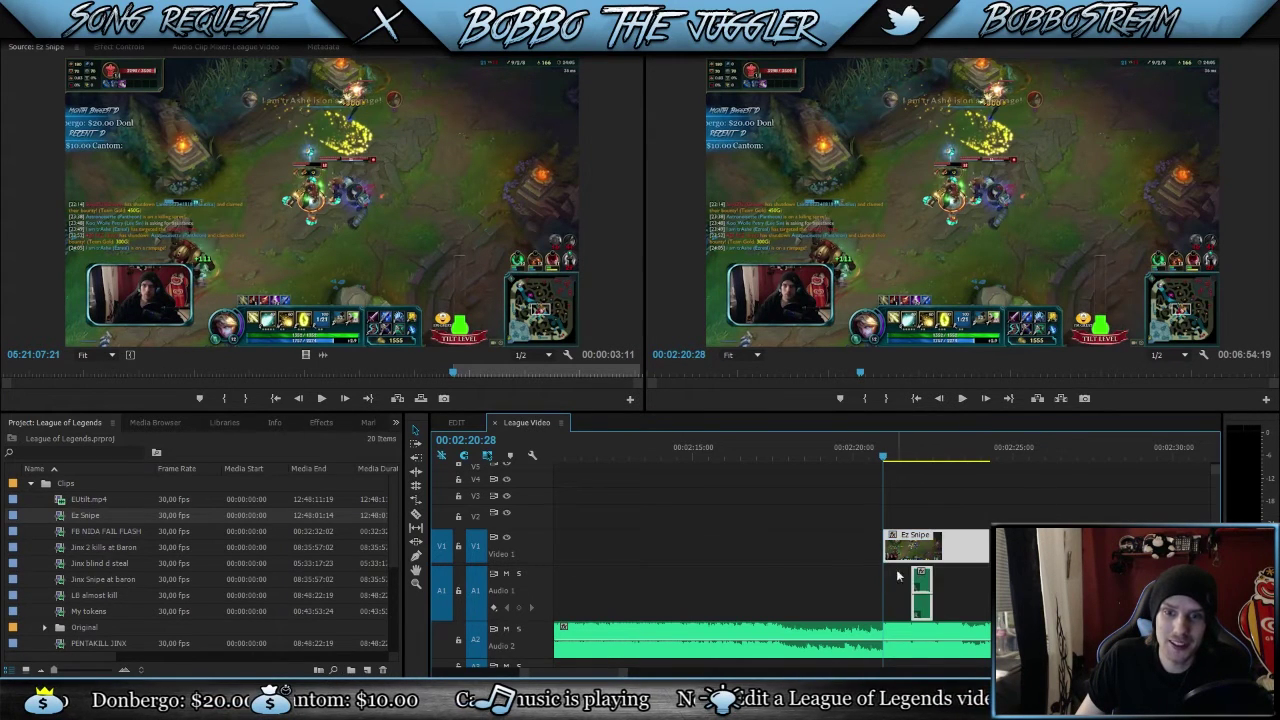
right_click(924, 548)
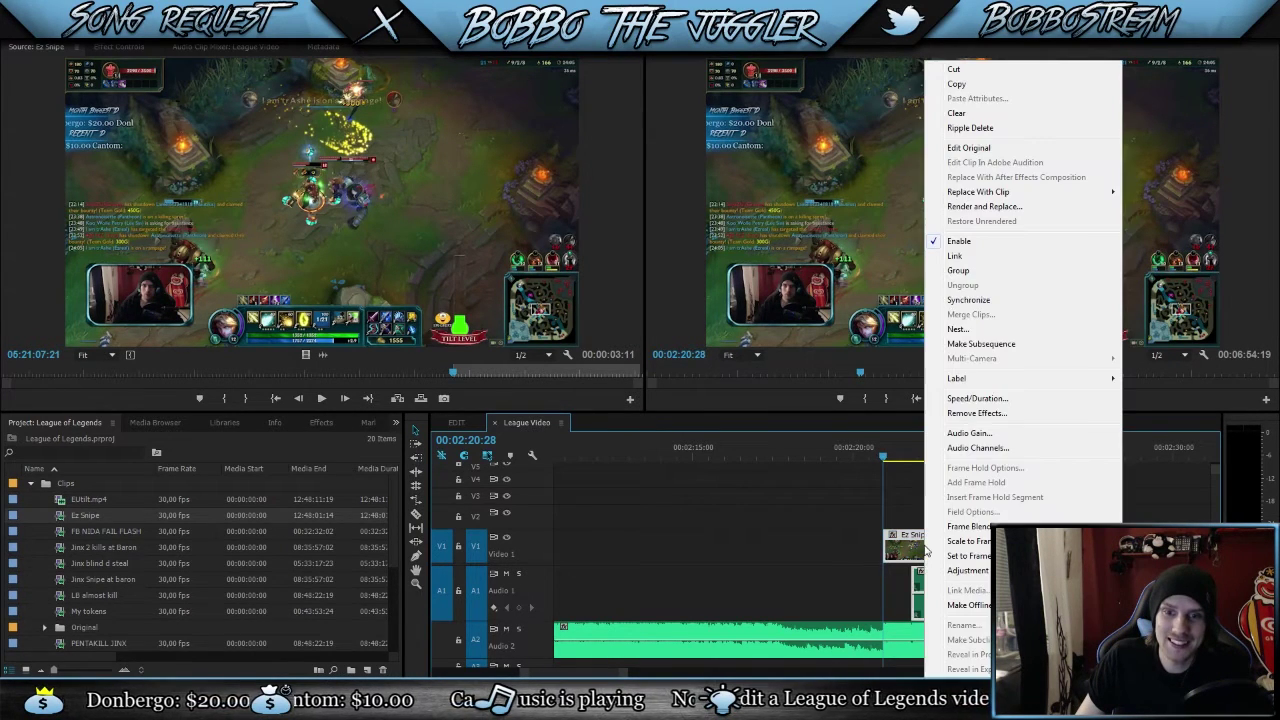
click(1020, 264)
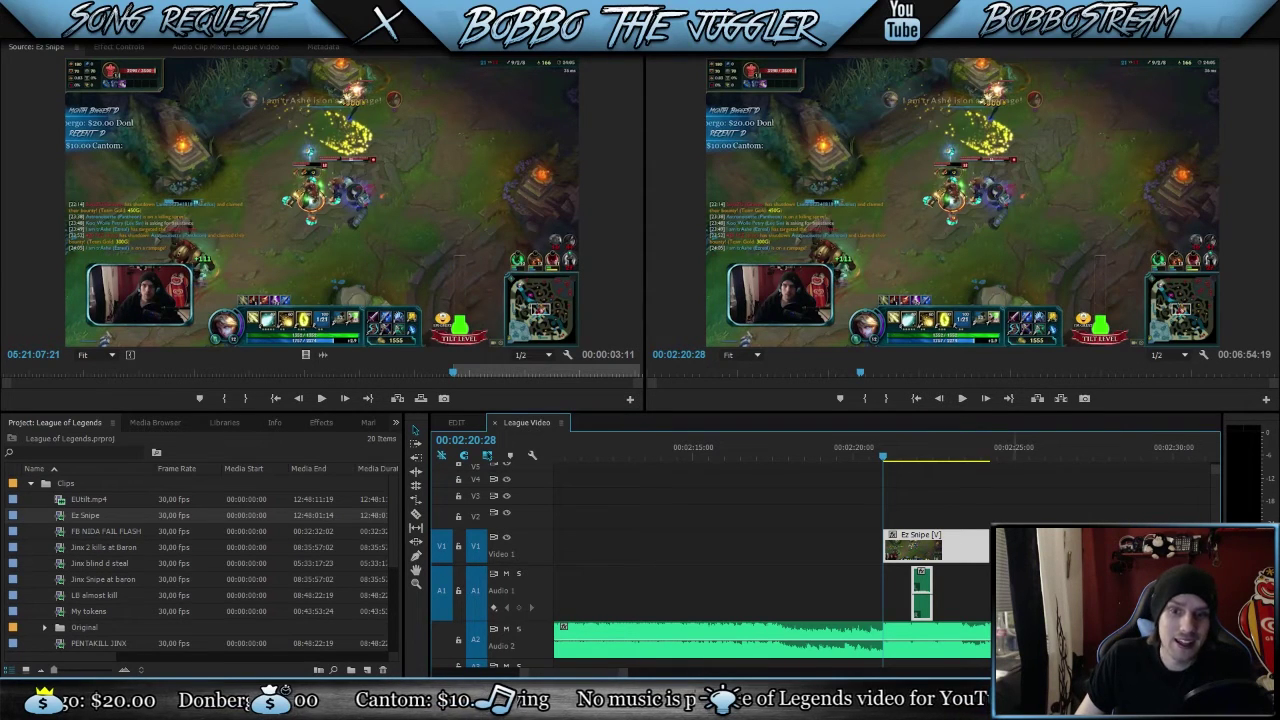
Step: Unlink the Ez Snipe video and audio and delete the audio section from Audio 1
right_click(945, 553)
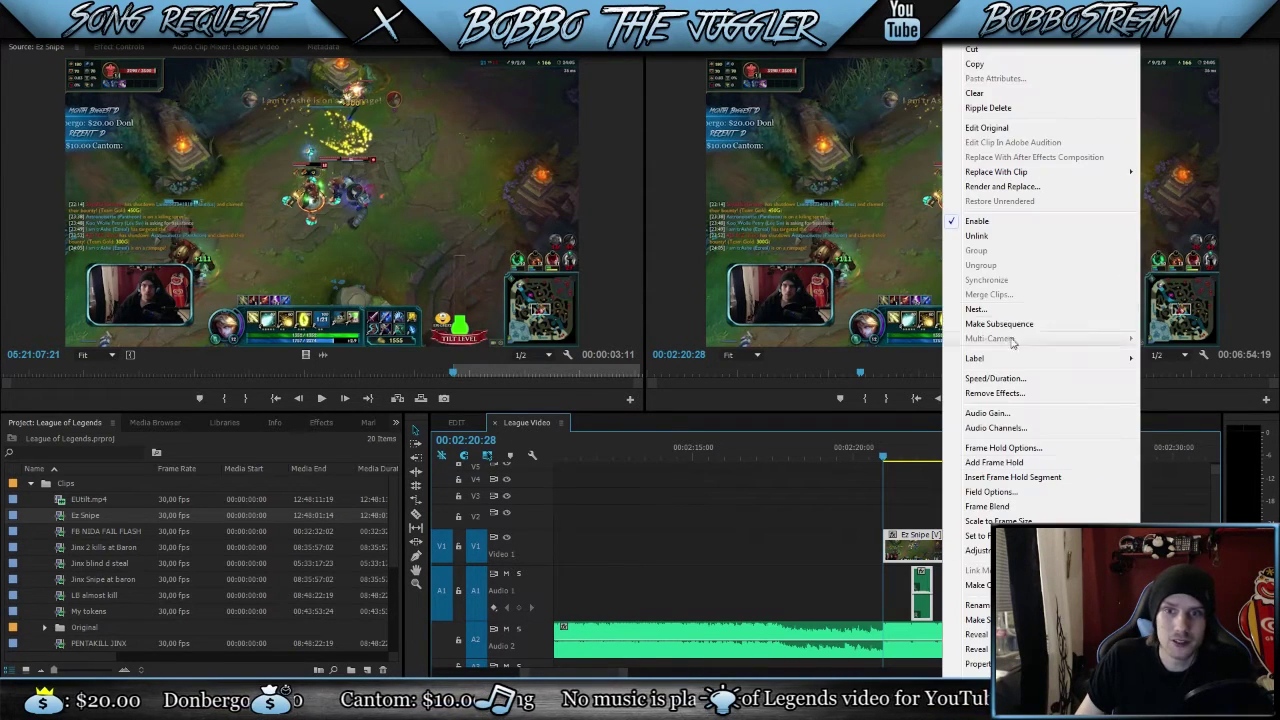
click(1000, 236)
click(922, 588)
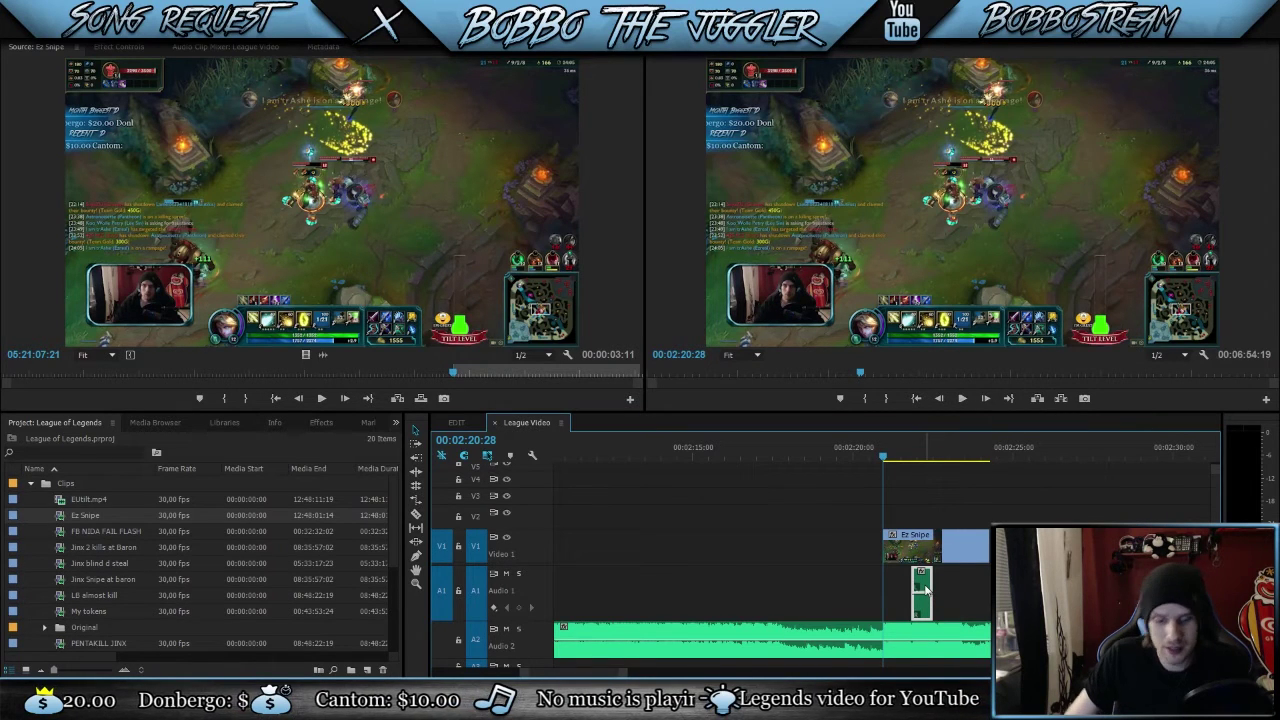
key(Delete)
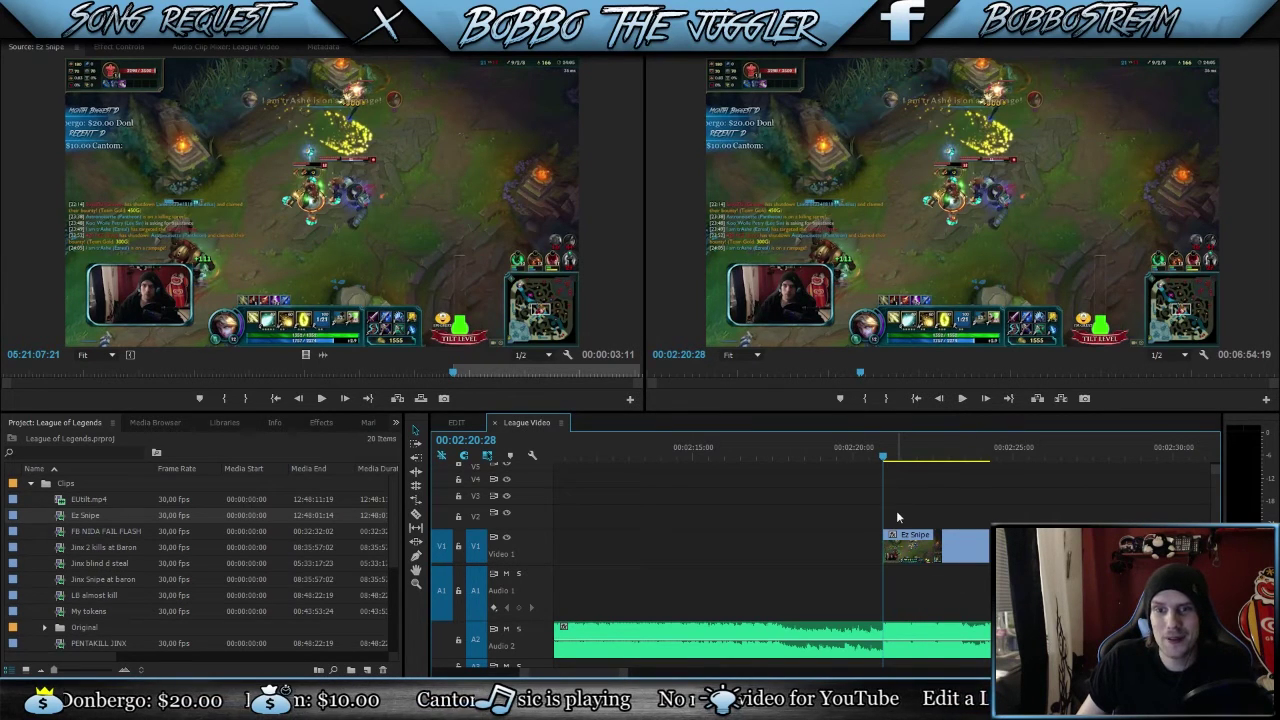
Step: Group the Jinx blind d steal clip, the Audio 2 music track and the Ez Snipe clip together
click(757, 643)
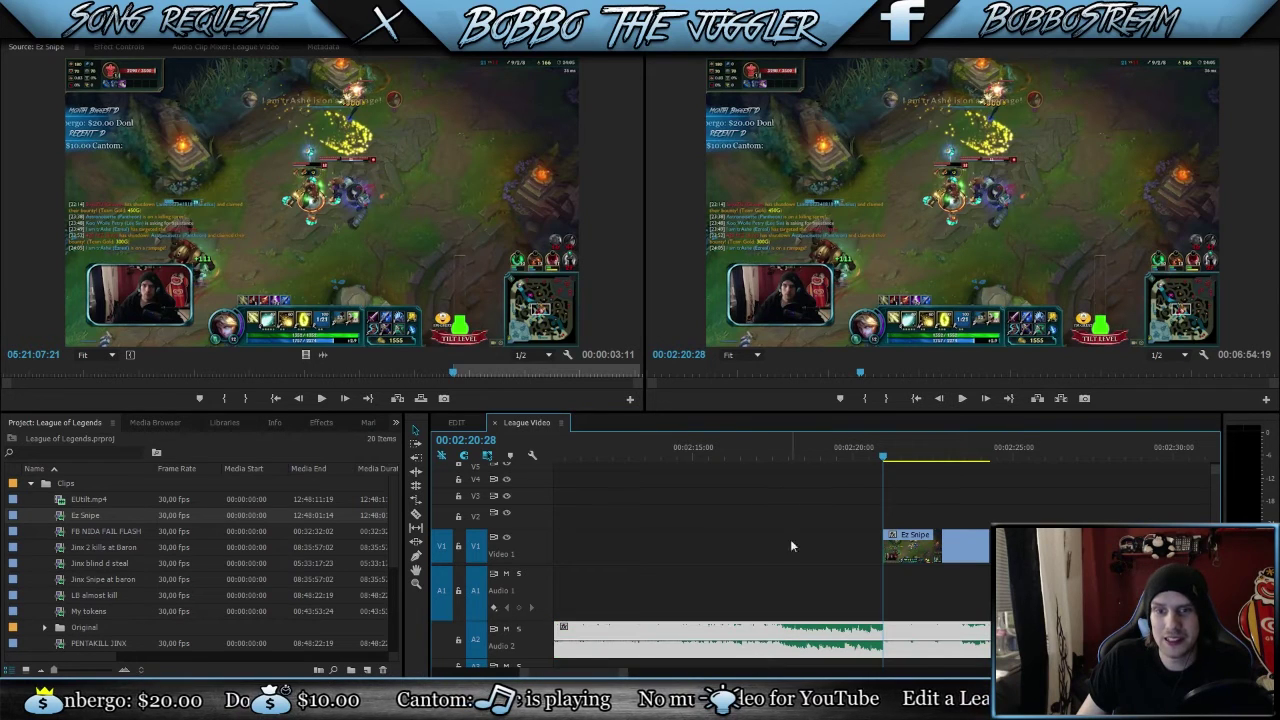
drag(522, 675, 434, 676)
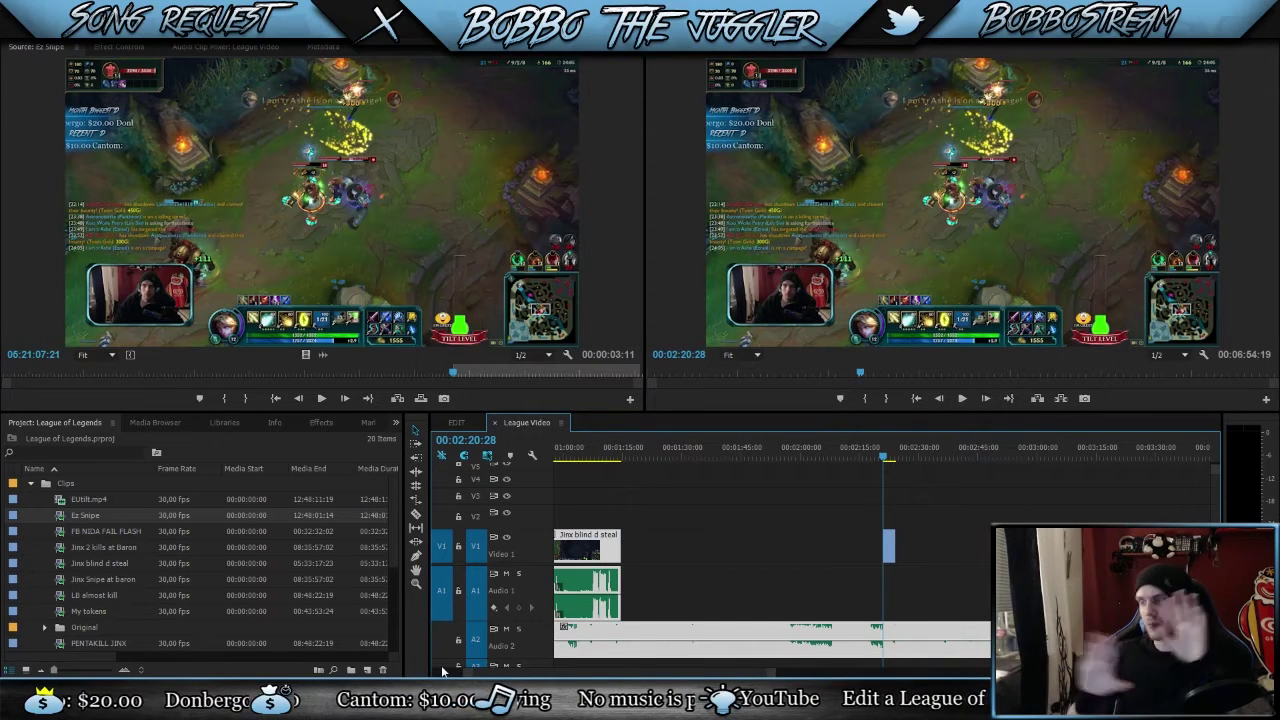
click(679, 578)
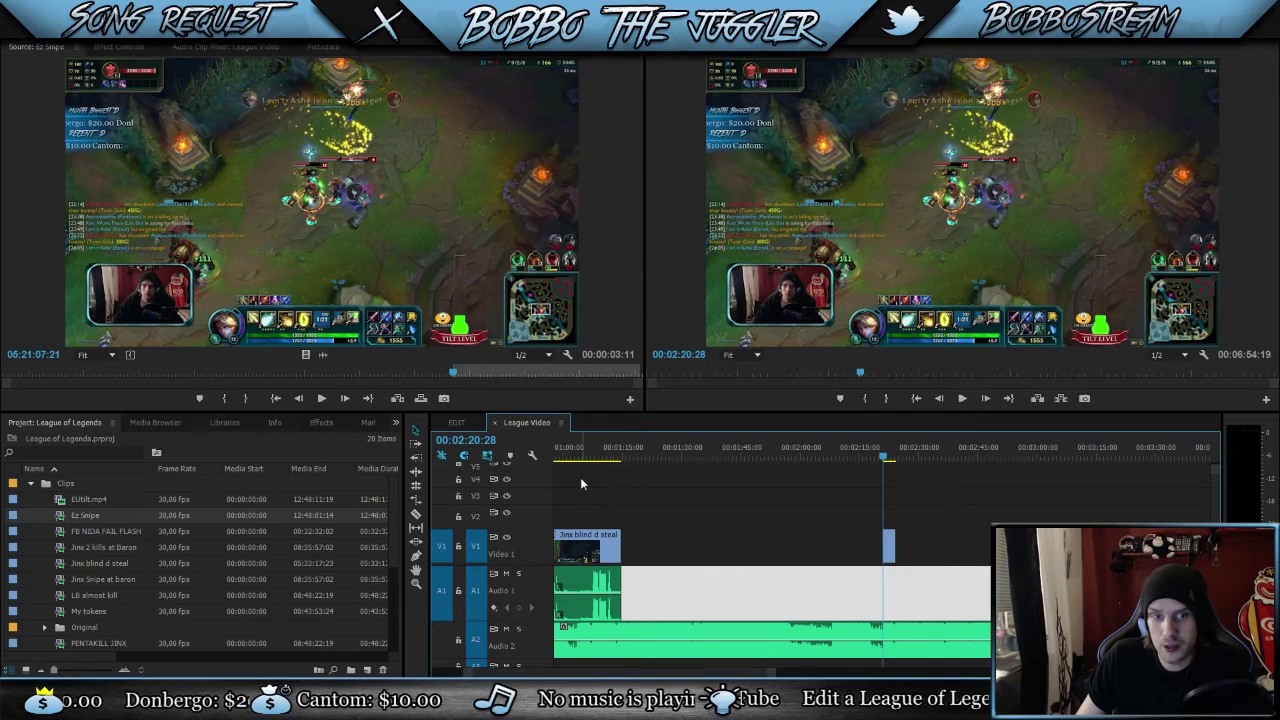
drag(580, 478, 975, 665)
click(984, 586)
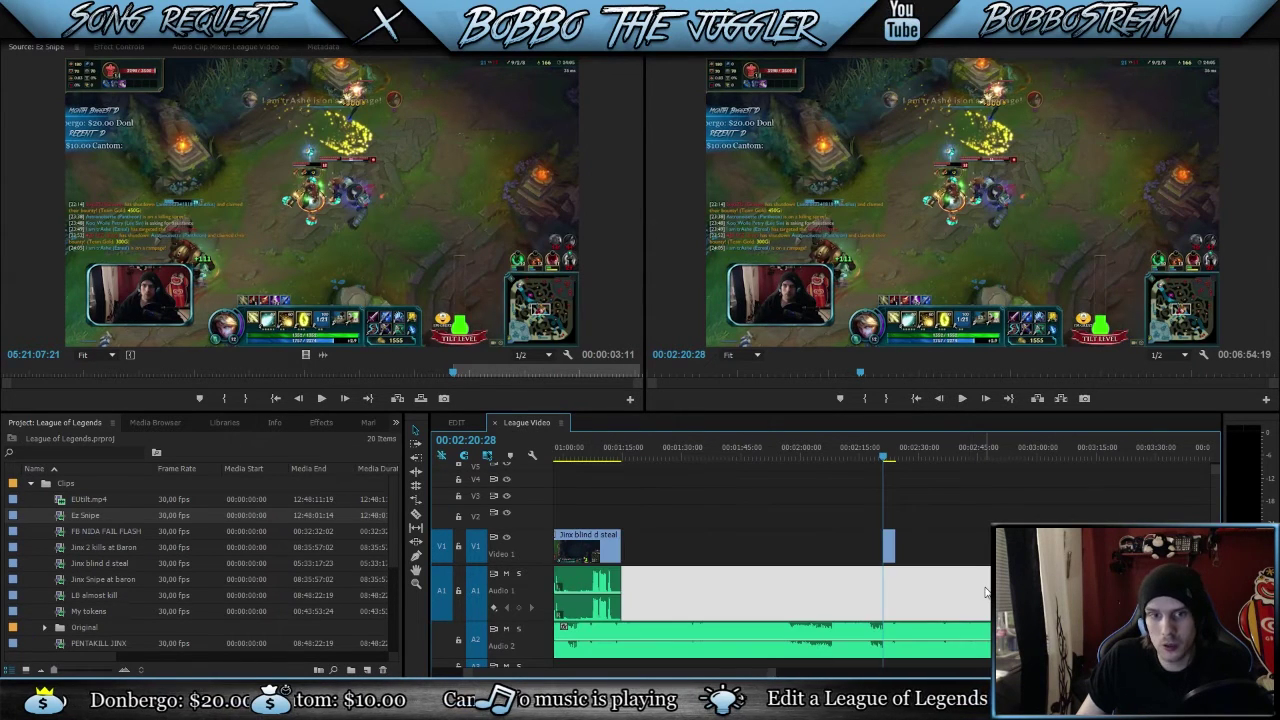
click(925, 640)
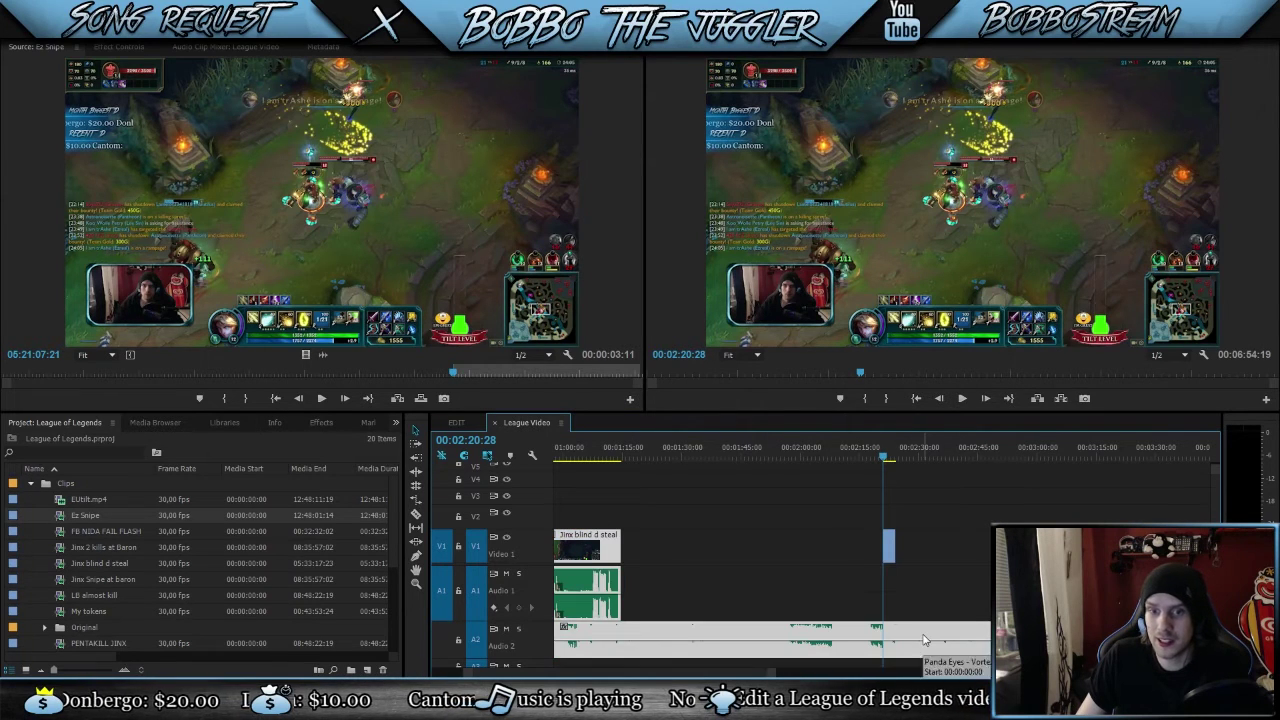
click(891, 546)
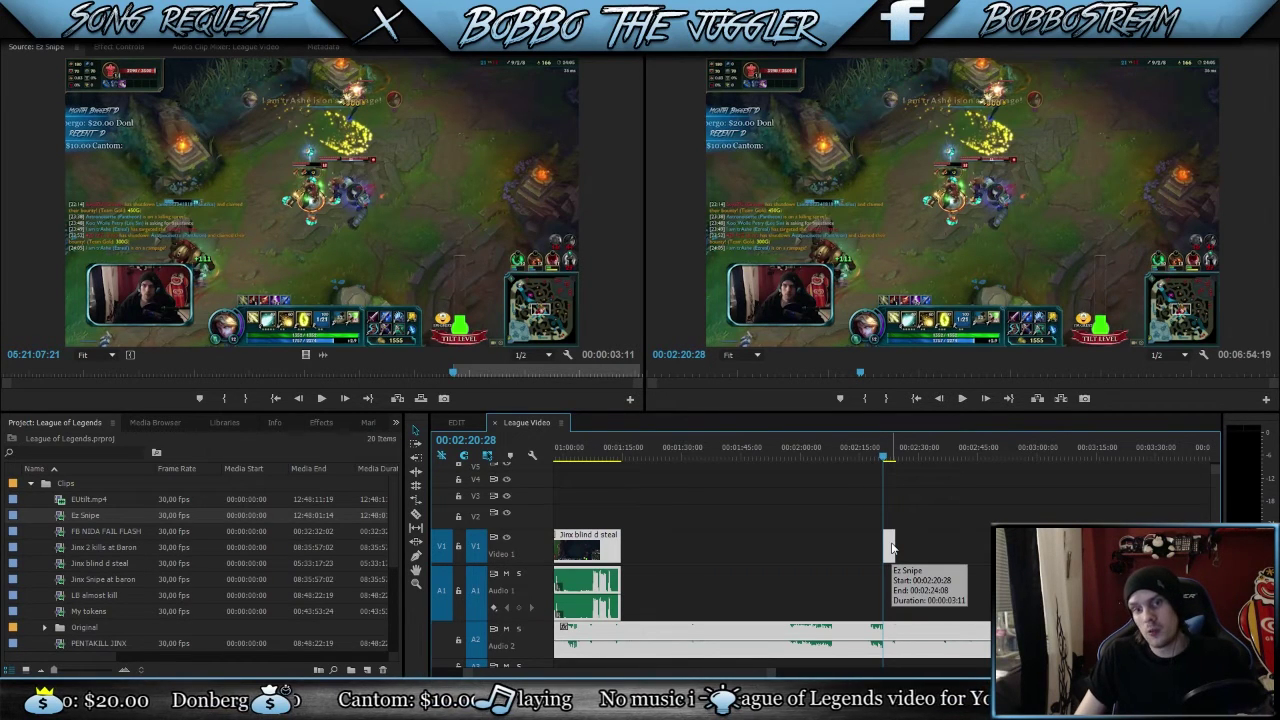
right_click(893, 547)
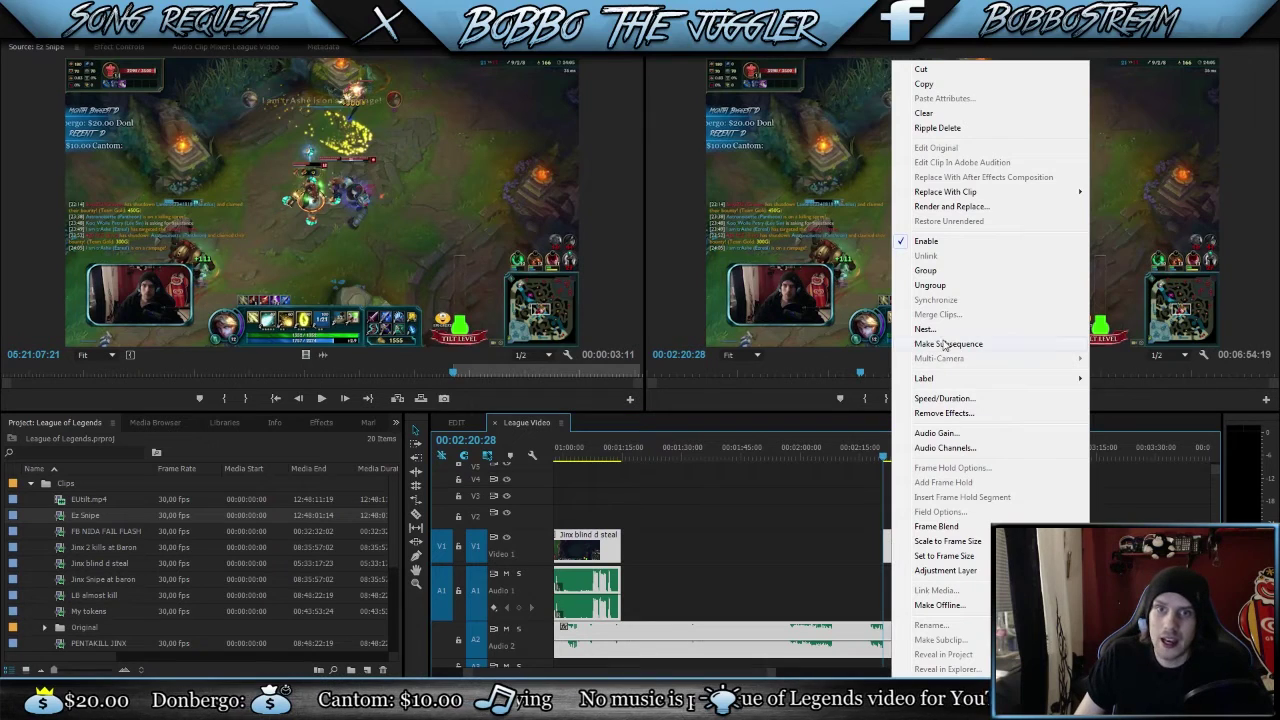
click(967, 275)
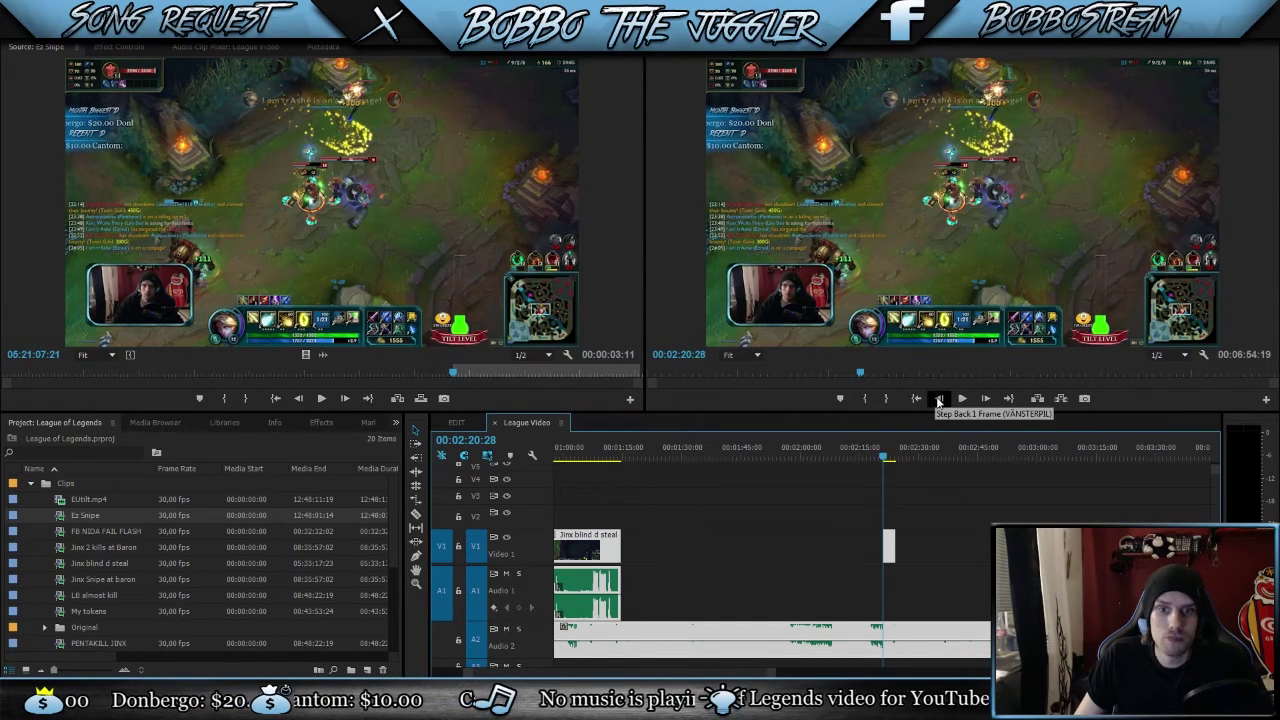
drag(603, 548, 534, 560)
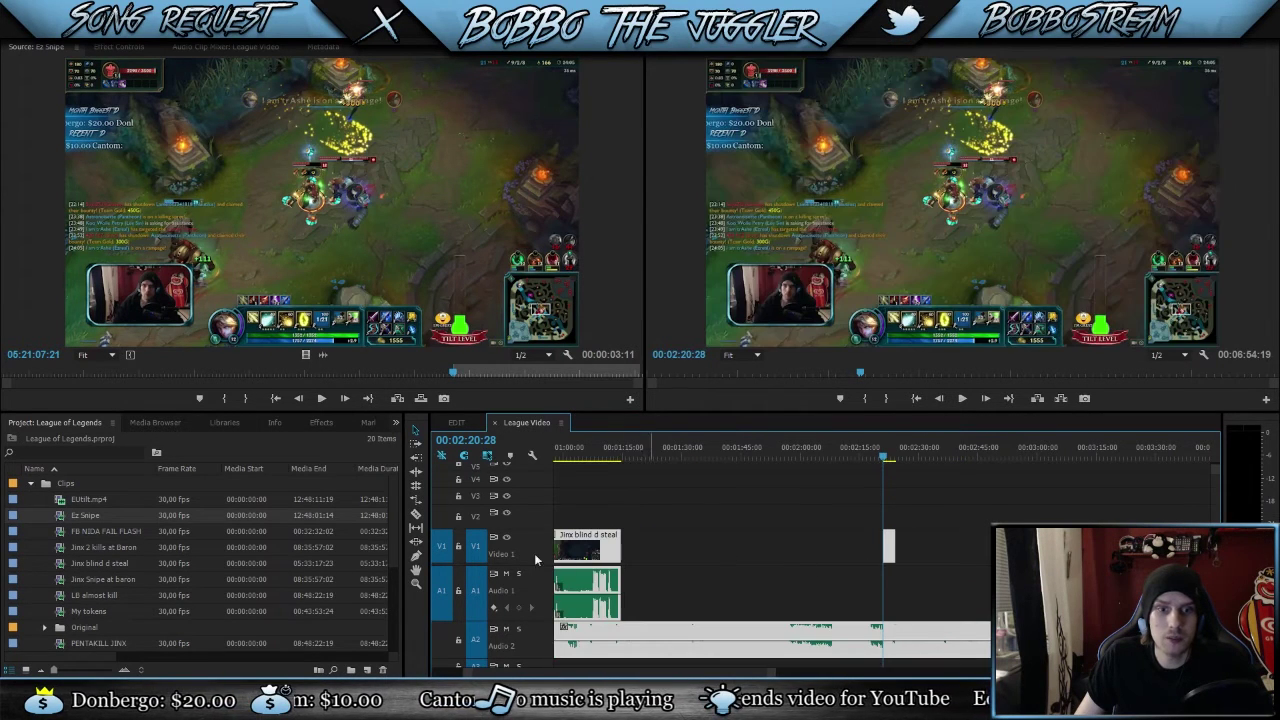
Step: Extend the start of the Ez Snipe clip back to about 00:02:09 and play it against the music
scroll(886, 536, up, 2)
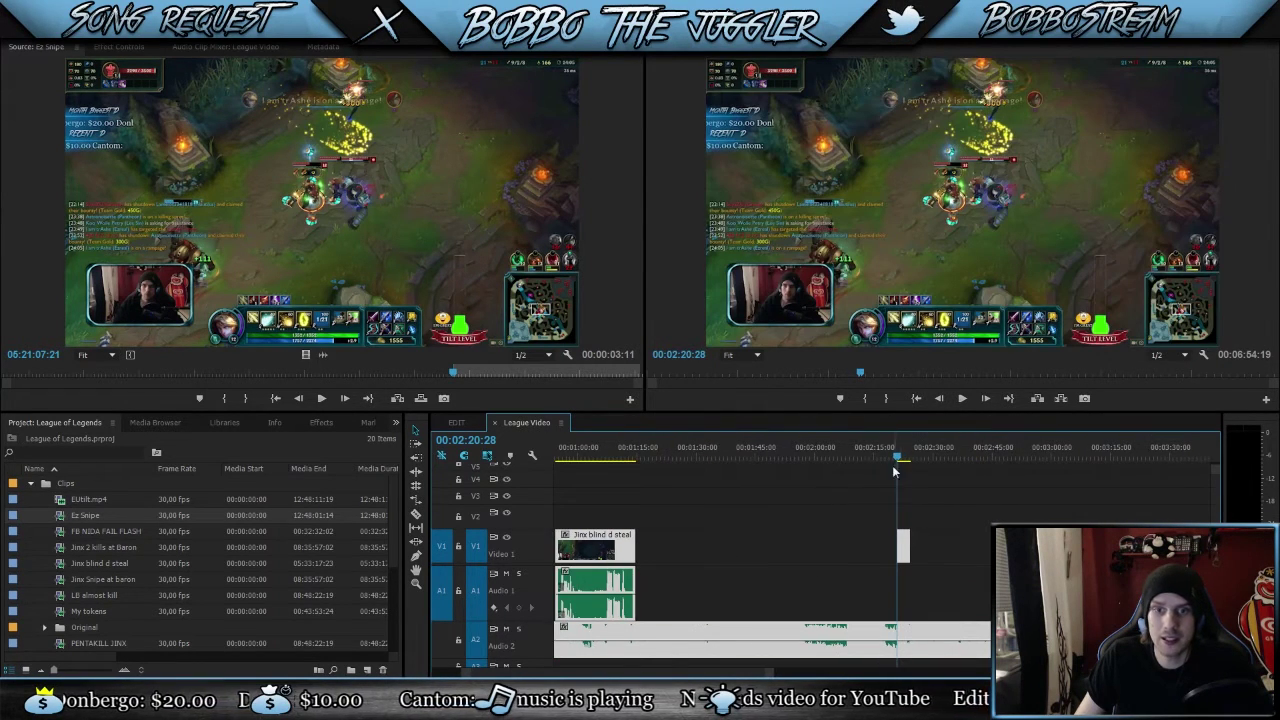
drag(893, 551, 869, 575)
click(852, 458)
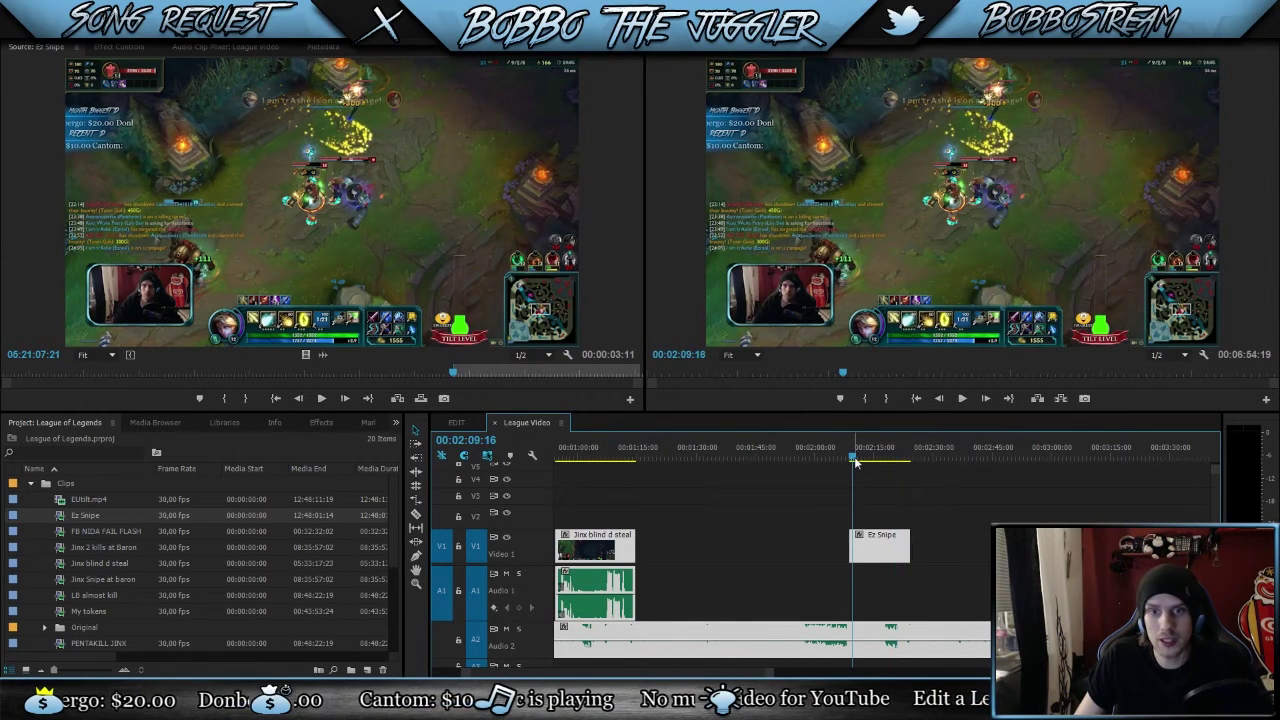
key(space)
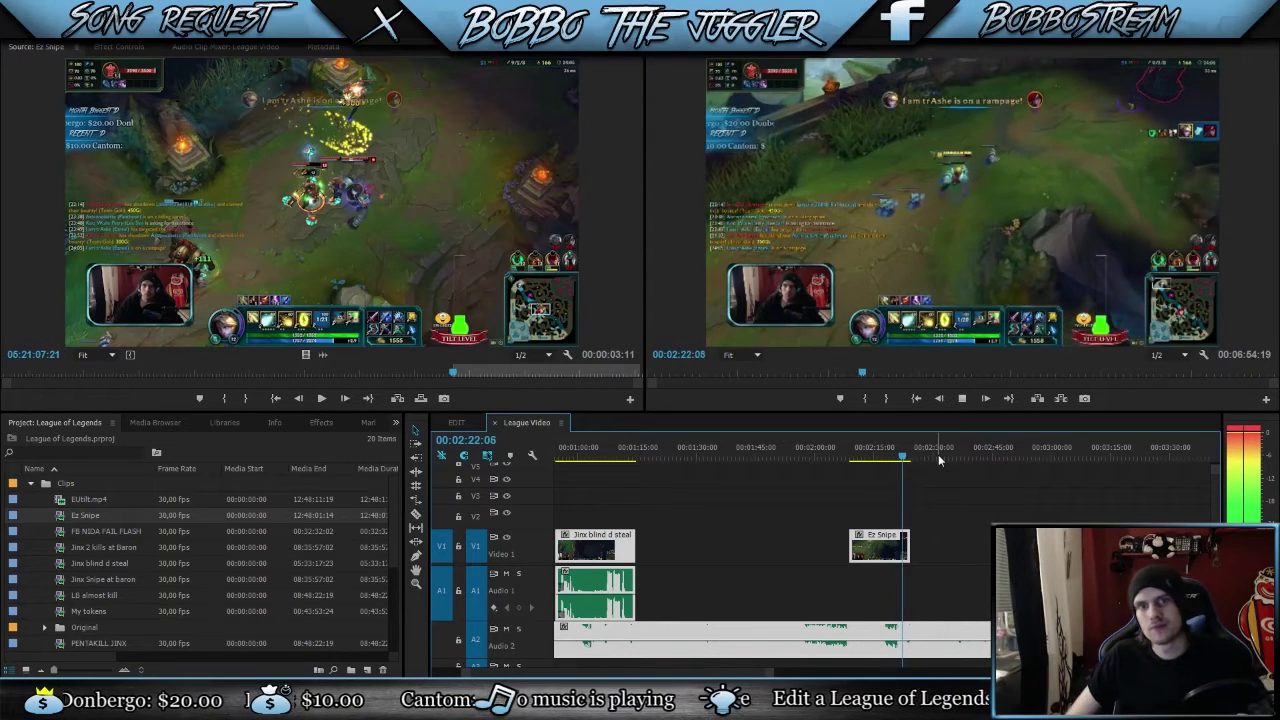
key(space)
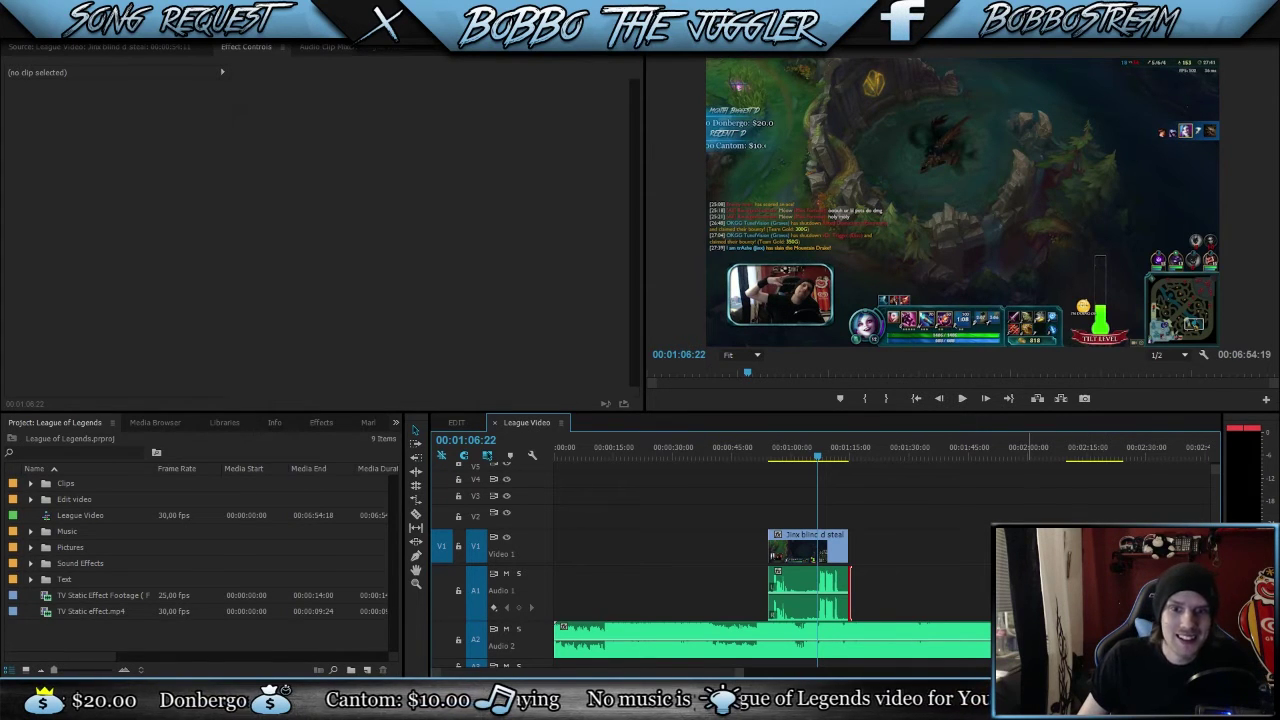
Step: Ungroup the timeline clips and show the effect settings of the Jinx blind d steal video
right_click(834, 549)
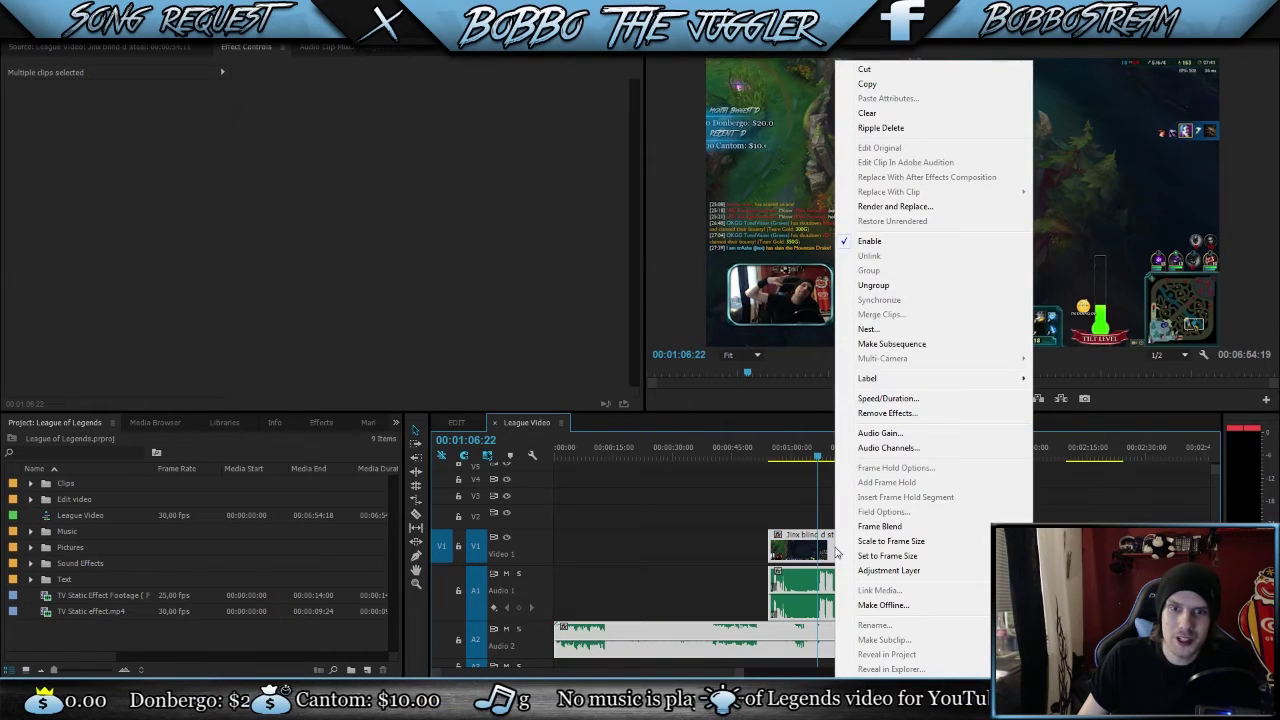
click(870, 285)
click(842, 556)
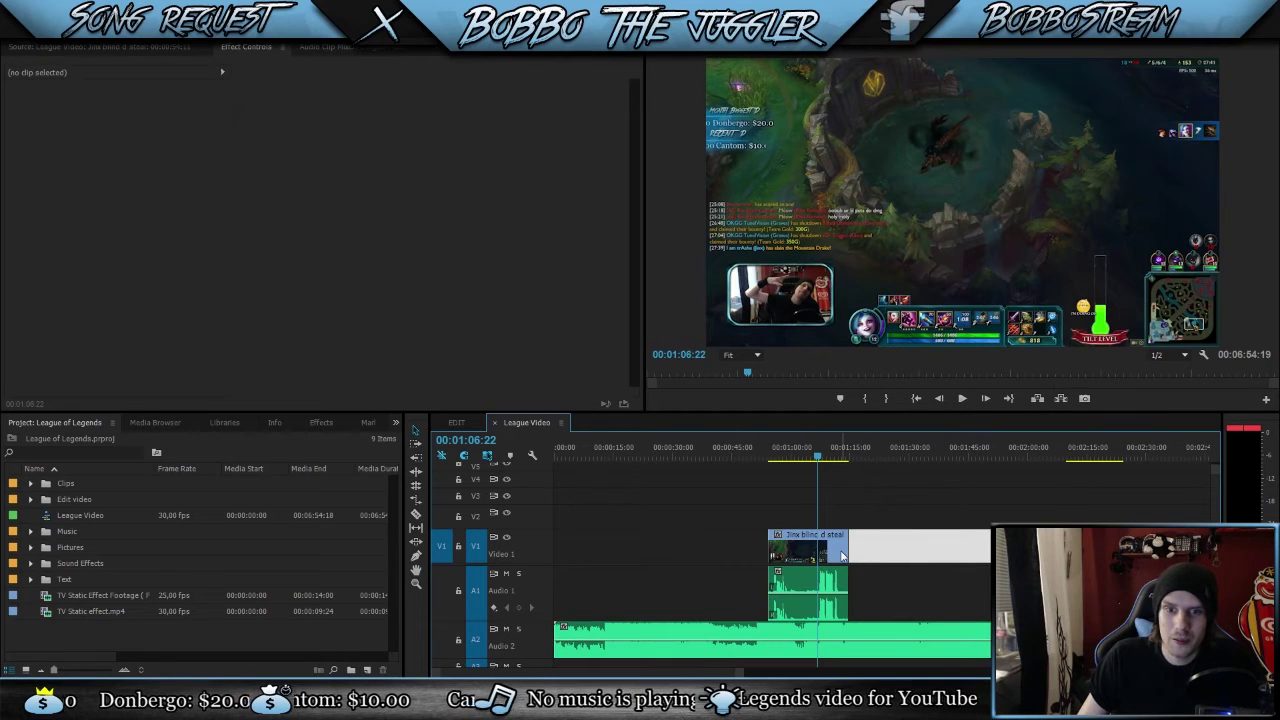
double_click(842, 556)
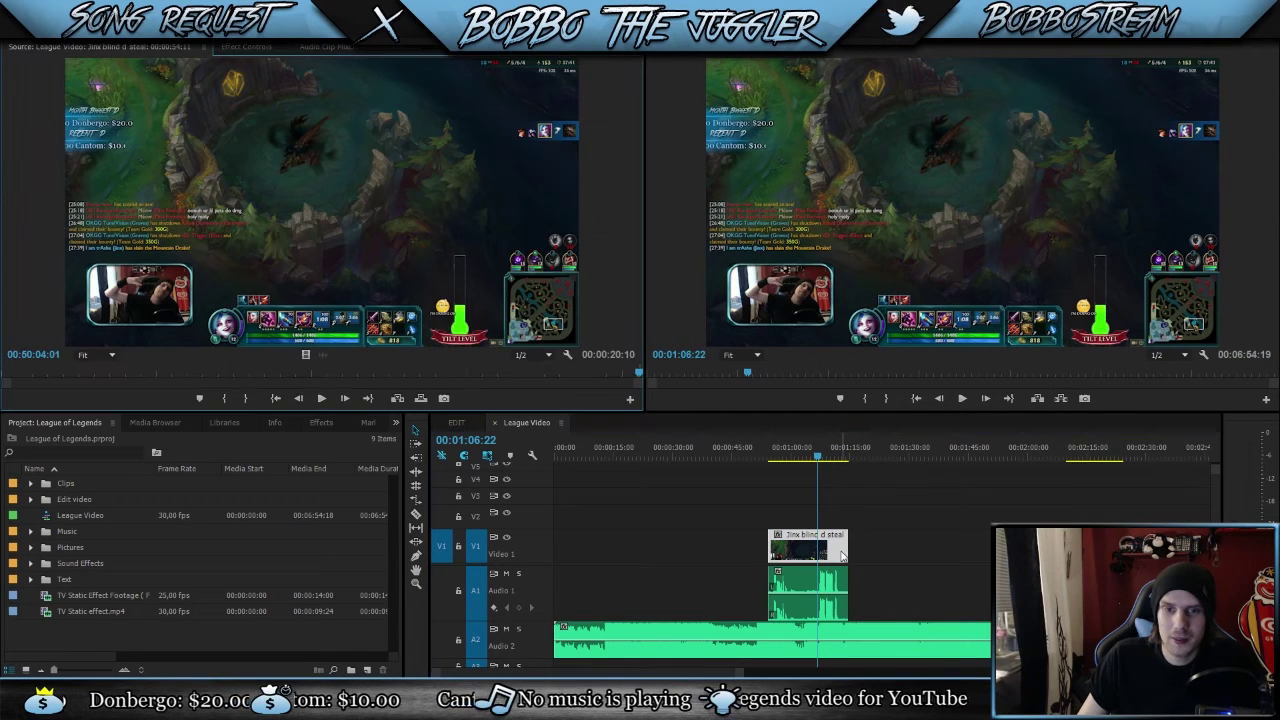
click(246, 46)
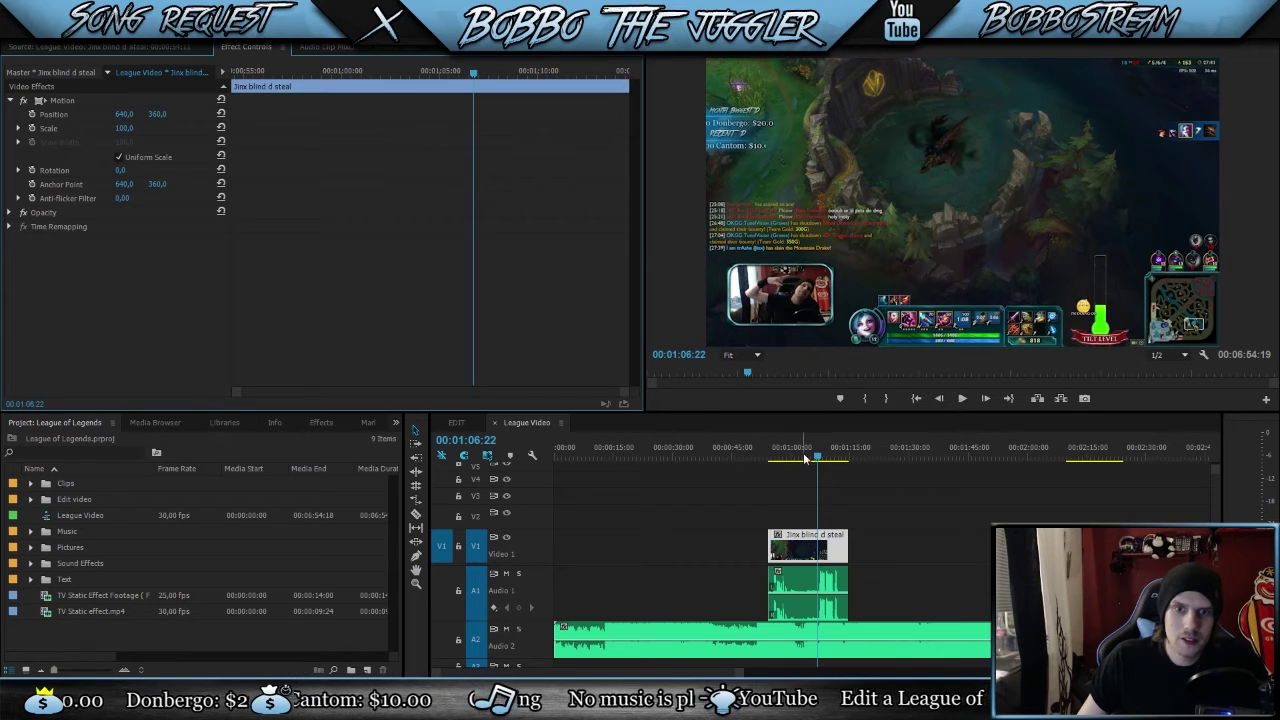
Step: Turn on Position and Scale keyframing for the Jinx blind d steal video at 00:01:05:04
drag(818, 460, 806, 460)
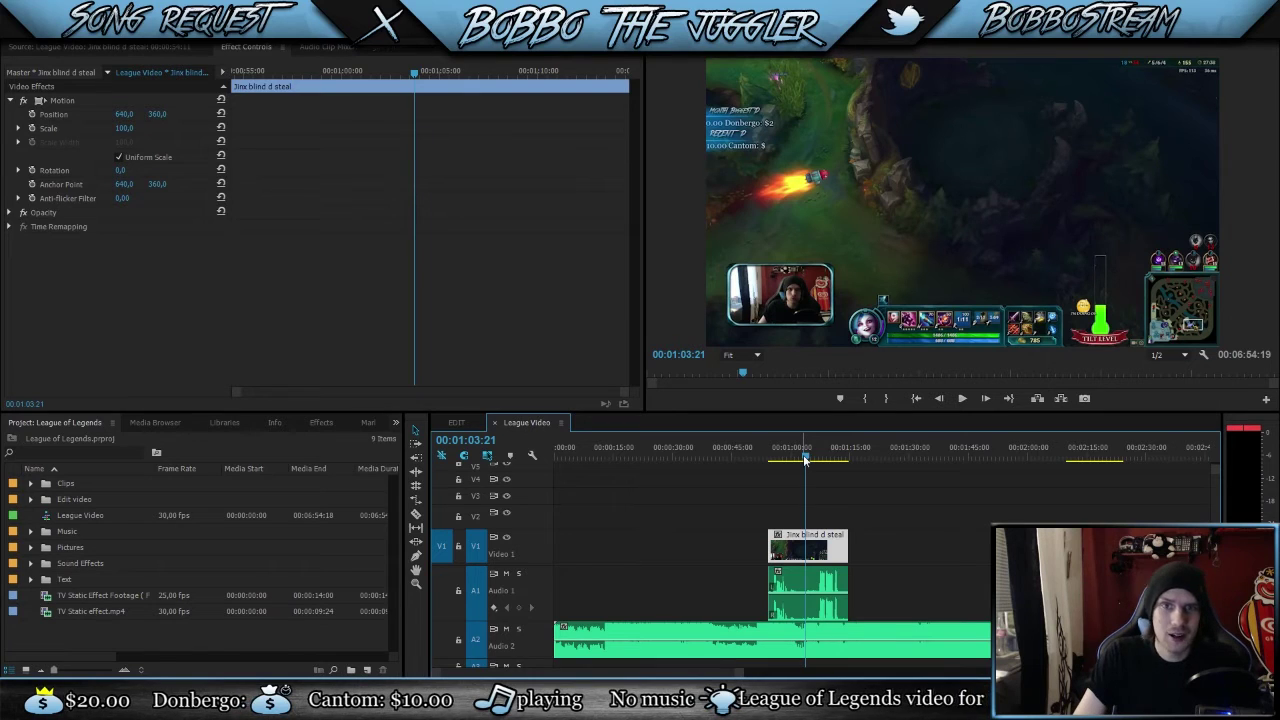
drag(805, 460, 807, 460)
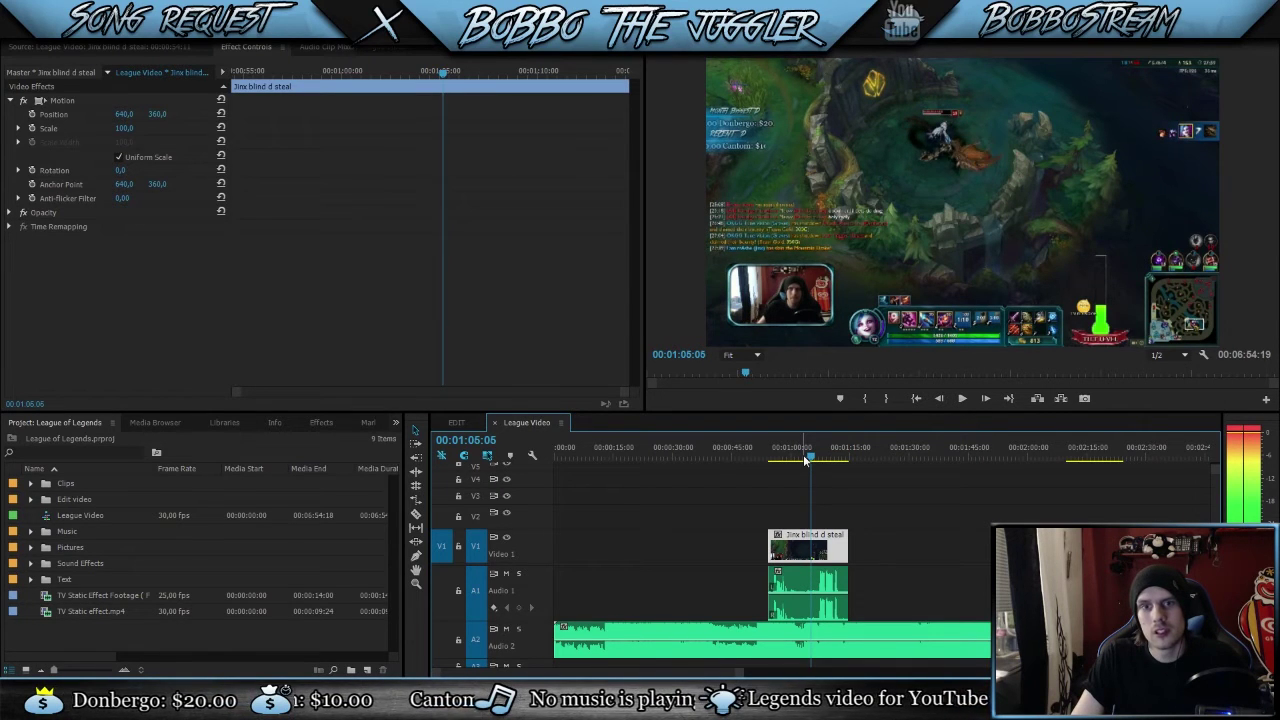
drag(806, 460, 806, 460)
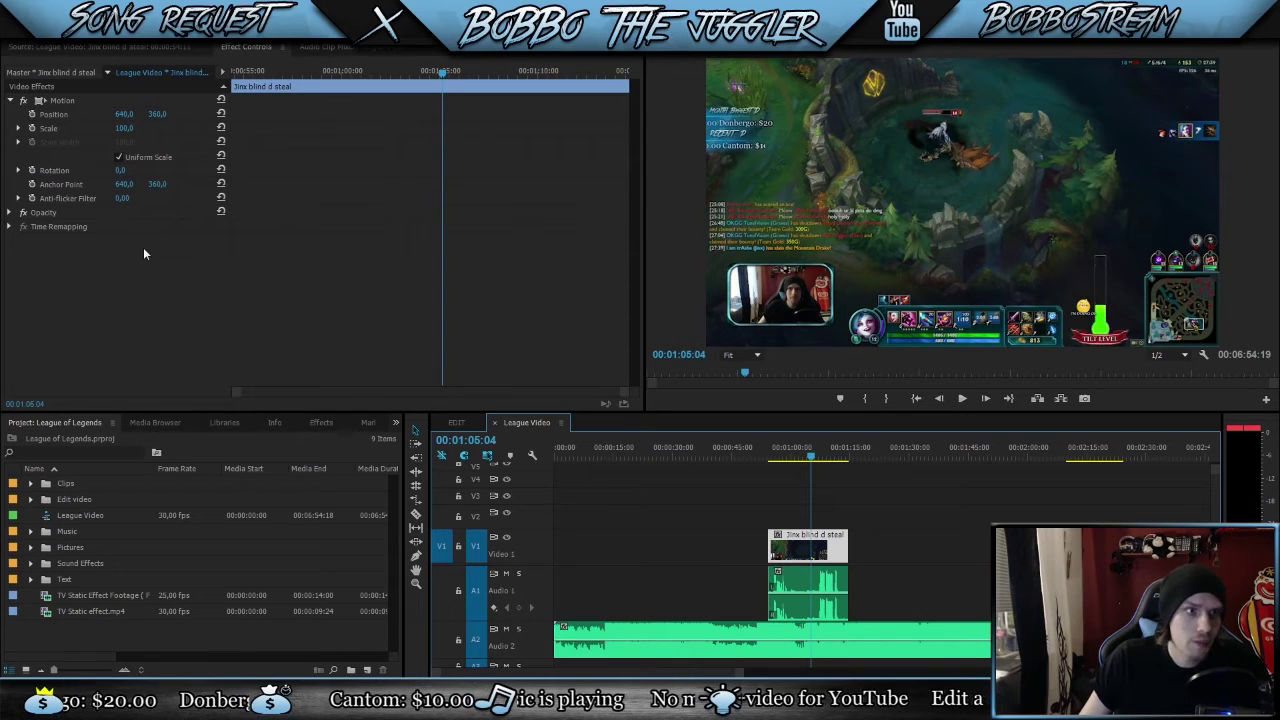
click(32, 115)
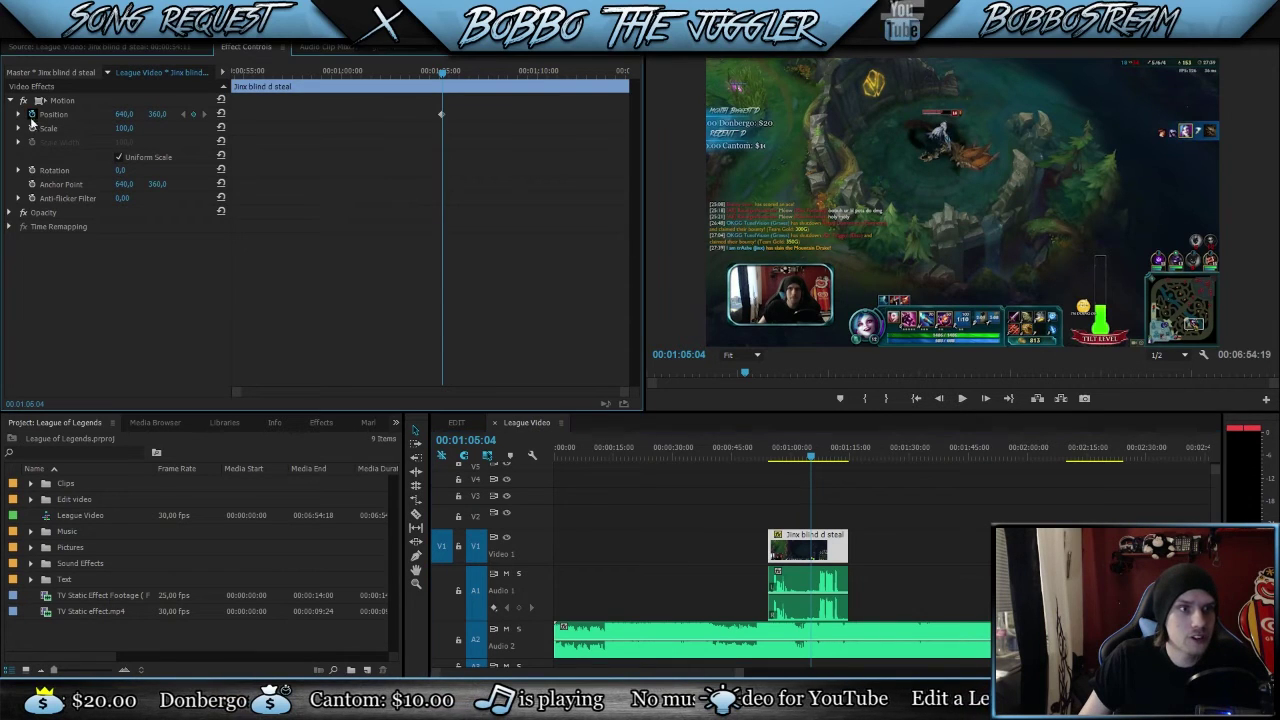
click(31, 128)
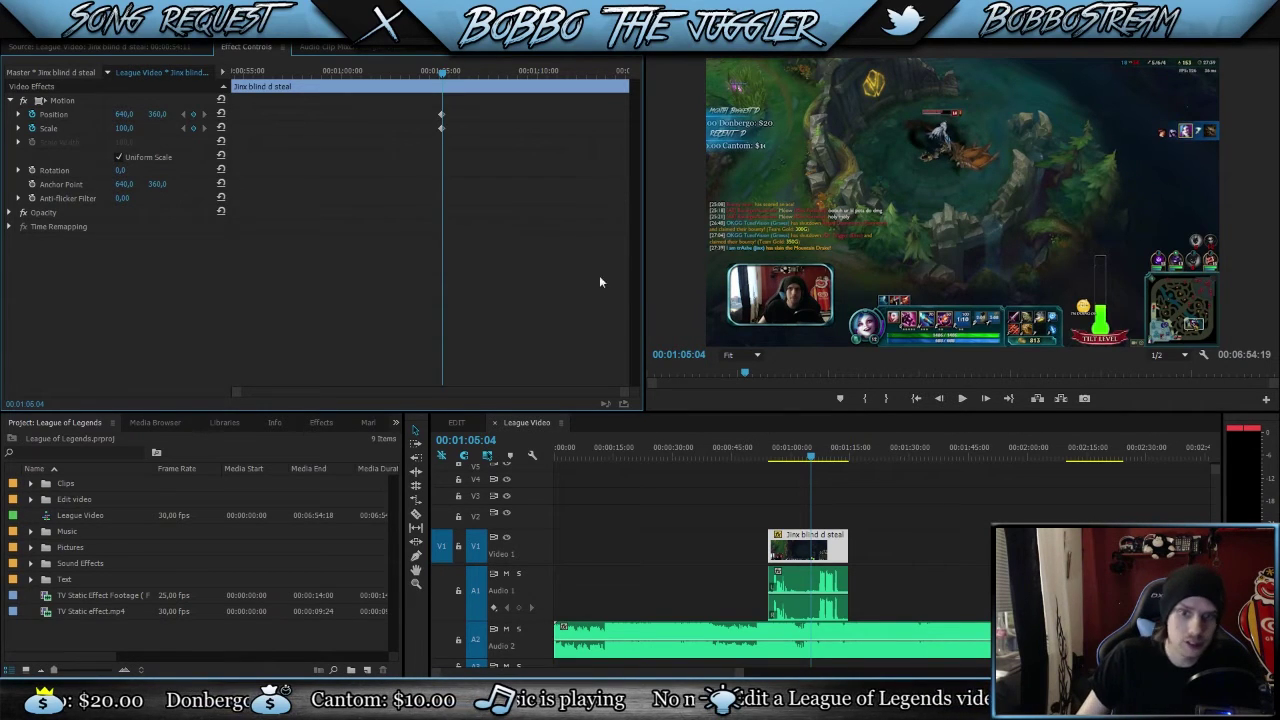
Step: Add a second pair of Position and Scale keyframes to the Jinx blind d steal video at 00:01:07:09
drag(810, 461, 812, 461)
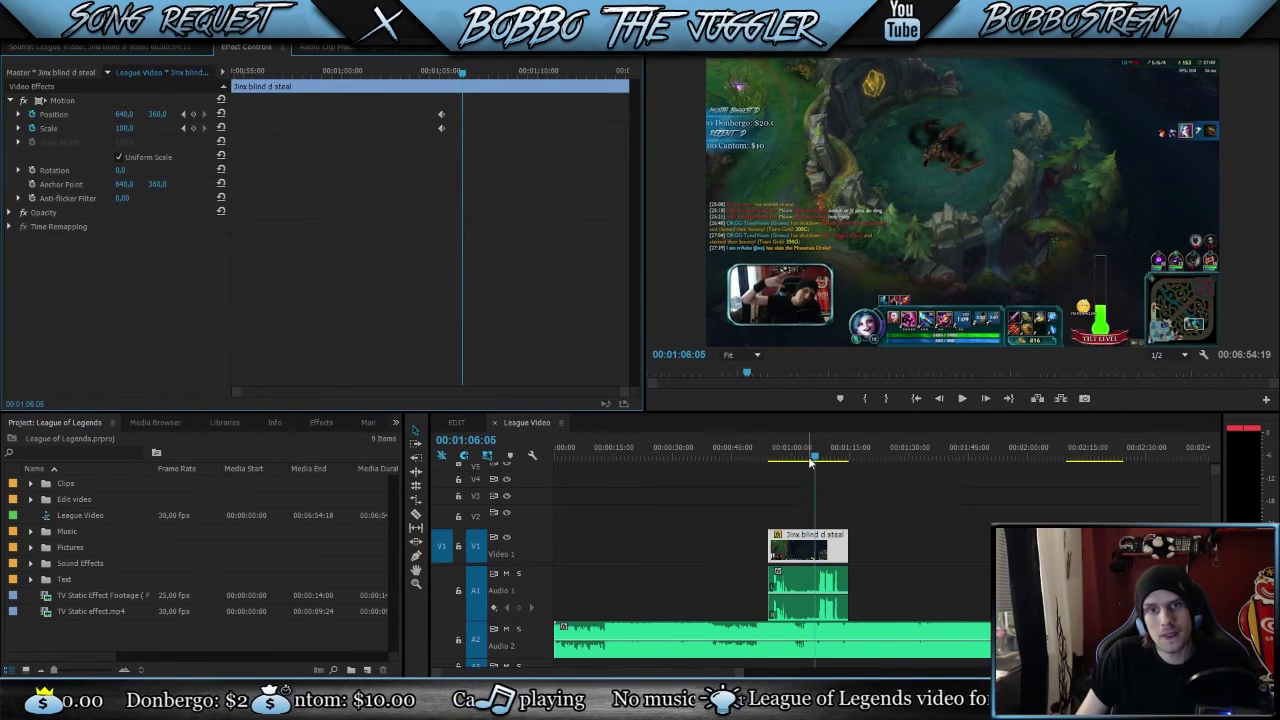
key(space)
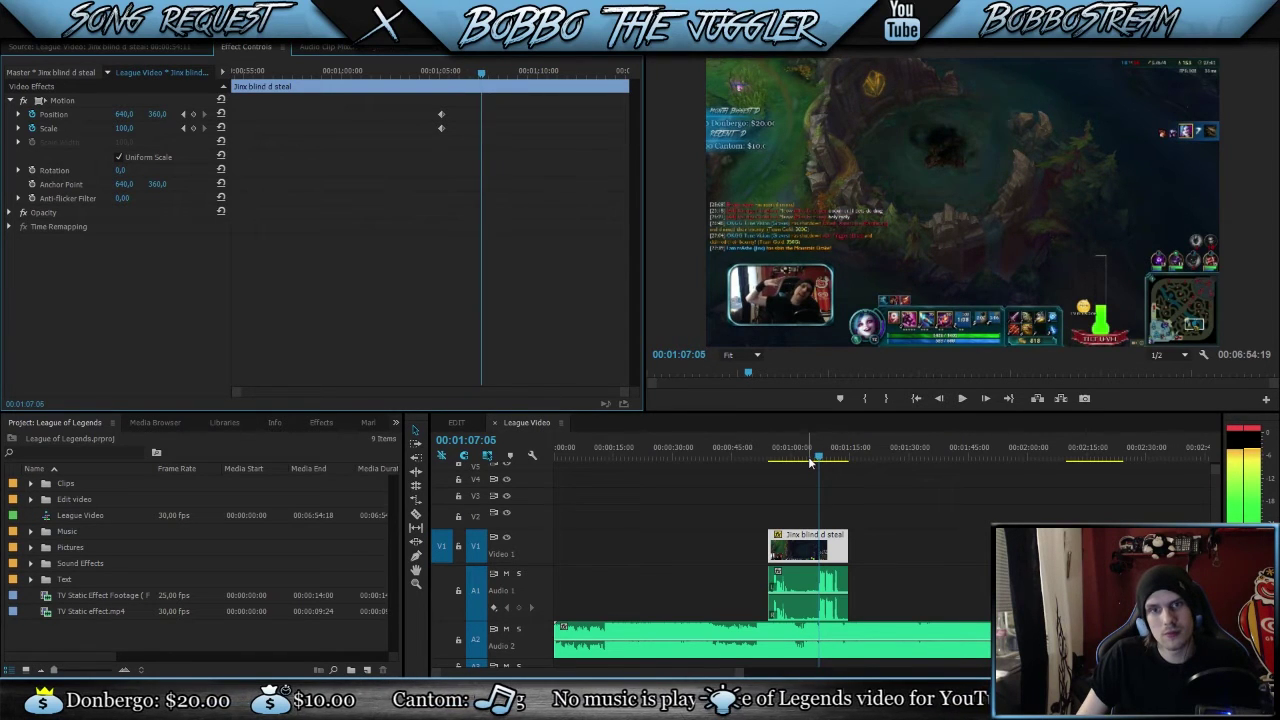
key(space)
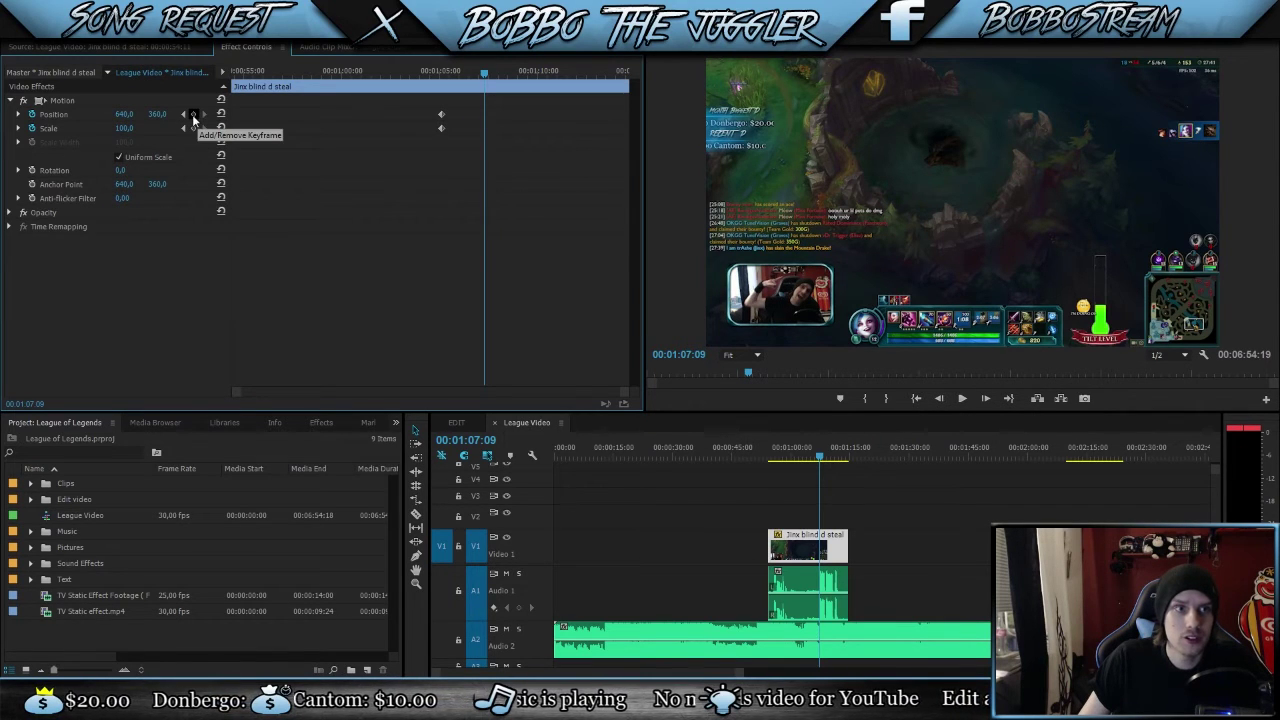
click(193, 114)
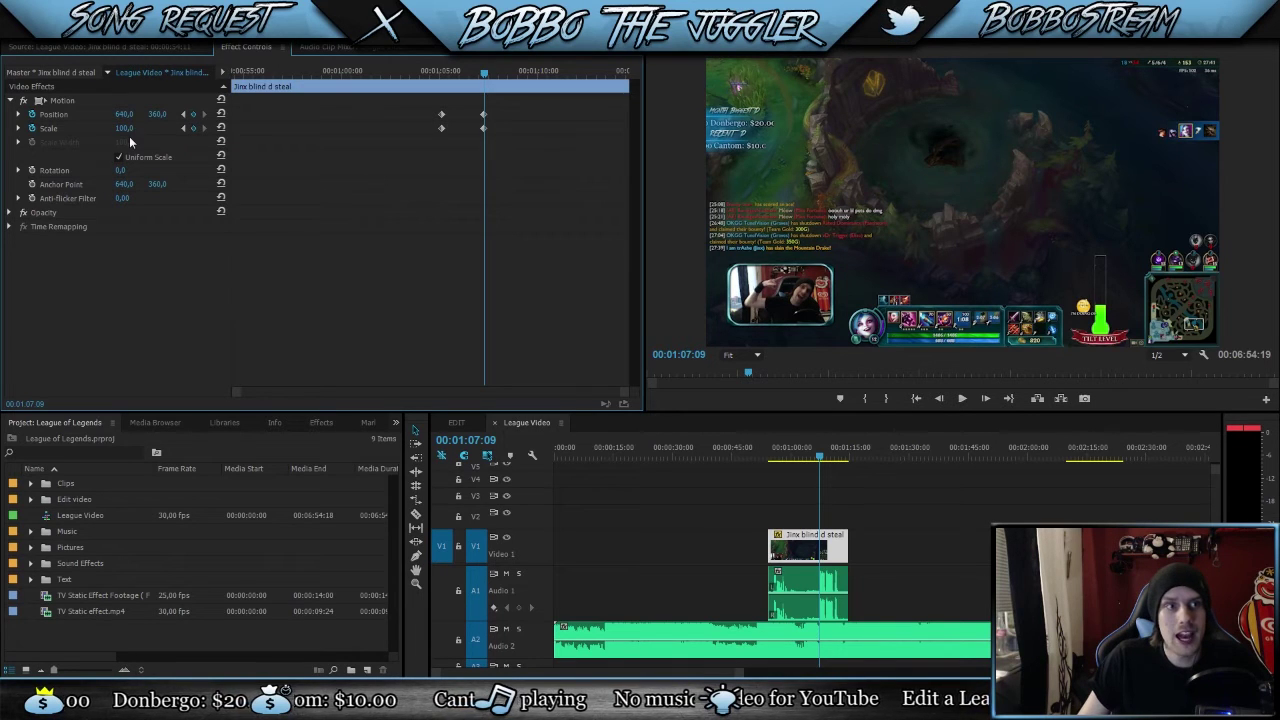
Step: At the second keyframe, set Scale to 256 and Position to about 1604.2, -198.7 to frame the webcam overlay
click(42, 104)
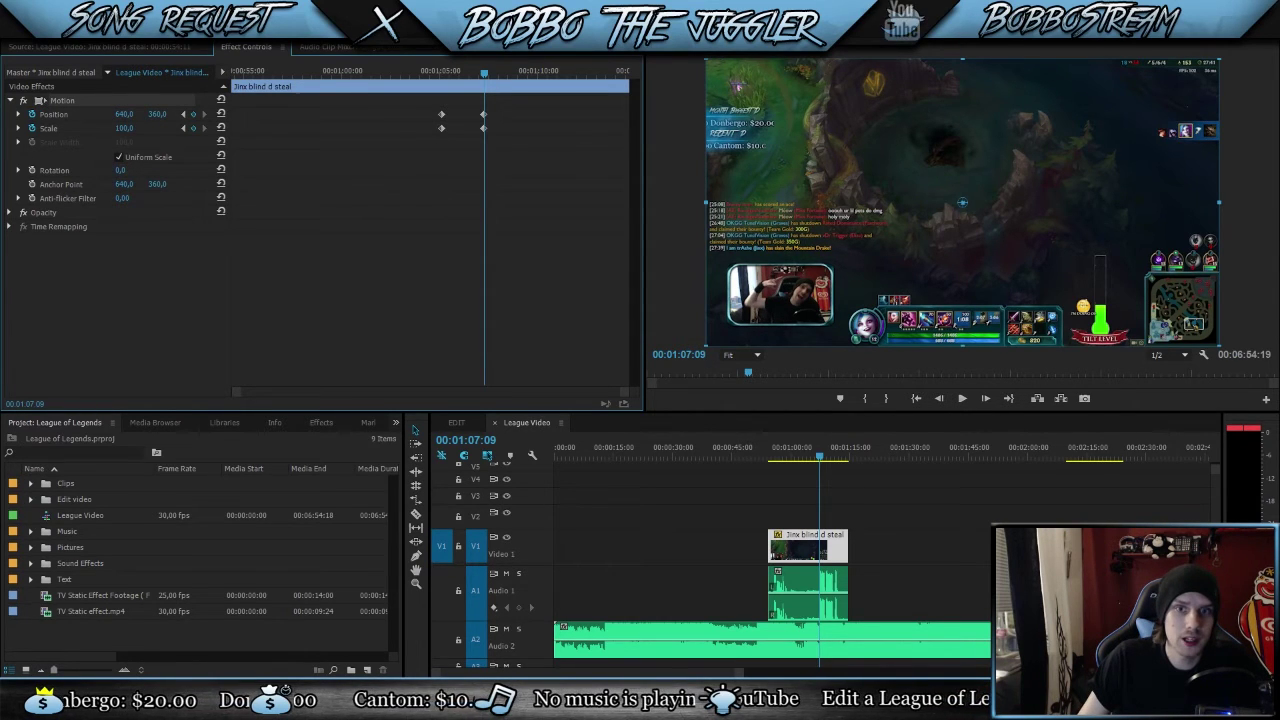
drag(124, 128, 137, 130)
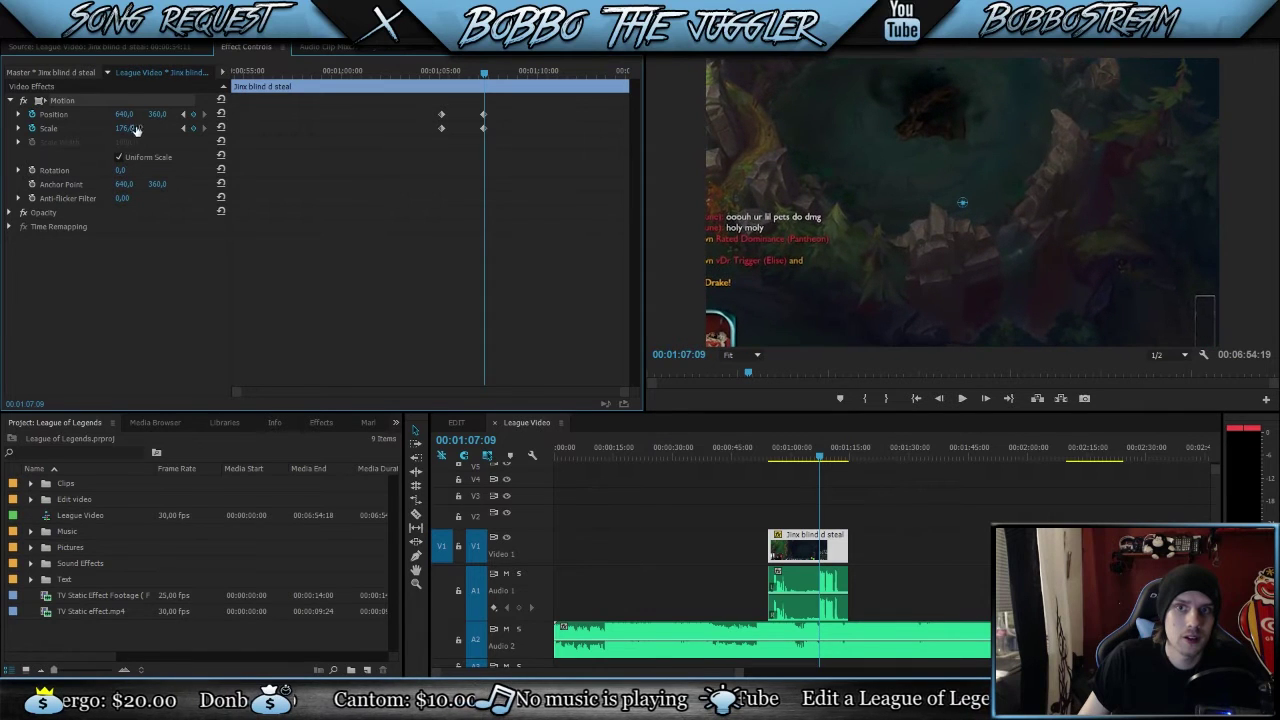
drag(802, 310, 986, 216)
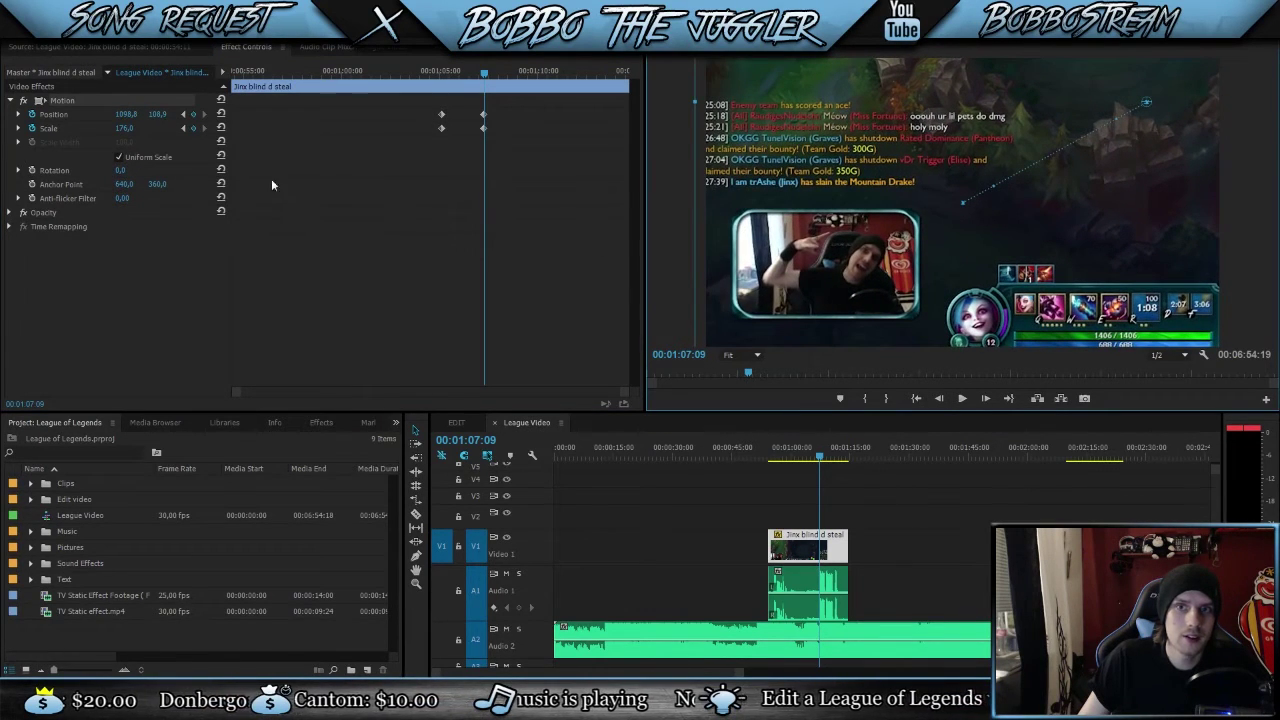
click(125, 131)
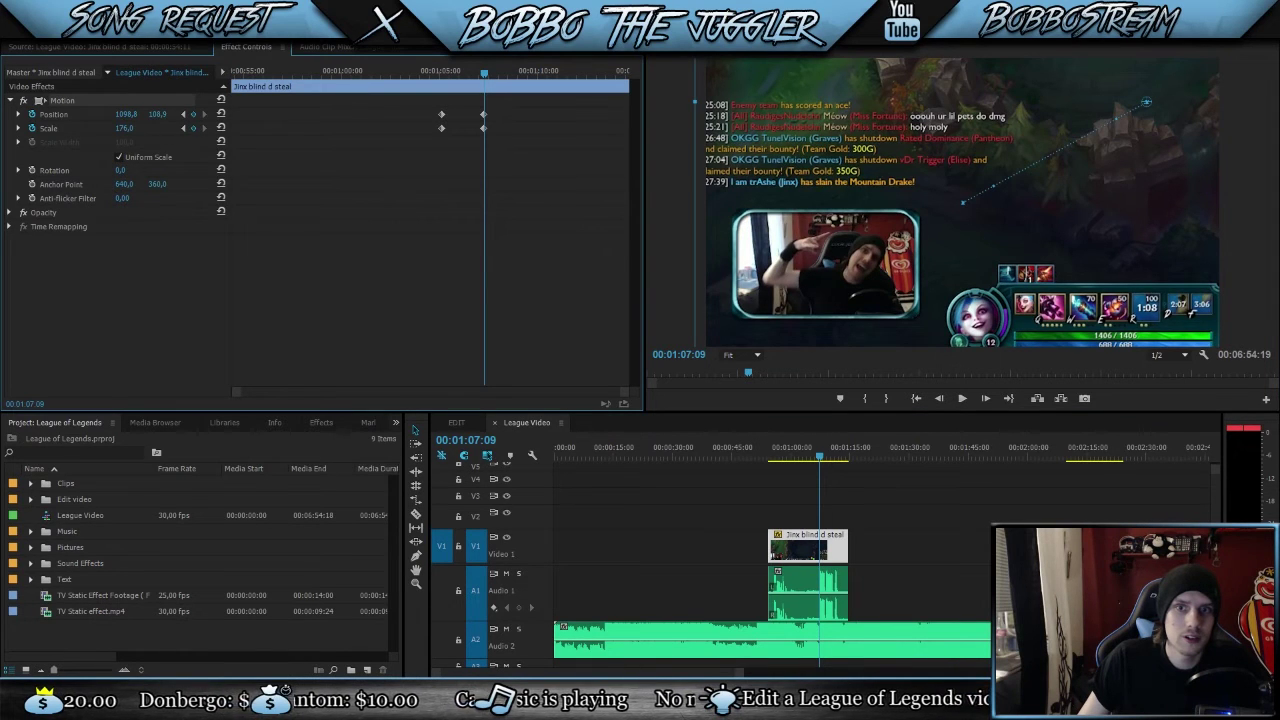
drag(125, 131, 205, 131)
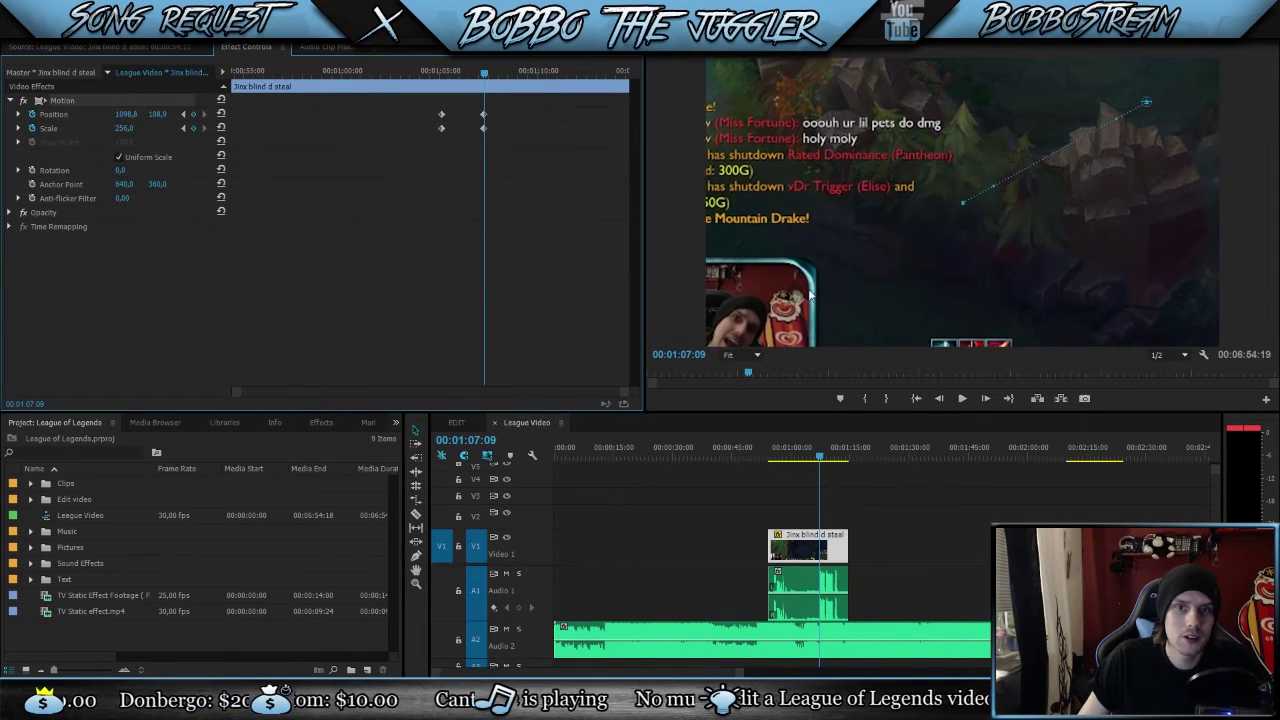
drag(810, 295, 1015, 173)
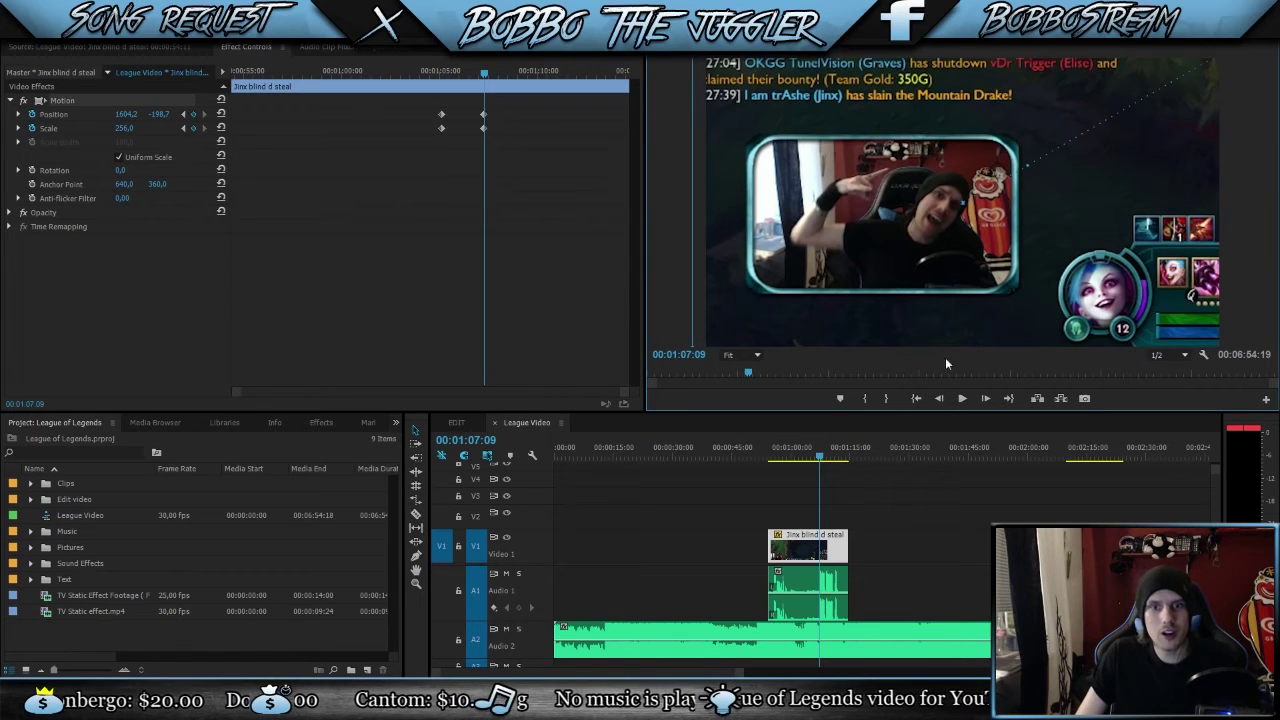
Step: Play the Jinx blind d steal clip from its start at 00:00:53:22 to review the webcam zoom
click(768, 456)
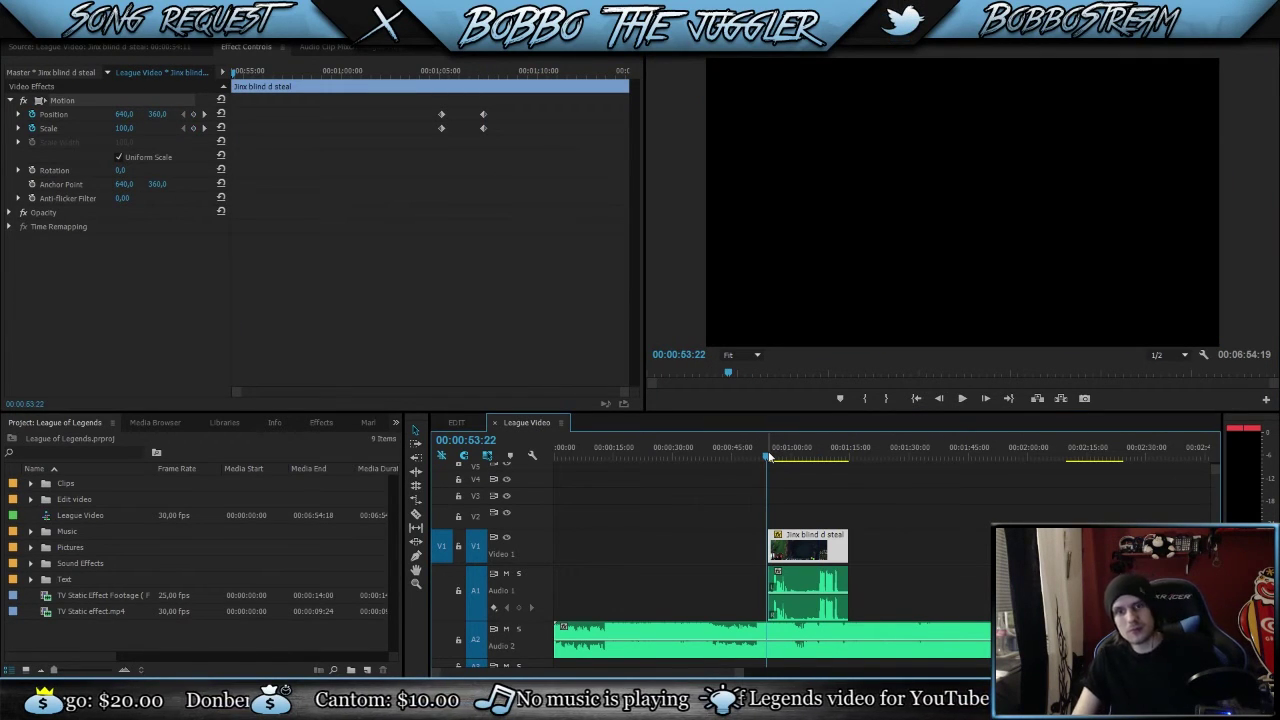
key(space)
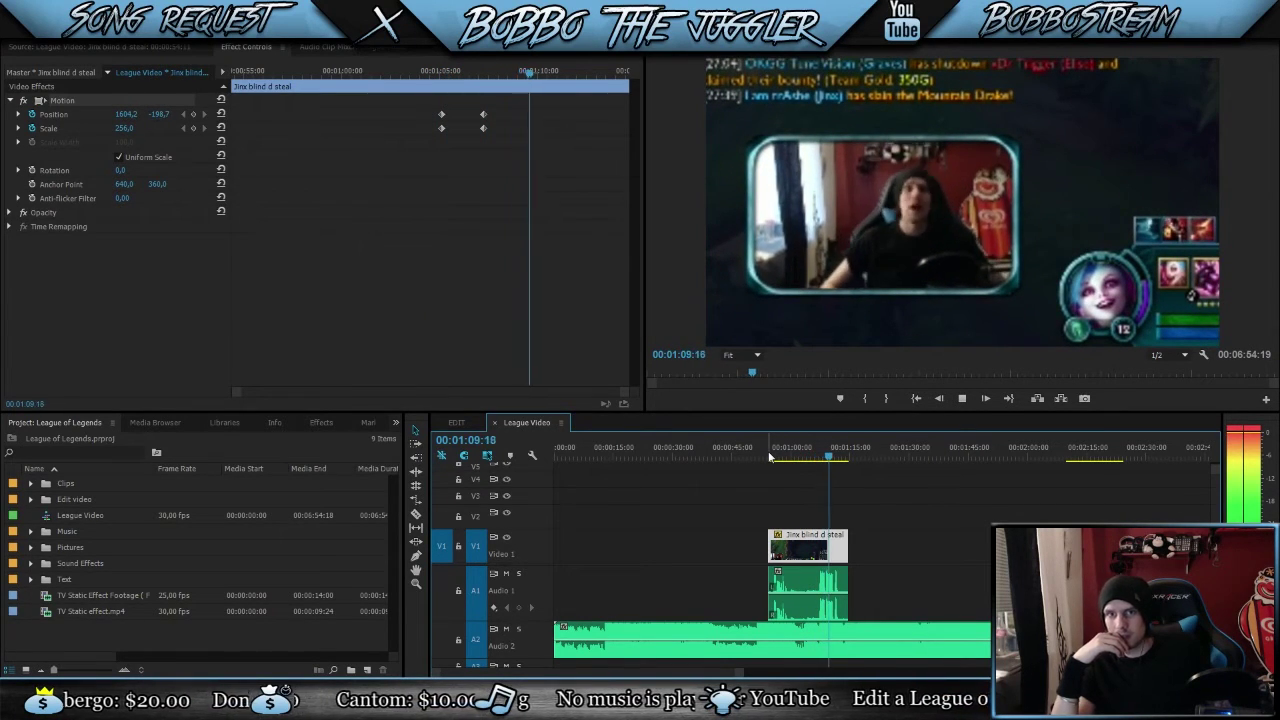
key(space)
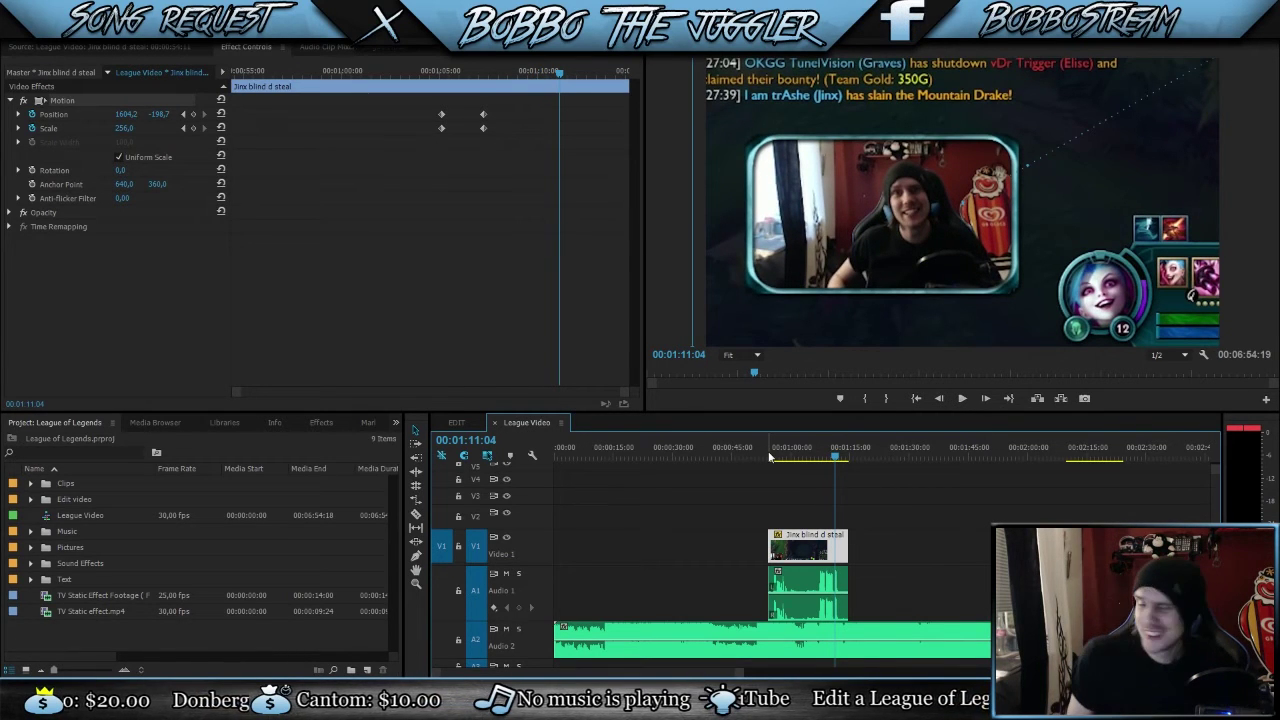
Step: Group the Jinx blind d steal and Ez Snipe clips with the Panda Eyes - Vortex music on the timeline
click(747, 526)
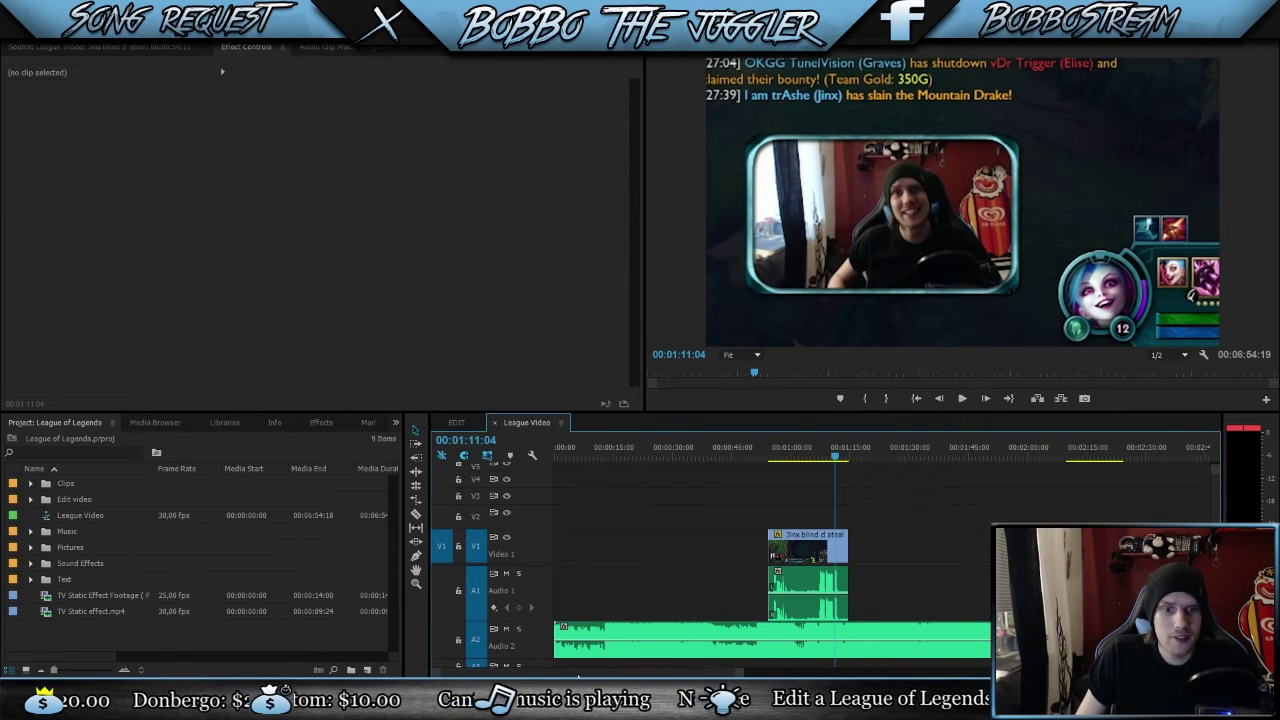
scroll(838, 551, right, 3)
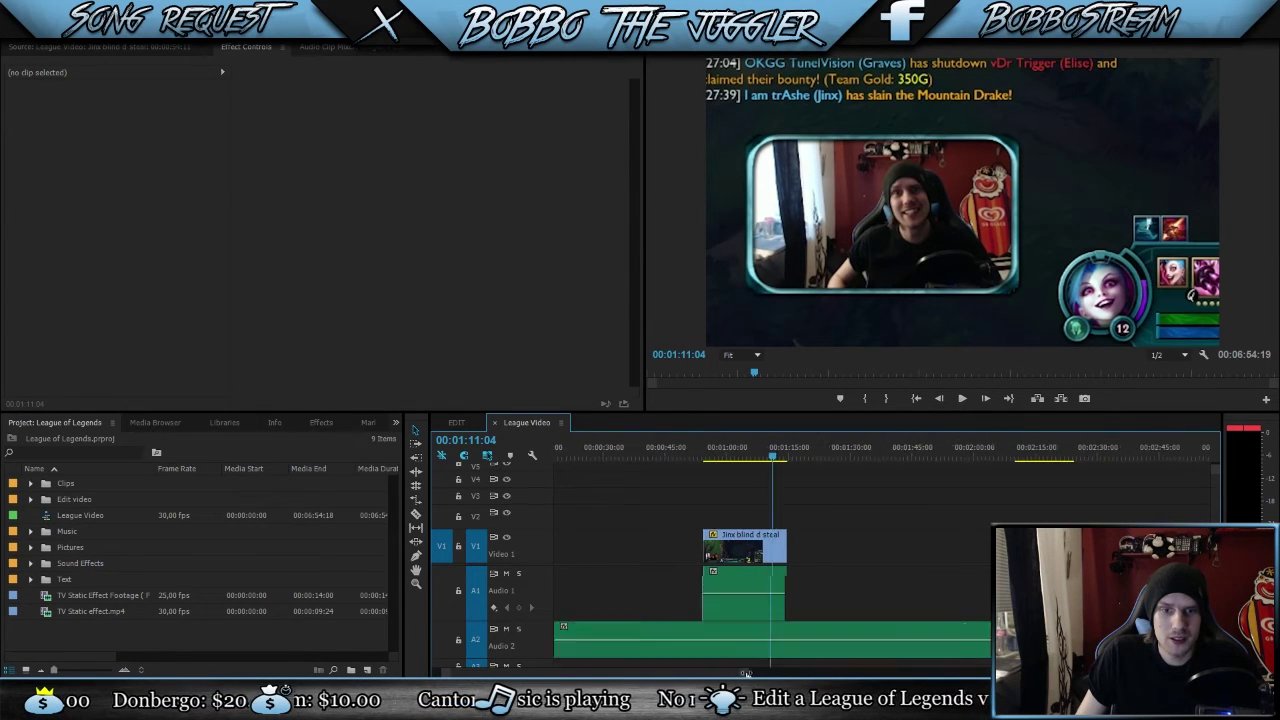
scroll(750, 672, left, 3)
drag(750, 672, 848, 664)
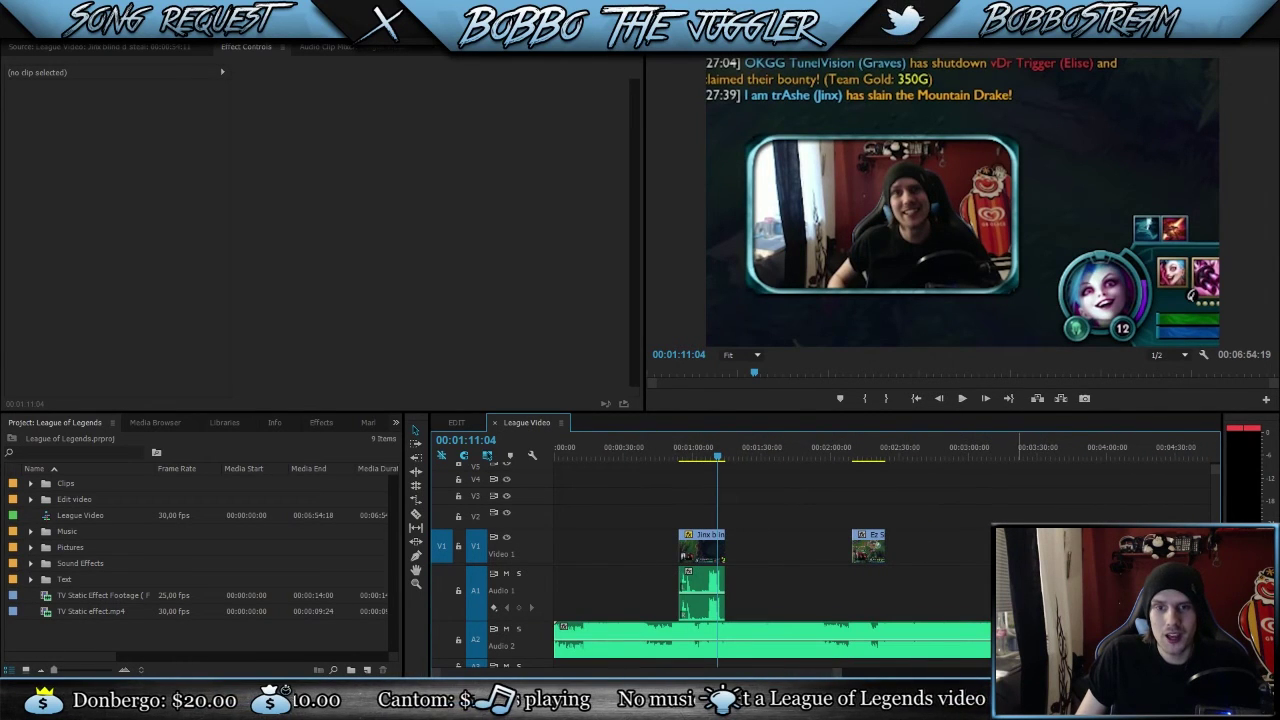
click(966, 636)
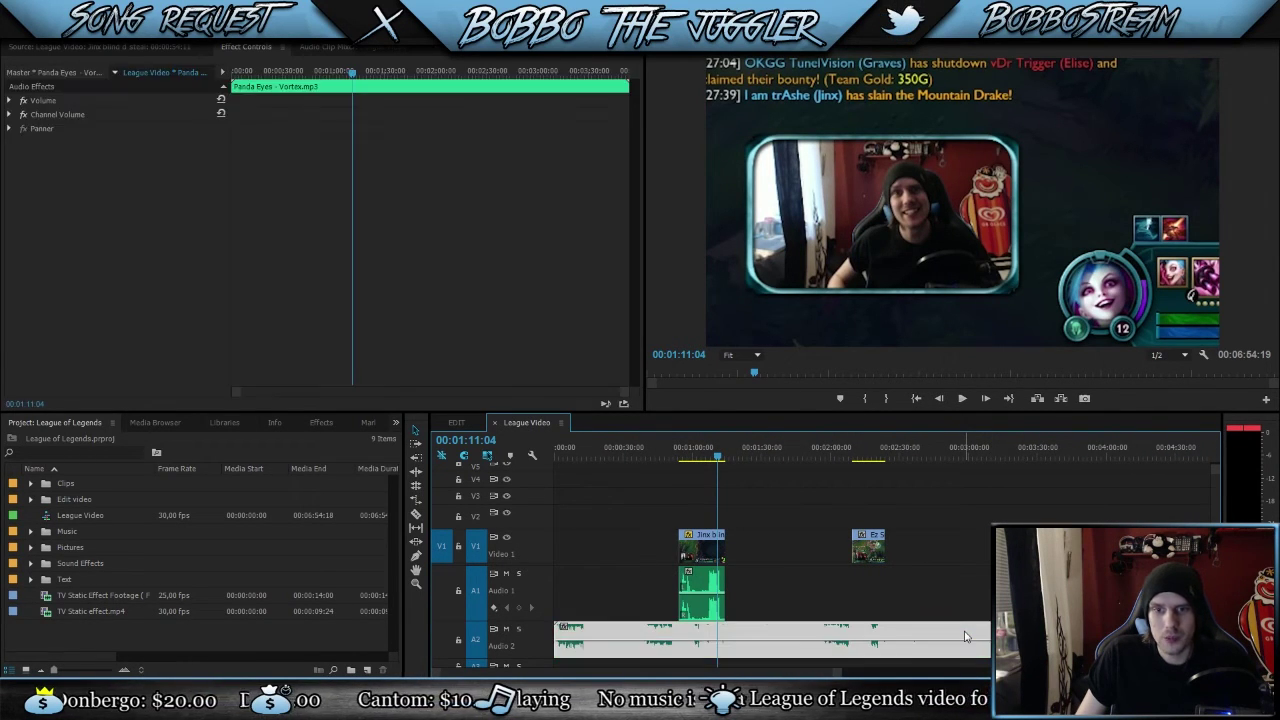
drag(646, 505, 891, 622)
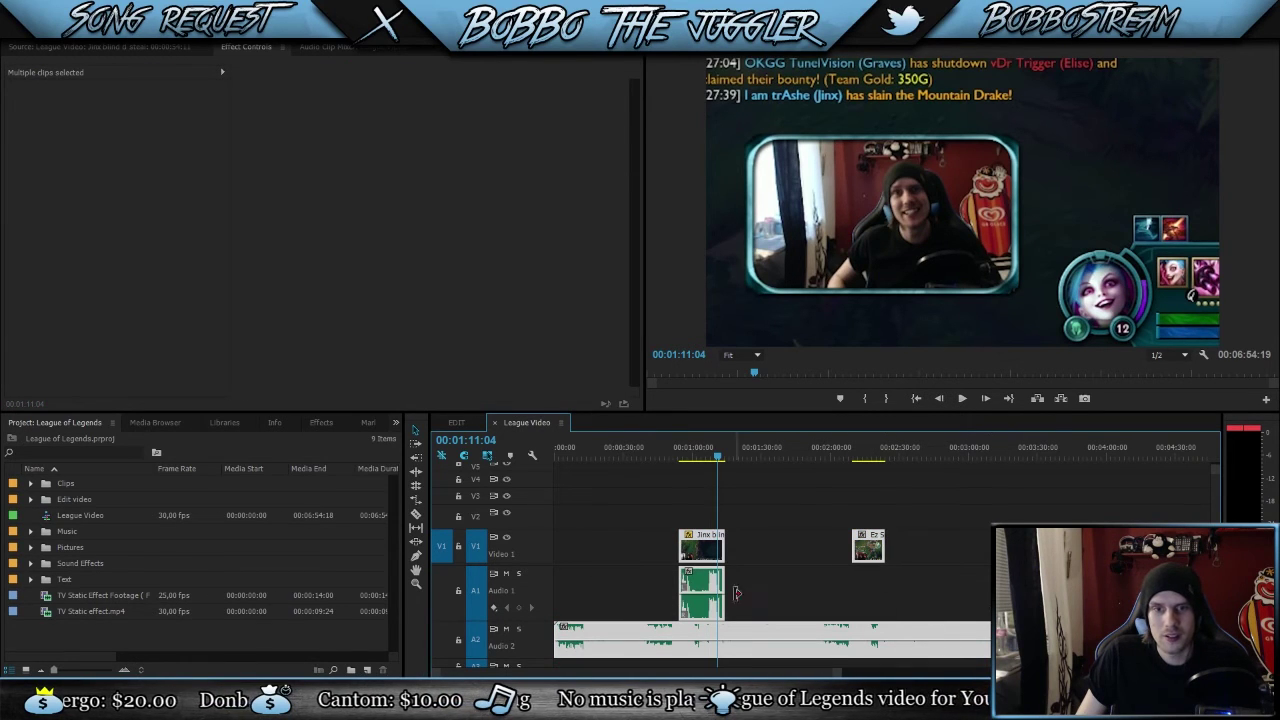
right_click(701, 591)
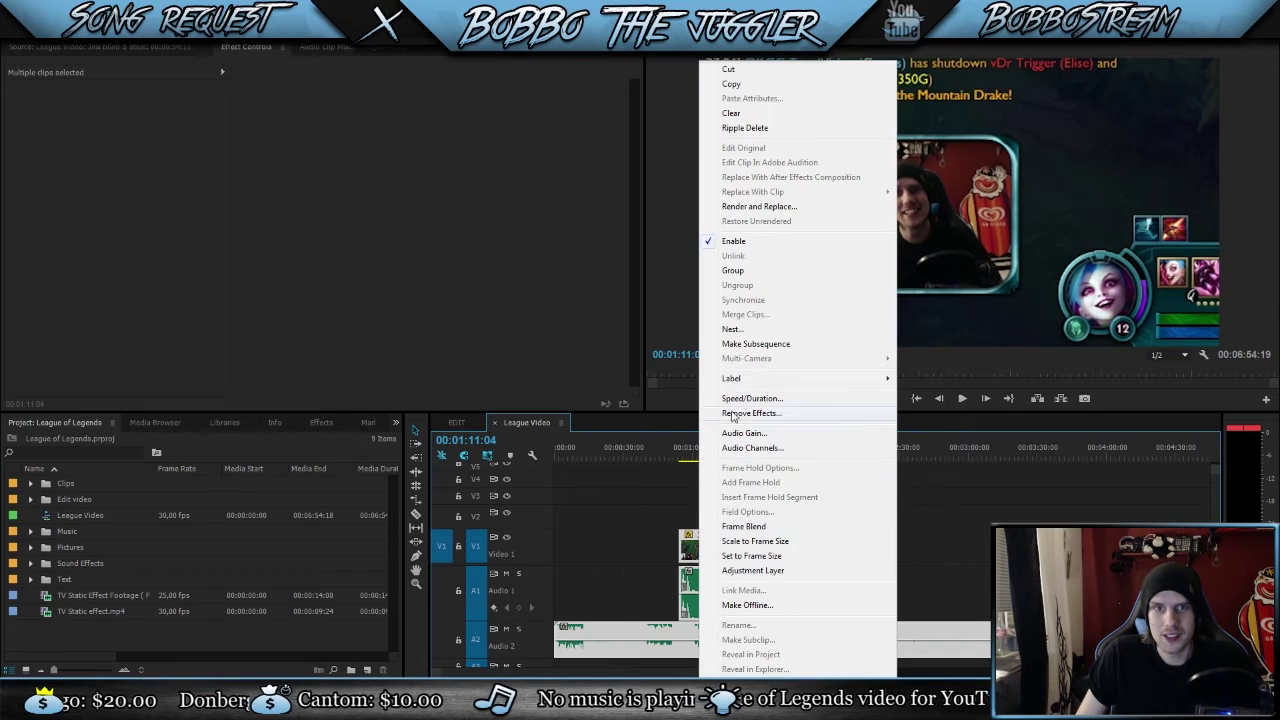
click(724, 276)
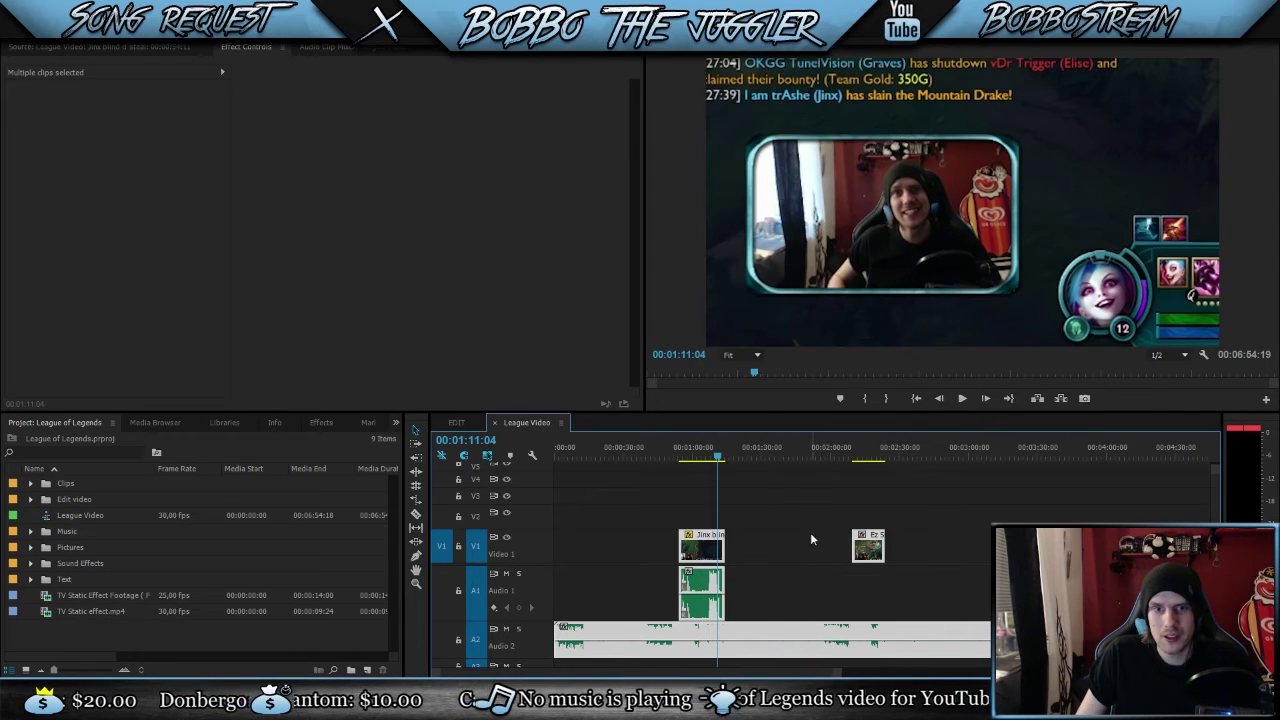
click(790, 558)
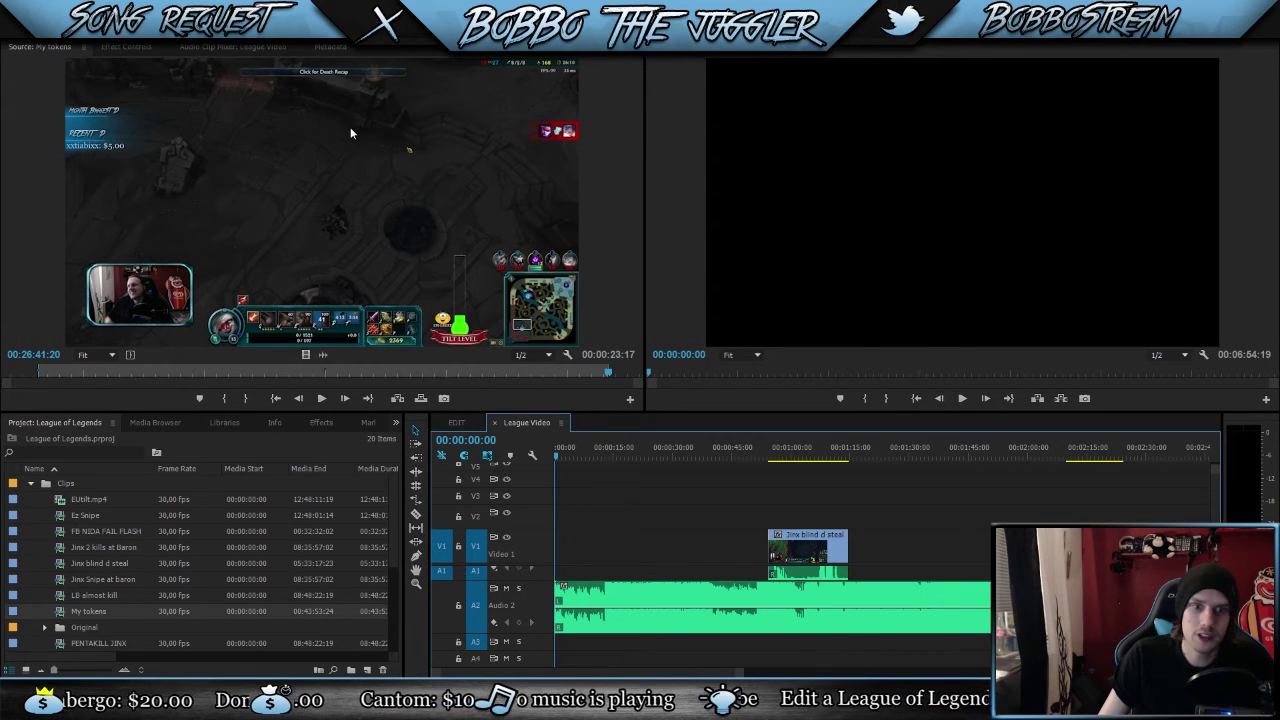
Step: Place the My tokens subclip at the very start of Video 1 and play its opening seconds
drag(345, 116, 557, 552)
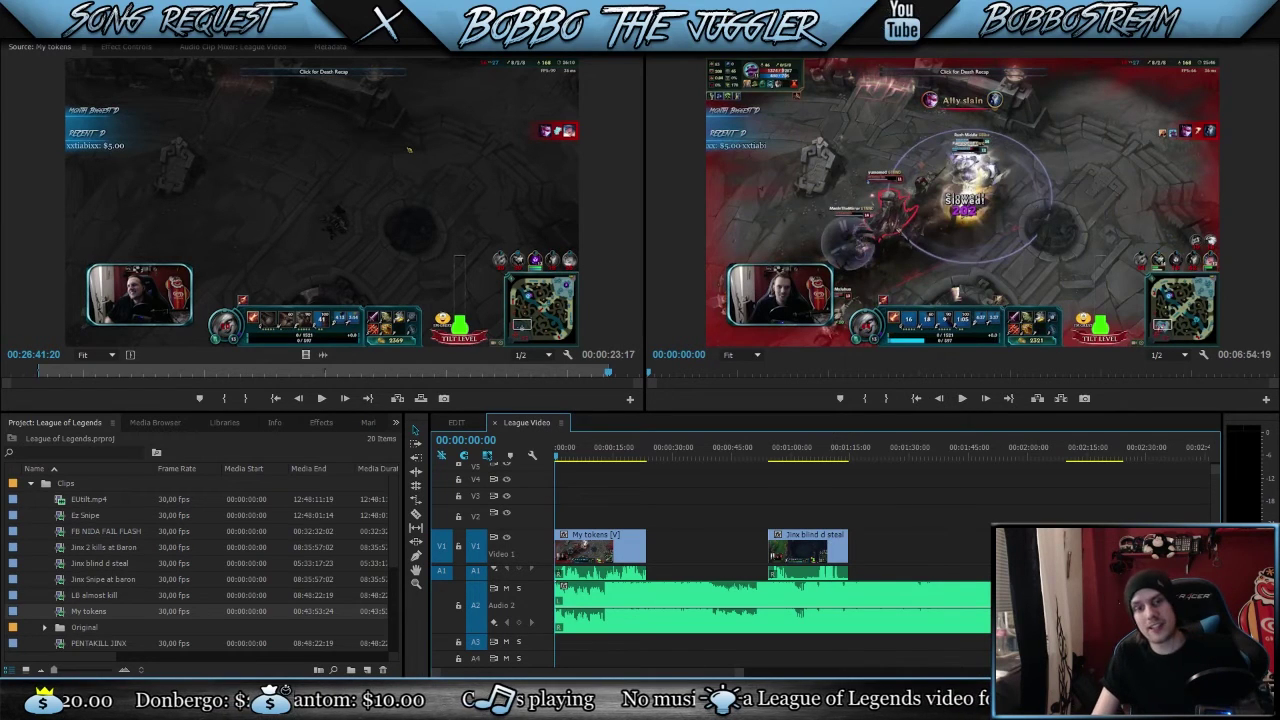
key(space)
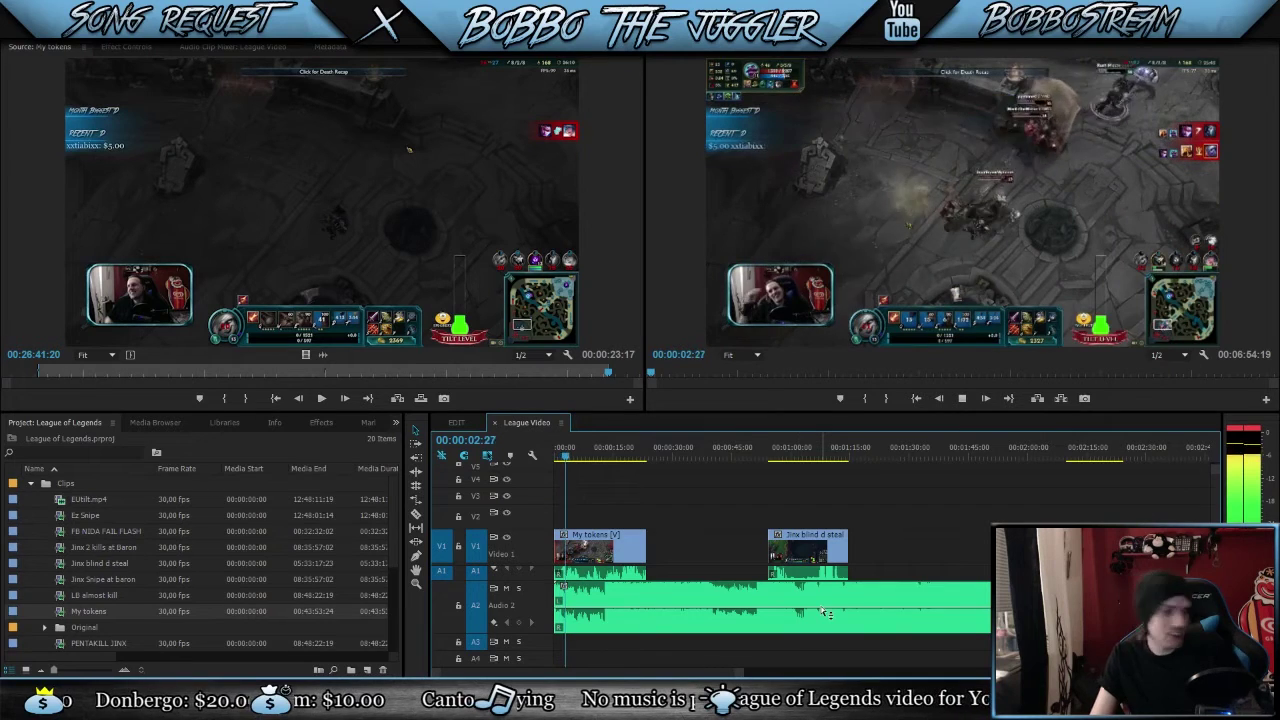
key(space)
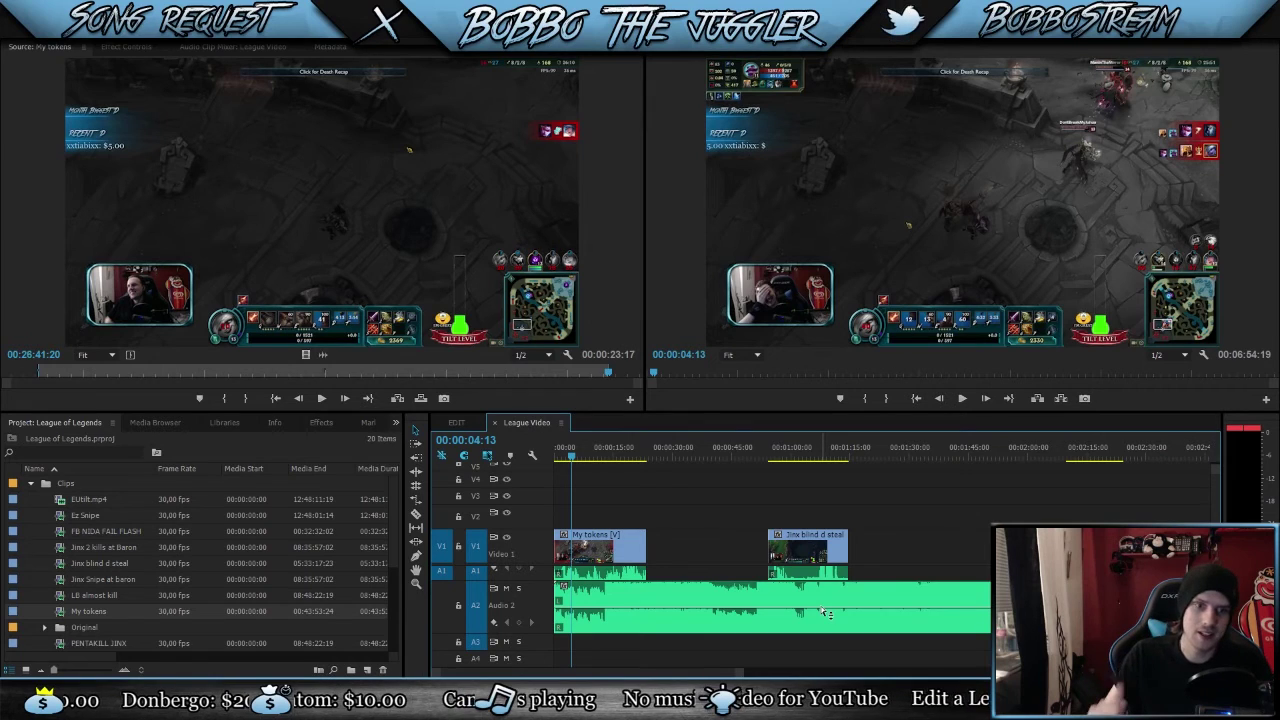
Step: Shift the grouped music and clips so the music starts at about 00:00:04:13, and play the sequence from the beginning
click(672, 604)
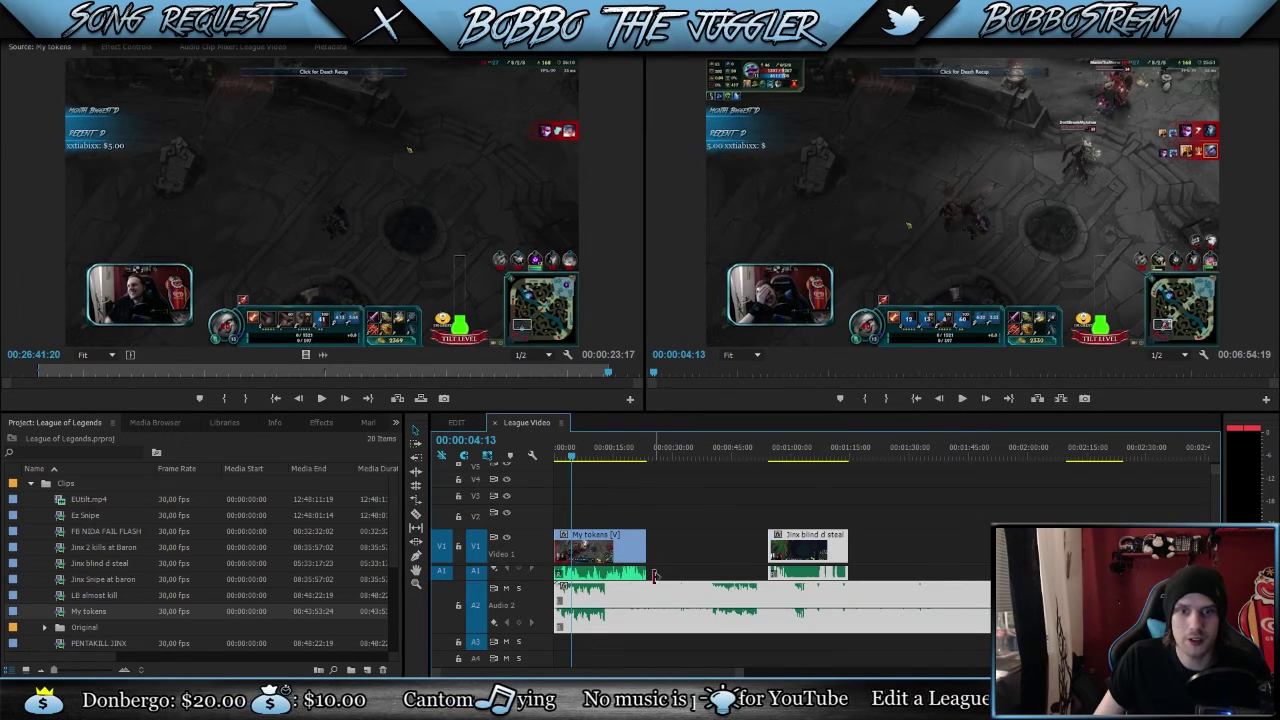
drag(640, 605, 656, 605)
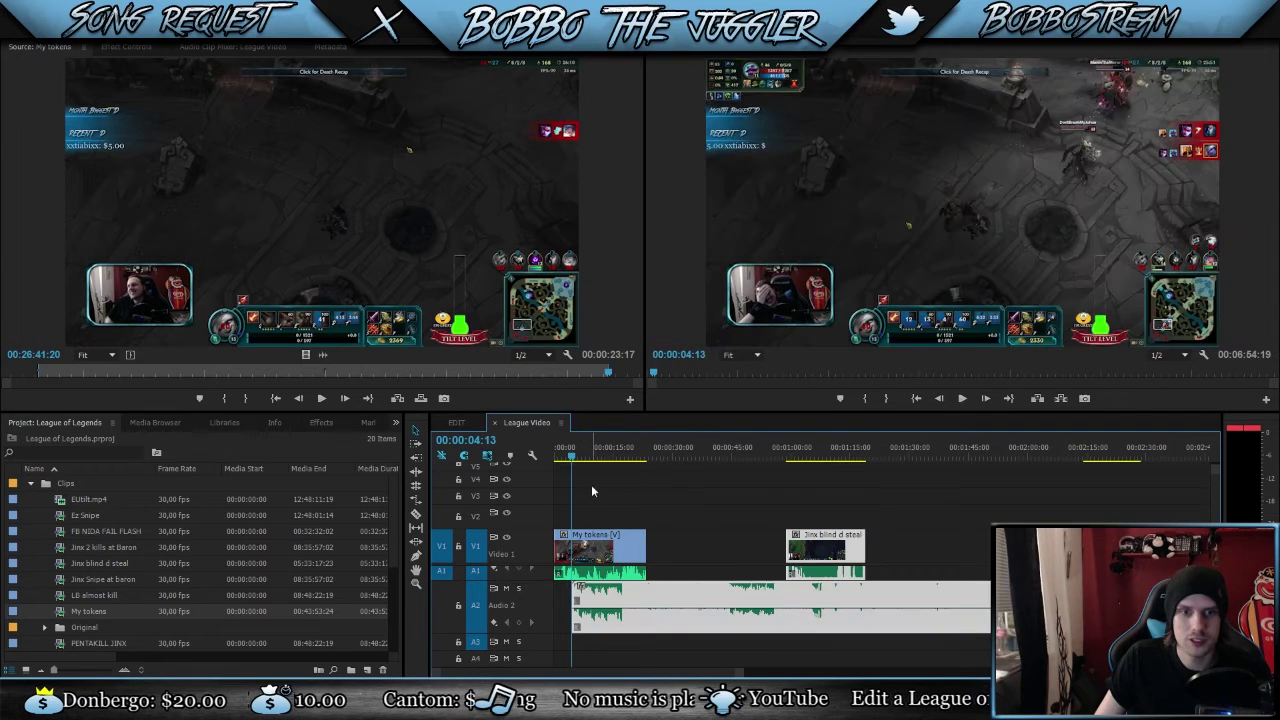
drag(570, 465, 505, 460)
key(space)
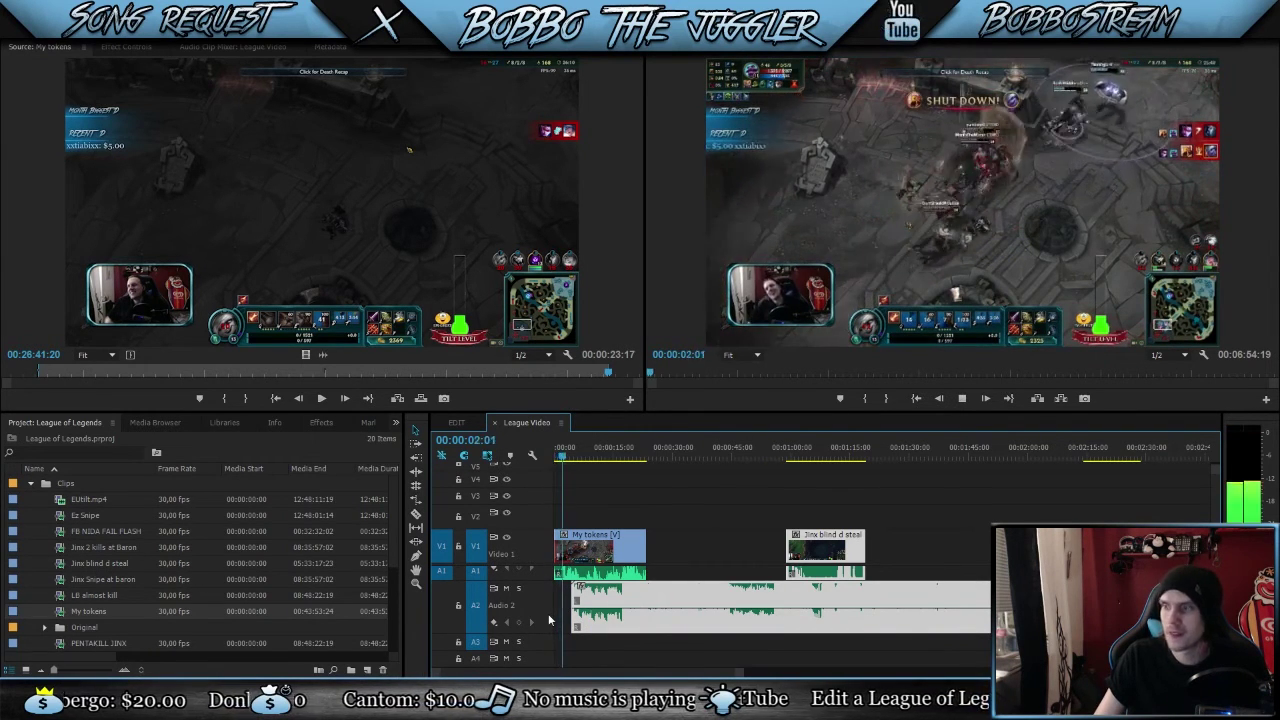
key(space)
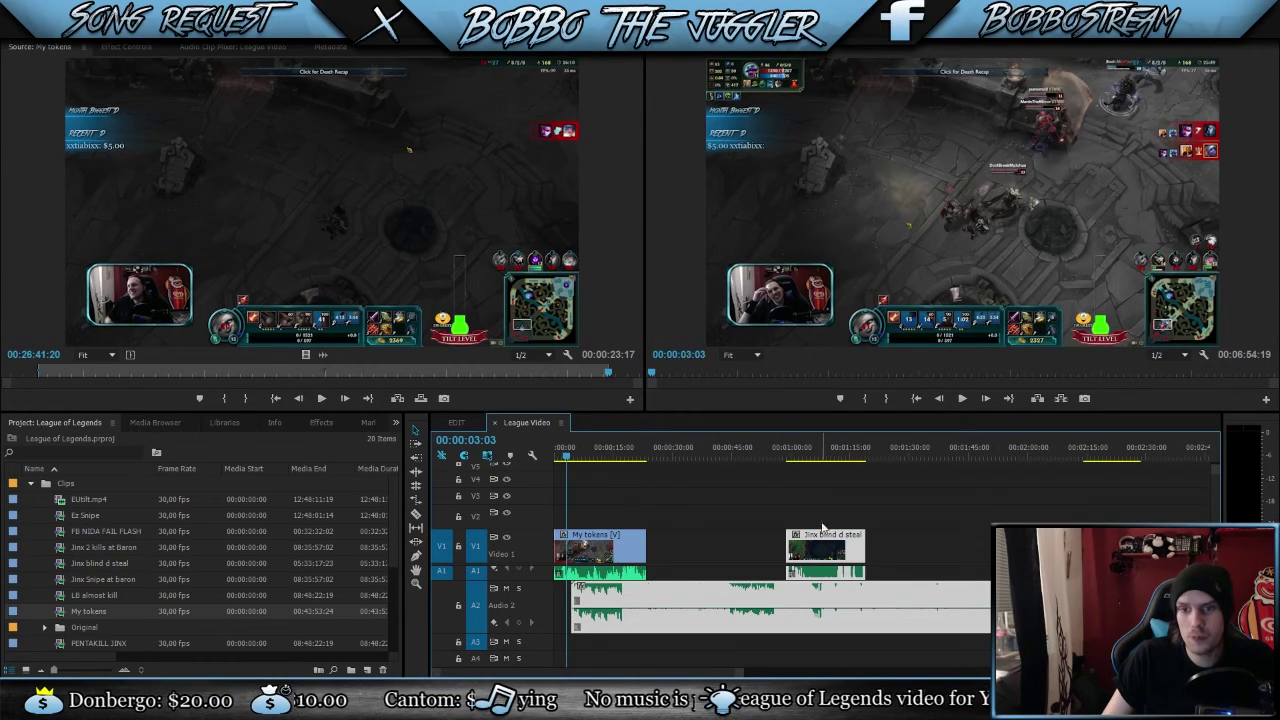
Step: Ungroup the Jinx blind d steal and Ez Snipe clips from the music
right_click(796, 552)
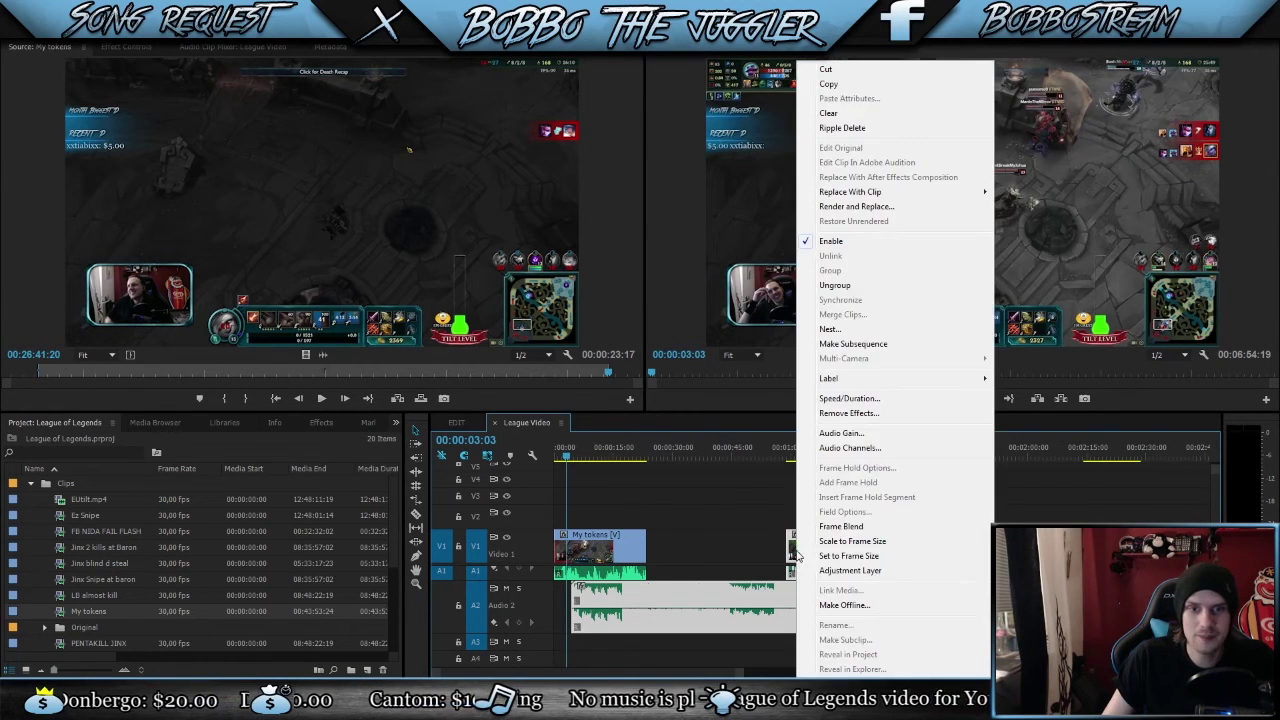
click(835, 285)
click(720, 563)
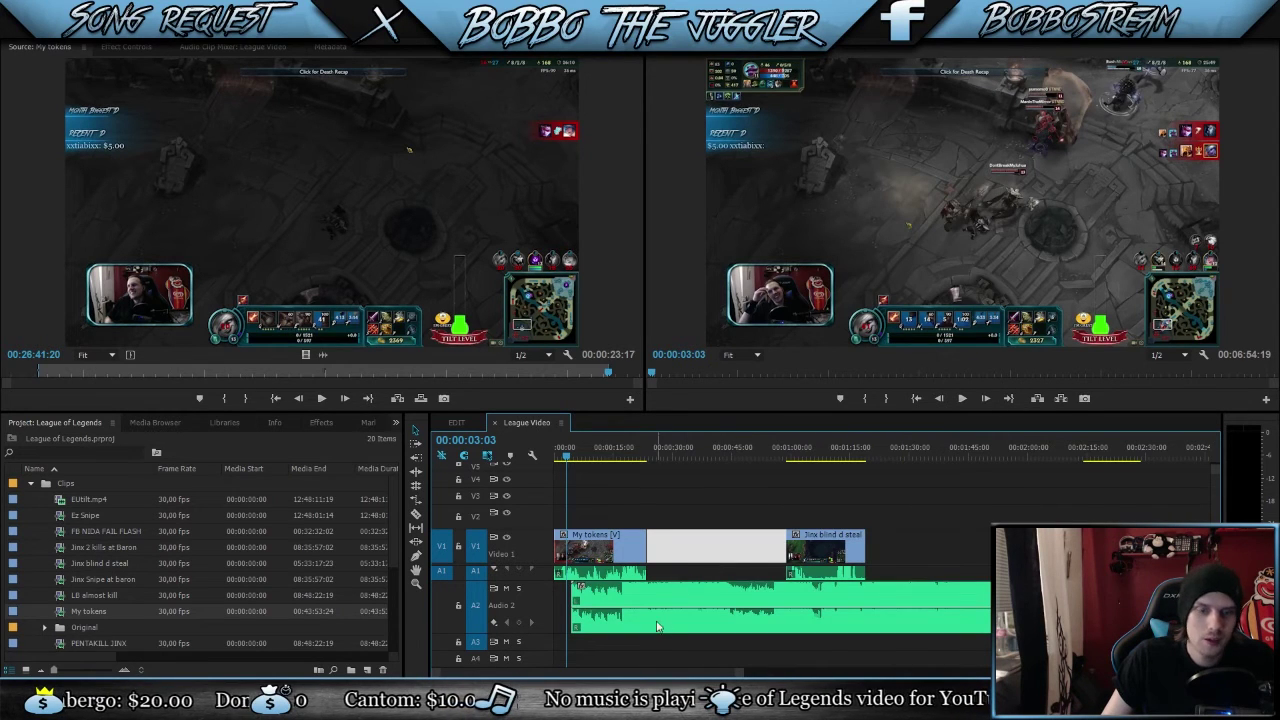
Step: Fade in the Panda Eyes - Vortex music with volume keyframes at its start and at 00:00:14:06, and play it back
click(622, 604)
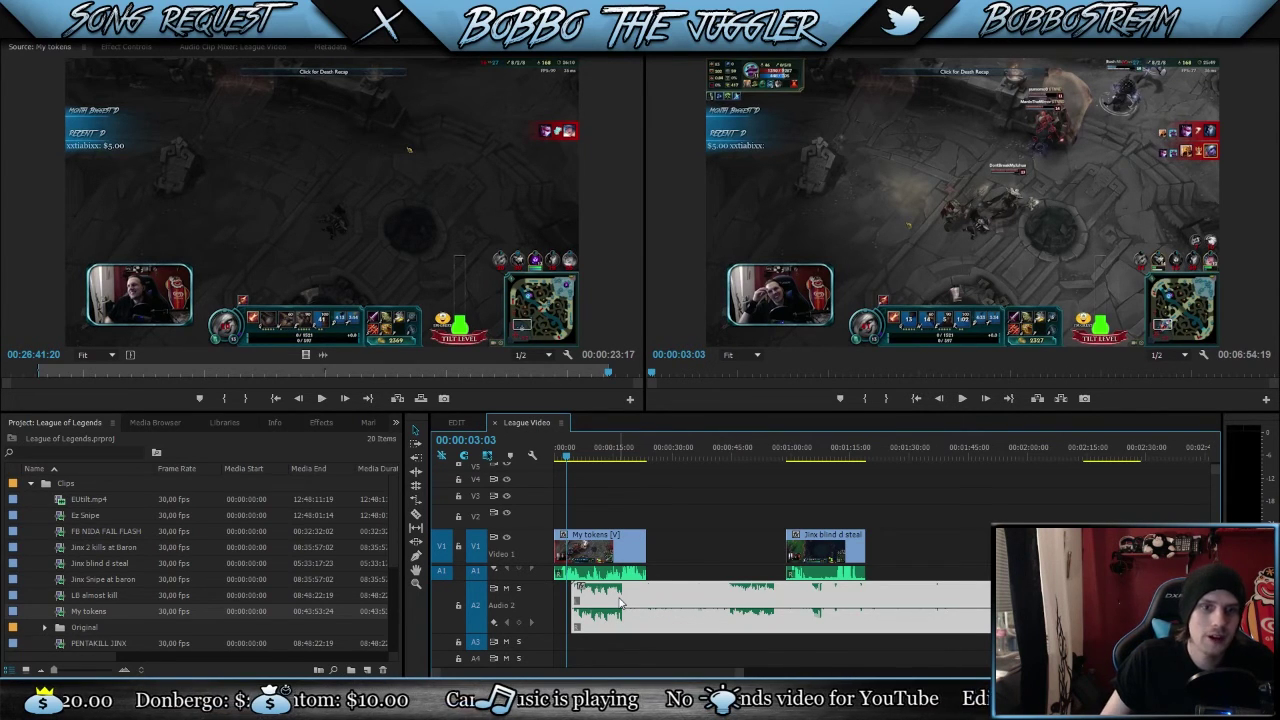
click(116, 47)
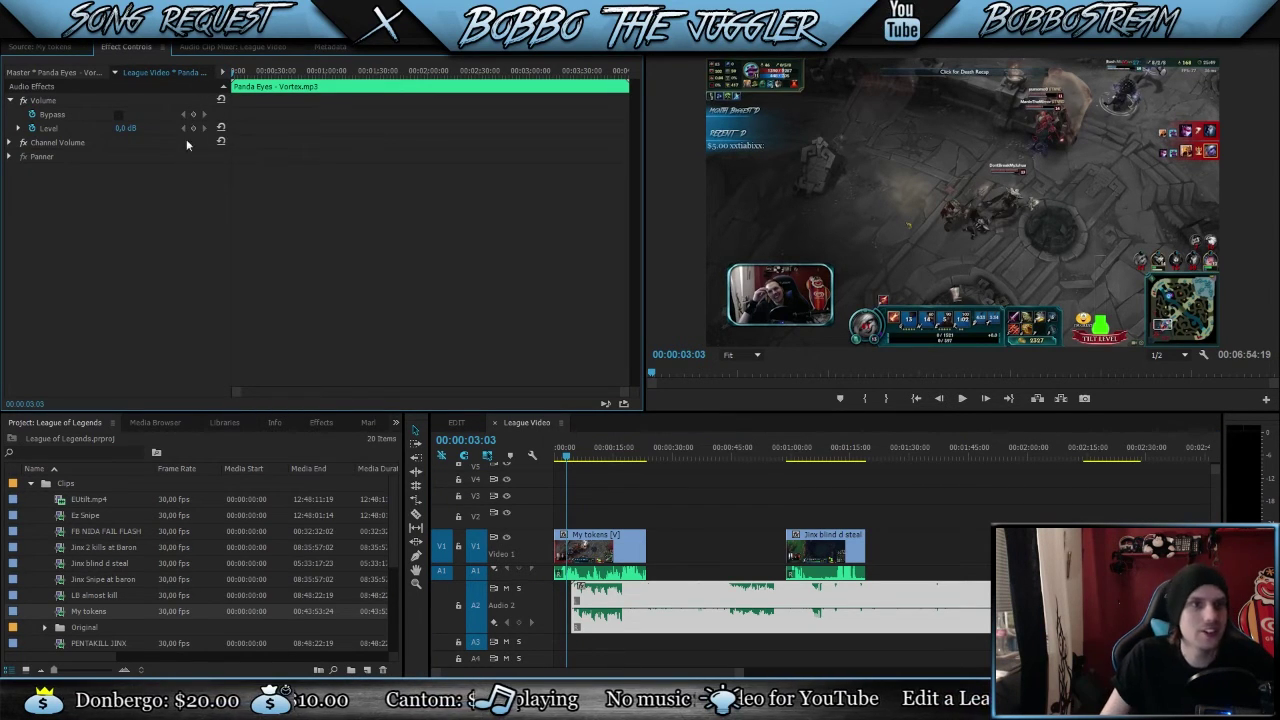
click(38, 47)
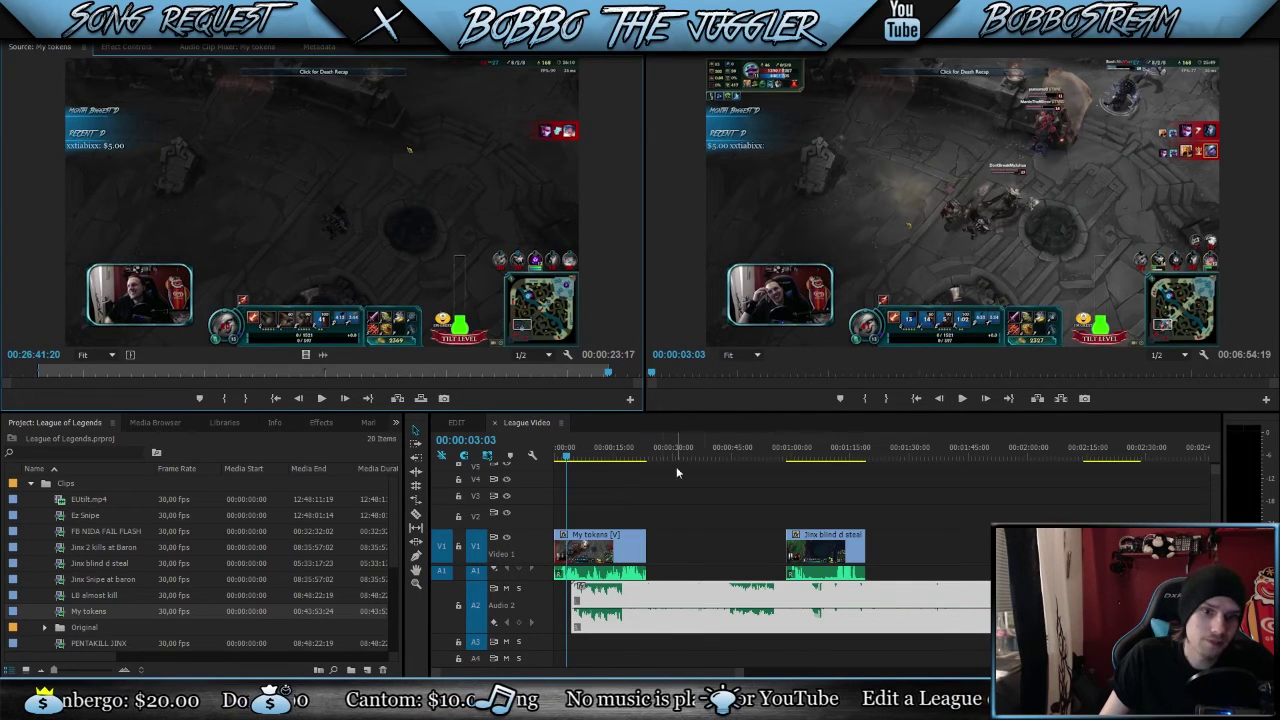
click(611, 458)
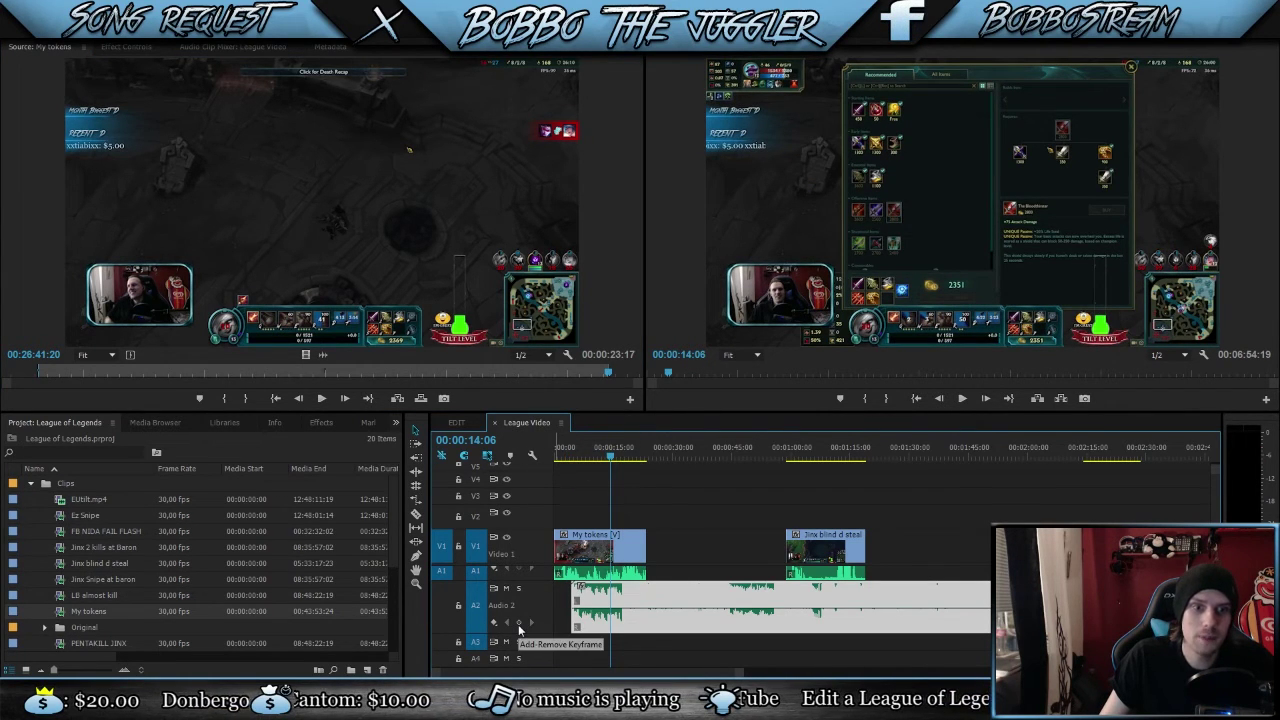
click(519, 626)
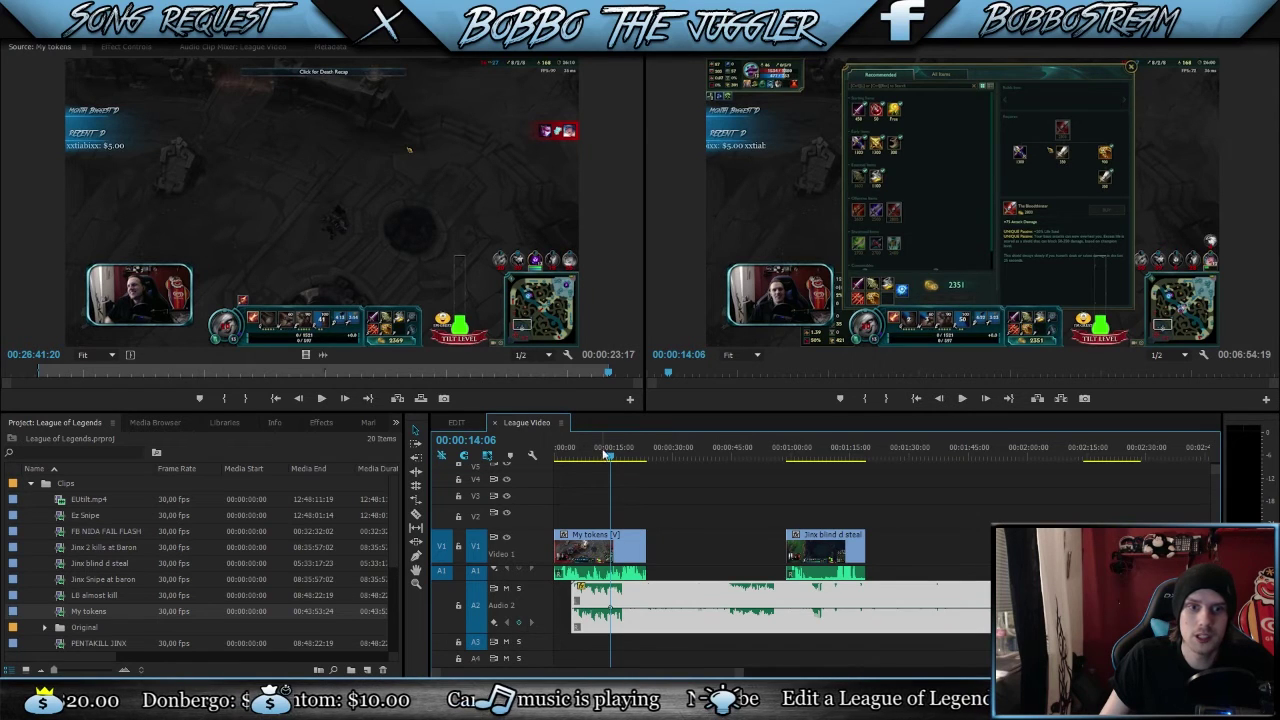
click(574, 457)
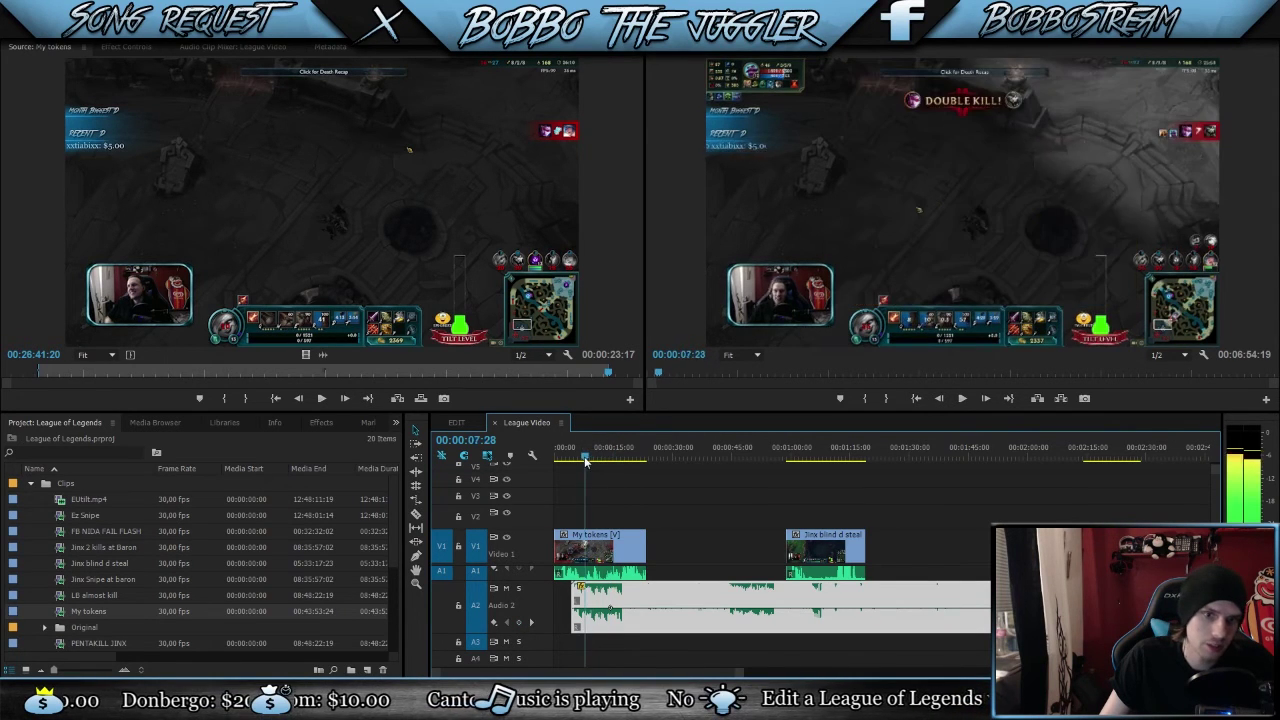
drag(574, 457, 572, 457)
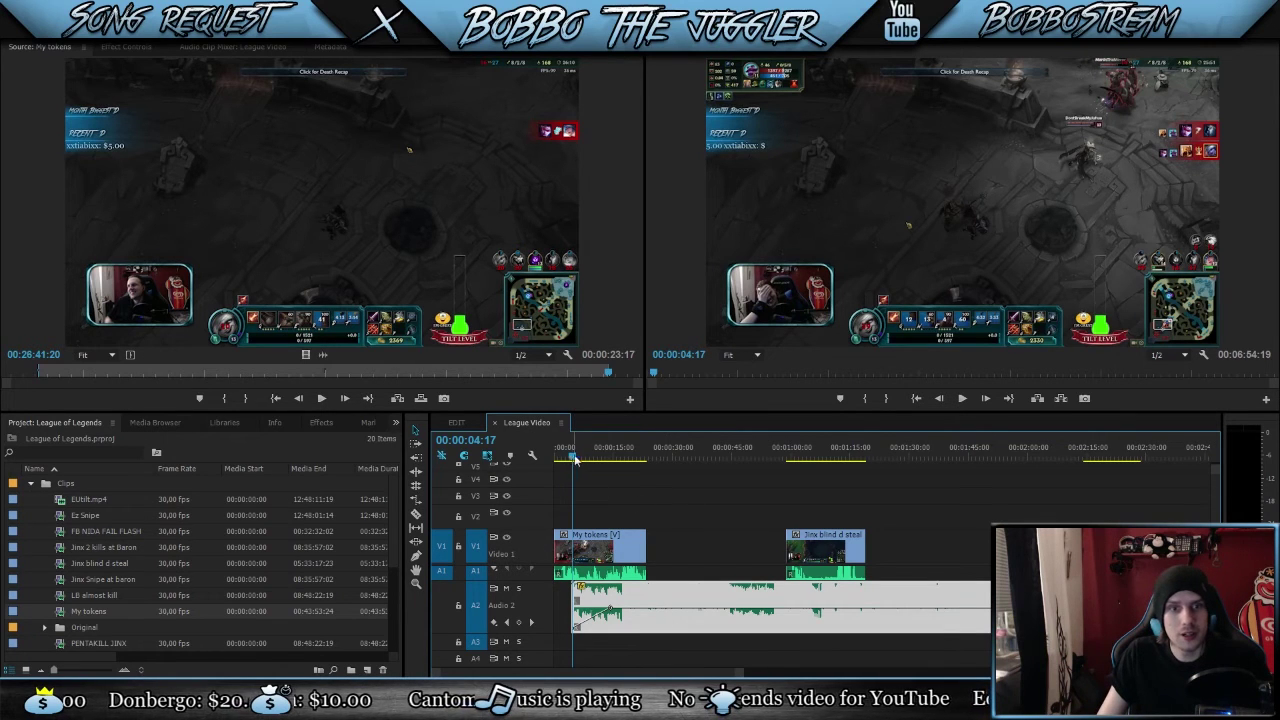
key(space)
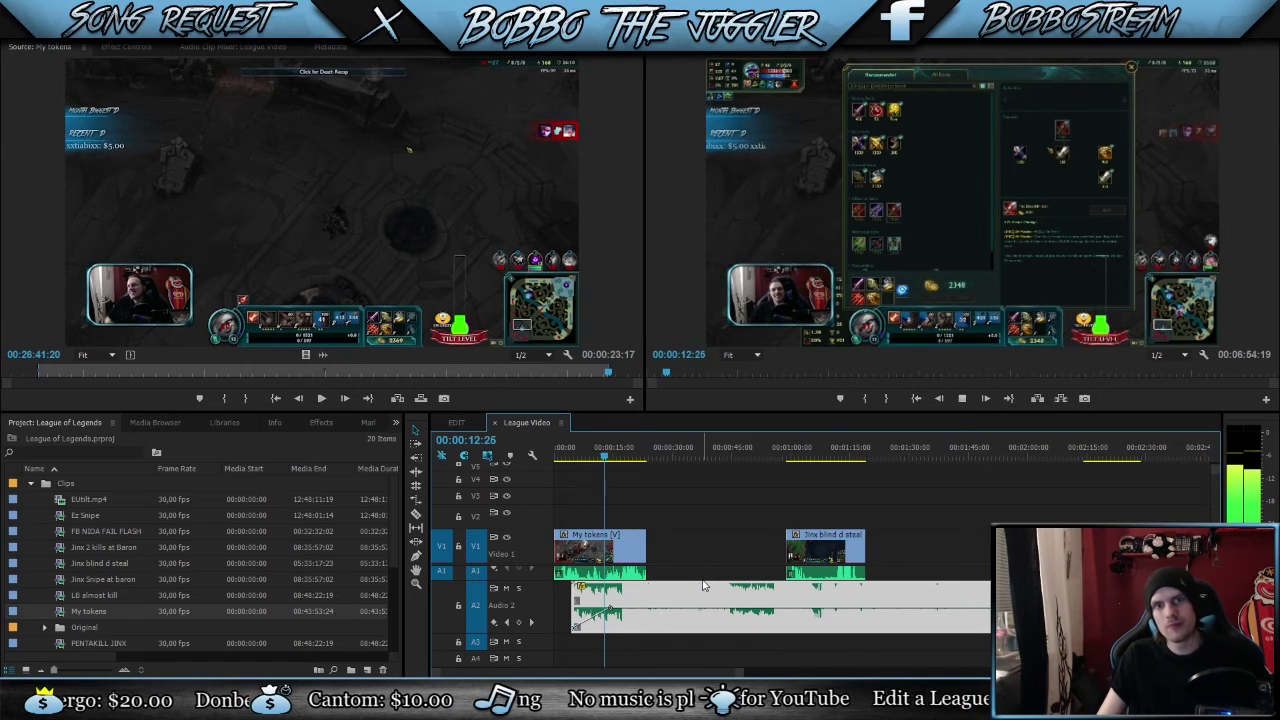
key(space)
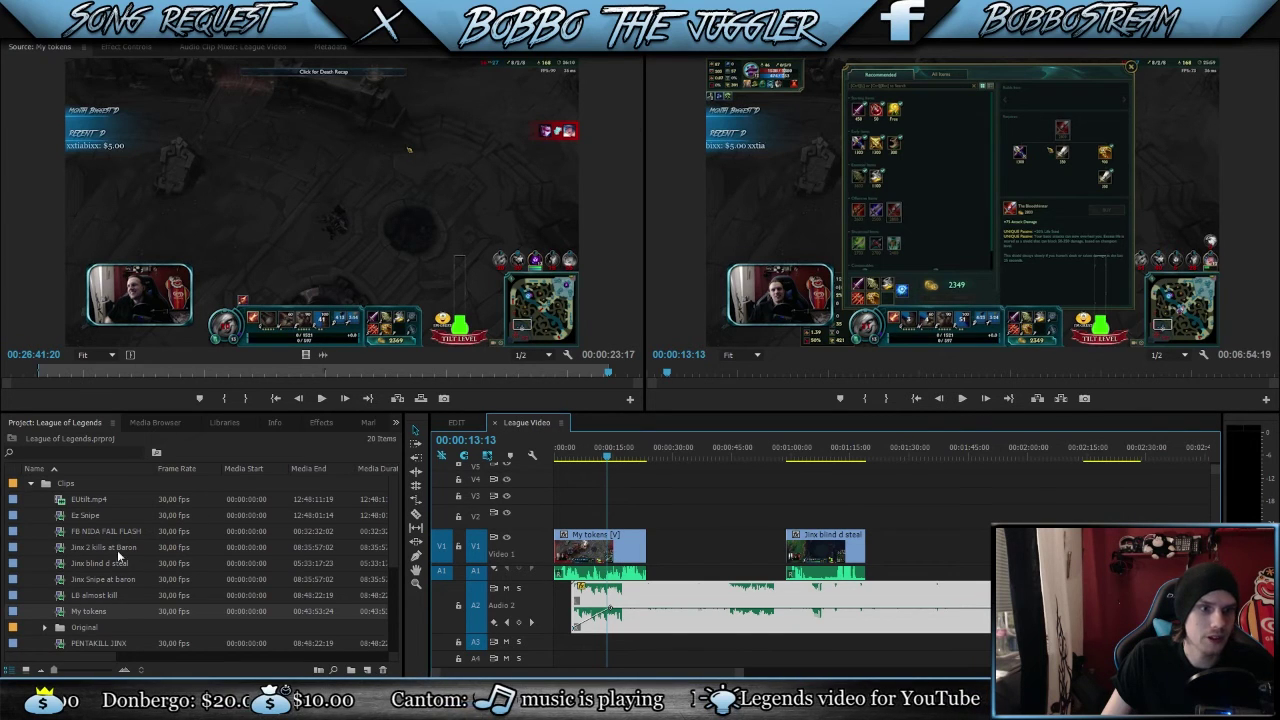
Step: Place the Jinx 2 kills at Baron subclip on Video 1 between My tokens and Jinx blind d steal, with its speed set to 200%
drag(58, 550, 711, 545)
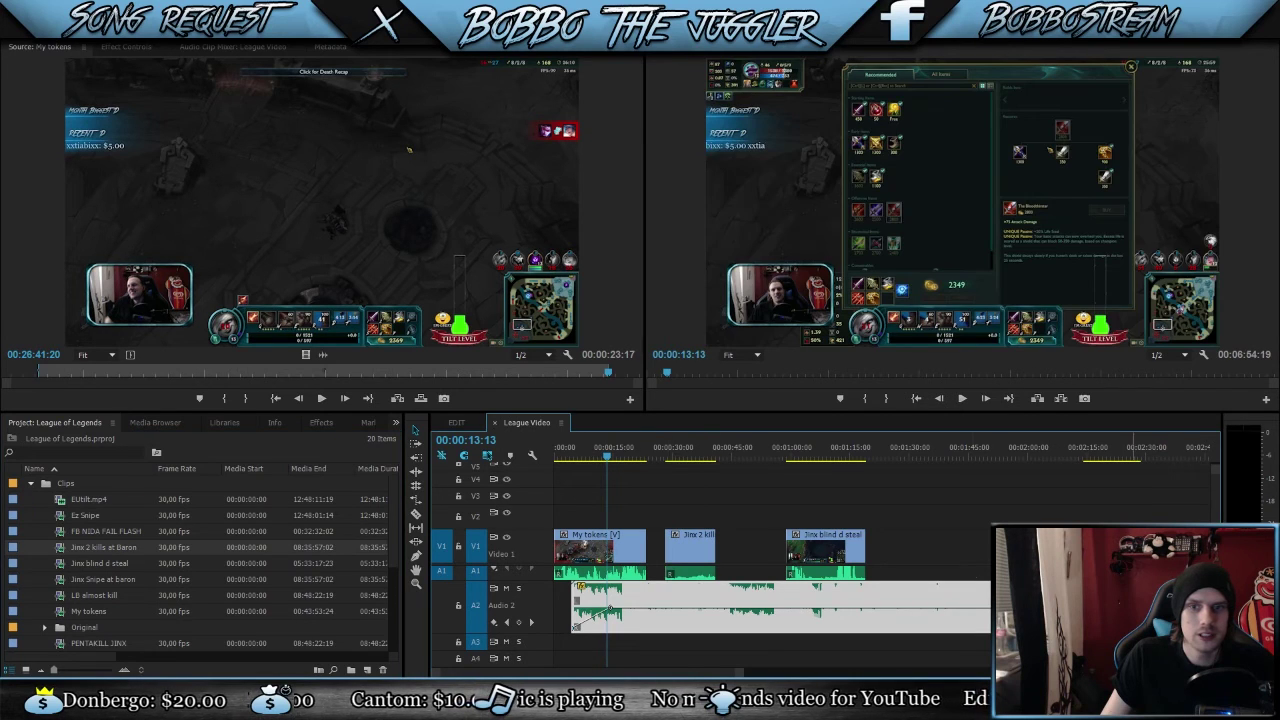
right_click(697, 563)
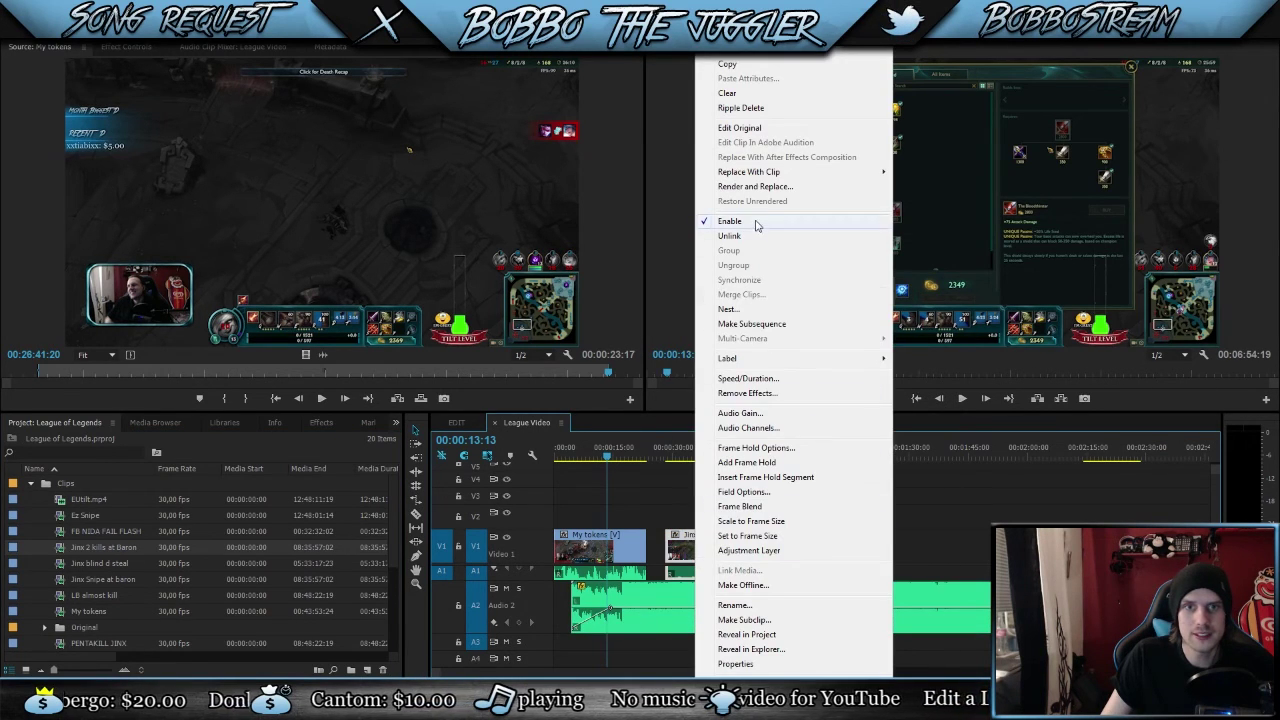
click(760, 379)
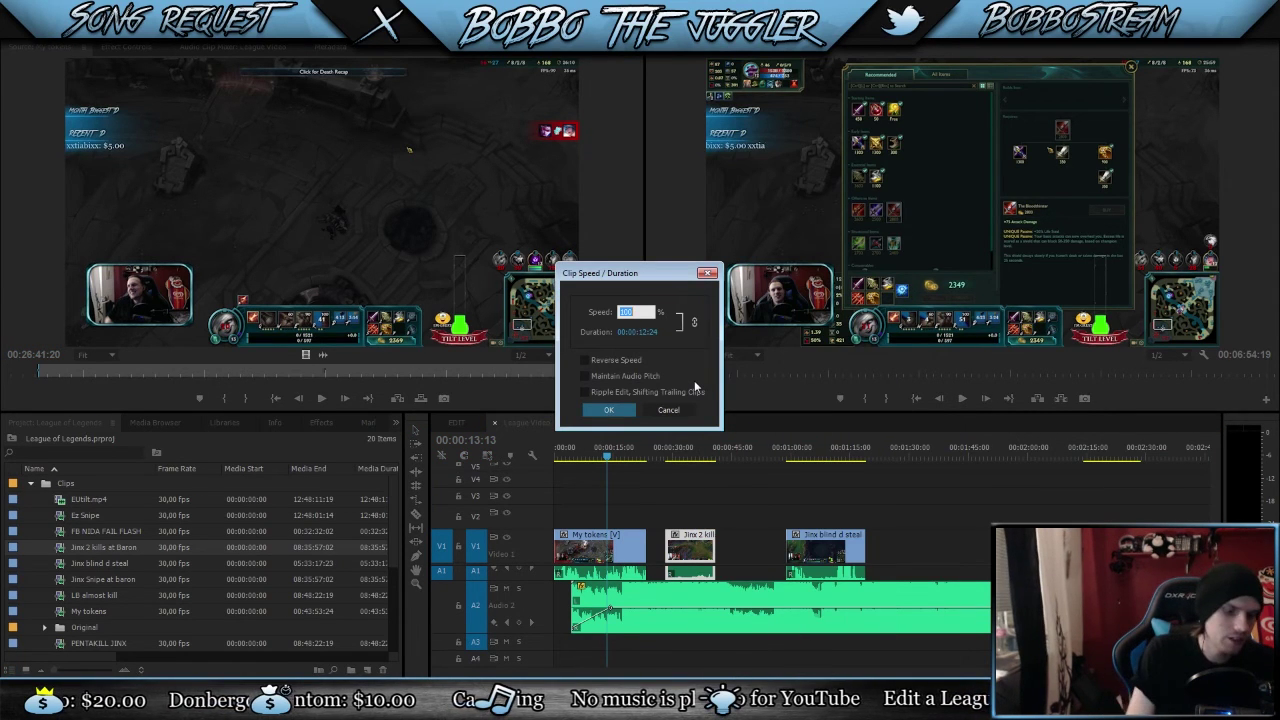
text(200)
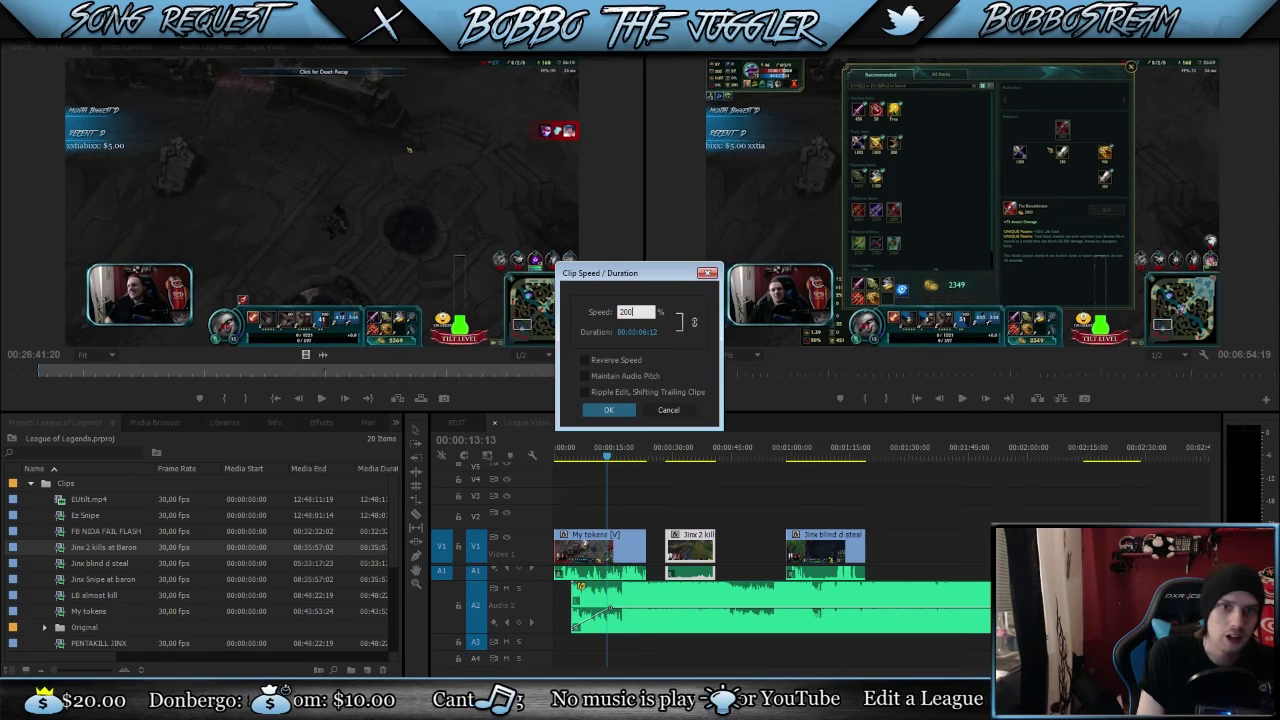
key(Return)
Step: Play the Jinx 2 kills at Baron clip from 00:00:27:21 to review its speed
click(665, 457)
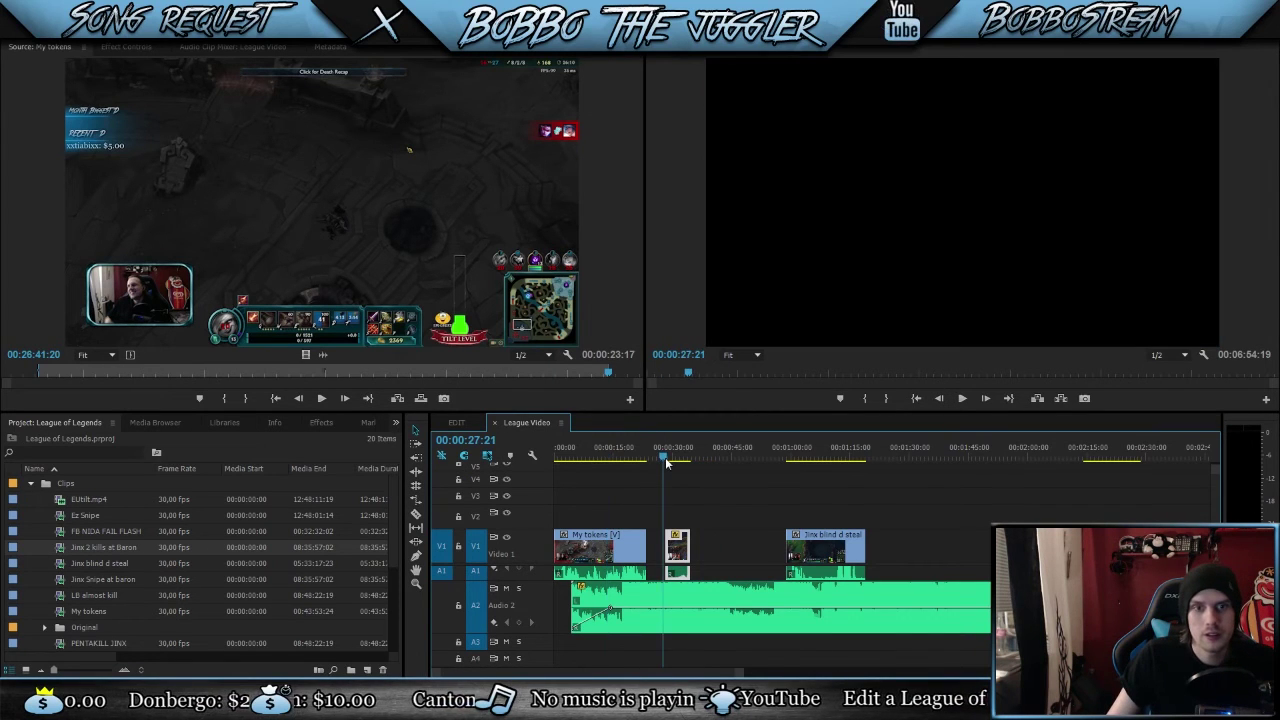
key(space)
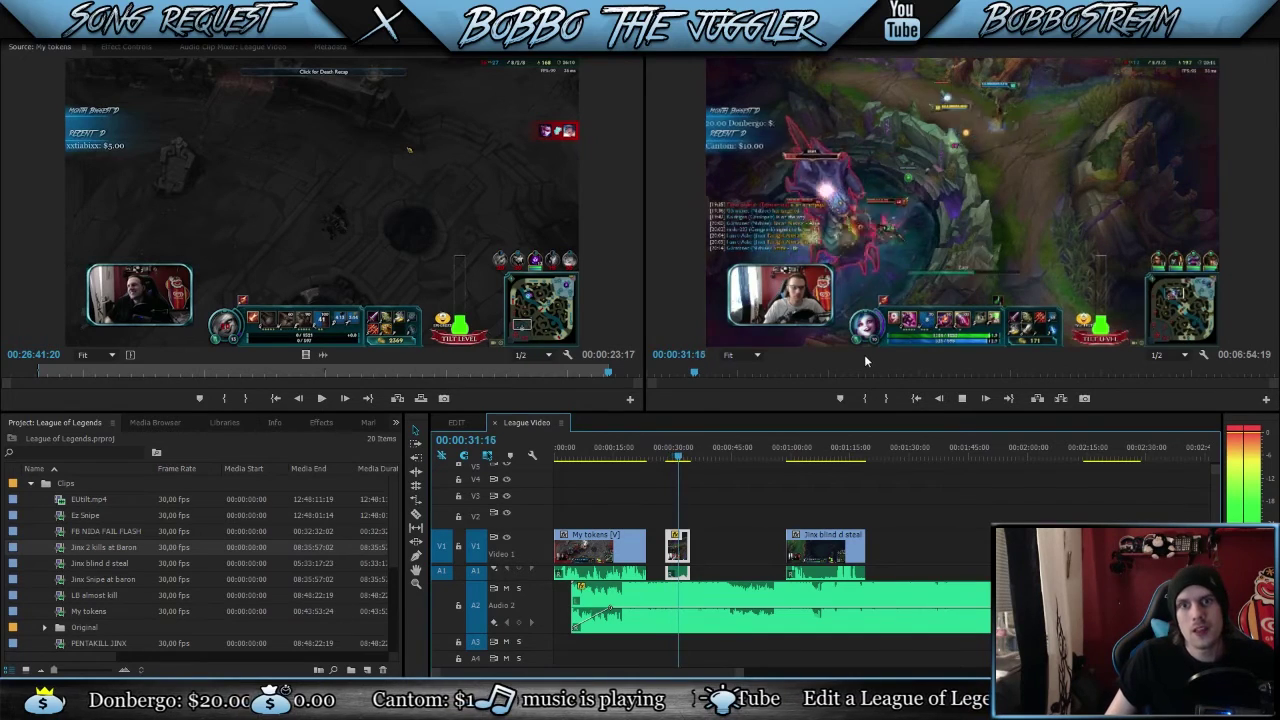
key(space)
Step: Slow the Jinx 2 kills at Baron clip down to about twice its original length and play it
right_click(677, 566)
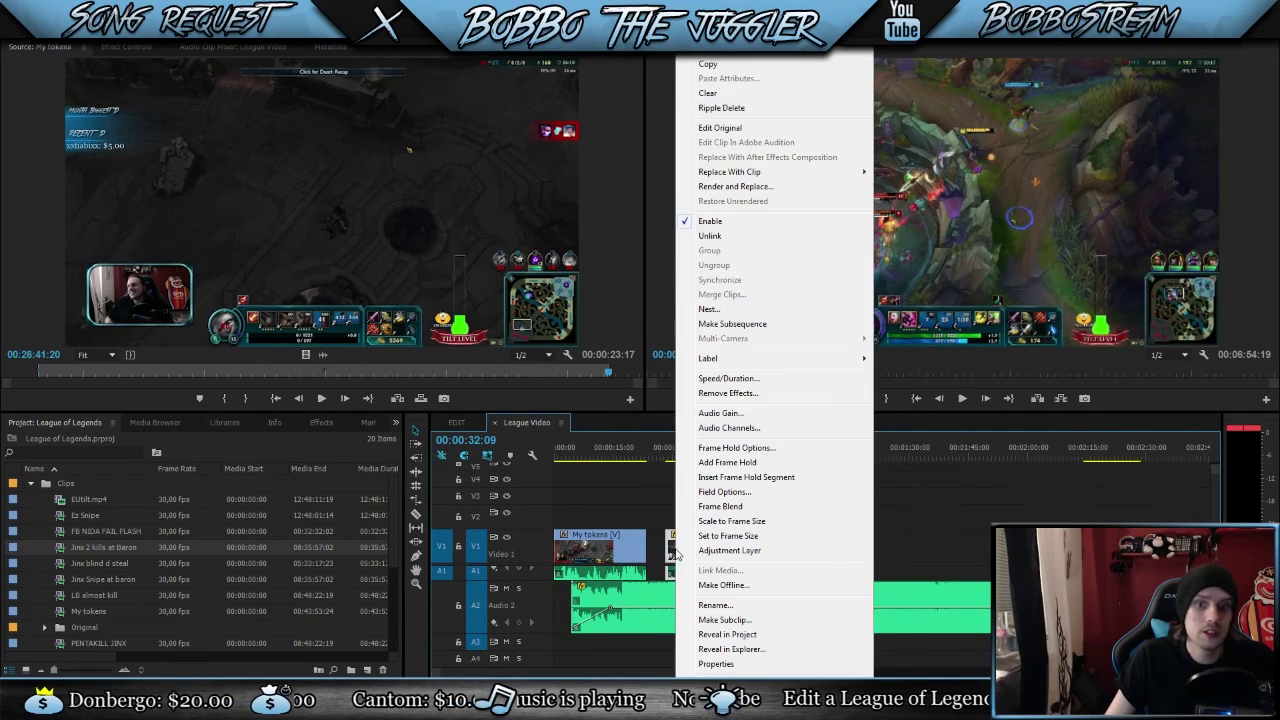
click(739, 379)
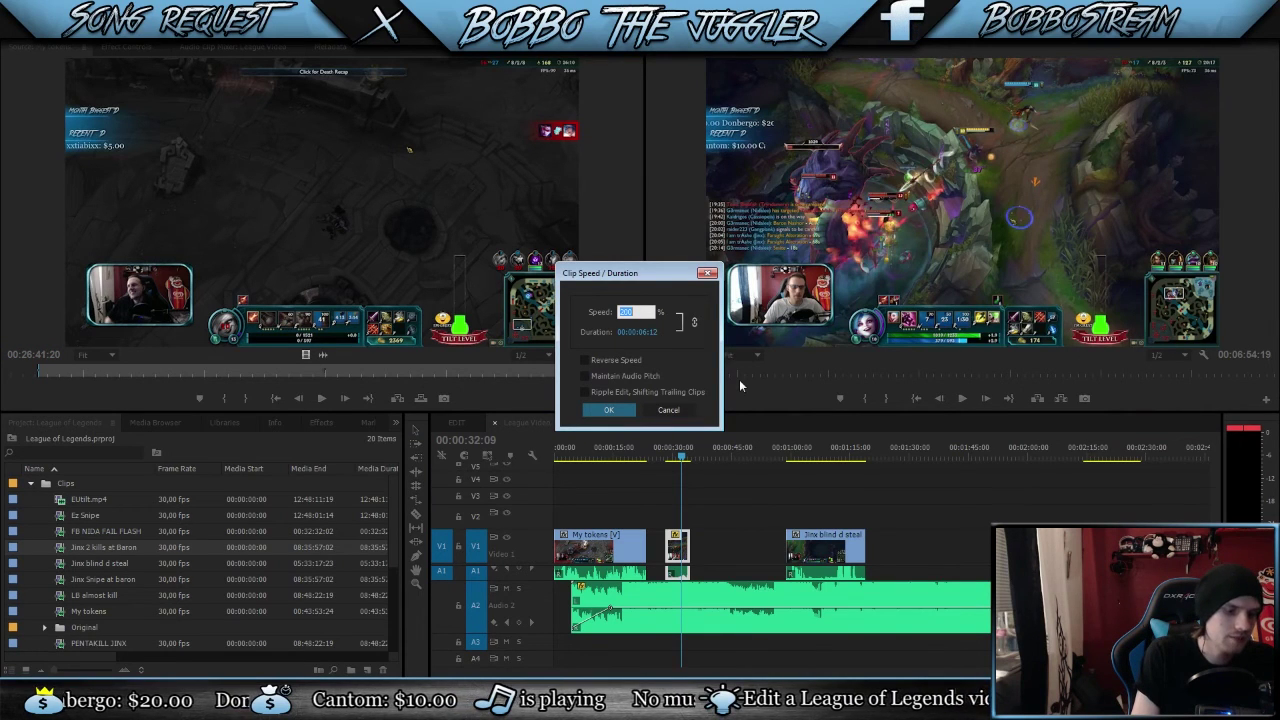
text(200)
key(Return)
key(space)
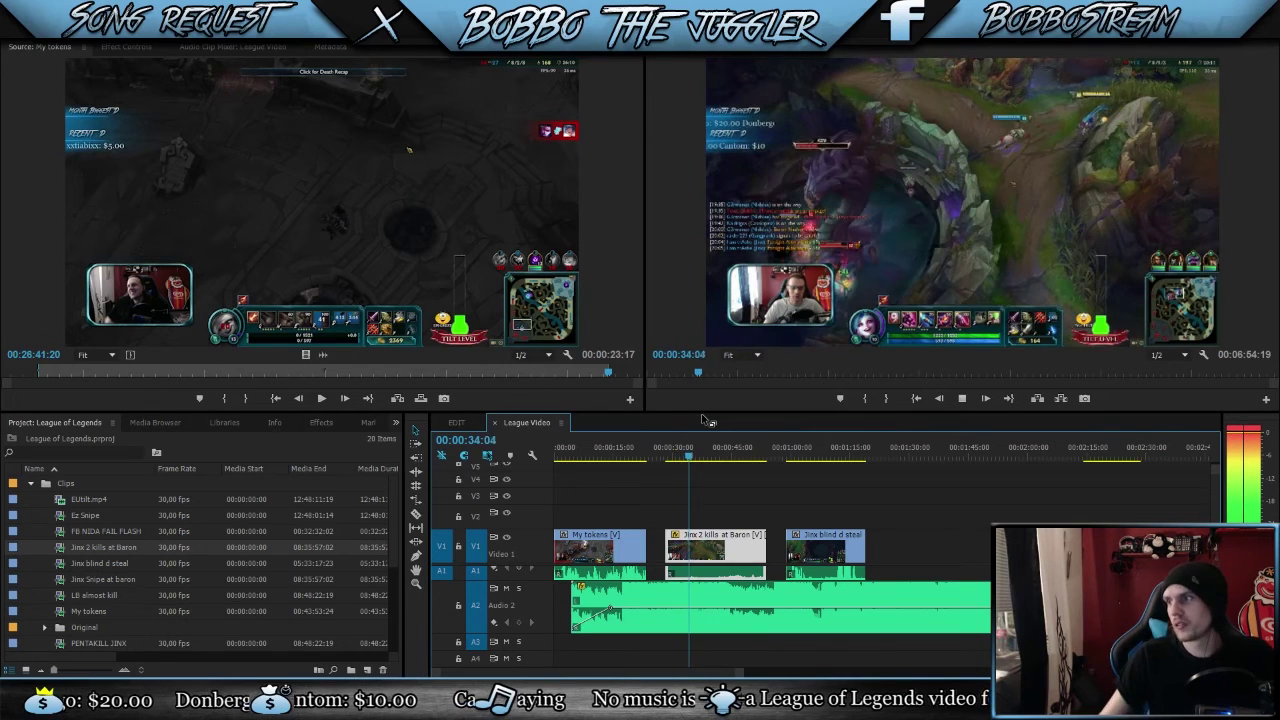
Step: Set the Jinx 2 kills at Baron clip to 100% speed with Reverse Speed enabled and play it from 00:00:30:02
right_click(701, 557)
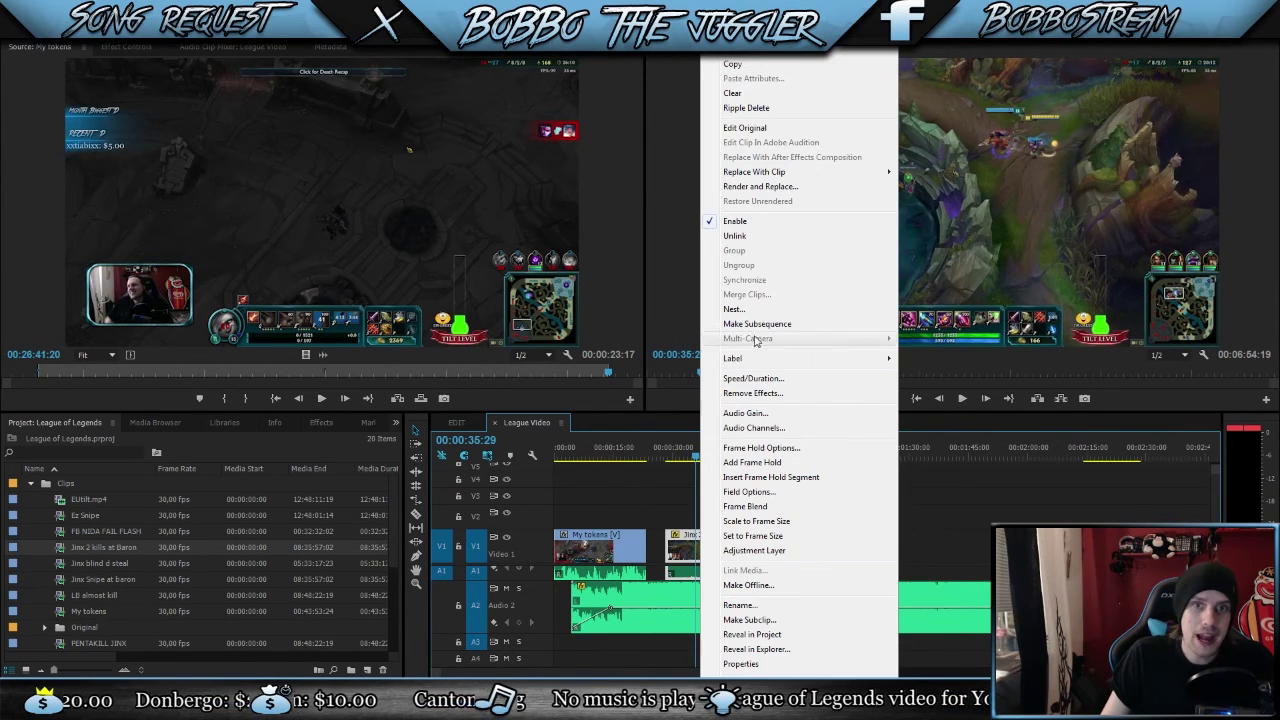
click(757, 378)
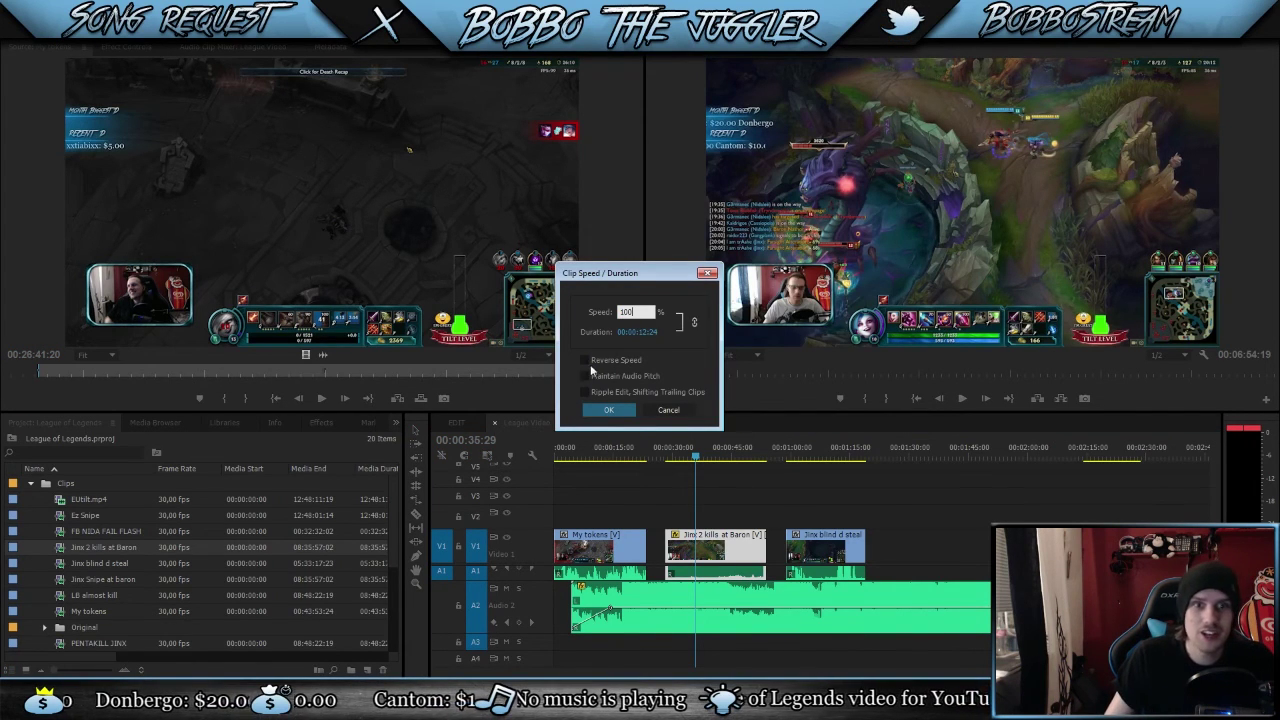
text(100)
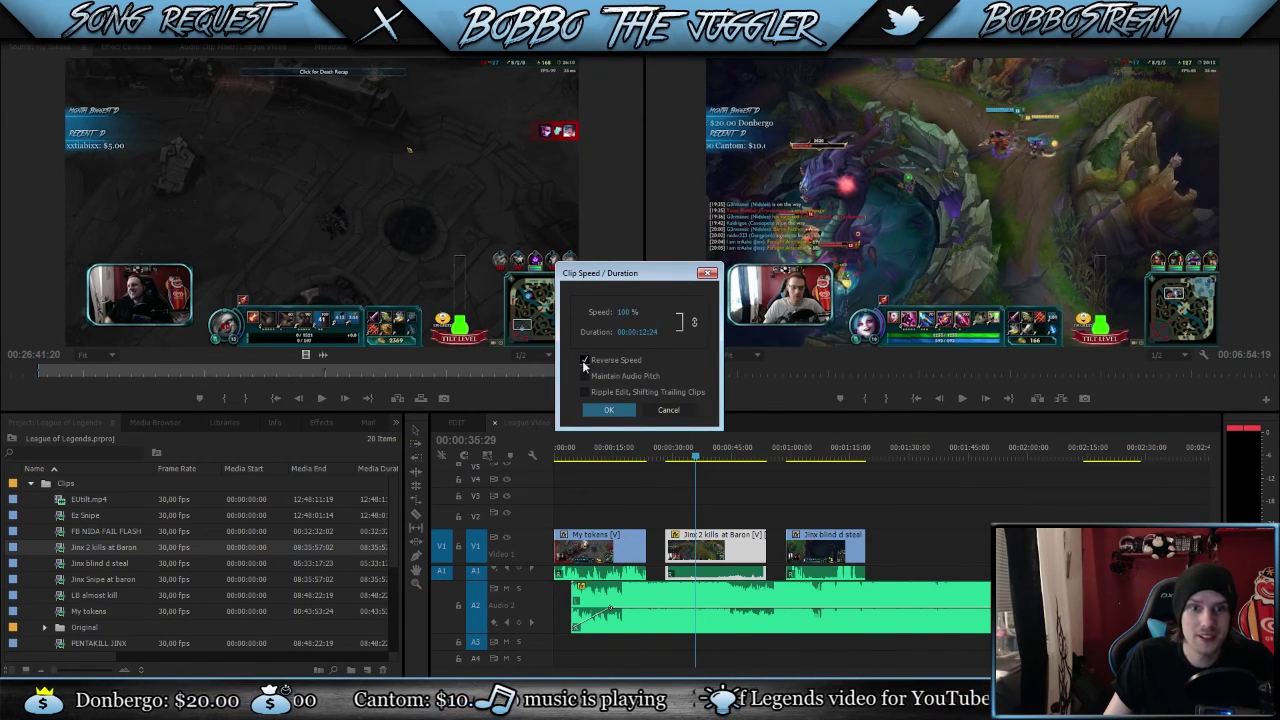
click(609, 410)
click(674, 458)
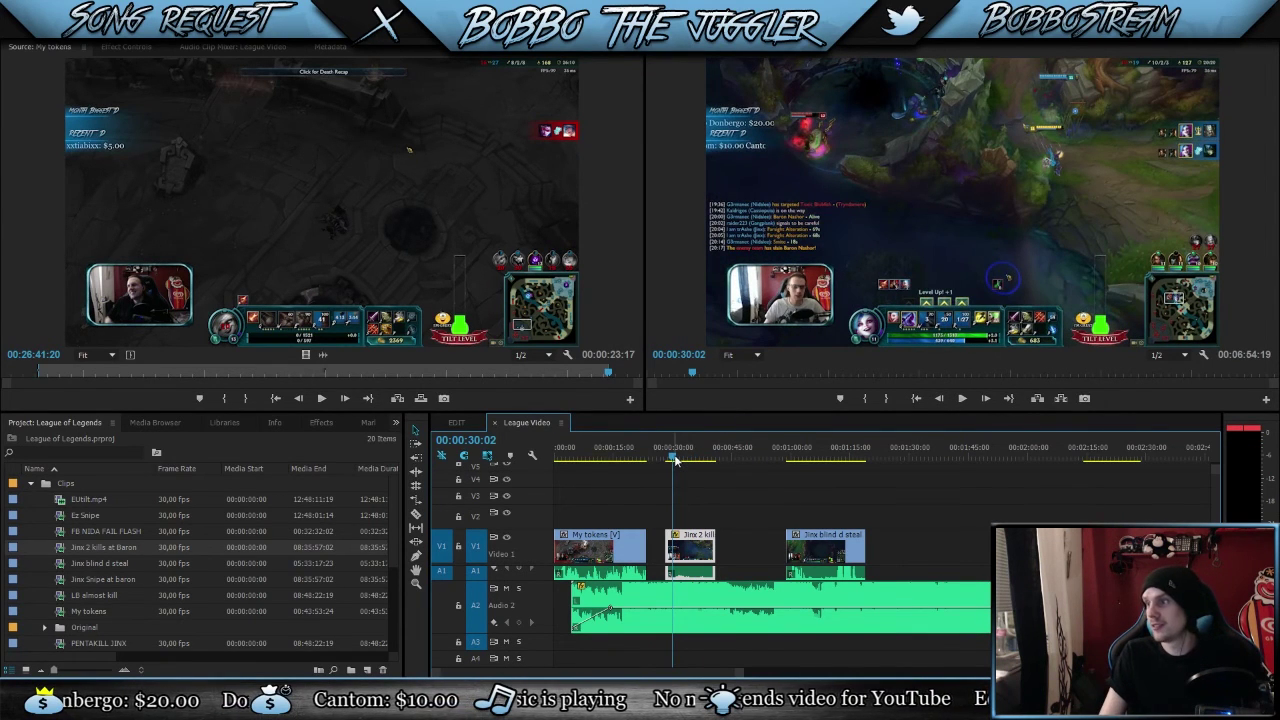
key(Return)
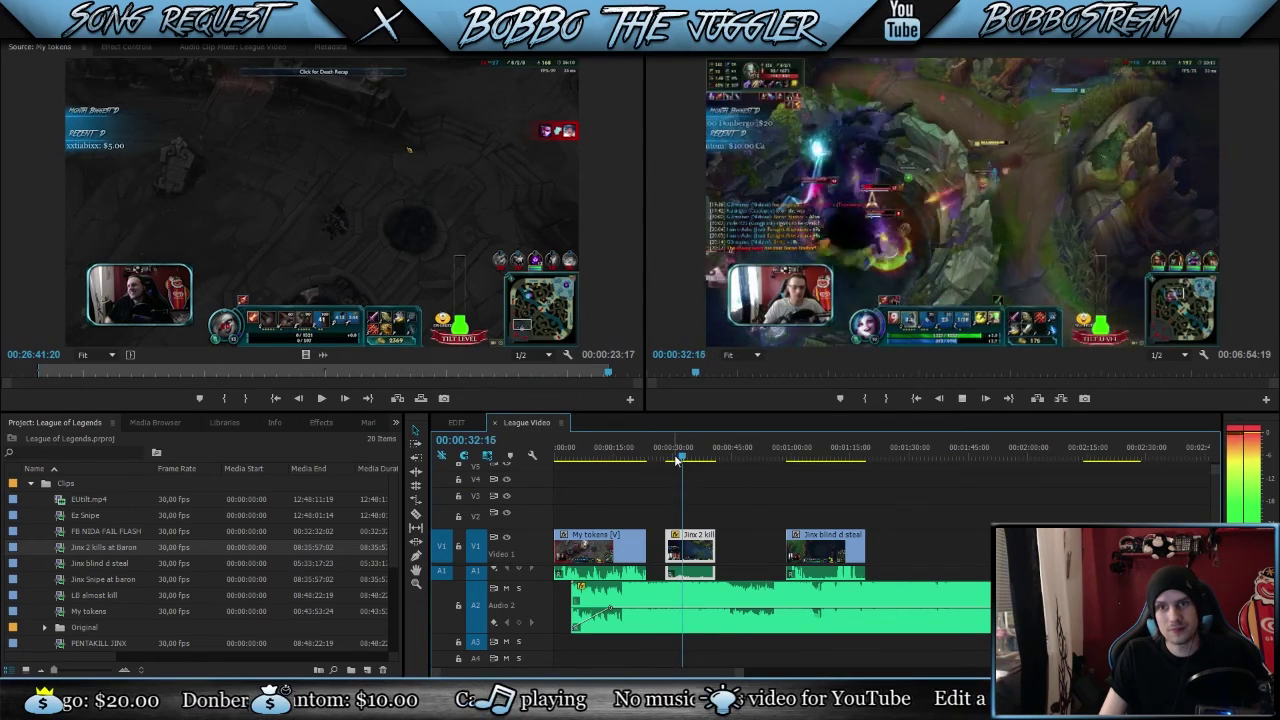
key(space)
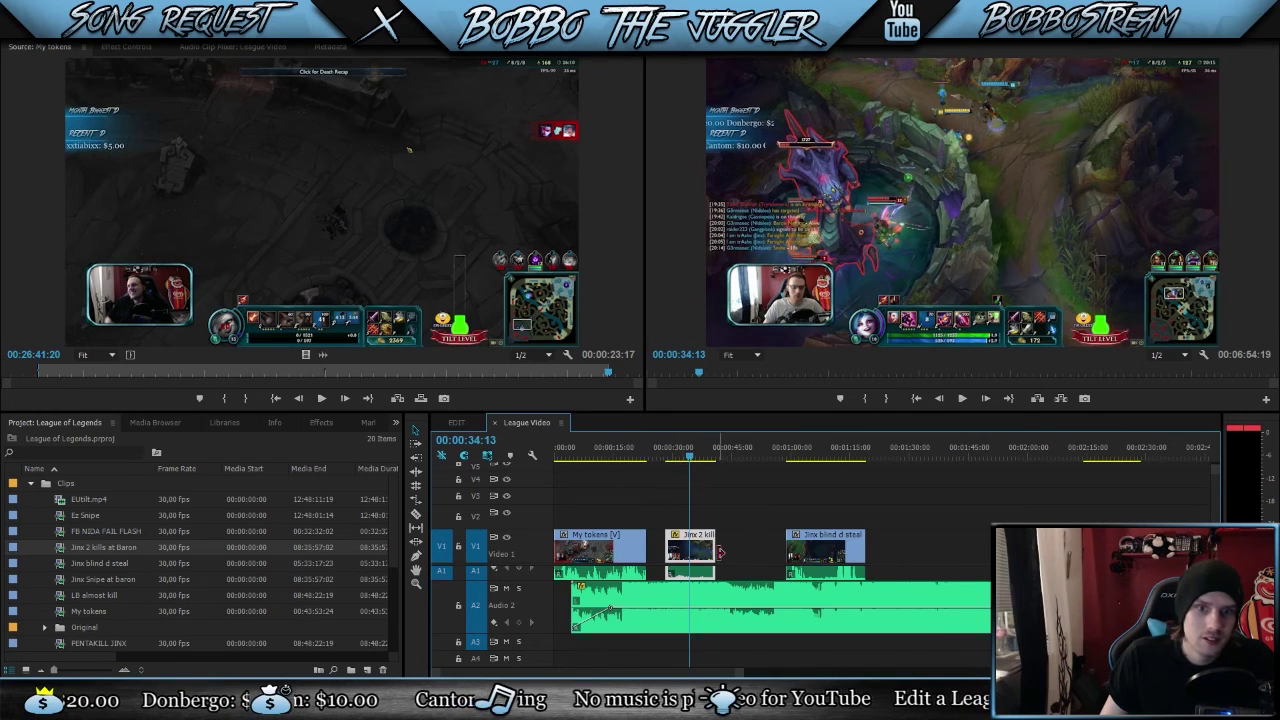
Step: Delete the Jinx 2 kills at Baron clip from Video 1 between My tokens and Jinx blind d steal
key(Delete)
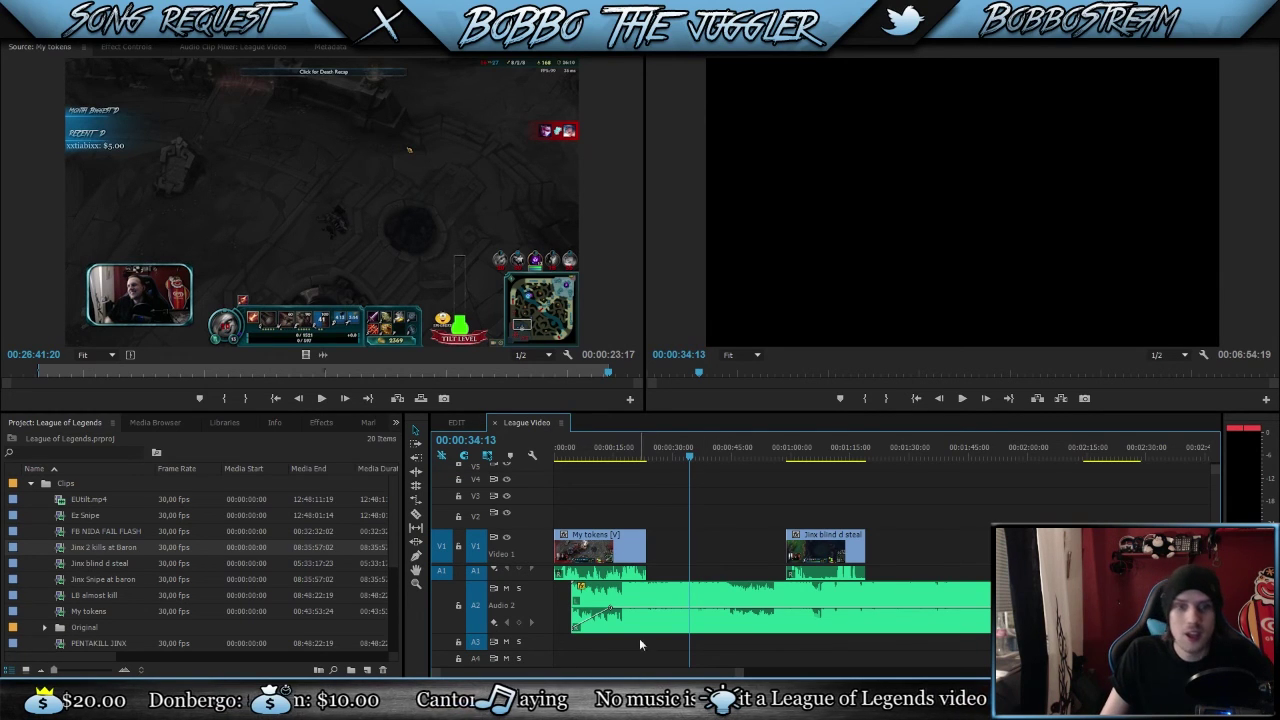
scroll(660, 673, right, 2)
scroll(660, 673, left, 1)
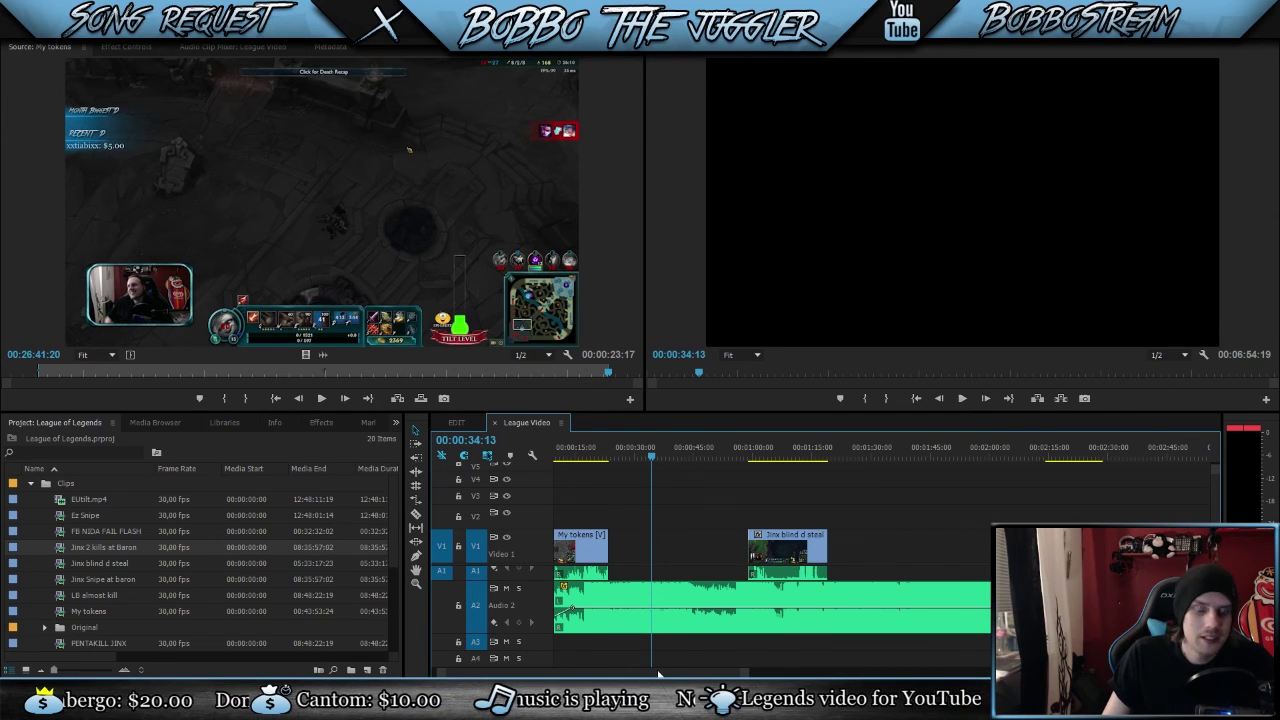
drag(659, 674, 640, 674)
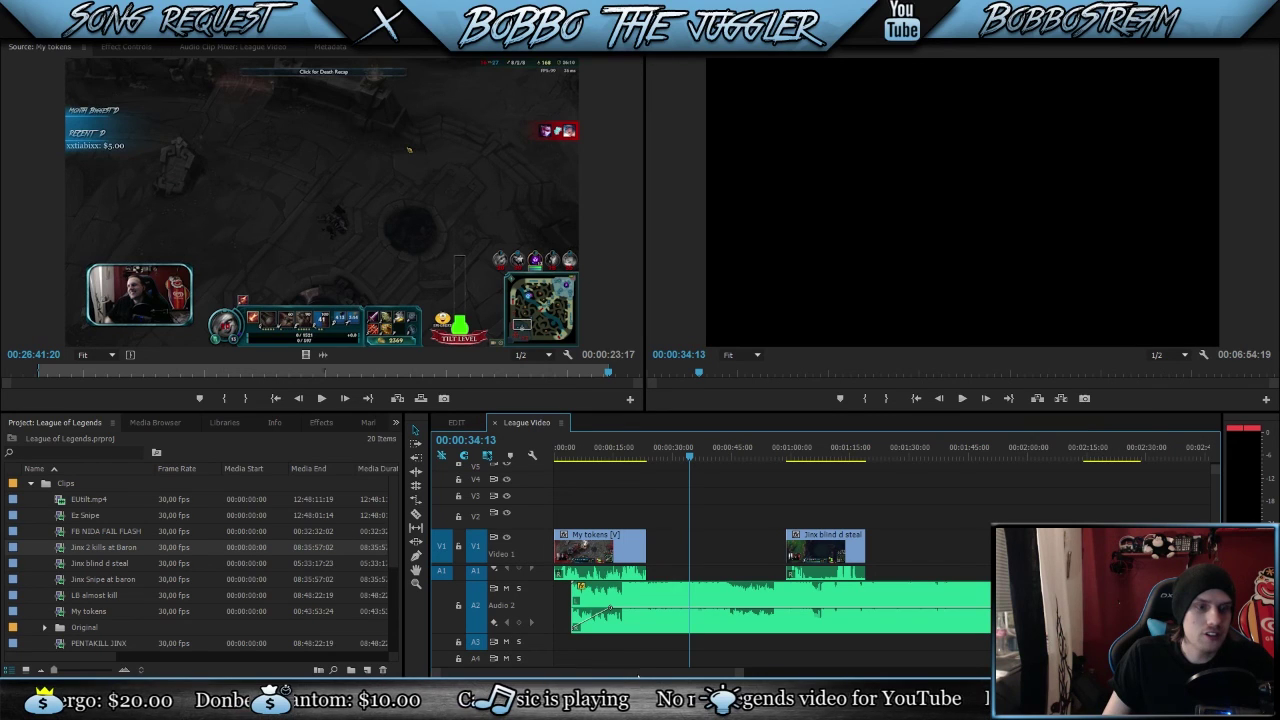